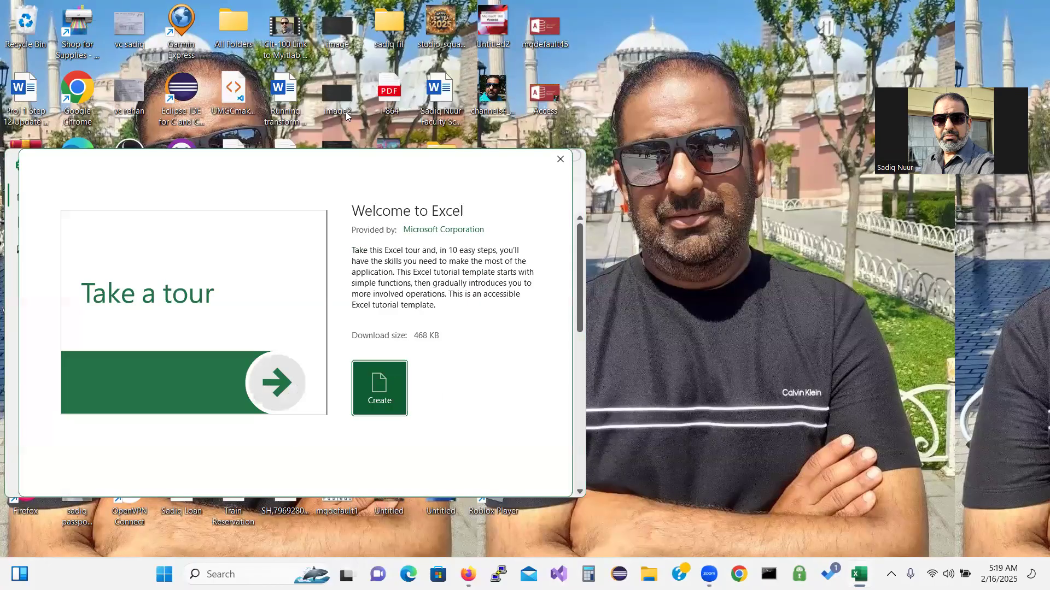
# Dismiss the Welcome to Excel preview, maximize the window, and create a Blank workbook
pyautogui.click(559, 161)
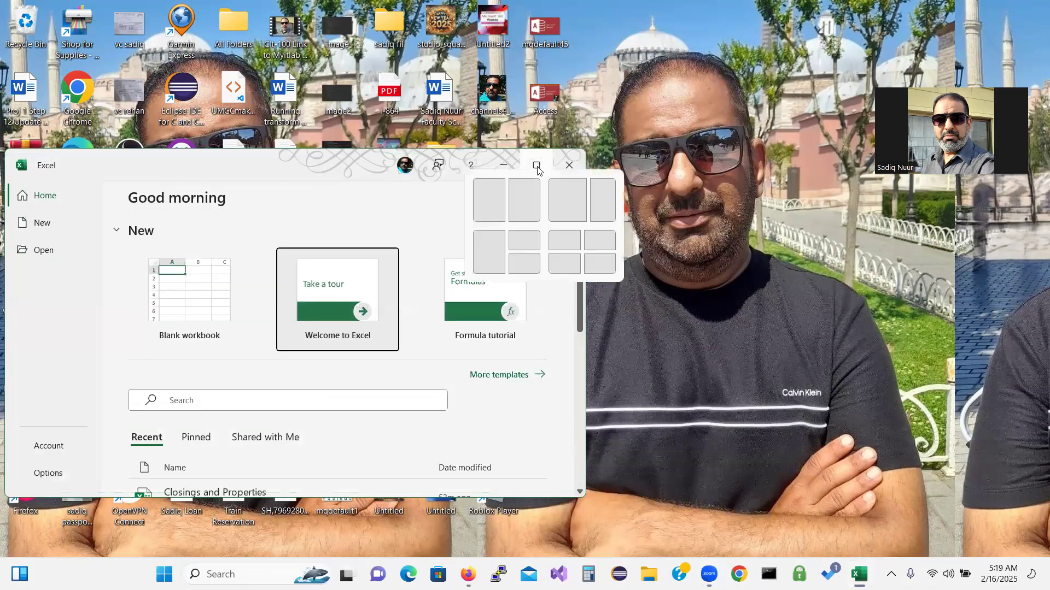
pyautogui.click(536, 166)
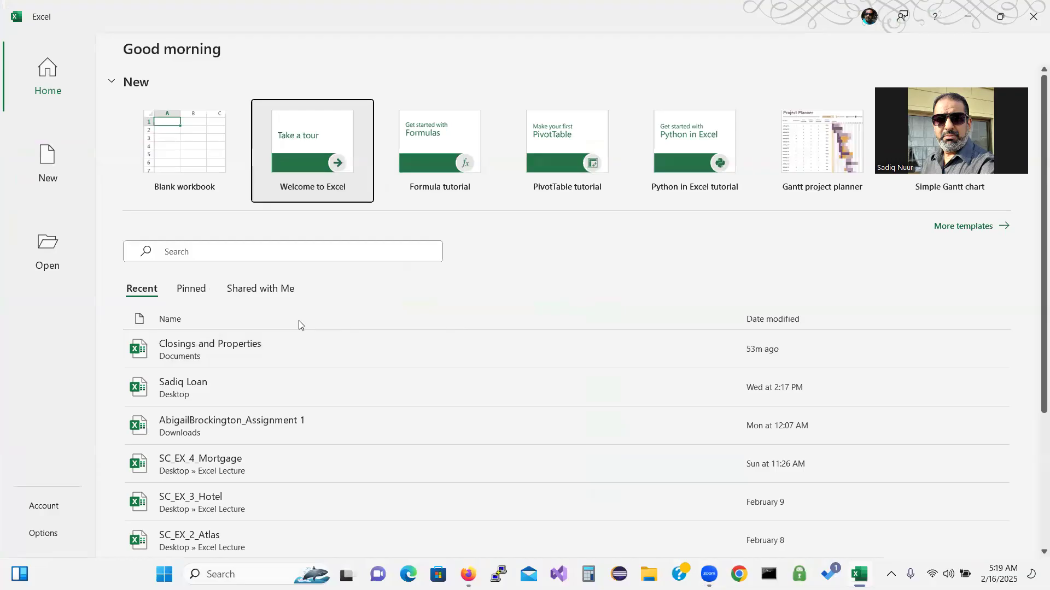
pyautogui.click(183, 159)
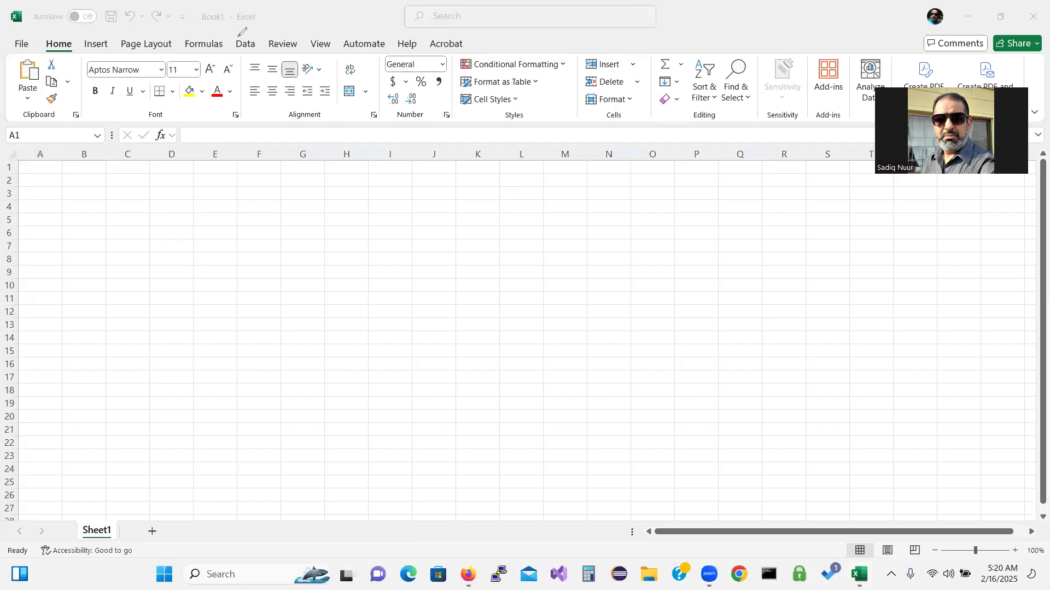
# Circle the ribbon tabs in red ink and handwrite 'Tabs' below them with a pointer line
pyautogui.moveTo(237, 35)
pyautogui.mouseDown()
pyautogui.moveTo(109, 28)
pyautogui.moveTo(81, 38)
pyautogui.moveTo(194, 55)
pyautogui.moveTo(240, 34)
pyautogui.moveTo(312, 223)
pyautogui.mouseUp()
pyautogui.moveTo(326, 272); pyautogui.dragTo(346, 311)
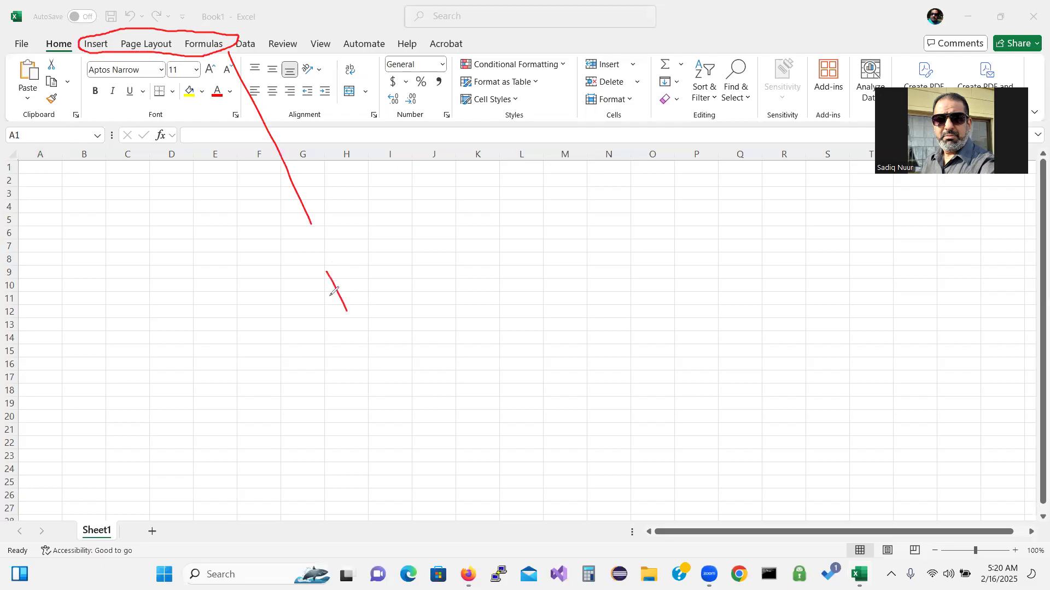
pyautogui.moveTo(313, 277); pyautogui.dragTo(353, 250)
pyautogui.moveTo(359, 287)
pyautogui.mouseDown()
pyautogui.moveTo(359, 298)
pyautogui.moveTo(386, 299)
pyautogui.mouseUp()
pyautogui.moveTo(371, 260)
pyautogui.mouseDown()
pyautogui.moveTo(389, 284)
pyautogui.moveTo(403, 283)
pyautogui.moveTo(393, 293)
pyautogui.mouseUp()
pyautogui.moveTo(421, 260); pyautogui.dragTo(424, 286)
# Mark the command span, write 'Ribbon', and circle the Cells and Editing group labels
pyautogui.moveTo(362, 80)
pyautogui.mouseDown()
pyautogui.moveTo(347, 91)
pyautogui.moveTo(360, 101)
pyautogui.moveTo(514, 90)
pyautogui.moveTo(504, 104)
pyautogui.moveTo(646, 261)
pyautogui.moveTo(641, 241)
pyautogui.moveTo(677, 257)
pyautogui.moveTo(679, 243)
pyautogui.moveTo(688, 250)
pyautogui.moveTo(714, 229)
pyautogui.moveTo(693, 244)
pyautogui.mouseUp()
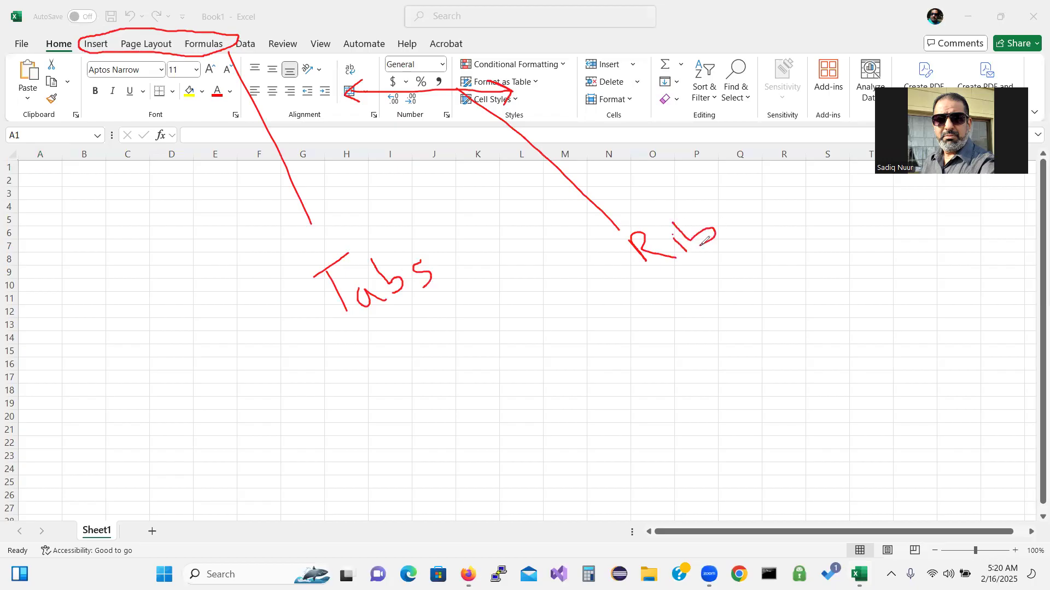
pyautogui.moveTo(699, 192); pyautogui.dragTo(737, 224)
pyautogui.moveTo(753, 183)
pyautogui.mouseDown()
pyautogui.moveTo(753, 201)
pyautogui.moveTo(761, 181)
pyautogui.moveTo(753, 183)
pyautogui.moveTo(787, 189)
pyautogui.moveTo(785, 175)
pyautogui.moveTo(805, 186)
pyautogui.mouseUp()
pyautogui.moveTo(713, 110)
pyautogui.mouseDown()
pyautogui.moveTo(685, 104)
pyautogui.moveTo(709, 129)
pyautogui.moveTo(714, 106)
pyautogui.mouseUp()
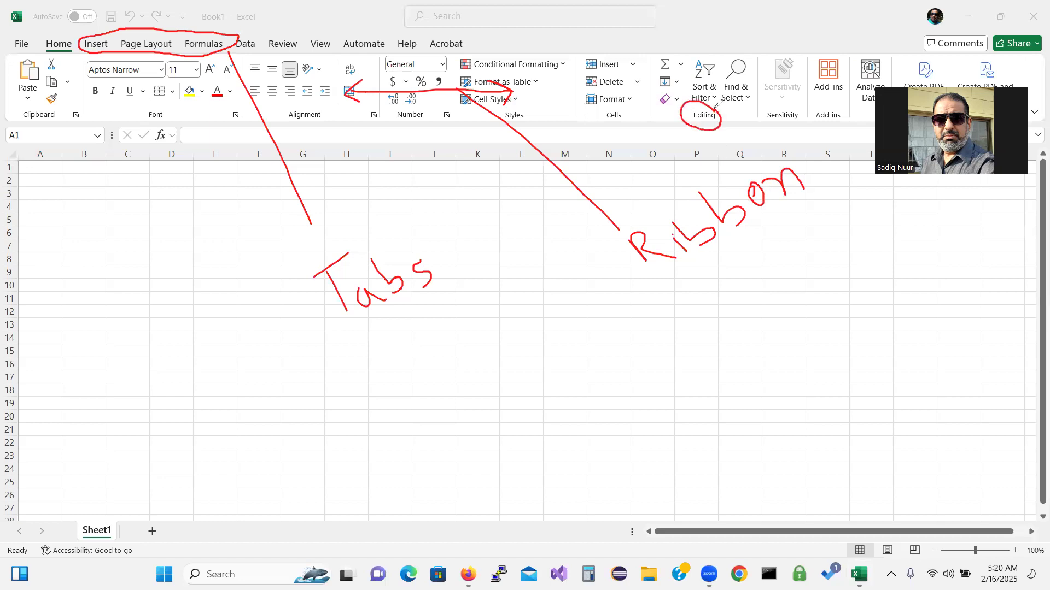
pyautogui.moveTo(604, 105)
pyautogui.mouseDown()
pyautogui.moveTo(629, 118)
pyautogui.moveTo(639, 104)
pyautogui.mouseUp()
pyautogui.moveTo(574, 106); pyautogui.dragTo(573, 127)
pyautogui.moveTo(654, 107); pyautogui.dragTo(652, 126)
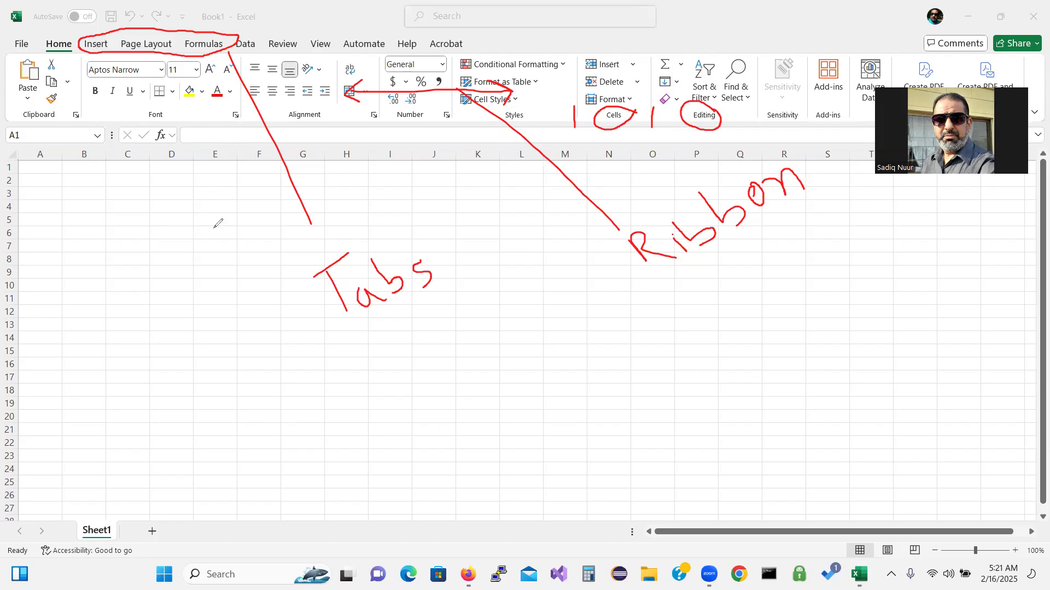
# Draw a red arrow to the formula bar and label it 'Formula'
pyautogui.moveTo(205, 134); pyautogui.dragTo(178, 230)
pyautogui.moveTo(172, 259)
pyautogui.mouseDown()
pyautogui.moveTo(152, 281)
pyautogui.moveTo(170, 304)
pyautogui.moveTo(168, 287)
pyautogui.moveTo(190, 287)
pyautogui.moveTo(198, 264)
pyautogui.moveTo(174, 278)
pyautogui.moveTo(215, 250)
pyautogui.moveTo(223, 264)
pyautogui.moveTo(299, 191)
pyautogui.moveTo(286, 194)
pyautogui.moveTo(315, 203)
pyautogui.mouseUp()
pyautogui.moveTo(173, 224)
pyautogui.mouseDown()
pyautogui.moveTo(174, 246)
pyautogui.moveTo(191, 232)
pyautogui.mouseUp()
# Draw a red arrow to the Name Box and label it 'home Box'
pyautogui.moveTo(66, 137)
pyautogui.mouseDown()
pyautogui.moveTo(77, 174)
pyautogui.moveTo(88, 171)
pyautogui.moveTo(69, 191)
pyautogui.mouseUp()
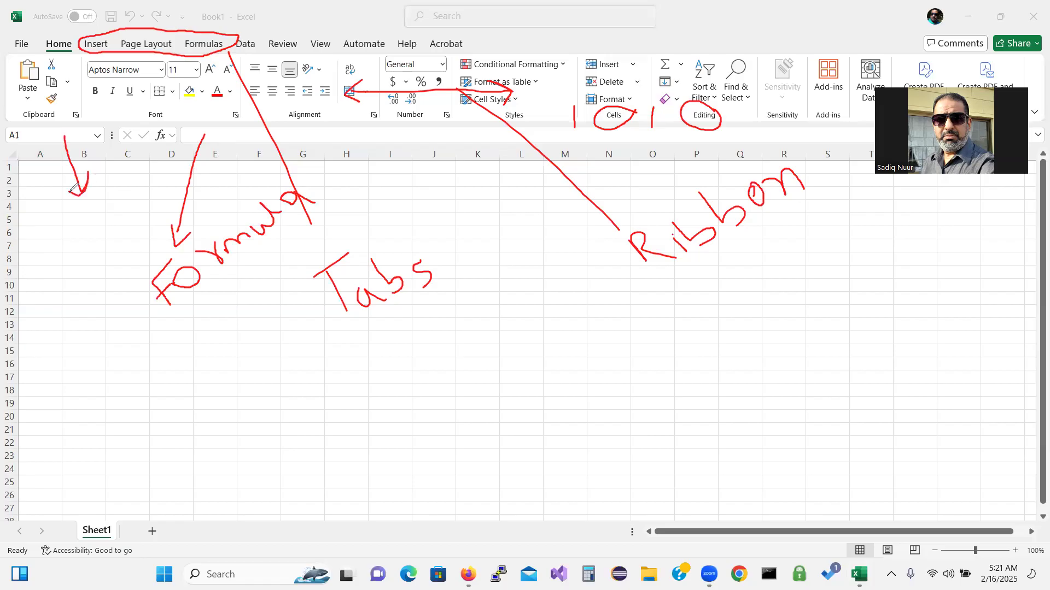
pyautogui.moveTo(70, 244)
pyautogui.mouseDown()
pyautogui.moveTo(81, 253)
pyautogui.moveTo(109, 238)
pyautogui.moveTo(99, 239)
pyautogui.moveTo(140, 206)
pyautogui.moveTo(138, 187)
pyautogui.moveTo(154, 198)
pyautogui.mouseUp()
pyautogui.click(100, 261)
pyautogui.moveTo(102, 262)
pyautogui.mouseDown()
pyautogui.moveTo(106, 279)
pyautogui.moveTo(101, 247)
pyautogui.moveTo(116, 266)
pyautogui.moveTo(111, 282)
pyautogui.mouseUp()
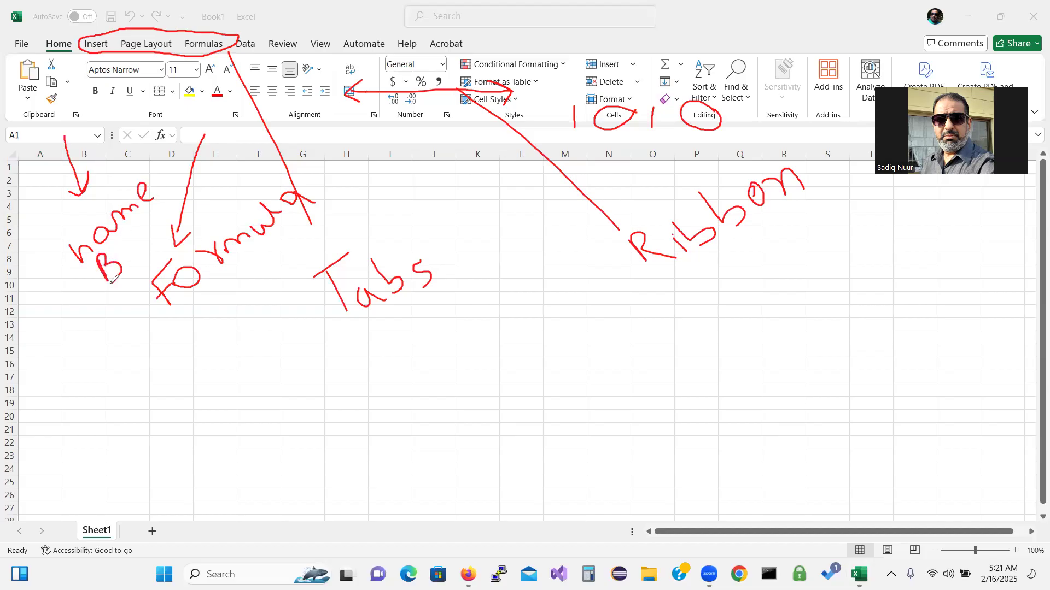
pyautogui.moveTo(124, 245)
pyautogui.mouseDown()
pyautogui.moveTo(143, 238)
pyautogui.moveTo(131, 222)
pyautogui.moveTo(127, 246)
pyautogui.moveTo(154, 230)
pyautogui.mouseUp()
# Draw a double-headed arrow across the grid and start writing 'Works' beneath it
pyautogui.moveTo(283, 378)
pyautogui.mouseDown()
pyautogui.moveTo(263, 432)
pyautogui.moveTo(287, 437)
pyautogui.moveTo(633, 399)
pyautogui.moveTo(654, 378)
pyautogui.moveTo(662, 387)
pyautogui.moveTo(623, 435)
pyautogui.mouseUp()
pyautogui.moveTo(416, 448)
pyautogui.mouseDown()
pyautogui.moveTo(476, 443)
pyautogui.moveTo(489, 458)
pyautogui.moveTo(539, 436)
pyautogui.moveTo(557, 468)
pyautogui.moveTo(565, 448)
pyautogui.moveTo(582, 479)
pyautogui.moveTo(589, 458)
pyautogui.moveTo(598, 472)
pyautogui.mouseUp()
pyautogui.click(519, 442)
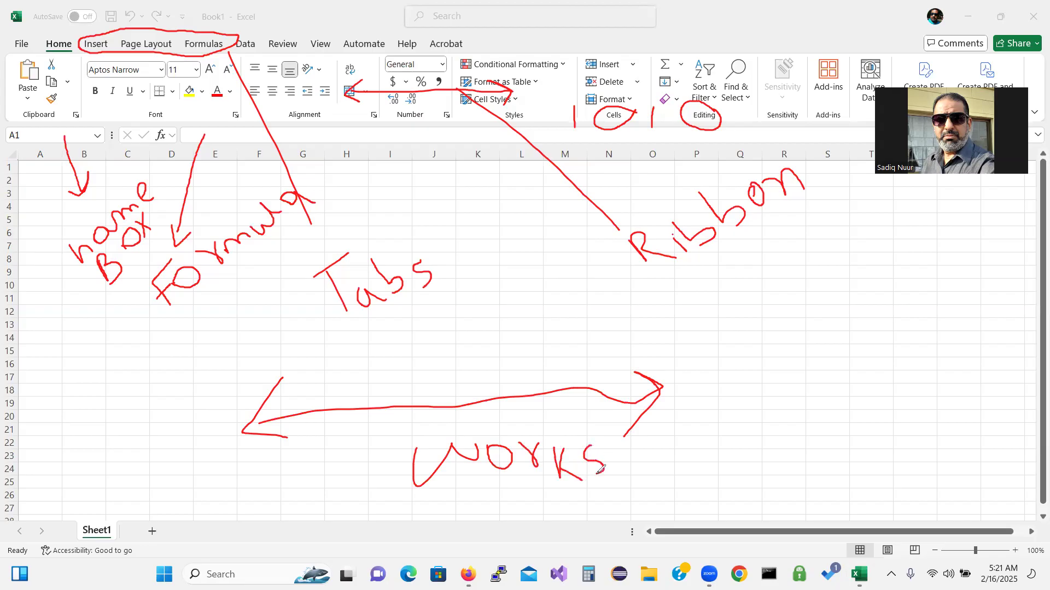
# Finish writing 'Worksheet' and start the 'Col' and 'Row = number' notes
pyautogui.moveTo(602, 435)
pyautogui.mouseDown()
pyautogui.moveTo(626, 471)
pyautogui.moveTo(665, 476)
pyautogui.moveTo(686, 444)
pyautogui.moveTo(671, 449)
pyautogui.moveTo(687, 466)
pyautogui.mouseUp()
pyautogui.moveTo(677, 368)
pyautogui.mouseDown()
pyautogui.moveTo(705, 437)
pyautogui.moveTo(719, 431)
pyautogui.moveTo(692, 423)
pyautogui.mouseUp()
pyautogui.moveTo(786, 305)
pyautogui.mouseDown()
pyautogui.moveTo(766, 333)
pyautogui.moveTo(818, 349)
pyautogui.moveTo(795, 408)
pyautogui.moveTo(834, 390)
pyautogui.moveTo(827, 372)
pyautogui.moveTo(872, 372)
pyautogui.moveTo(872, 356)
pyautogui.moveTo(906, 337)
pyautogui.moveTo(935, 328)
pyautogui.moveTo(945, 346)
pyautogui.moveTo(967, 306)
pyautogui.moveTo(971, 322)
pyautogui.moveTo(972, 300)
pyautogui.moveTo(983, 316)
pyautogui.mouseUp()
pyautogui.moveTo(974, 271)
pyautogui.mouseDown()
pyautogui.moveTo(996, 298)
pyautogui.moveTo(1014, 298)
pyautogui.moveTo(1016, 271)
pyautogui.mouseUp()
# Complete 'Col = A', circle the column K header, and point an arrow at row 15
pyautogui.moveTo(832, 305)
pyautogui.mouseDown()
pyautogui.moveTo(854, 294)
pyautogui.moveTo(856, 306)
pyautogui.moveTo(869, 250)
pyautogui.moveTo(896, 270)
pyautogui.moveTo(910, 246)
pyautogui.moveTo(924, 250)
pyautogui.mouseUp()
pyautogui.moveTo(921, 237)
pyautogui.mouseDown()
pyautogui.moveTo(925, 255)
pyautogui.moveTo(971, 290)
pyautogui.mouseUp()
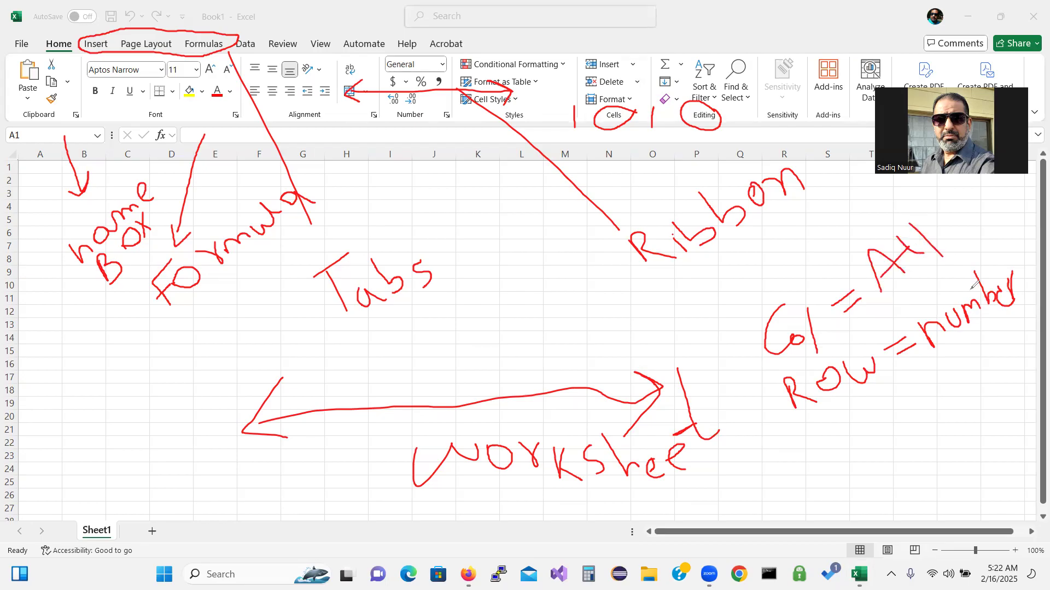
pyautogui.moveTo(936, 246); pyautogui.dragTo(962, 238)
pyautogui.moveTo(462, 147)
pyautogui.mouseDown()
pyautogui.moveTo(473, 169)
pyautogui.moveTo(492, 138)
pyautogui.moveTo(461, 156)
pyautogui.moveTo(501, 203)
pyautogui.moveTo(600, 276)
pyautogui.moveTo(723, 312)
pyautogui.moveTo(721, 295)
pyautogui.moveTo(742, 327)
pyautogui.moveTo(734, 337)
pyautogui.mouseUp()
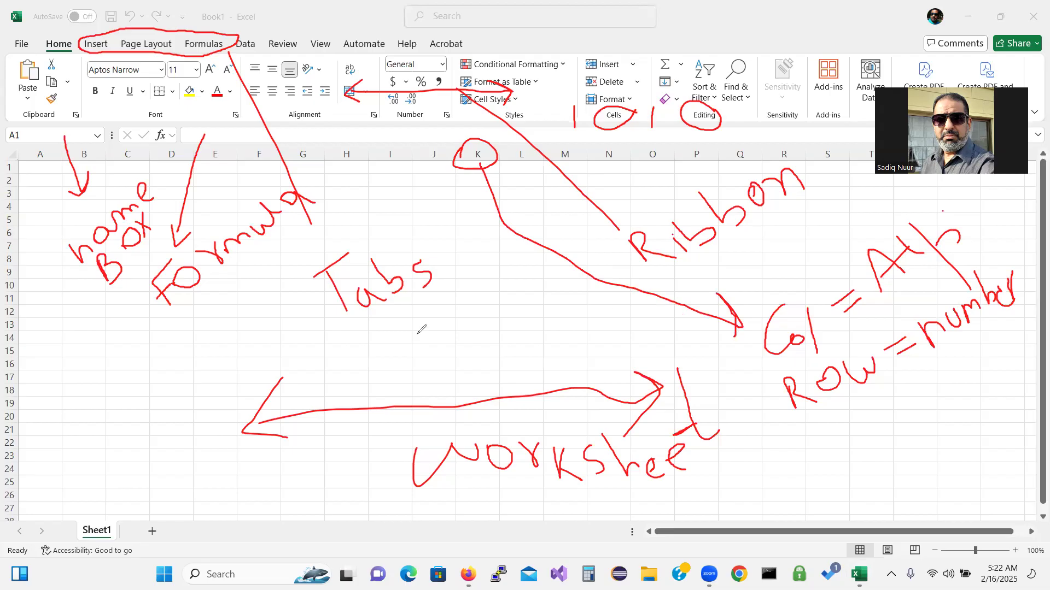
pyautogui.moveTo(47, 345)
pyautogui.mouseDown()
pyautogui.moveTo(10, 340)
pyautogui.moveTo(244, 372)
pyautogui.moveTo(755, 364)
pyautogui.moveTo(775, 369)
pyautogui.moveTo(765, 383)
pyautogui.mouseUp()
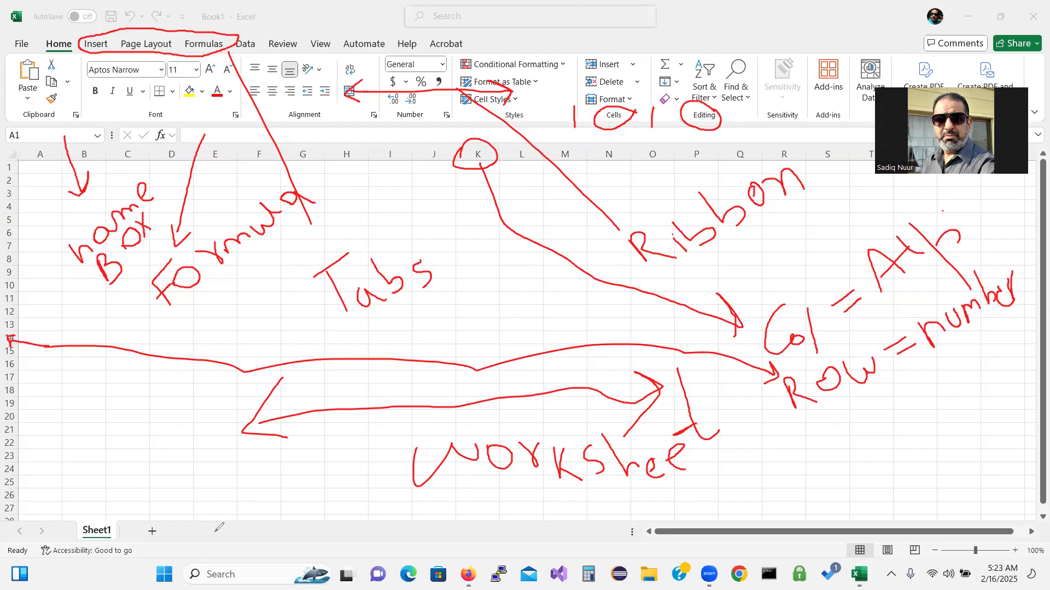
# Draw a red arrow along the status bar and circle Sheet1, the view buttons and zoom slider
pyautogui.moveTo(195, 550)
pyautogui.mouseDown()
pyautogui.moveTo(280, 553)
pyautogui.moveTo(271, 546)
pyautogui.moveTo(275, 560)
pyautogui.mouseUp()
pyautogui.moveTo(198, 554)
pyautogui.mouseDown()
pyautogui.moveTo(185, 546)
pyautogui.moveTo(198, 541)
pyautogui.mouseUp()
pyautogui.moveTo(147, 509)
pyautogui.mouseDown()
pyautogui.moveTo(120, 499)
pyautogui.moveTo(67, 517)
pyautogui.moveTo(98, 546)
pyautogui.moveTo(148, 539)
pyautogui.moveTo(165, 508)
pyautogui.moveTo(140, 504)
pyautogui.moveTo(138, 537)
pyautogui.moveTo(170, 537)
pyautogui.moveTo(170, 518)
pyautogui.moveTo(144, 515)
pyautogui.mouseUp()
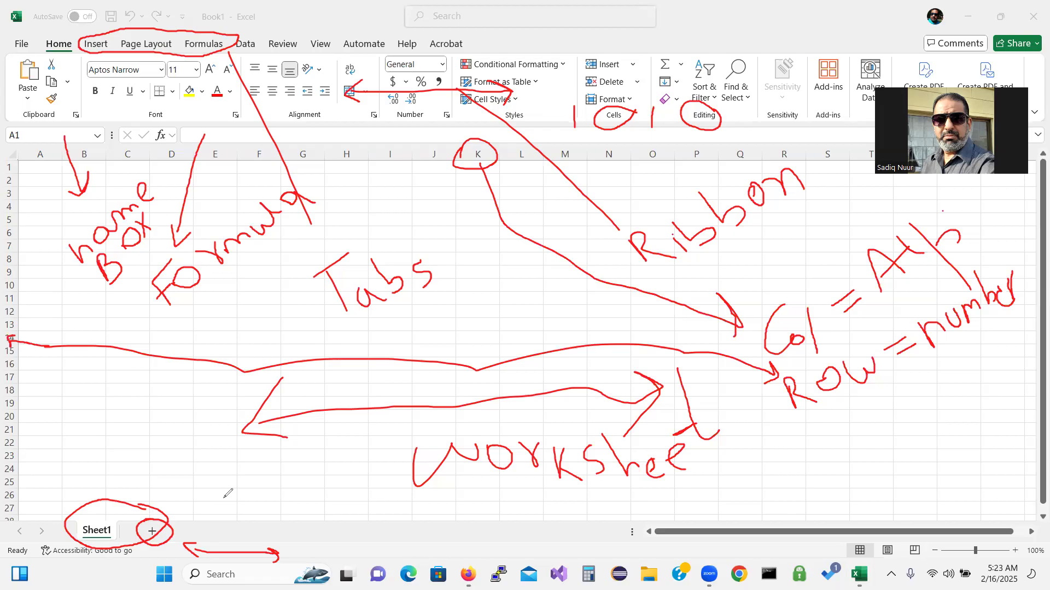
pyautogui.moveTo(835, 536)
pyautogui.mouseDown()
pyautogui.moveTo(837, 555)
pyautogui.moveTo(886, 565)
pyautogui.moveTo(938, 553)
pyautogui.moveTo(933, 531)
pyautogui.moveTo(829, 534)
pyautogui.mouseUp()
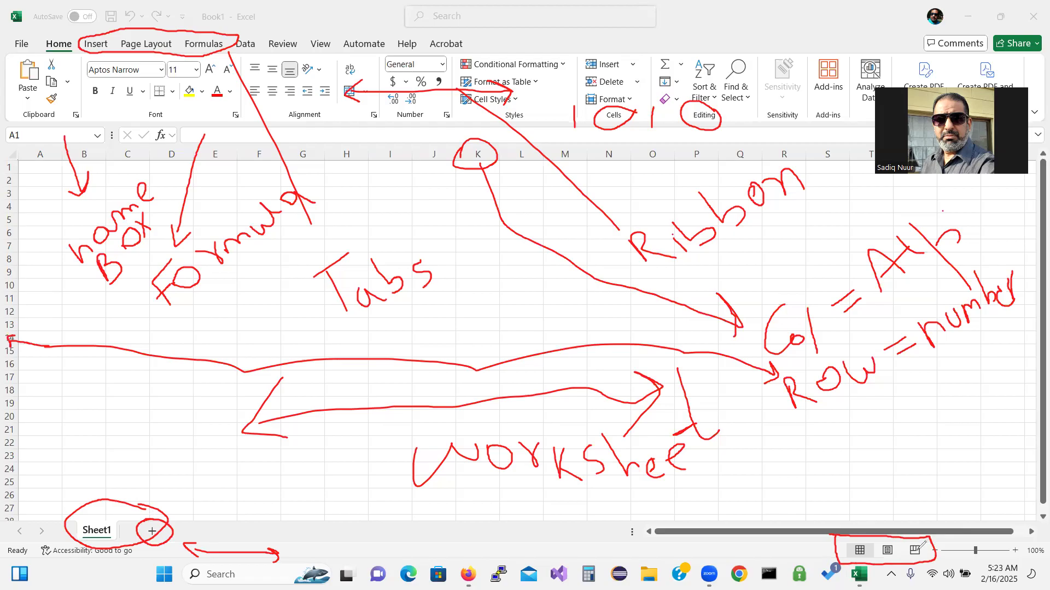
pyautogui.moveTo(976, 535)
pyautogui.mouseDown()
pyautogui.moveTo(965, 558)
pyautogui.moveTo(999, 554)
pyautogui.moveTo(970, 534)
pyautogui.mouseUp()
# Clear every pen note with Escape, then drag the zoom slider up to 191%
pyautogui.press('Escape')
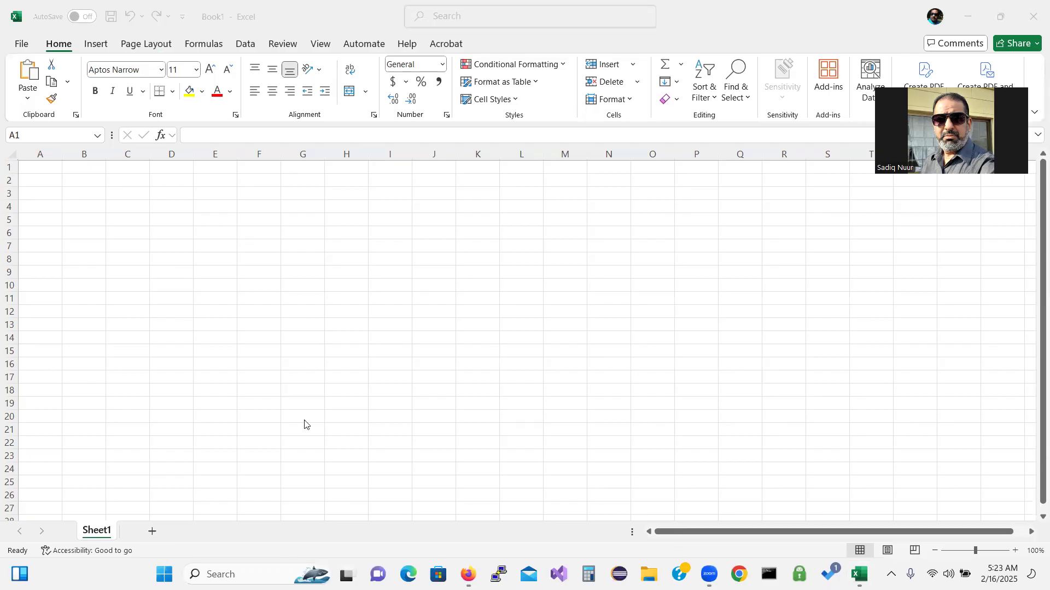
pyautogui.click(977, 550)
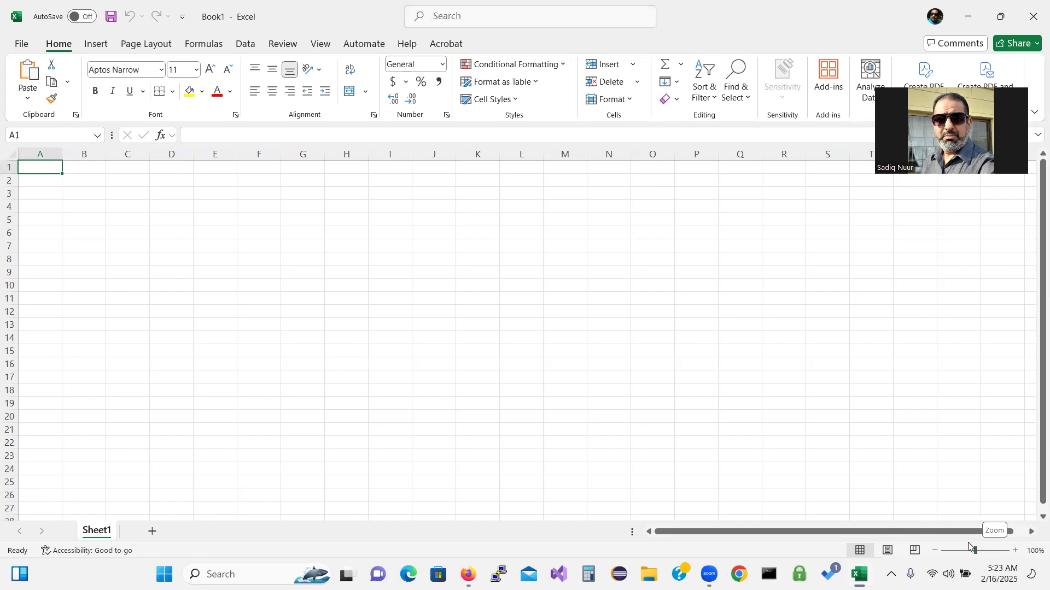
pyautogui.moveTo(976, 551); pyautogui.dragTo(985, 553)
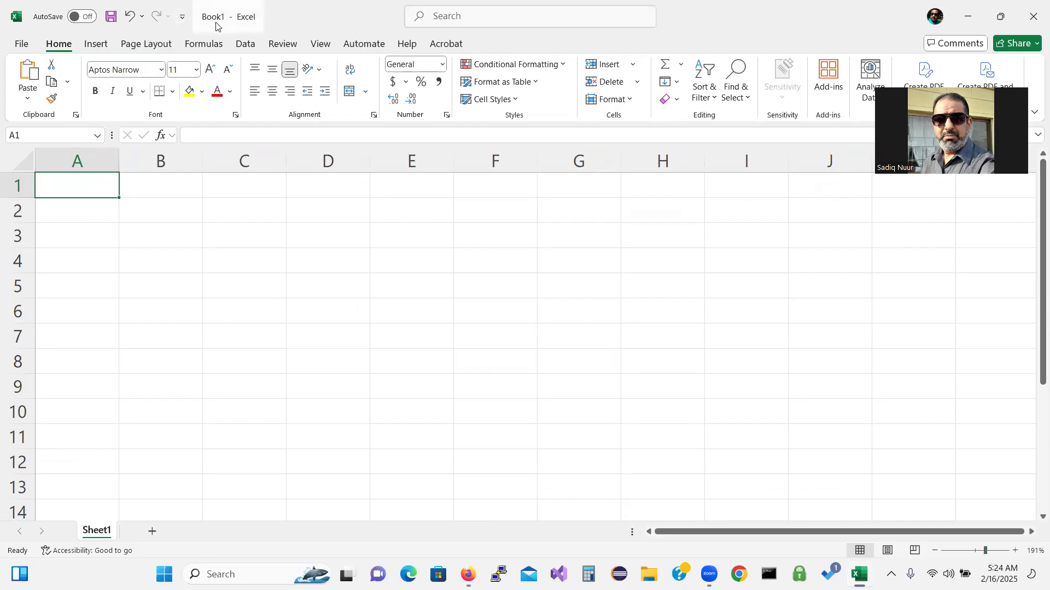
# Save the workbook as SC_EX_5_Rental in the Desktop's Excel Lecture folder
pyautogui.click(25, 47)
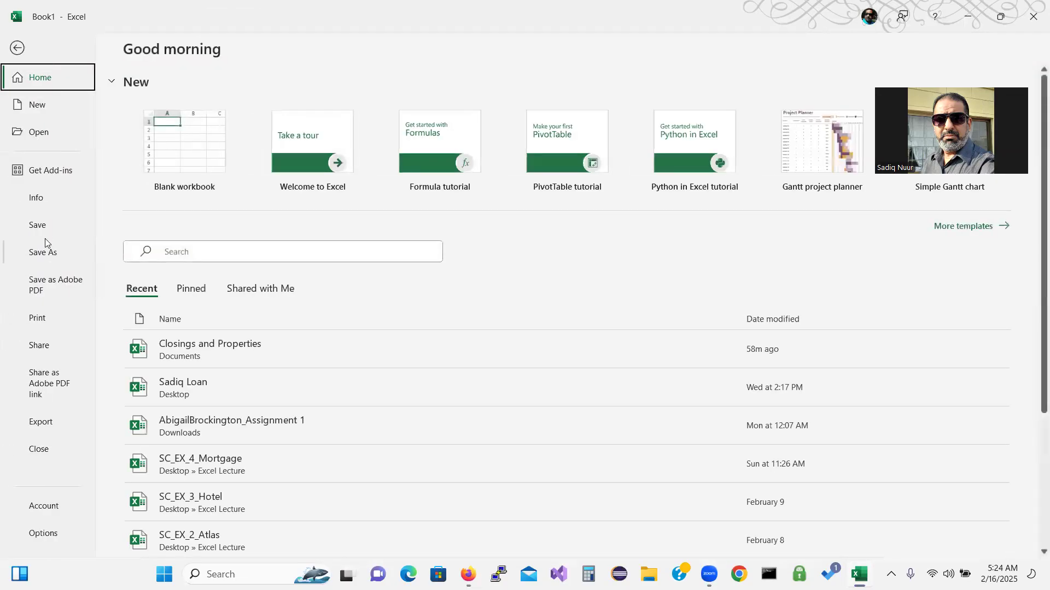
pyautogui.click(49, 224)
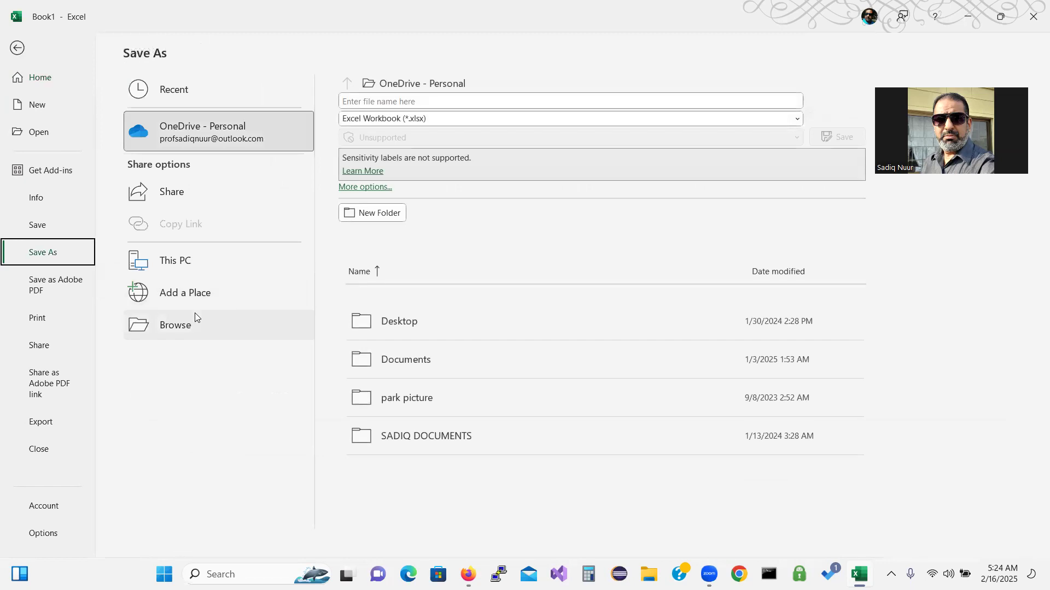
pyautogui.click(191, 323)
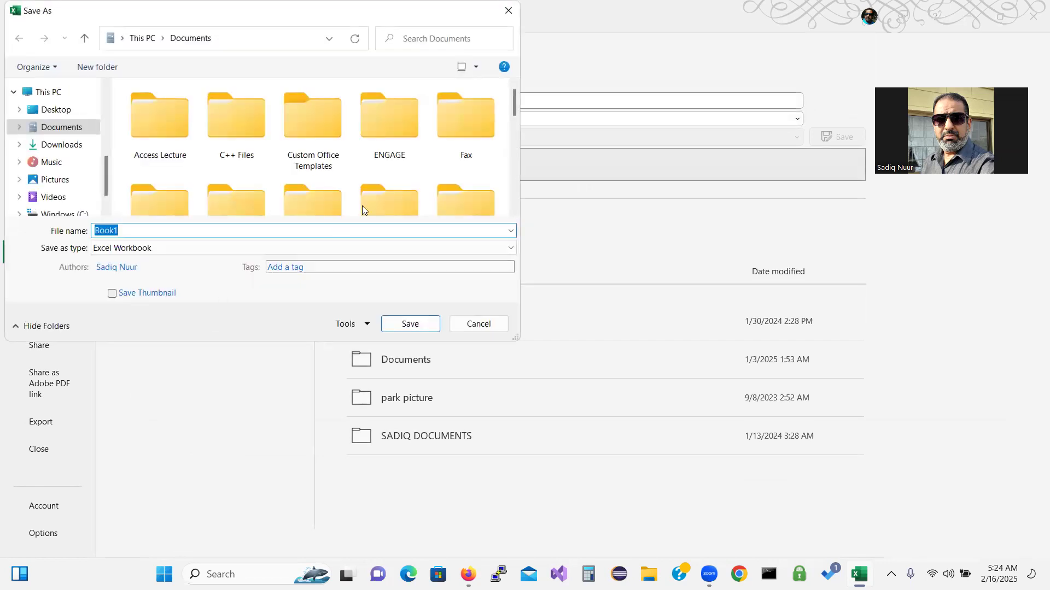
pyautogui.click(65, 114)
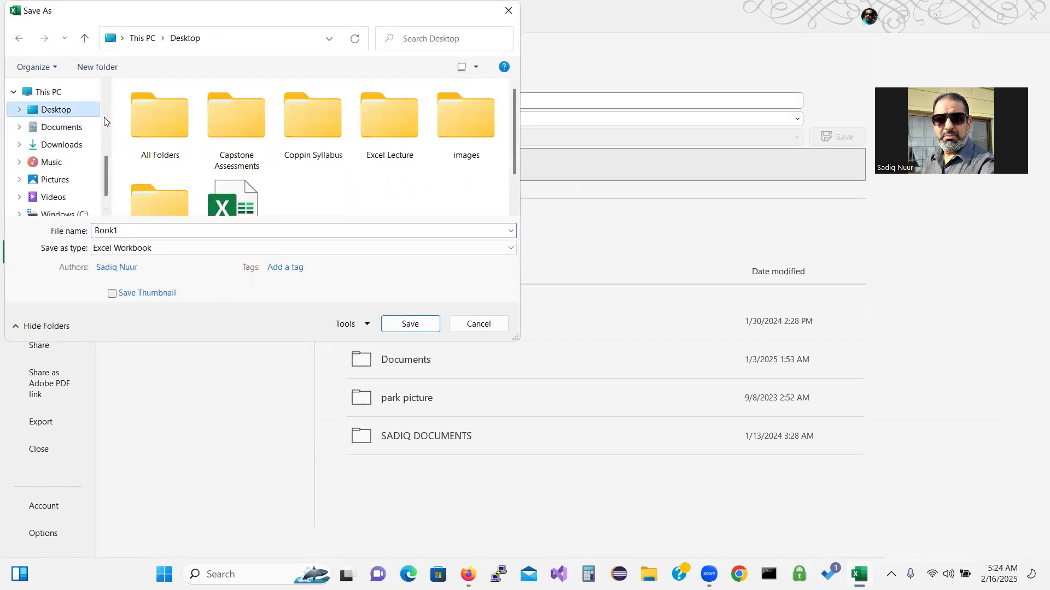
pyautogui.doubleClick(398, 122)
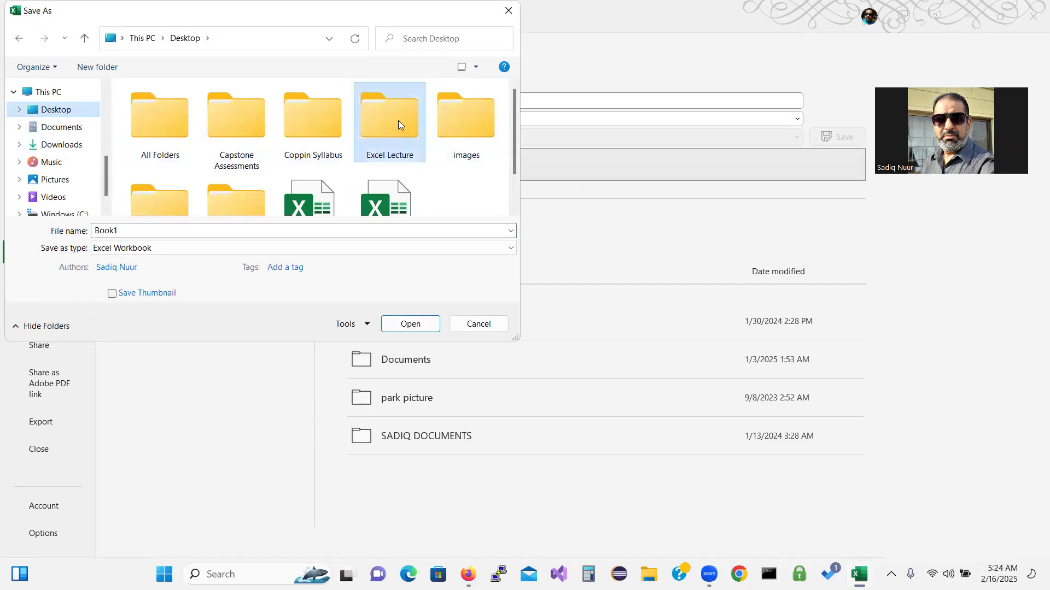
pyautogui.click(137, 228)
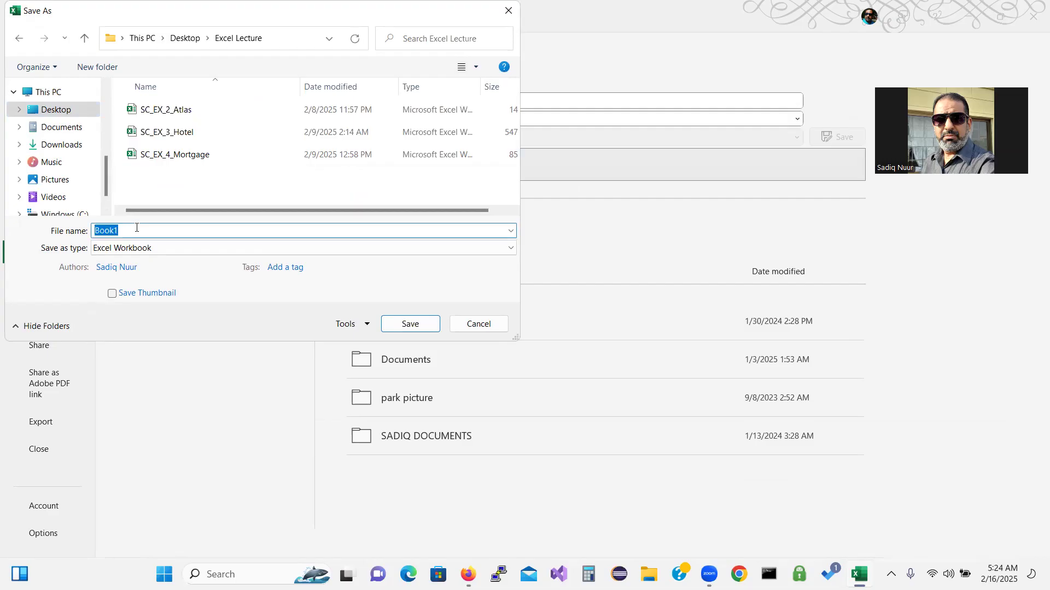
pyautogui.write('SC')
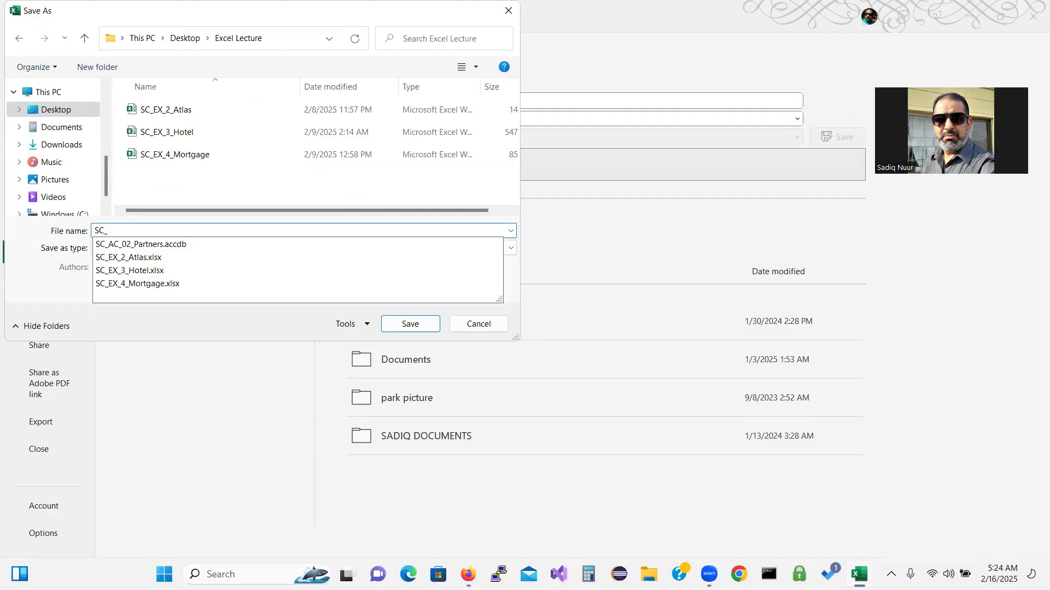
pyautogui.write('_EX')
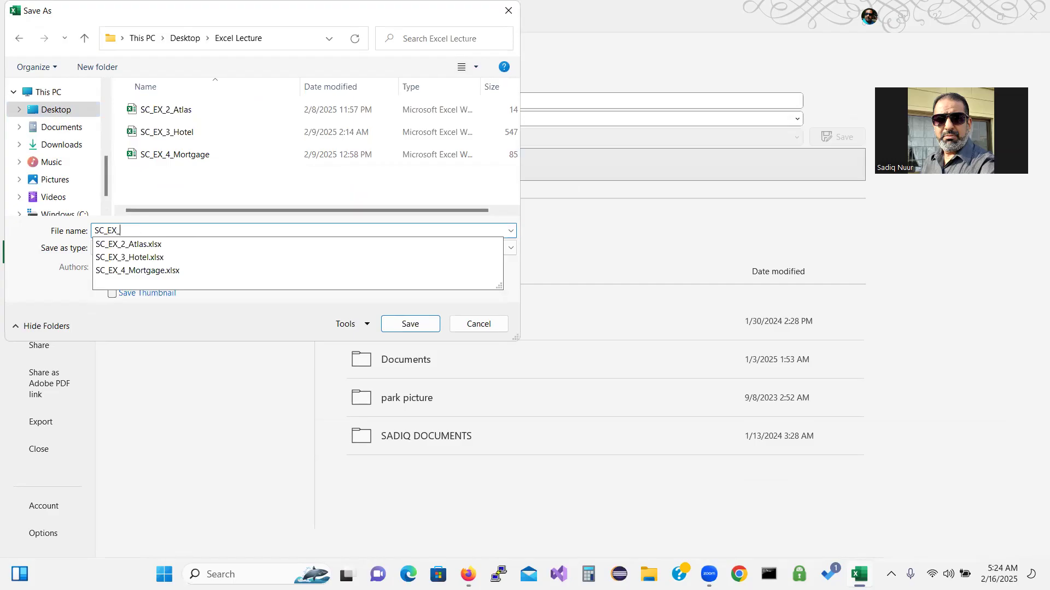
pyautogui.write('_5')
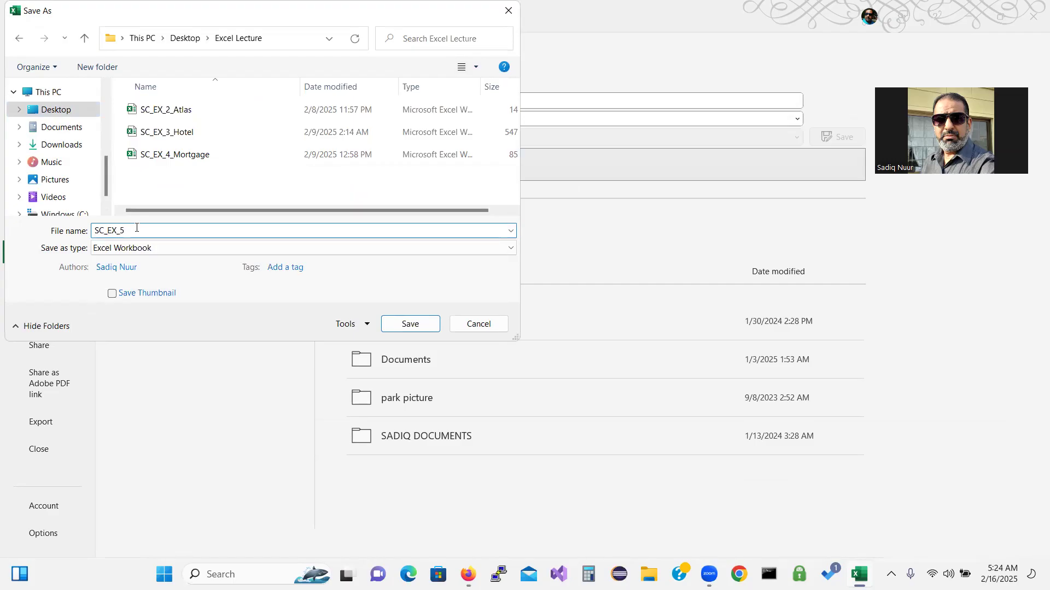
pyautogui.write('_Rentals')
pyautogui.press('BackSpace')
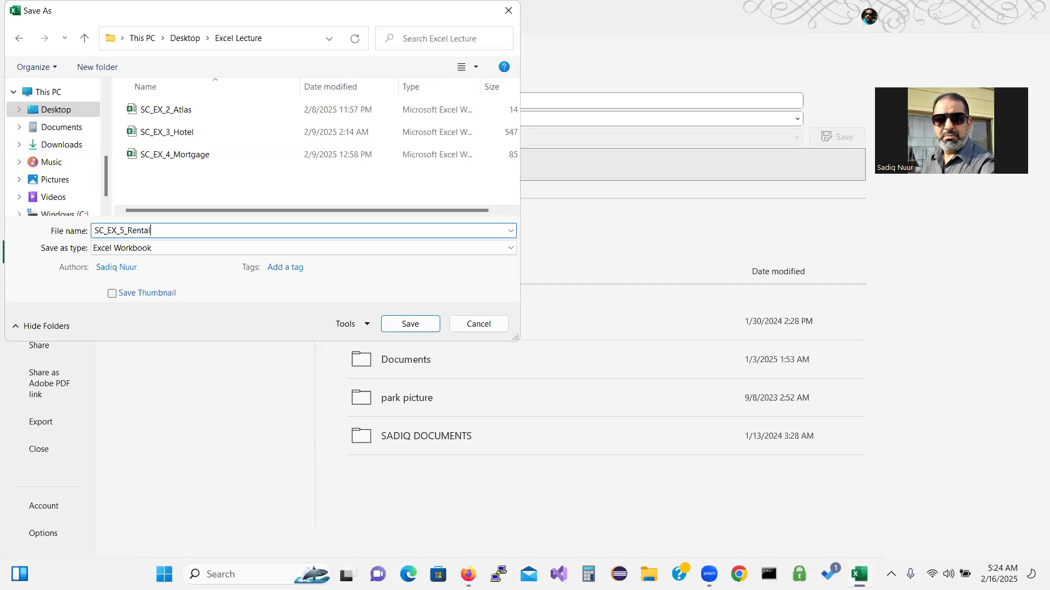
pyautogui.click(410, 325)
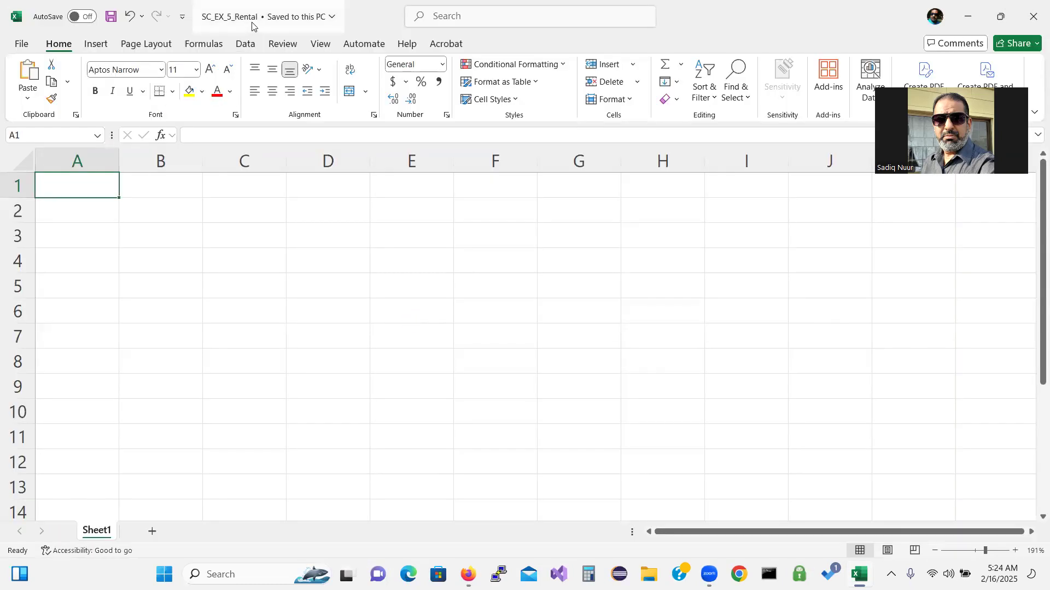
# Enter 'Blue Village Rental Properties' in A1 and begin 'Consolidated Property Manager Worksheet' in A2
pyautogui.press('ctrl')
pyautogui.press('ctrl')
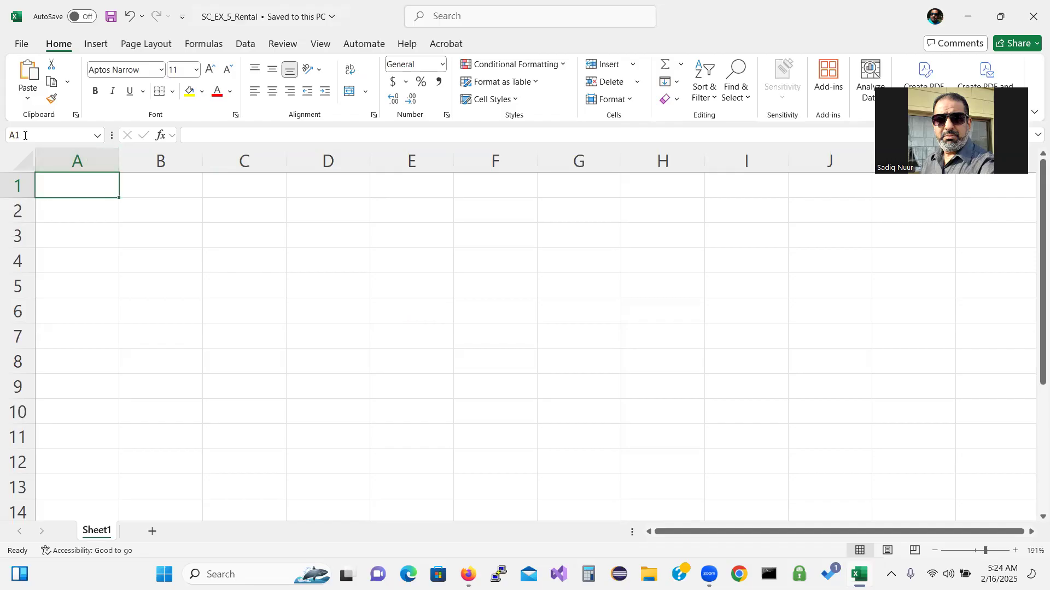
pyautogui.press('ctrl')
pyautogui.press('ctrl')
pyautogui.write('B')
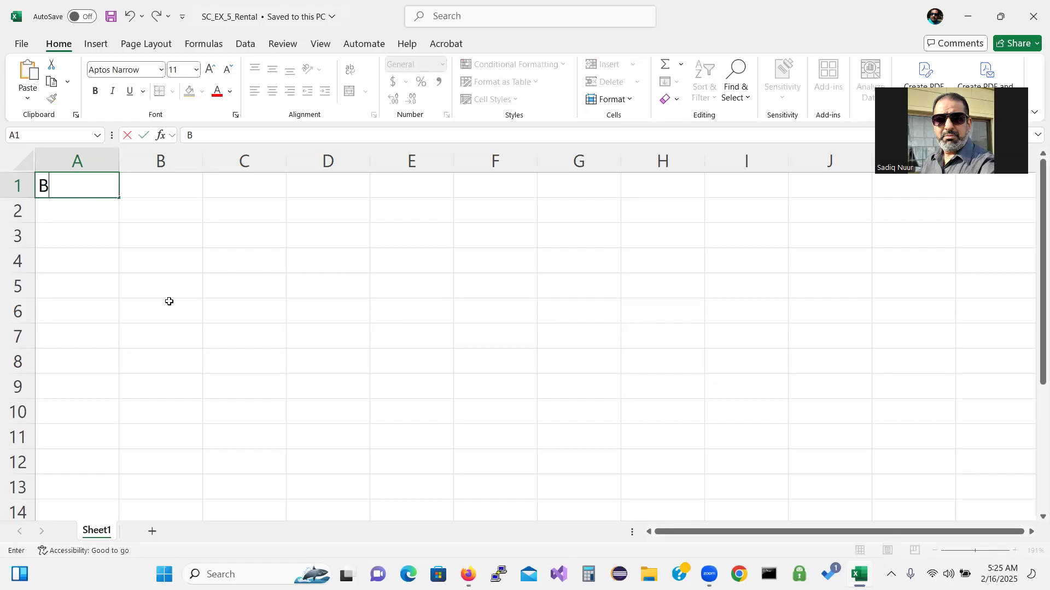
pyautogui.write('lue ')
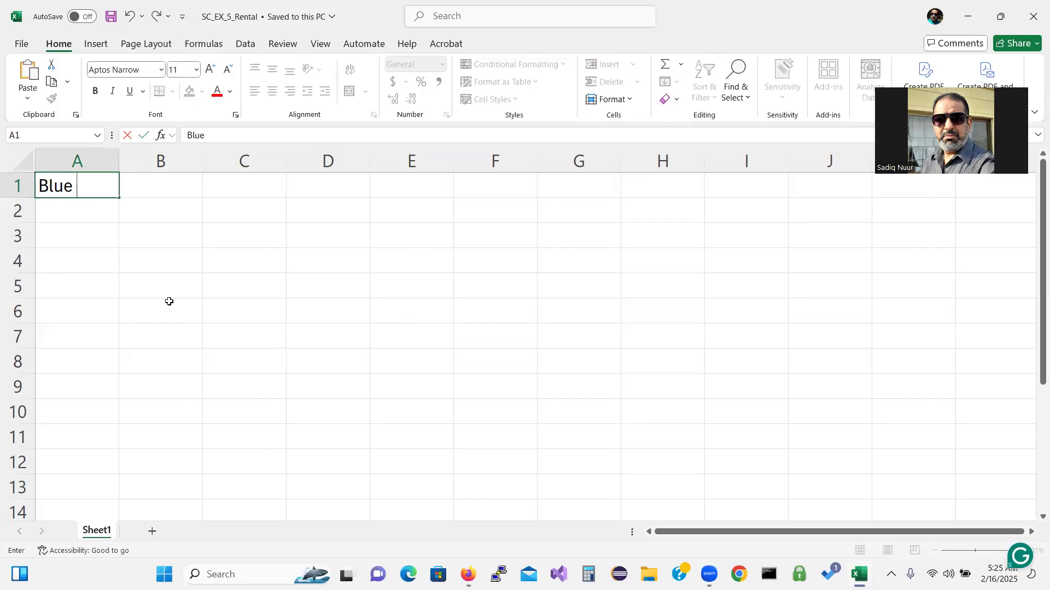
pyautogui.write('Villag')
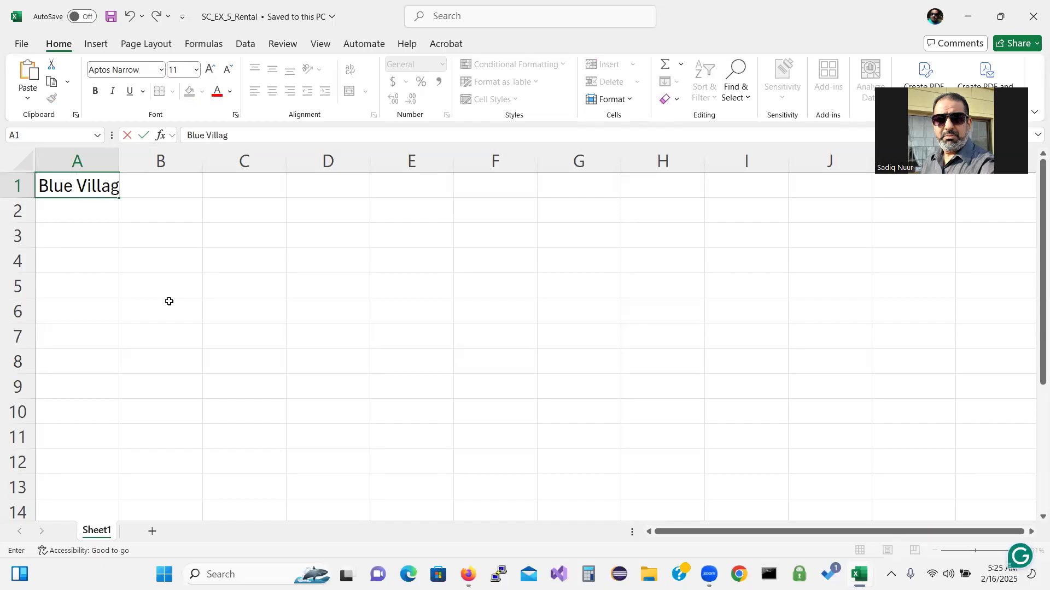
pyautogui.write('e Rentalk')
pyautogui.press('BackSpace')
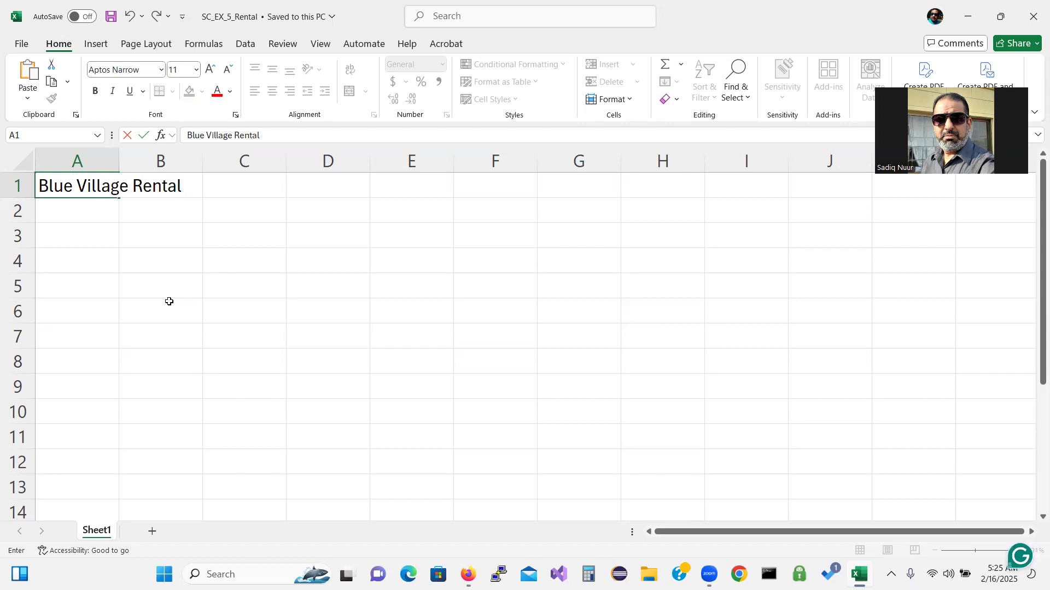
pyautogui.write('Properties')
pyautogui.press('Return')
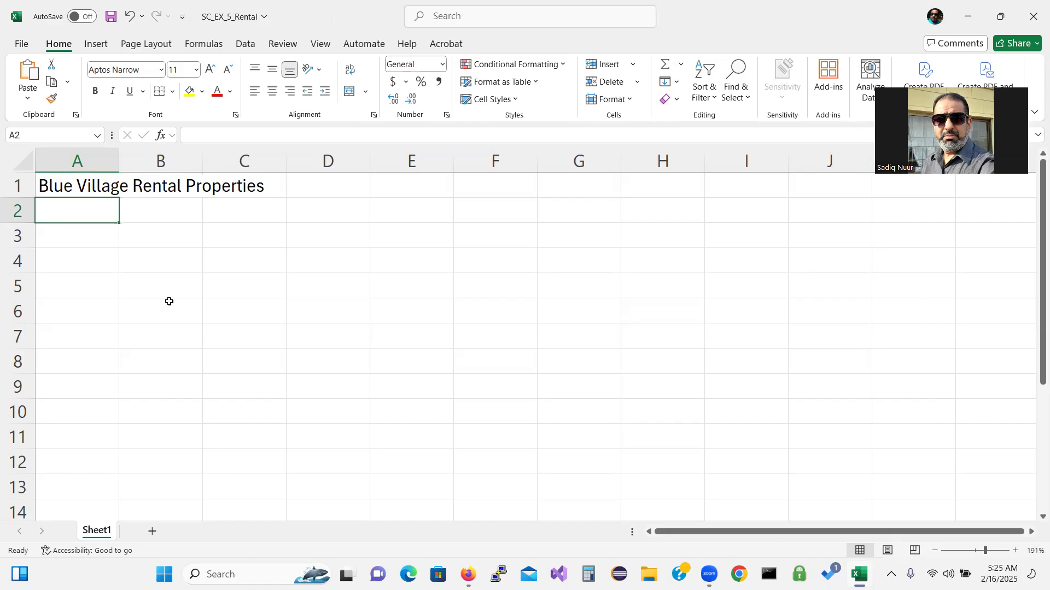
pyautogui.write('Consolidated')
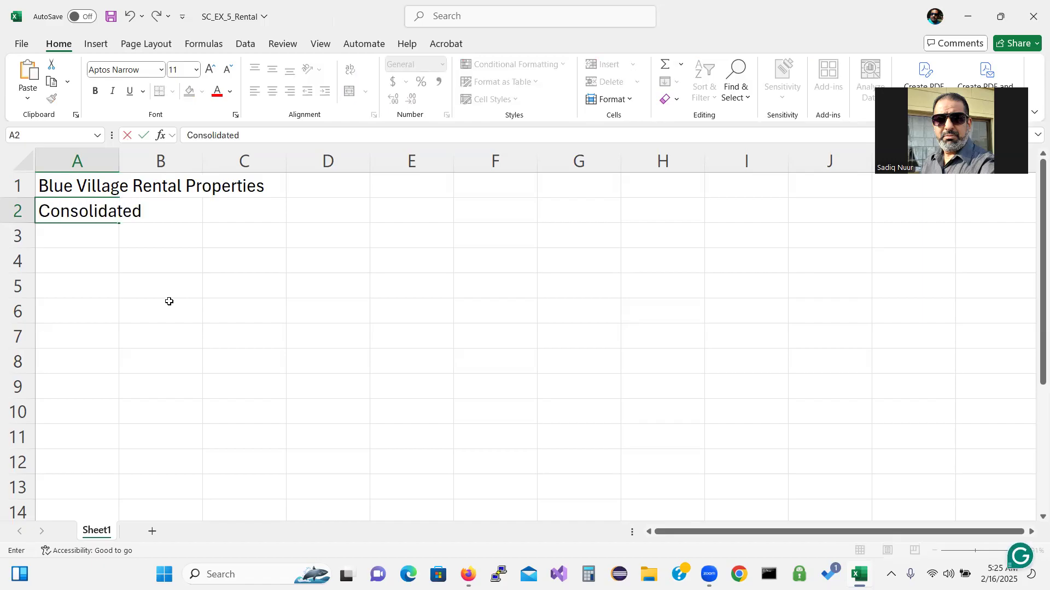
pyautogui.write(' Property')
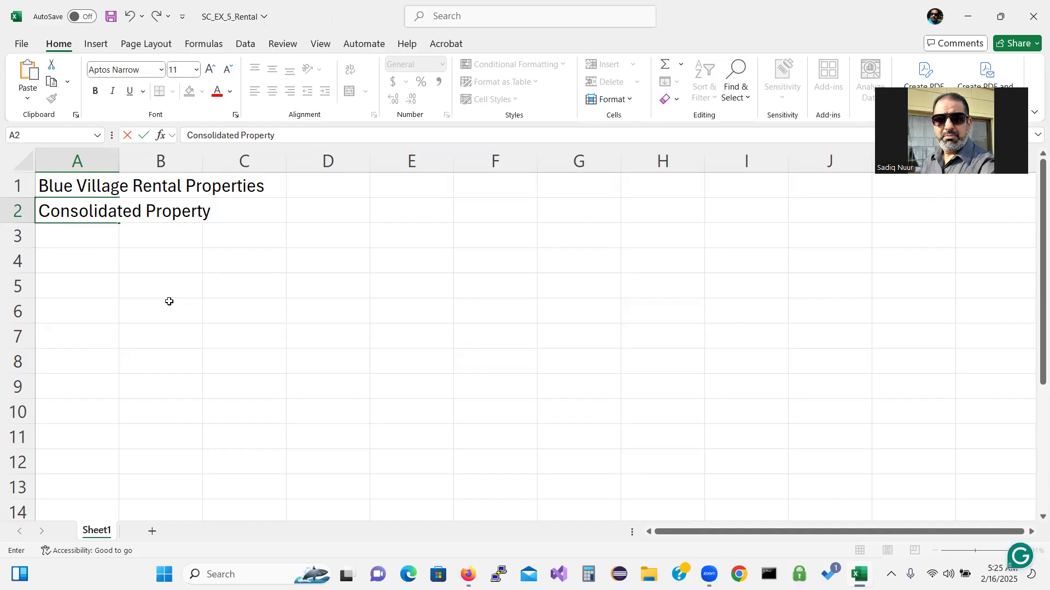
pyautogui.write(' Manager Worksheet')
# Finish the A2 subtitle, then enter Income in A6 and Expenses in A7
pyautogui.press('Return')
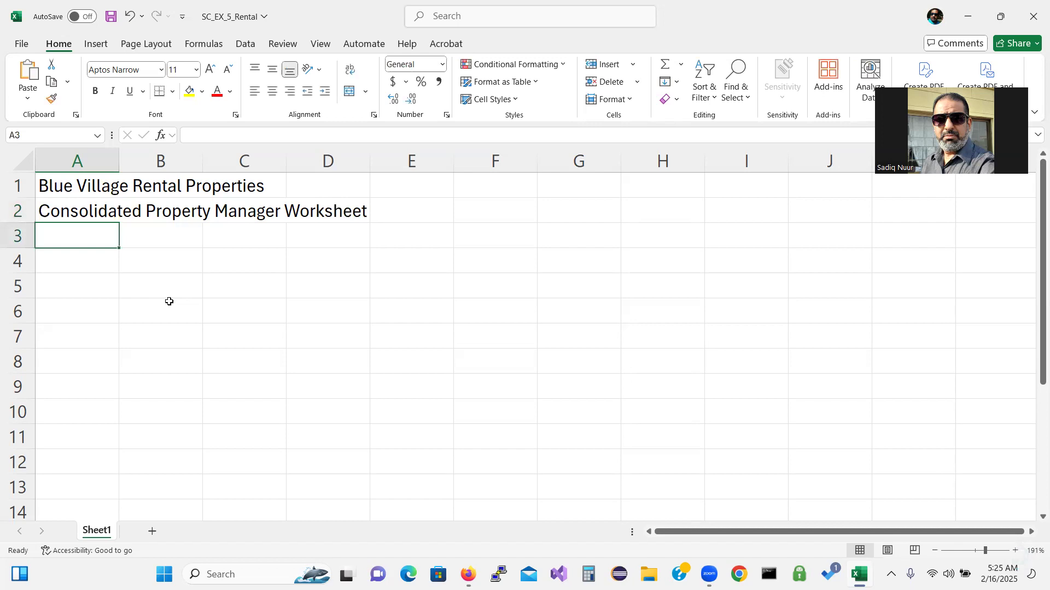
pyautogui.press('Down')
pyautogui.press('Down')
pyautogui.press('Down')
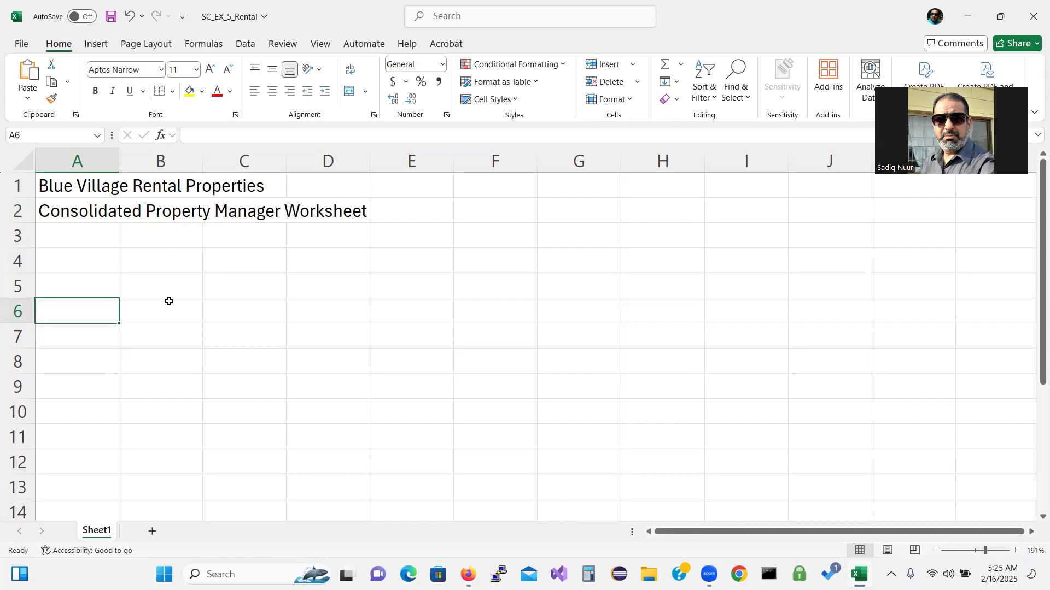
pyautogui.write('Income')
pyautogui.press('Return')
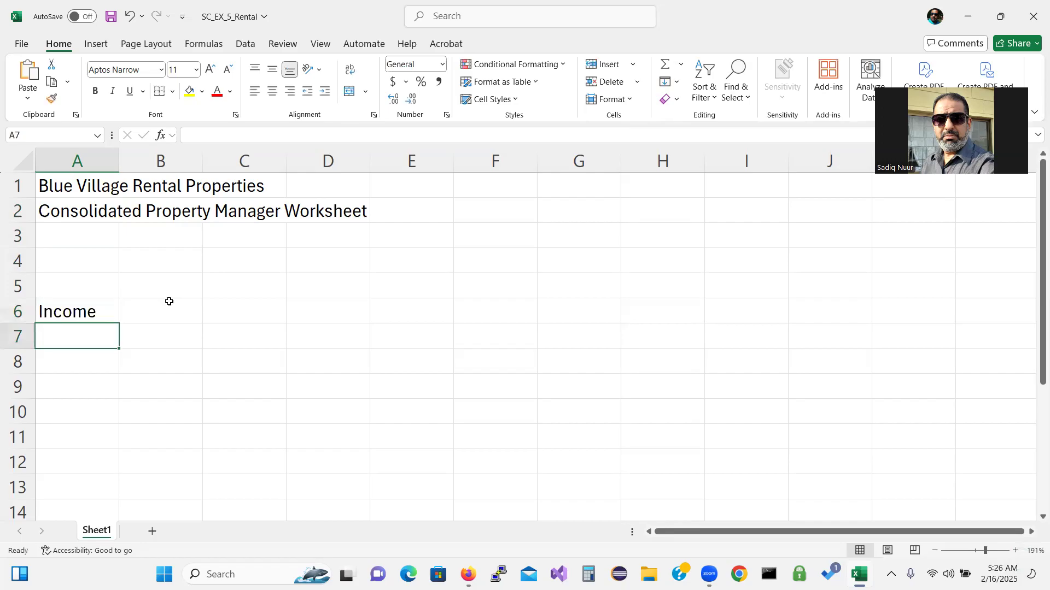
pyautogui.write('Expenses')
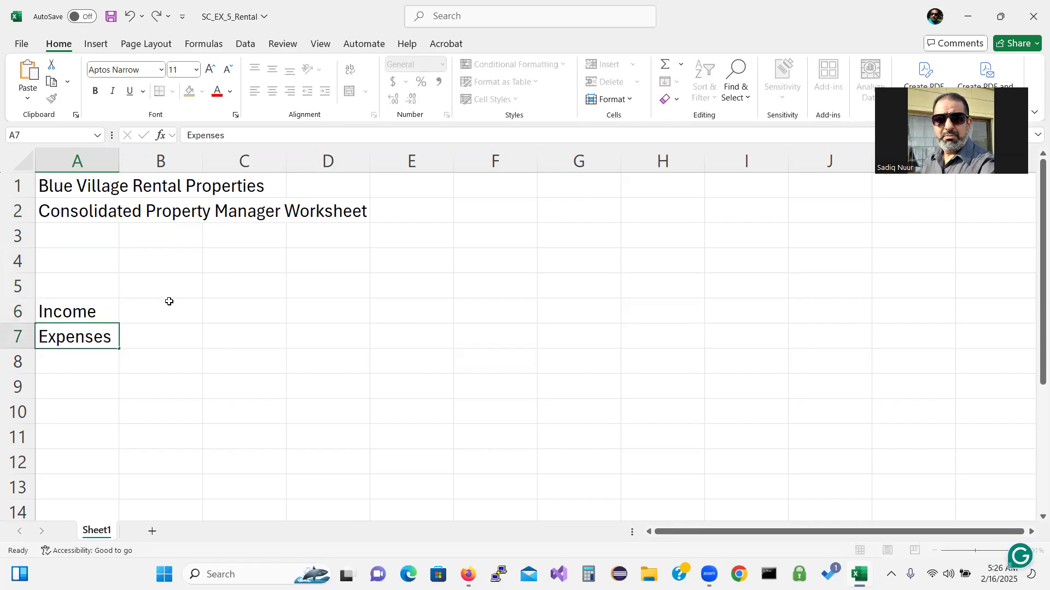
pyautogui.press('Return')
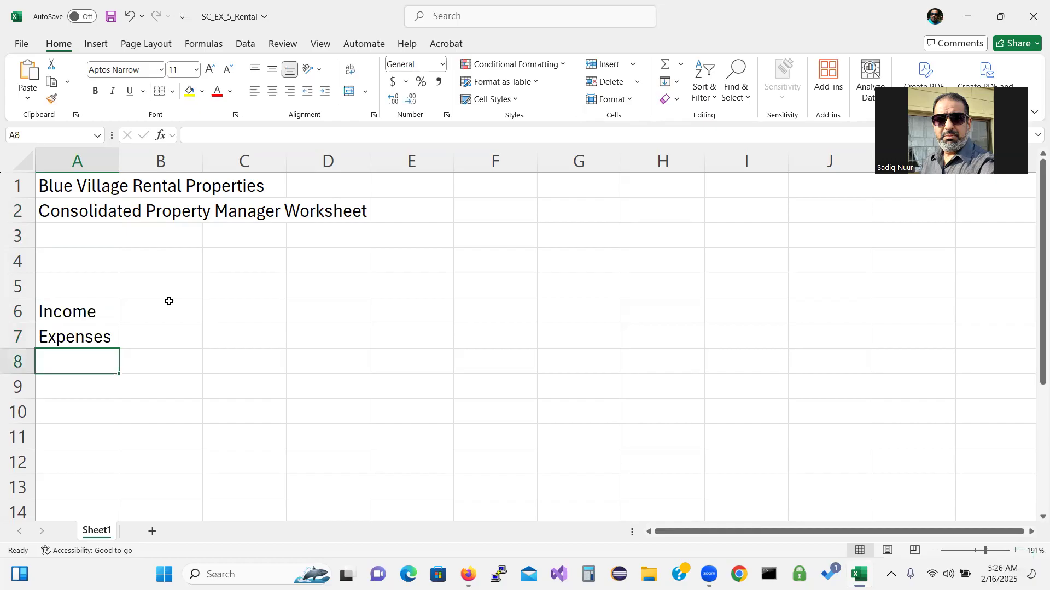
# Enter Advertising, Cleaning, Commissions and Insurance in cells A8 through A11
pyautogui.write('A')
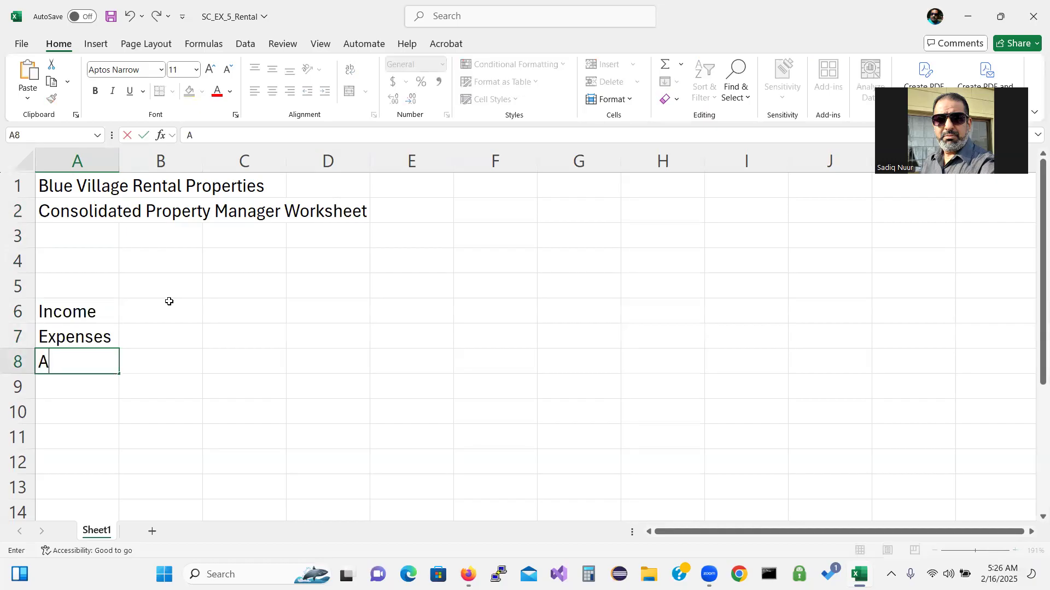
pyautogui.write('dvertising')
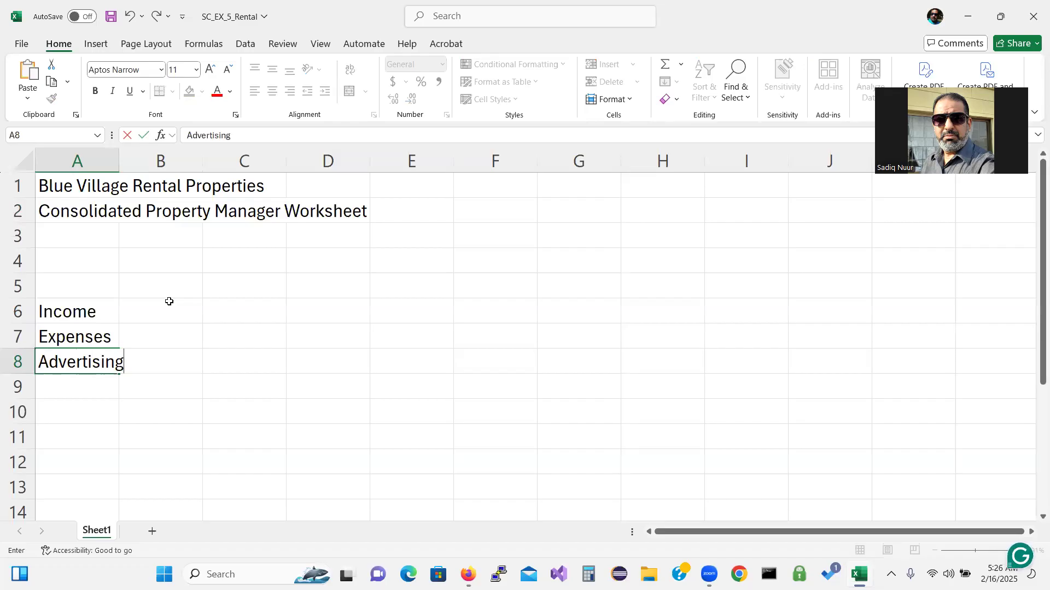
pyautogui.press('Return')
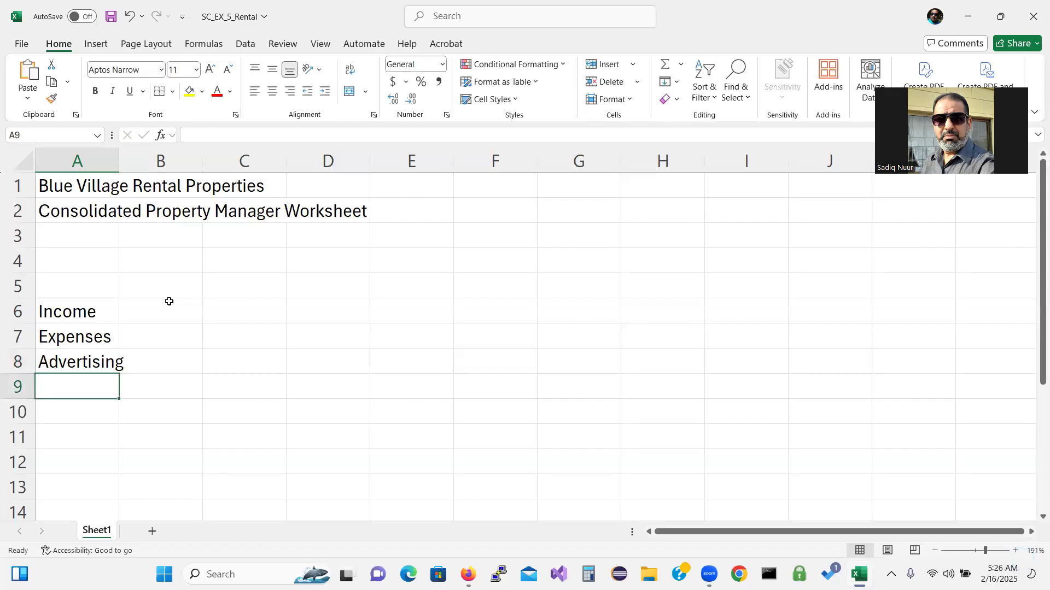
pyautogui.write('Cleaning')
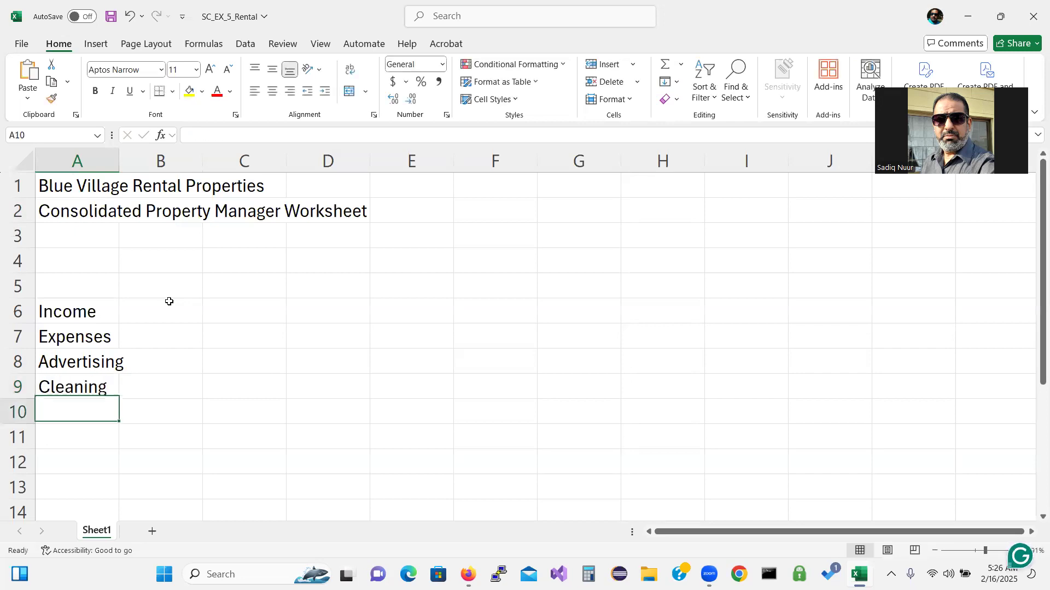
pyautogui.press('Return')
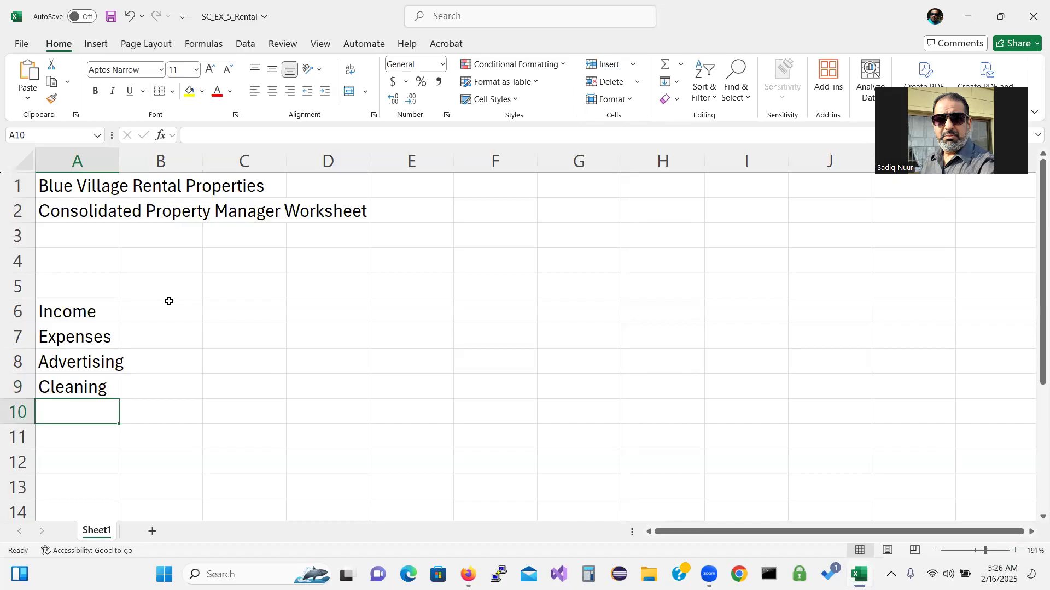
pyautogui.write('Commi')
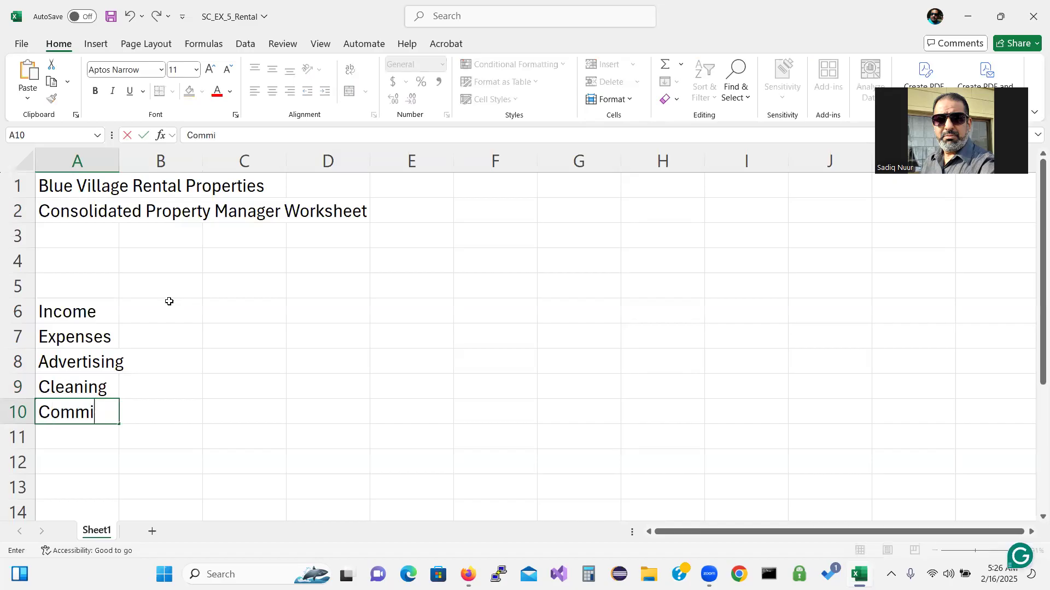
pyautogui.write('ssion')
pyautogui.write('s')
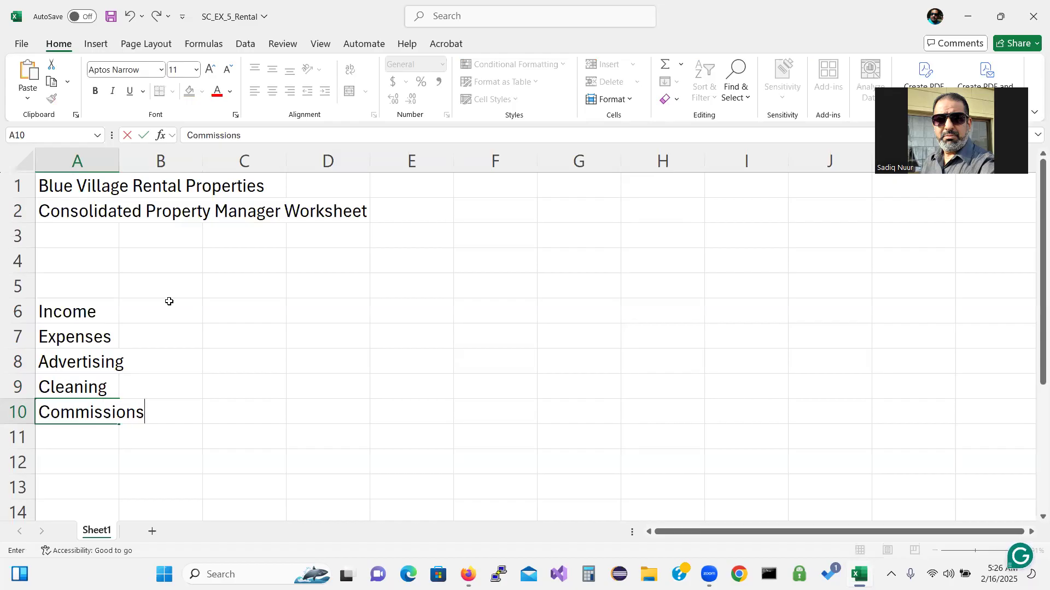
pyautogui.press('Return')
pyautogui.write('I')
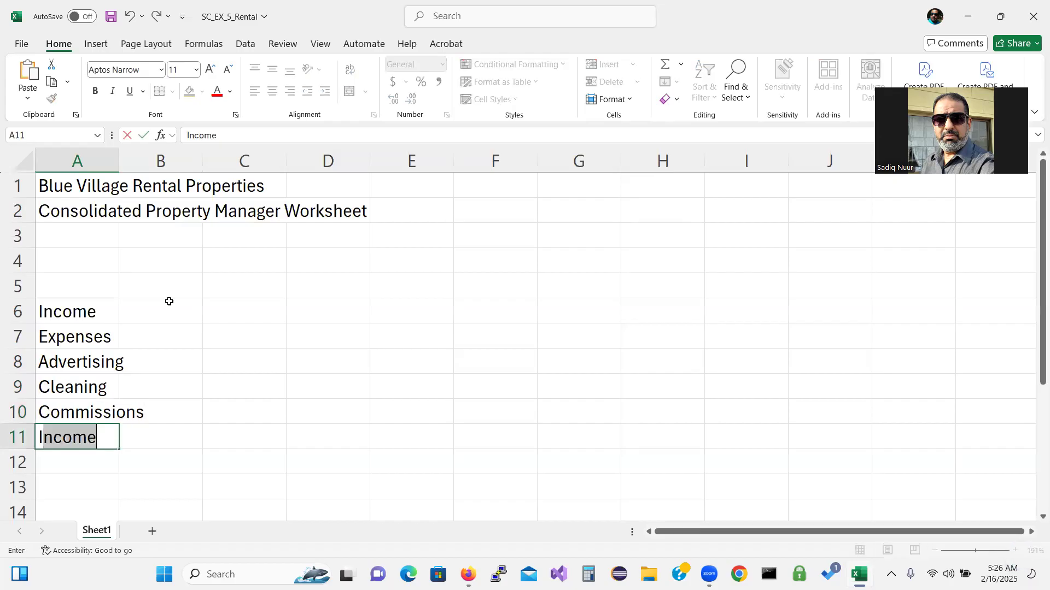
pyautogui.write('nsurance')
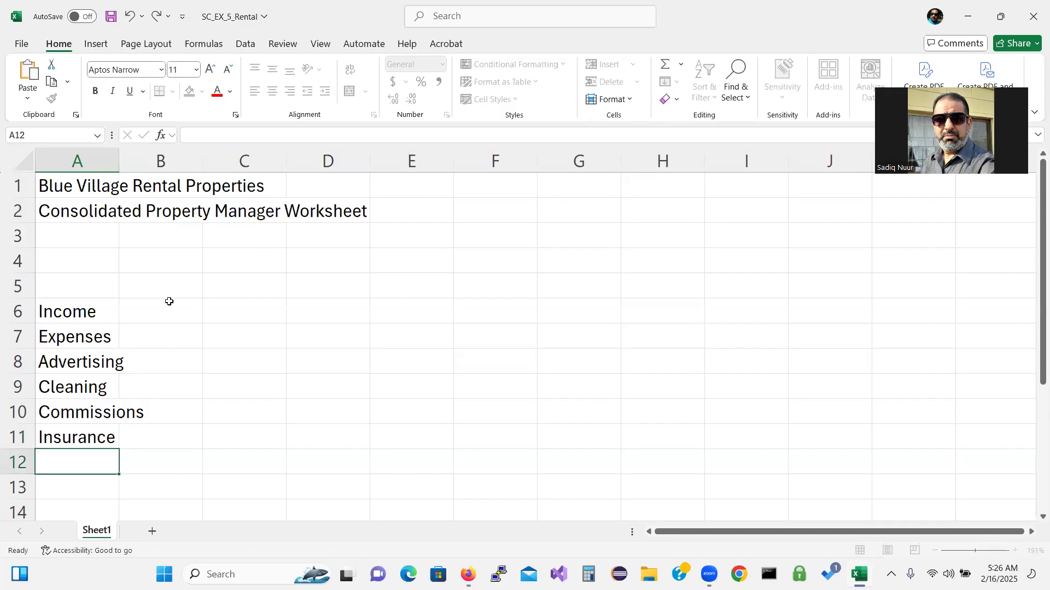
pyautogui.press('Return')
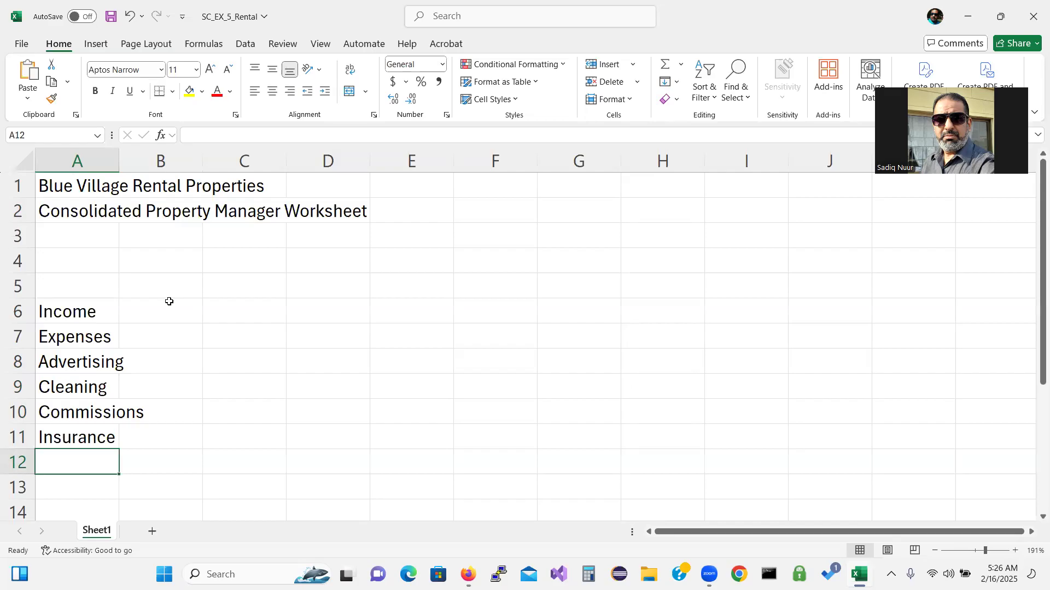
# Type the labels Management, Repairs, Taxes and Utilities down cells A12:A15
pyautogui.write('Man')
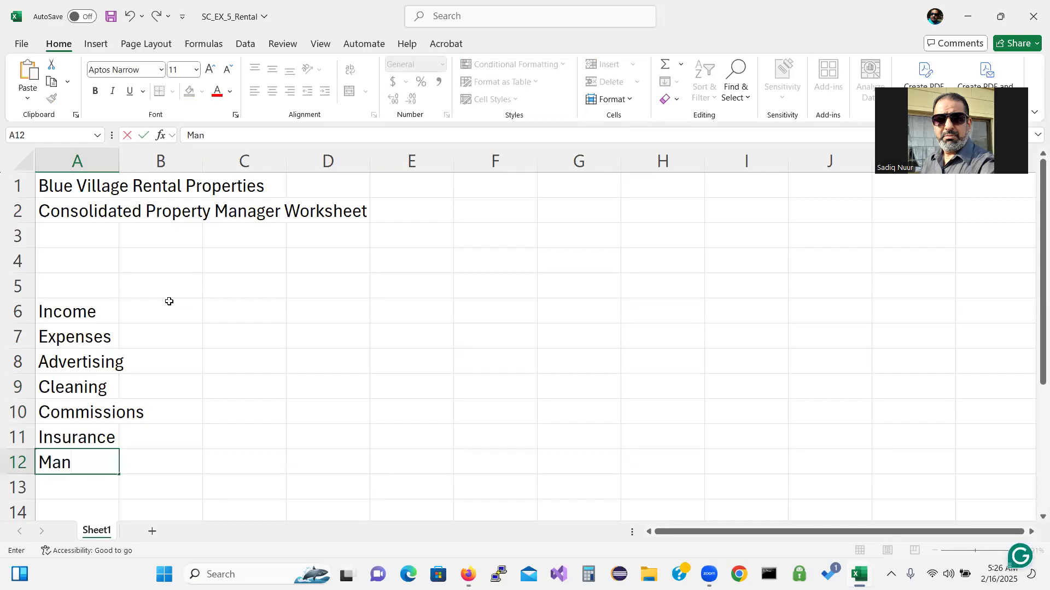
pyautogui.write('agement')
pyautogui.press('Return')
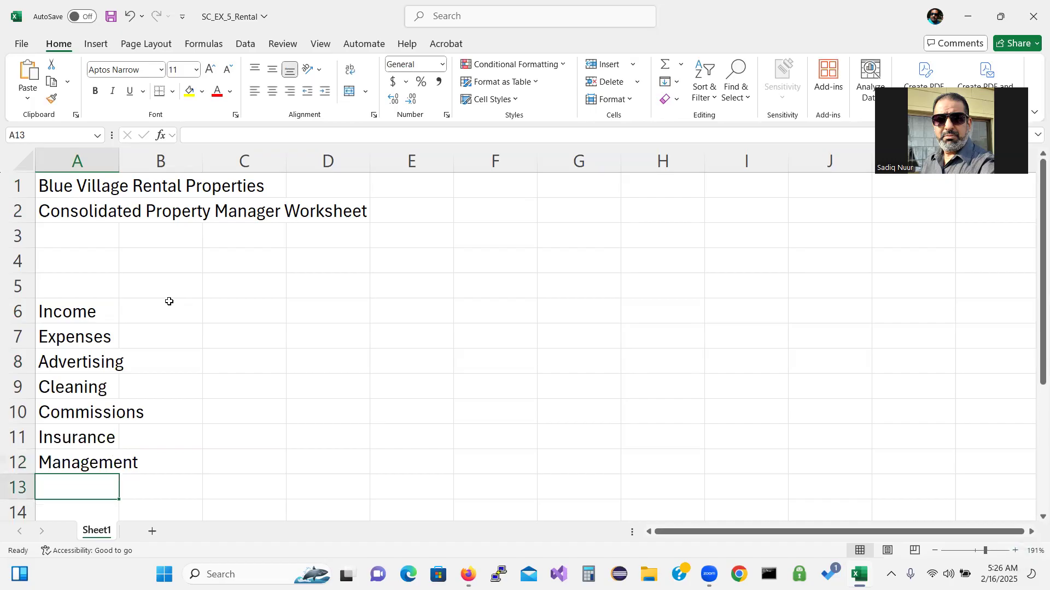
pyautogui.write('Repairs')
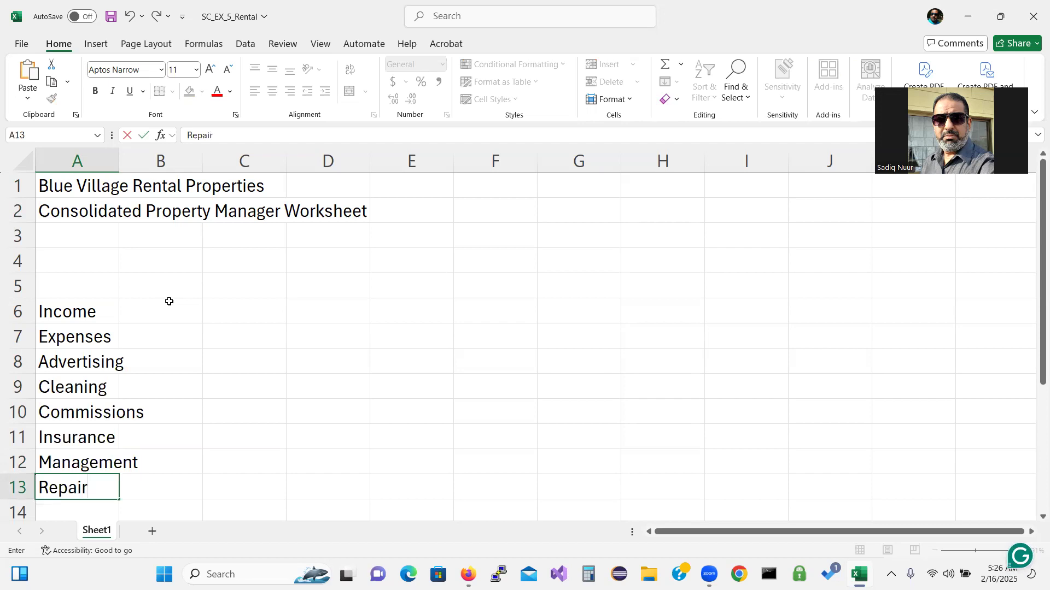
pyautogui.press('Return')
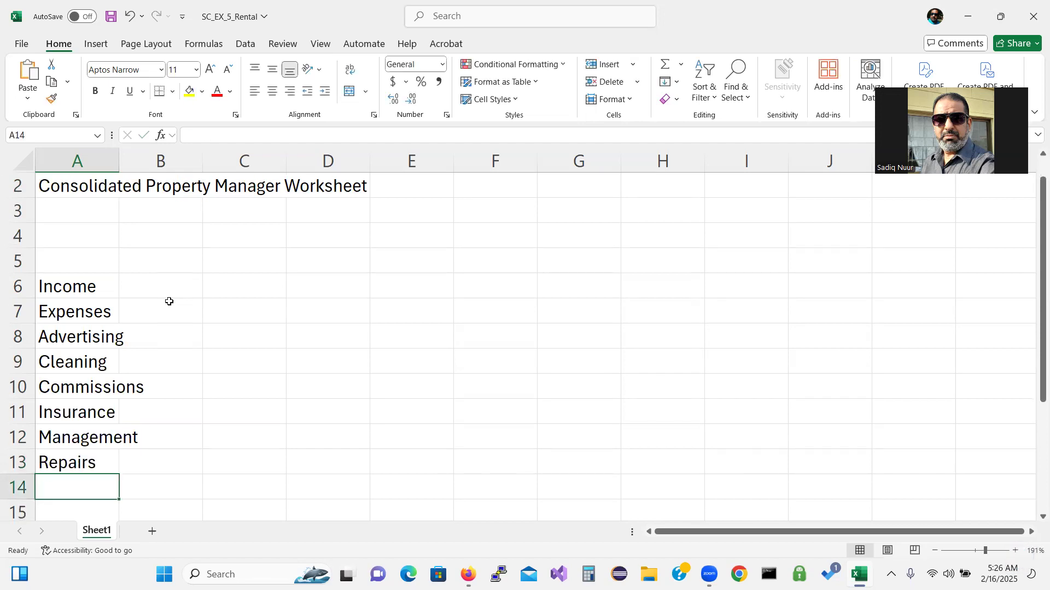
pyautogui.write('Taxes')
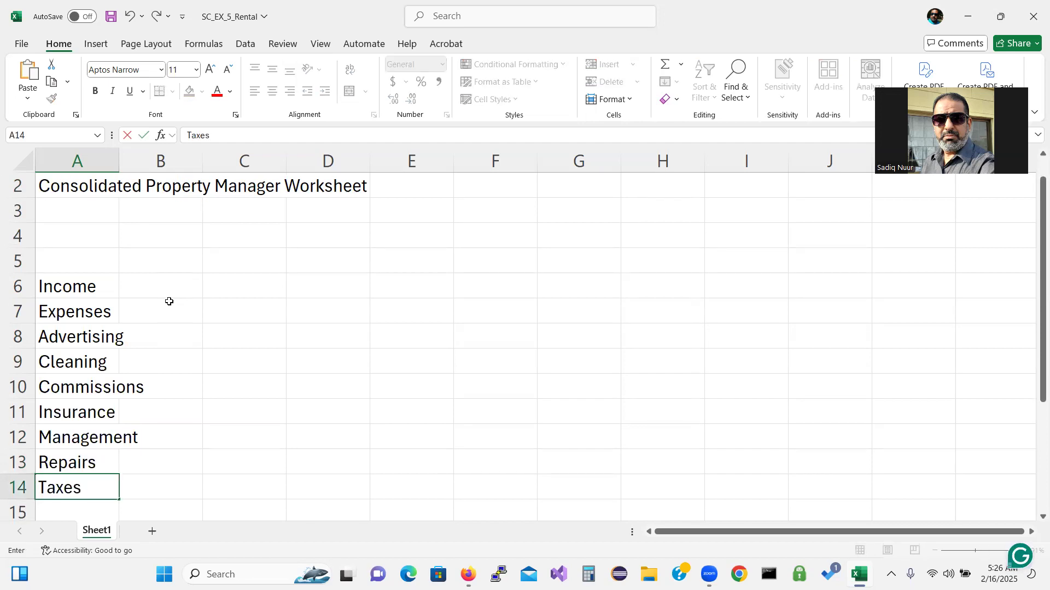
pyautogui.press('Return')
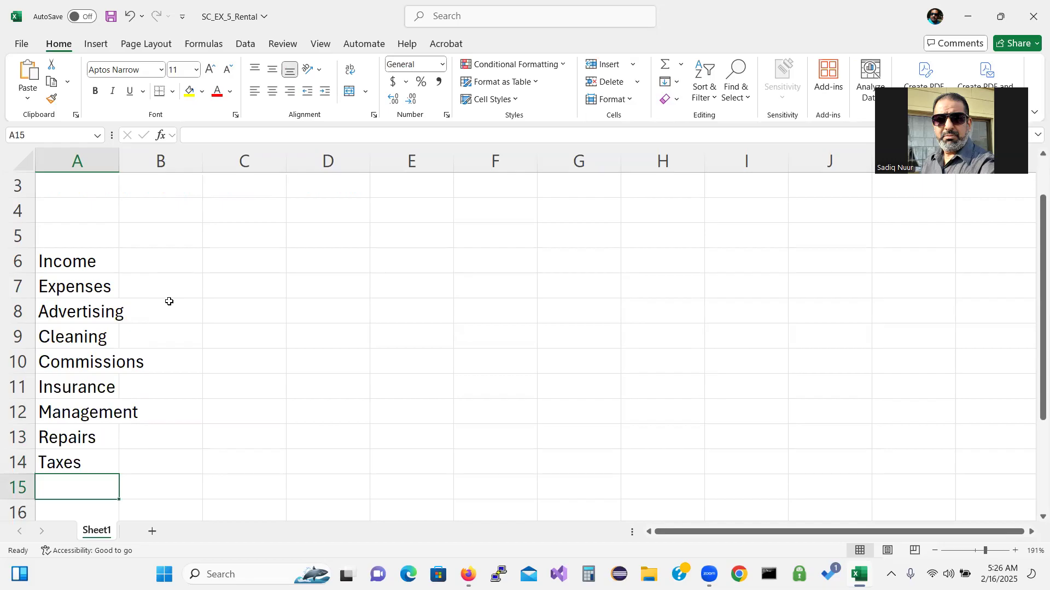
pyautogui.write('U')
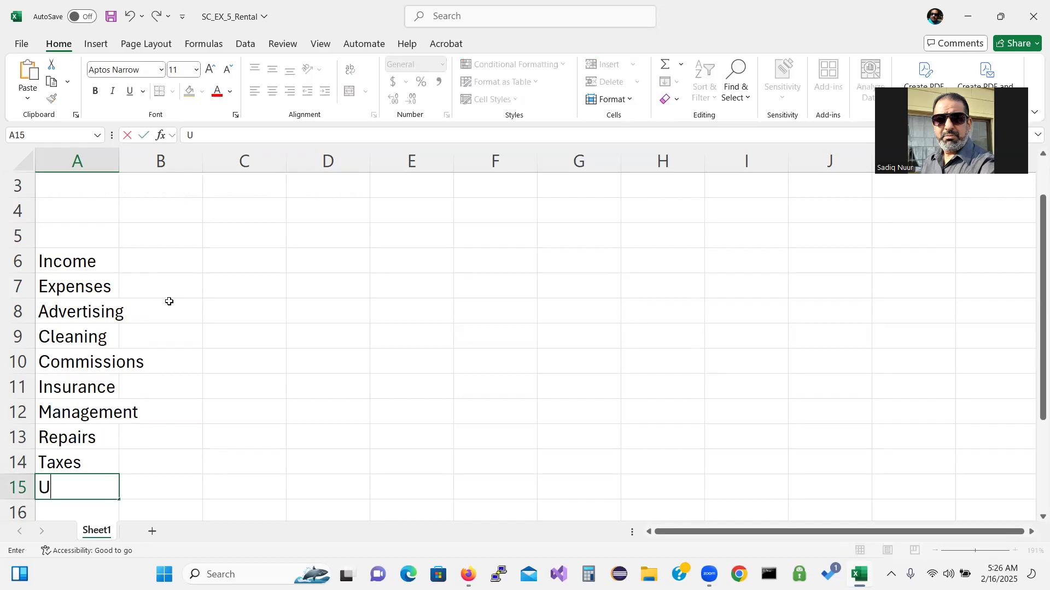
pyautogui.write('til')
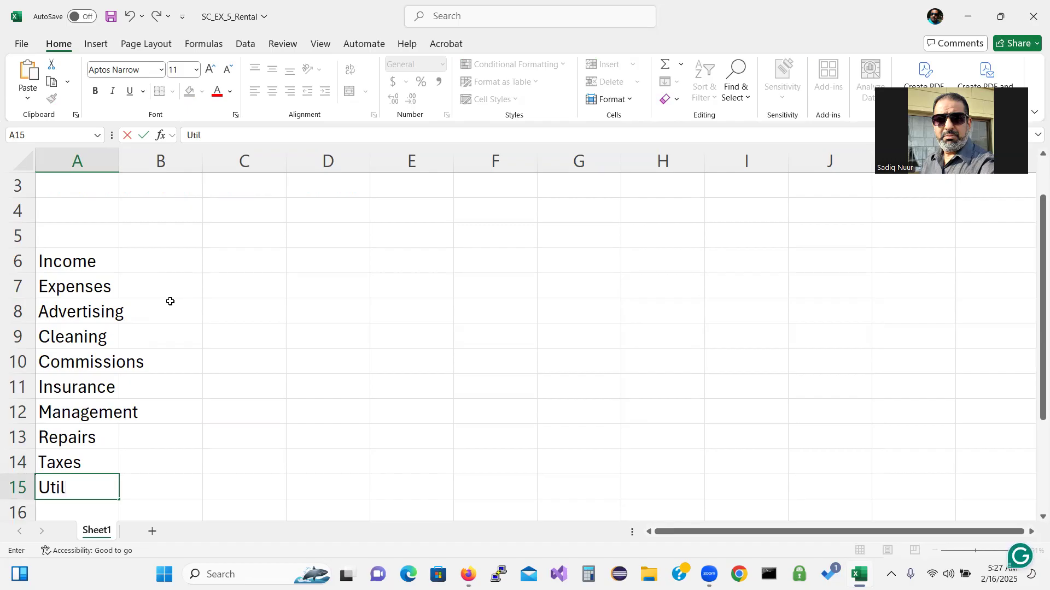
pyautogui.write('ities')
pyautogui.press('Return')
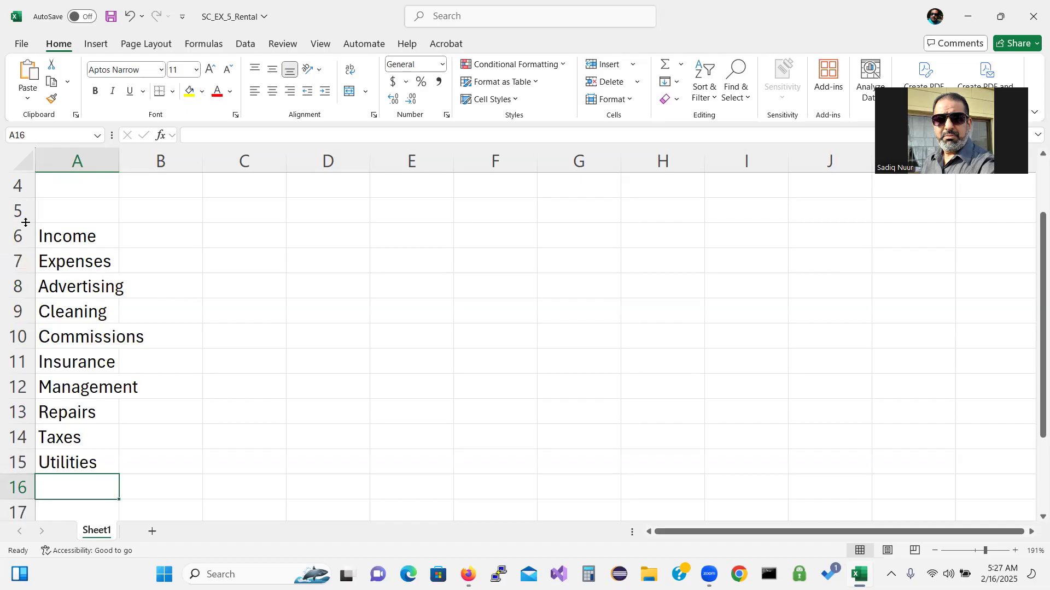
# Zoom out and drag row 5 to about 37.20 points (62 pixels) tall
pyautogui.moveTo(1035, 339); pyautogui.dragTo(1033, 305)
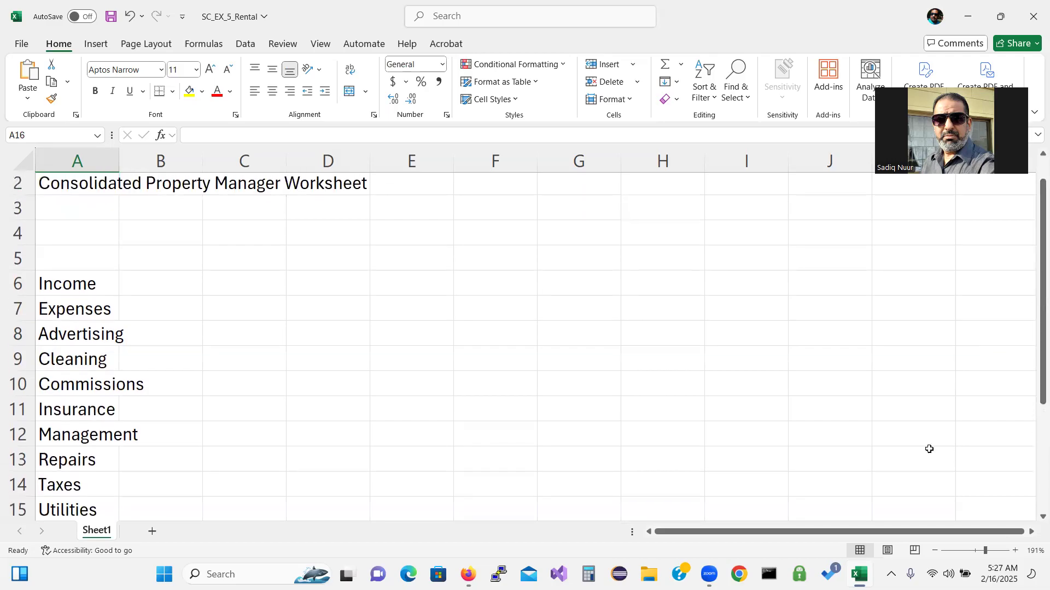
pyautogui.click(934, 552)
pyautogui.click(935, 551)
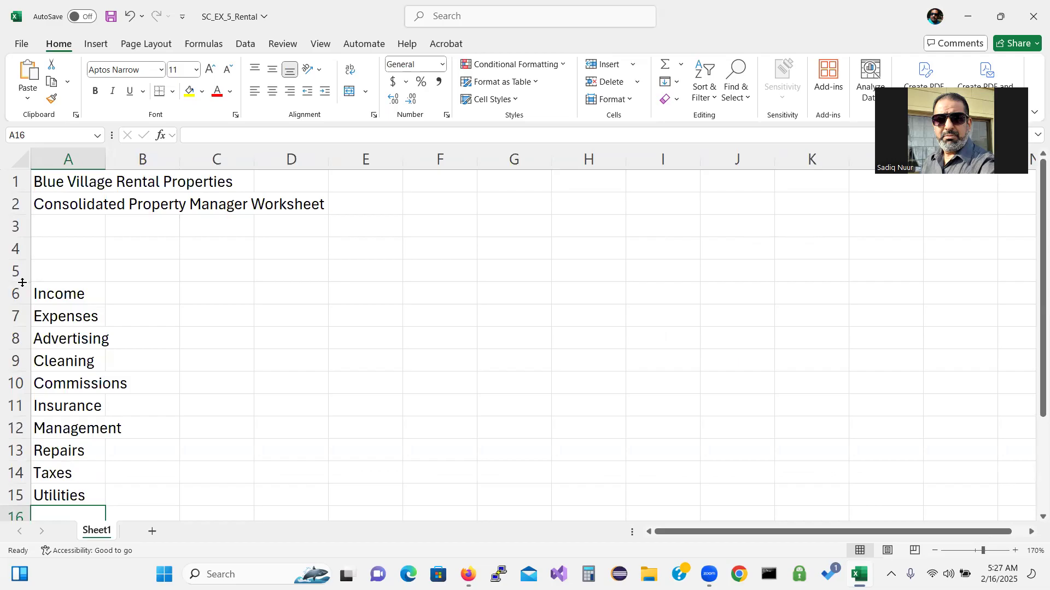
pyautogui.moveTo(22, 282); pyautogui.dragTo(22, 282)
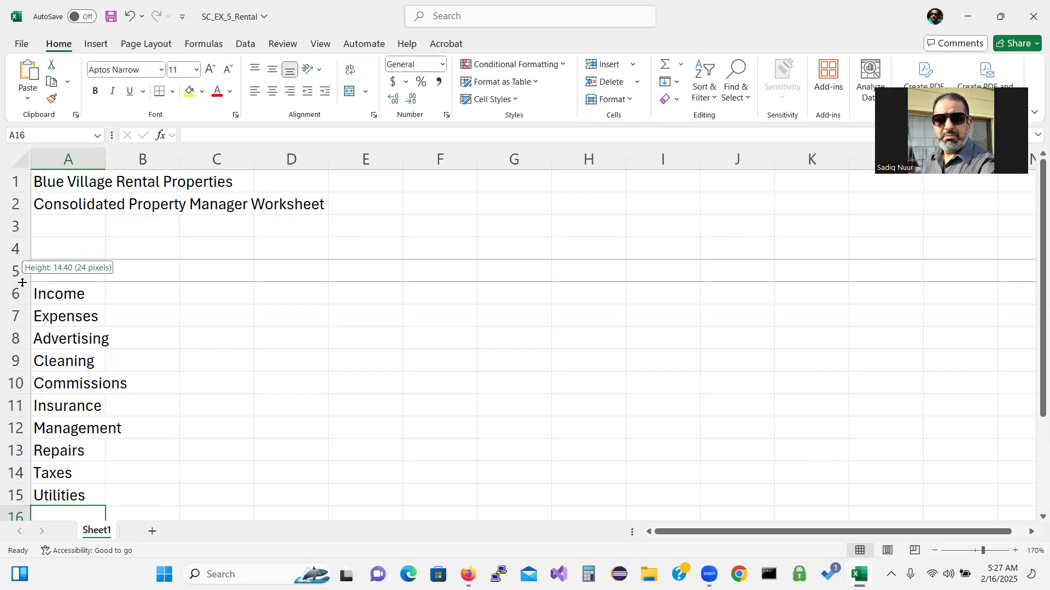
pyautogui.moveTo(21, 282); pyautogui.dragTo(19, 317)
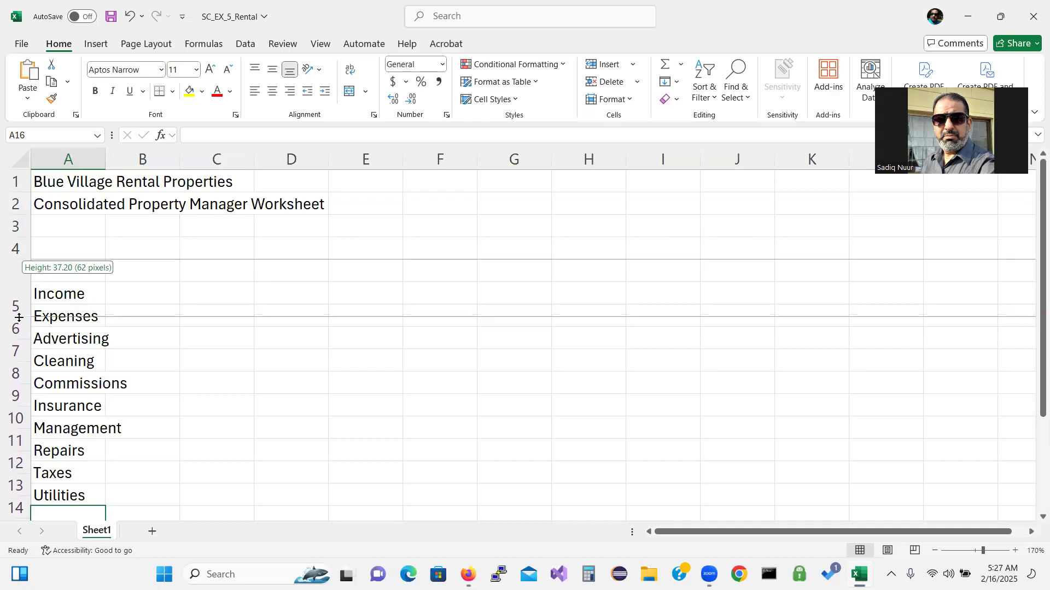
pyautogui.moveTo(19, 317); pyautogui.dragTo(19, 318)
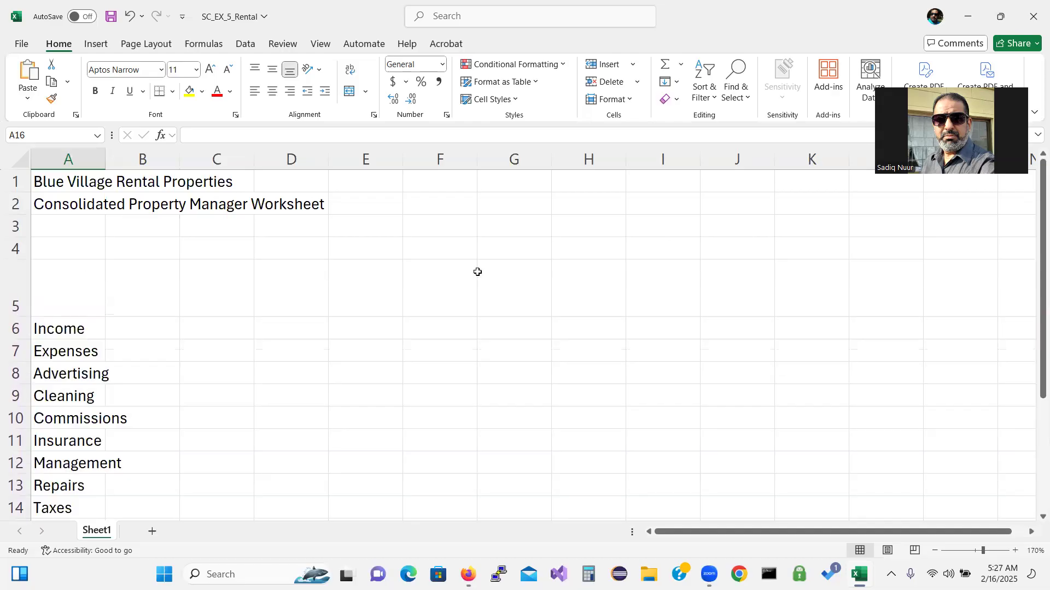
# Open the Row Height setting for row 16, then cancel without changing it
pyautogui.click(633, 102)
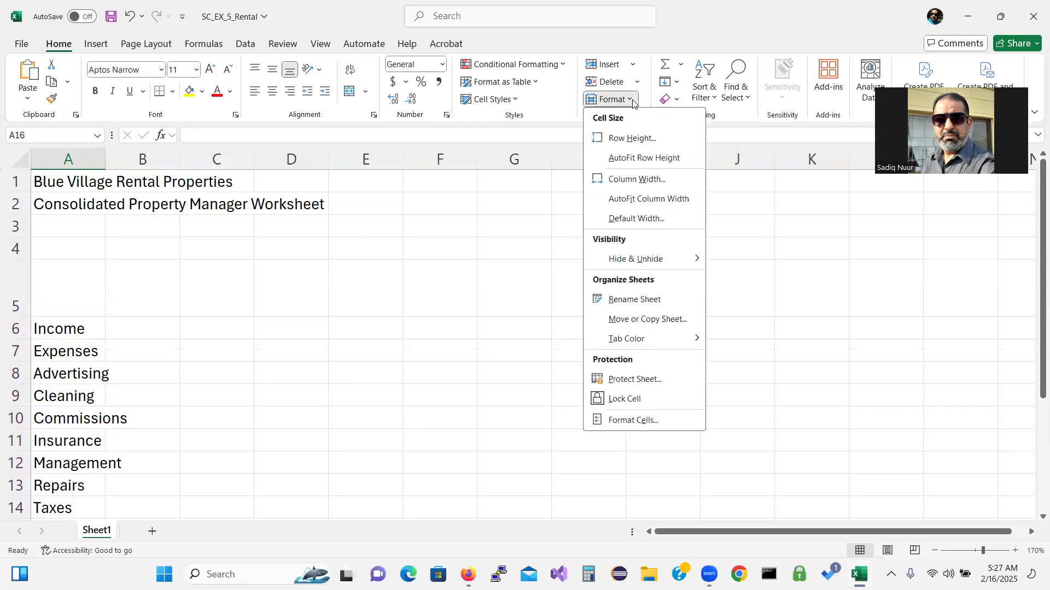
pyautogui.click(633, 139)
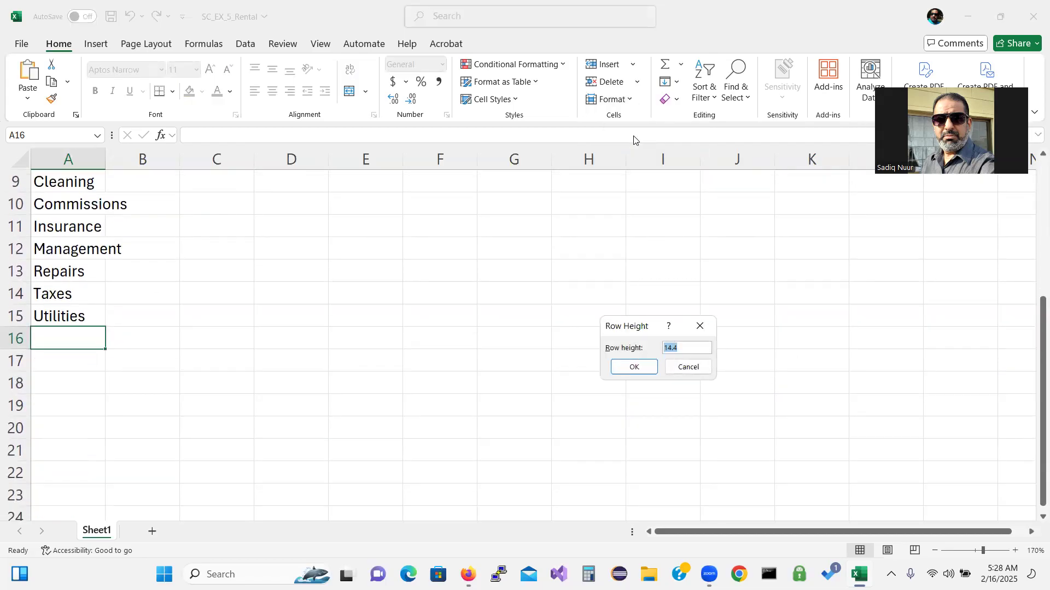
pyautogui.click(687, 368)
pyautogui.moveTo(1034, 427); pyautogui.dragTo(1034, 306)
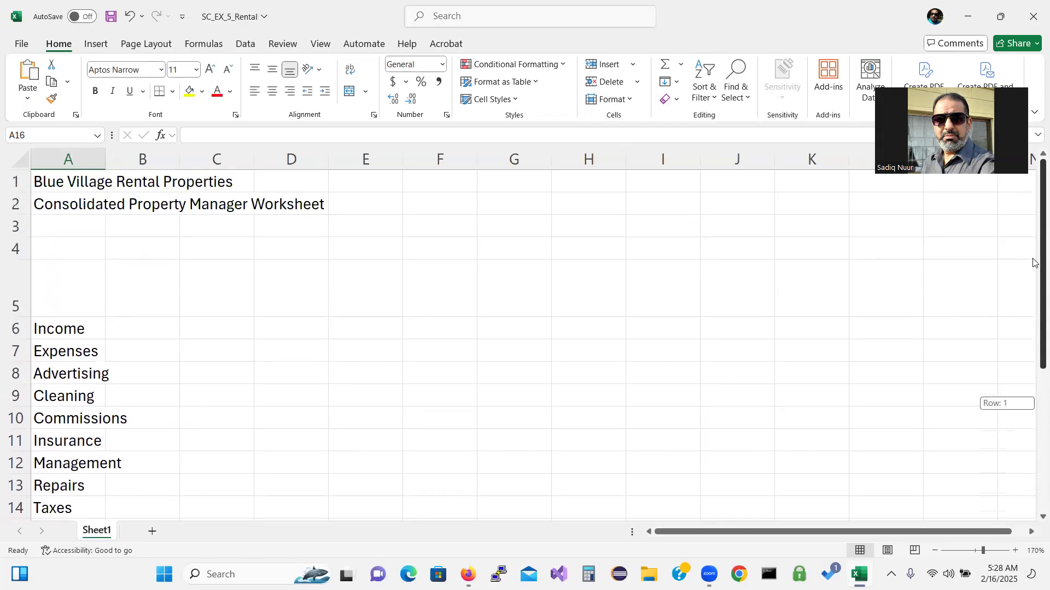
# Select row 5 and set its Row Height to 37.8
pyautogui.click(14, 284)
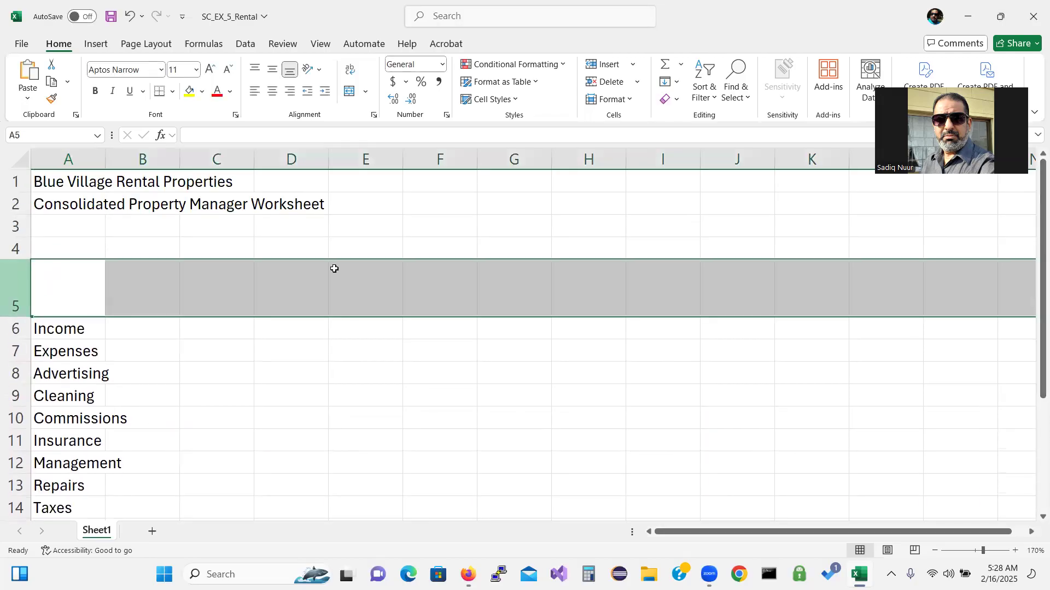
pyautogui.click(626, 100)
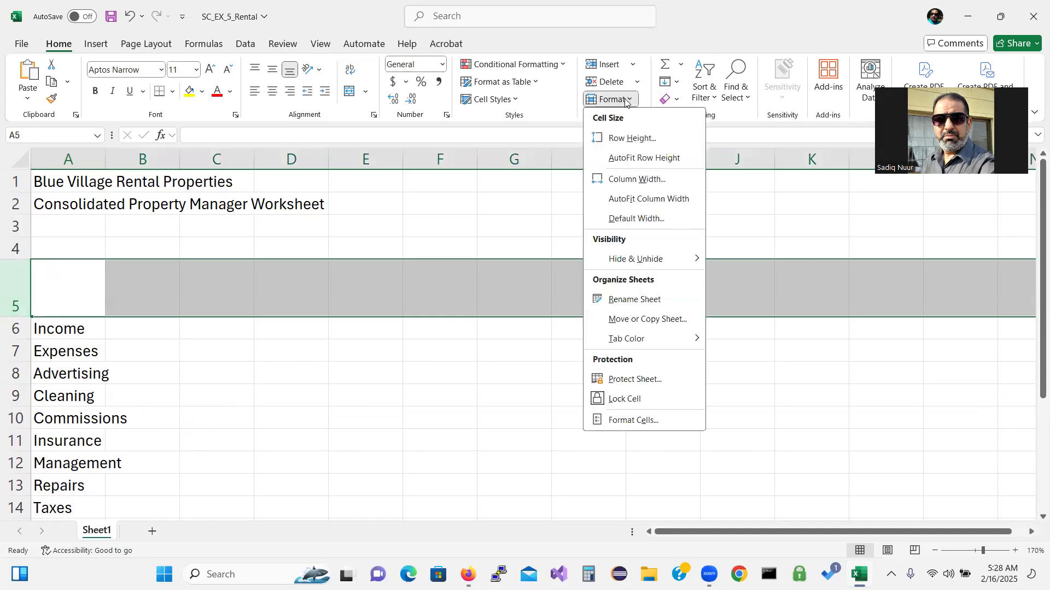
pyautogui.click(627, 138)
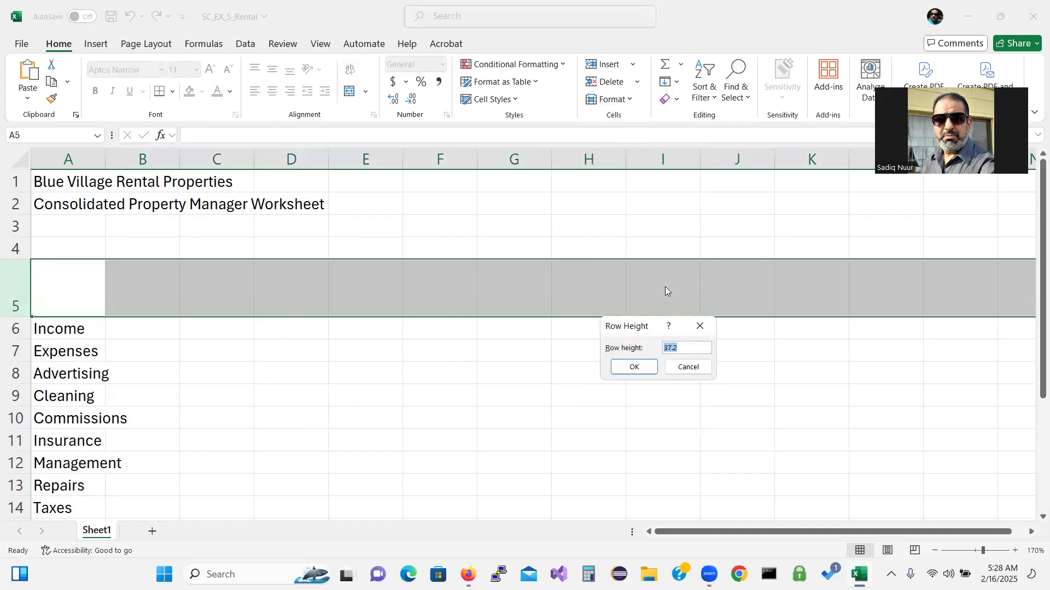
pyautogui.click(681, 348)
pyautogui.press('BackSpace')
pyautogui.write('8')
pyautogui.click(633, 365)
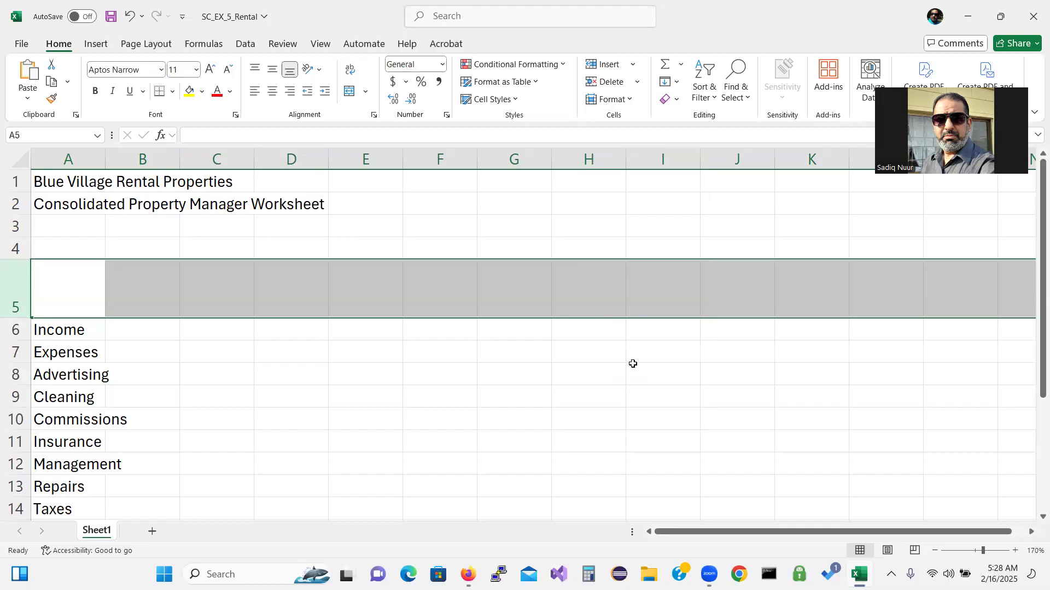
# Drag column A's right border to widen it to about 13.78
pyautogui.click(97, 154)
pyautogui.moveTo(104, 158); pyautogui.dragTo(104, 158)
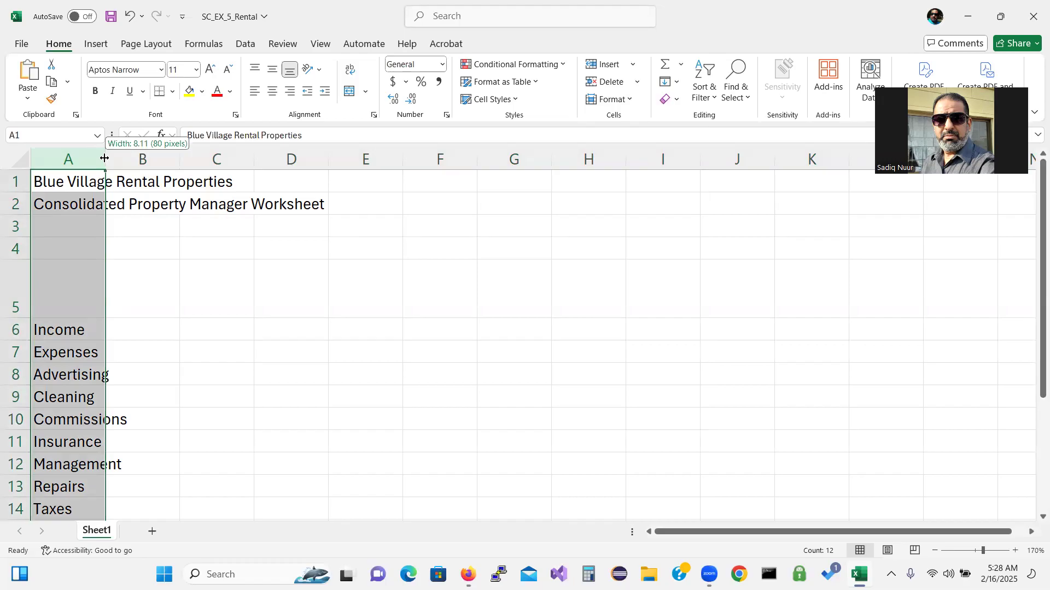
pyautogui.moveTo(103, 158); pyautogui.dragTo(163, 163)
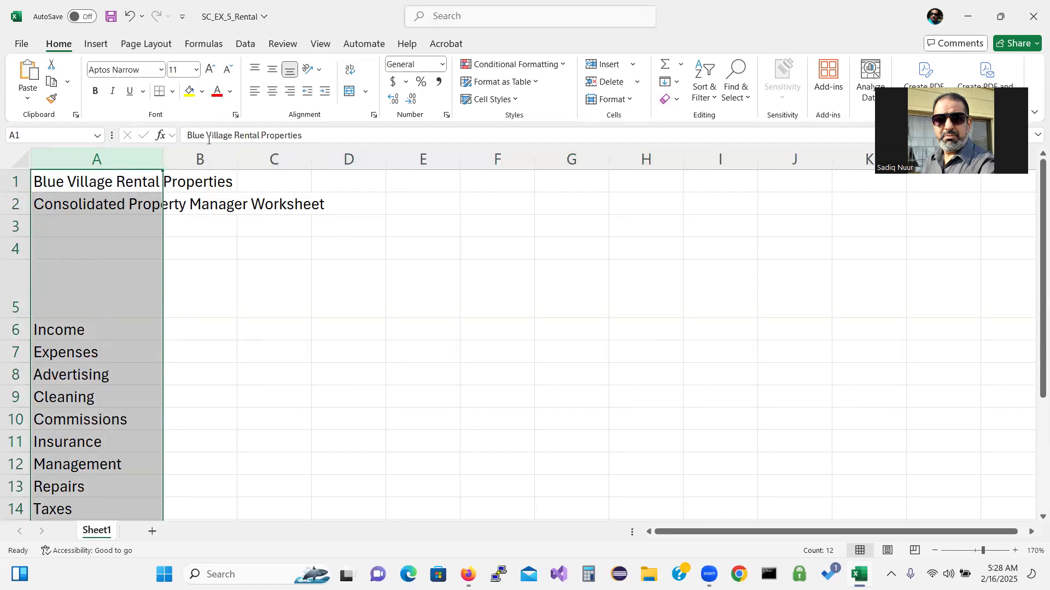
pyautogui.click(206, 156)
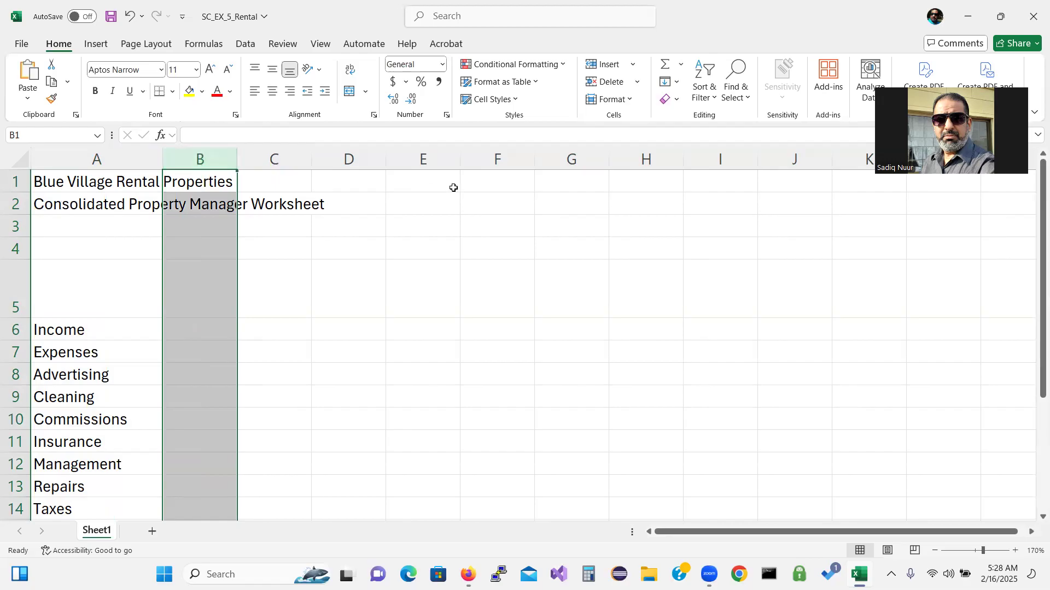
# Select columns B through G and widen them together to about 14.67 (139 pixels)
pyautogui.keyDown('shift'); pyautogui.click(571, 157); pyautogui.keyUp('shift')
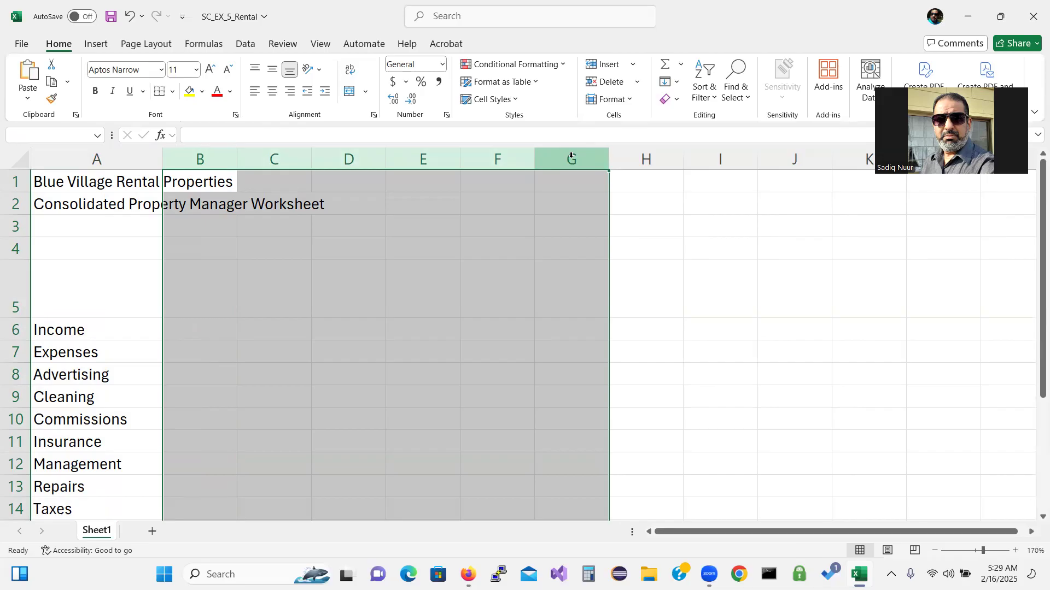
pyautogui.moveTo(608, 159); pyautogui.dragTo(674, 170)
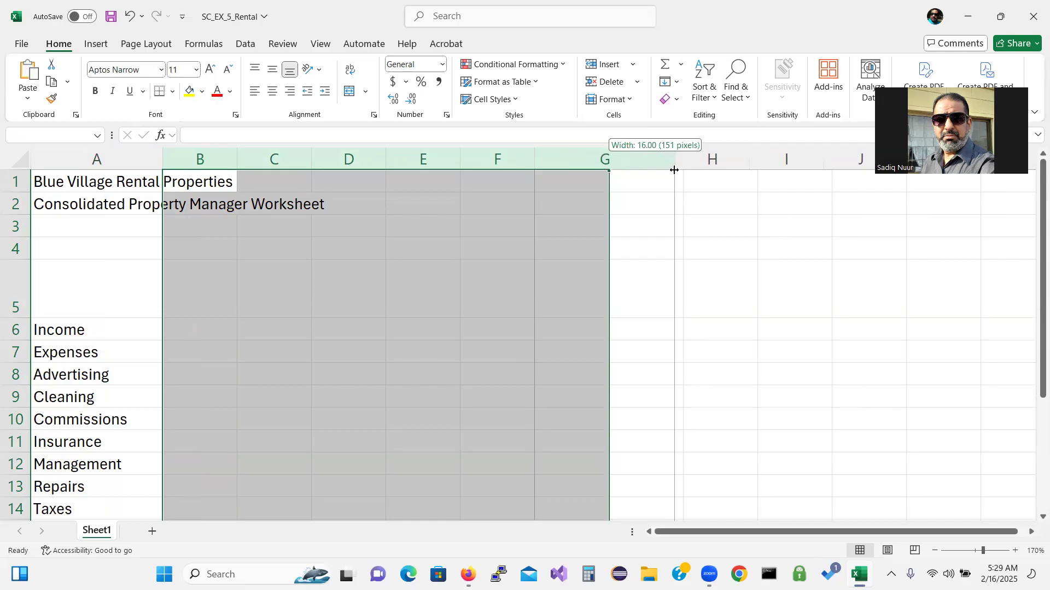
pyautogui.moveTo(674, 170)
pyautogui.mouseDown()
pyautogui.moveTo(687, 169)
pyautogui.moveTo(663, 170)
pyautogui.mouseUp()
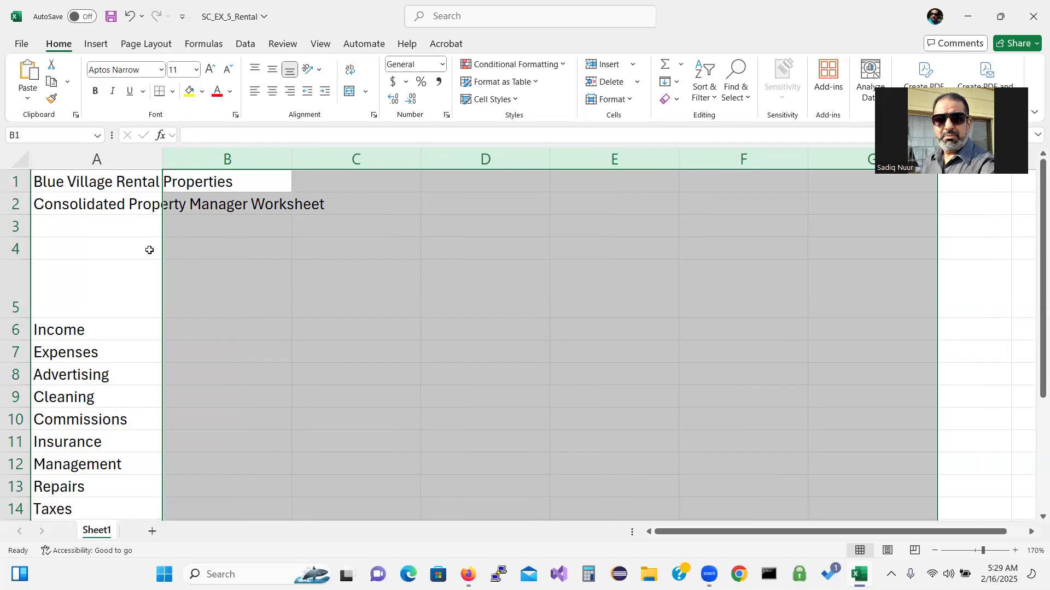
# Enter the heading 'Projected % Change' in cell B5
pyautogui.click(108, 184)
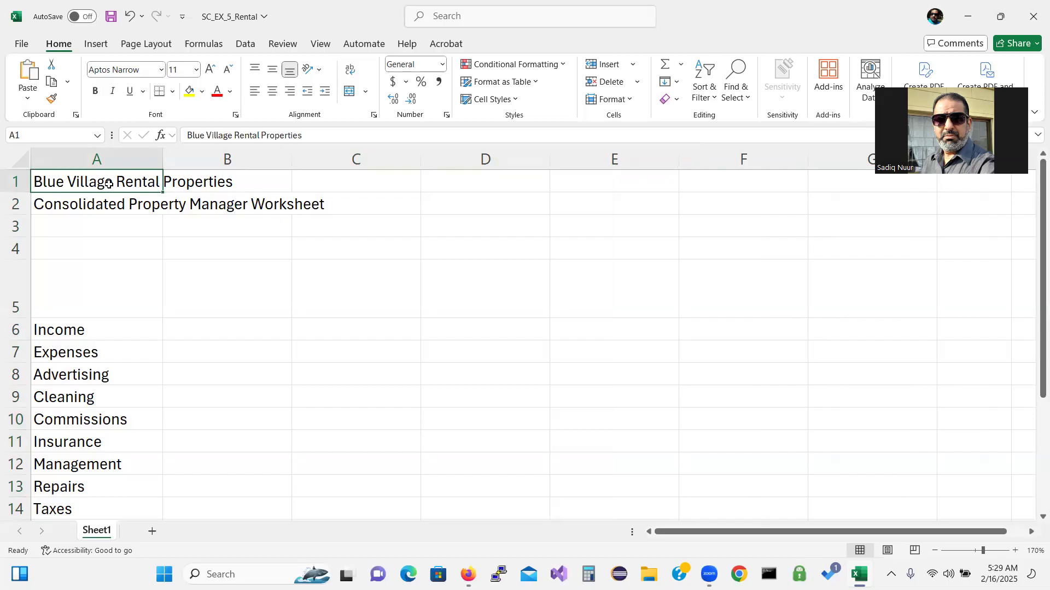
pyautogui.click(228, 295)
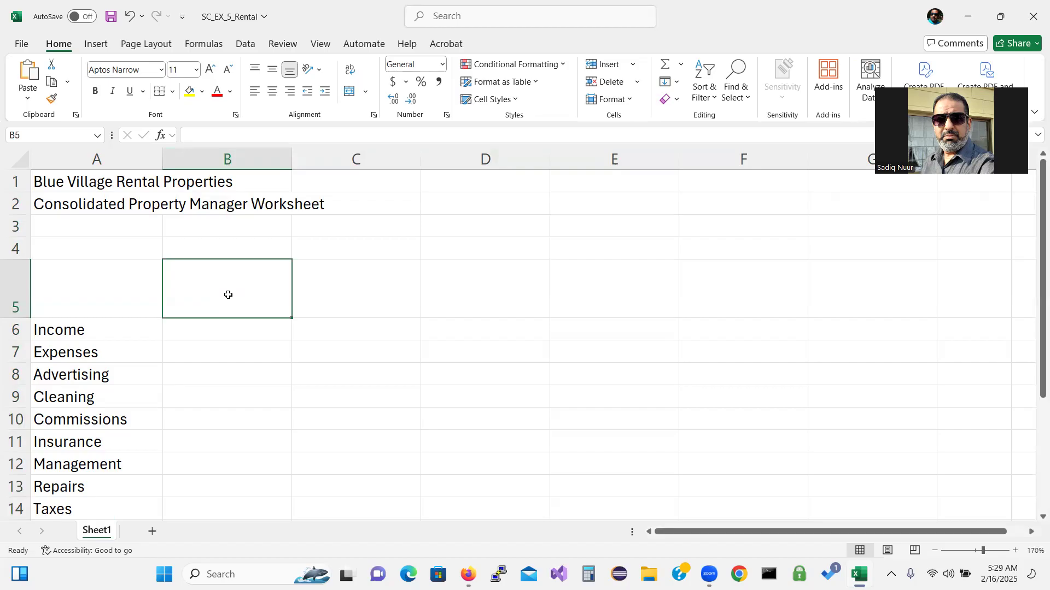
pyautogui.write('Pro')
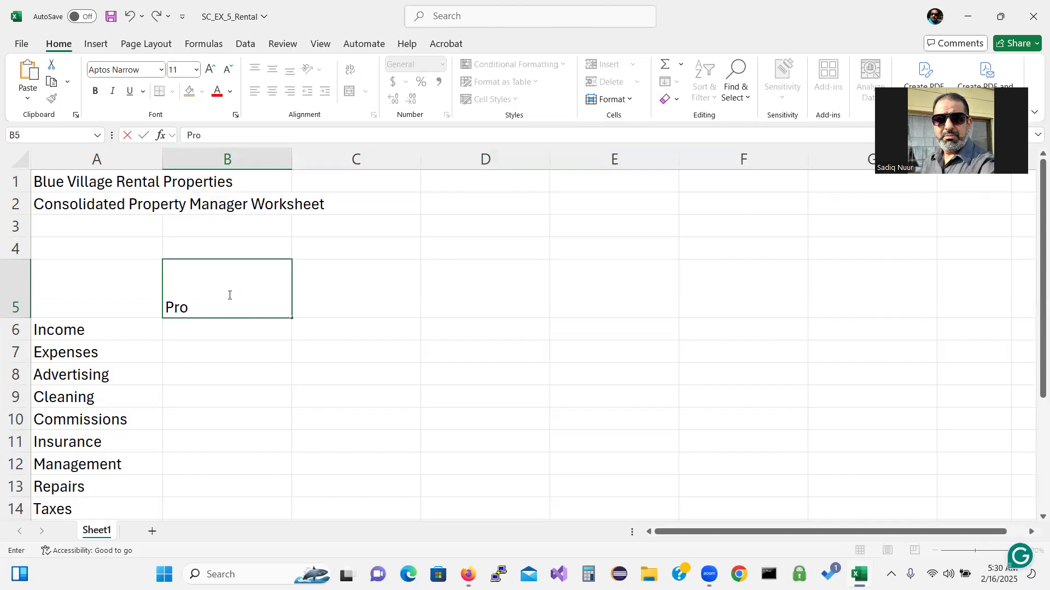
pyautogui.write('jected % Change')
pyautogui.press('Return')
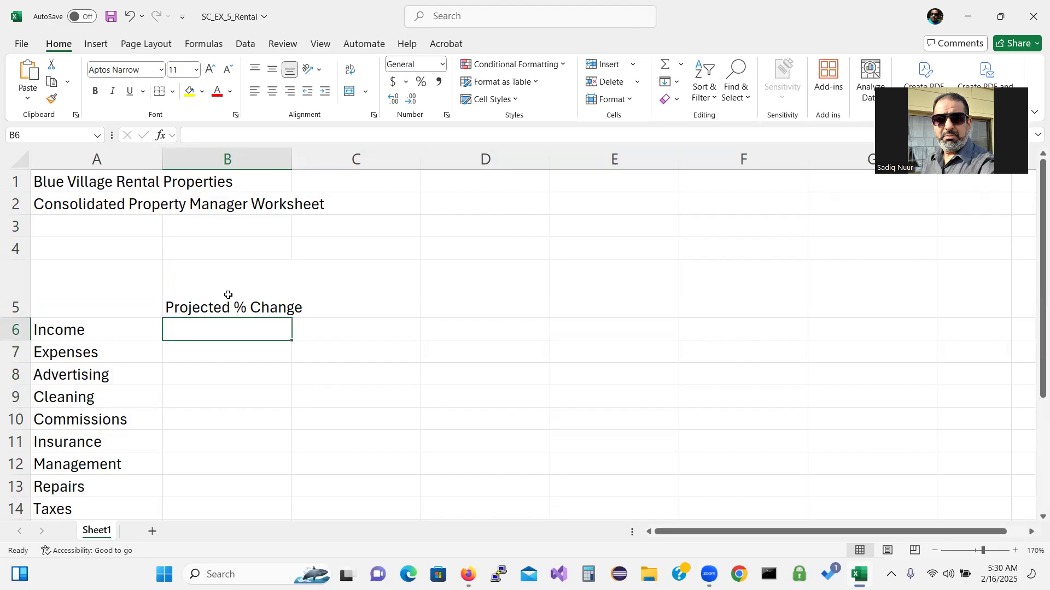
# Edit B5 to break its heading onto a second line
pyautogui.click(262, 305)
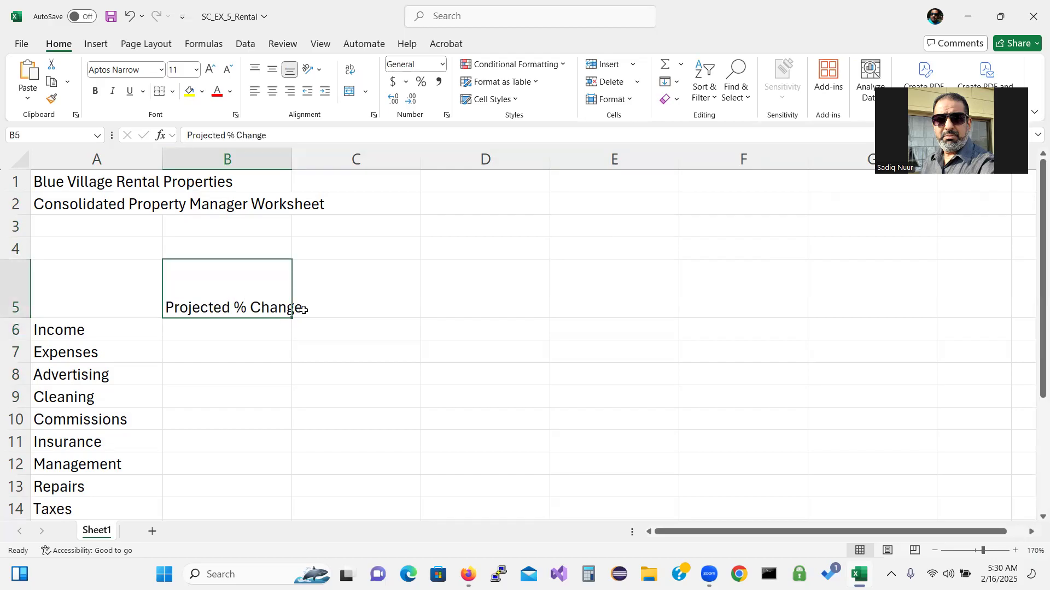
pyautogui.doubleClick(278, 306)
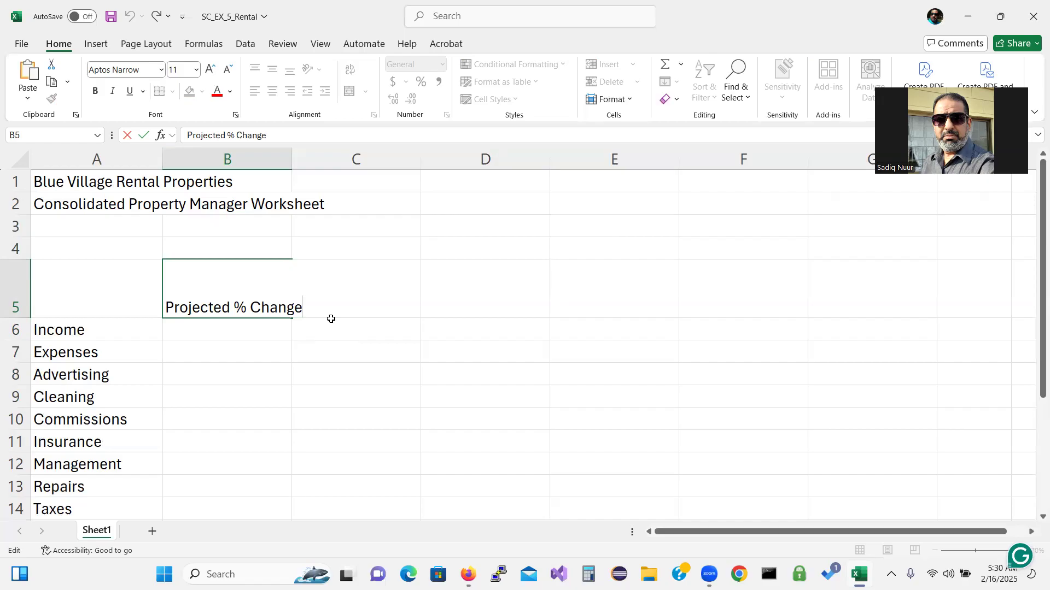
pyautogui.hotkey('alt', 'Return')
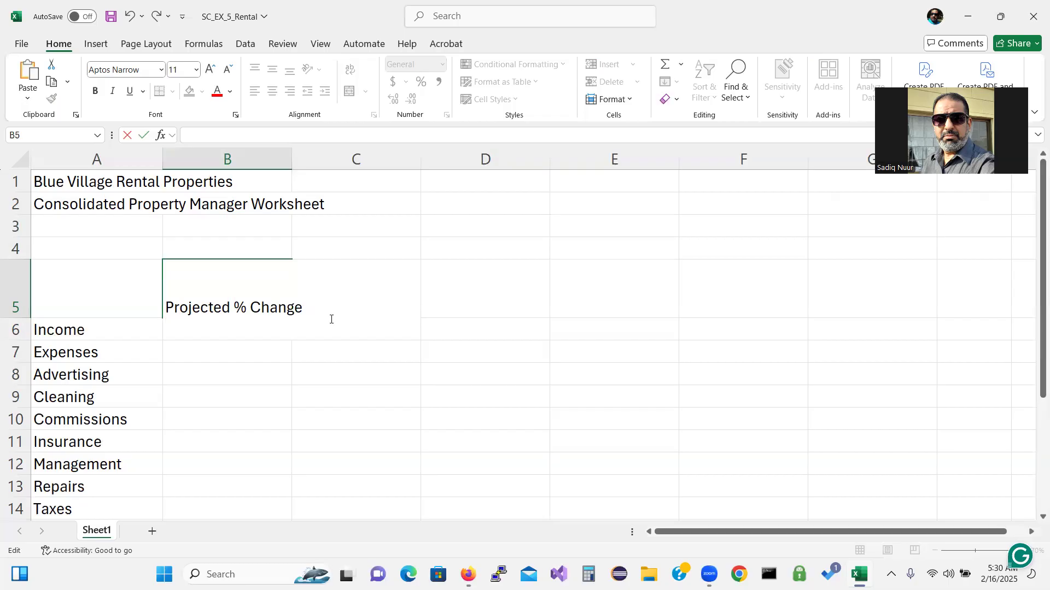
pyautogui.press('Return')
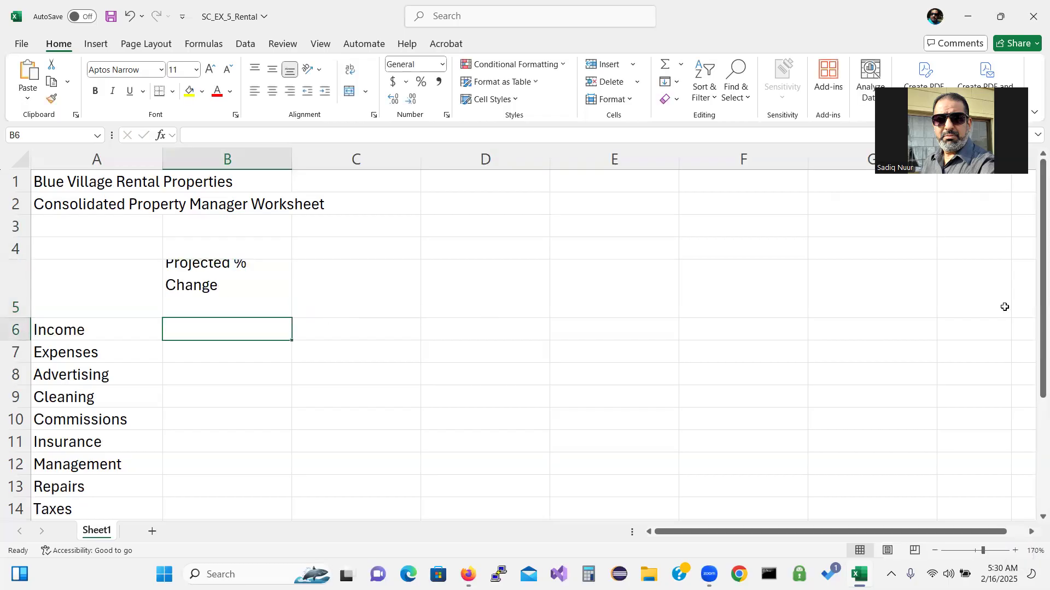
pyautogui.moveTo(1034, 308); pyautogui.dragTo(1034, 290)
# Fill C5:F5 with headings 2028, Projected 2029, Projected 2030 and Projected 2031
pyautogui.click(331, 296)
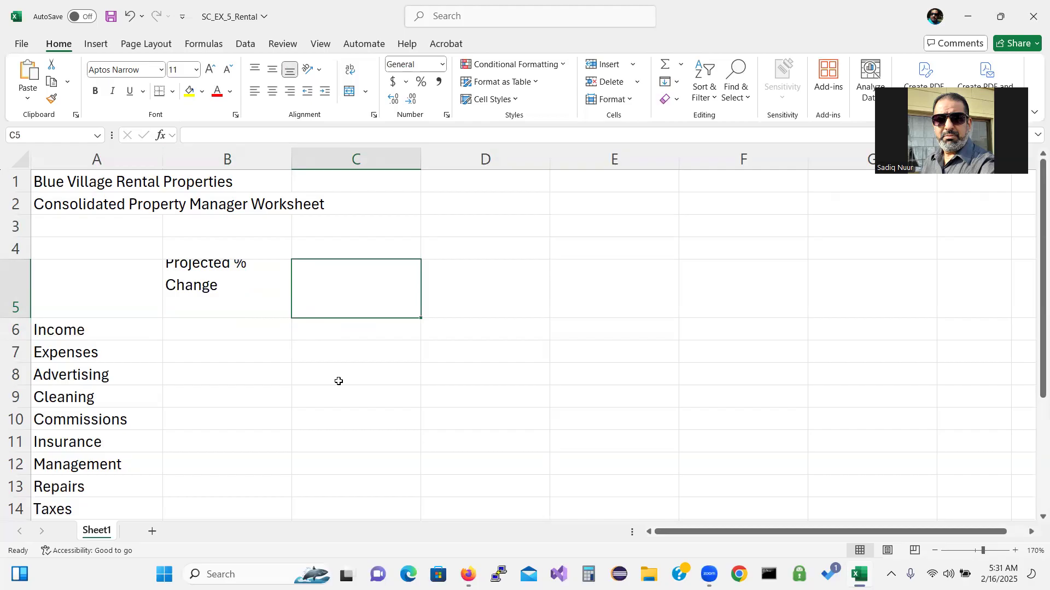
pyautogui.write('2028')
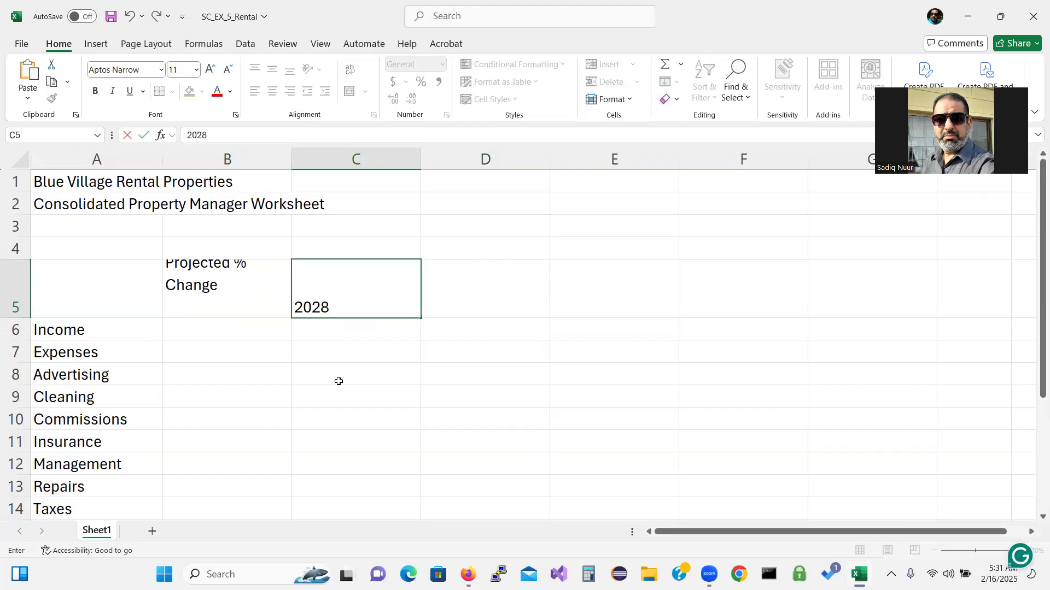
pyautogui.press('Tab')
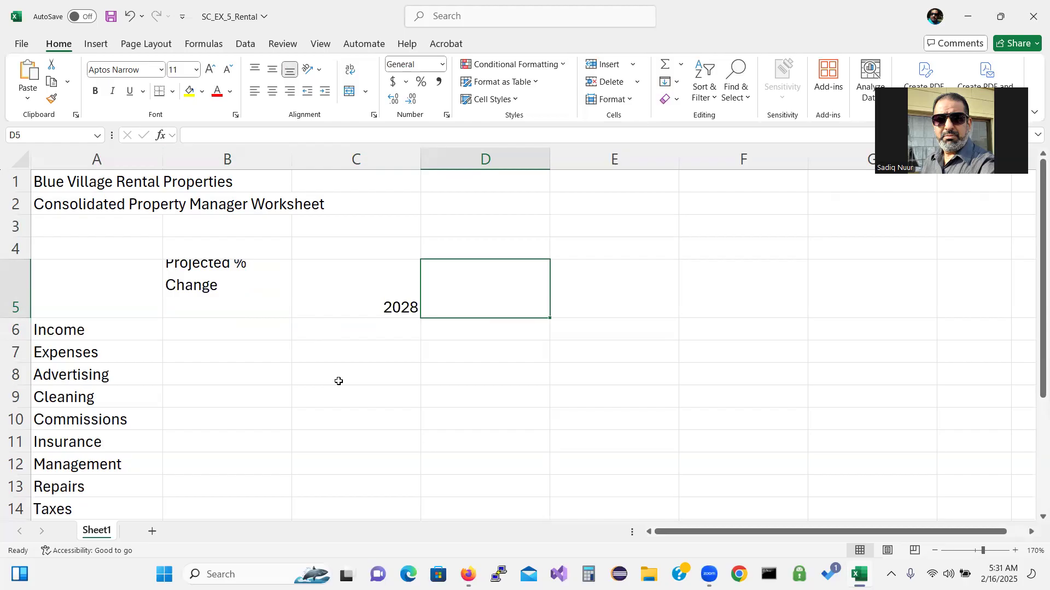
pyautogui.write('Proj')
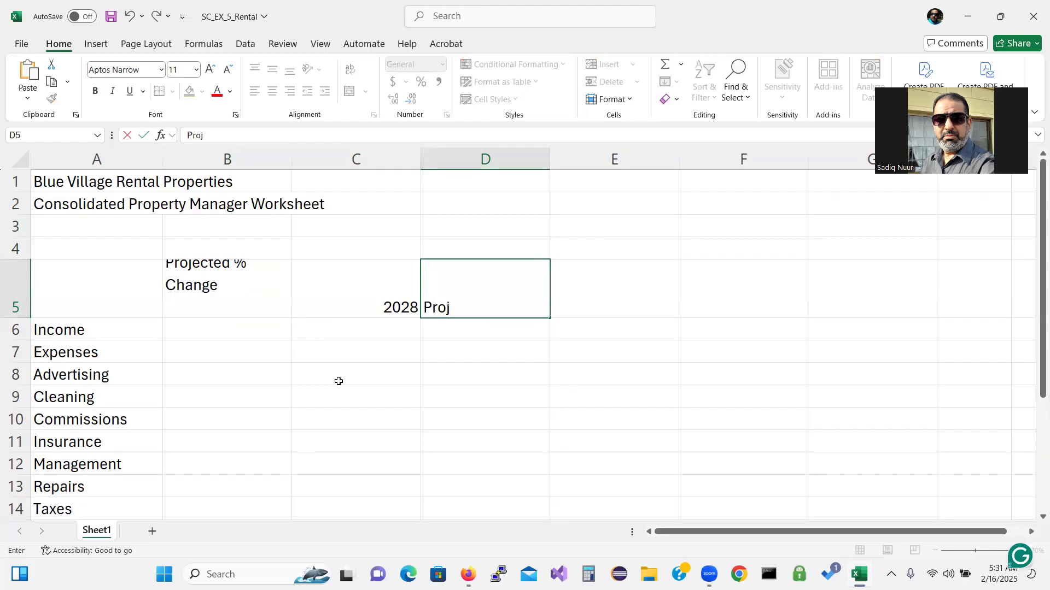
pyautogui.write('ected 20')
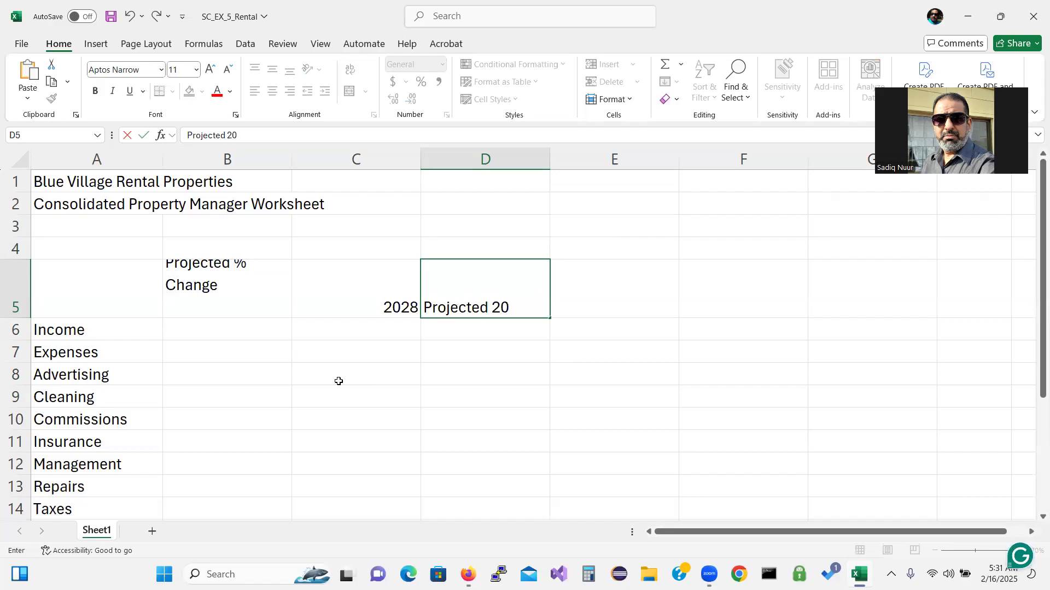
pyautogui.write('29')
pyautogui.press('Tab')
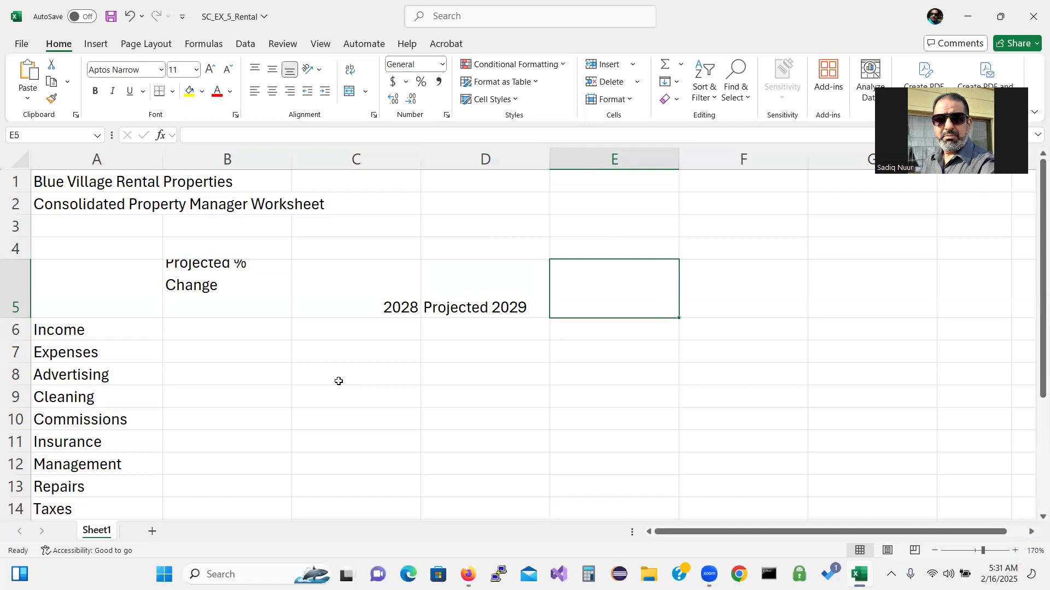
pyautogui.write('Projected 2030')
pyautogui.press('Tab')
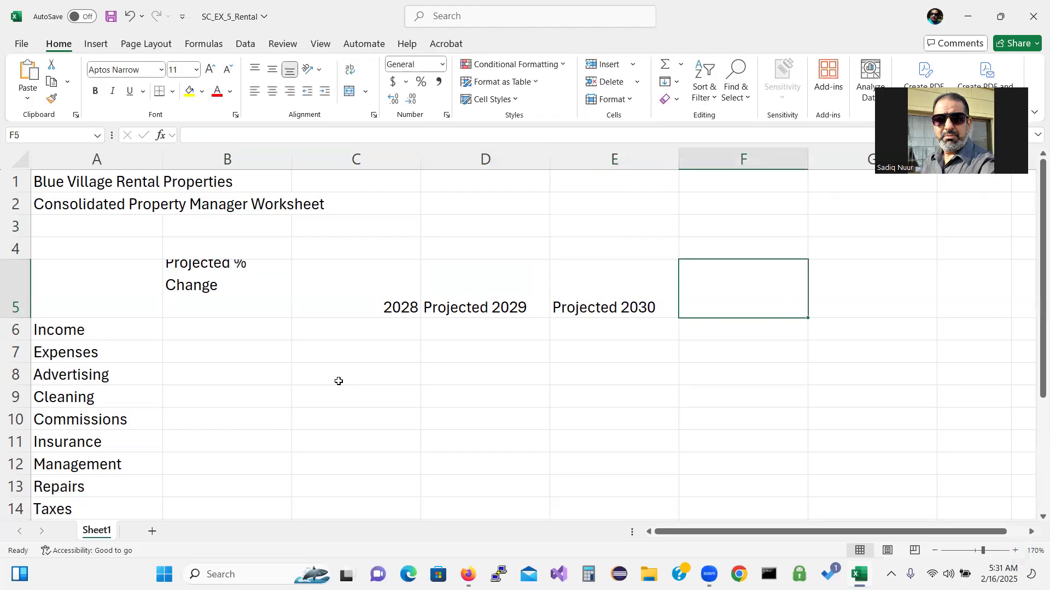
pyautogui.write('Projected')
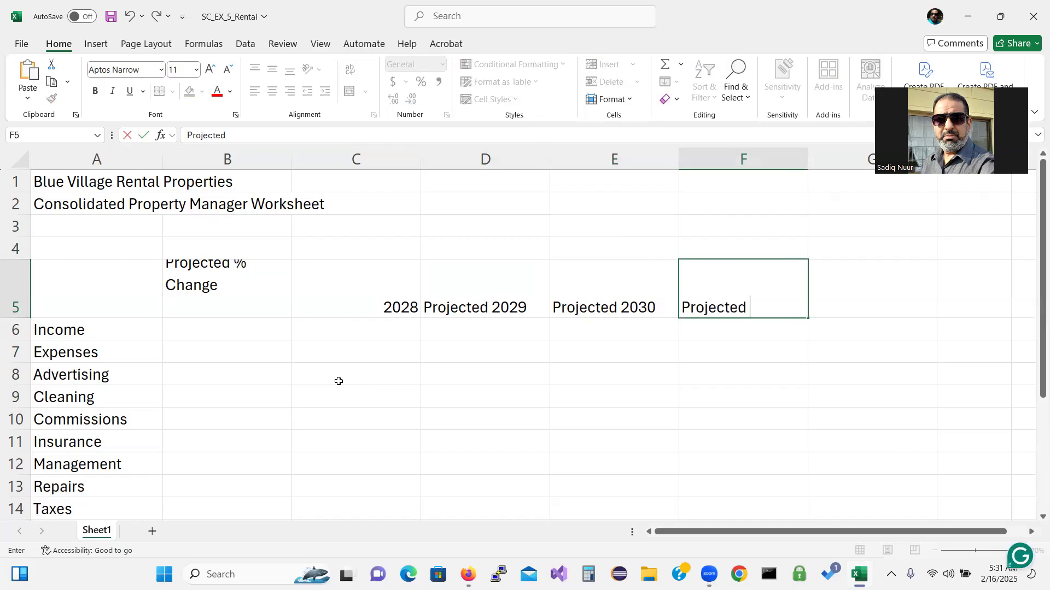
pyautogui.write(' 2023')
pyautogui.press('BackSpace')
pyautogui.press('BackSpace')
pyautogui.write('31')
pyautogui.press('Tab')
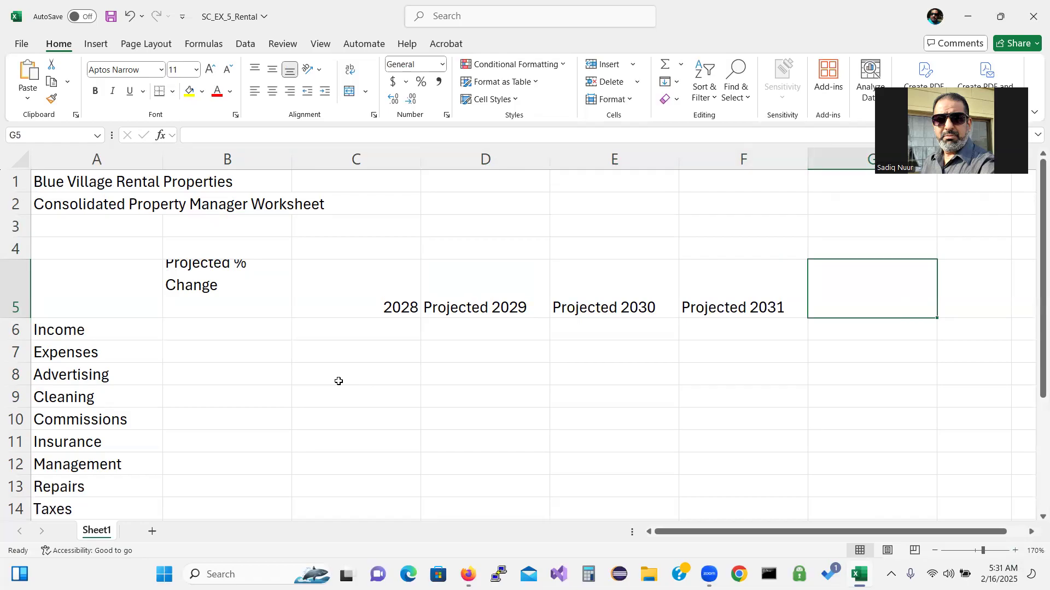
# Enter 'Total Projected' and 'Change' on two lines in G5
pyautogui.press('XF86AudioRaiseVolume')
pyautogui.write('T')
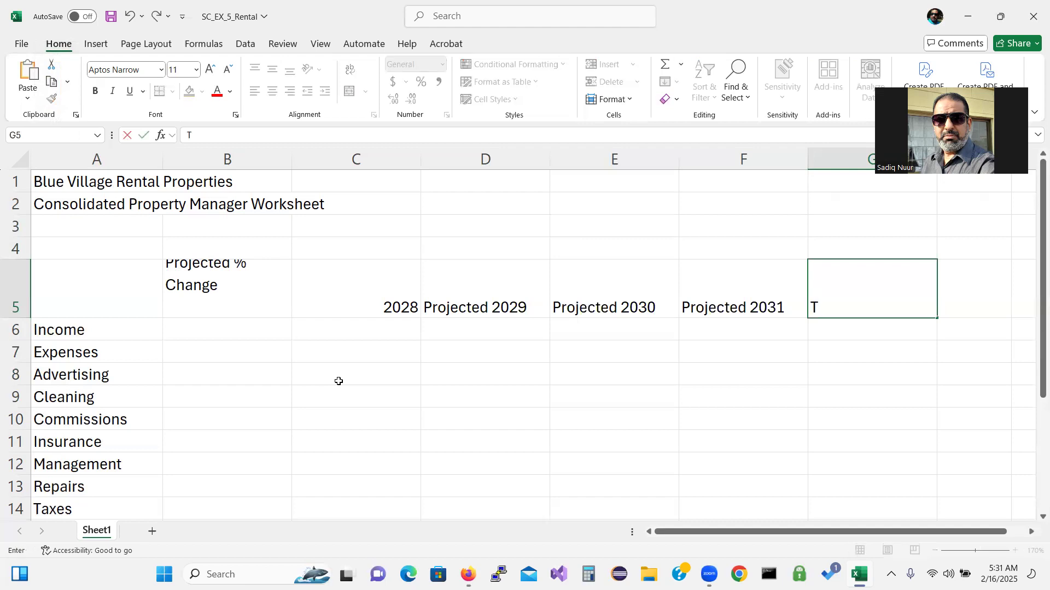
pyautogui.write('otal')
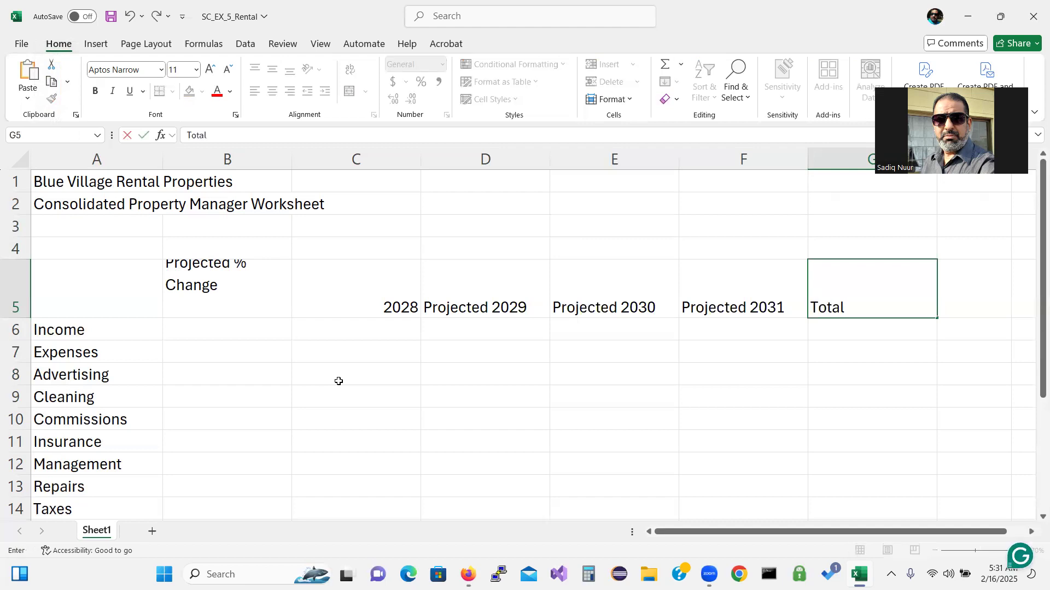
pyautogui.write(' Projected')
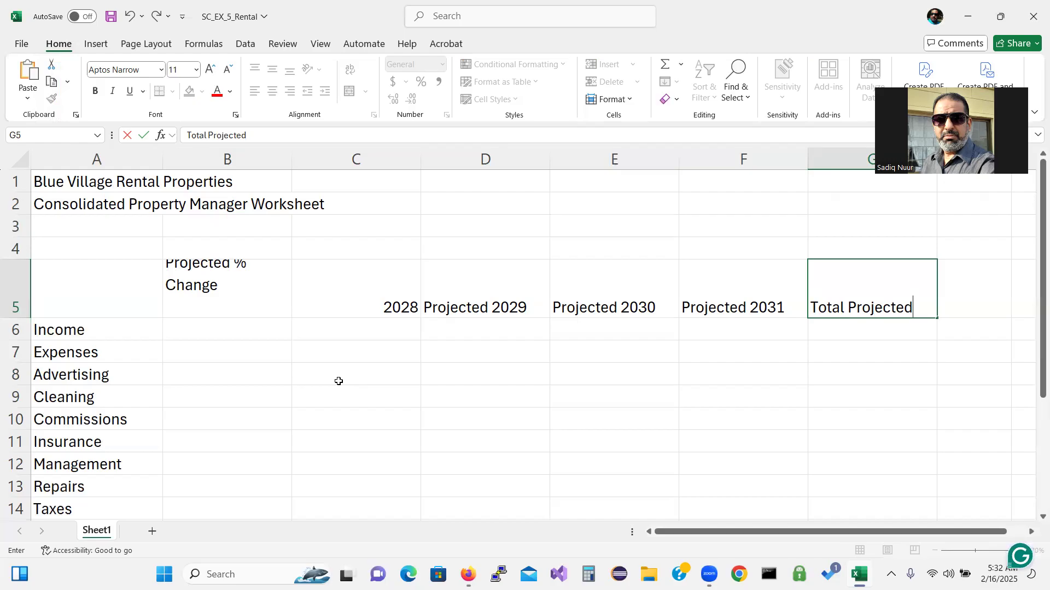
pyautogui.hotkey('alt', 'Return')
pyautogui.write('Change')
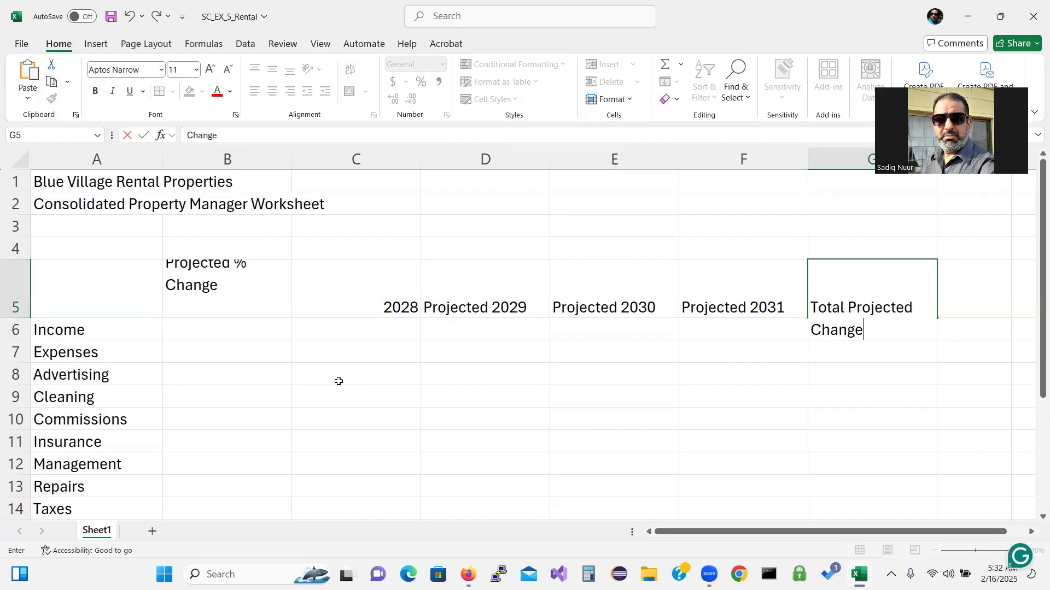
pyautogui.press('Return')
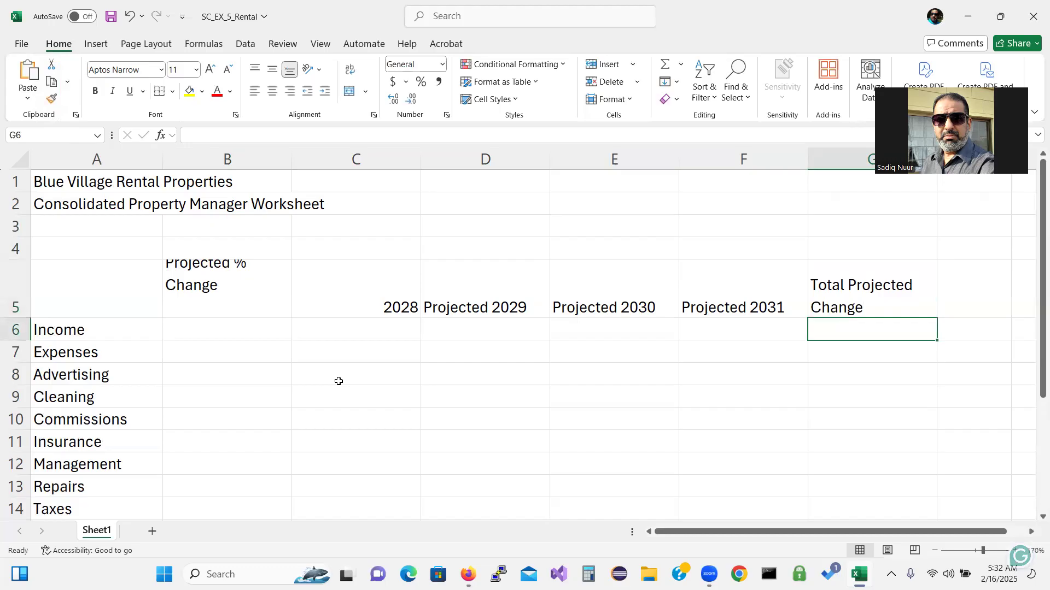
# Retype B5 as 'Projected' on line one and '% Change' on line two
pyautogui.click(223, 286)
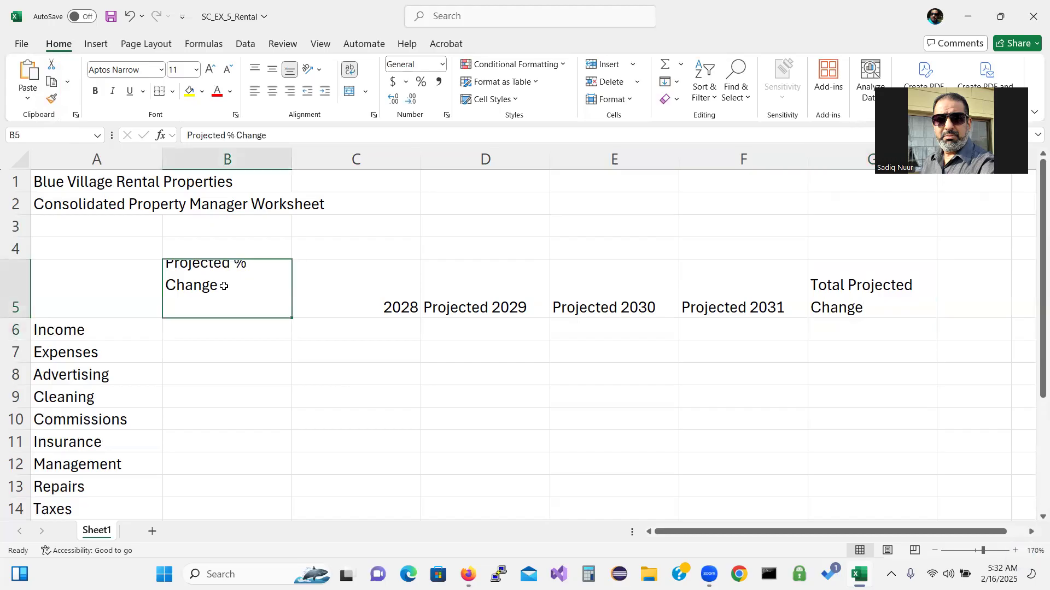
pyautogui.press('BackSpace')
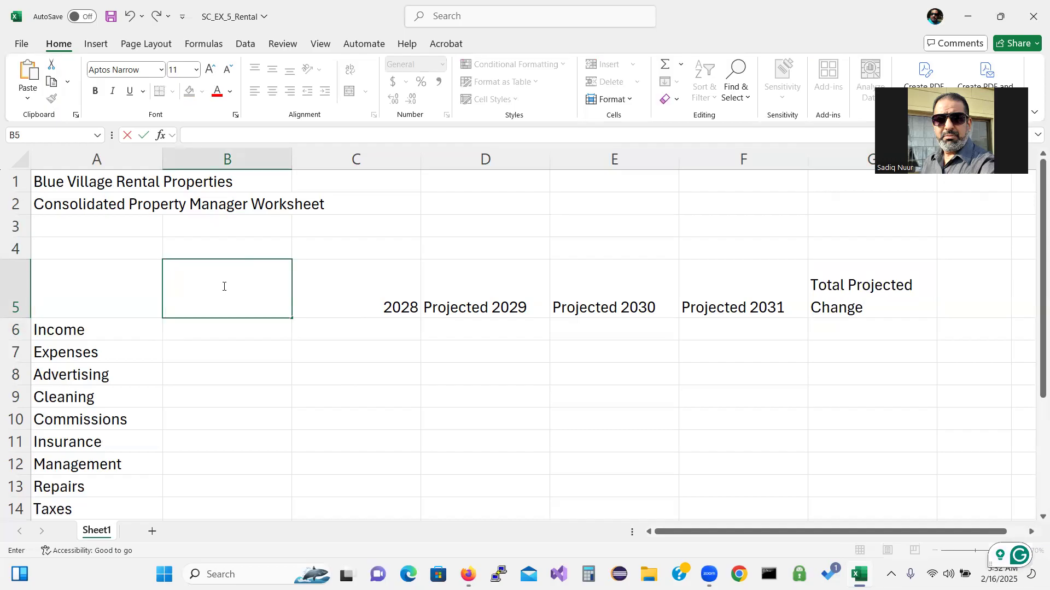
pyautogui.write('Projecte')
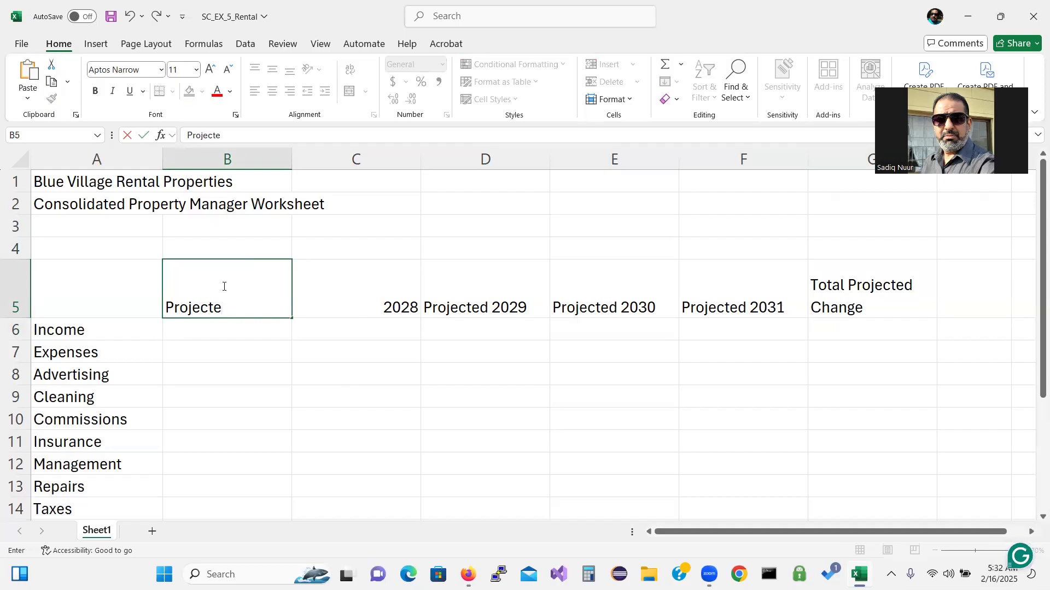
pyautogui.write('d')
pyautogui.hotkey('alt', 'Return')
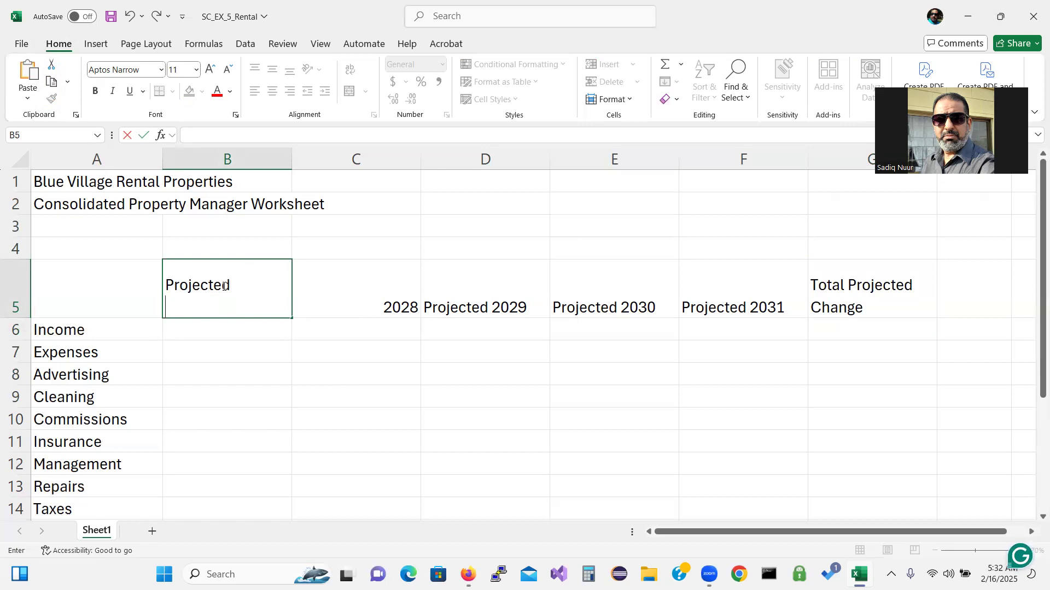
pyautogui.write('% Change')
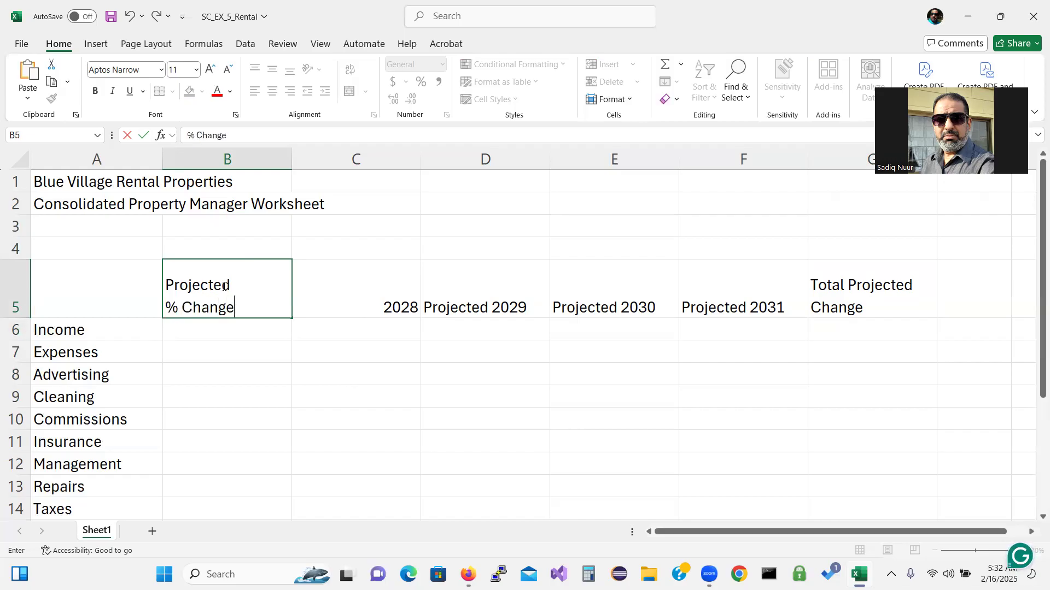
pyautogui.press('Return')
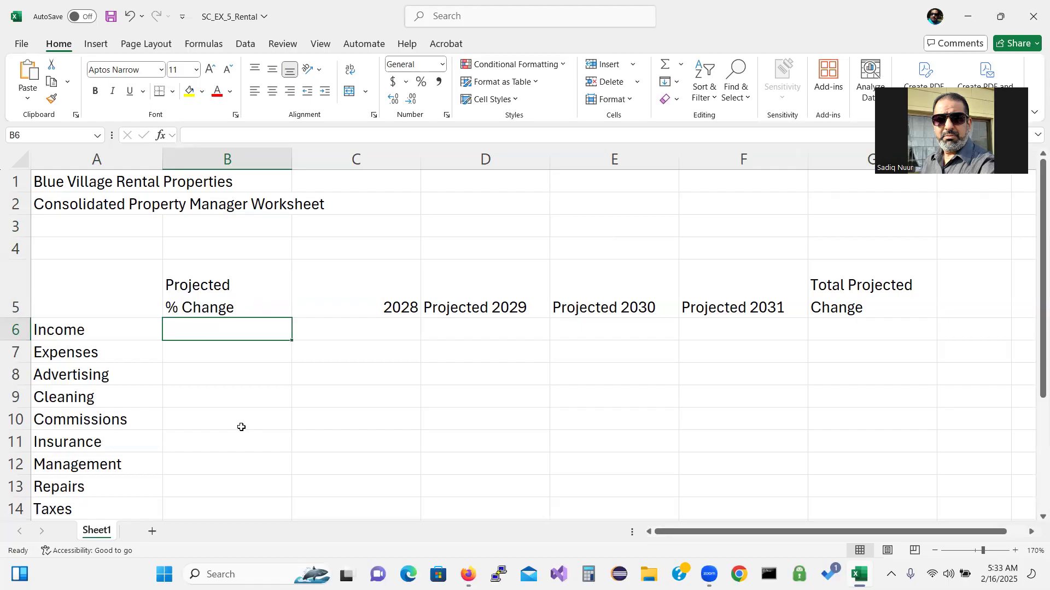
# Enter 2.00% in B6 and remove both decimal places so it shows 2%
pyautogui.write('2.00')
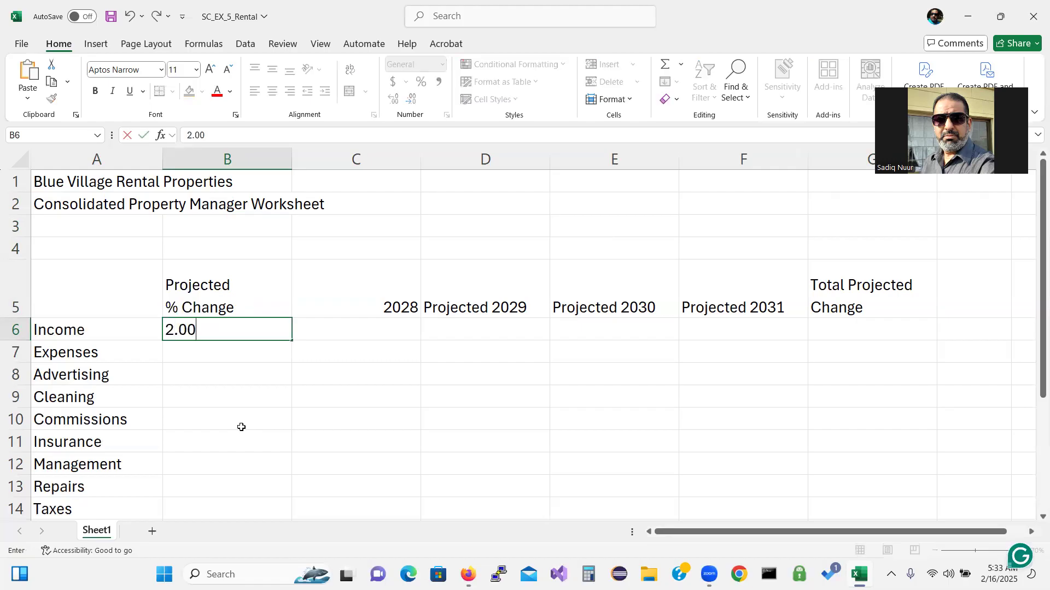
pyautogui.write('%')
pyautogui.press('Return')
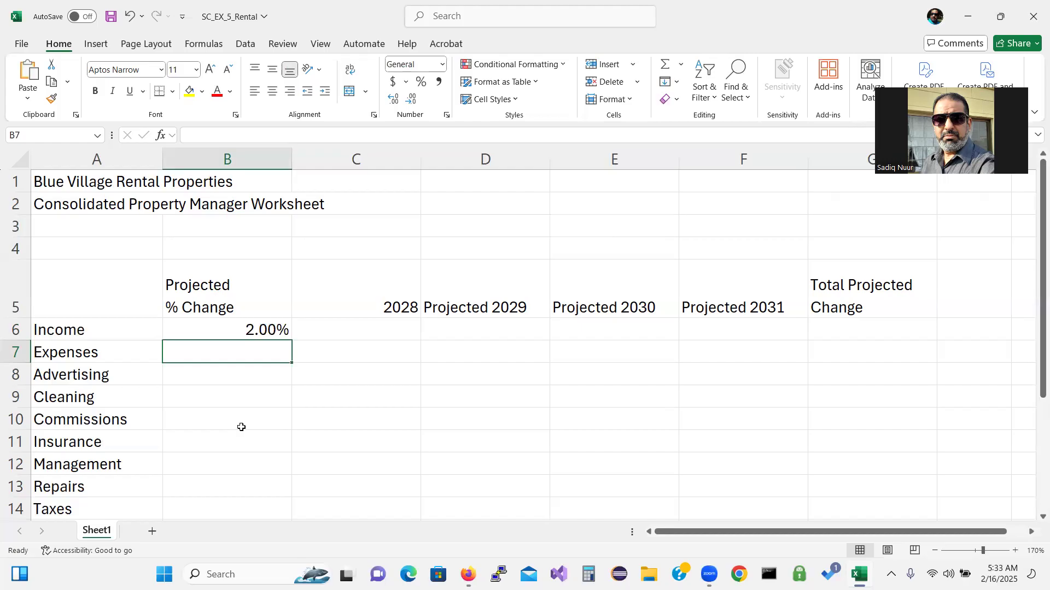
pyautogui.click(256, 334)
pyautogui.doubleClick(255, 334)
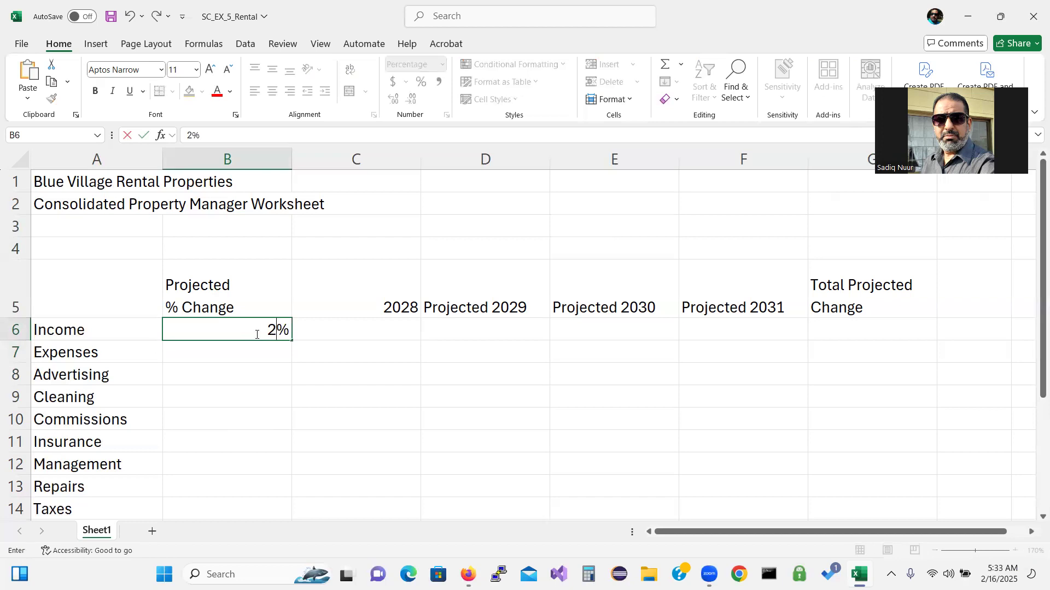
pyautogui.press('Return')
pyautogui.click(270, 330)
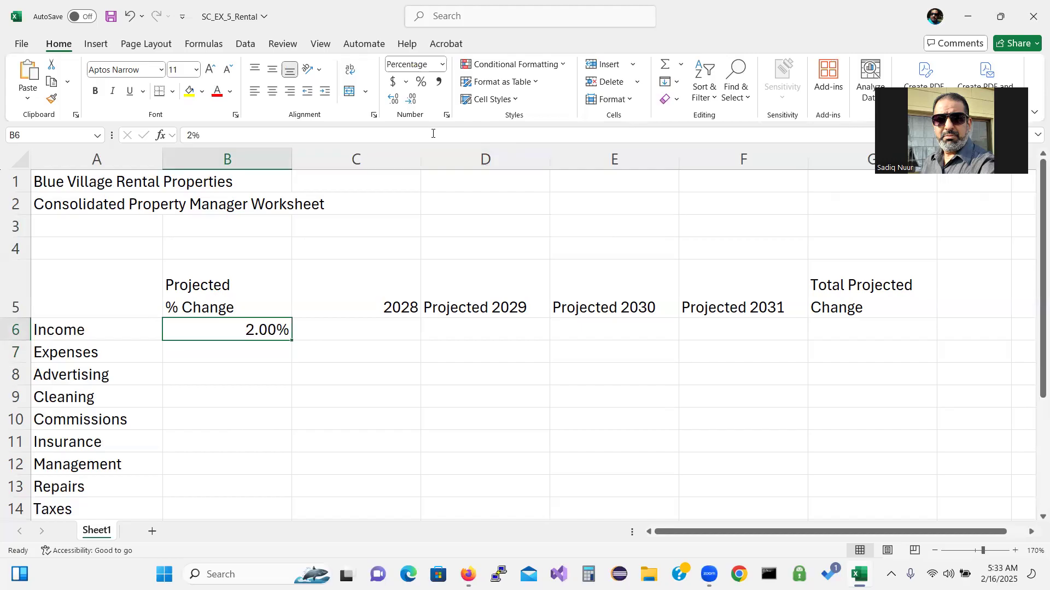
pyautogui.click(413, 100)
pyautogui.click(413, 99)
# Select B6 down through B15 as the range for a fill series
pyautogui.press('Down')
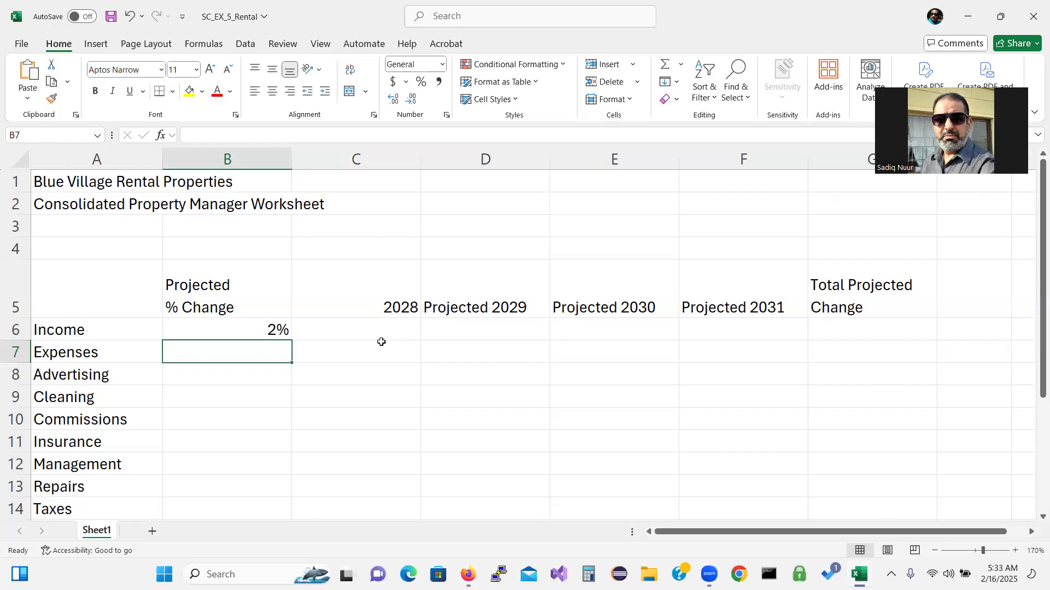
pyautogui.click(257, 331)
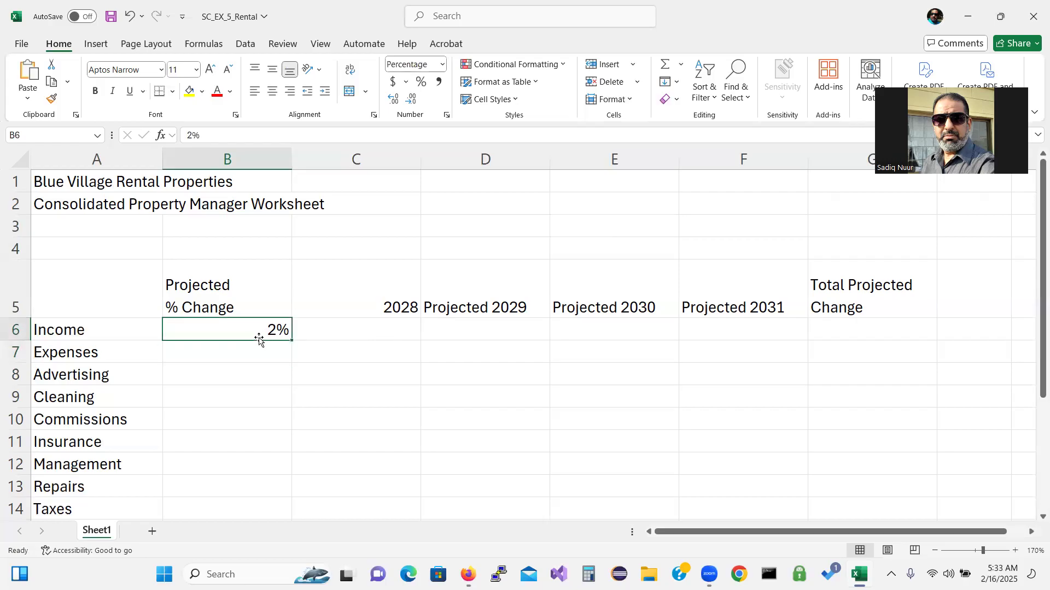
pyautogui.moveTo(252, 370); pyautogui.dragTo(261, 481)
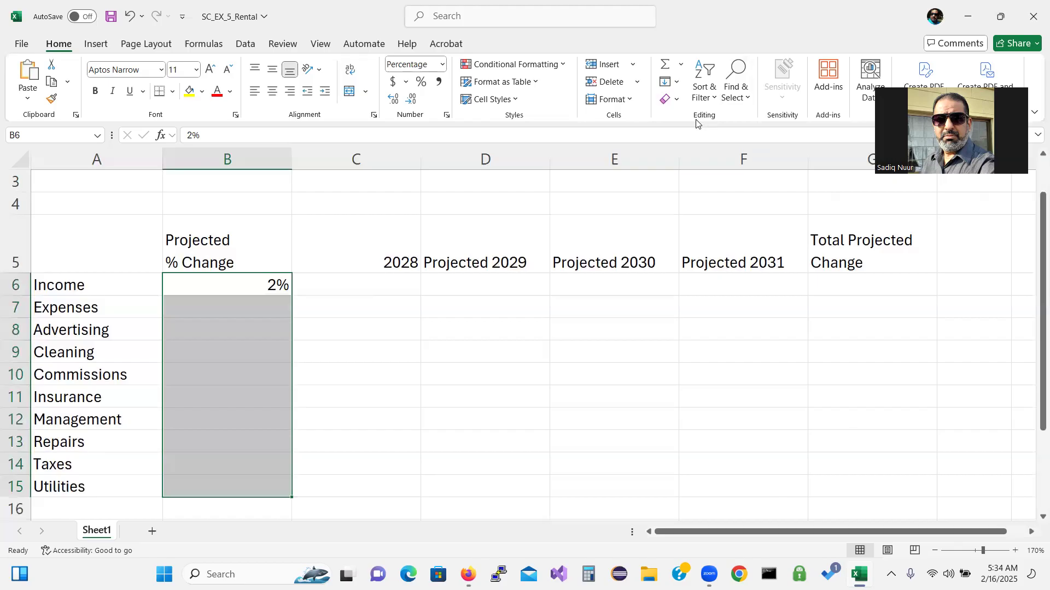
# Fill B6:B15 with a linear series from 2% up to 24% in B15
pyautogui.click(677, 83)
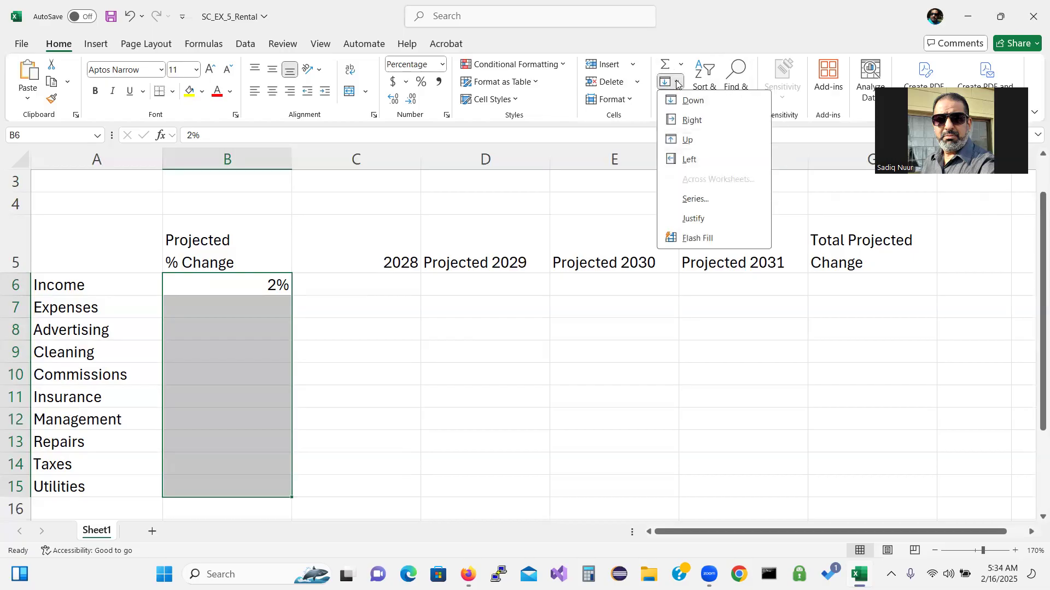
pyautogui.click(700, 202)
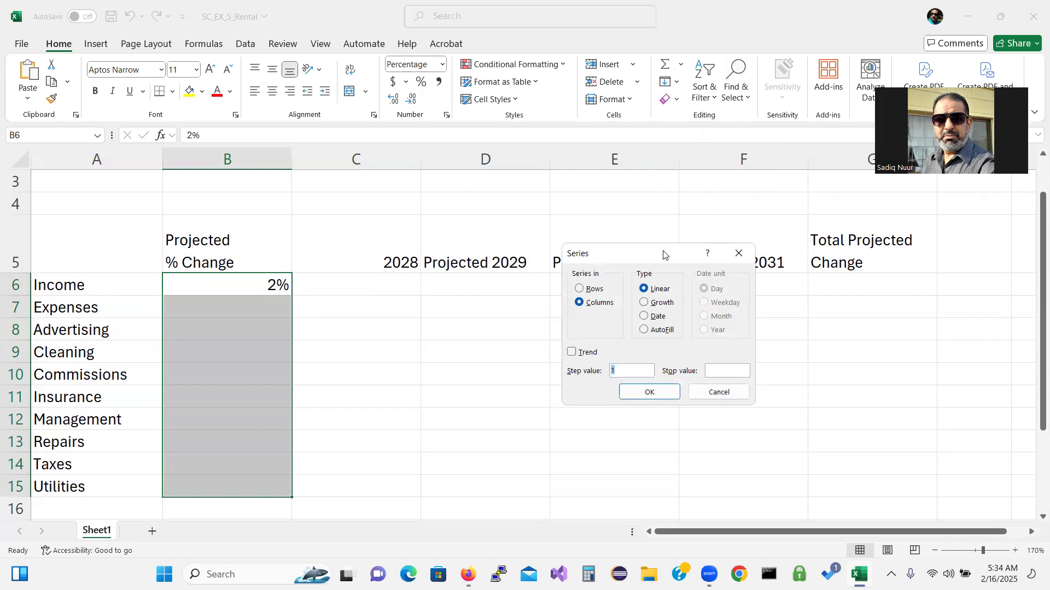
pyautogui.moveTo(664, 254); pyautogui.dragTo(562, 211)
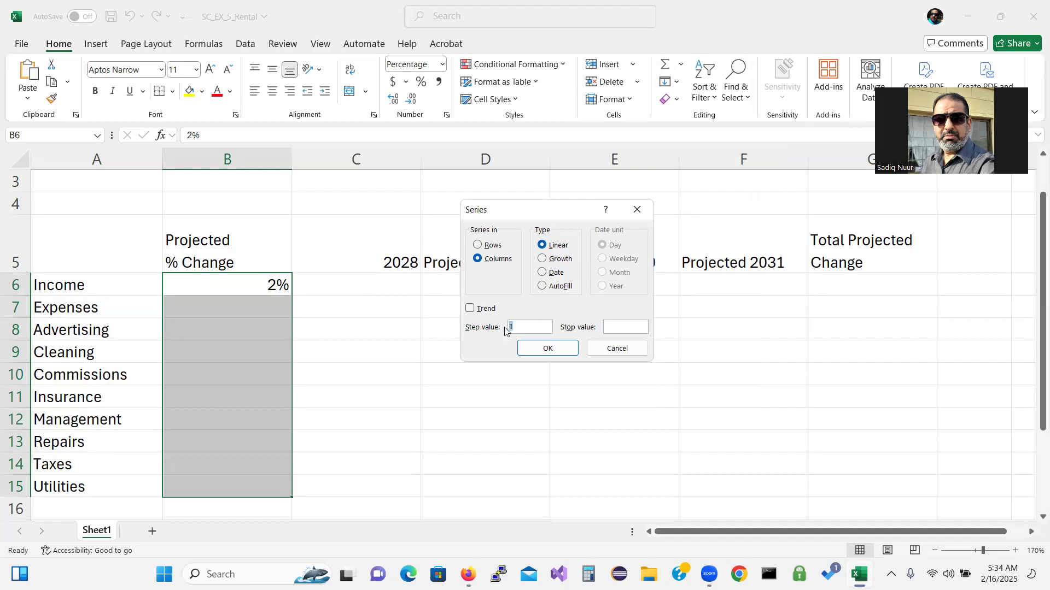
pyautogui.write('.024')
pyautogui.click(536, 348)
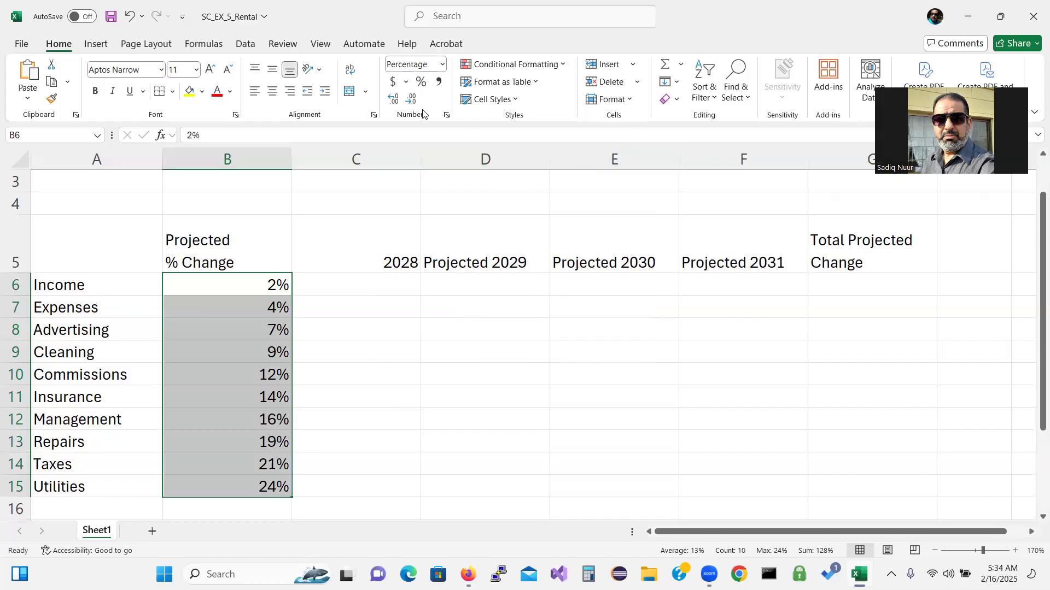
# Give B6:B15 two decimal places (2.00% to 23.60%) and dismiss Quick Analysis
pyautogui.click(392, 102)
pyautogui.click(392, 102)
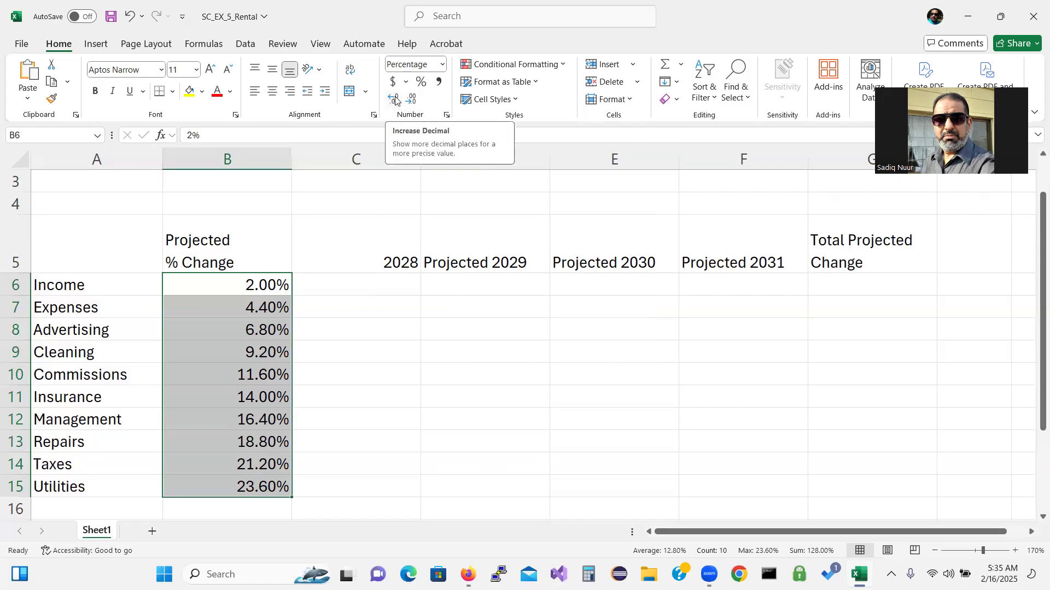
pyautogui.hotkey('ctrl', 'q')
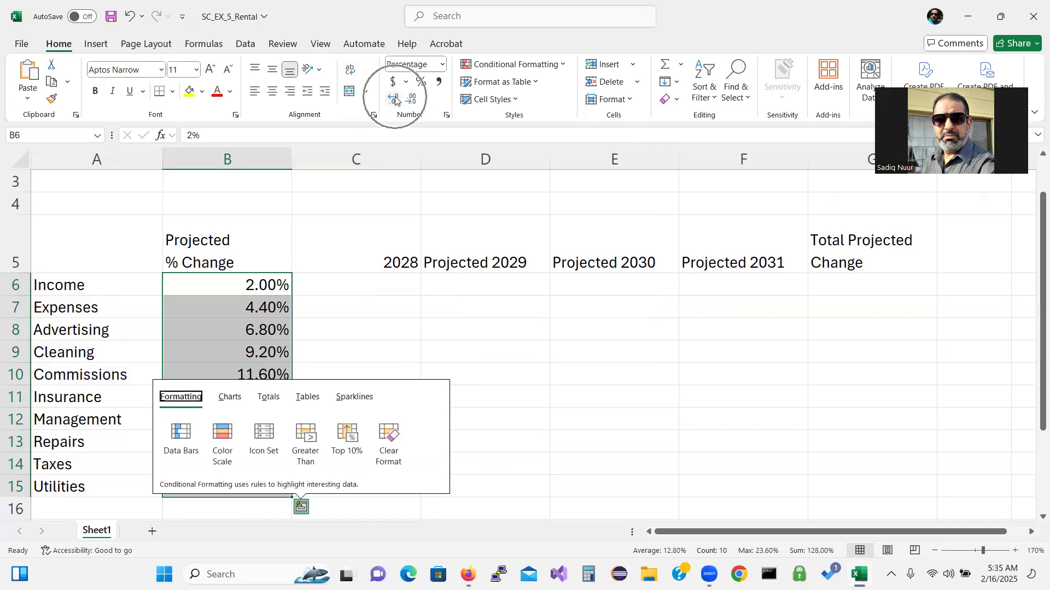
pyautogui.press('Escape')
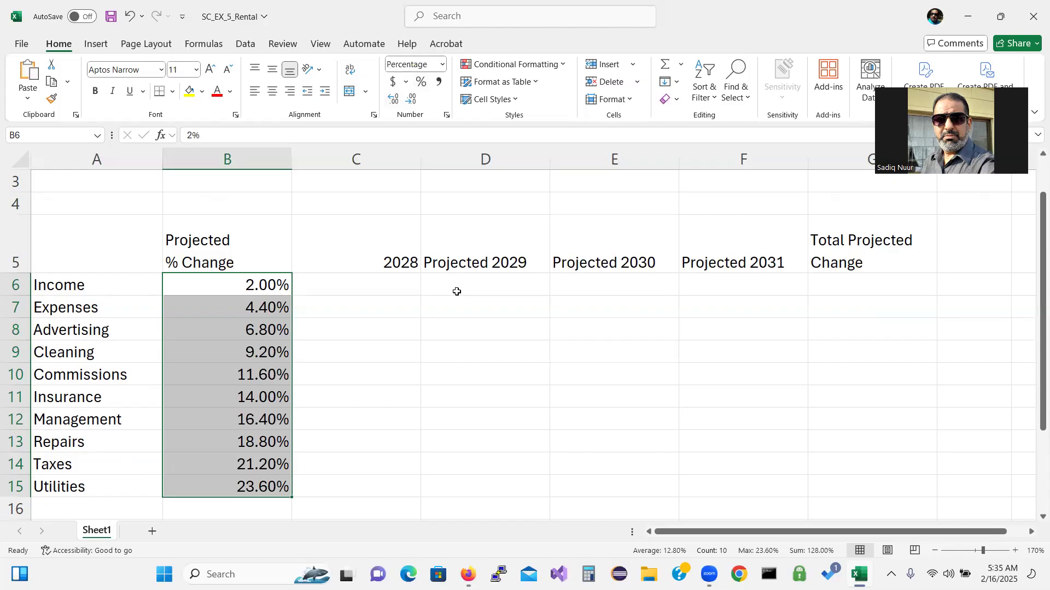
# Enter 1 and 2 in C6:C7 and extend the series down to 10 in C15
pyautogui.click(396, 283)
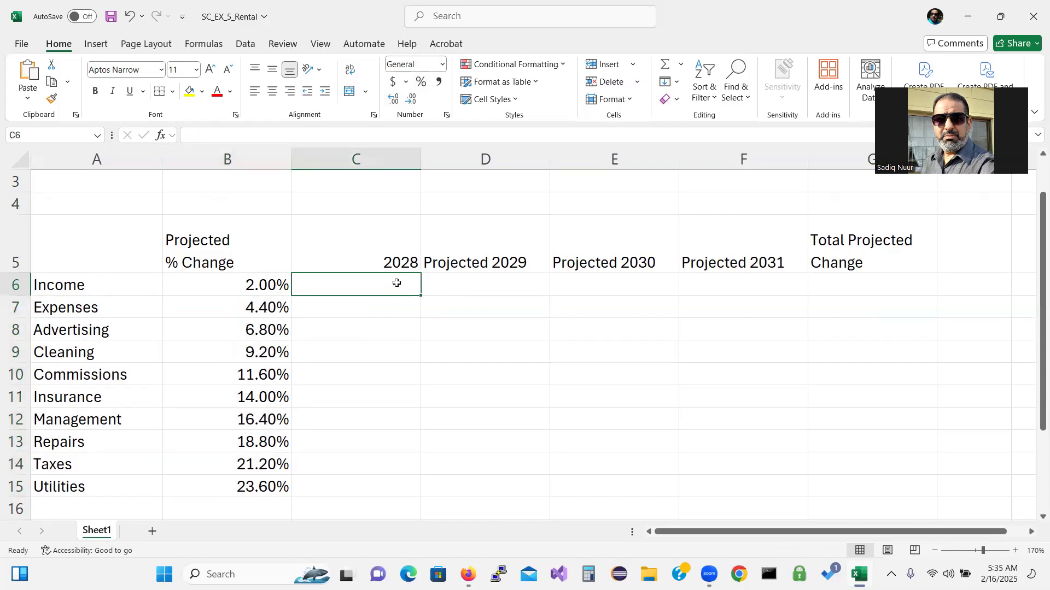
pyautogui.write('1')
pyautogui.press('Return')
pyautogui.write('2')
pyautogui.press('Return')
pyautogui.moveTo(394, 281); pyautogui.dragTo(412, 488)
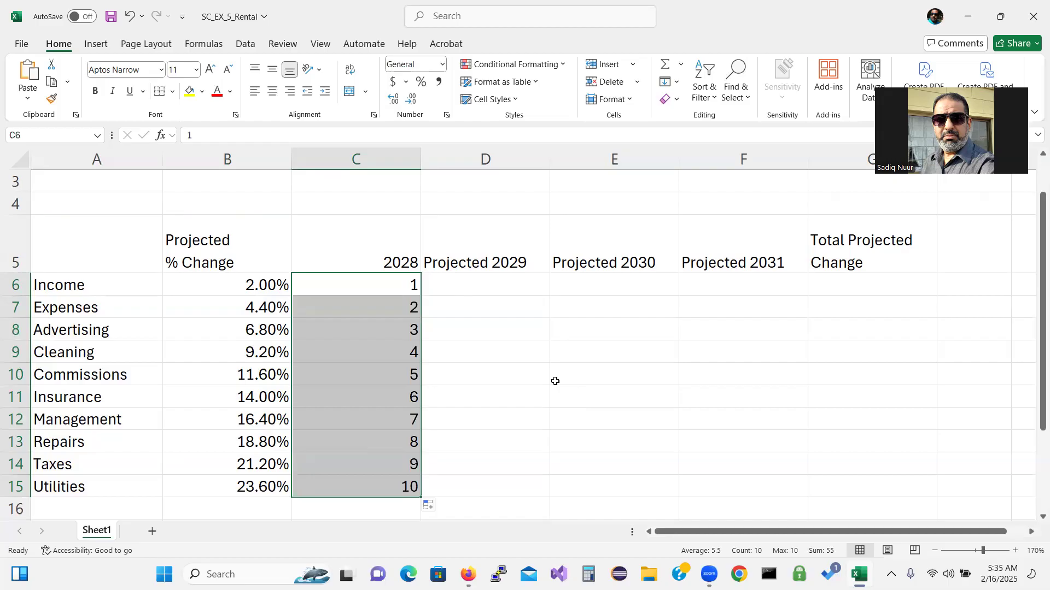
pyautogui.click(479, 182)
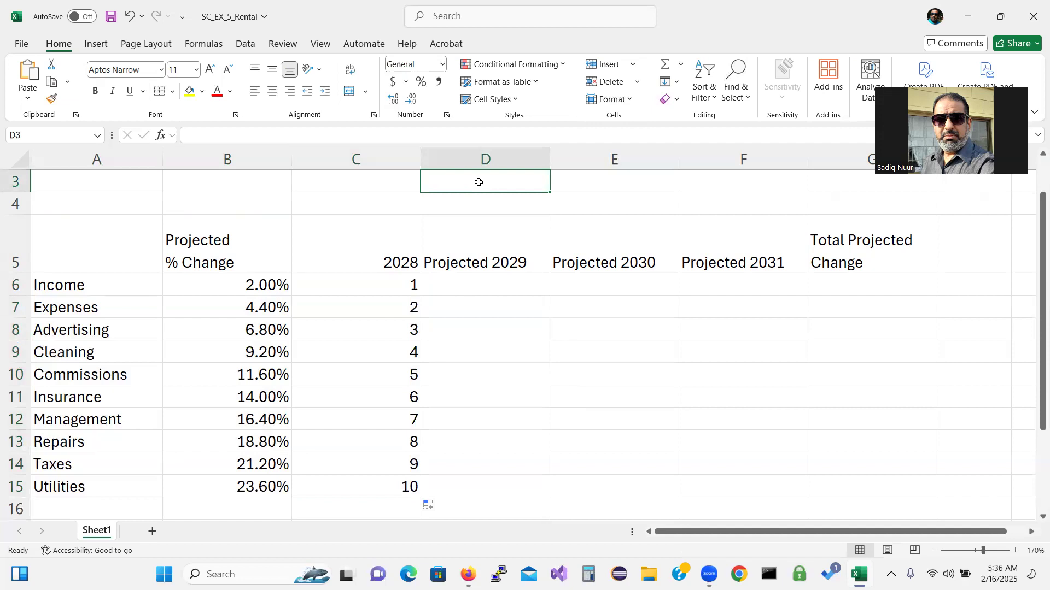
# Enter =TODAY() in D3 so it displays 2/16/2025
pyautogui.write('=to')
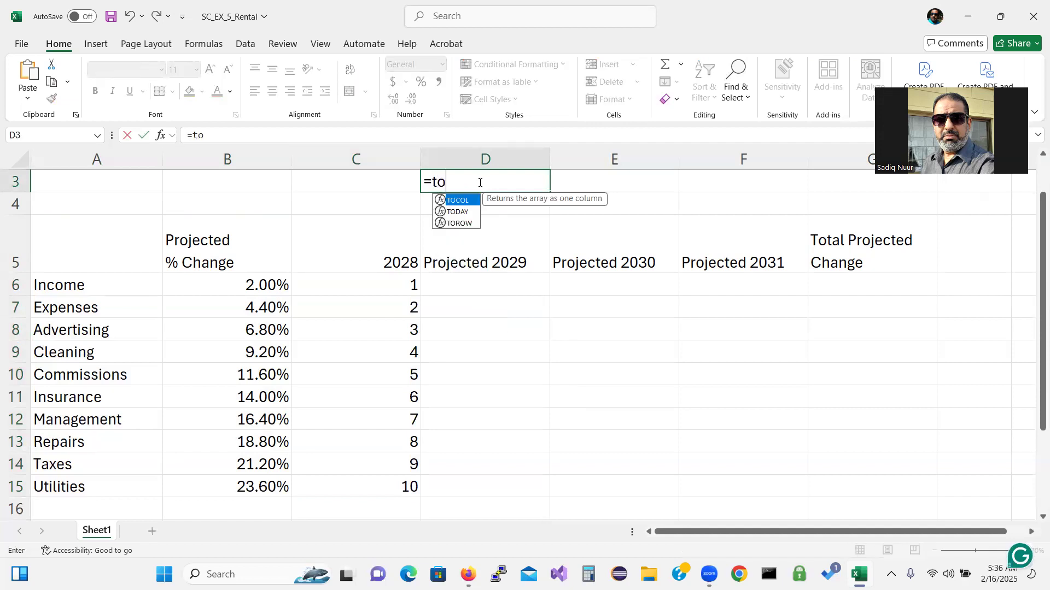
pyautogui.click(458, 212)
pyautogui.doubleClick(458, 212)
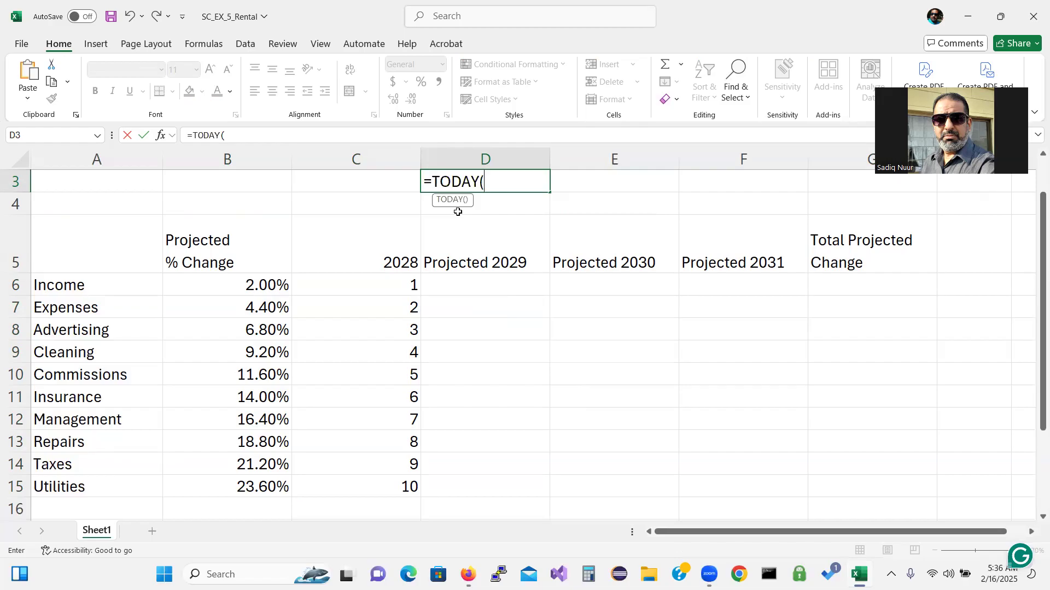
pyautogui.write(')')
pyautogui.press('Return')
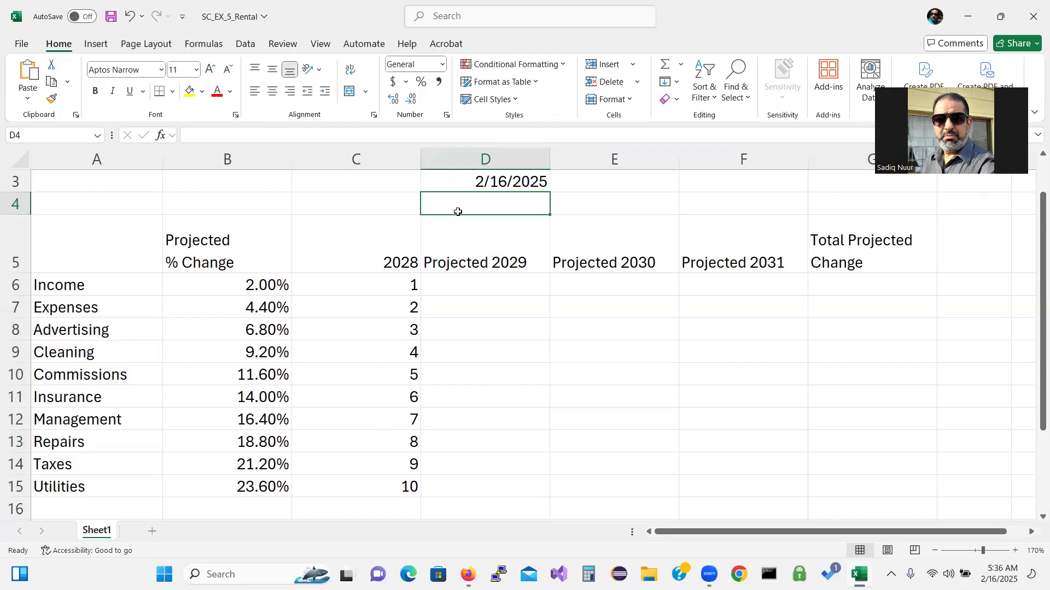
pyautogui.click(488, 186)
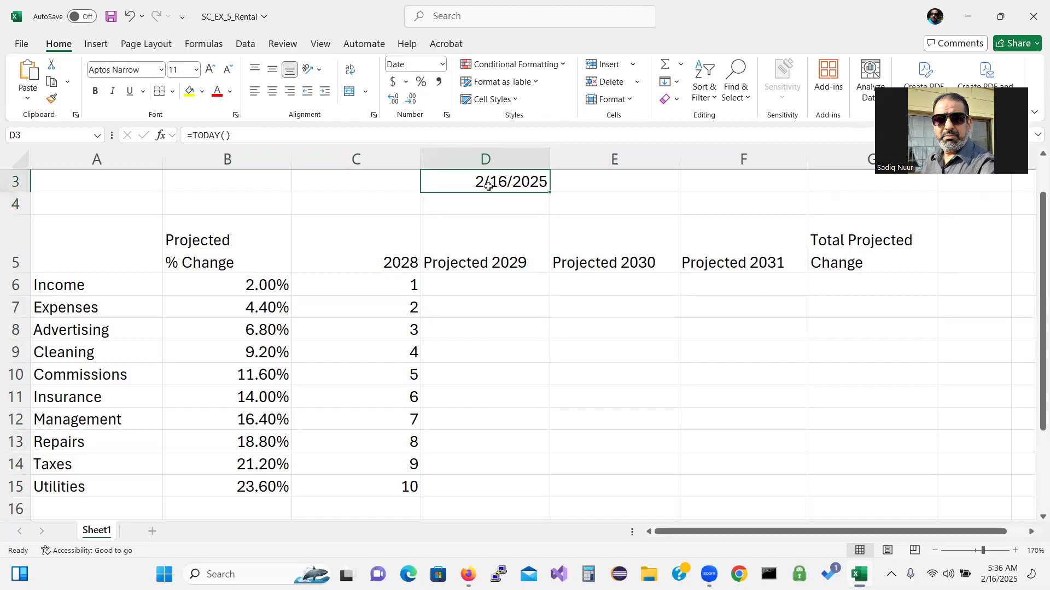
# Apply the 14-Mar-12 date format to D3 so it reads 16-Feb-25
pyautogui.rightClick(489, 188)
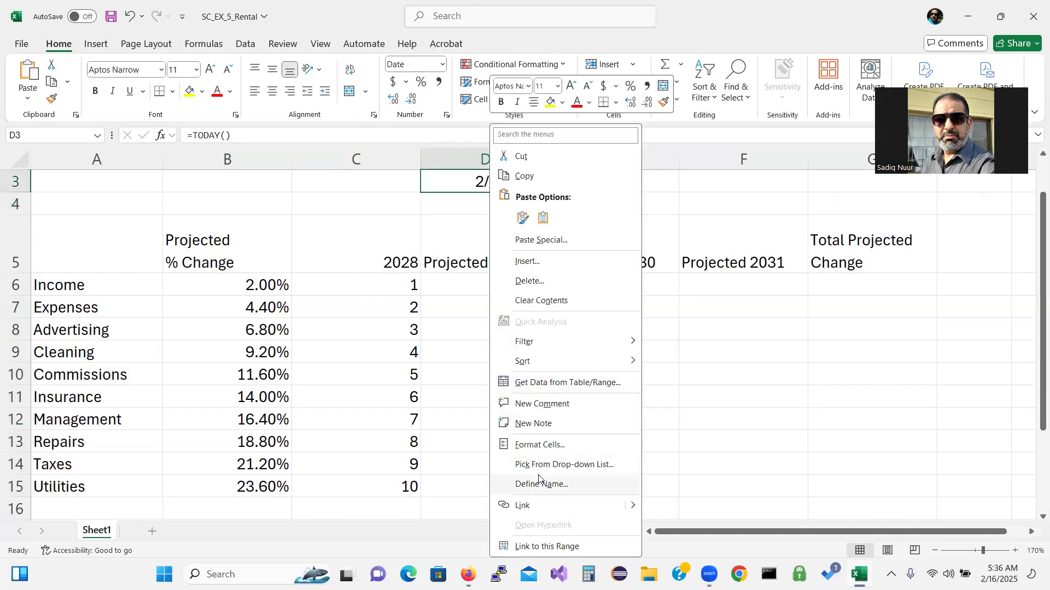
pyautogui.click(542, 445)
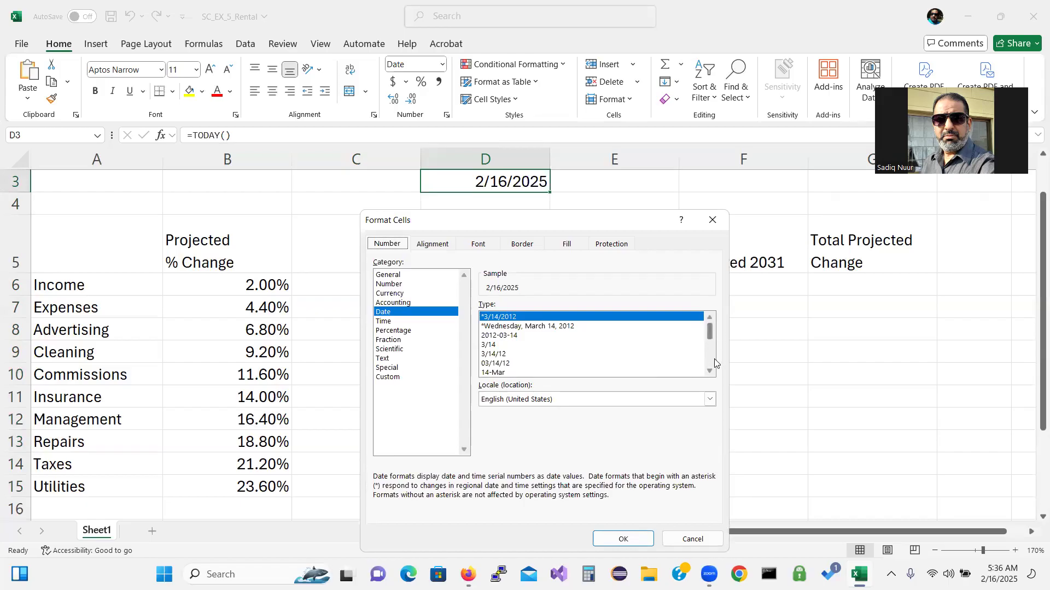
pyautogui.click(709, 372)
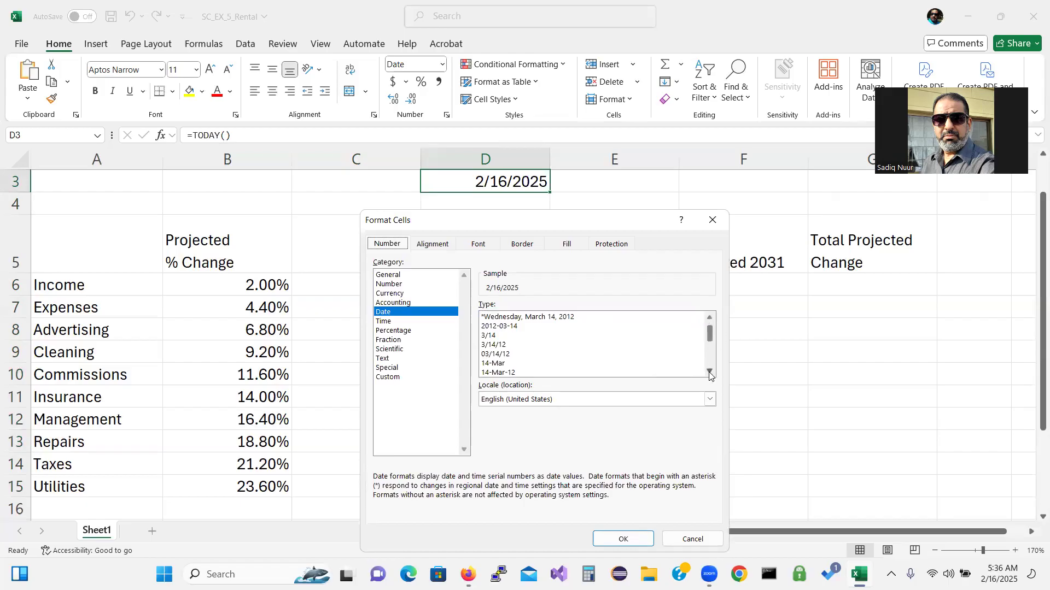
pyautogui.click(525, 373)
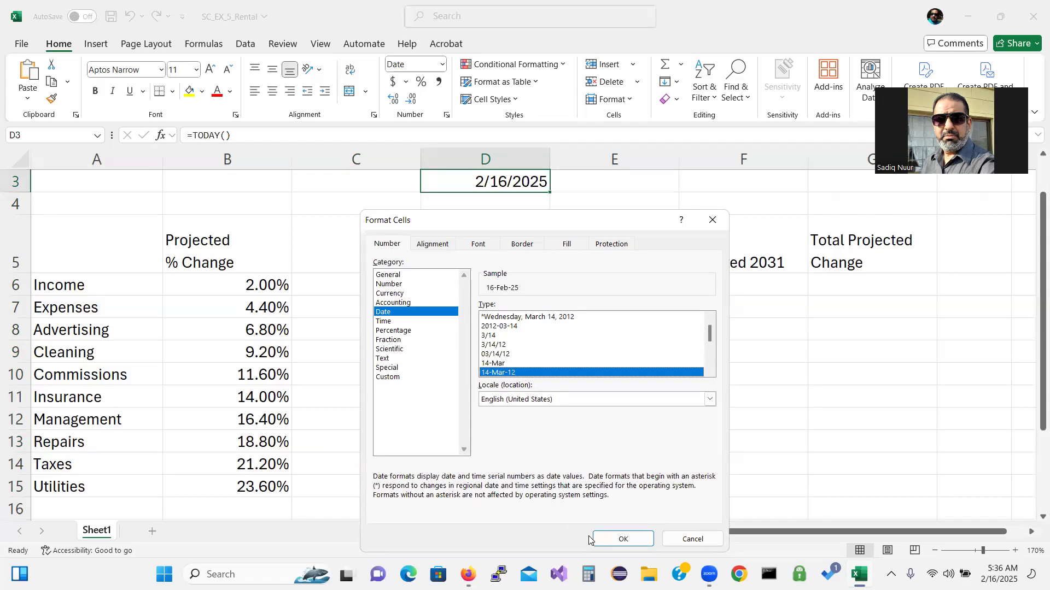
pyautogui.click(613, 538)
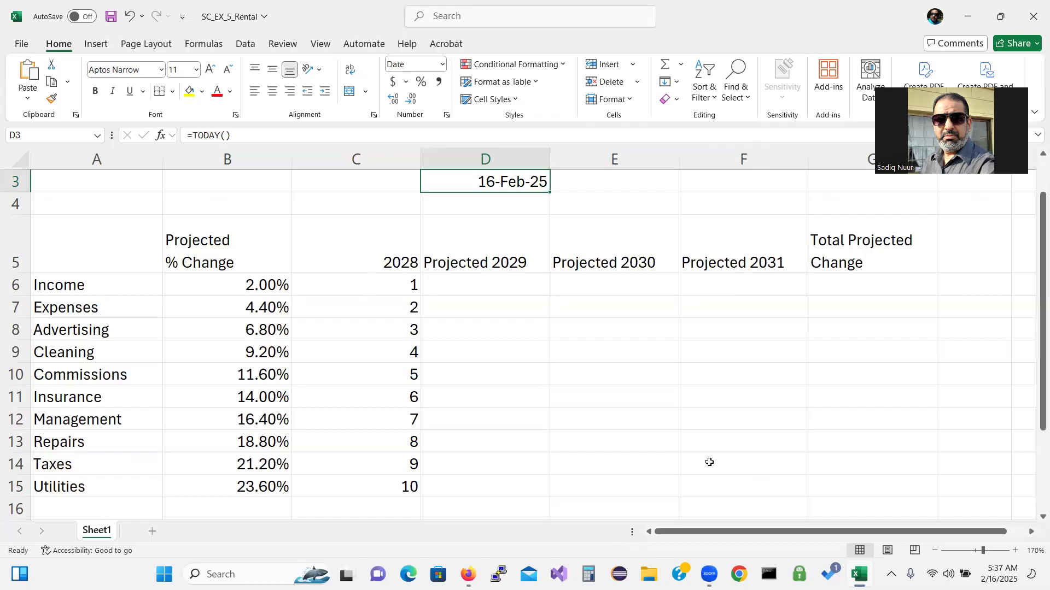
pyautogui.click(510, 287)
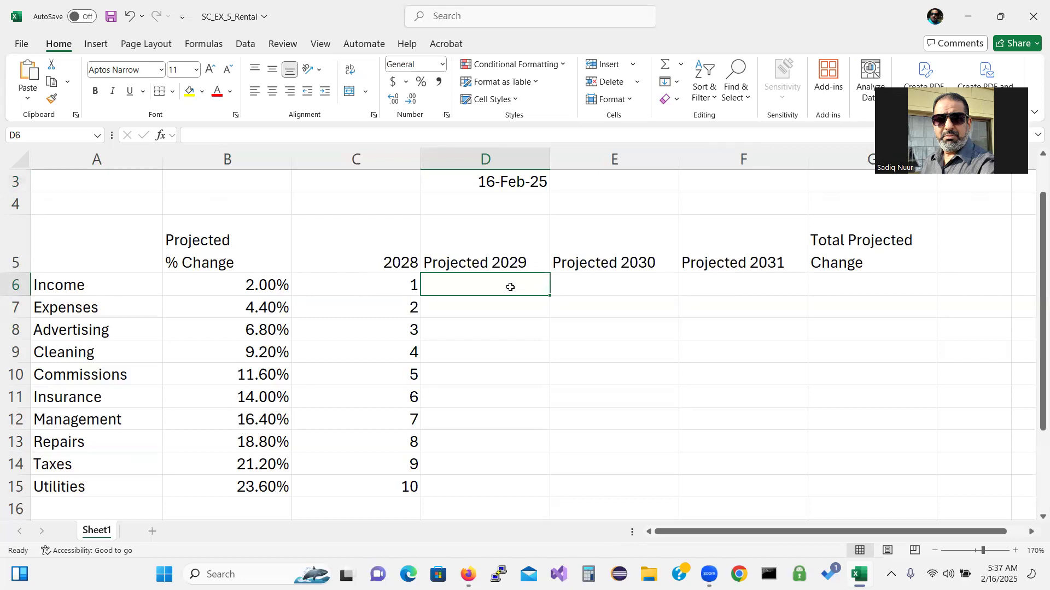
# Enter =ROUND(C6*($B6+1),2) in D6, giving a 2029 Income of 1.02
pyautogui.write('=')
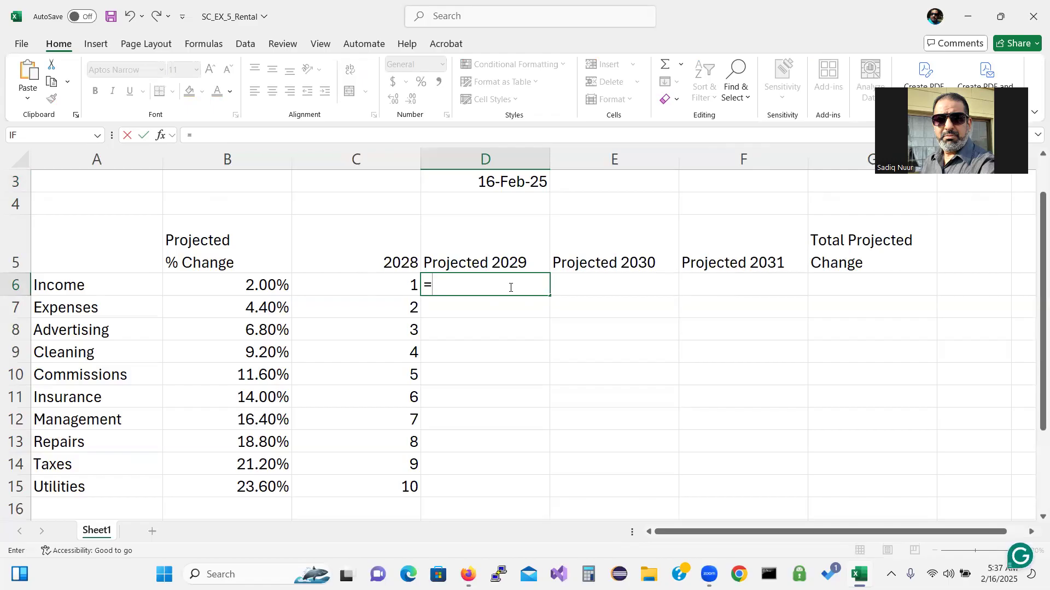
pyautogui.write('r')
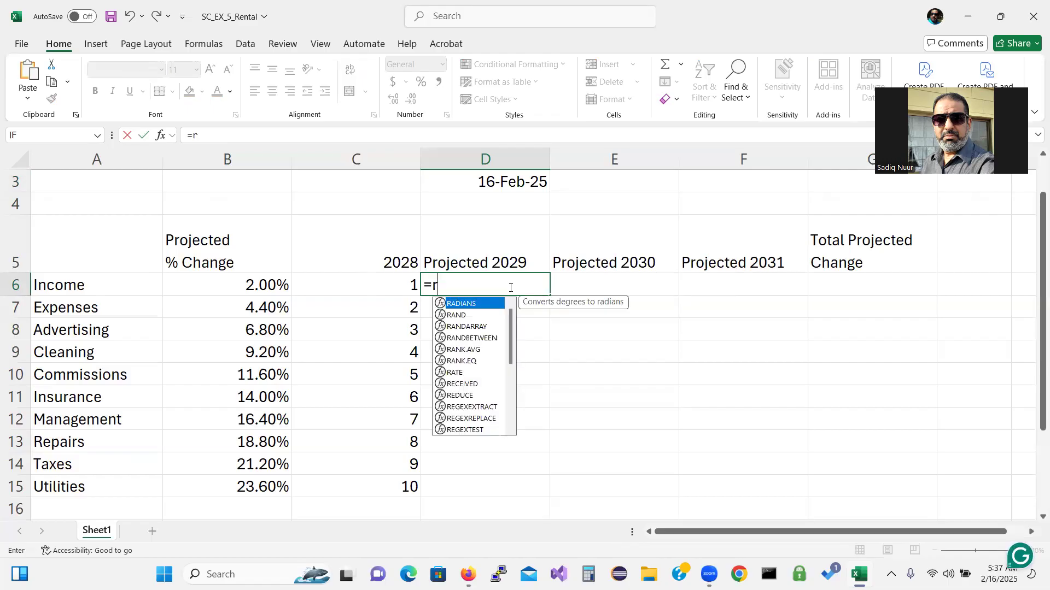
pyautogui.write('ou')
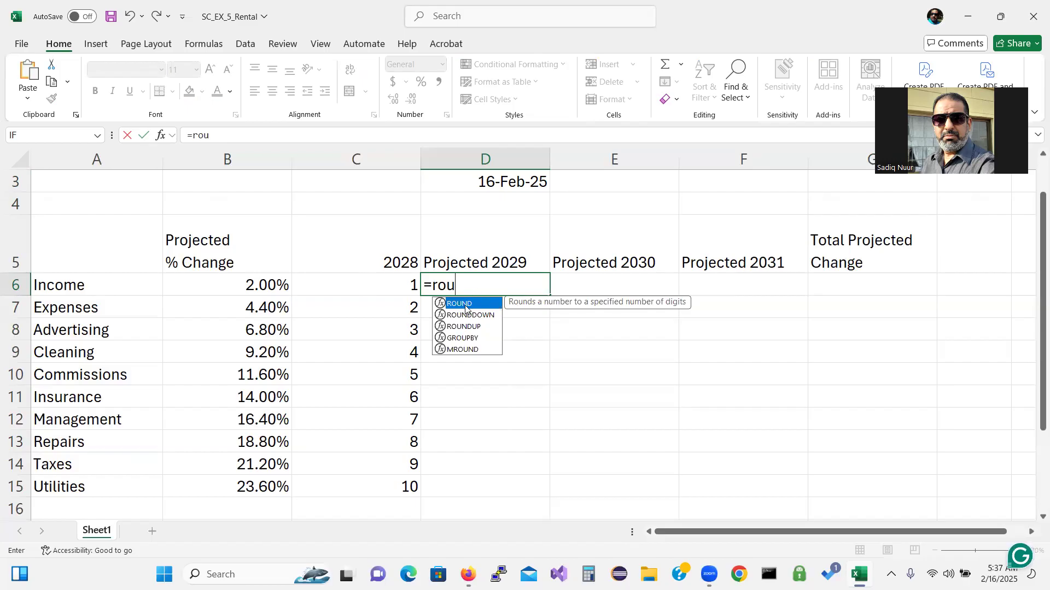
pyautogui.doubleClick(465, 306)
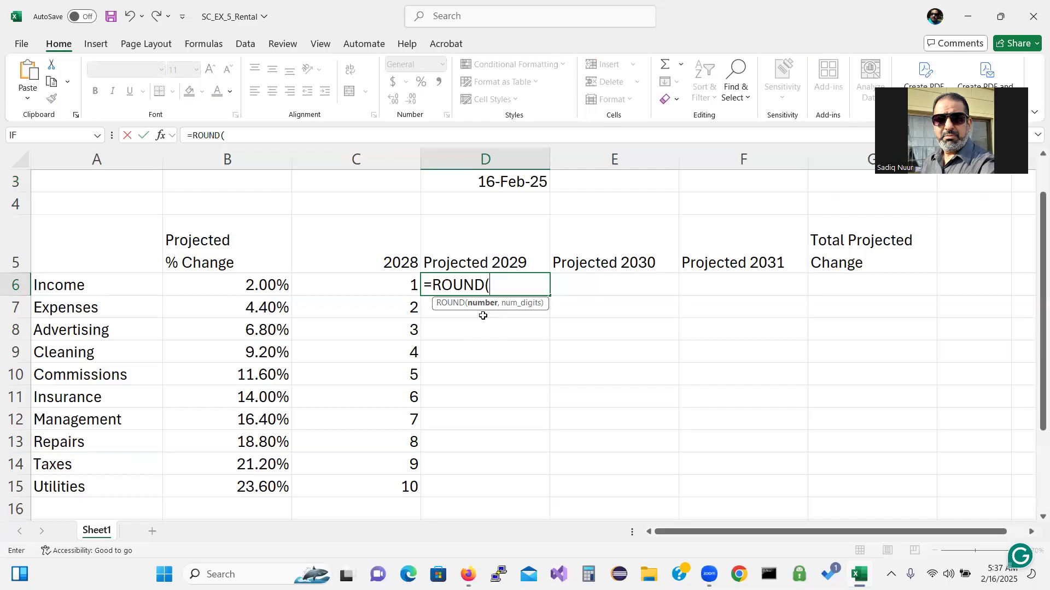
pyautogui.write('c6')
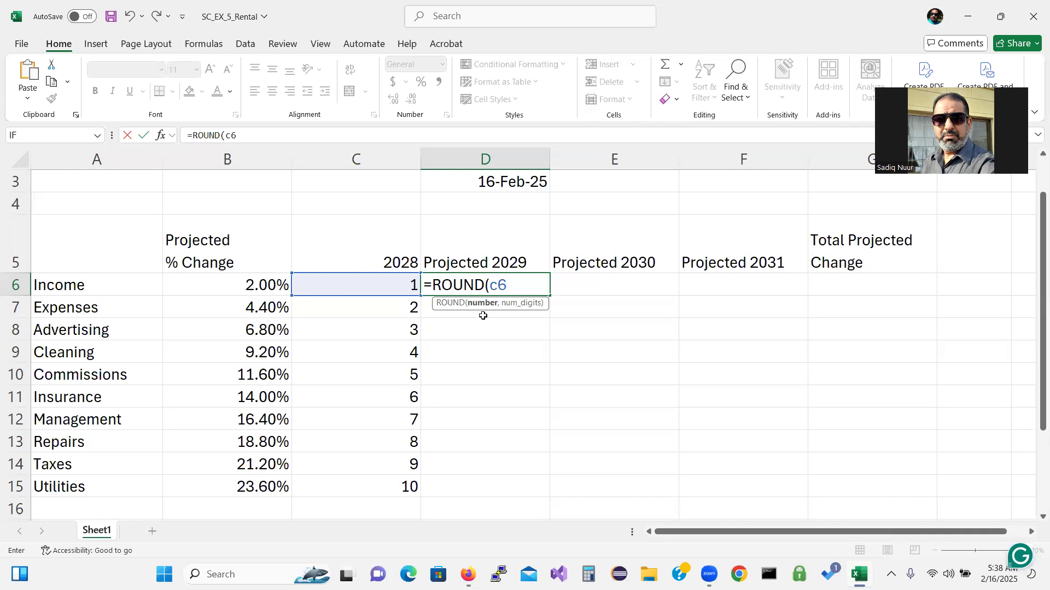
pyautogui.write('*(')
pyautogui.write('$b6')
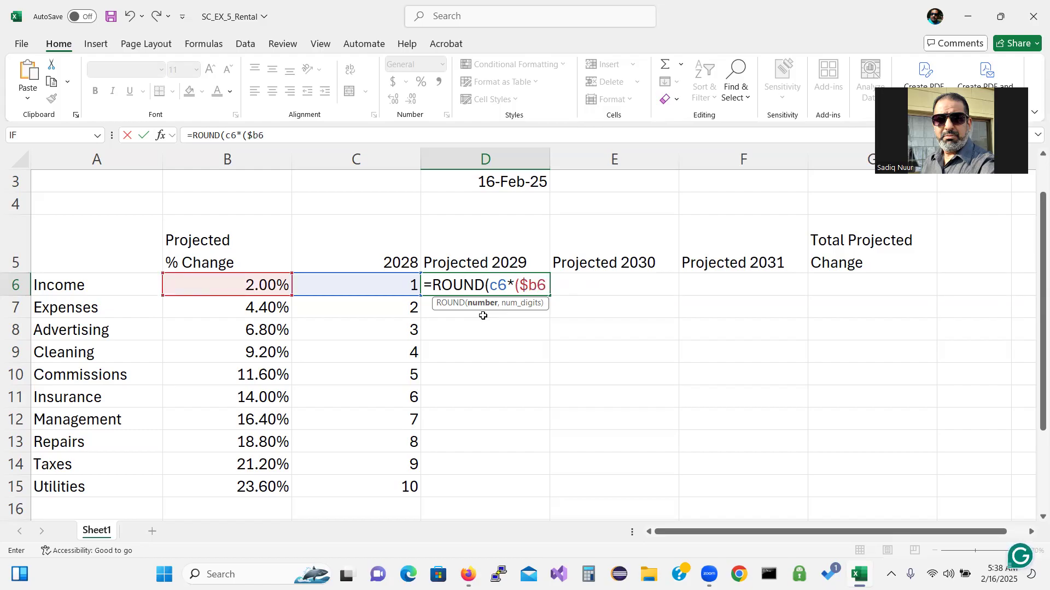
pyautogui.write('+1),')
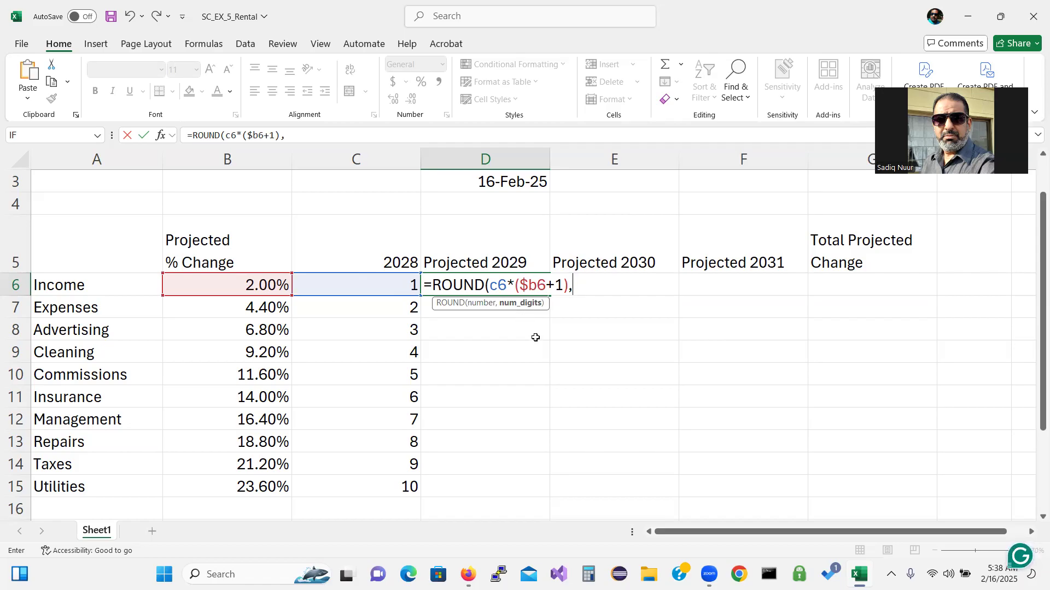
pyautogui.write('2)')
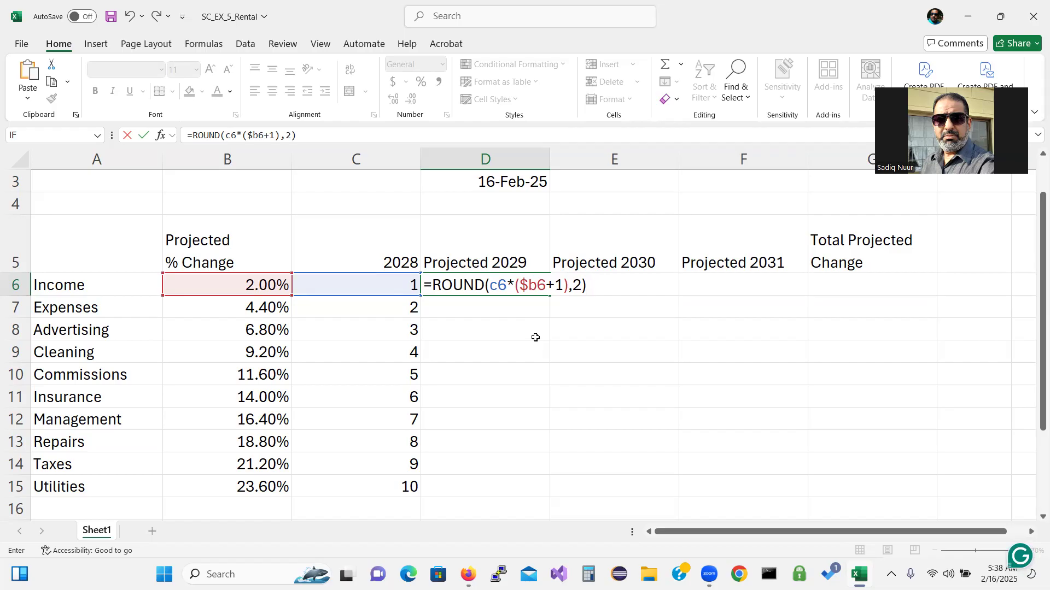
pyautogui.press('Return')
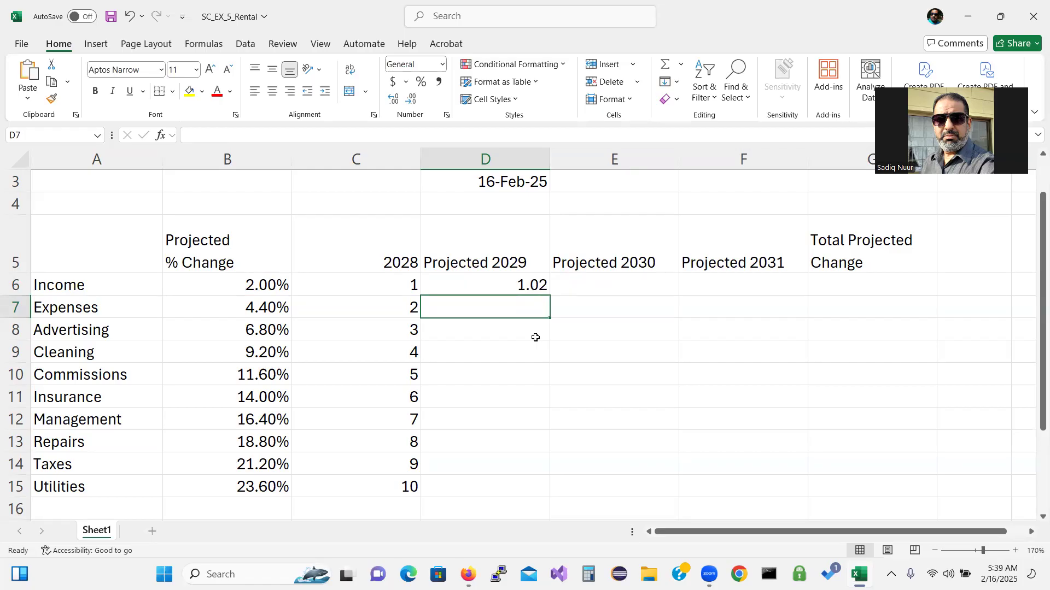
pyautogui.click(535, 284)
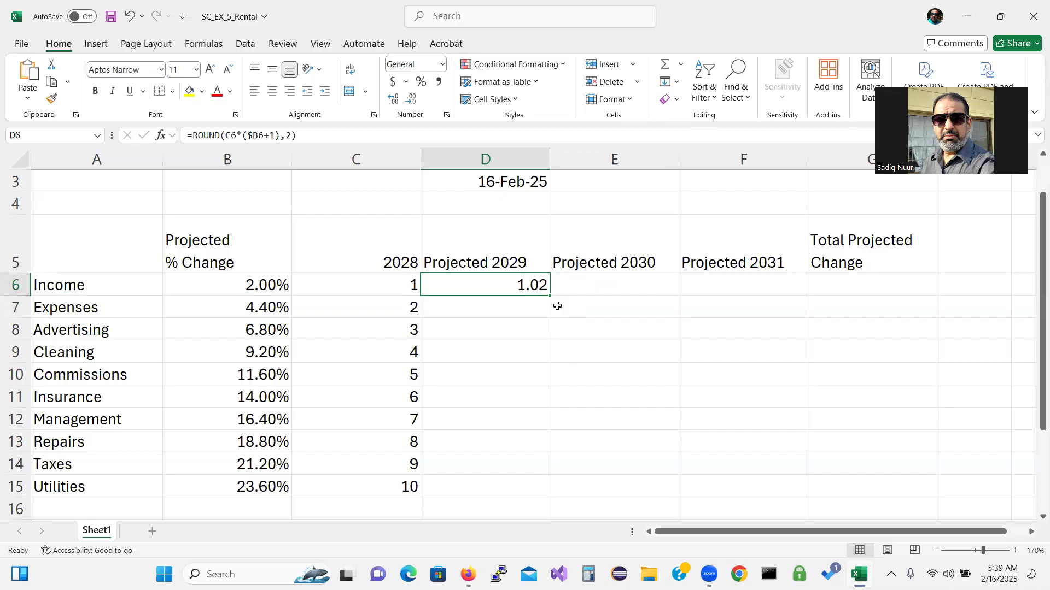
# Copy the D6 ROUND formula across to F6 and down through row 15
pyautogui.moveTo(551, 295); pyautogui.dragTo(769, 291)
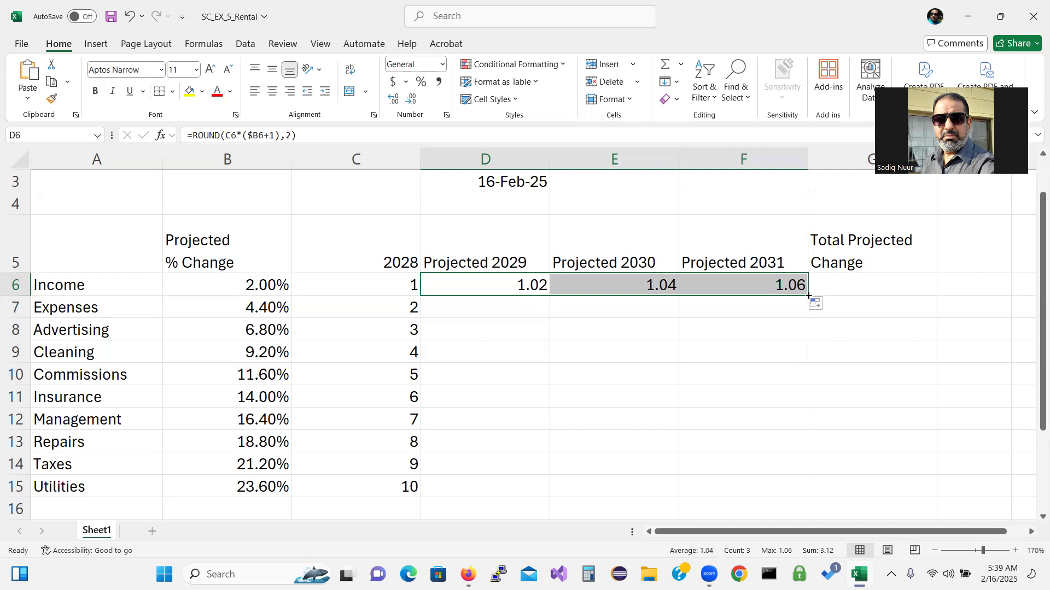
pyautogui.moveTo(808, 296); pyautogui.dragTo(818, 492)
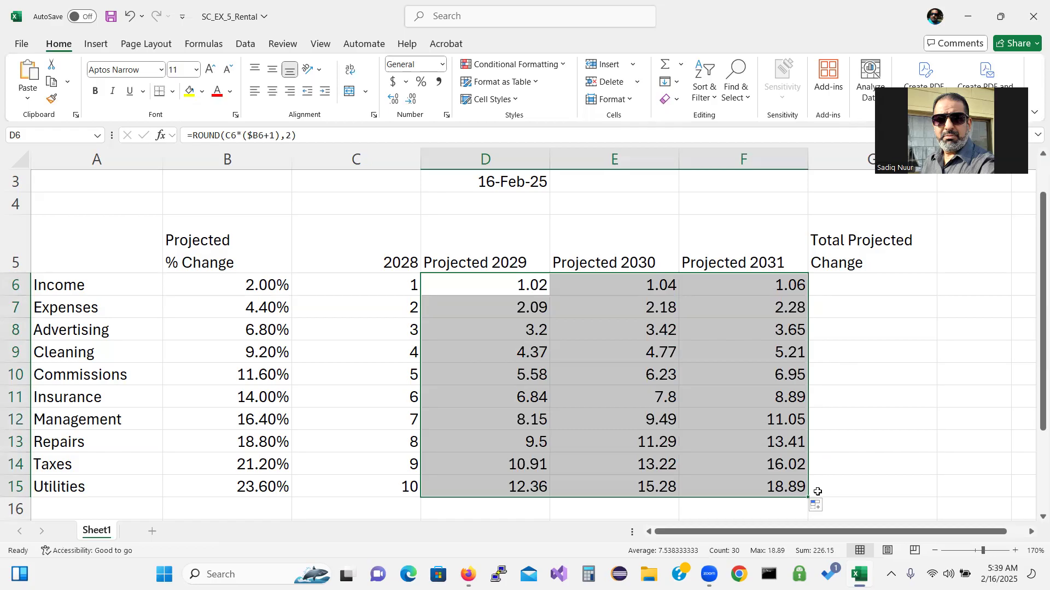
pyautogui.click(852, 284)
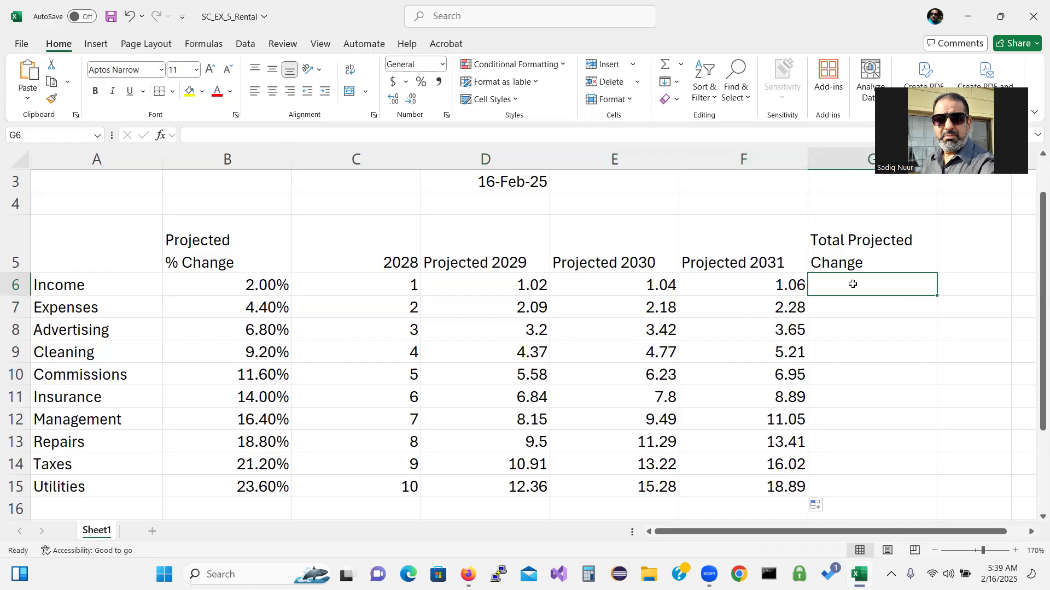
# Enter =F6-C6 in G6 and copy it down through G15
pyautogui.write('=')
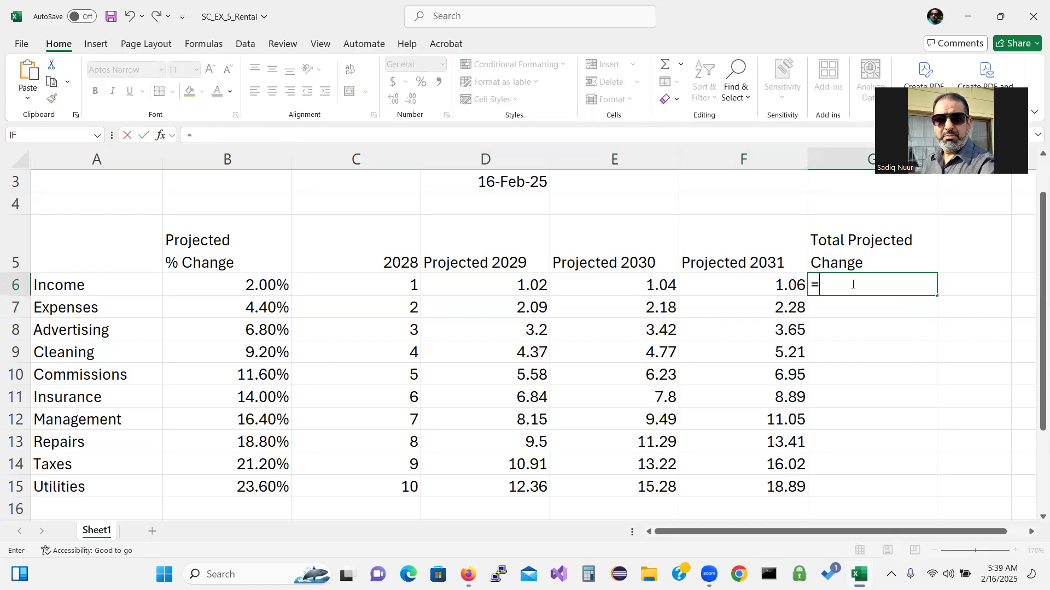
pyautogui.write('f6-c6')
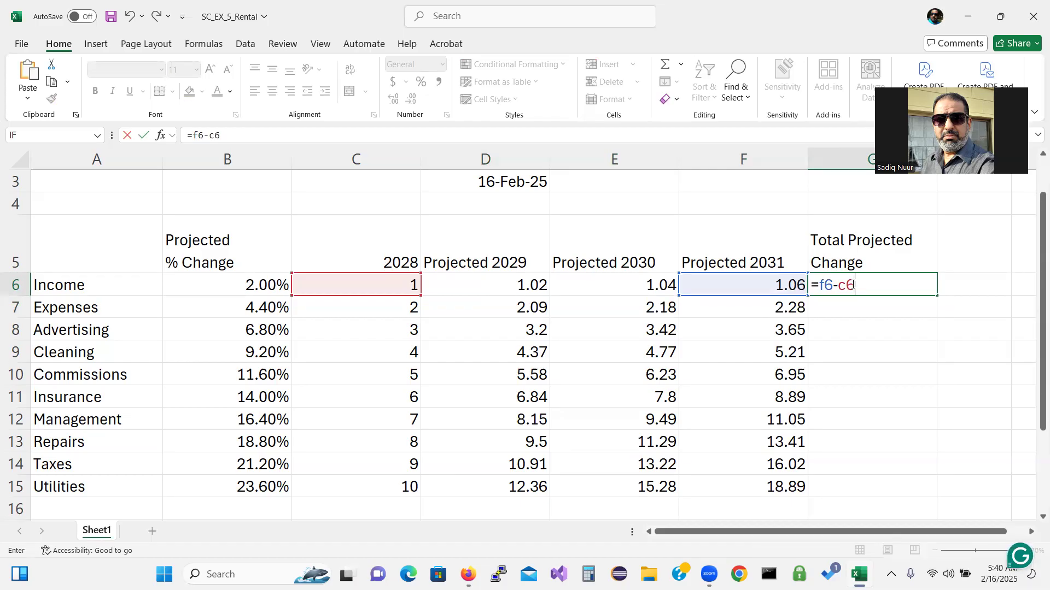
pyautogui.press('Return')
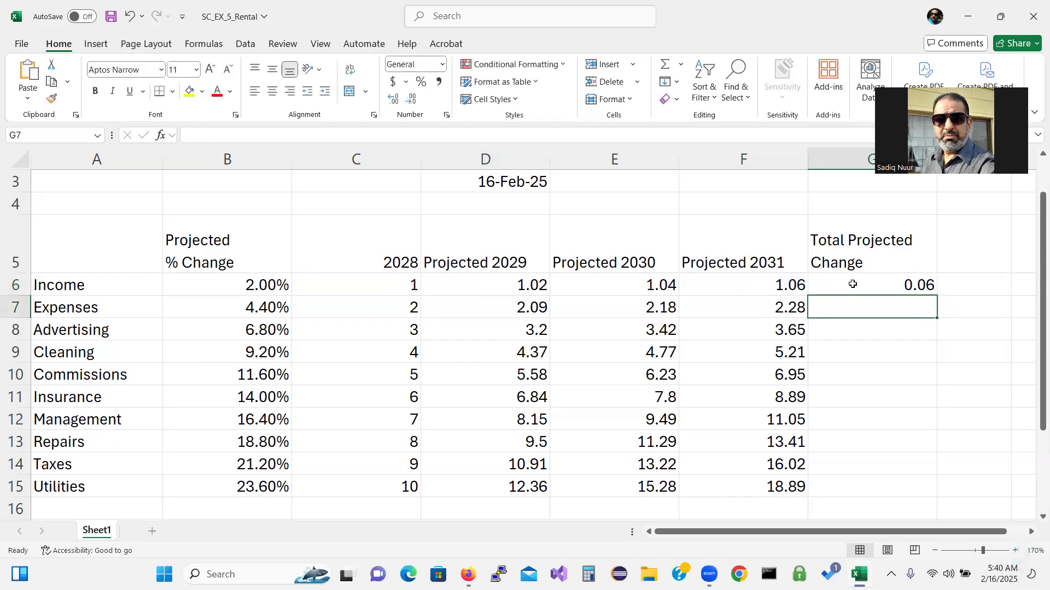
pyautogui.click(901, 290)
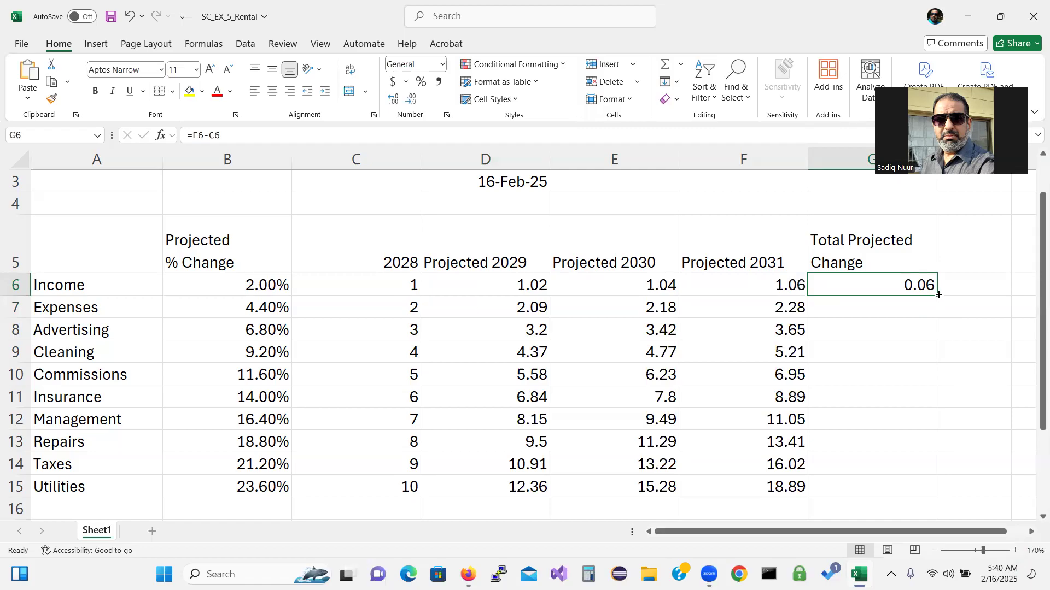
pyautogui.moveTo(937, 295); pyautogui.dragTo(935, 492)
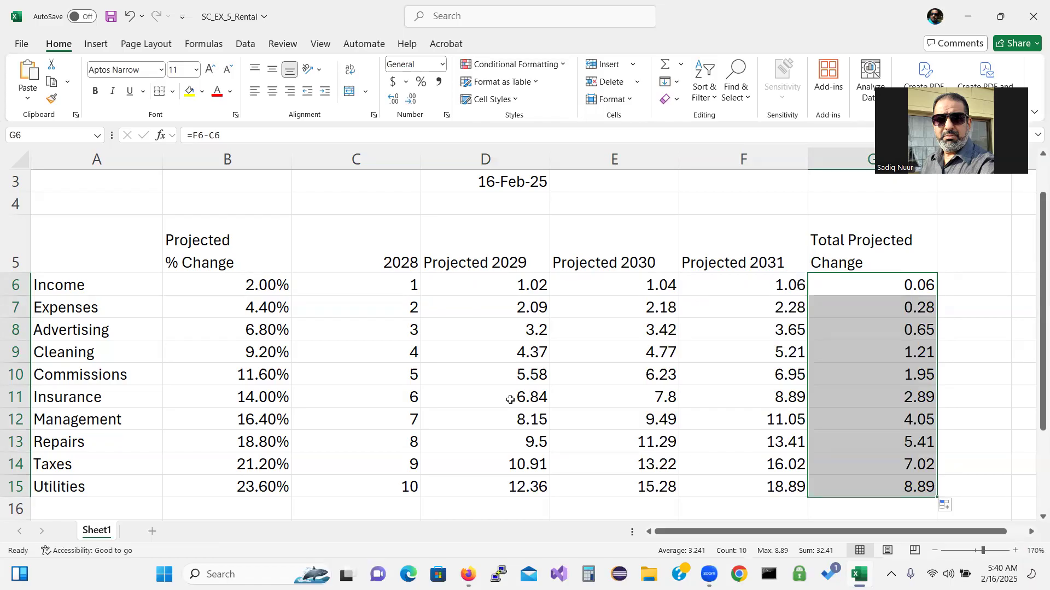
# Enter =C6-sum() in C16, prompting Excel's formula problem warning
pyautogui.click(391, 507)
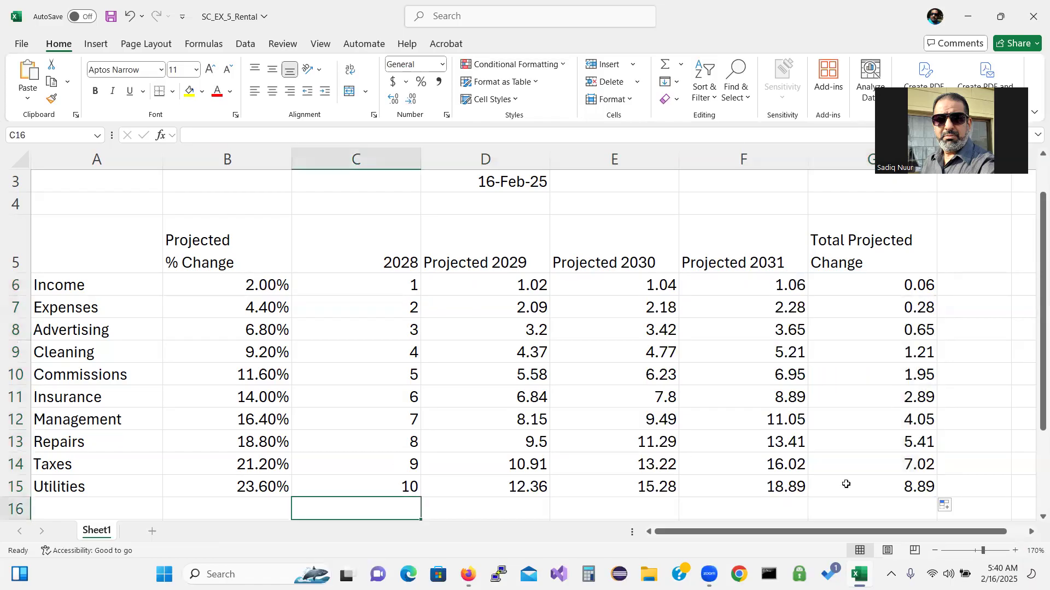
pyautogui.scroll(-1, 1034, 519)
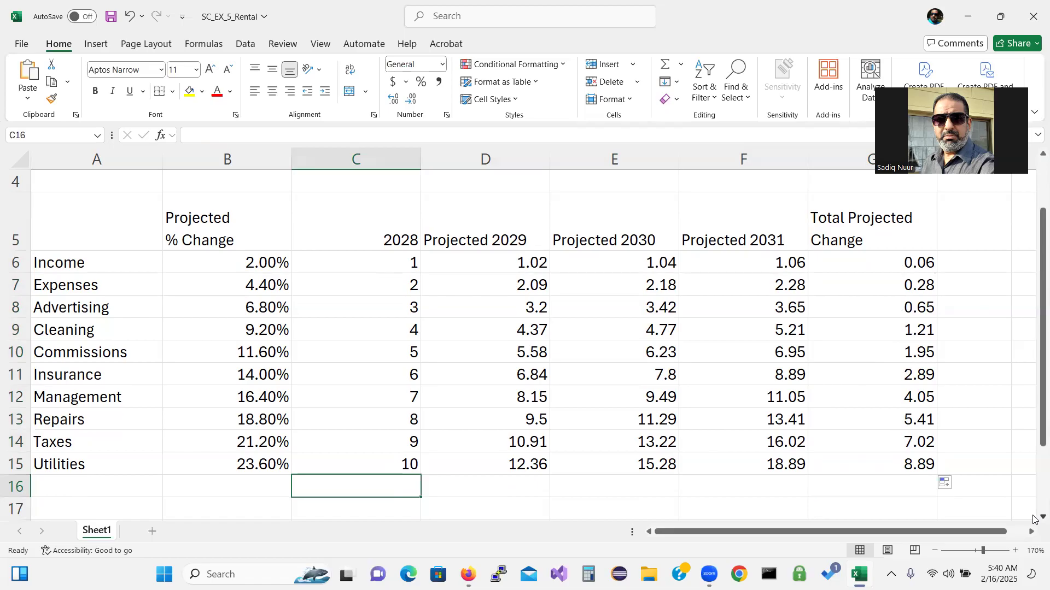
pyautogui.write('=')
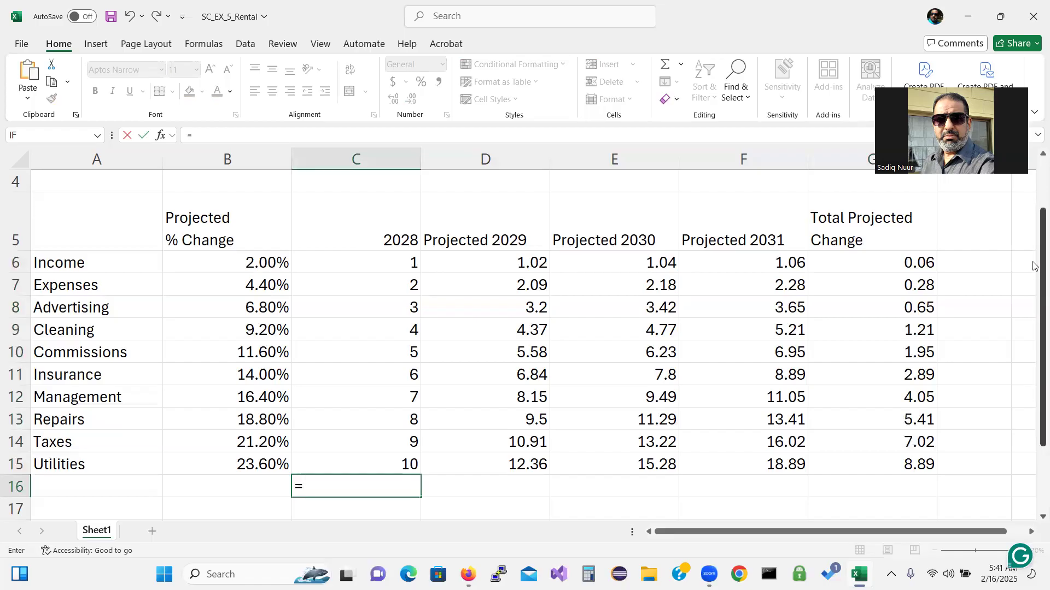
pyautogui.click(385, 264)
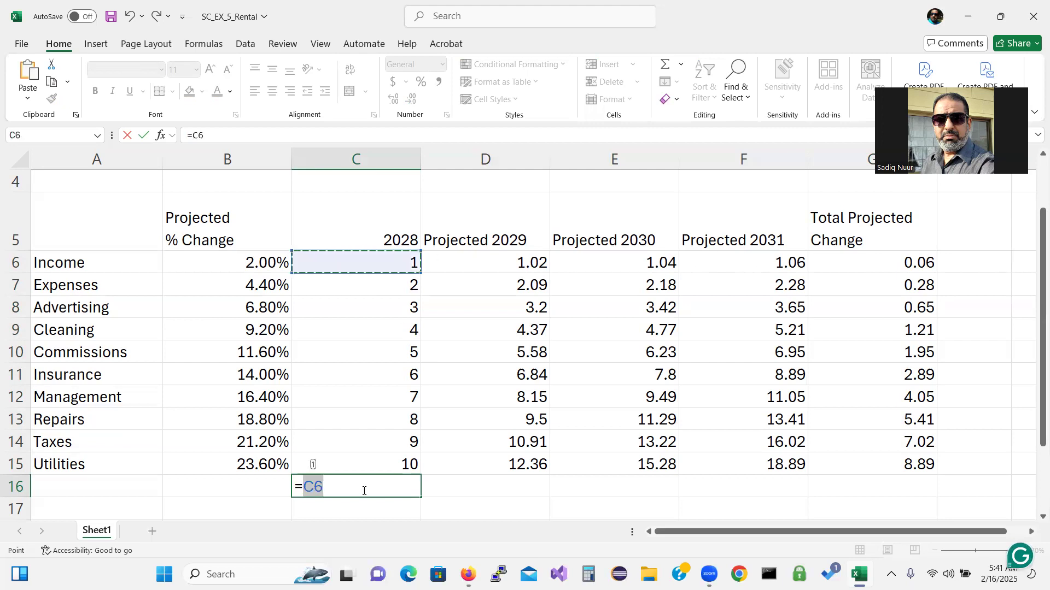
pyautogui.write('-')
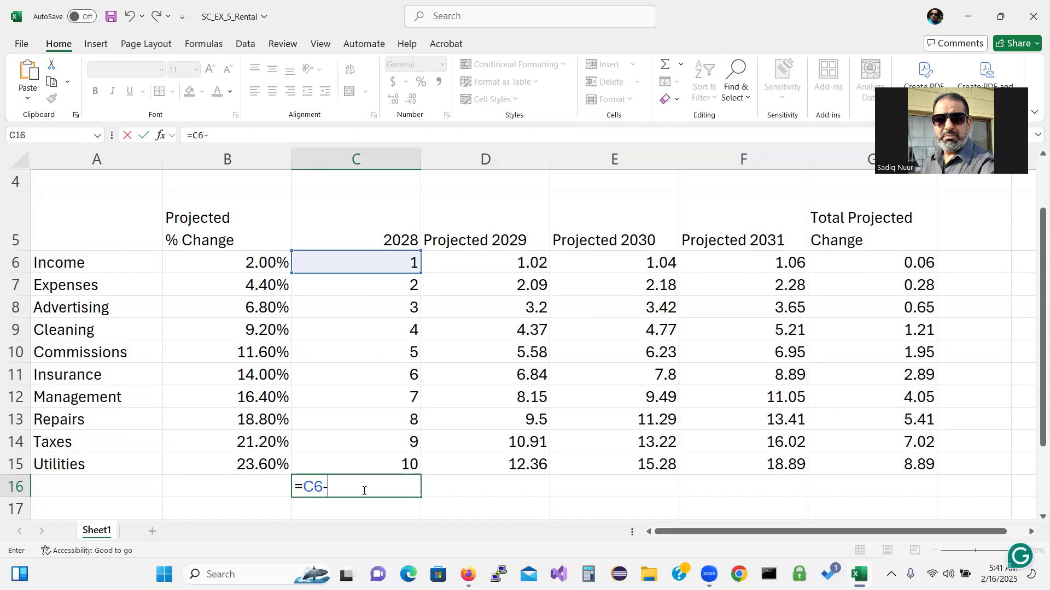
pyautogui.write('sum')
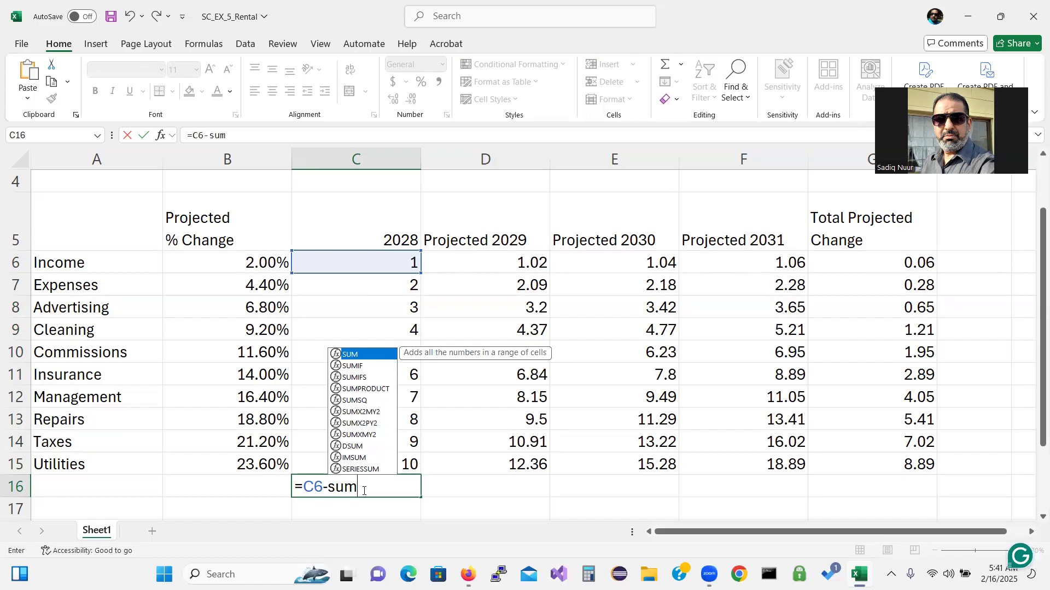
pyautogui.write('()')
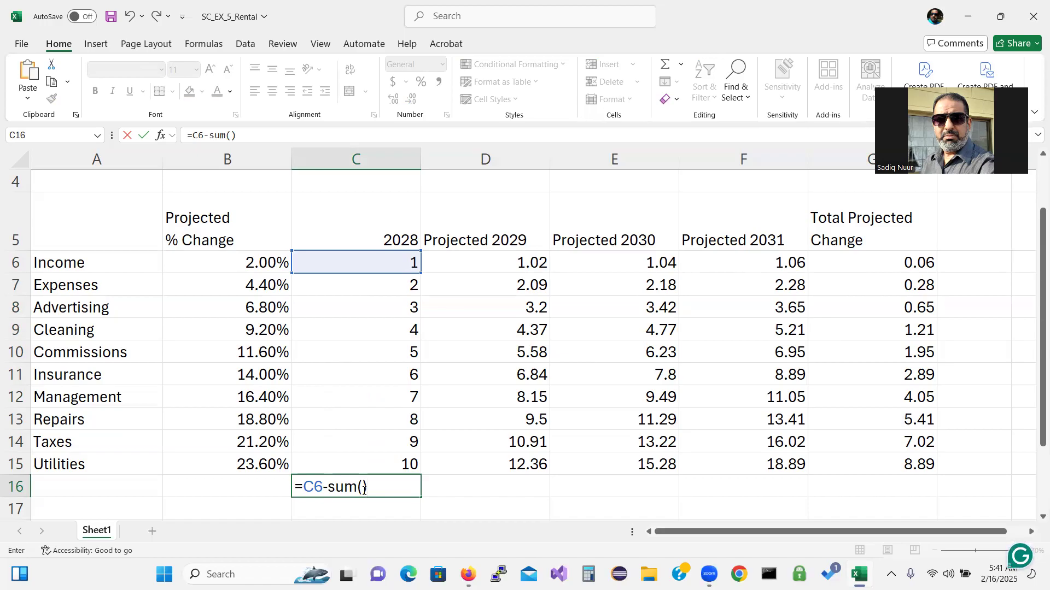
pyautogui.press('Return')
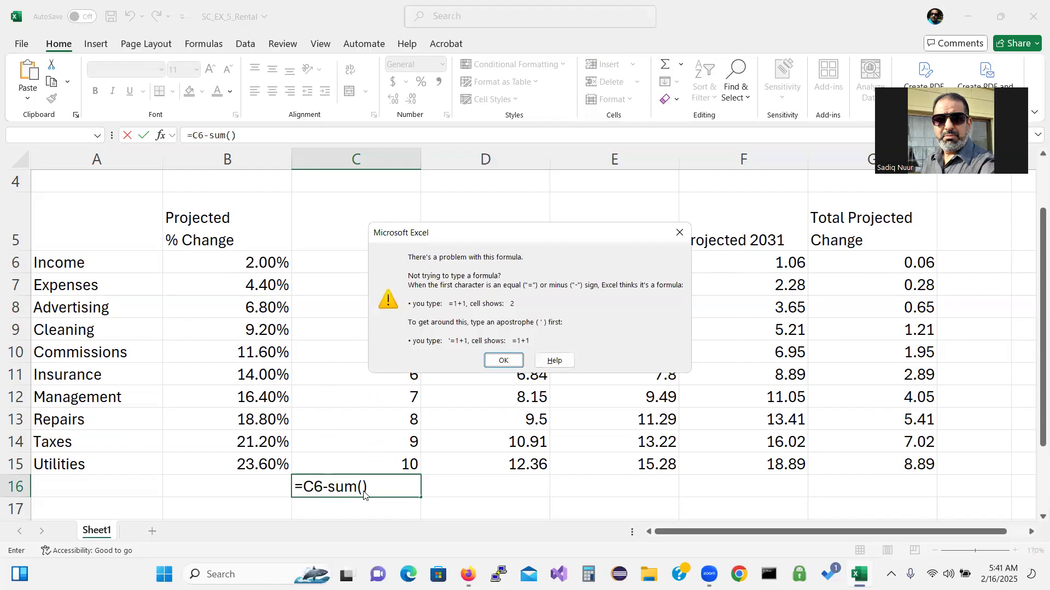
# Dismiss the warning and complete C16 as =C6-SUM(C8:C15), showing -51
pyautogui.click(503, 360)
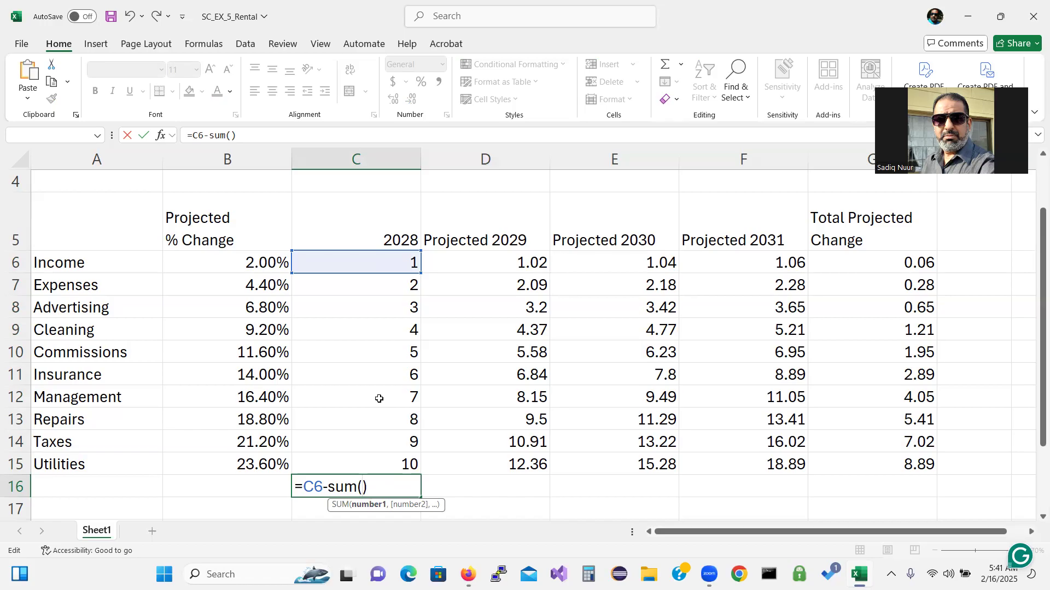
pyautogui.click(385, 303)
pyautogui.moveTo(385, 303); pyautogui.dragTo(393, 454)
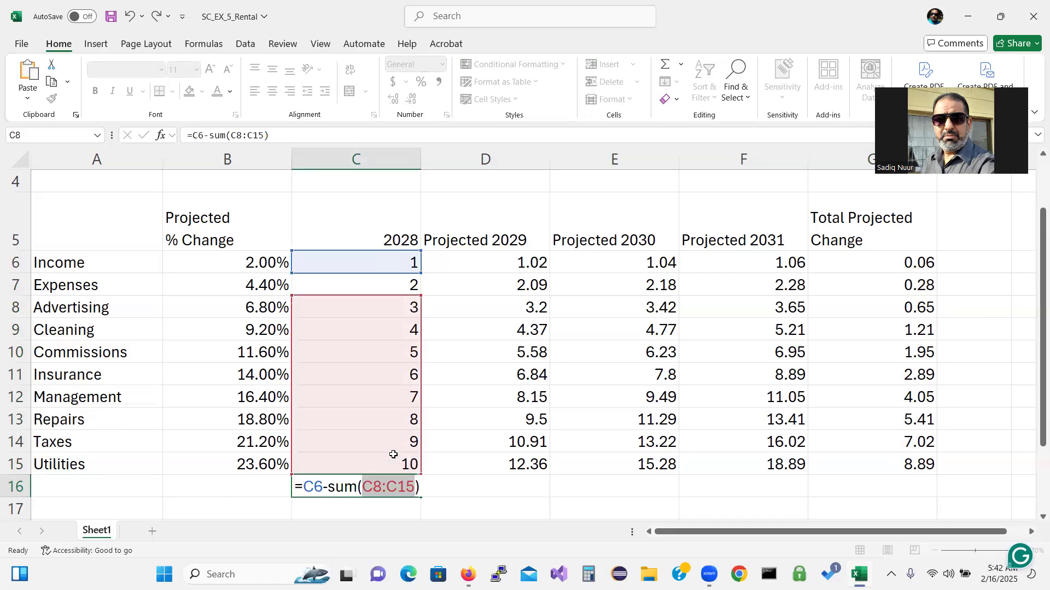
pyautogui.press('Return')
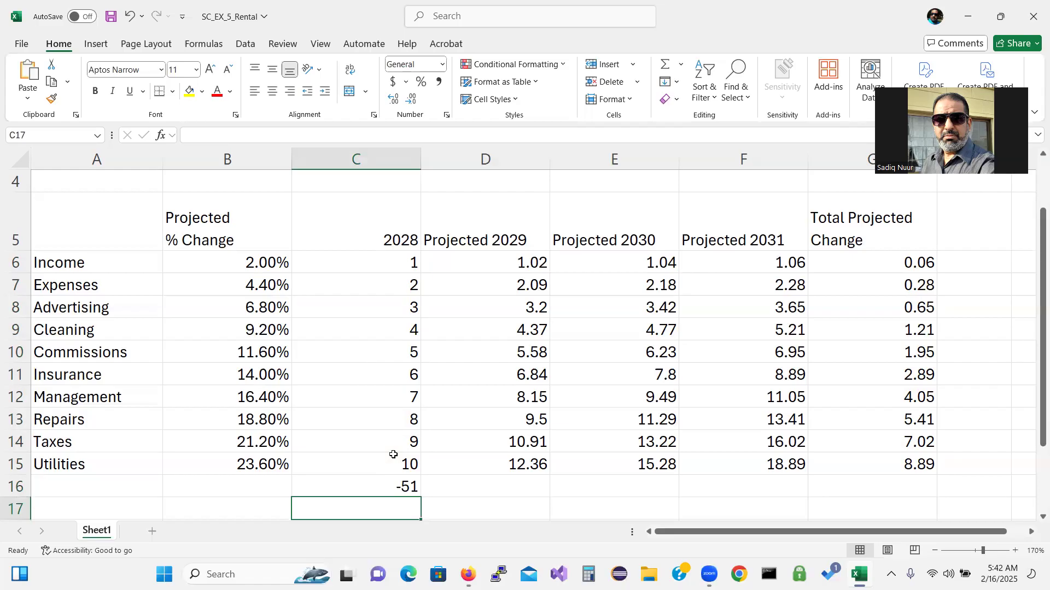
pyautogui.click(395, 488)
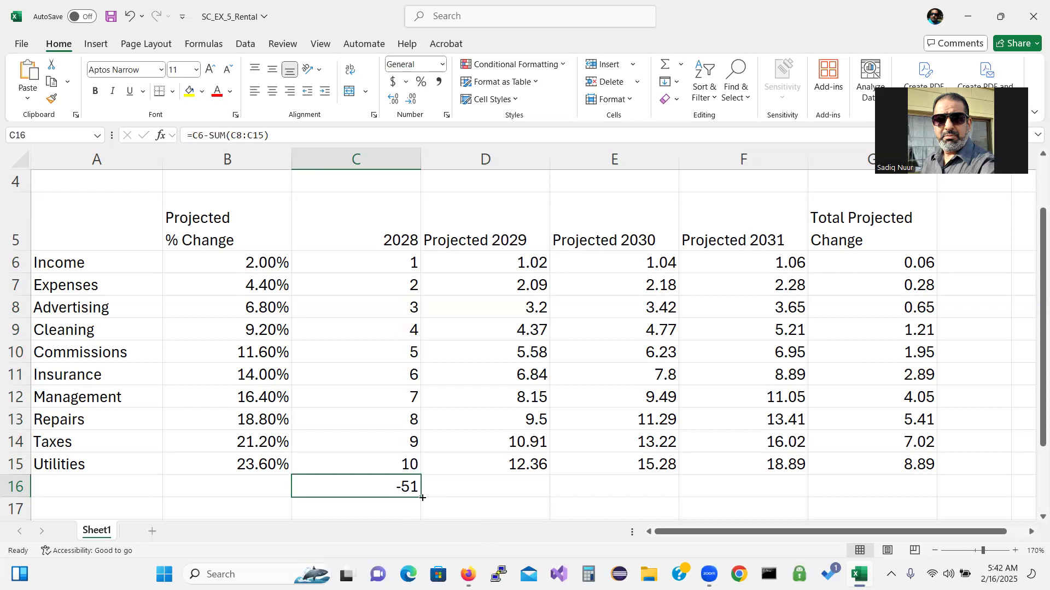
# Copy the C16 net formula right through G16
pyautogui.moveTo(423, 498); pyautogui.dragTo(501, 498)
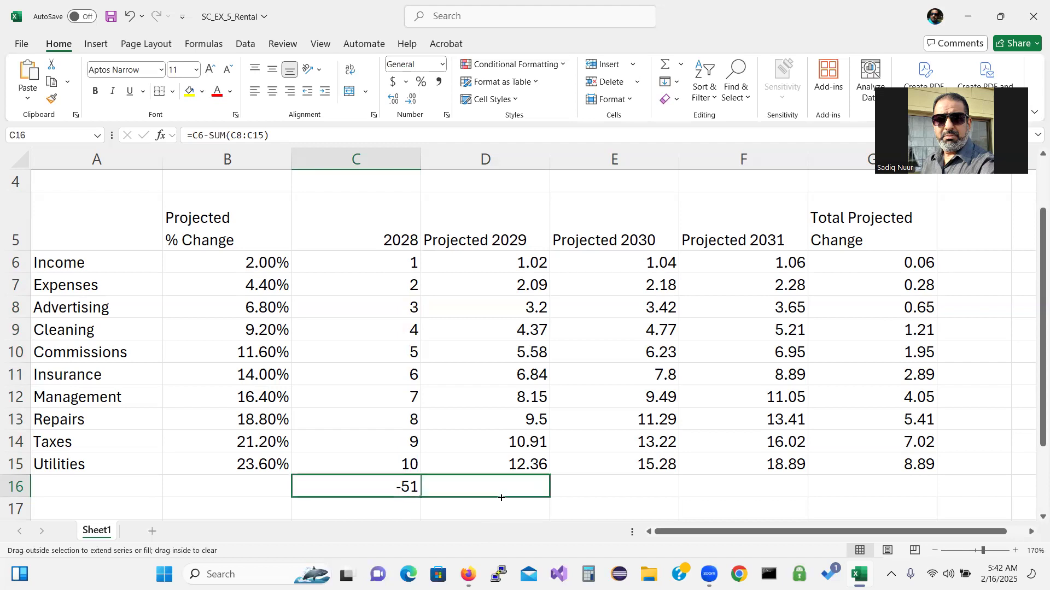
pyautogui.moveTo(605, 493); pyautogui.dragTo(916, 489)
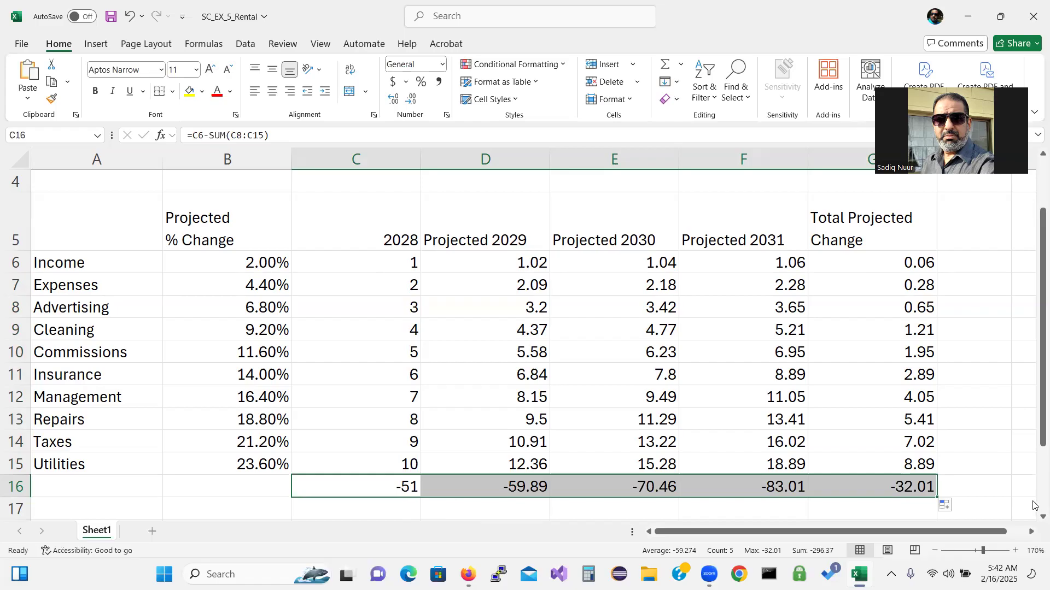
pyautogui.click(936, 552)
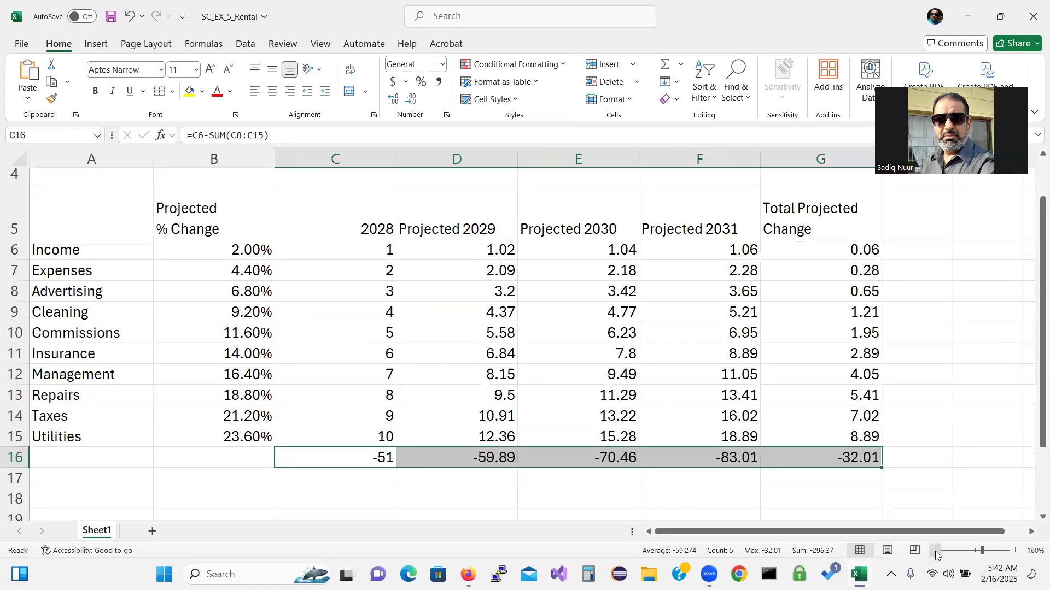
# Zoom out to 140% and apply the Title cell style to A1:A2
pyautogui.click(936, 552)
pyautogui.click(936, 552)
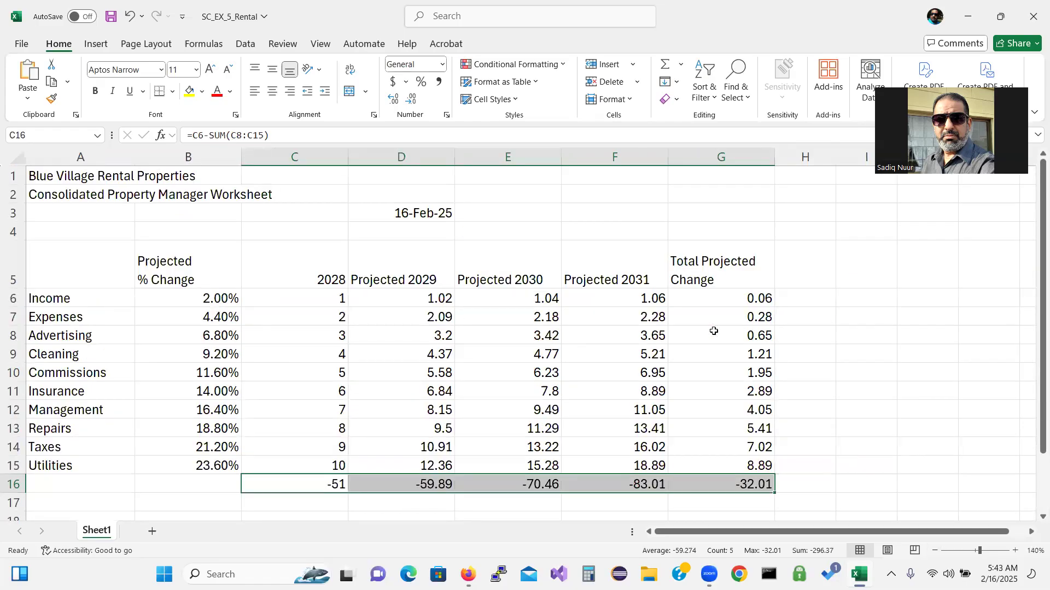
pyautogui.moveTo(83, 178); pyautogui.dragTo(84, 198)
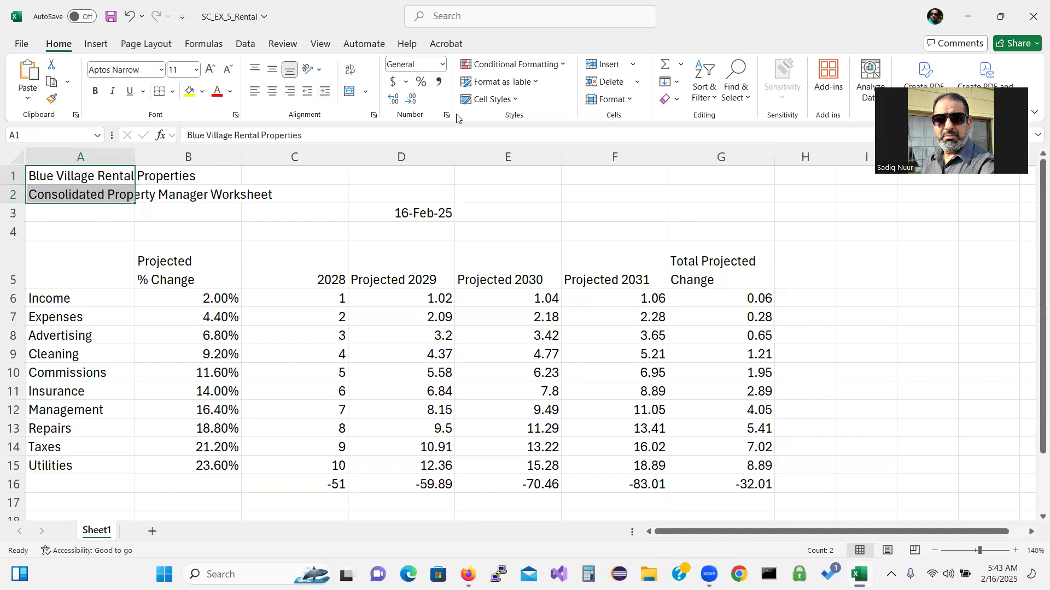
pyautogui.hotkey('ctrl', 'q')
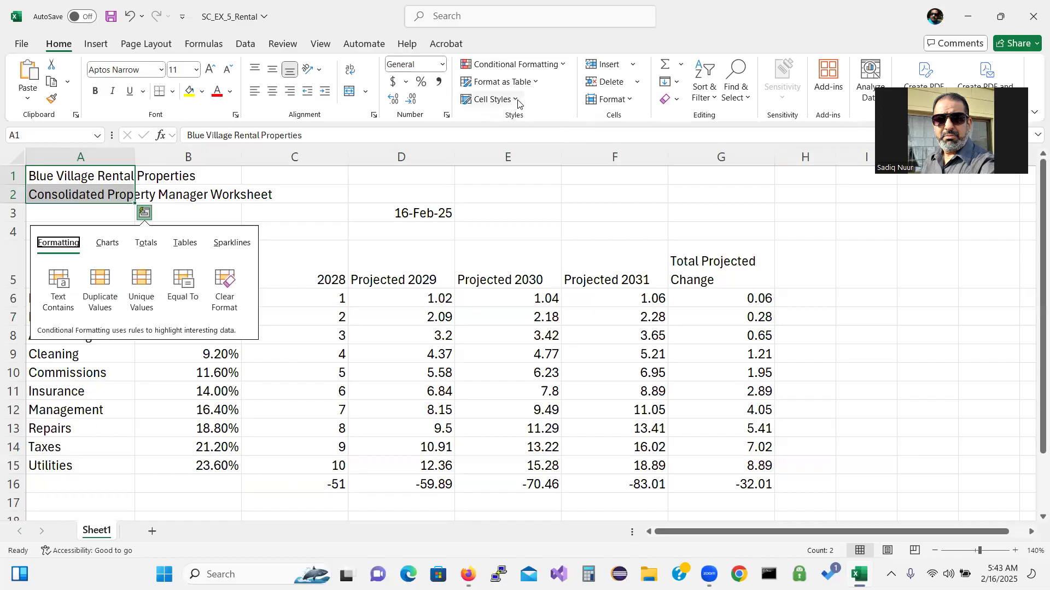
pyautogui.click(515, 101)
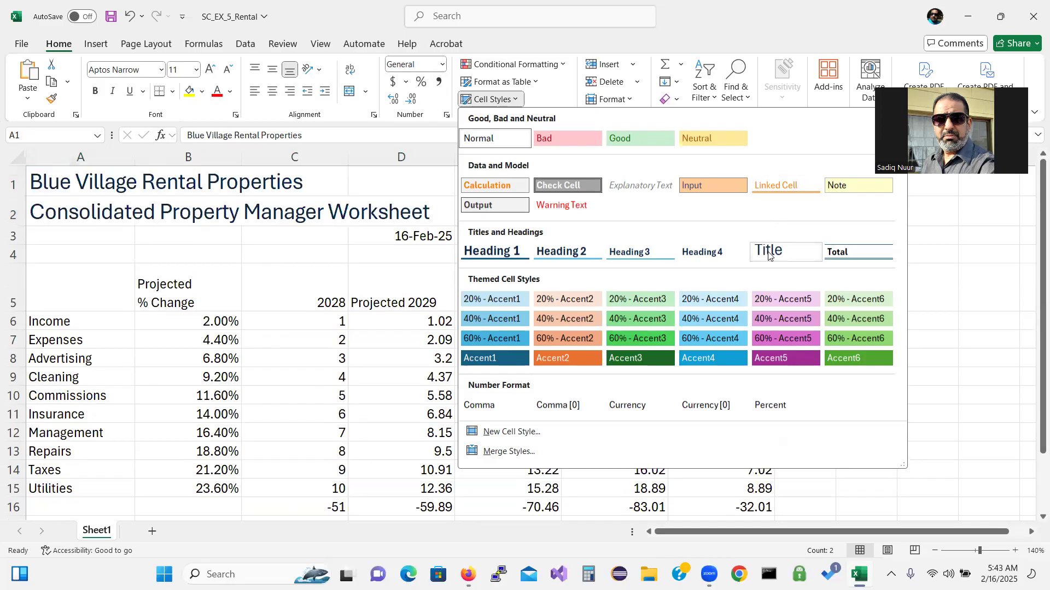
pyautogui.click(768, 252)
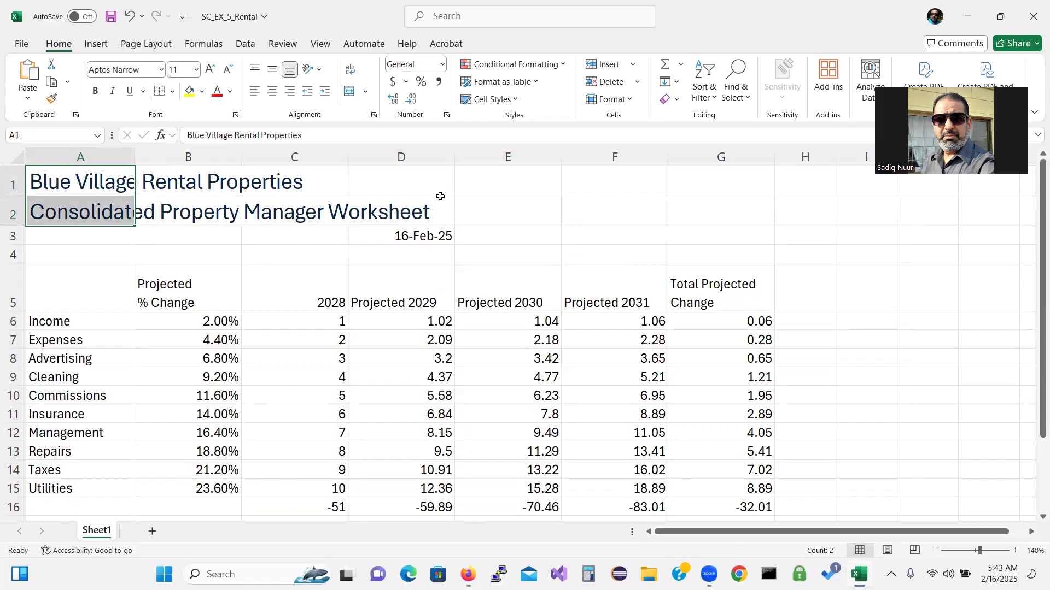
# Make the Blue Village Rental Properties title in A1 22 point and merge-center it across A1:G1
pyautogui.click(125, 181)
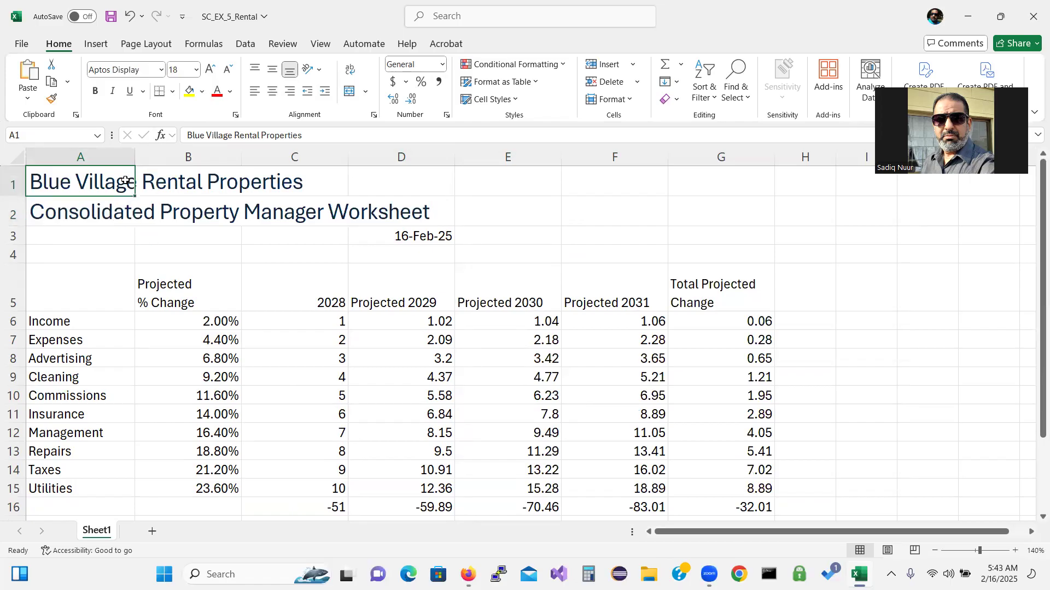
pyautogui.click(196, 70)
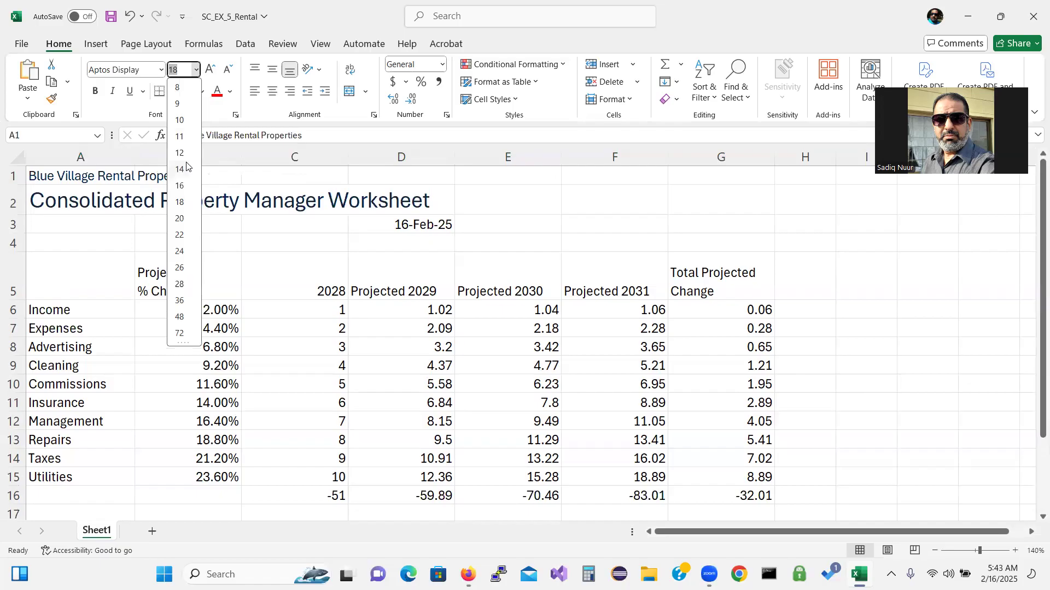
pyautogui.click(180, 235)
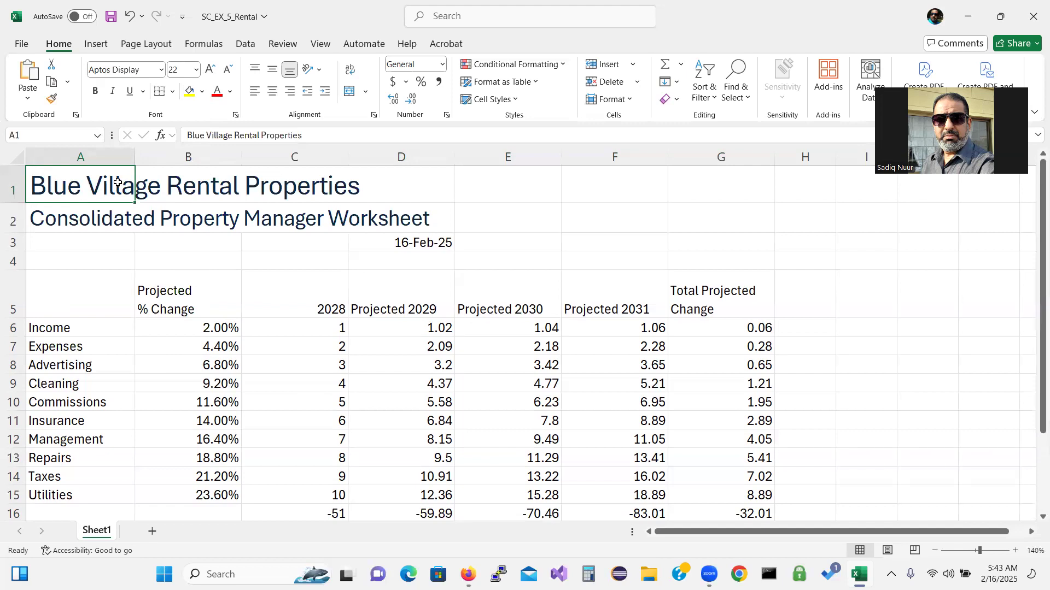
pyautogui.moveTo(89, 188); pyautogui.dragTo(765, 183)
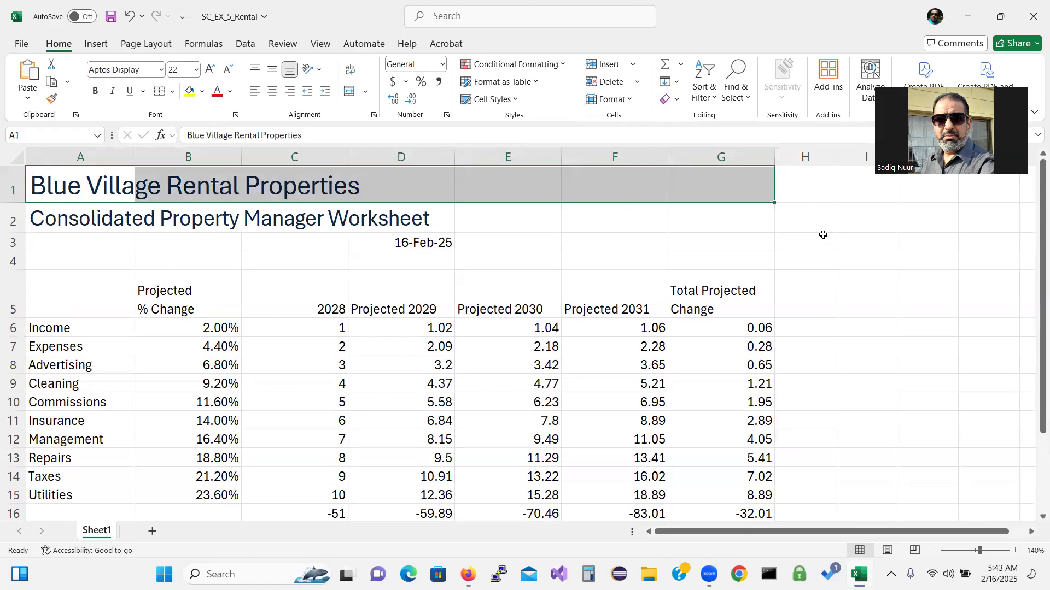
pyautogui.click(350, 93)
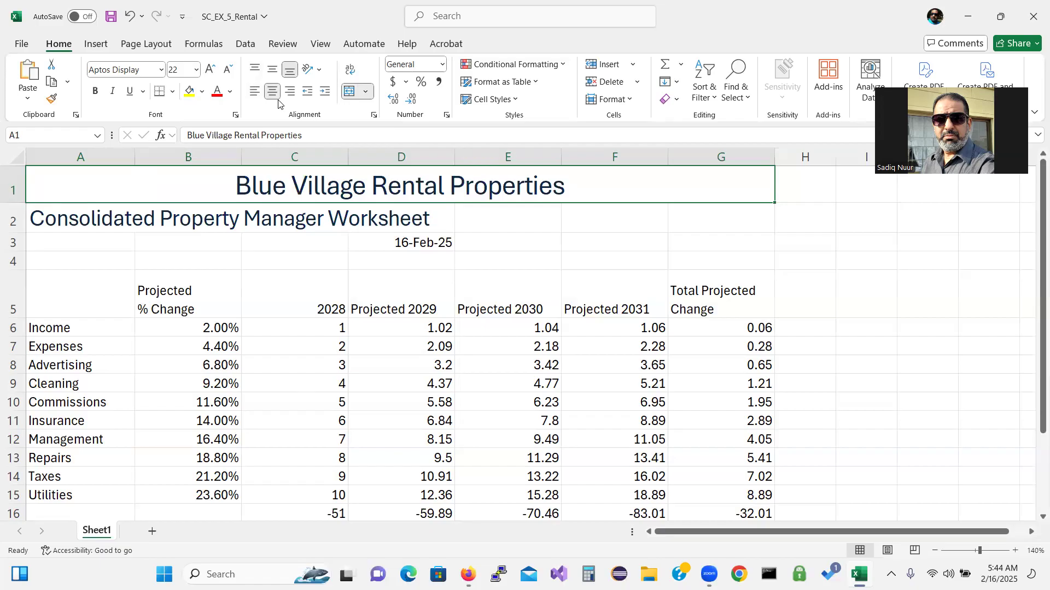
# Set the Consolidated Property Manager Worksheet subtitle in A2 to 14 point and merge-center it across A2:G2
pyautogui.click(90, 221)
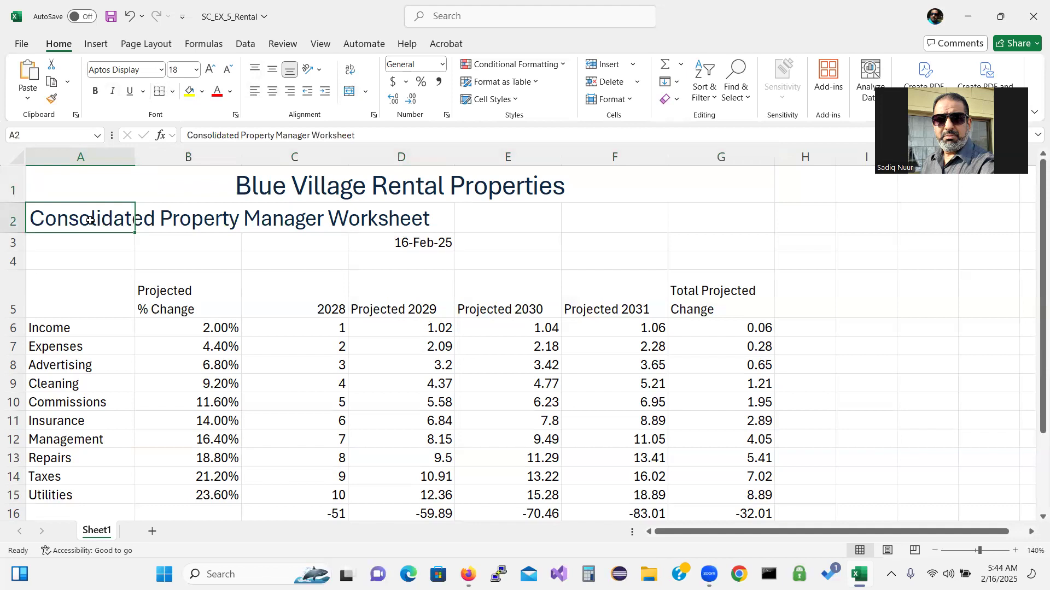
pyautogui.click(197, 70)
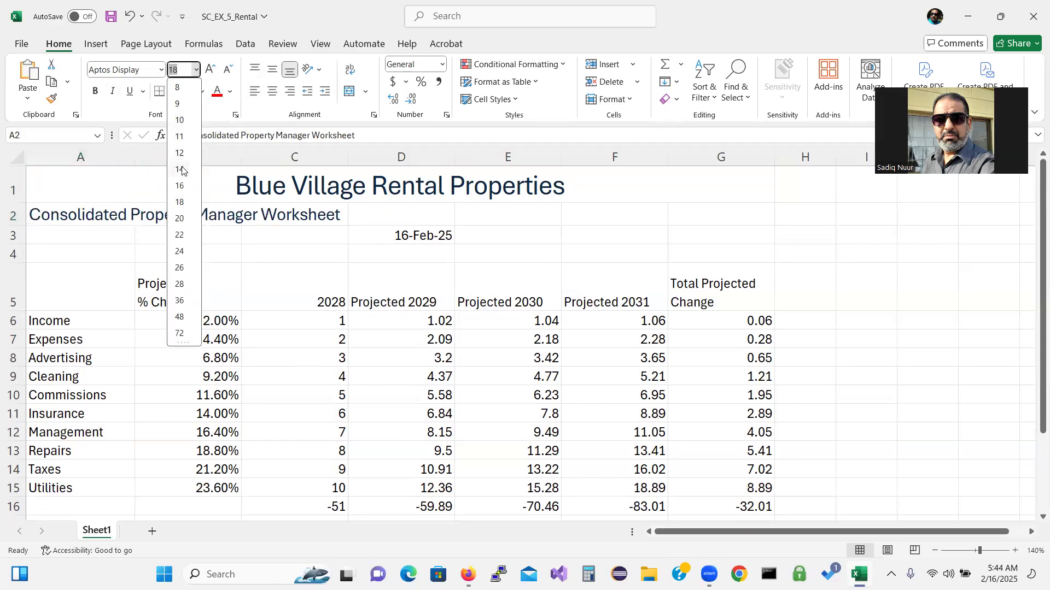
pyautogui.click(182, 170)
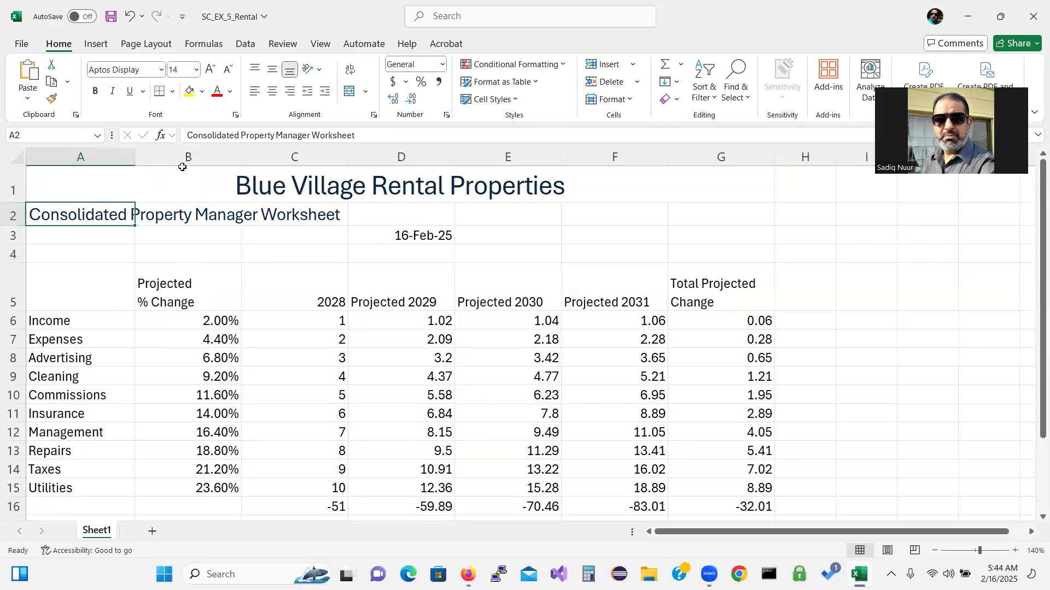
pyautogui.moveTo(129, 215); pyautogui.dragTo(760, 211)
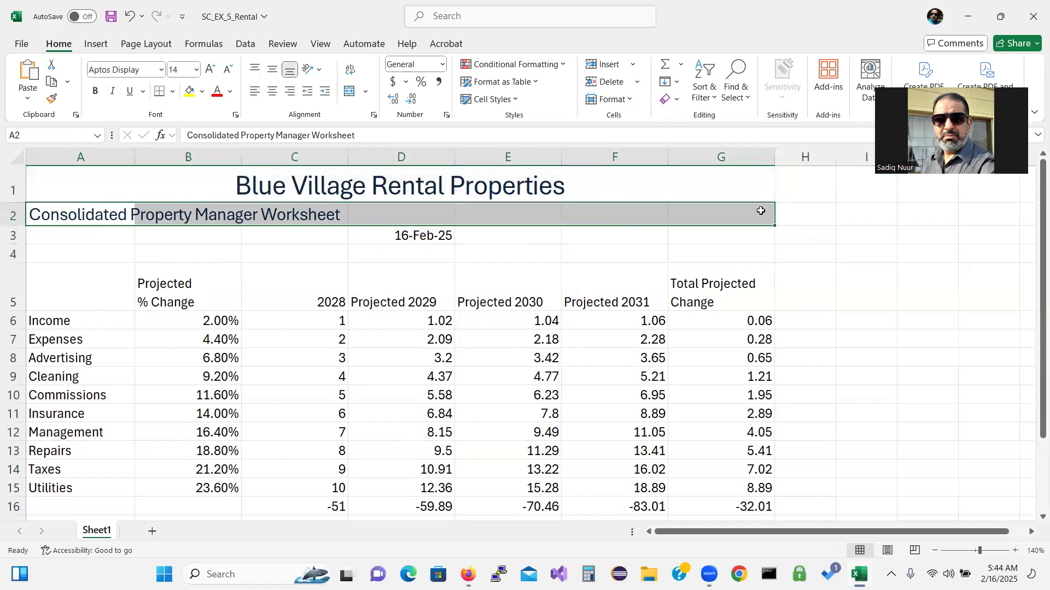
pyautogui.click(348, 91)
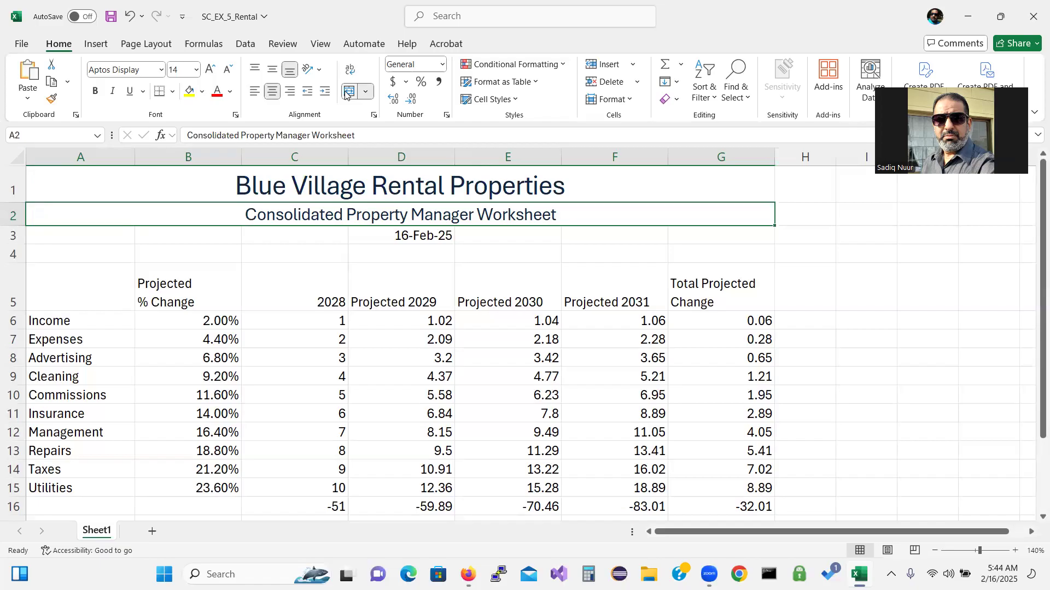
pyautogui.click(384, 238)
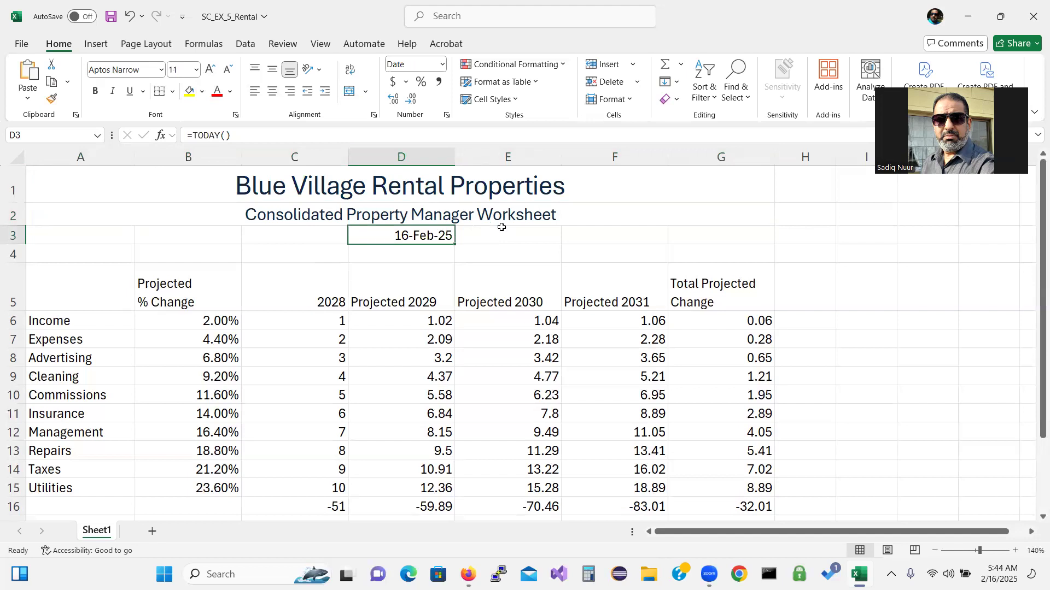
# Apply the Heading 4 cell style to the 16-Feb-25 date in D3 and center it
pyautogui.click(517, 98)
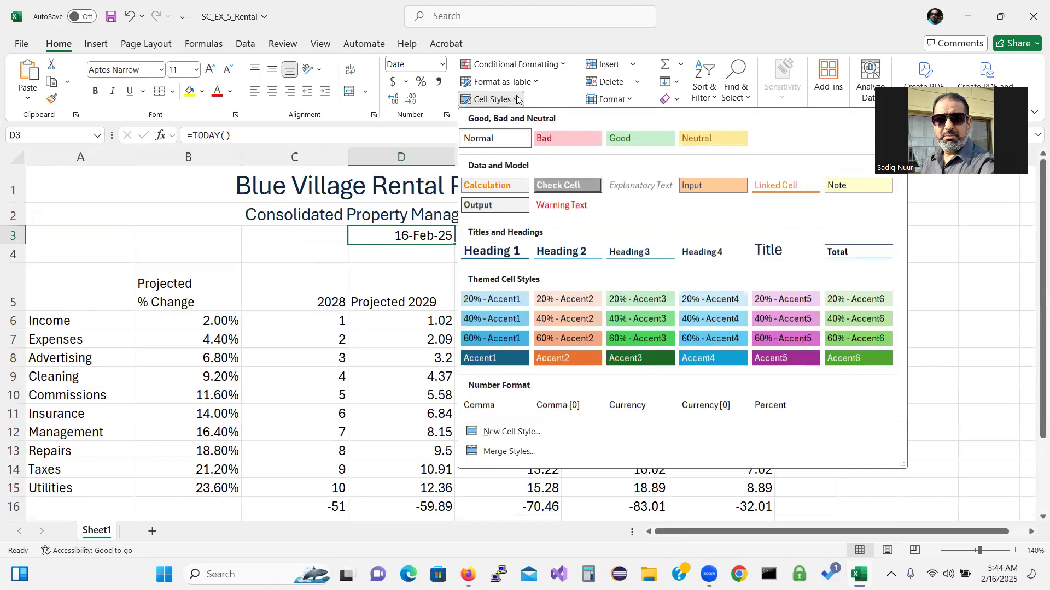
pyautogui.click(716, 253)
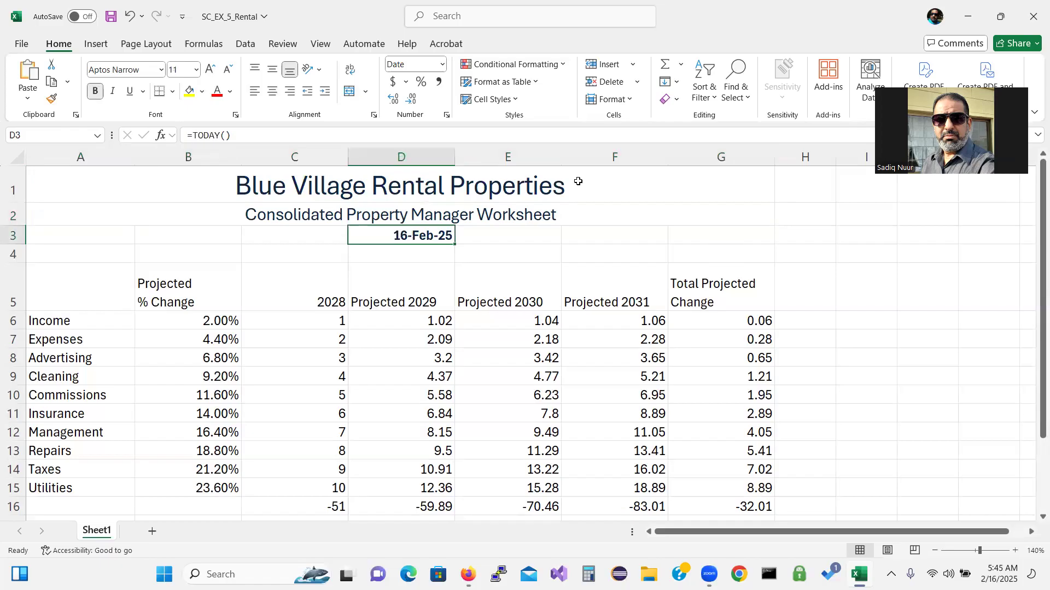
pyautogui.click(272, 93)
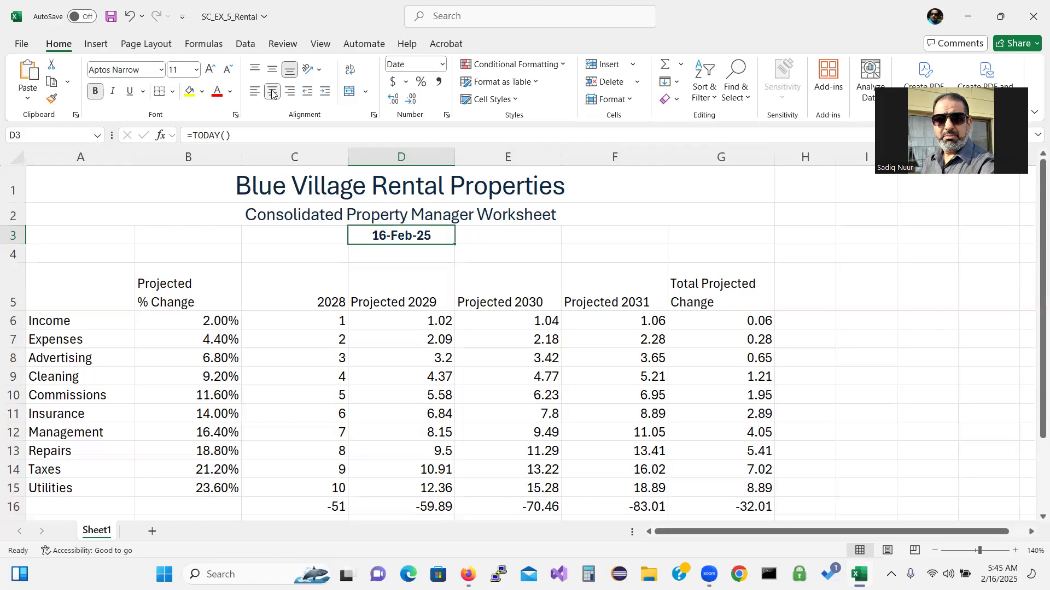
pyautogui.click(76, 179)
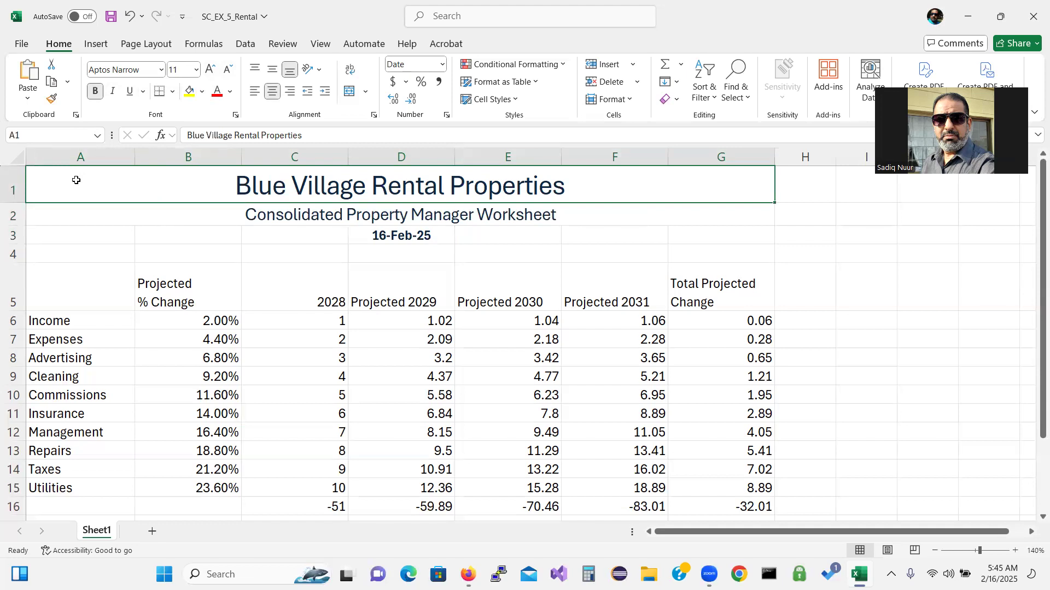
# Select the heading rows A1:G3 and bring up the Fill Color palette
pyautogui.moveTo(76, 180); pyautogui.dragTo(81, 237)
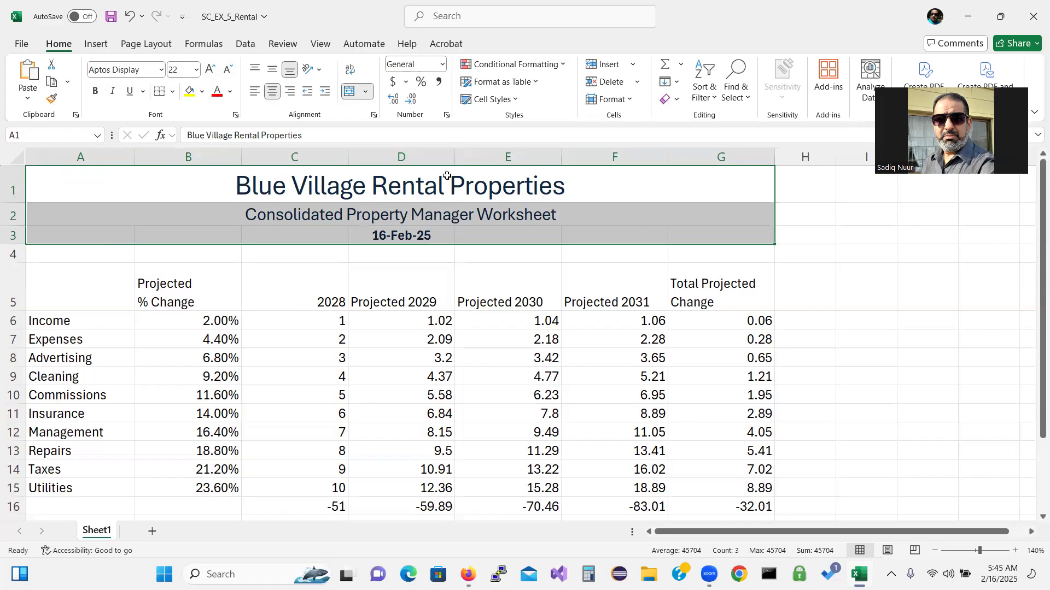
pyautogui.click(202, 93)
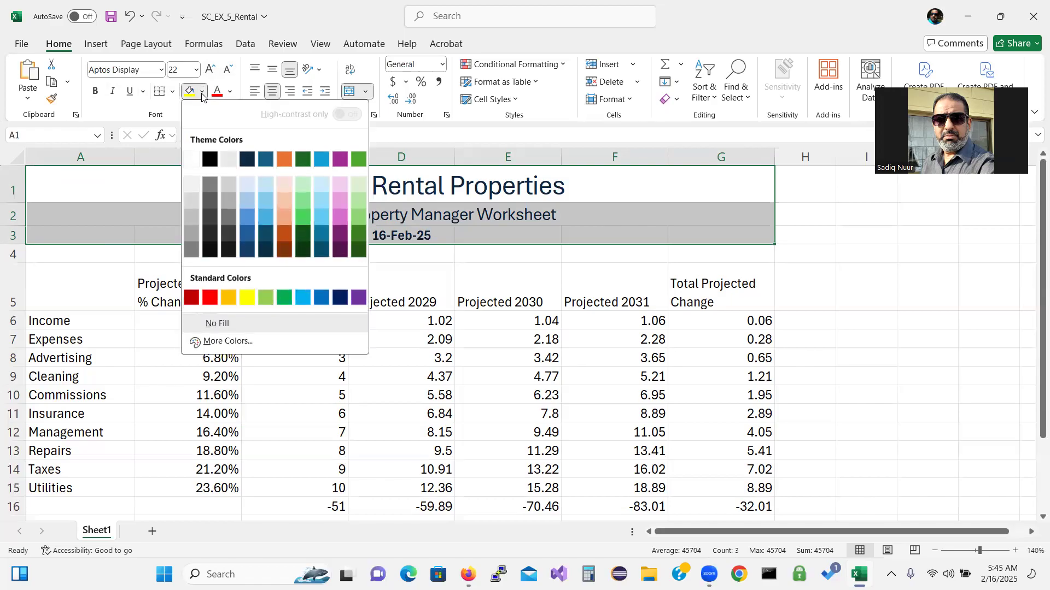
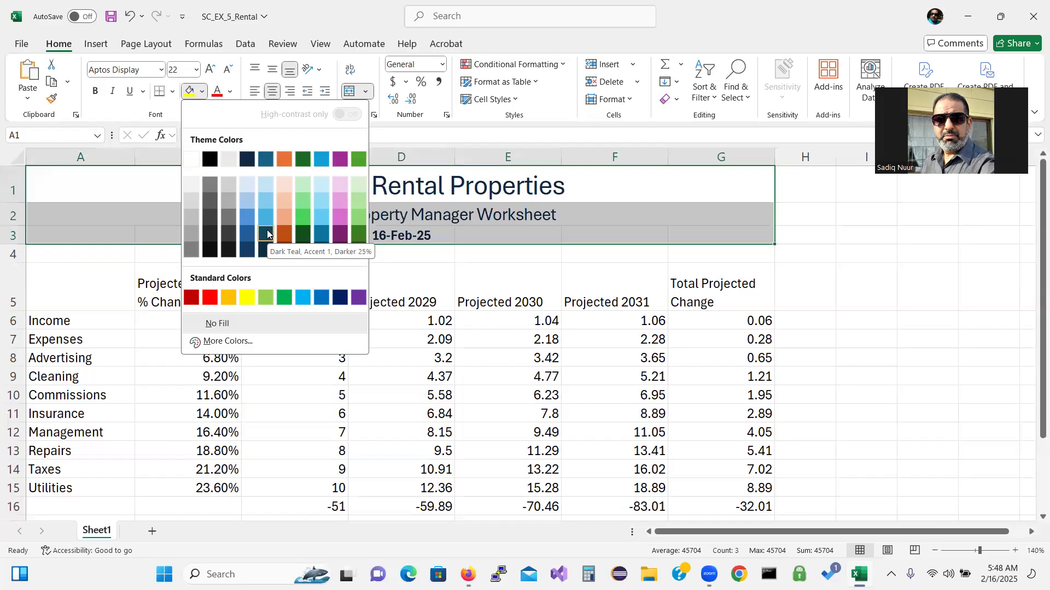
# Apply a yellow fill to the title rows A1:G3
pyautogui.click(513, 101)
pyautogui.click(513, 101)
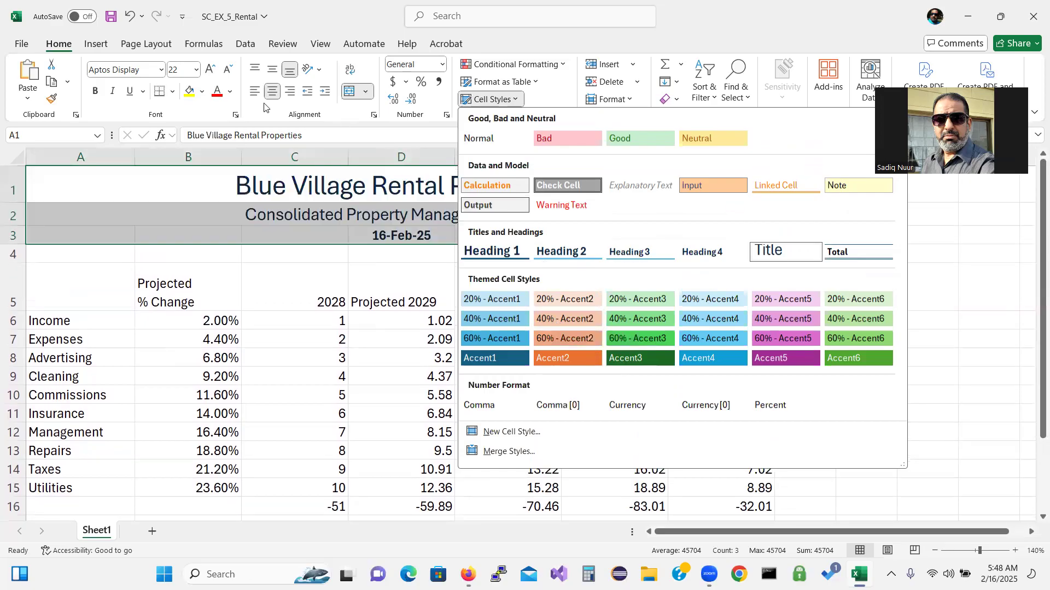
pyautogui.click(188, 94)
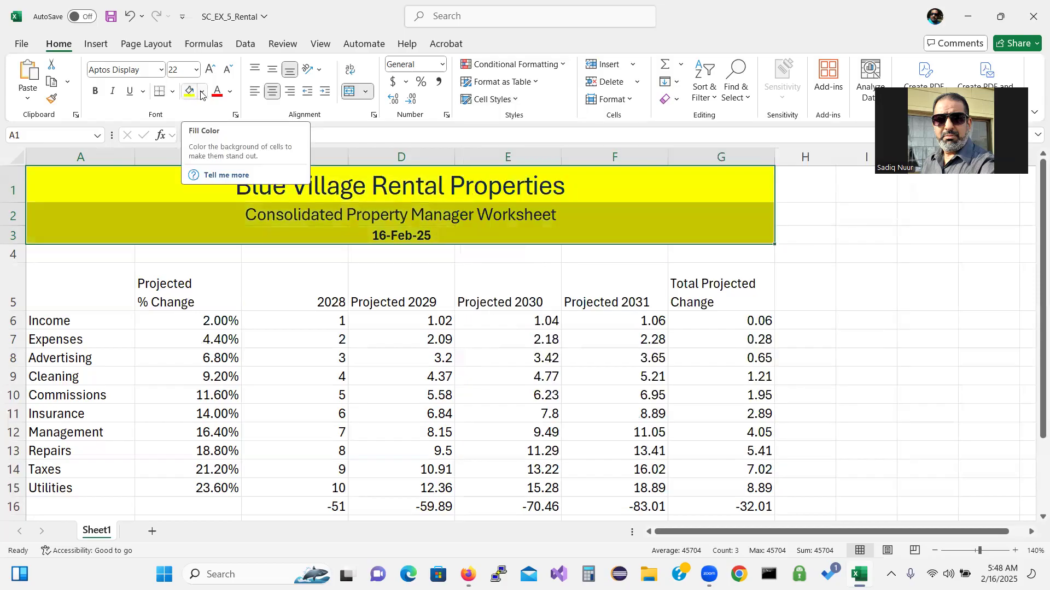
pyautogui.click(202, 92)
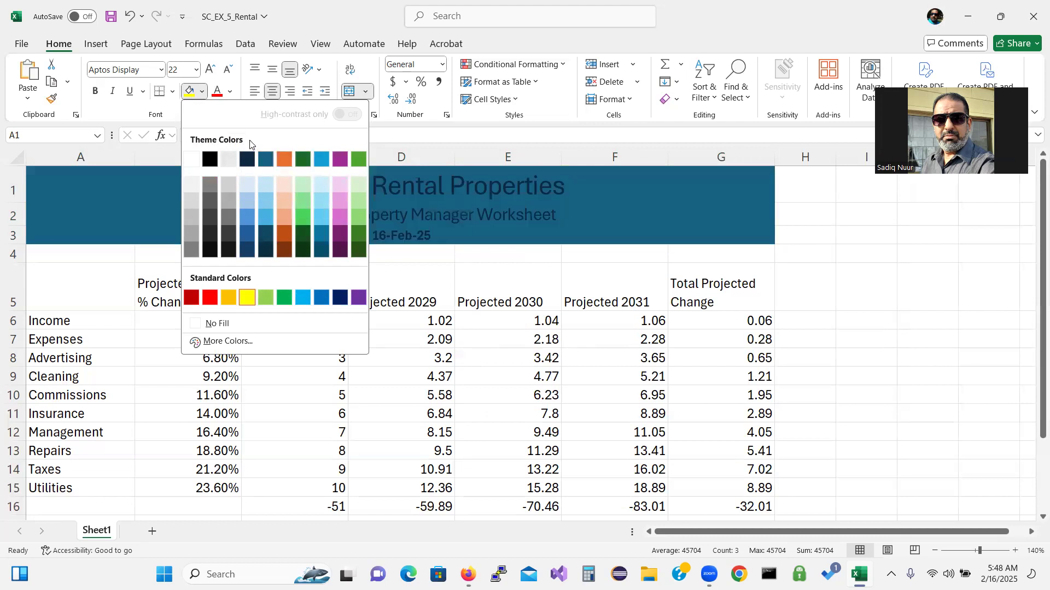
pyautogui.click(147, 47)
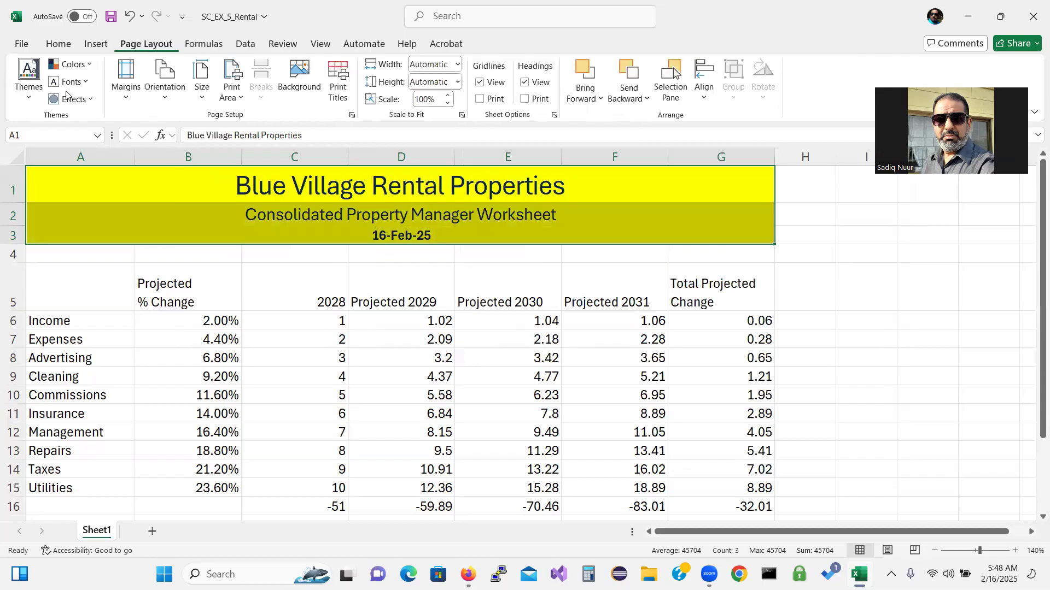
# Apply the Yellow theme colour scheme to the workbook
pyautogui.click(90, 64)
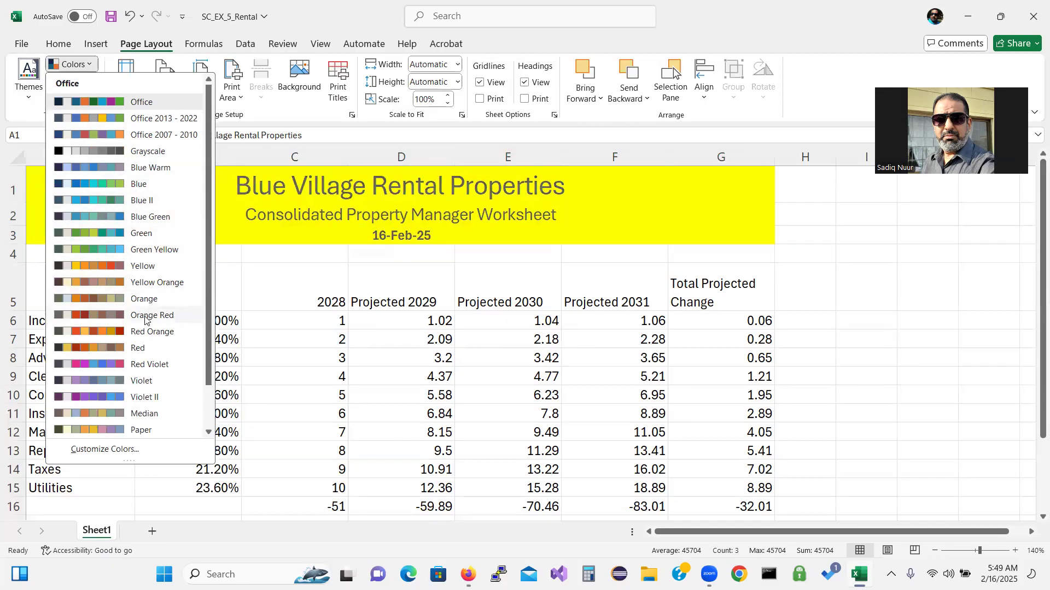
pyautogui.click(148, 267)
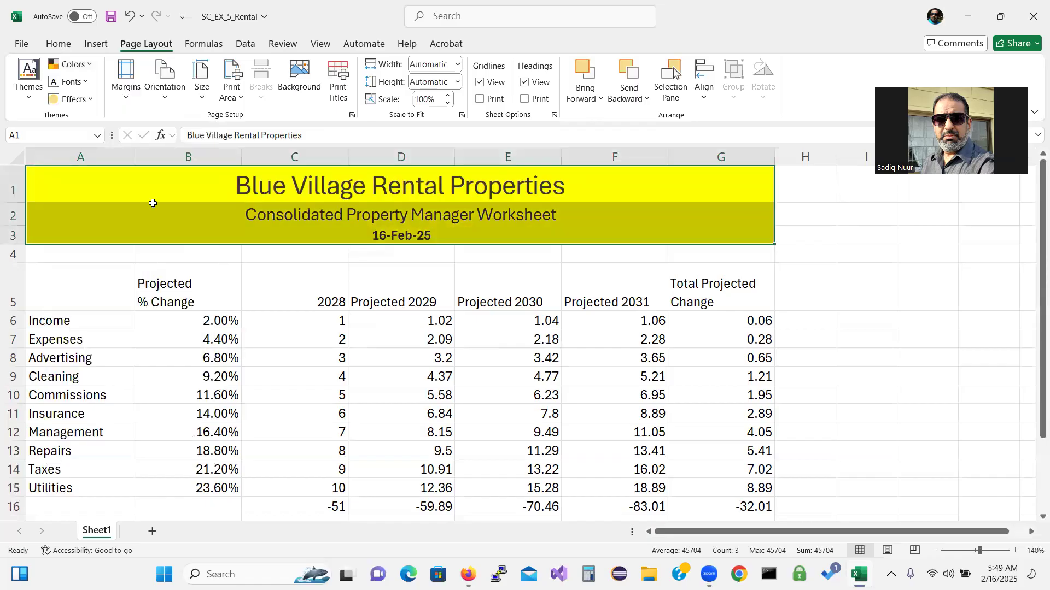
pyautogui.click(63, 47)
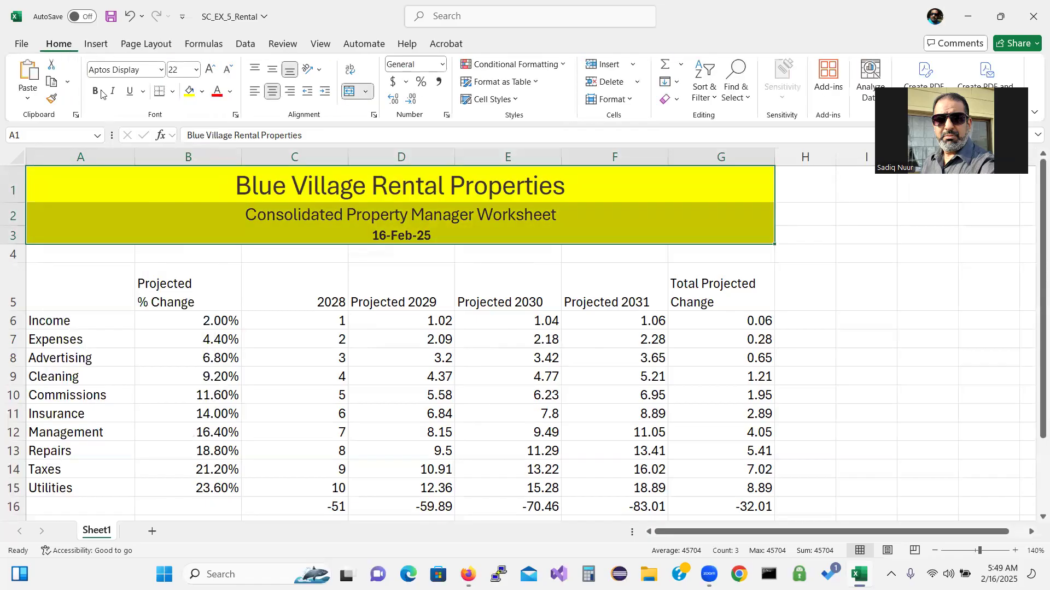
# Fill the title block A1:G3 with Gold, Accent 1, Lighter 80%
pyautogui.click(201, 93)
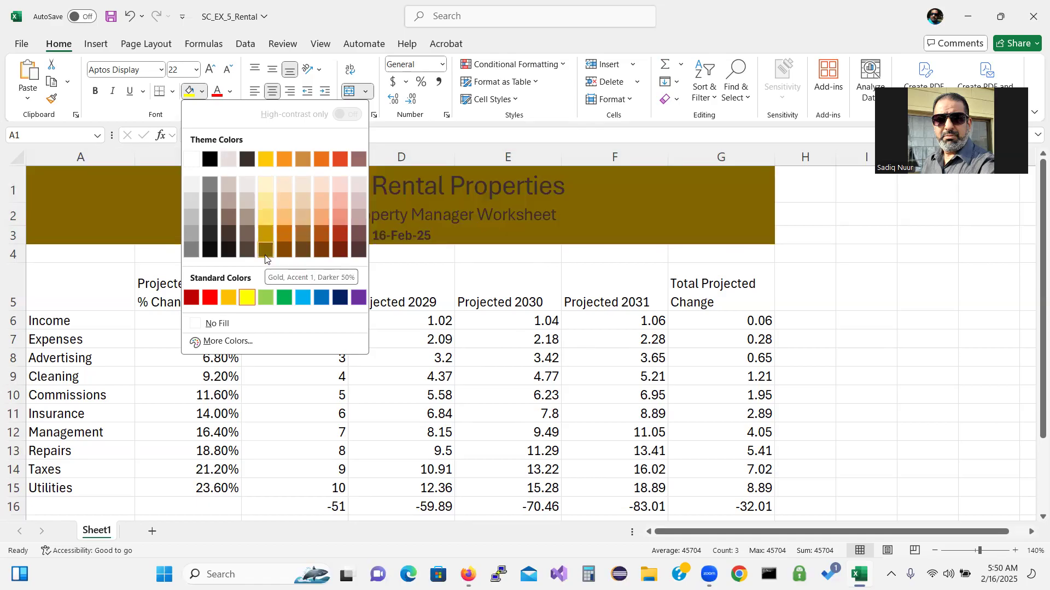
pyautogui.click(268, 202)
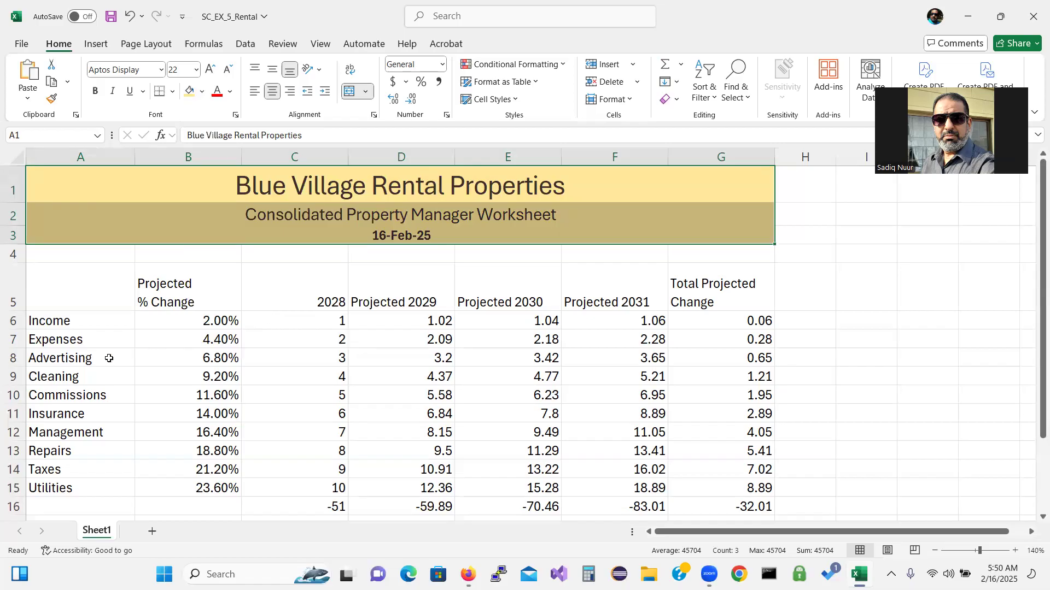
# Center the column headings in B5:G5
pyautogui.click(179, 287)
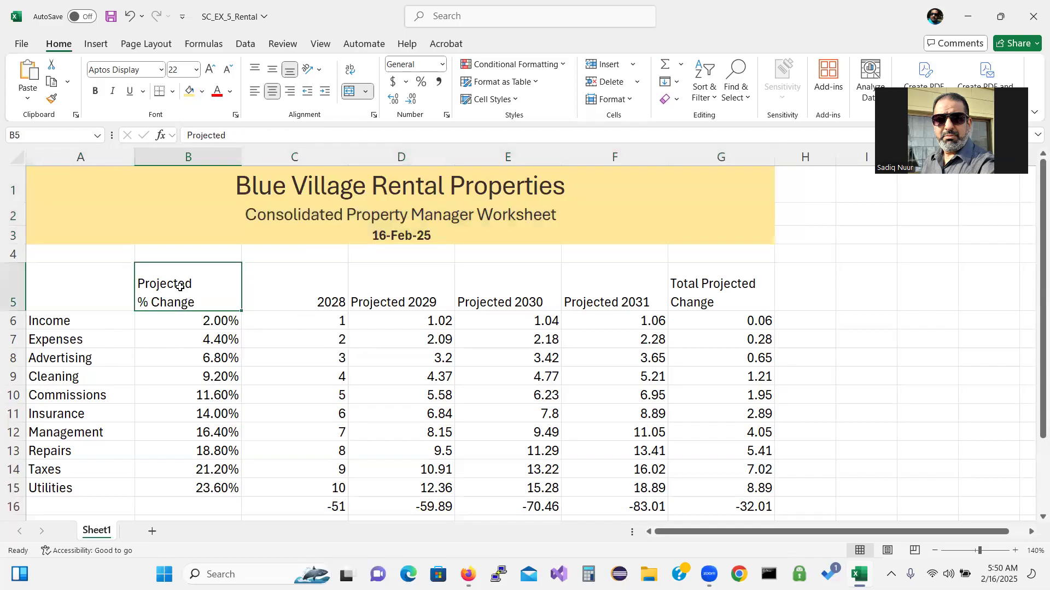
pyautogui.moveTo(180, 287); pyautogui.dragTo(690, 269)
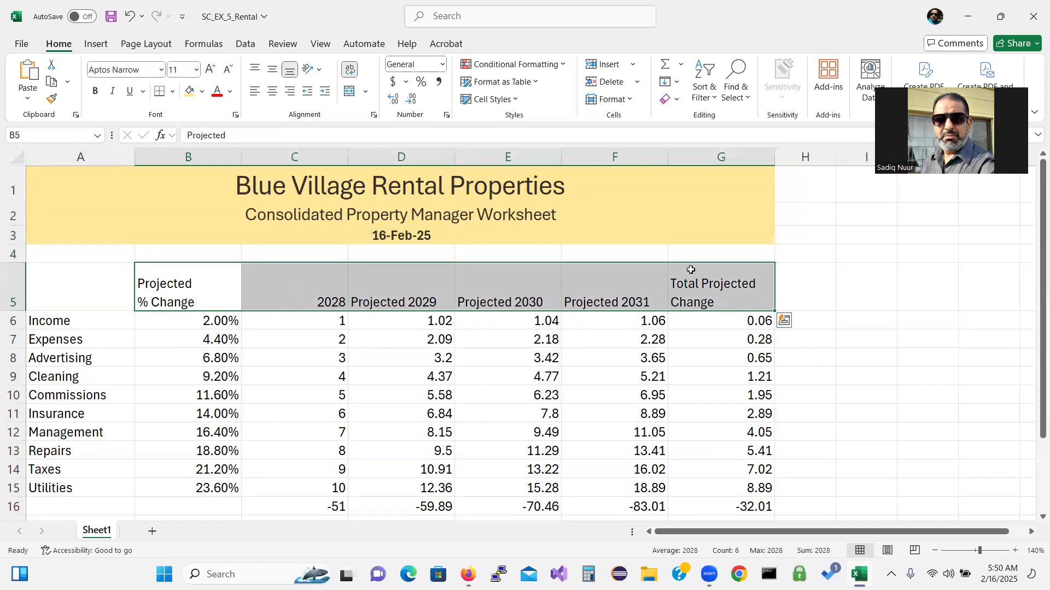
pyautogui.click(271, 92)
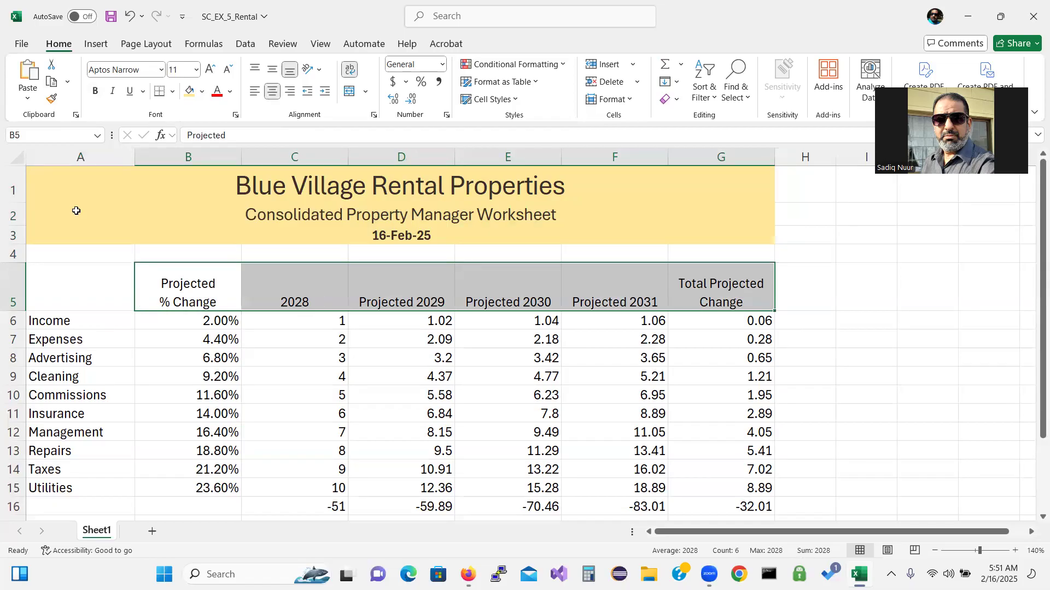
# Apply the Heading 3 cell style to the header row A5:G5
pyautogui.click(76, 285)
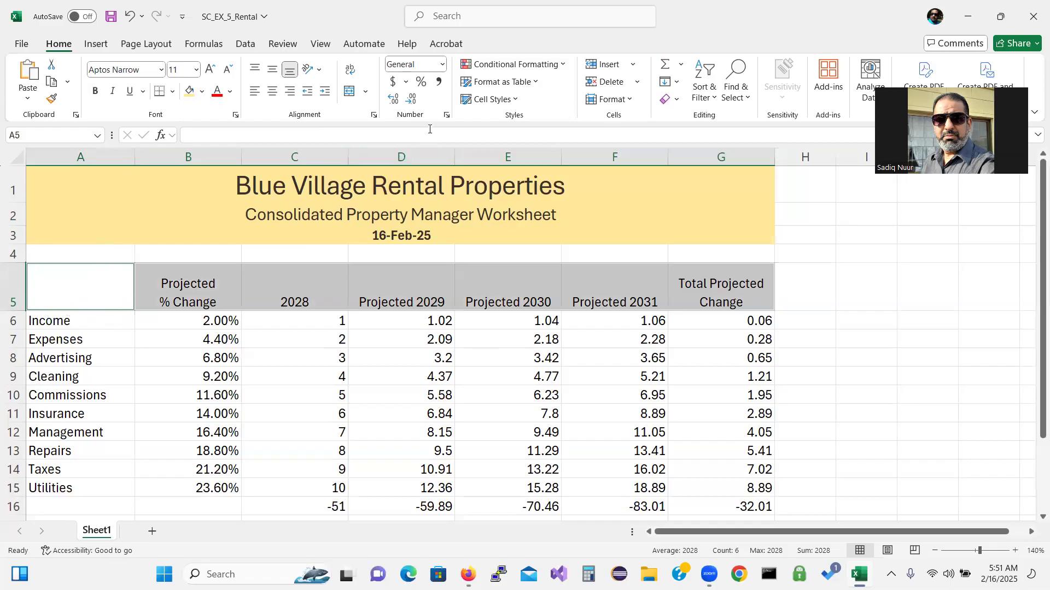
pyautogui.click(512, 100)
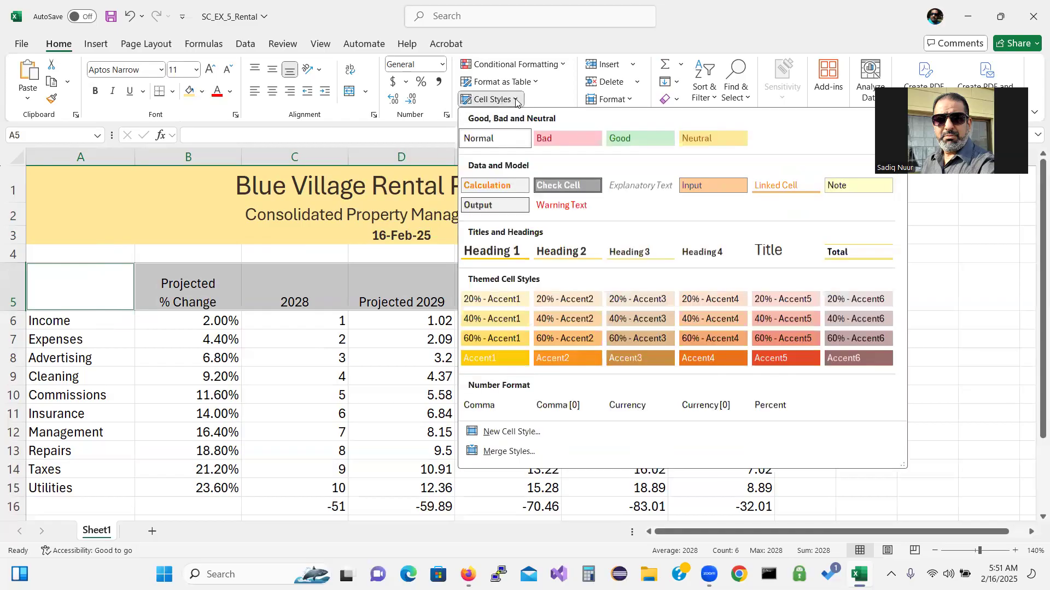
pyautogui.click(639, 252)
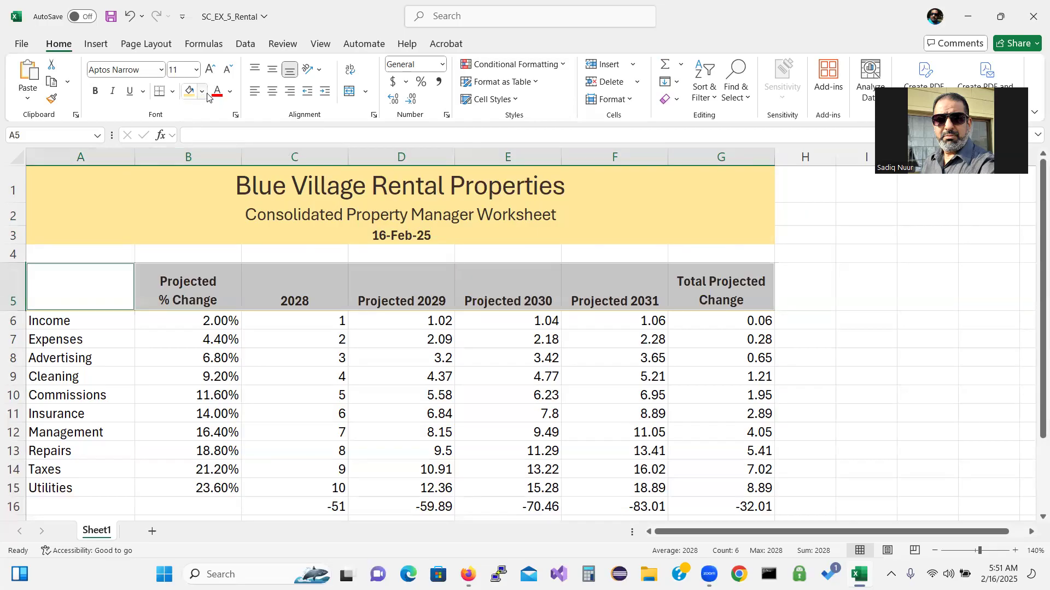
# Switch the theme colours to Yellow Orange, giving the title block a pale orange fill
pyautogui.click(146, 44)
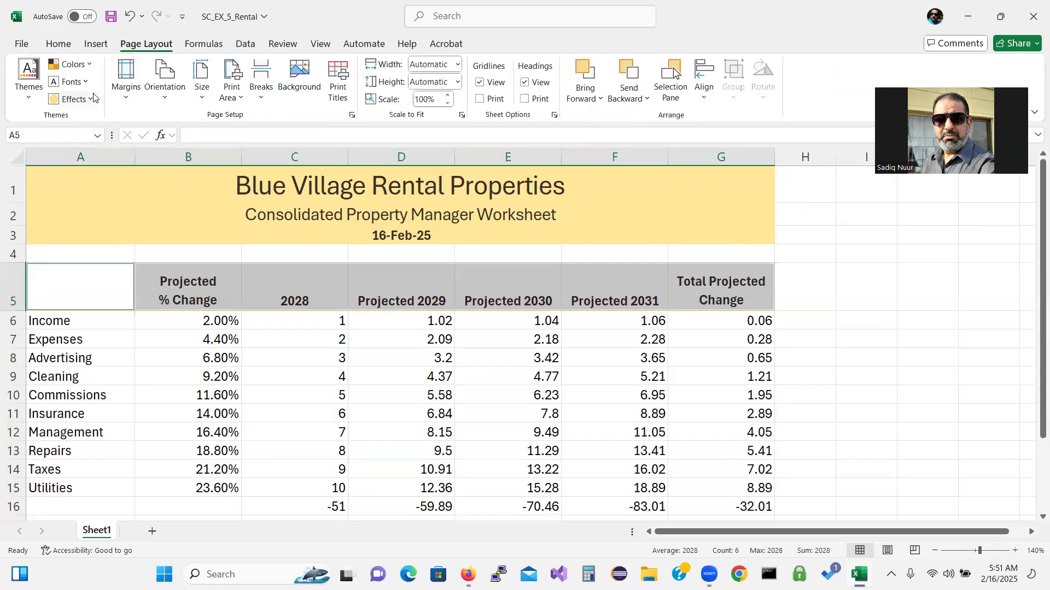
pyautogui.click(25, 107)
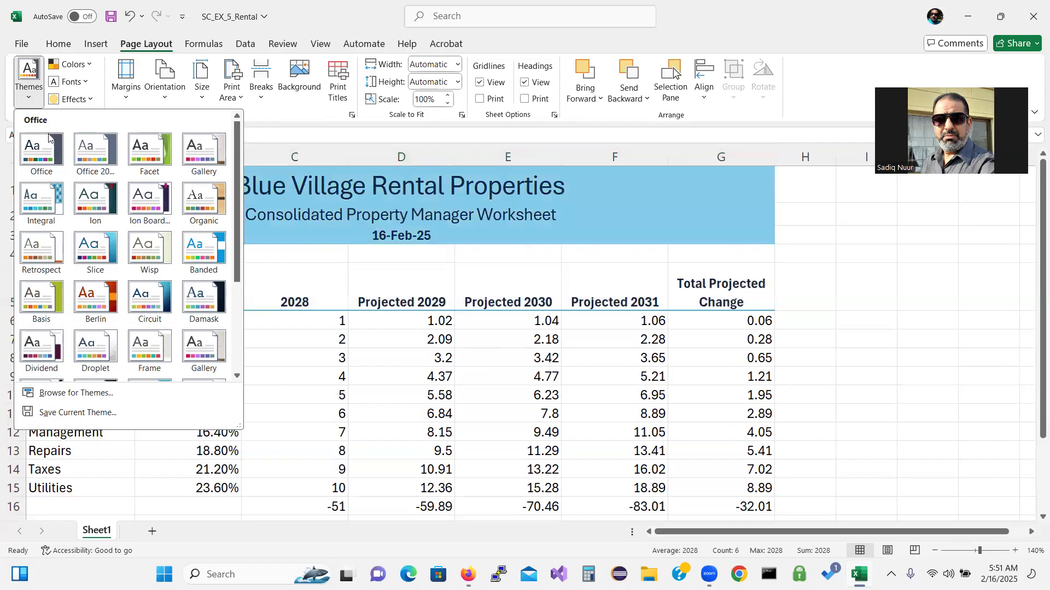
pyautogui.click(90, 67)
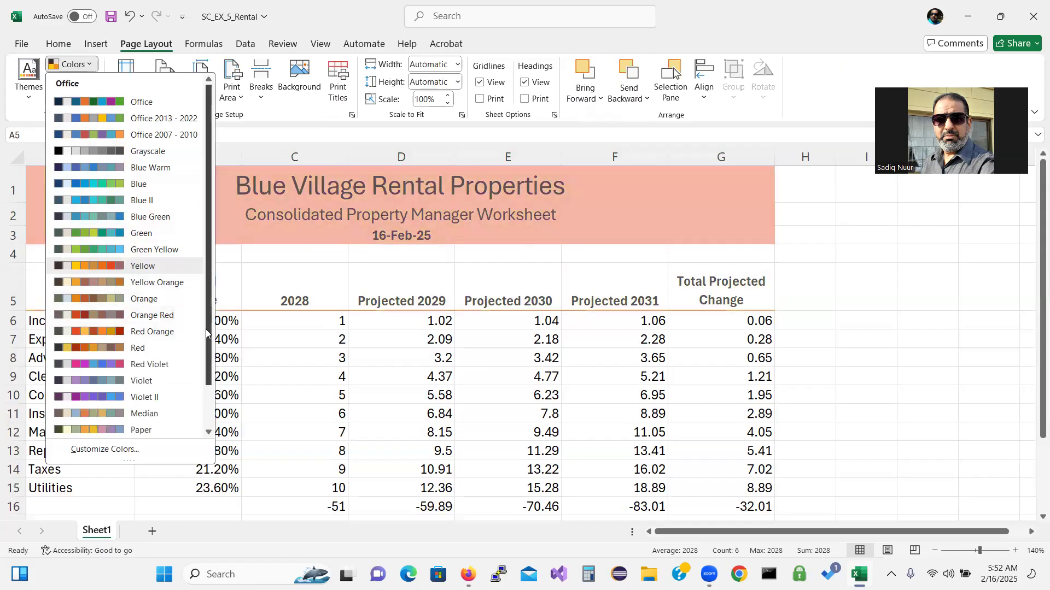
pyautogui.moveTo(209, 336)
pyautogui.mouseDown()
pyautogui.moveTo(204, 372)
pyautogui.moveTo(201, 342)
pyautogui.mouseUp()
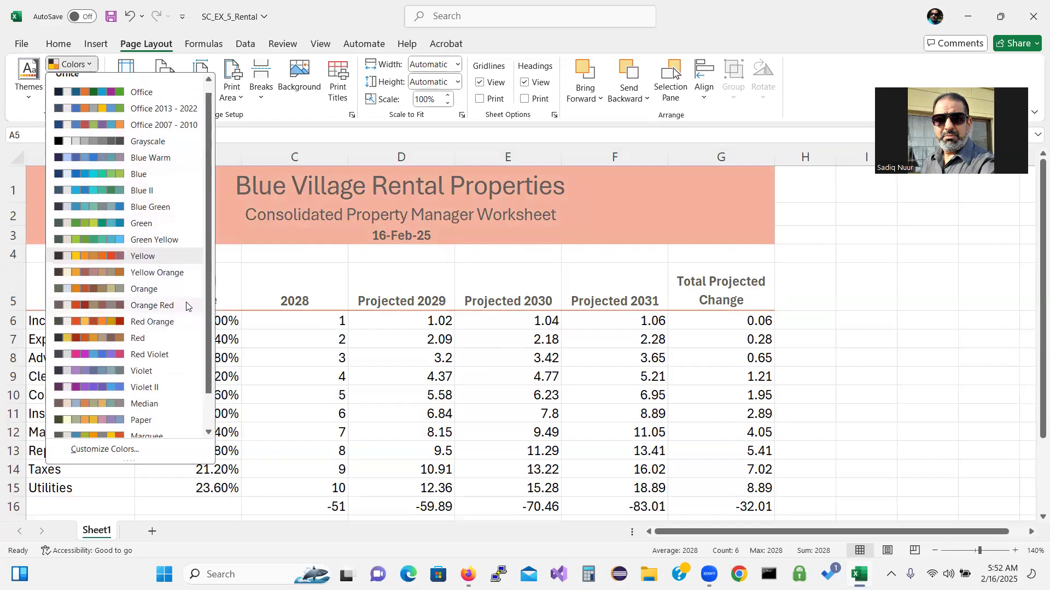
pyautogui.click(155, 273)
pyautogui.click(210, 257)
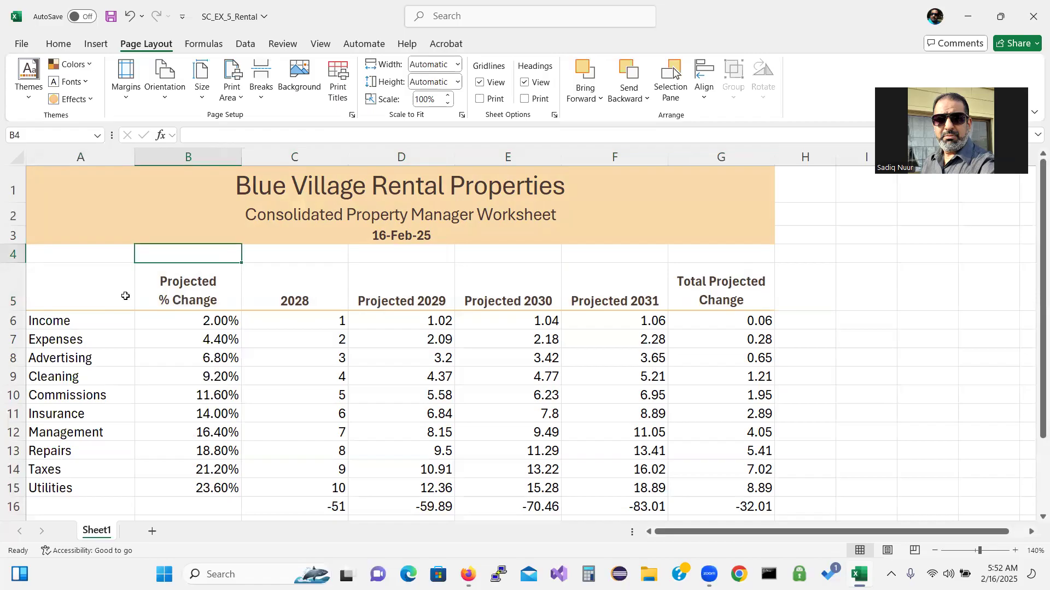
# Make the Income and Expenses labels in A6:A7 bold
pyautogui.click(57, 326)
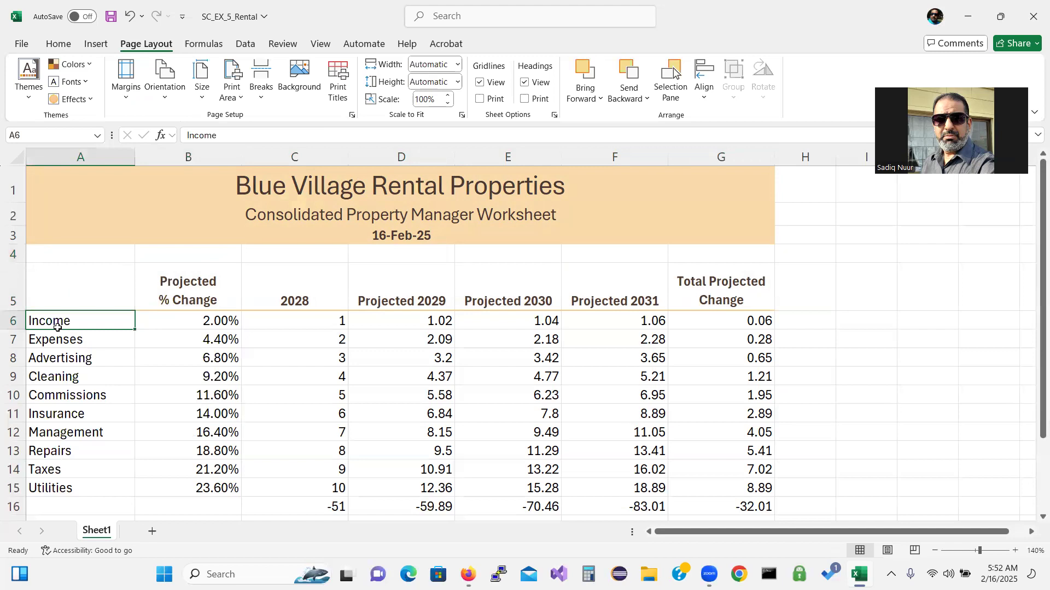
pyautogui.moveTo(57, 327); pyautogui.dragTo(92, 343)
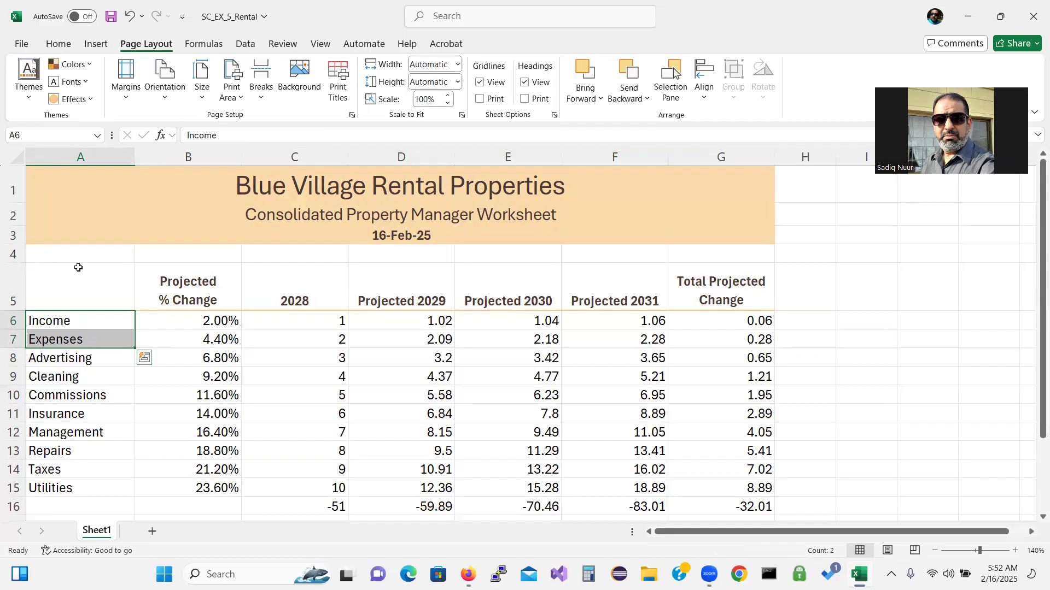
pyautogui.click(49, 44)
pyautogui.click(96, 93)
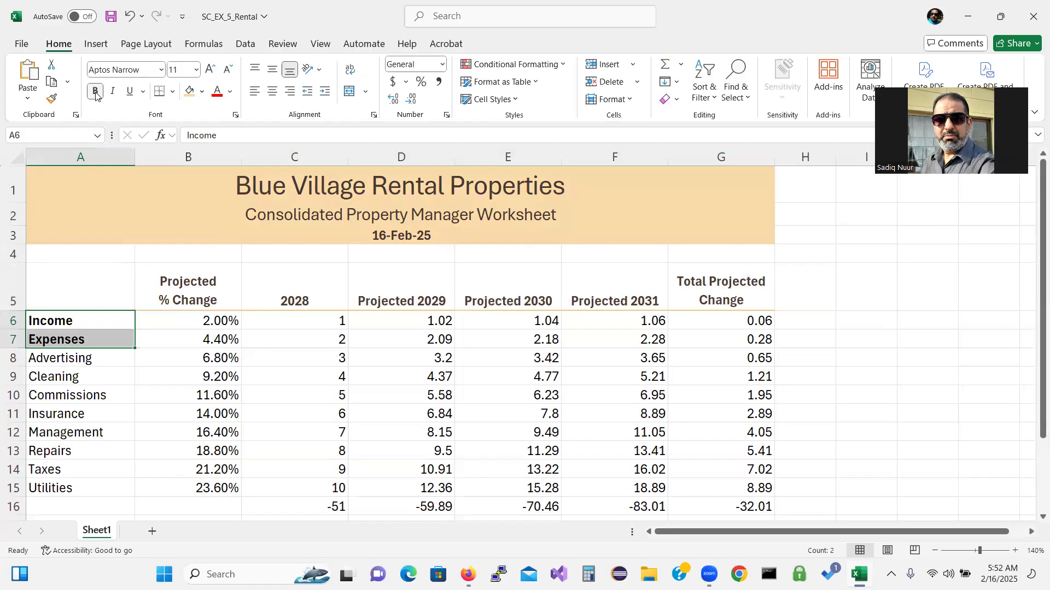
# Indent the expense category labels in A8:A15
pyautogui.moveTo(75, 358); pyautogui.dragTo(75, 487)
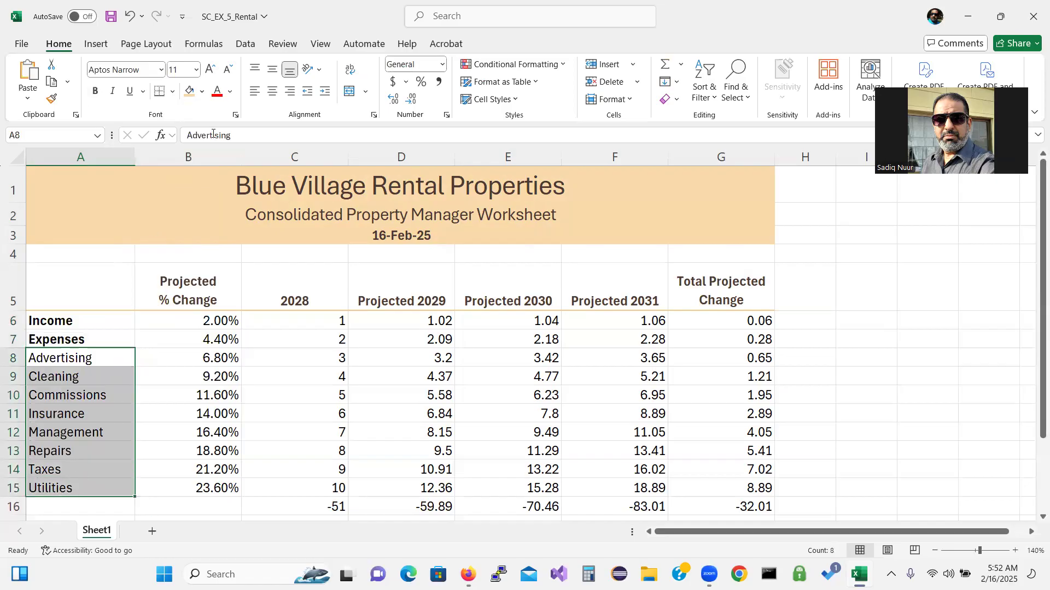
pyautogui.click(324, 93)
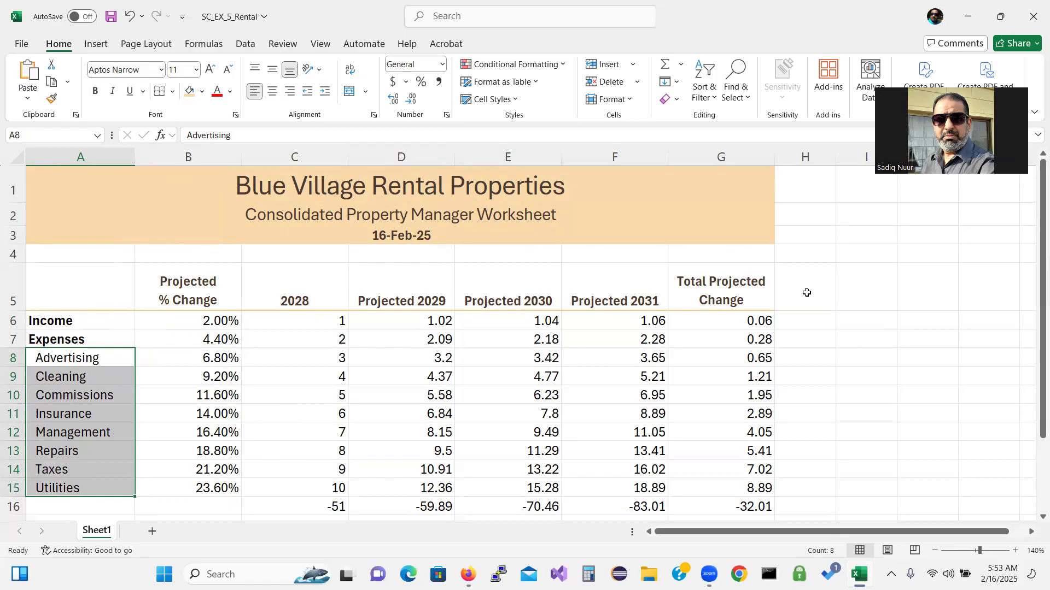
pyautogui.moveTo(1035, 334); pyautogui.dragTo(1034, 362)
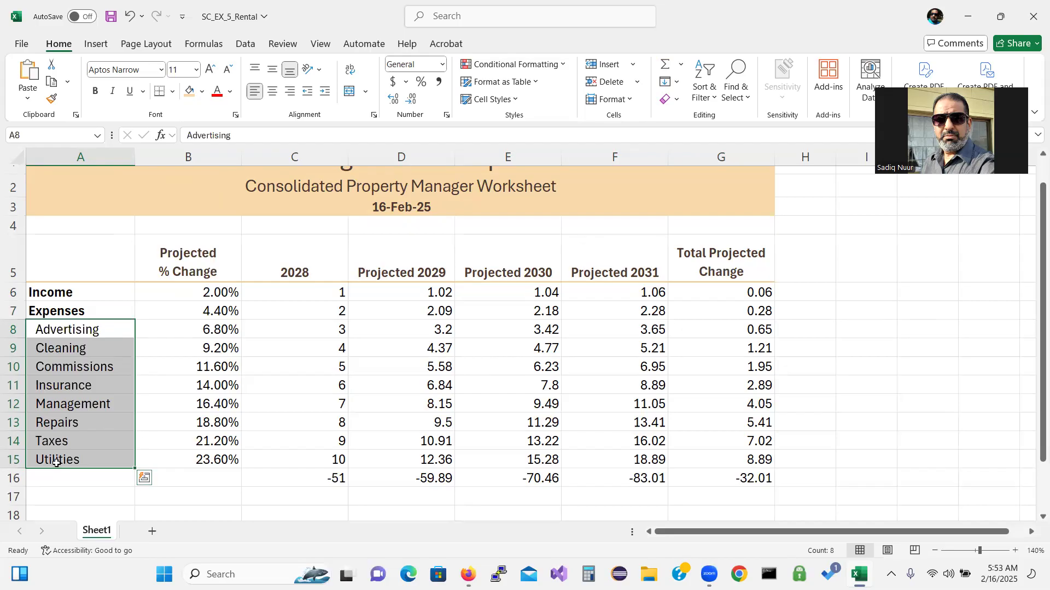
# Apply the Total cell style to row 16's totals, -51 through -32.01
pyautogui.moveTo(58, 477); pyautogui.dragTo(718, 476)
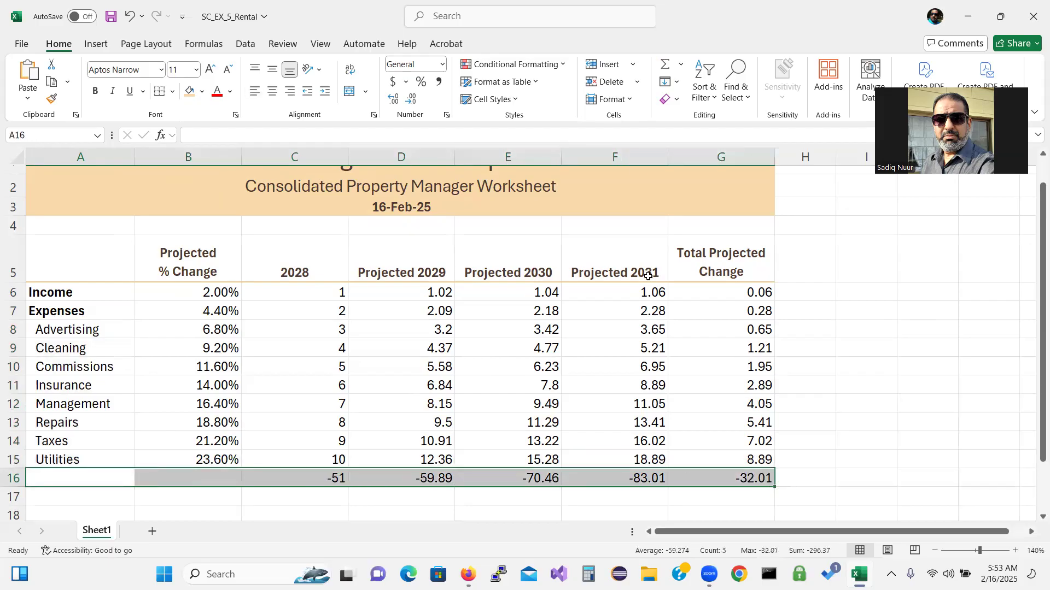
pyautogui.click(516, 99)
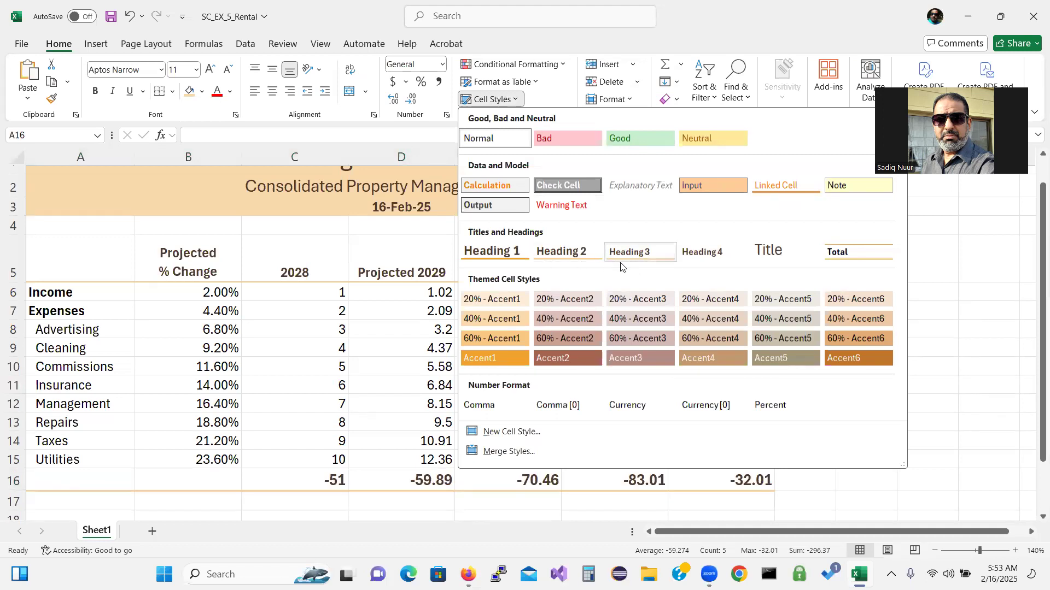
pyautogui.click(850, 255)
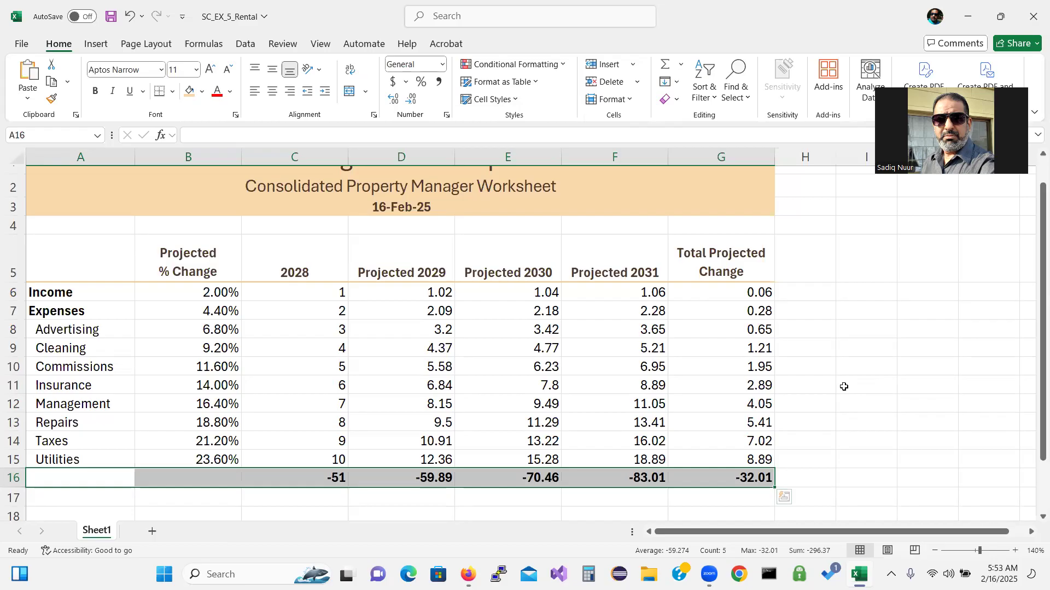
pyautogui.moveTo(1033, 386); pyautogui.dragTo(1033, 344)
pyautogui.click(883, 427)
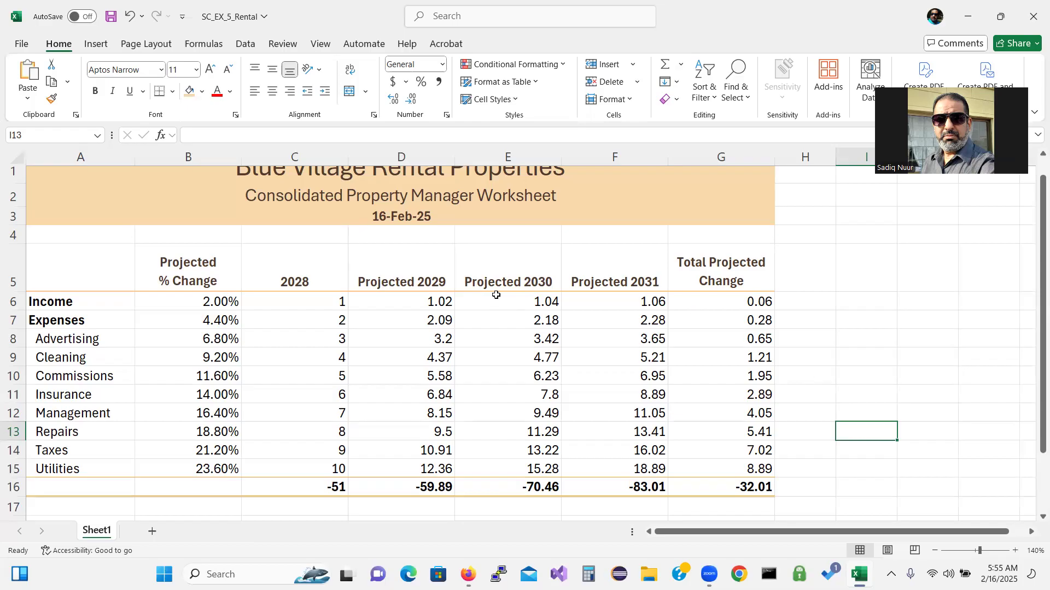
# Try the Office theme colour scheme and inspect the resulting fill colours
pyautogui.click(145, 46)
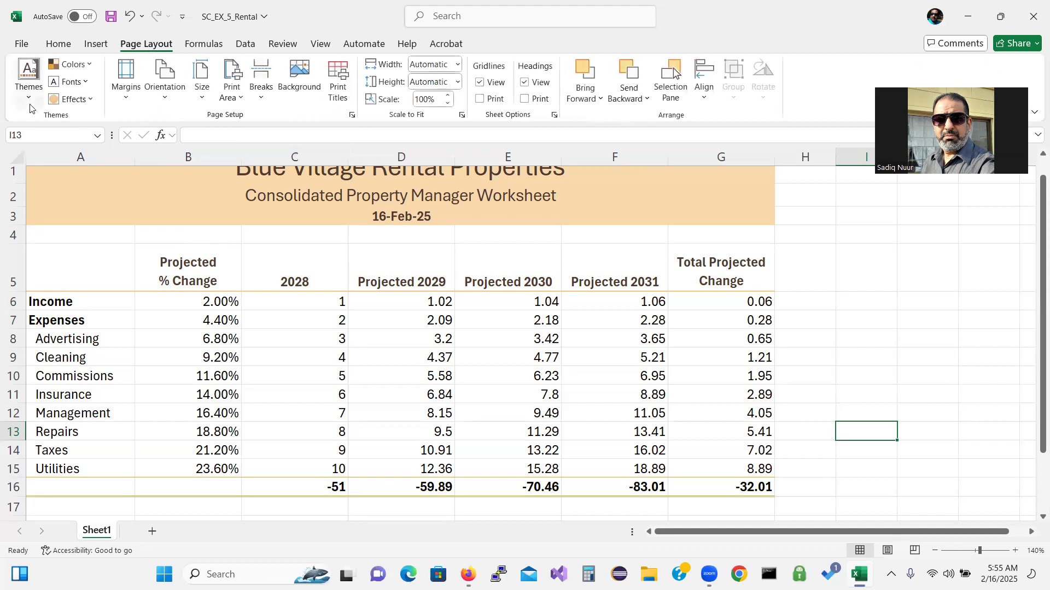
pyautogui.click(88, 65)
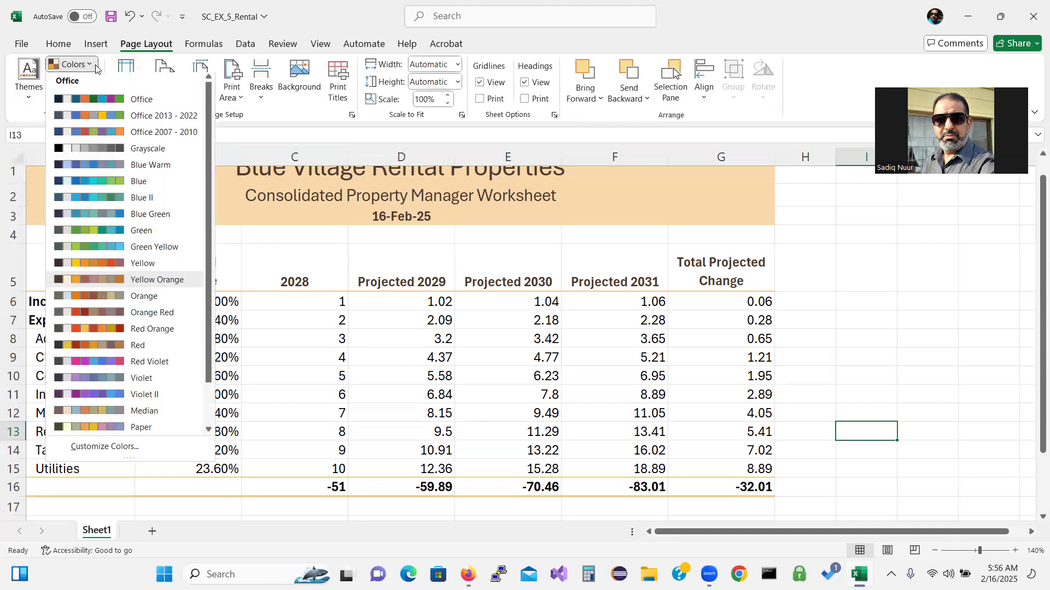
pyautogui.click(105, 105)
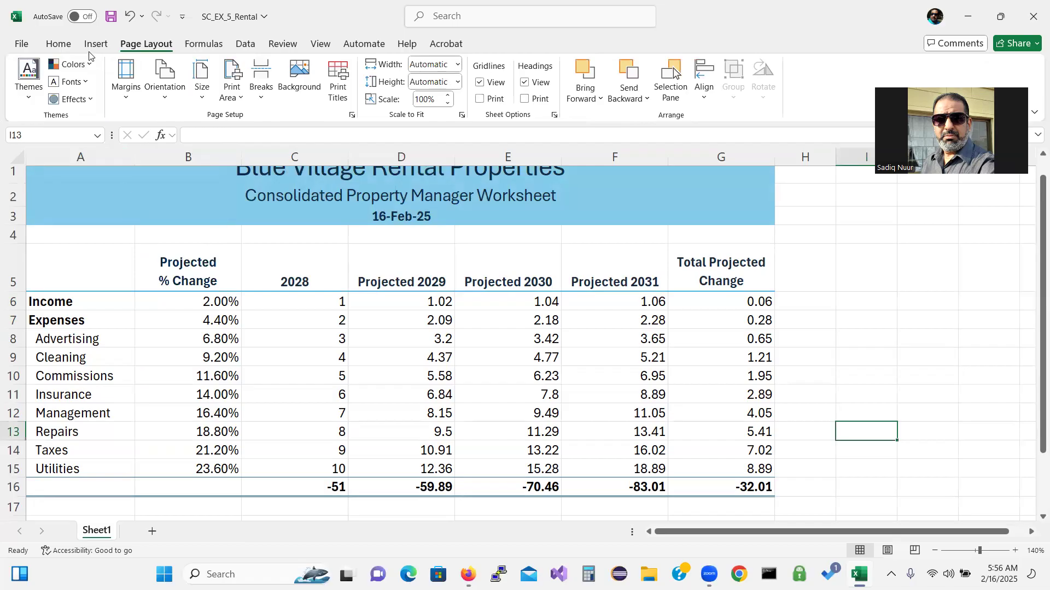
pyautogui.click(59, 45)
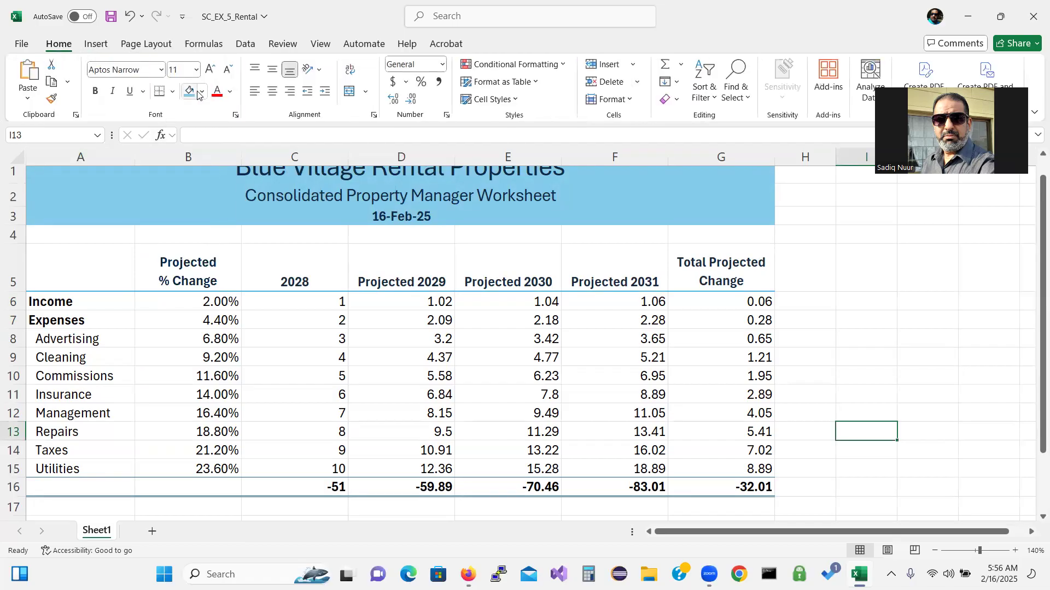
pyautogui.click(202, 94)
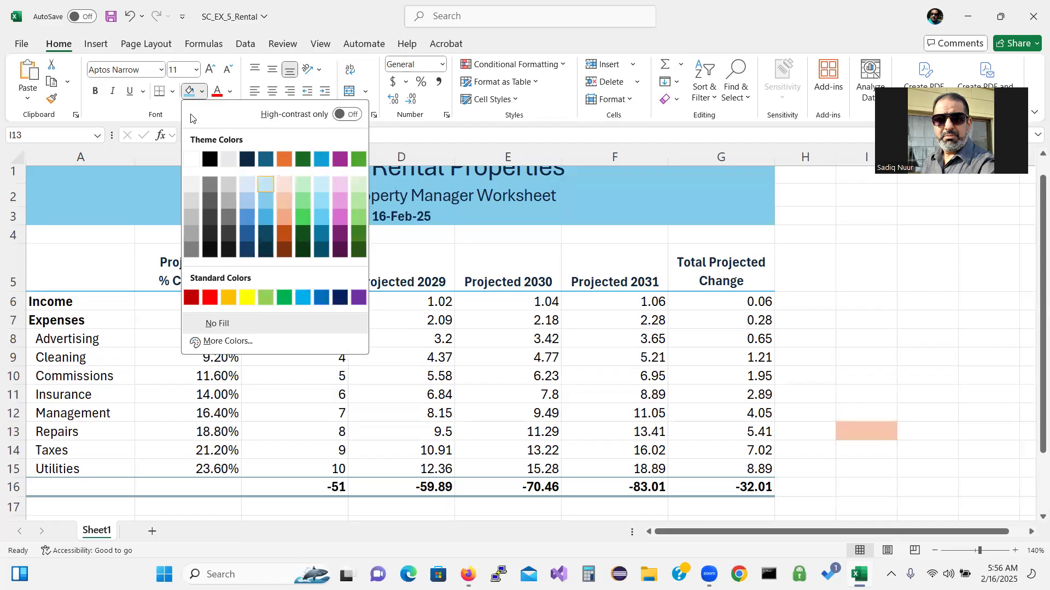
pyautogui.click(105, 186)
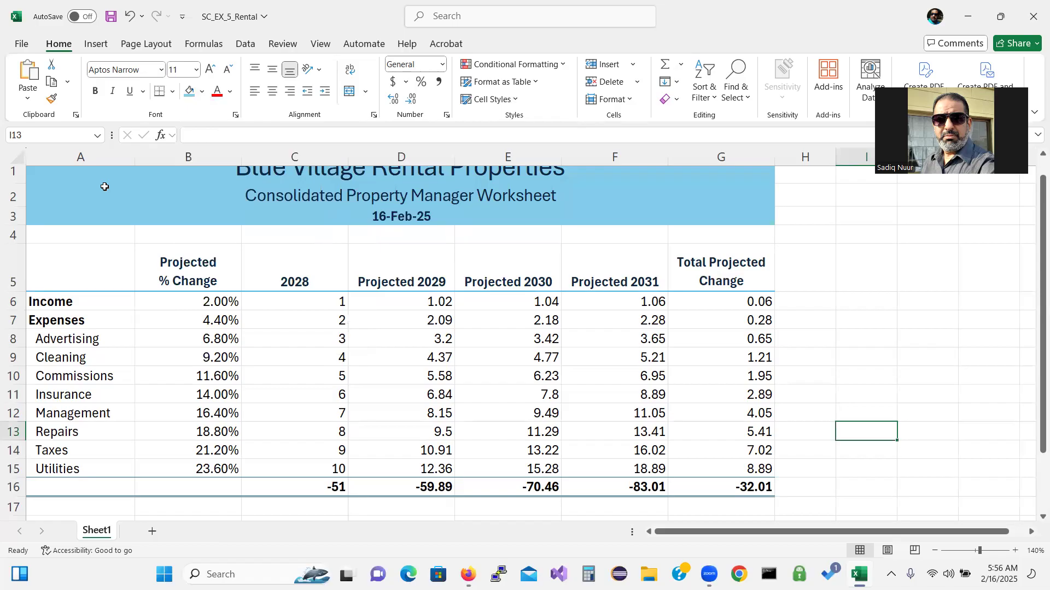
# Settle on the Office 2013 - 2022 colour scheme, turning the title banner blue-grey
pyautogui.click(146, 44)
pyautogui.click(80, 68)
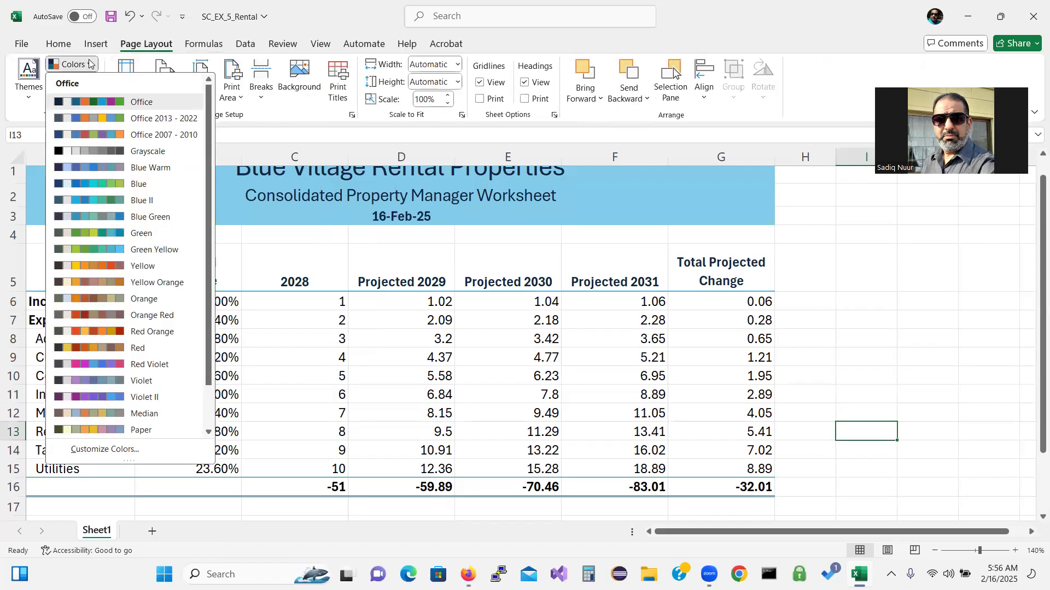
pyautogui.click(100, 119)
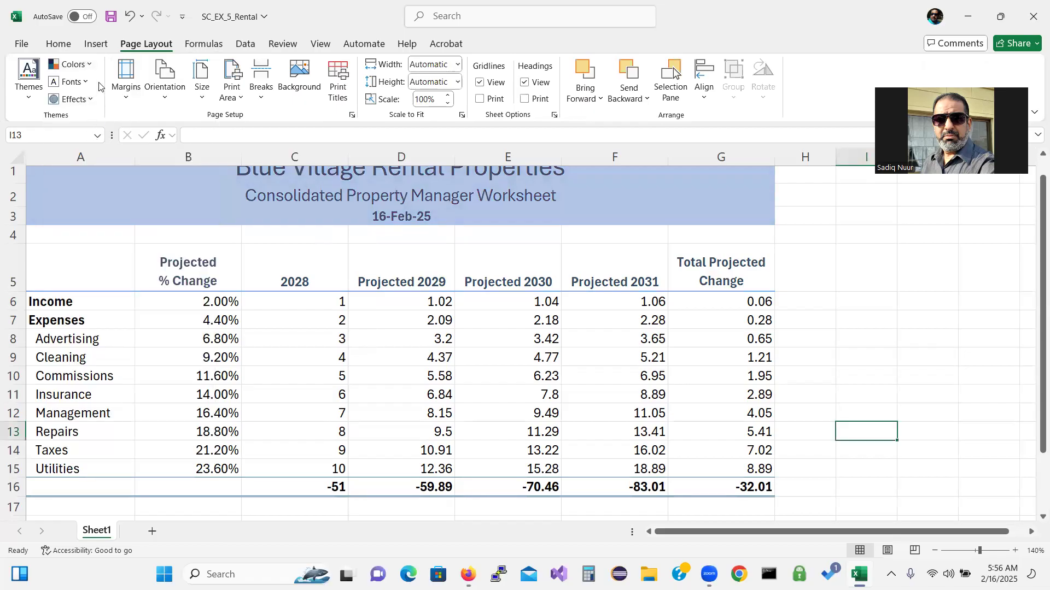
pyautogui.click(67, 47)
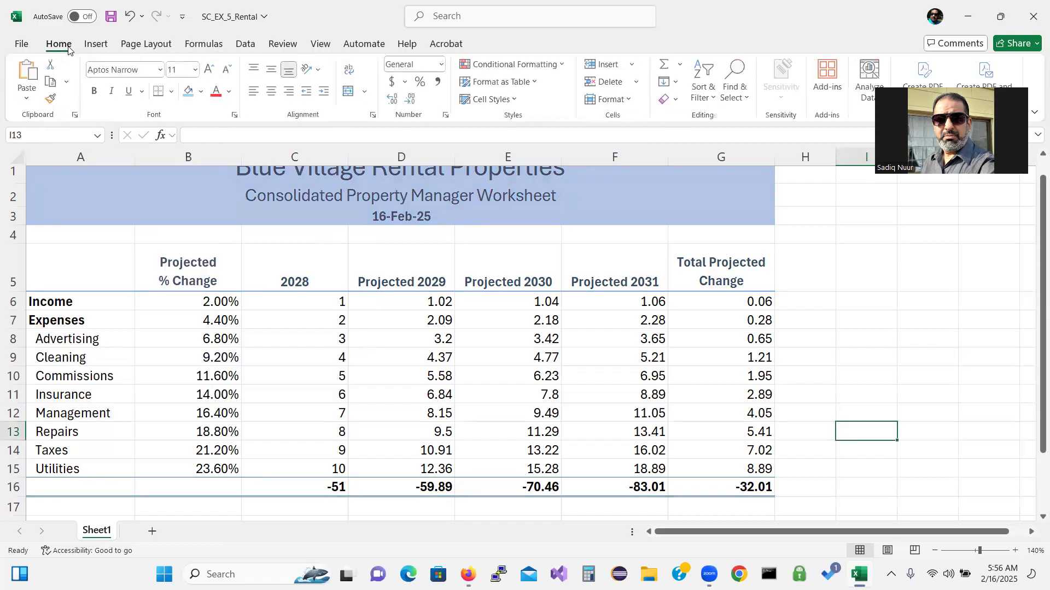
pyautogui.click(201, 93)
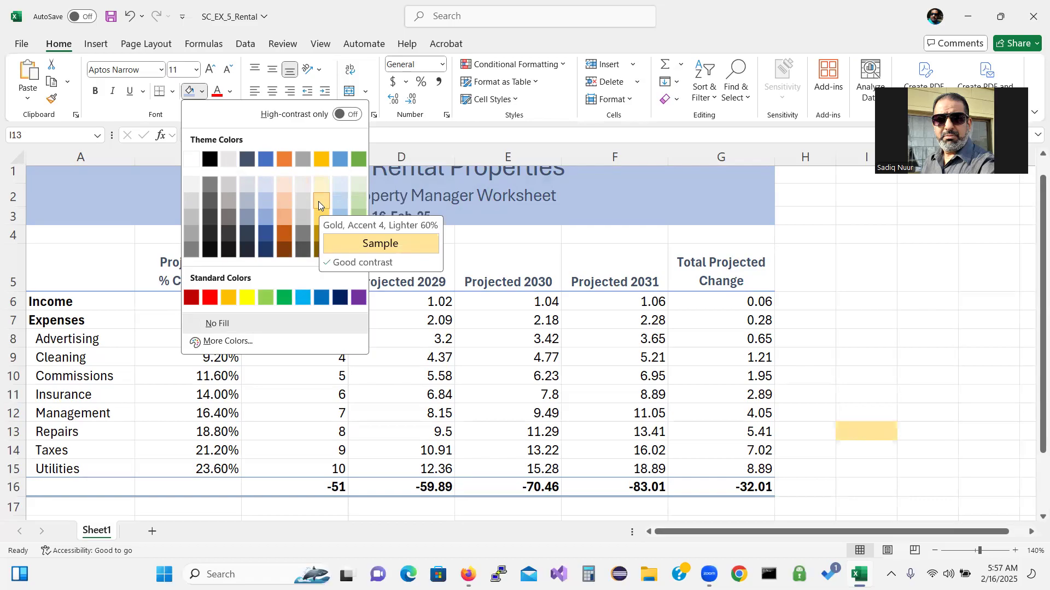
pyautogui.click(428, 198)
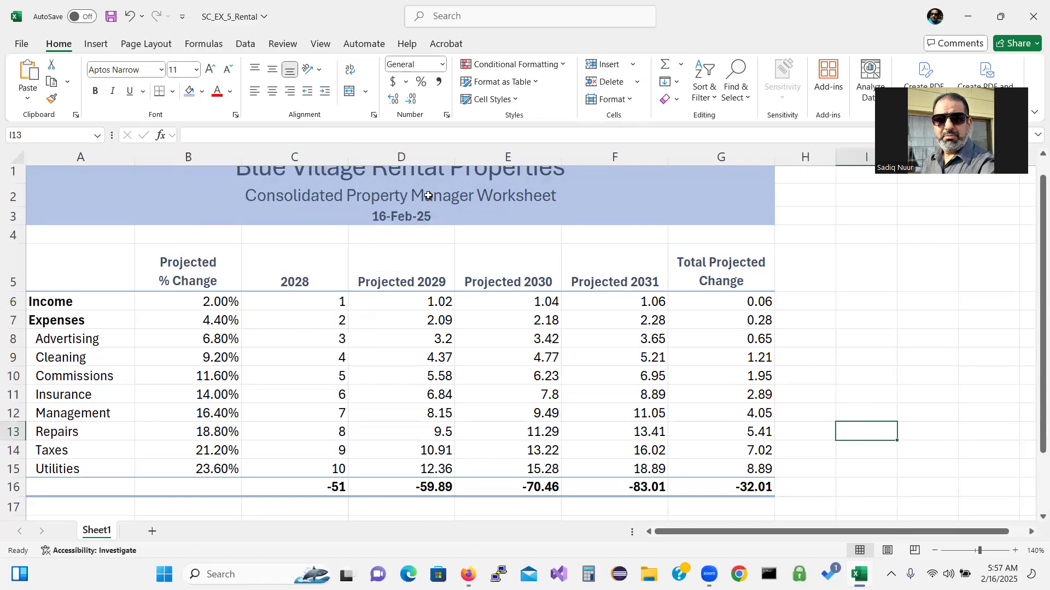
pyautogui.click(201, 94)
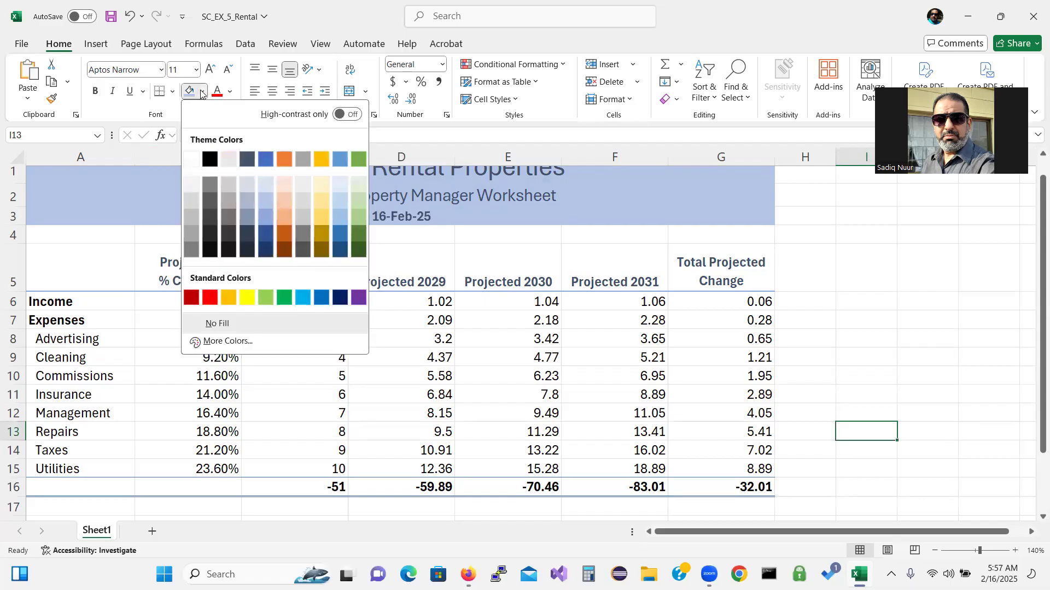
pyautogui.click(175, 113)
pyautogui.click(146, 43)
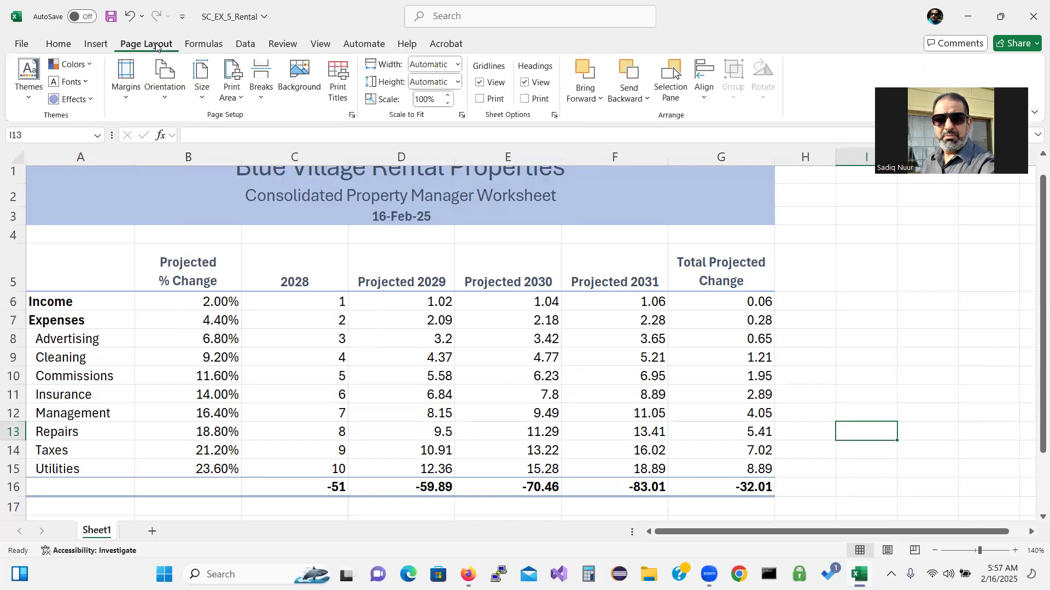
pyautogui.click(90, 64)
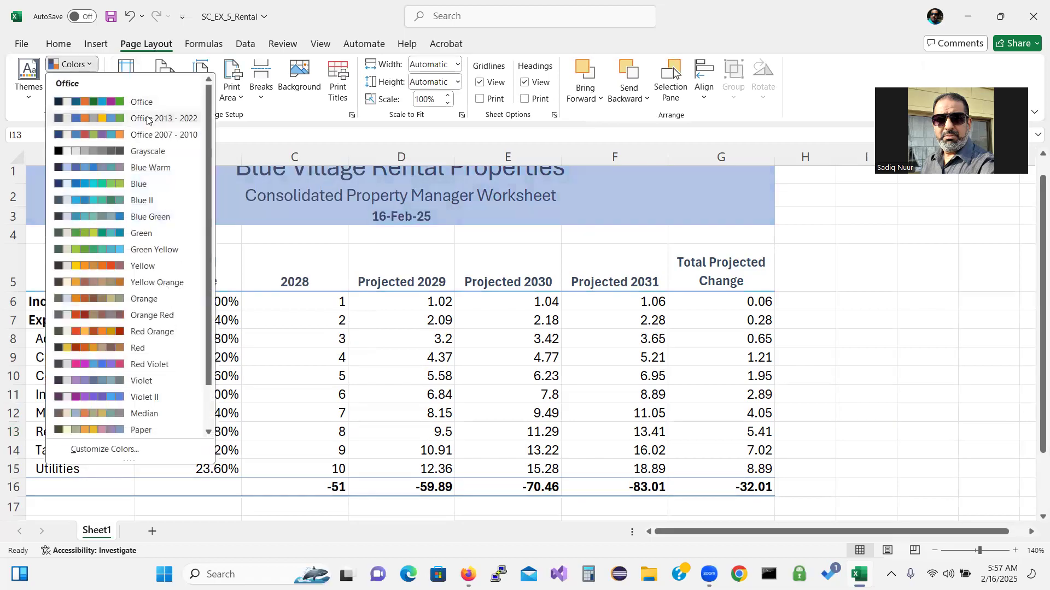
pyautogui.click(185, 119)
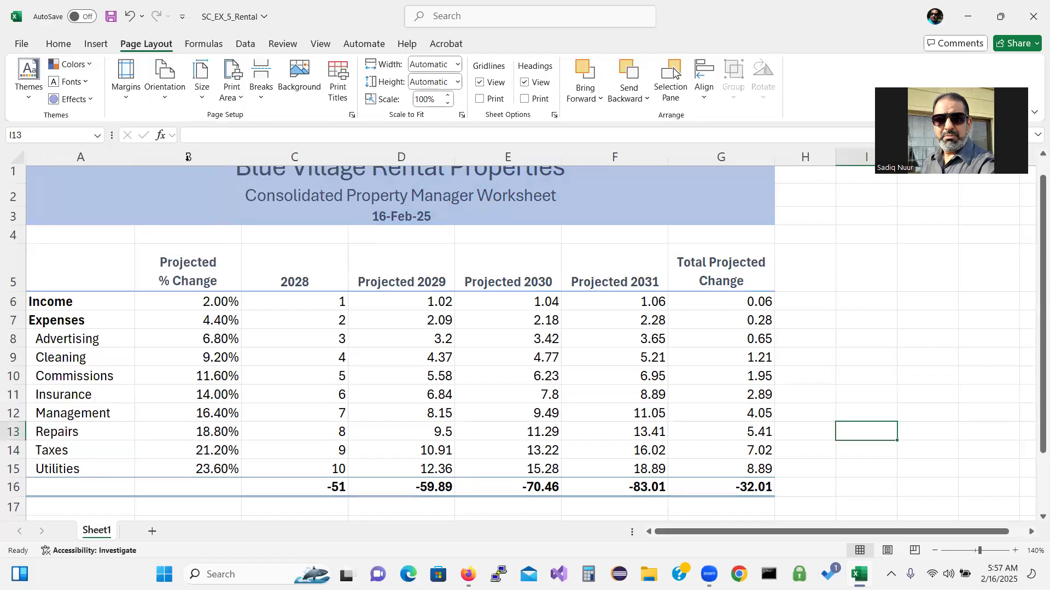
# Fill the title block A1:G3 with Gold, Accent 4, Lighter 60%
pyautogui.click(143, 182)
pyautogui.doubleClick(142, 182)
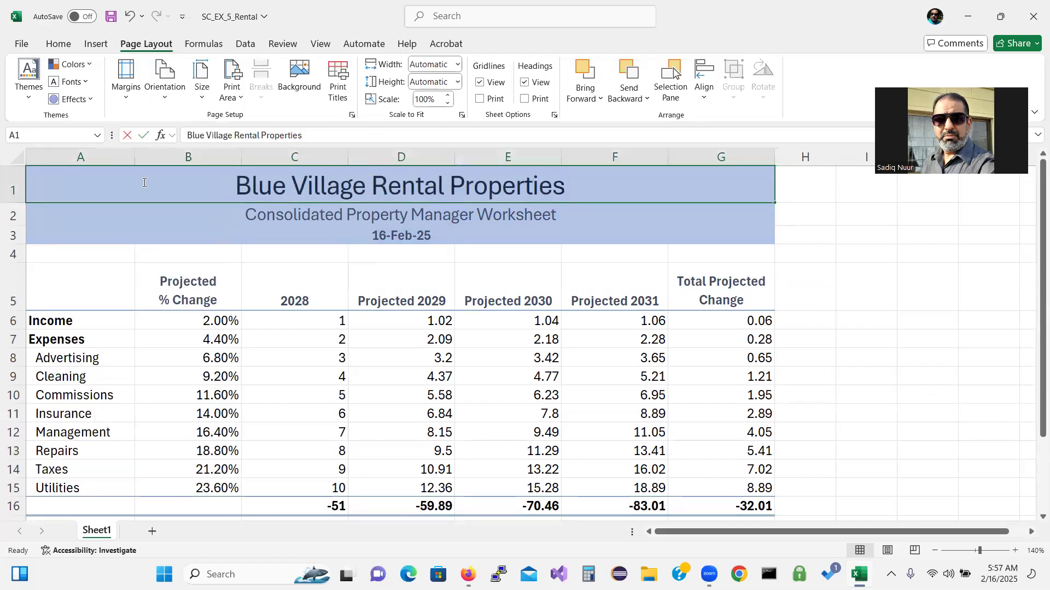
pyautogui.click(131, 218)
pyautogui.moveTo(110, 178); pyautogui.dragTo(112, 232)
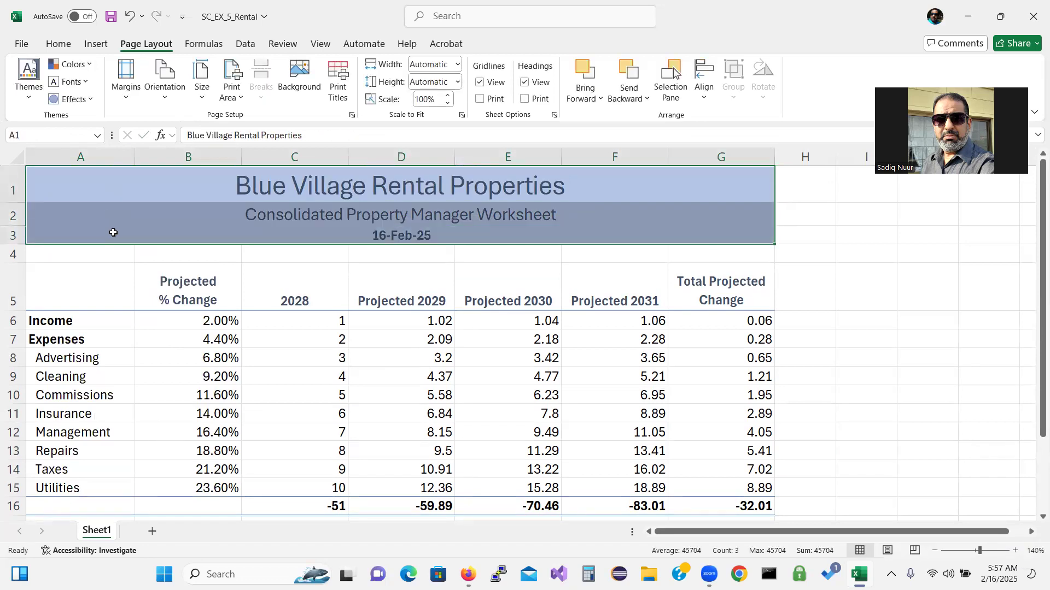
pyautogui.click(58, 44)
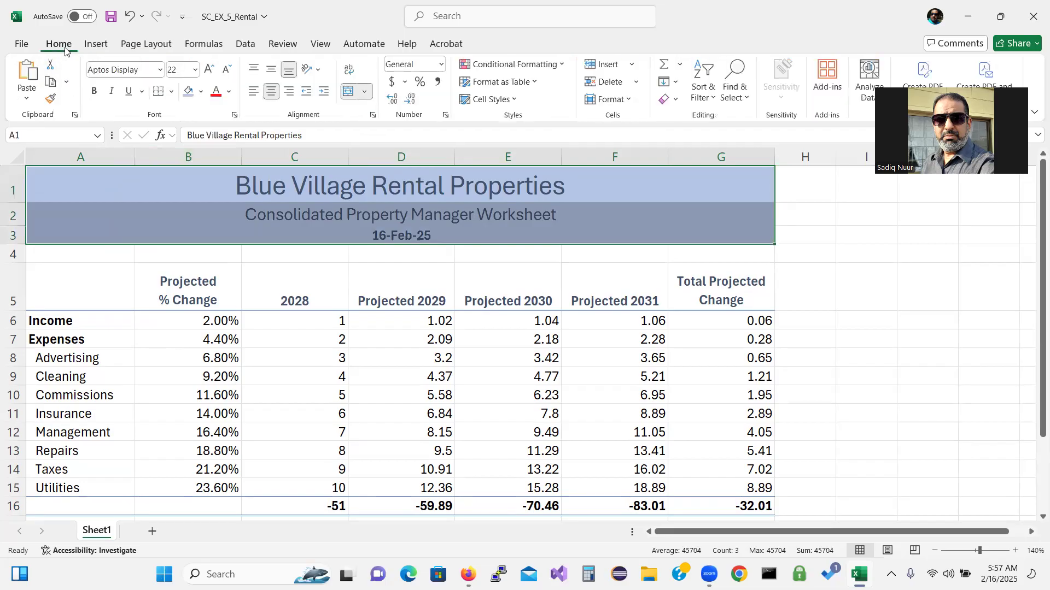
pyautogui.click(202, 92)
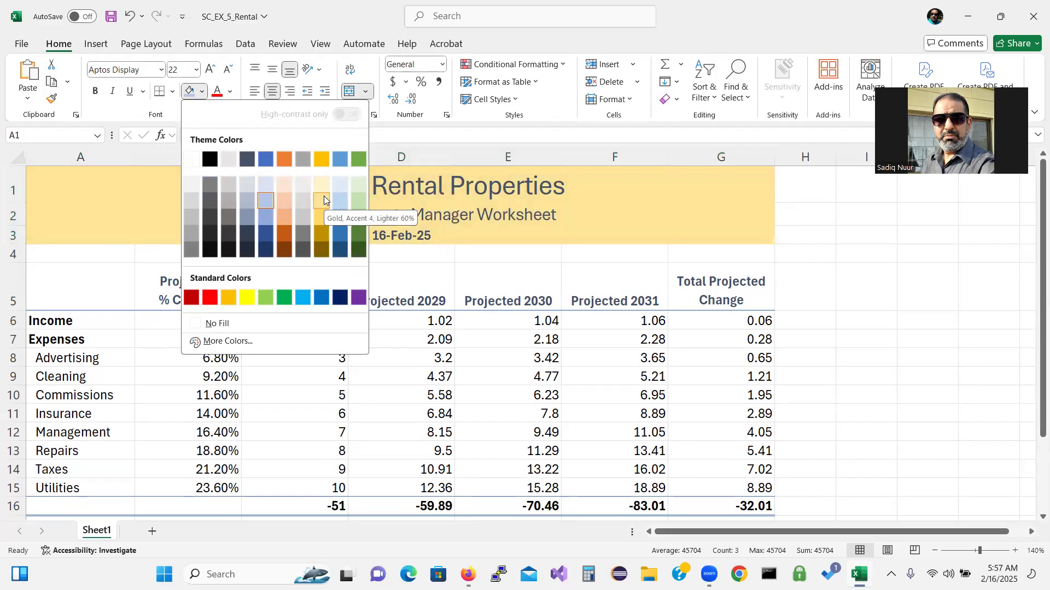
pyautogui.click(324, 200)
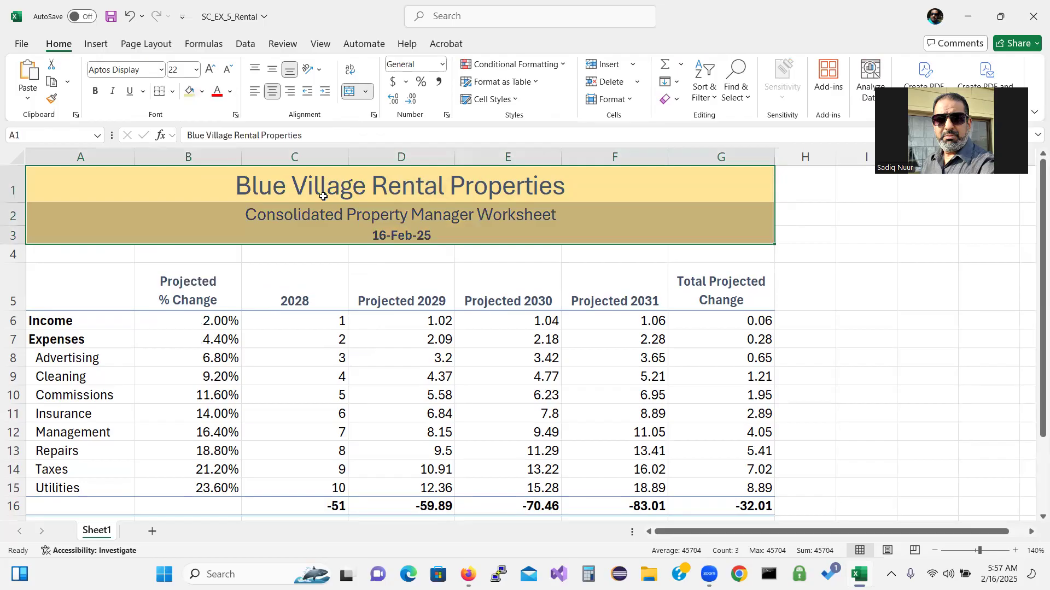
pyautogui.click(797, 356)
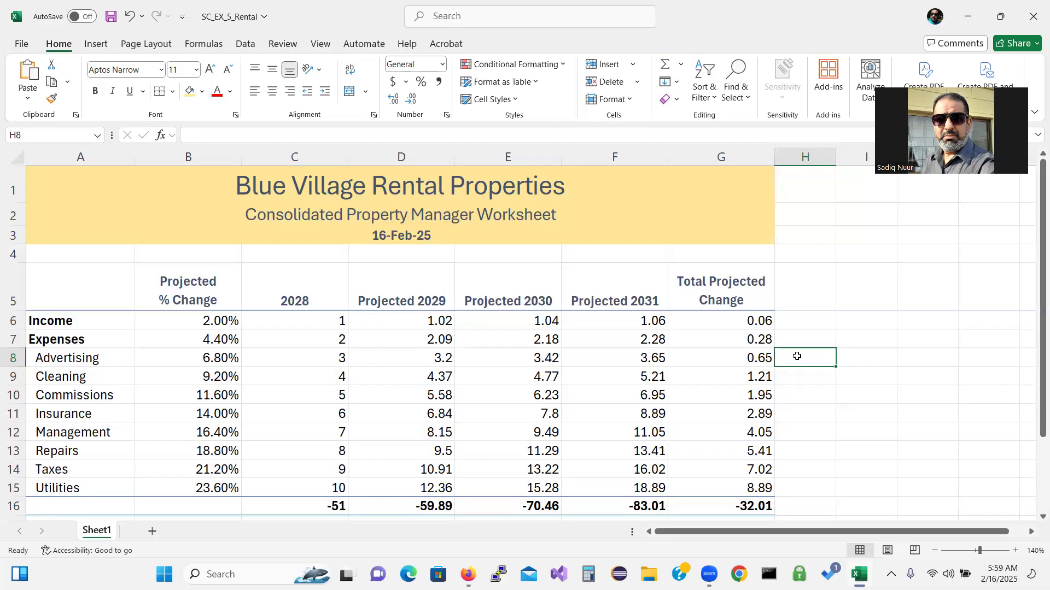
# Select the Income values C6:G6 plus the expense projections and totals C8:G16
pyautogui.click(305, 295)
pyautogui.click(305, 323)
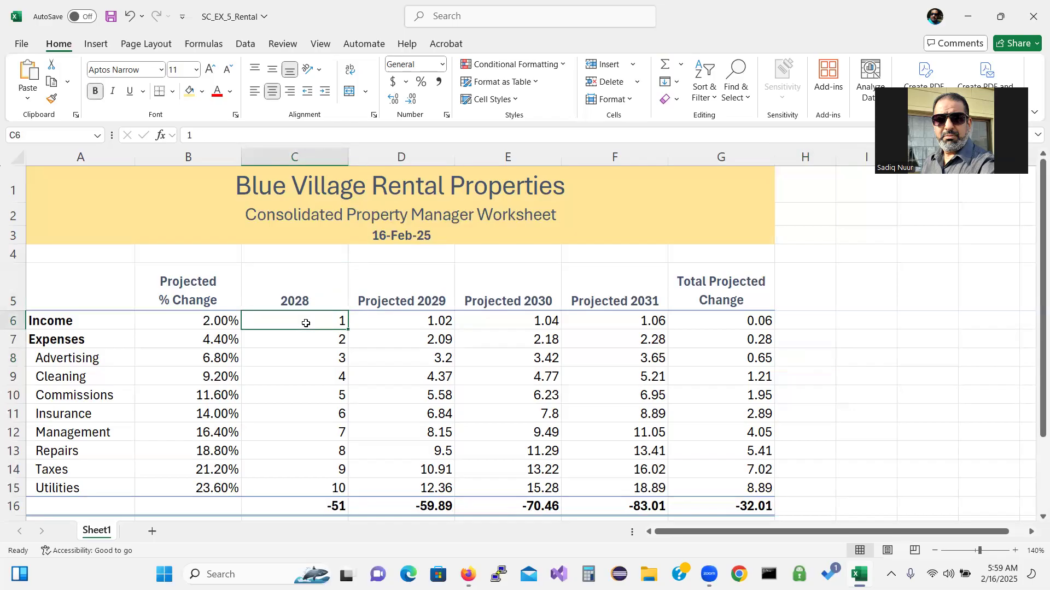
pyautogui.moveTo(306, 323); pyautogui.dragTo(714, 328)
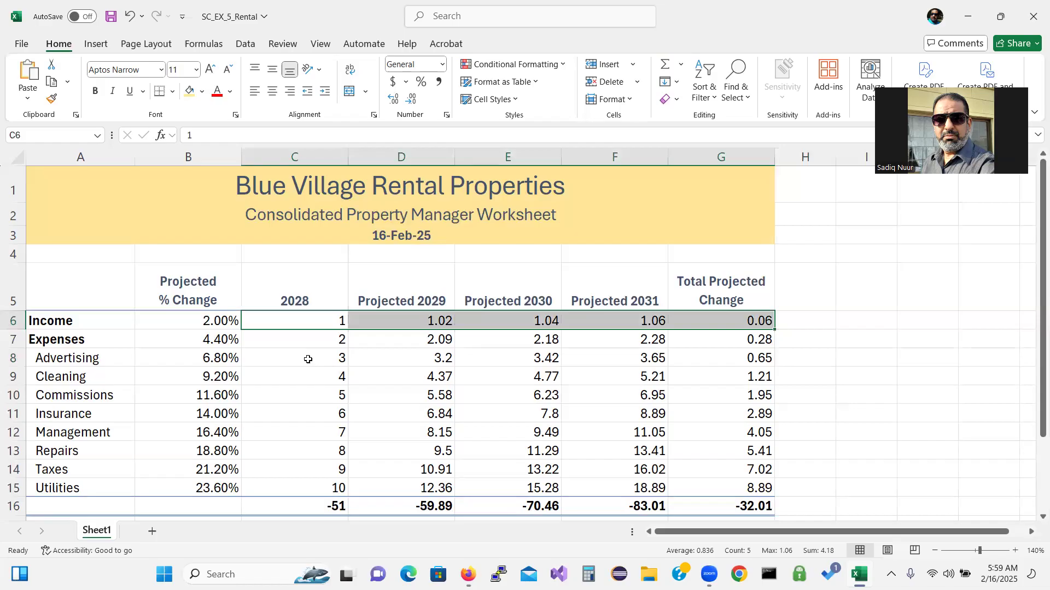
pyautogui.keyDown('ctrl'); pyautogui.moveTo(307, 359); pyautogui.dragTo(733, 488); pyautogui.keyUp('ctrl')
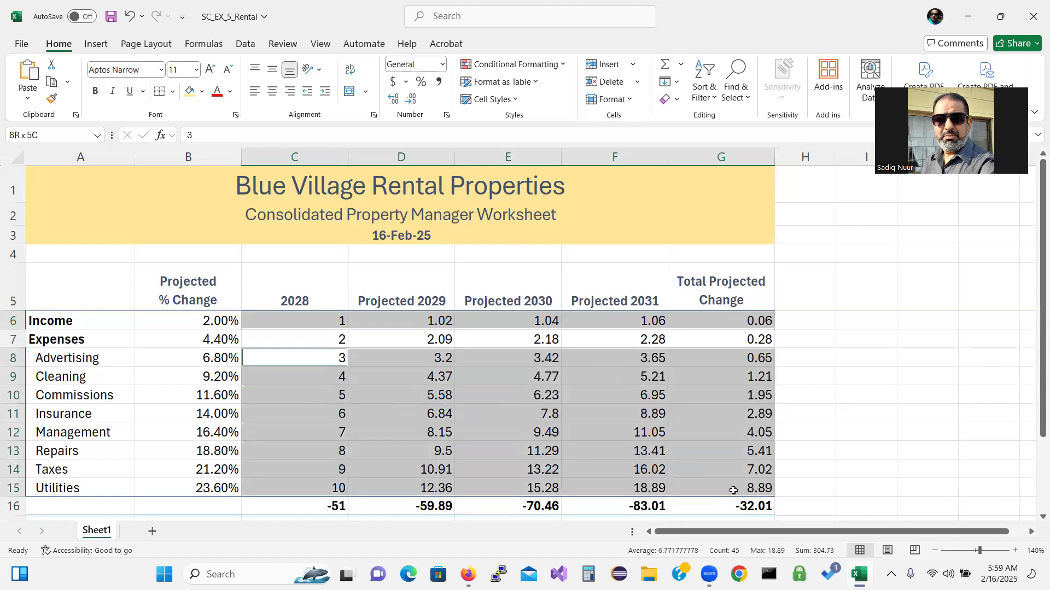
pyautogui.keyDown('ctrl'); pyautogui.moveTo(733, 490); pyautogui.dragTo(732, 500); pyautogui.keyUp('ctrl')
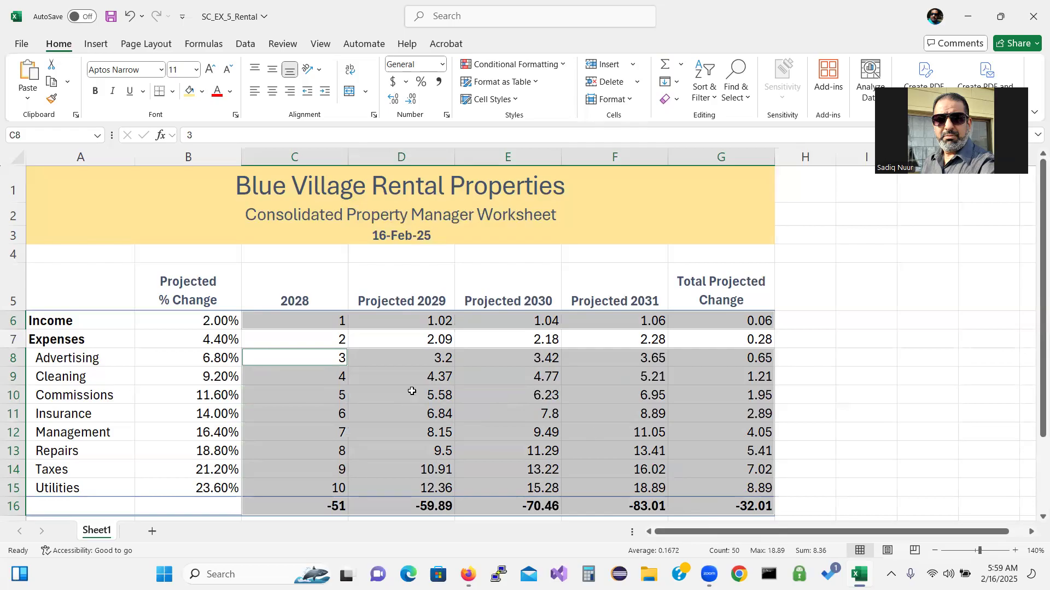
# Enter the custom number format $#,##0.00;[Blue]($#,##0.00) for the selected projection figures
pyautogui.rightClick(319, 377)
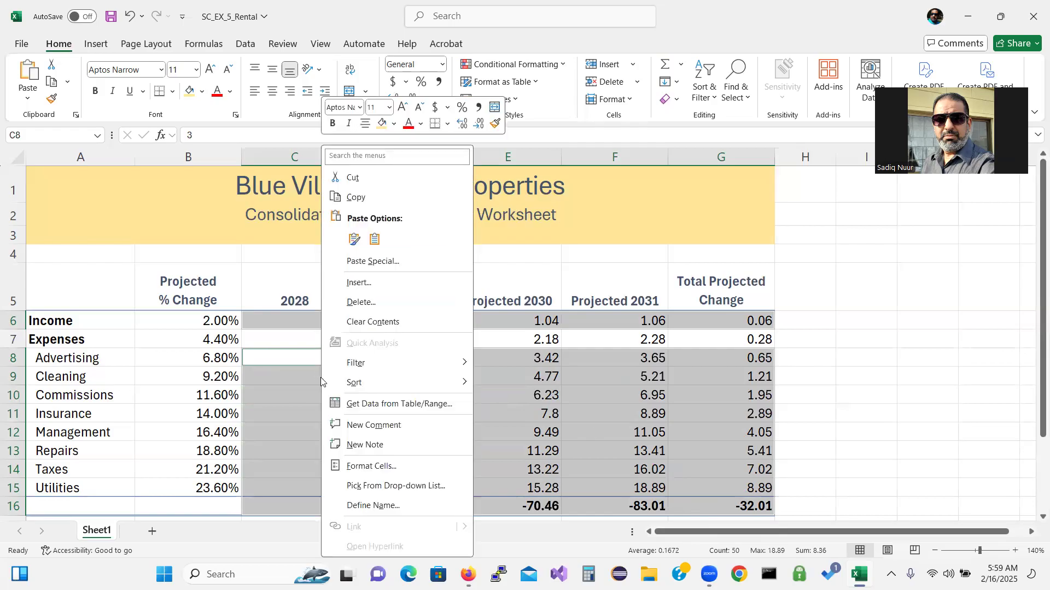
pyautogui.click(398, 466)
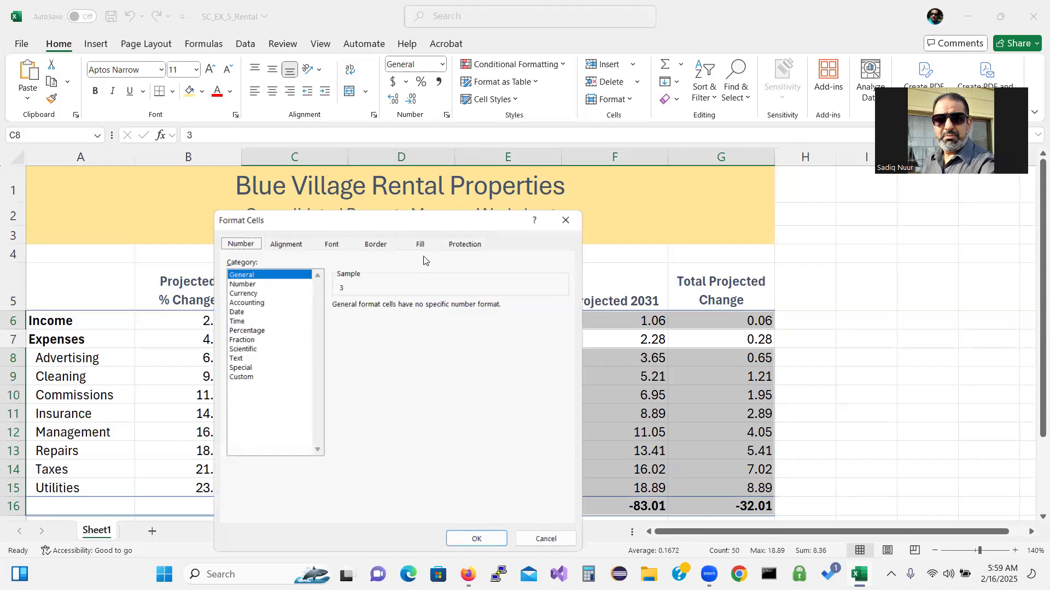
pyautogui.moveTo(416, 225); pyautogui.dragTo(429, 173)
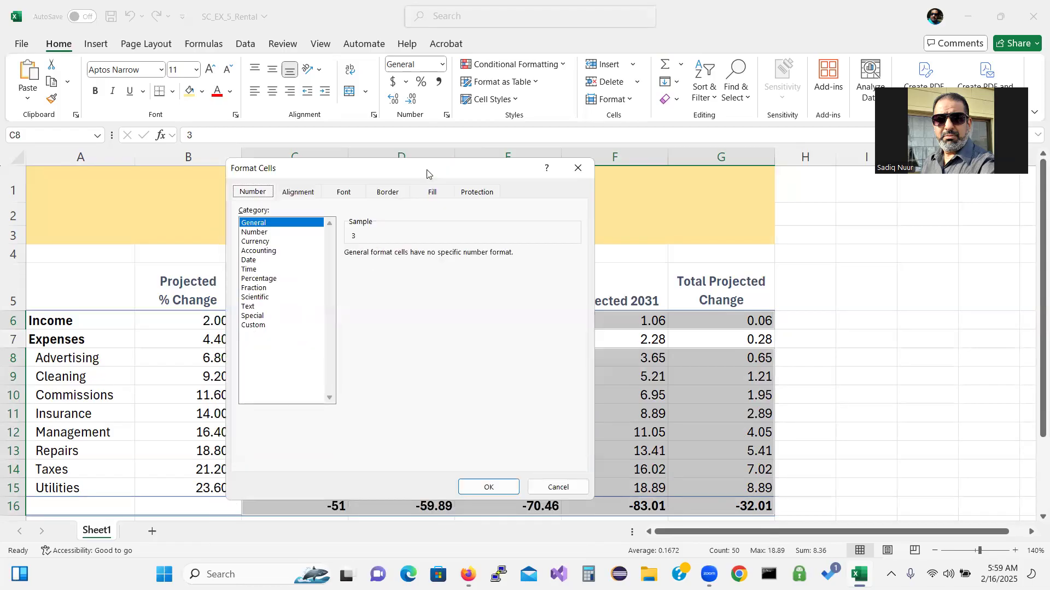
pyautogui.click(262, 327)
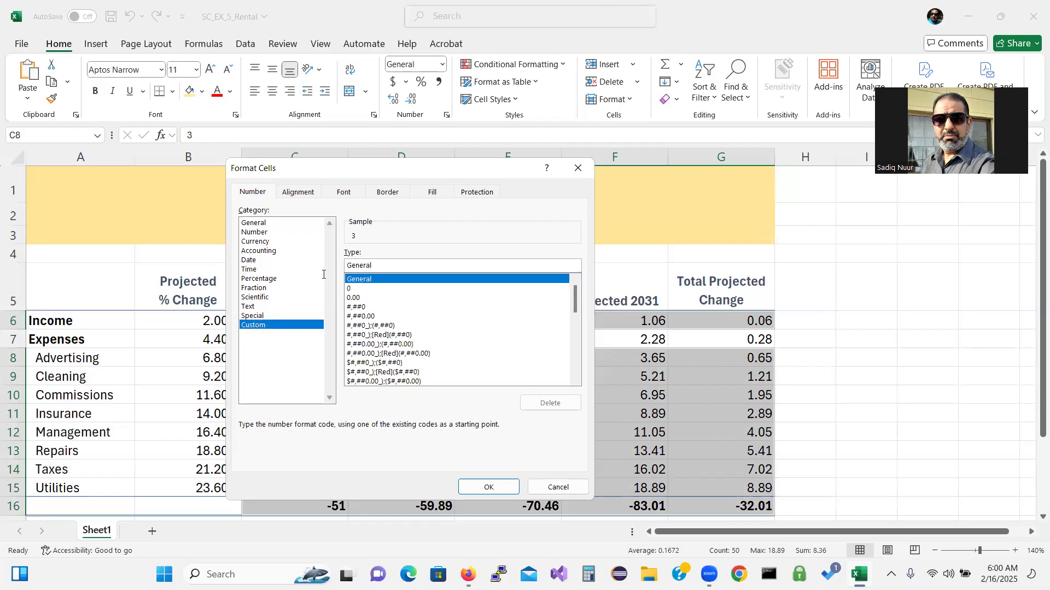
pyautogui.click(397, 261)
pyautogui.press('BackSpace')
pyautogui.press('BackSpace')
pyautogui.press('BackSpace')
pyautogui.press('BackSpace')
pyautogui.press('BackSpace')
pyautogui.press('BackSpace')
pyautogui.press('BackSpace')
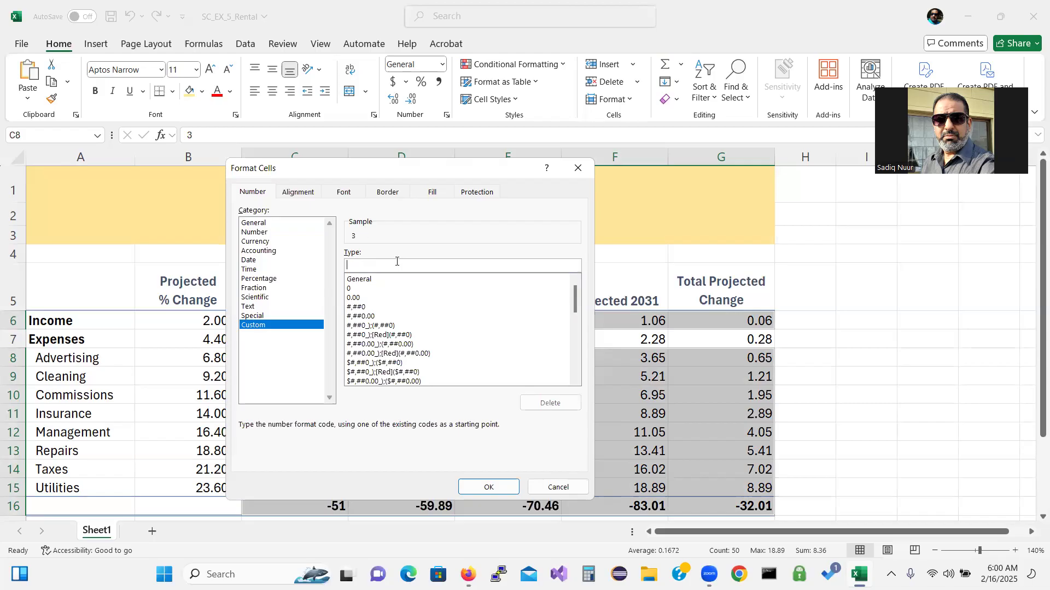
pyautogui.write('4')
pyautogui.press('BackSpace')
pyautogui.write('$#,##0.00')
pyautogui.write(';[Blue')
pyautogui.write(']($')
pyautogui.write('#,##0.00')
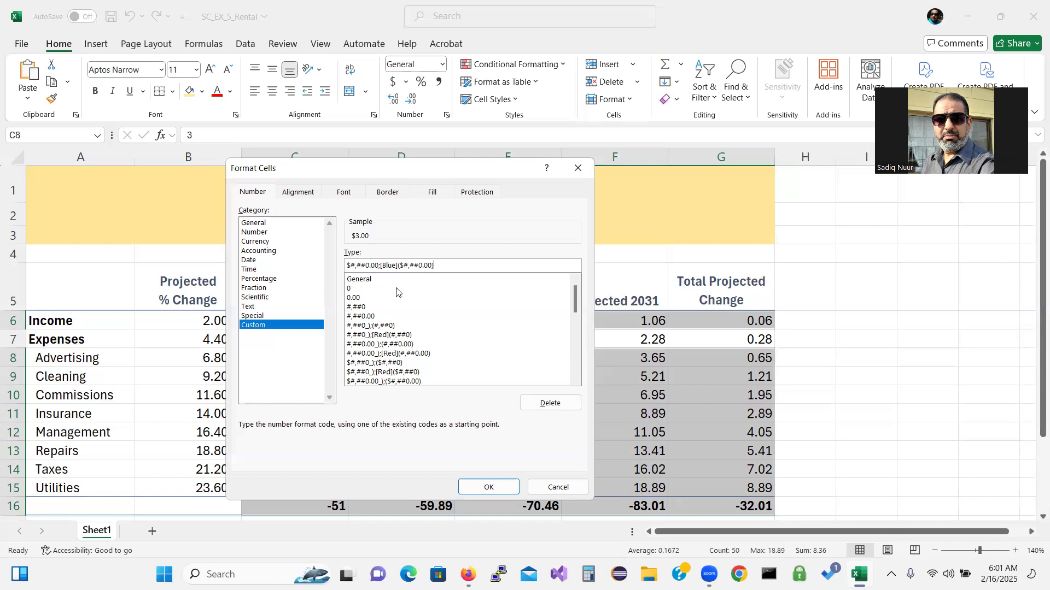
# Apply the blue-parenthesis dollar format to the projections, then select the Expenses rate in B7
pyautogui.click(482, 489)
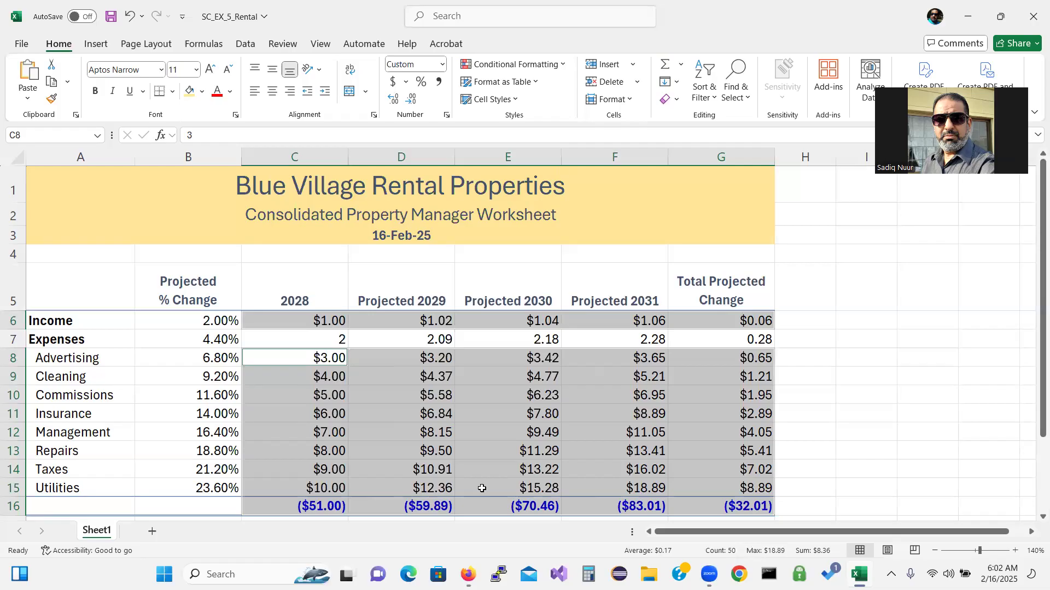
pyautogui.click(813, 406)
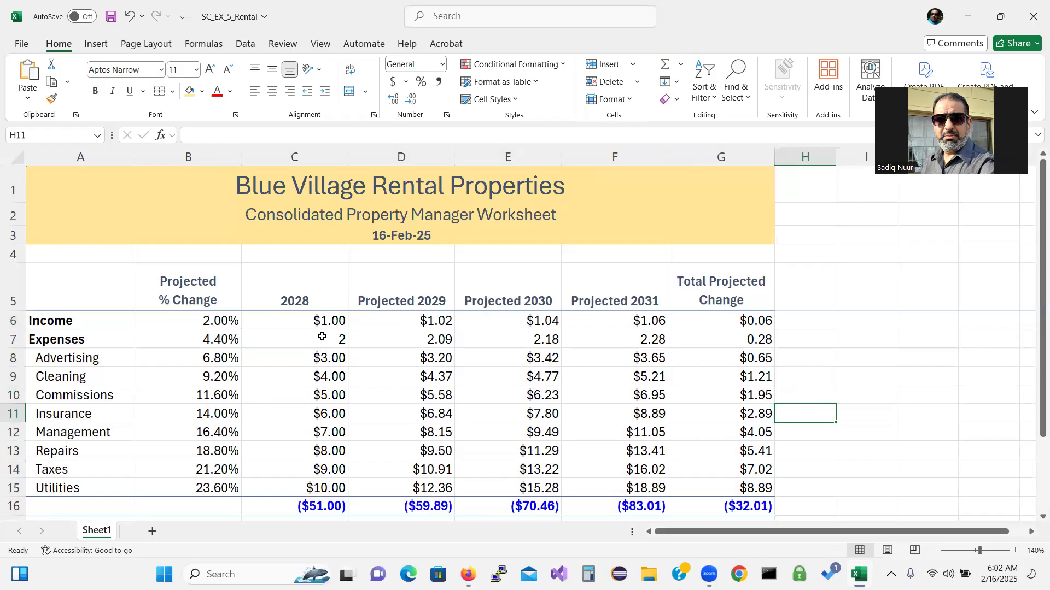
pyautogui.click(223, 341)
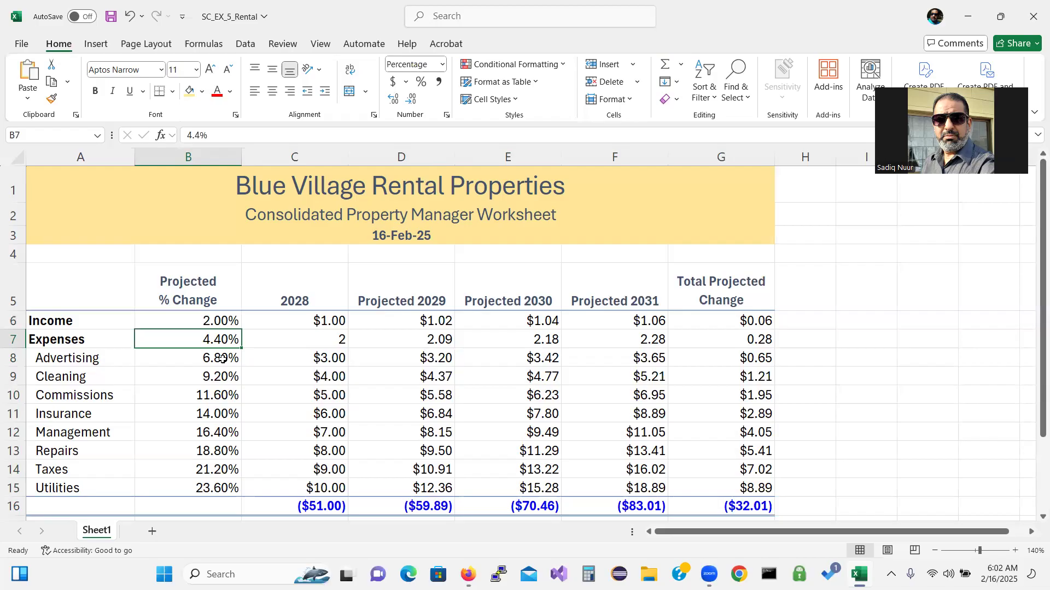
# Select the rate cells B6 and B8:B15, leaving out the Expenses rate in B7
pyautogui.keyDown('ctrl'); pyautogui.click(222, 359); pyautogui.keyUp('ctrl')
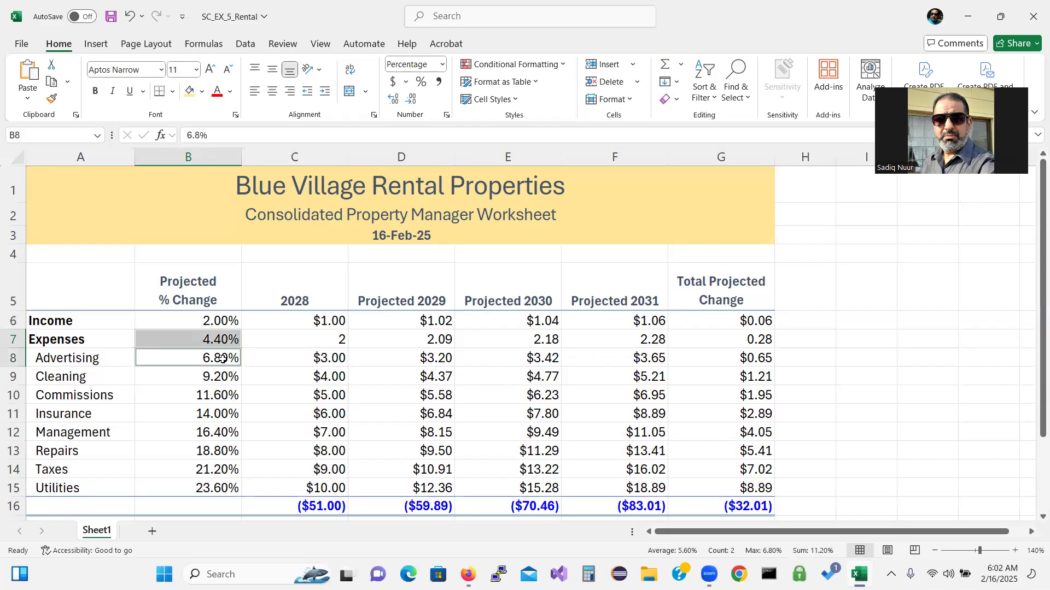
pyautogui.moveTo(219, 358); pyautogui.dragTo(215, 485)
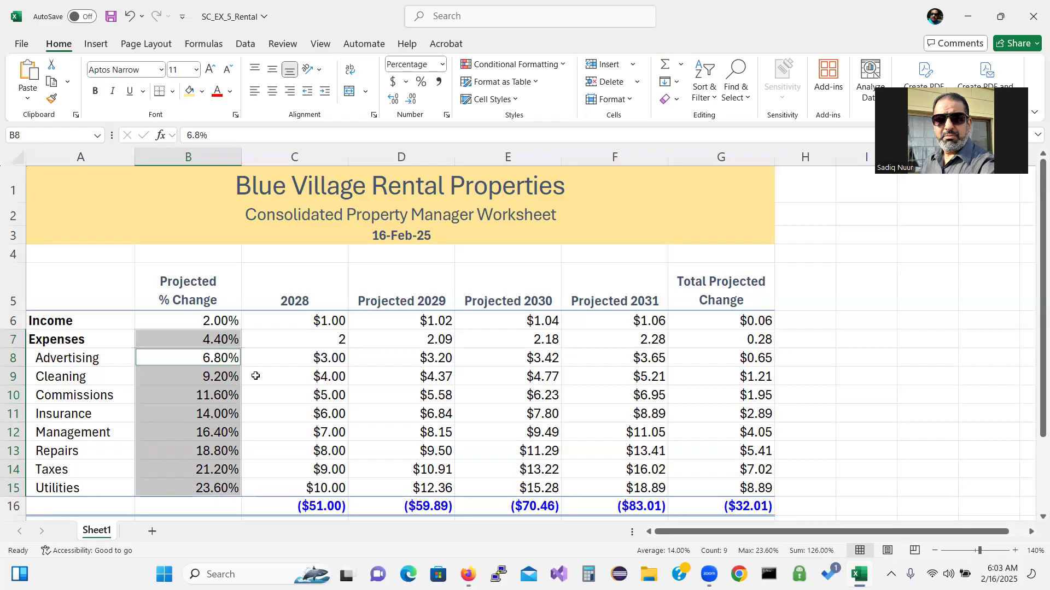
pyautogui.click(267, 361)
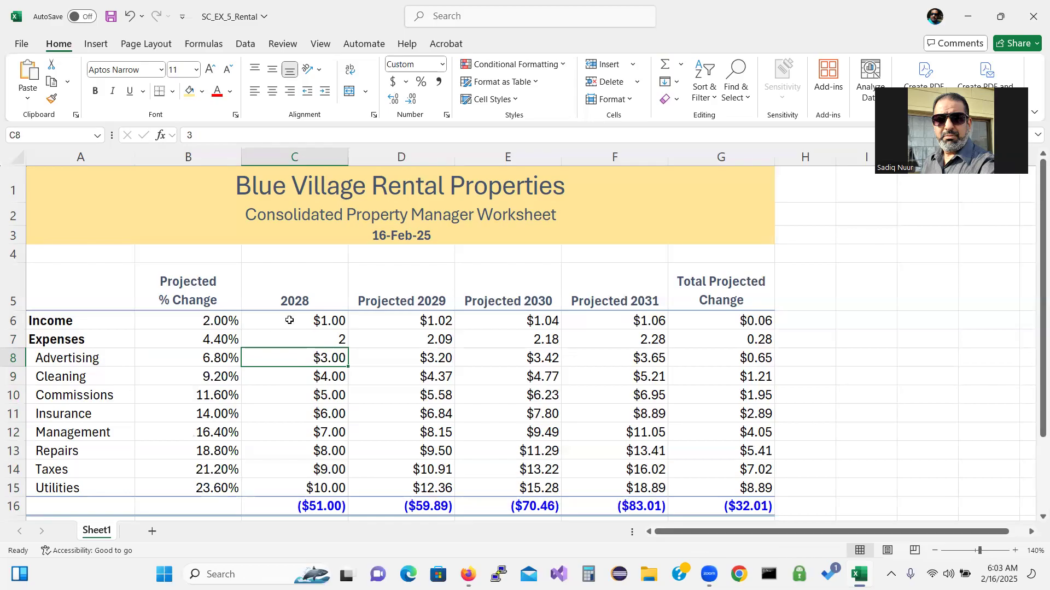
pyautogui.click(223, 322)
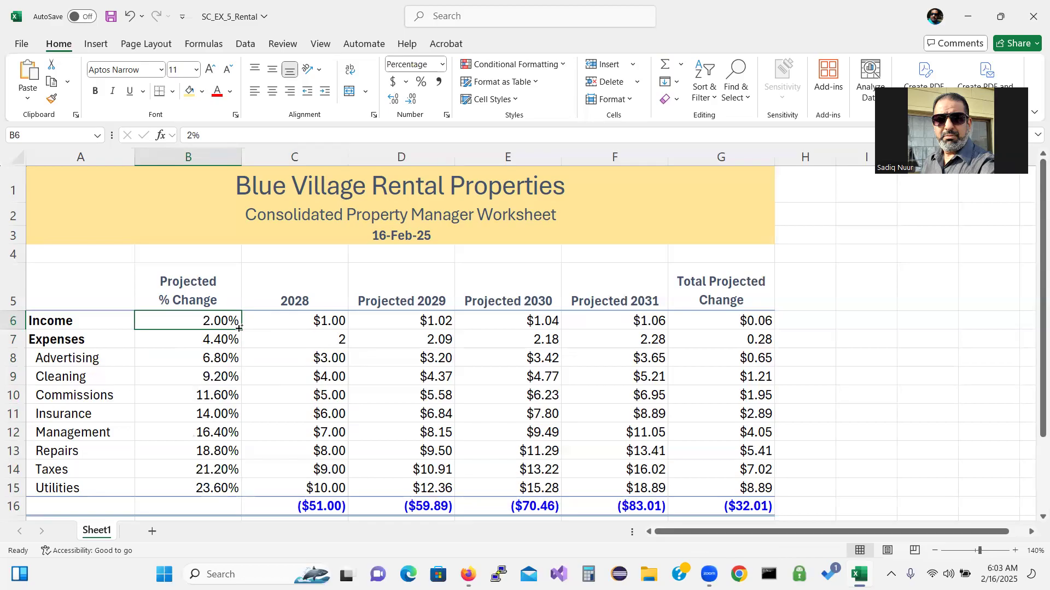
pyautogui.moveTo(242, 328); pyautogui.dragTo(230, 492)
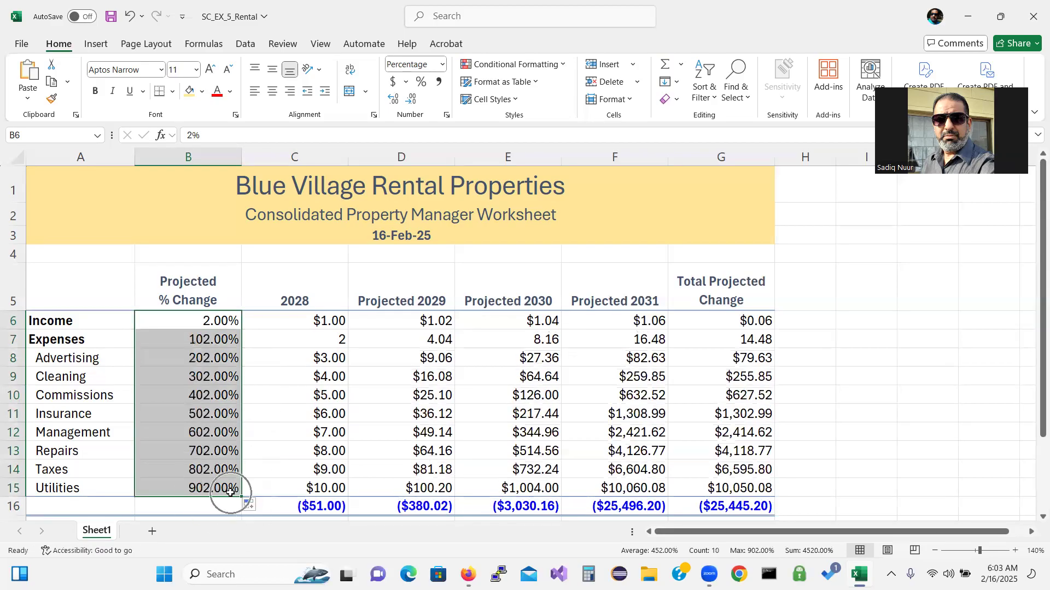
pyautogui.hotkey('ctrl', 'z')
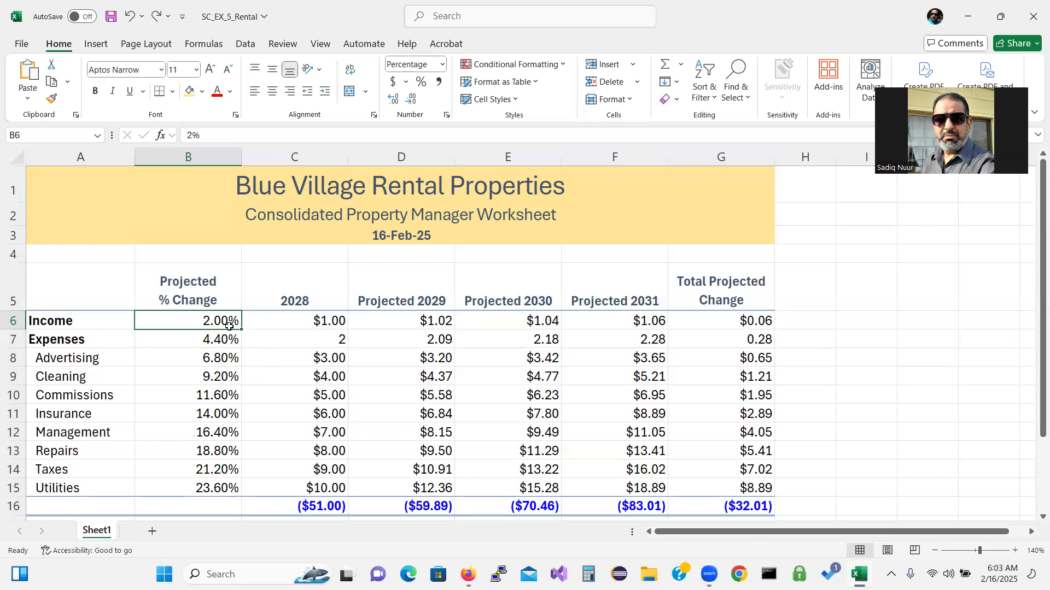
pyautogui.moveTo(217, 321); pyautogui.dragTo(218, 489)
pyautogui.moveTo(206, 321); pyautogui.dragTo(205, 486)
pyautogui.moveTo(244, 318); pyautogui.dragTo(224, 330)
pyautogui.moveTo(210, 358); pyautogui.dragTo(203, 491)
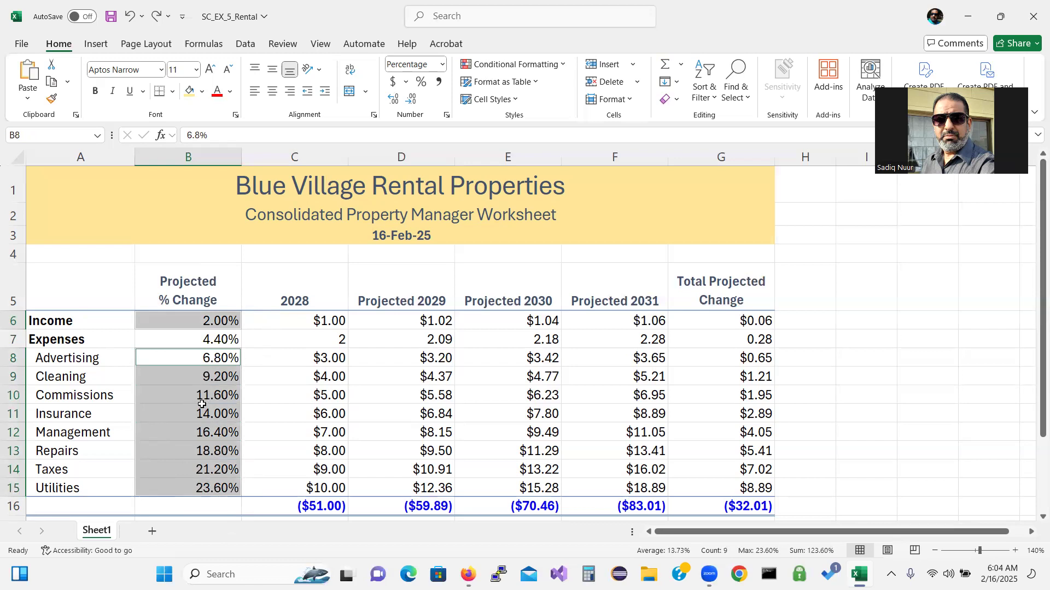
# Format the selected rates with the custom code 0.00%;[Blue](0.00%)
pyautogui.rightClick(201, 370)
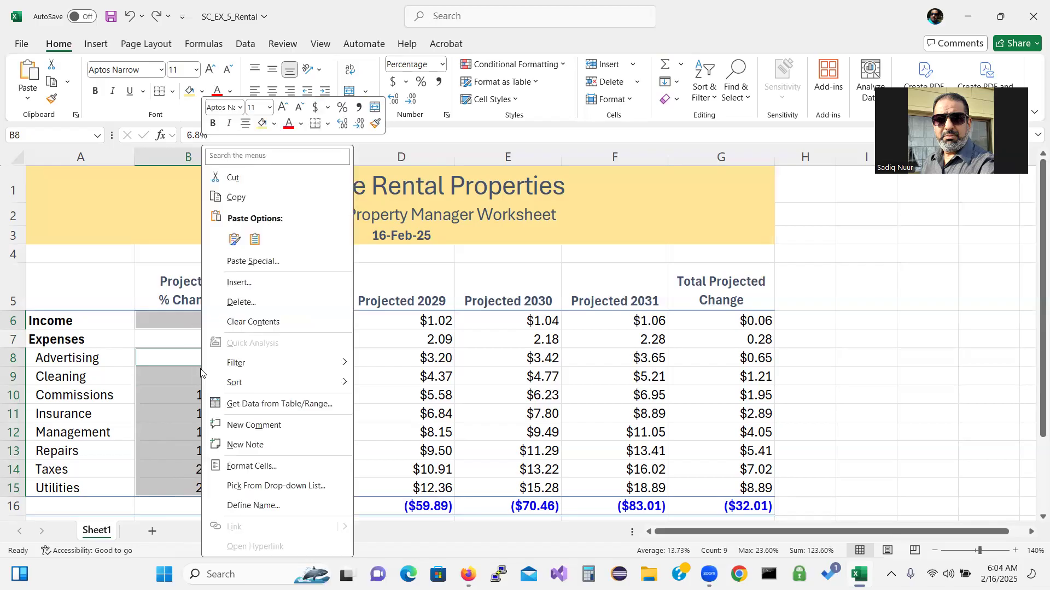
pyautogui.click(263, 468)
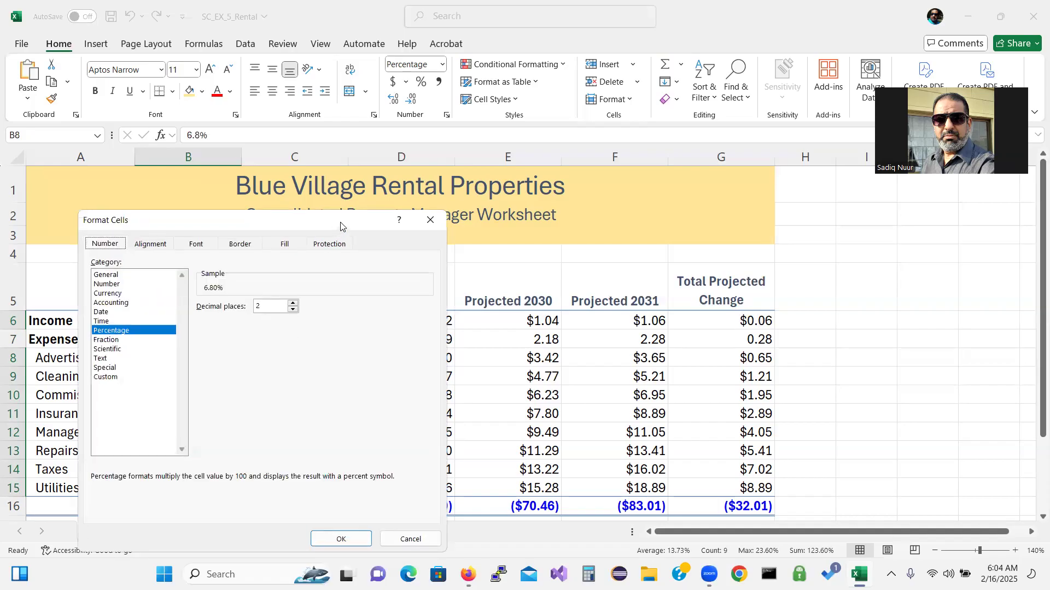
pyautogui.moveTo(340, 225); pyautogui.dragTo(437, 183)
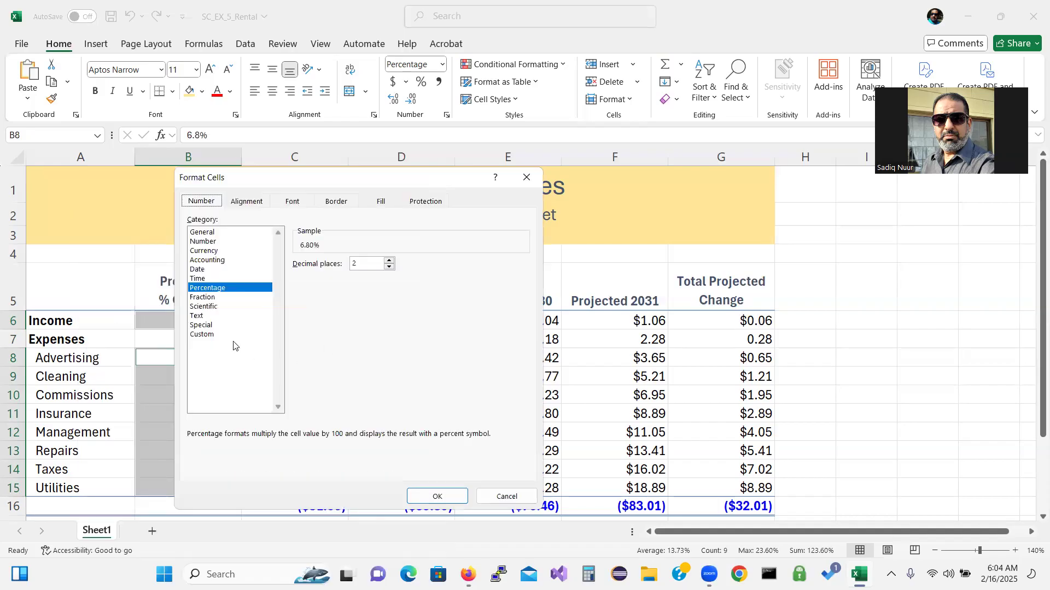
pyautogui.click(201, 335)
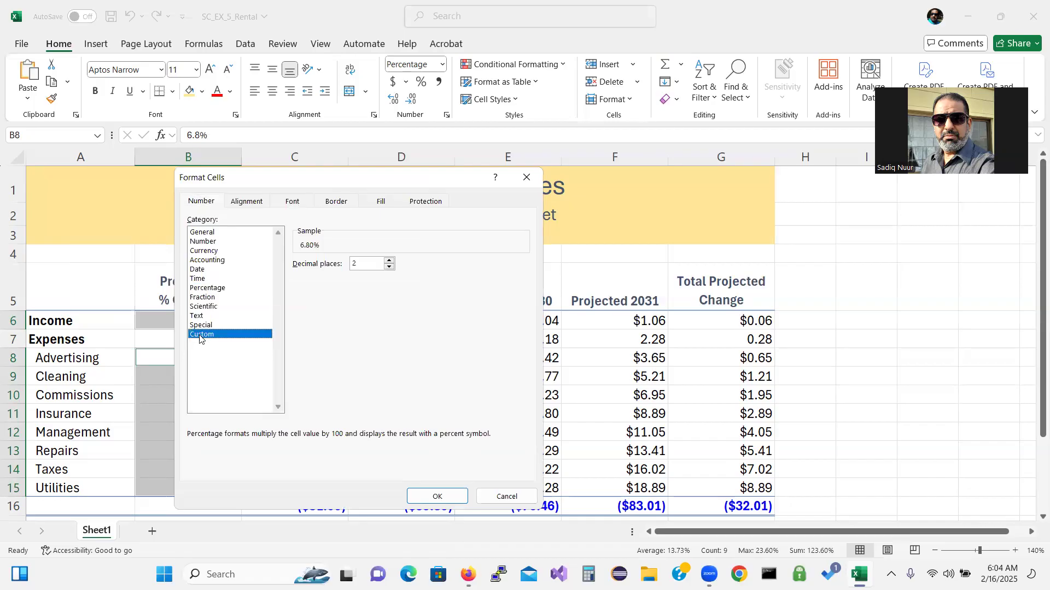
pyautogui.doubleClick(300, 274)
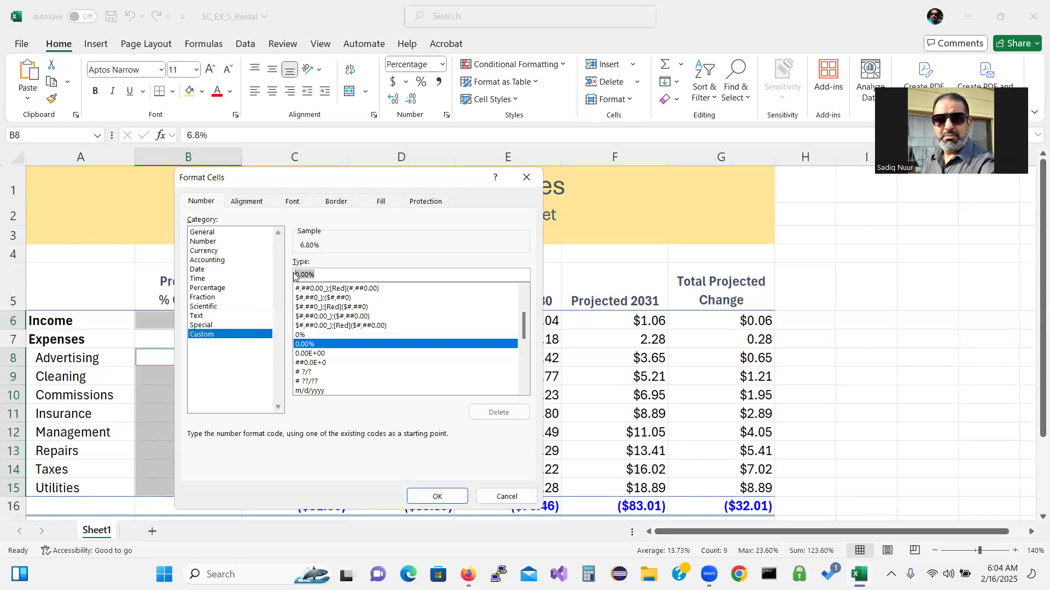
pyautogui.write('0.00')
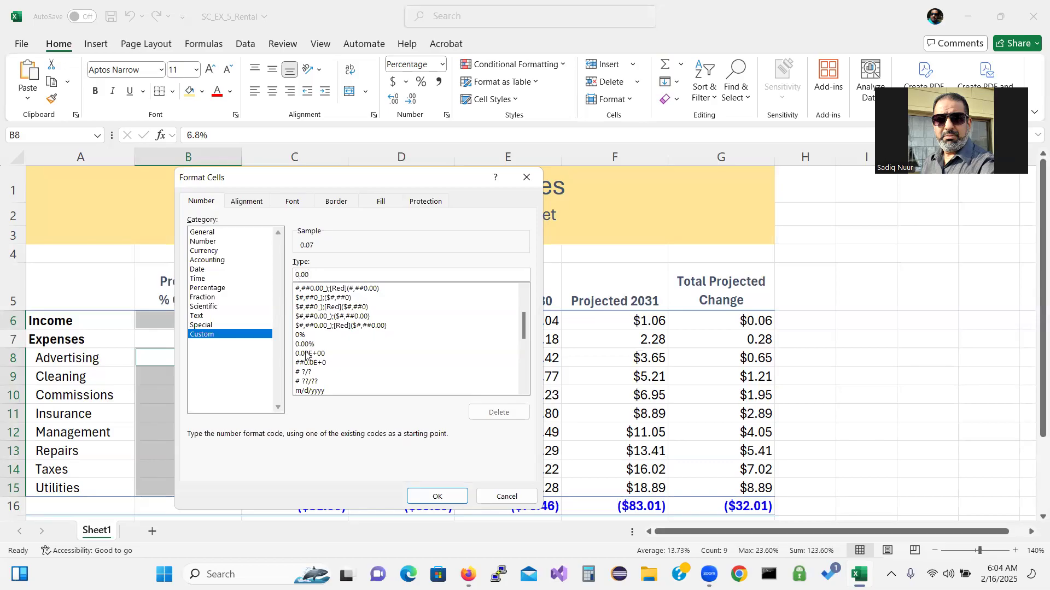
pyautogui.write('%;[Blue')
pyautogui.write('](0.00%')
pyautogui.click(426, 499)
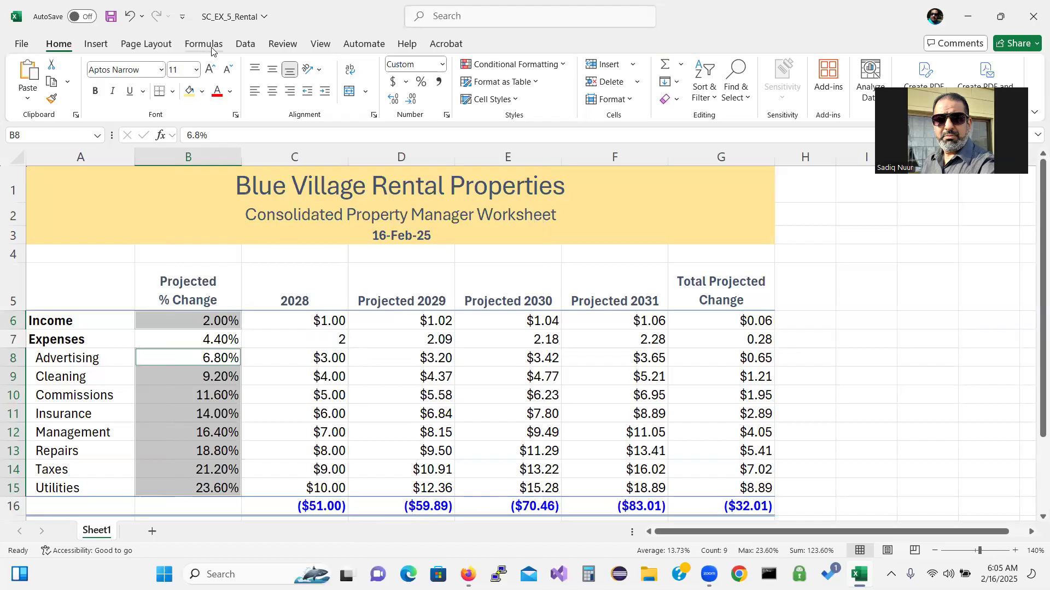
# Run Spelling from cell A1 on the Review tab and dismiss the completion message
pyautogui.click(291, 46)
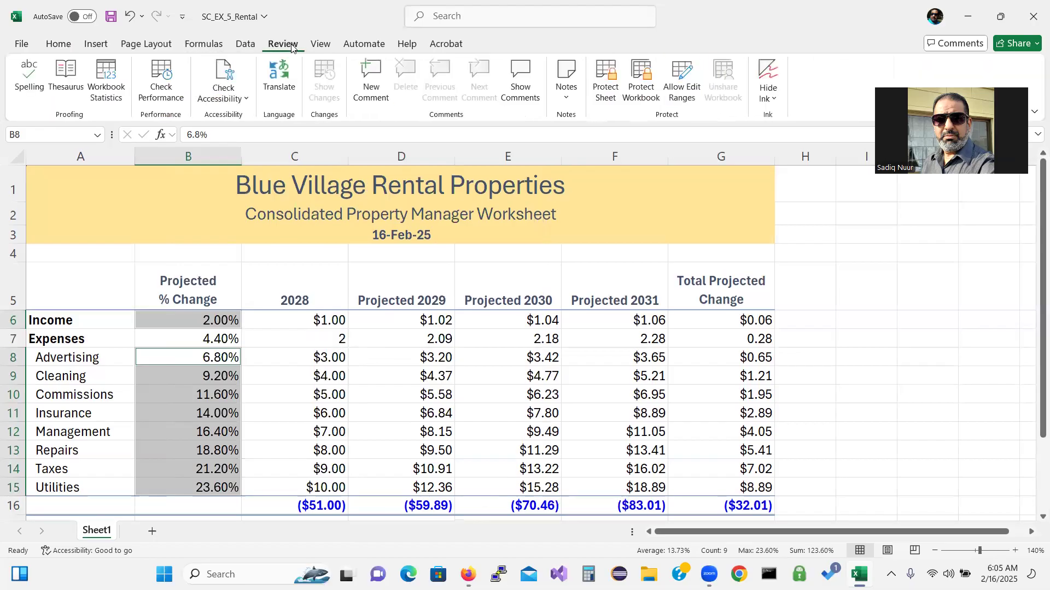
pyautogui.click(51, 198)
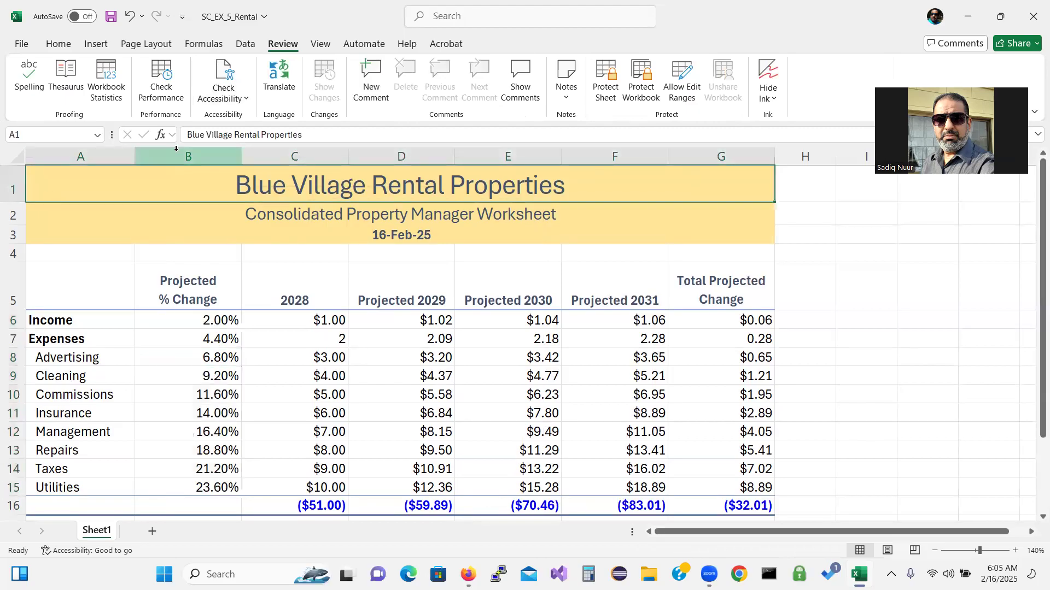
pyautogui.click(29, 77)
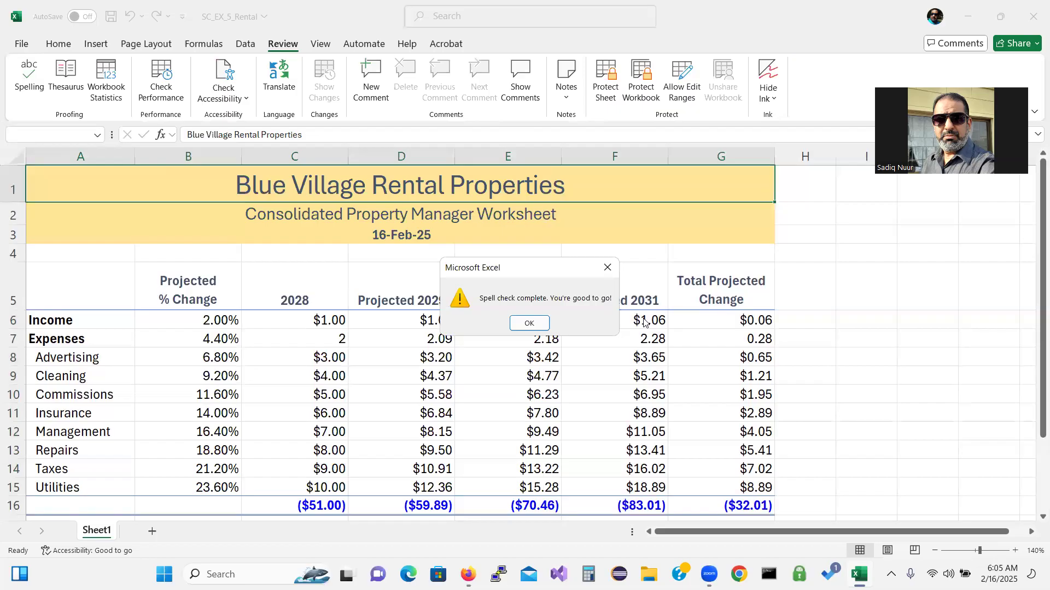
pyautogui.click(529, 324)
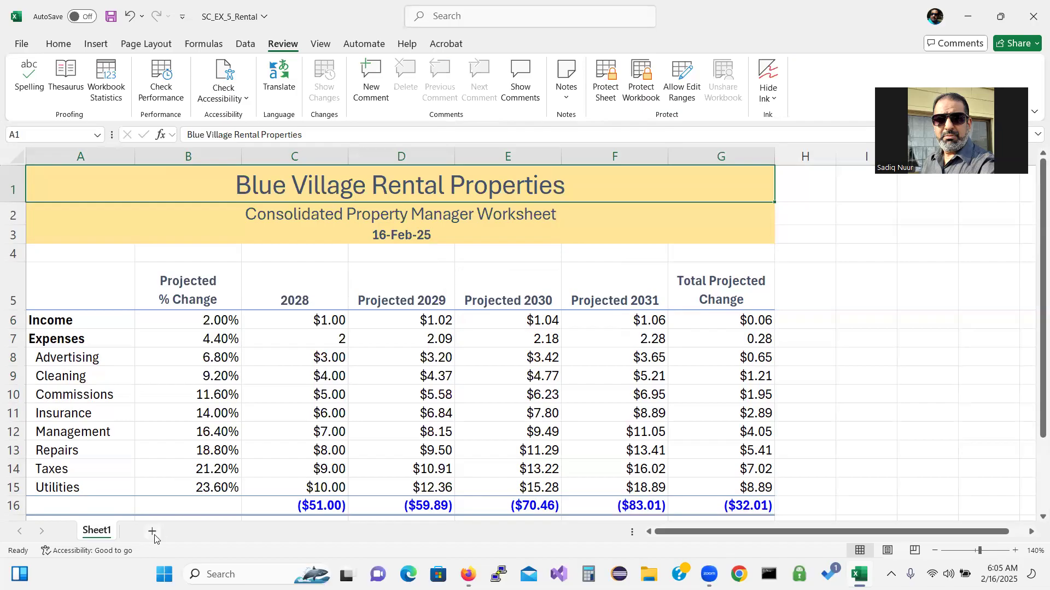
# Add a new Sheet2, then group all sheets using Select All Sheets on Sheet1
pyautogui.press('ctrl')
pyautogui.press('ctrl')
pyautogui.press('ctrl')
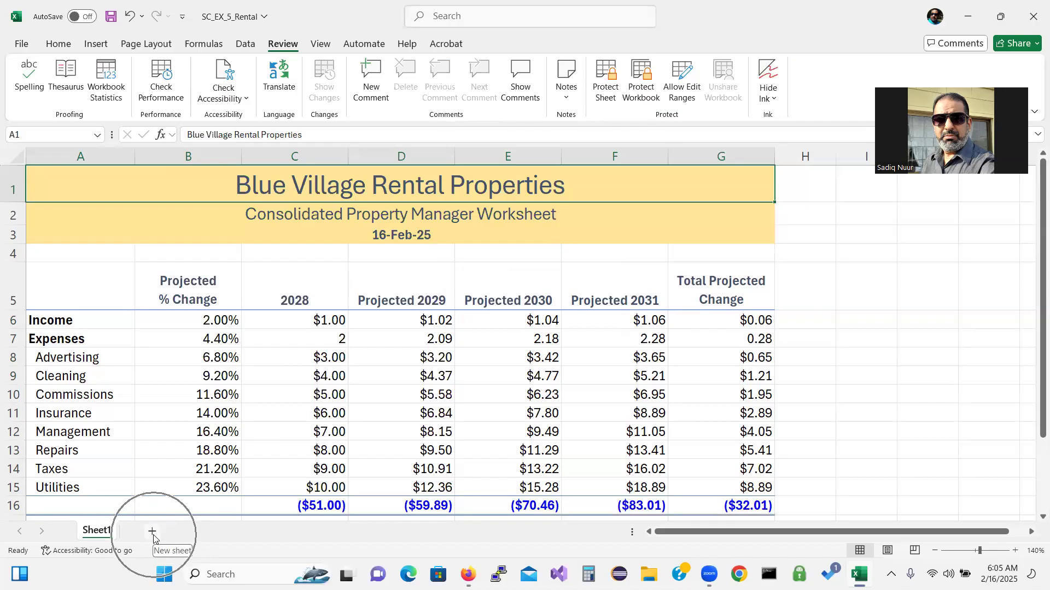
pyautogui.click(153, 533)
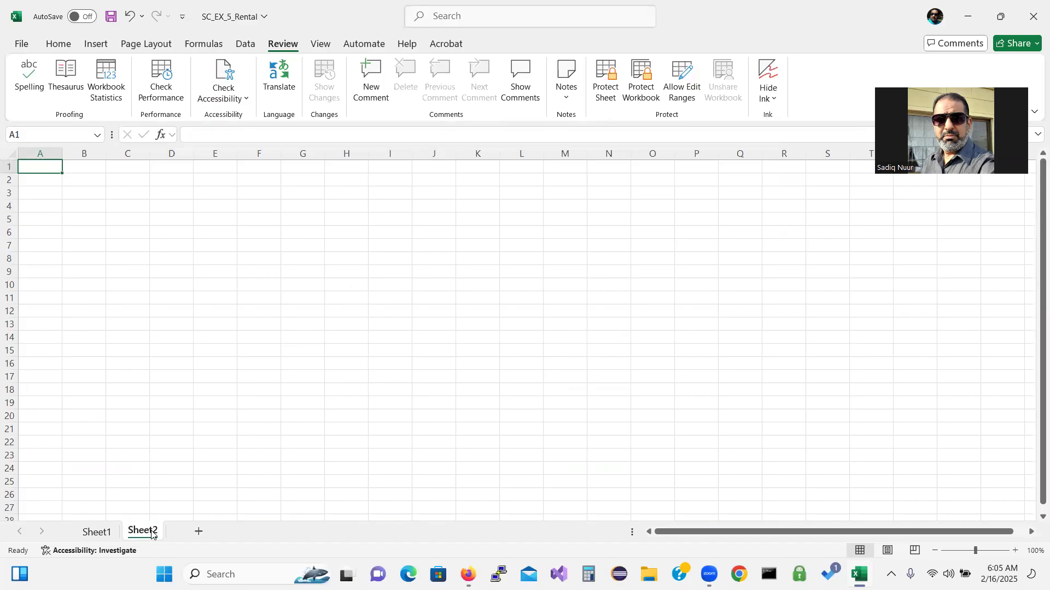
pyautogui.click(96, 531)
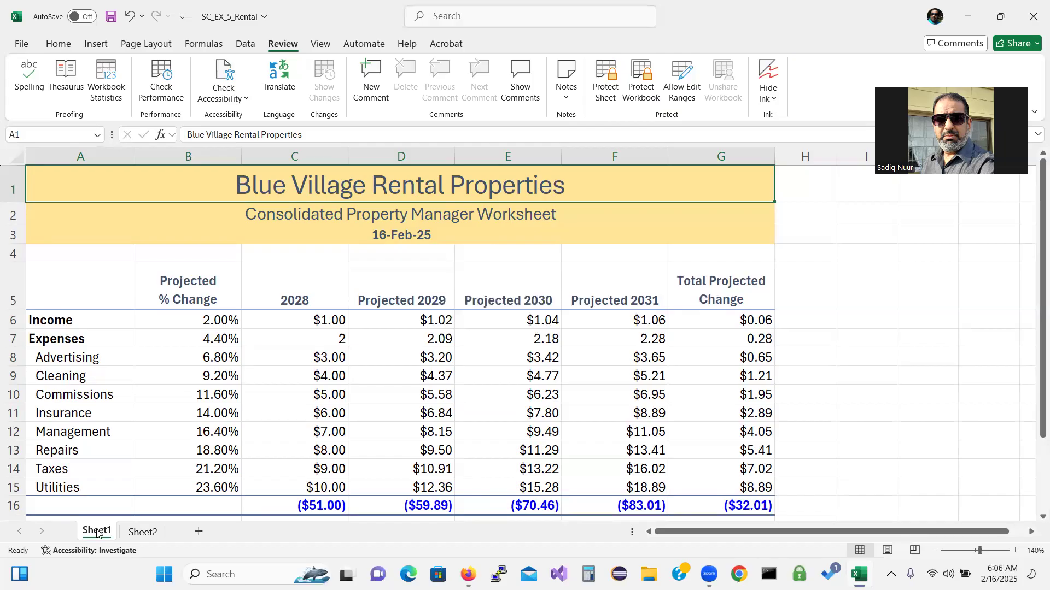
pyautogui.rightClick(97, 532)
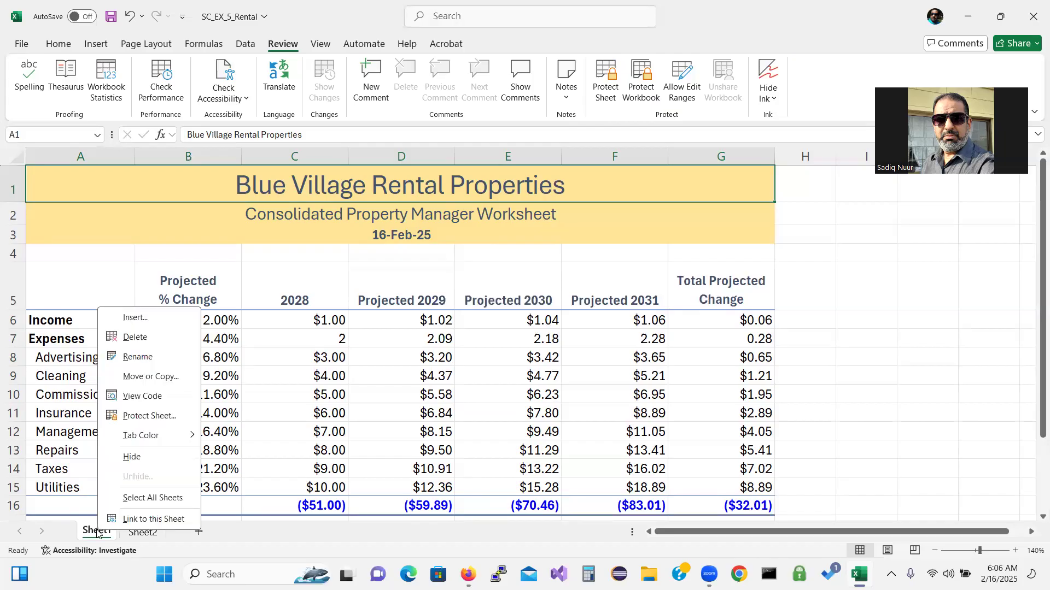
pyautogui.click(140, 498)
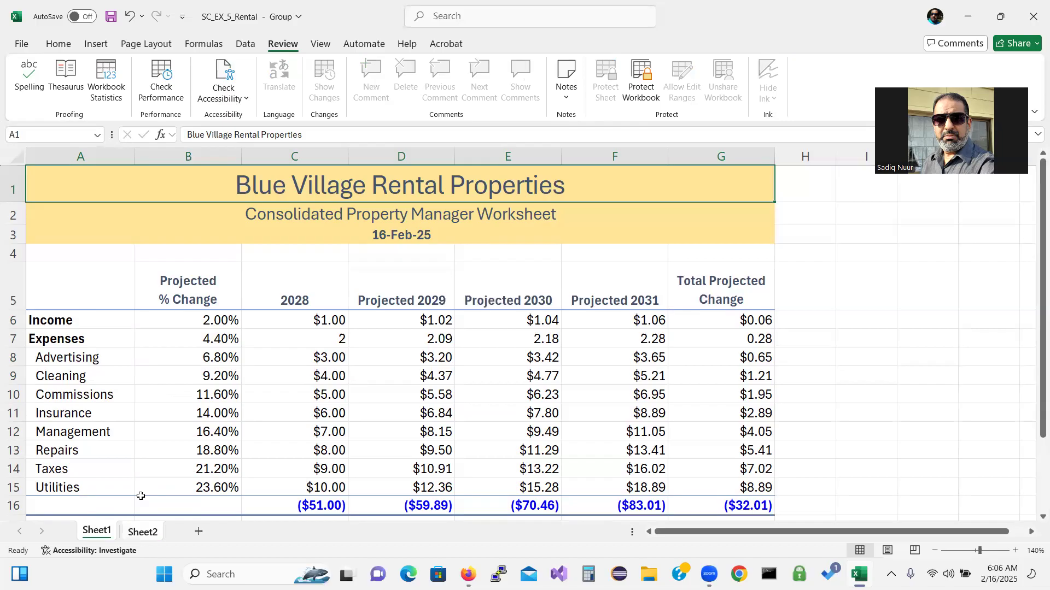
# Copy the rental table A1:G16 and move to the blank Sheet2
pyautogui.click(58, 45)
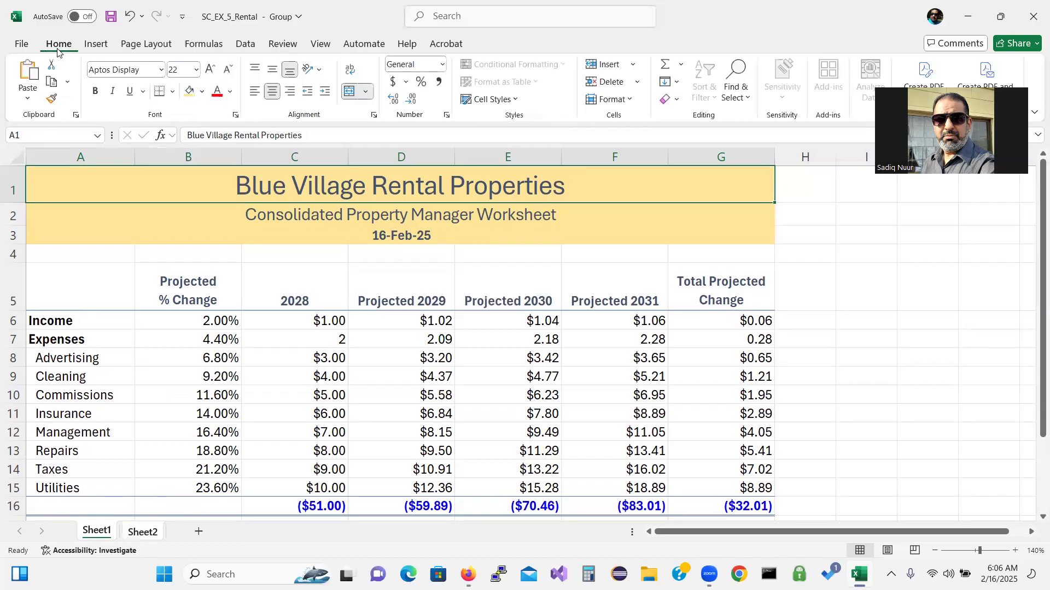
pyautogui.click(52, 82)
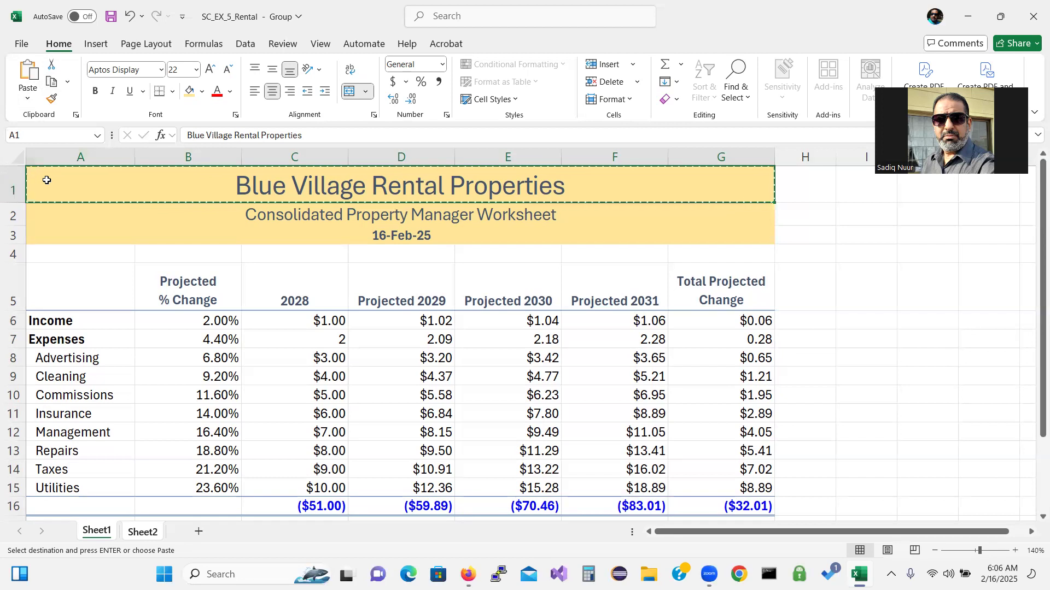
pyautogui.moveTo(46, 180); pyautogui.dragTo(91, 467)
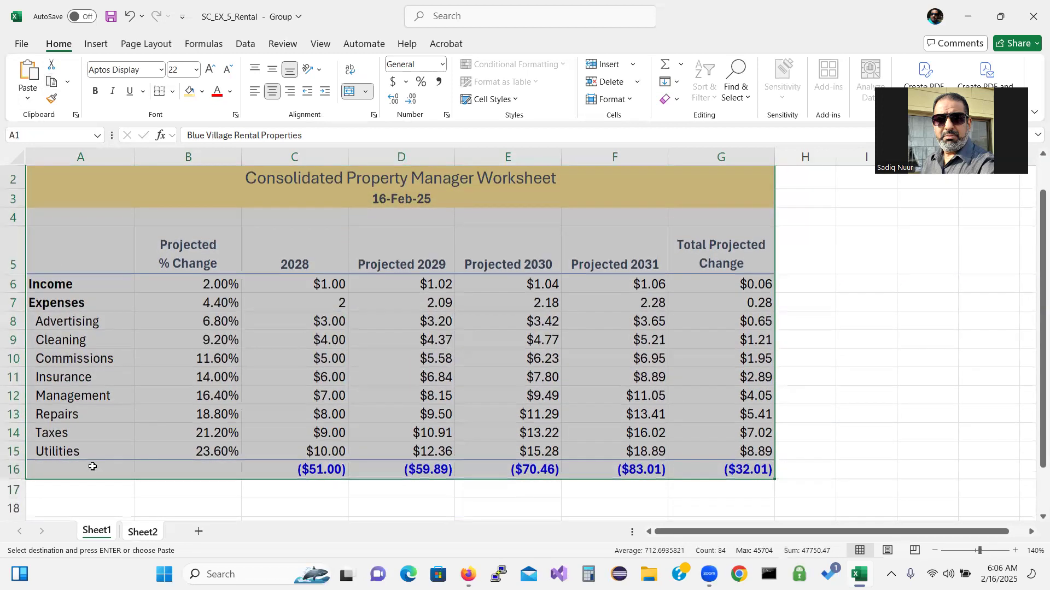
pyautogui.click(52, 82)
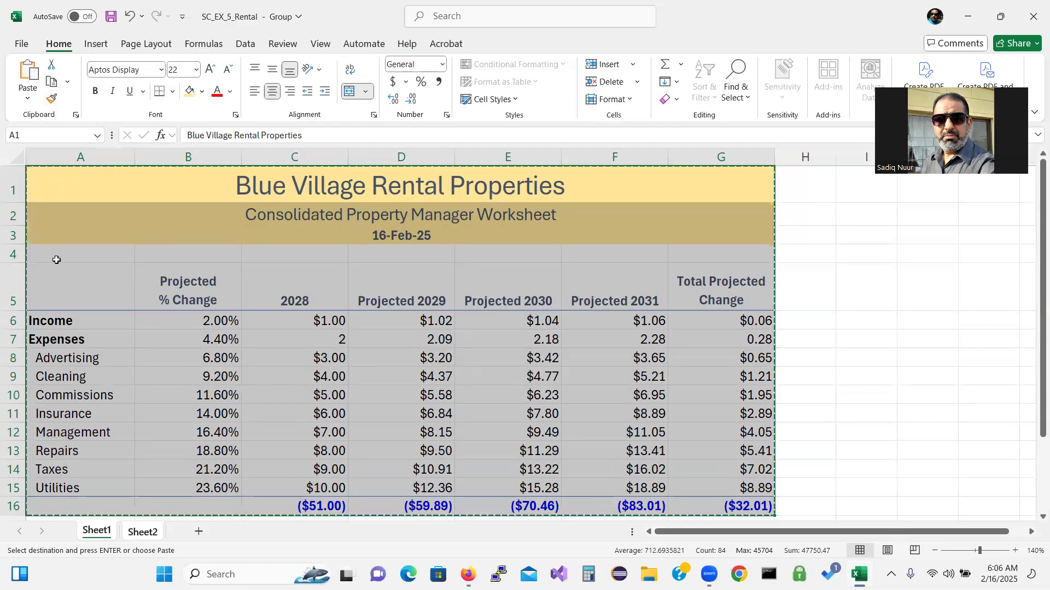
pyautogui.click(141, 531)
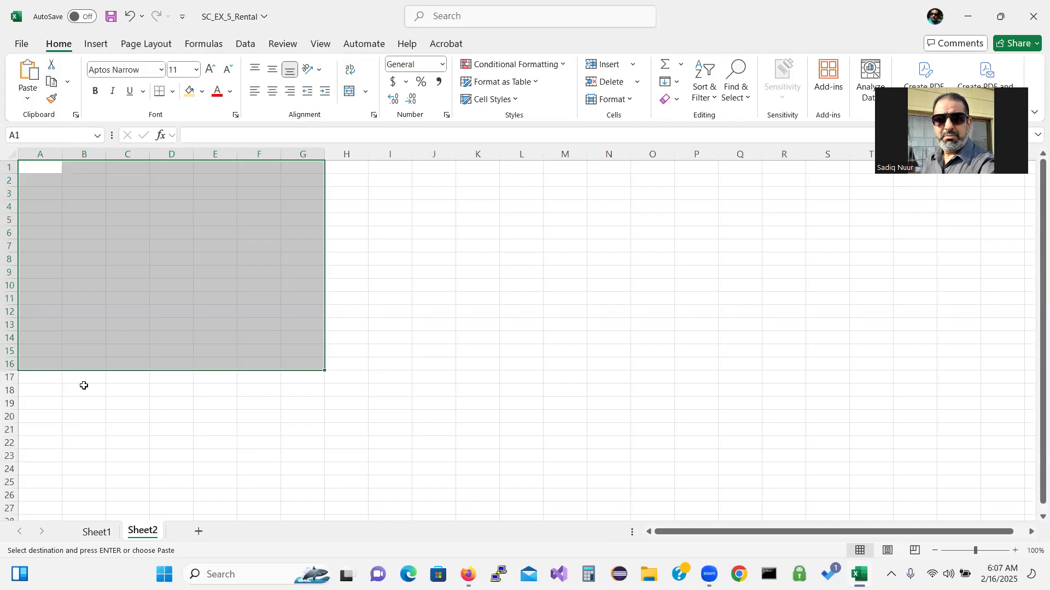
# Attempt to paste the copied table at Sheet2's A1, dismissing the paste size errors
pyautogui.click(25, 76)
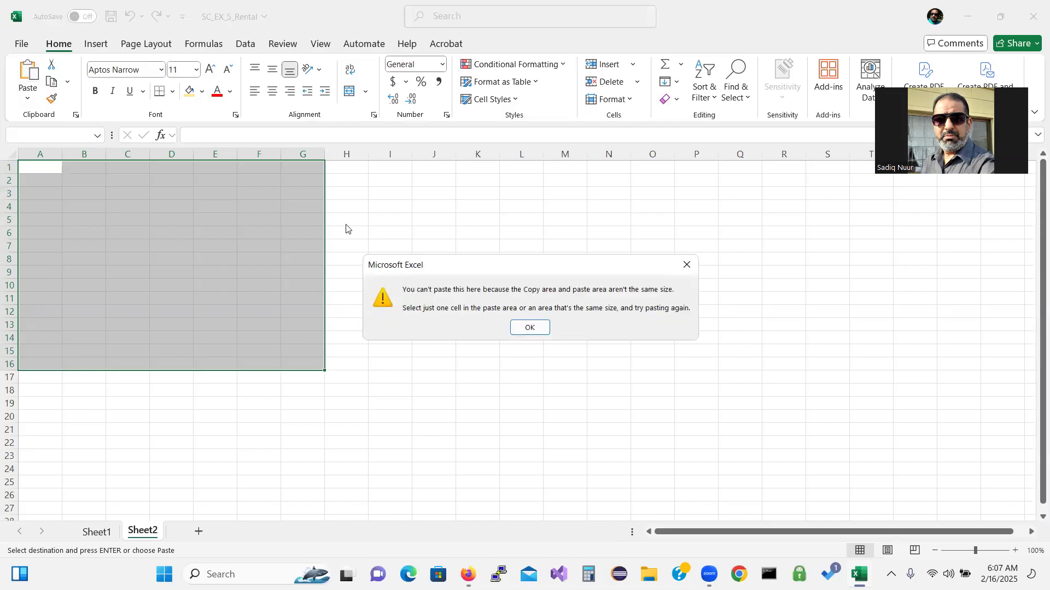
pyautogui.click(530, 327)
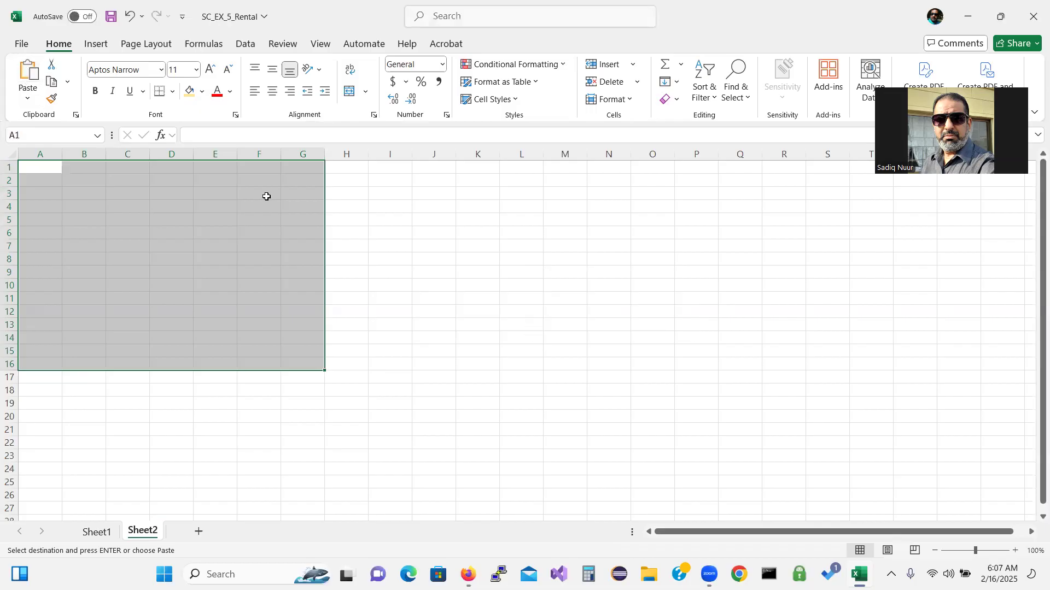
pyautogui.click(52, 168)
pyautogui.click(31, 79)
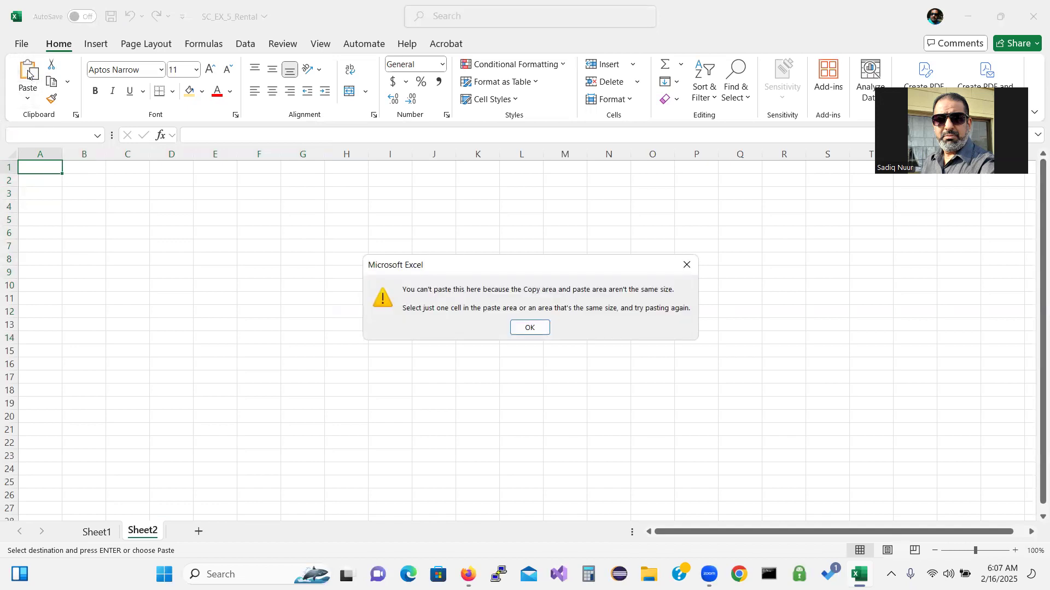
pyautogui.click(525, 329)
# Copy the entire Sheet1 worksheet via Select All and paste it into Sheet2
pyautogui.click(112, 533)
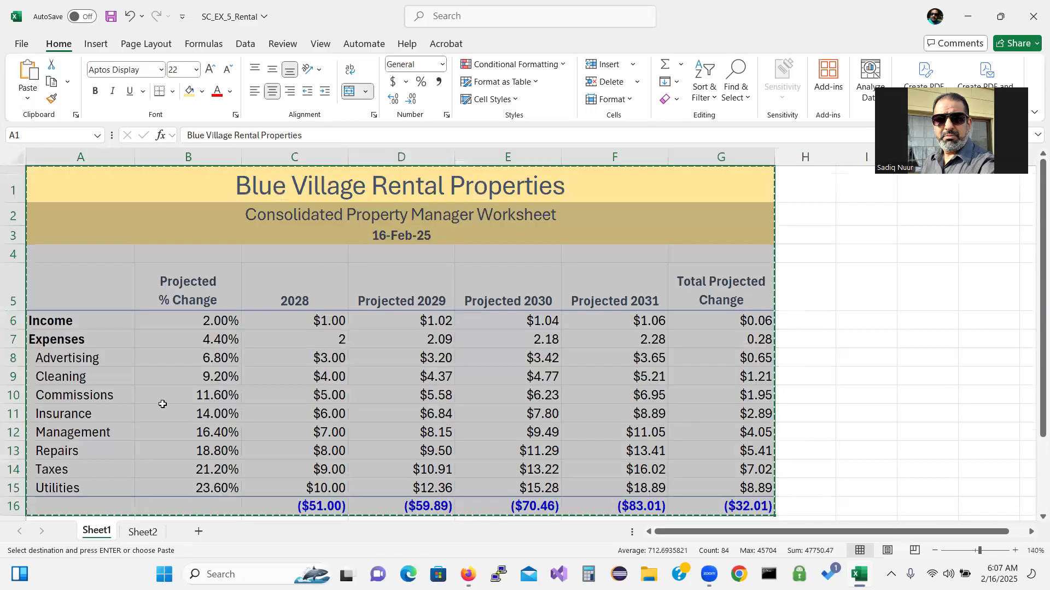
pyautogui.click(162, 395)
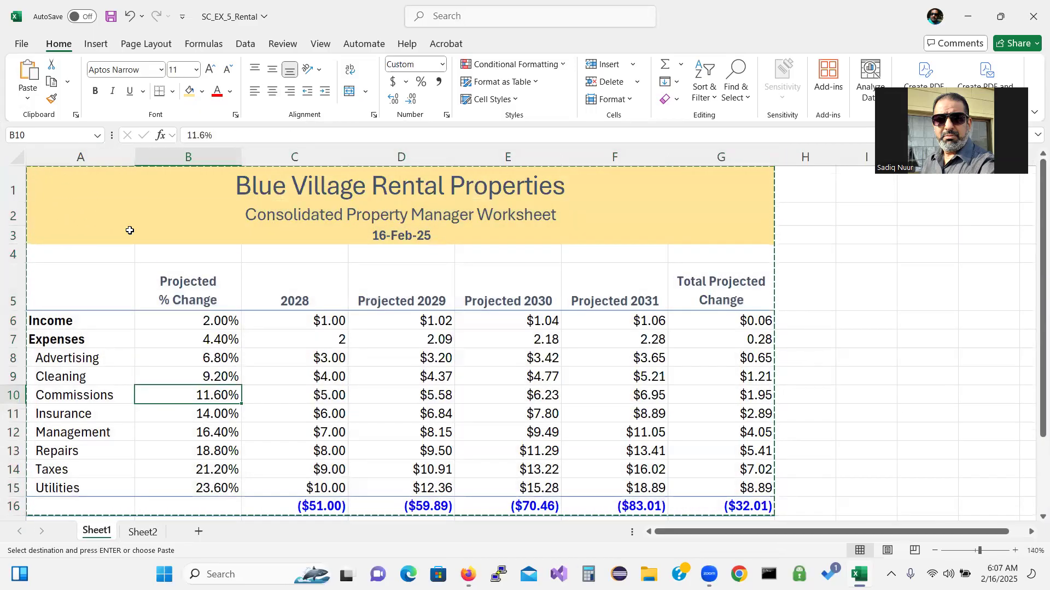
pyautogui.press('Escape')
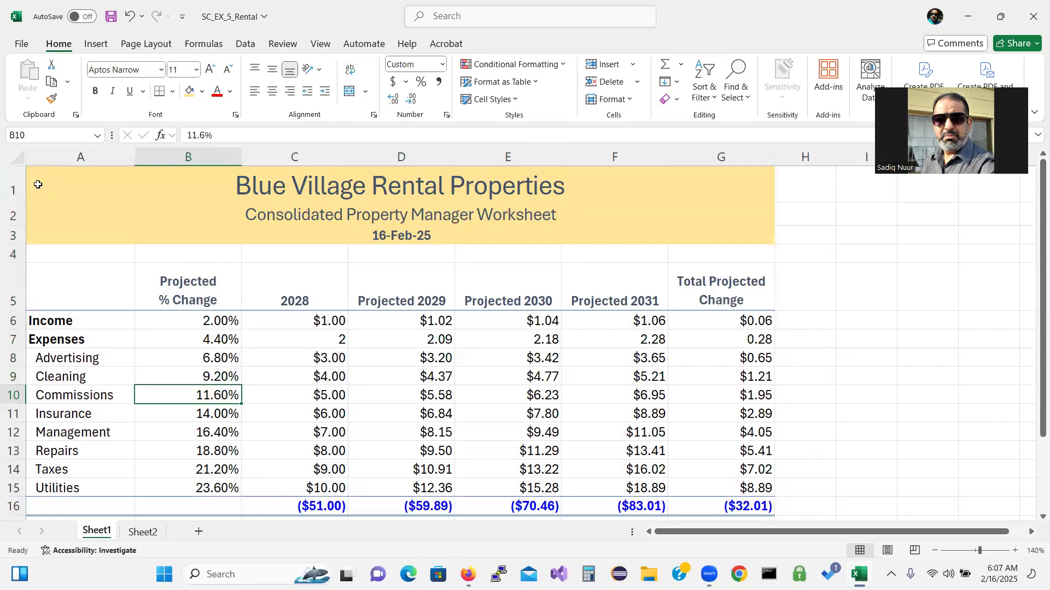
pyautogui.click(19, 160)
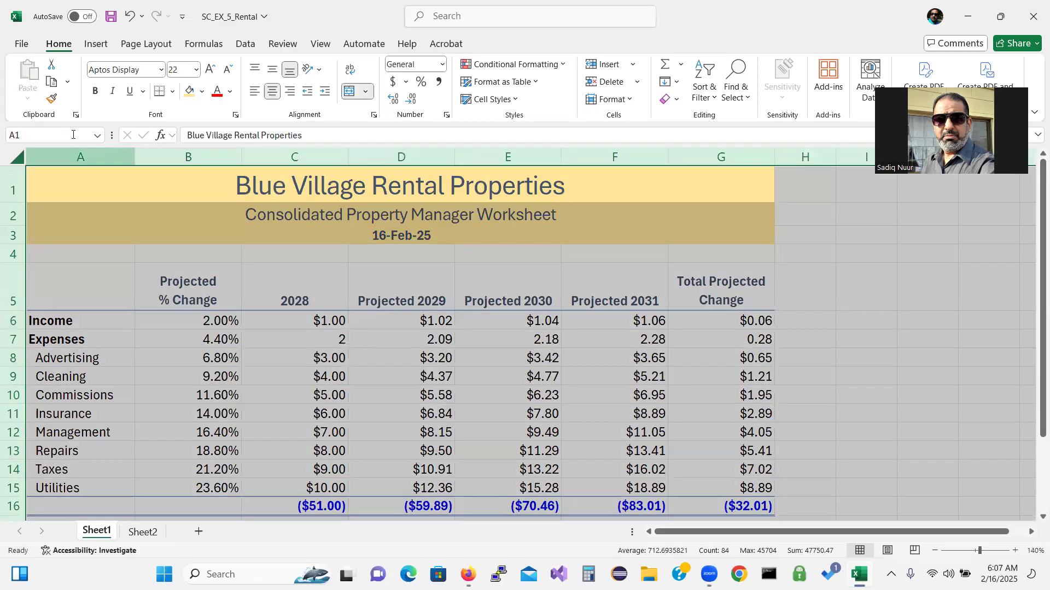
pyautogui.click(52, 81)
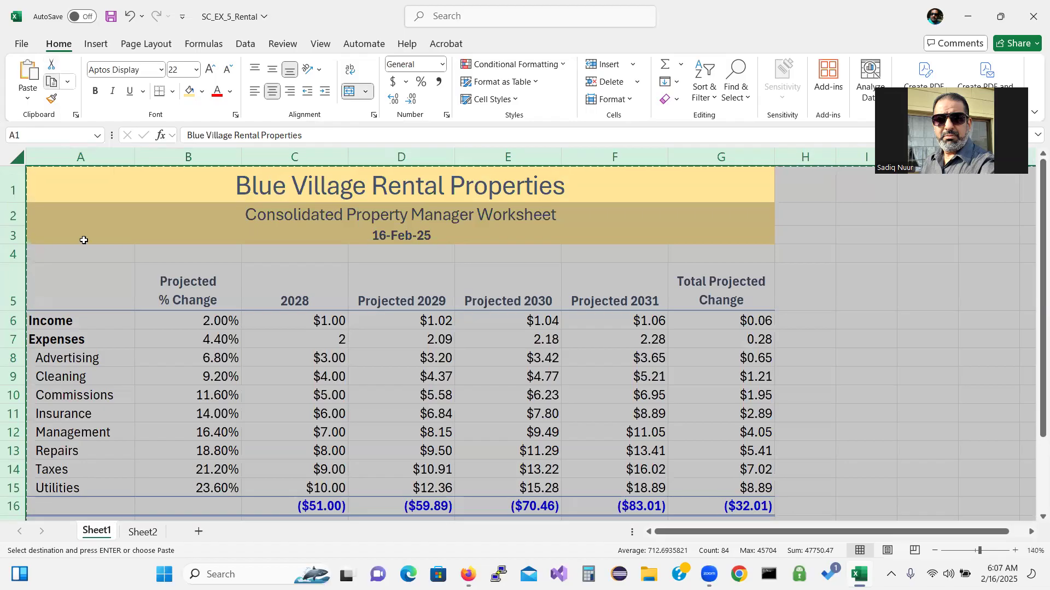
pyautogui.click(142, 533)
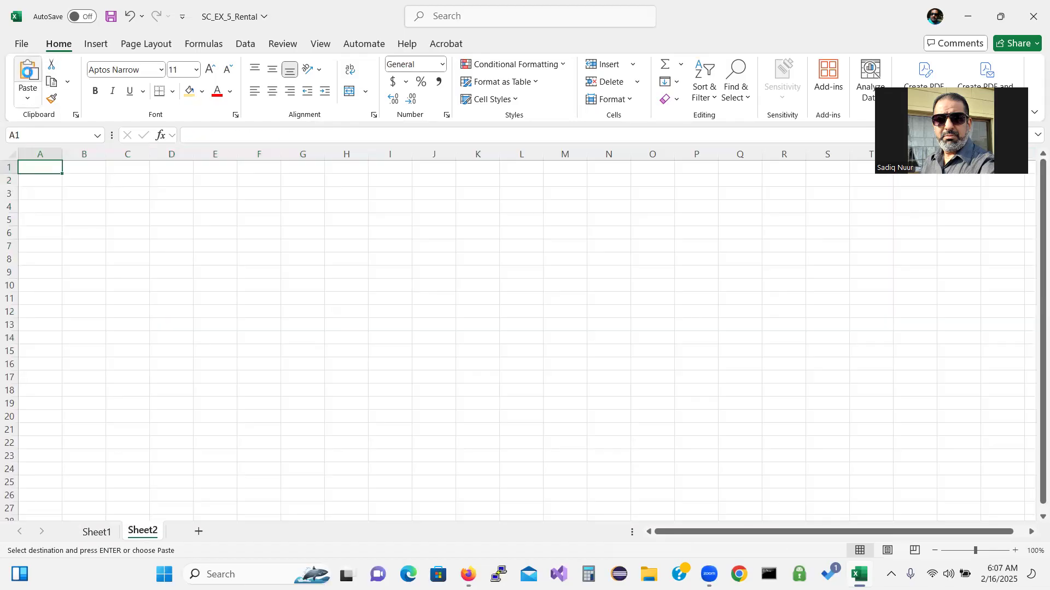
pyautogui.click(28, 73)
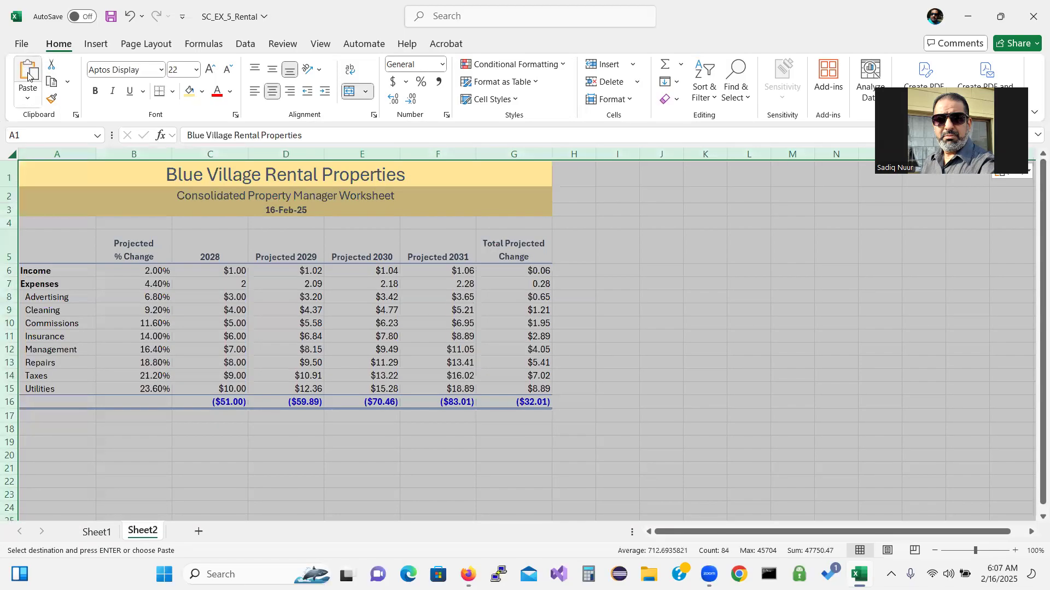
pyautogui.click(623, 370)
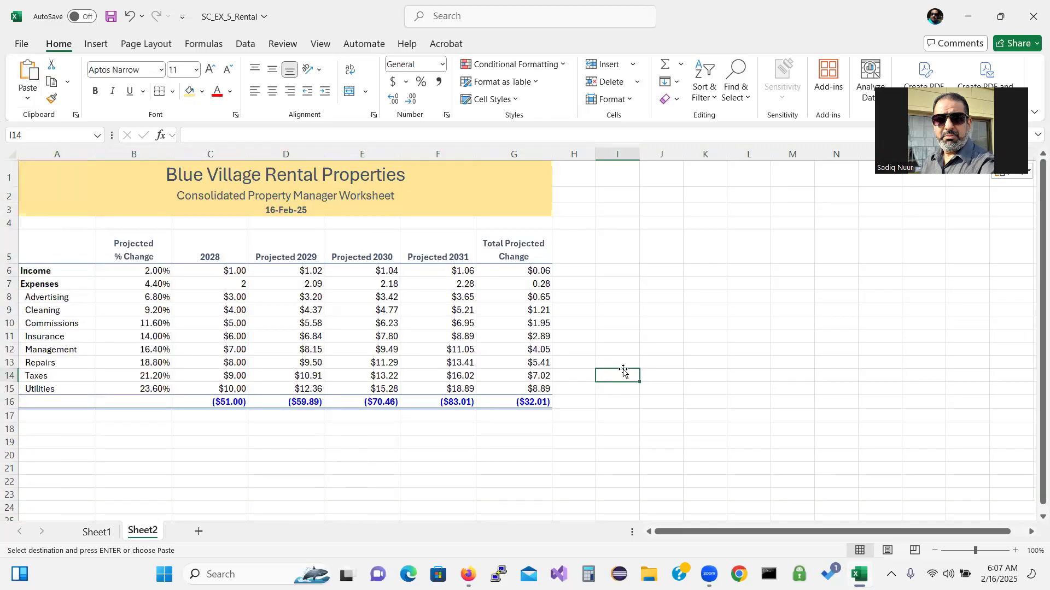
# Reselect all of Sheet1, then return to Sheet2 and select cell A1
pyautogui.click(89, 535)
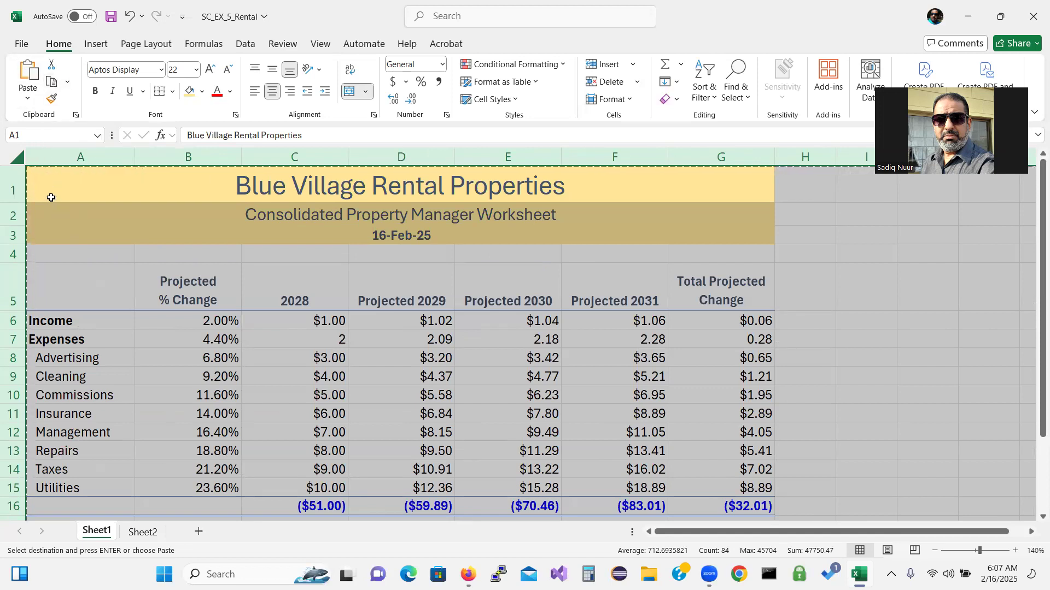
pyautogui.press('Escape')
pyautogui.click(17, 159)
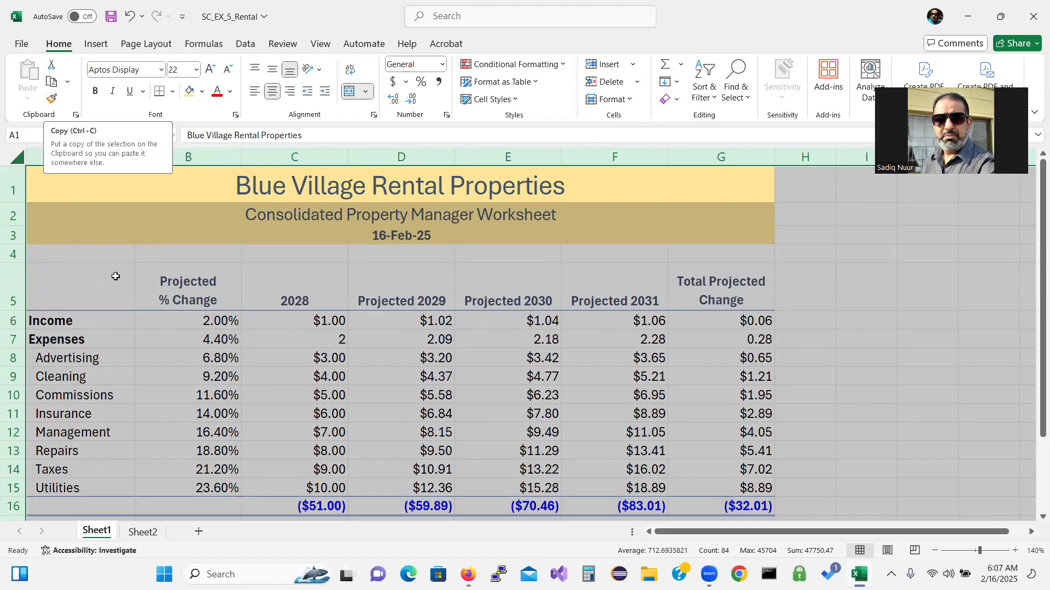
pyautogui.click(141, 531)
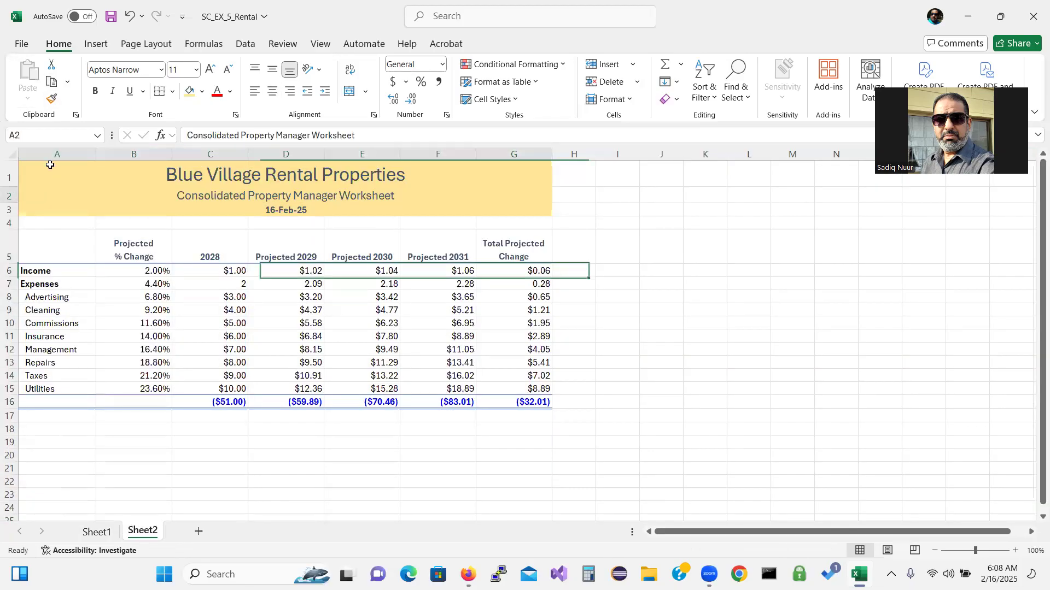
pyautogui.click(50, 164)
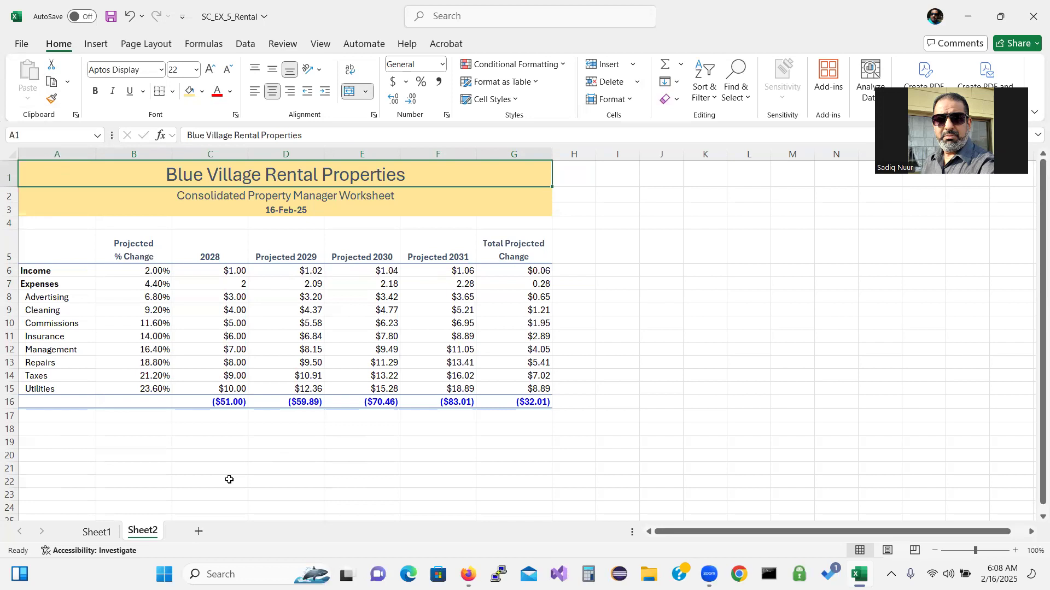
# Copy Sheet1 to the end of the workbook as Sheet1 (2) via Move or Copy
pyautogui.click(96, 532)
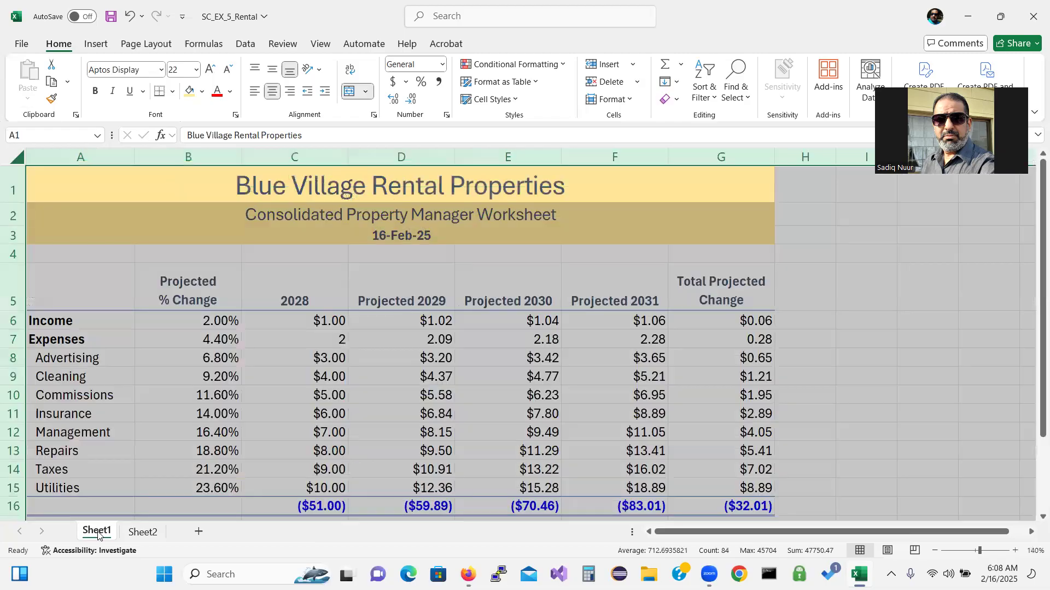
pyautogui.rightClick(98, 535)
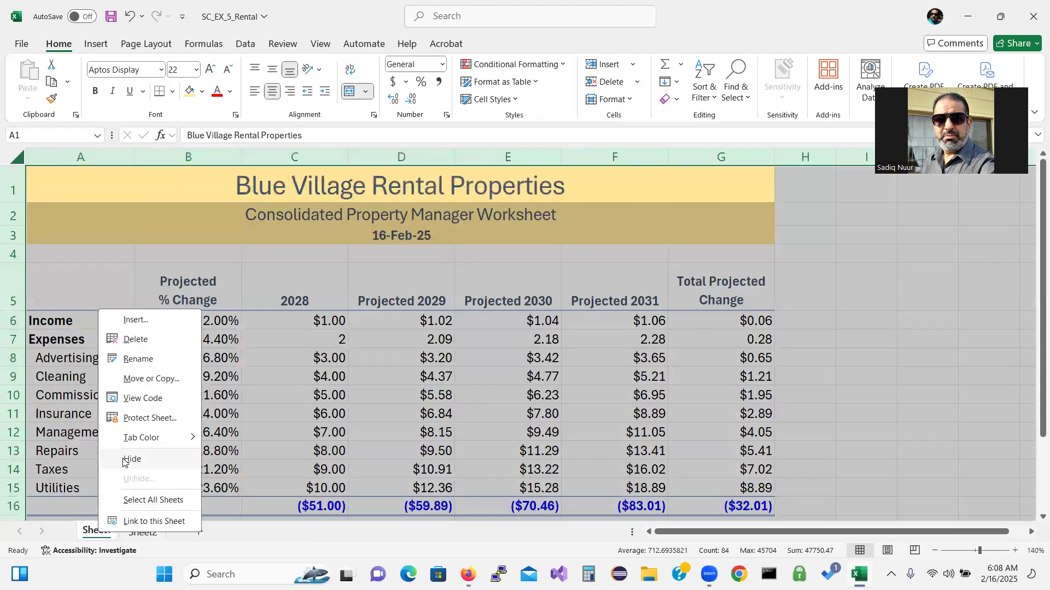
pyautogui.click(143, 380)
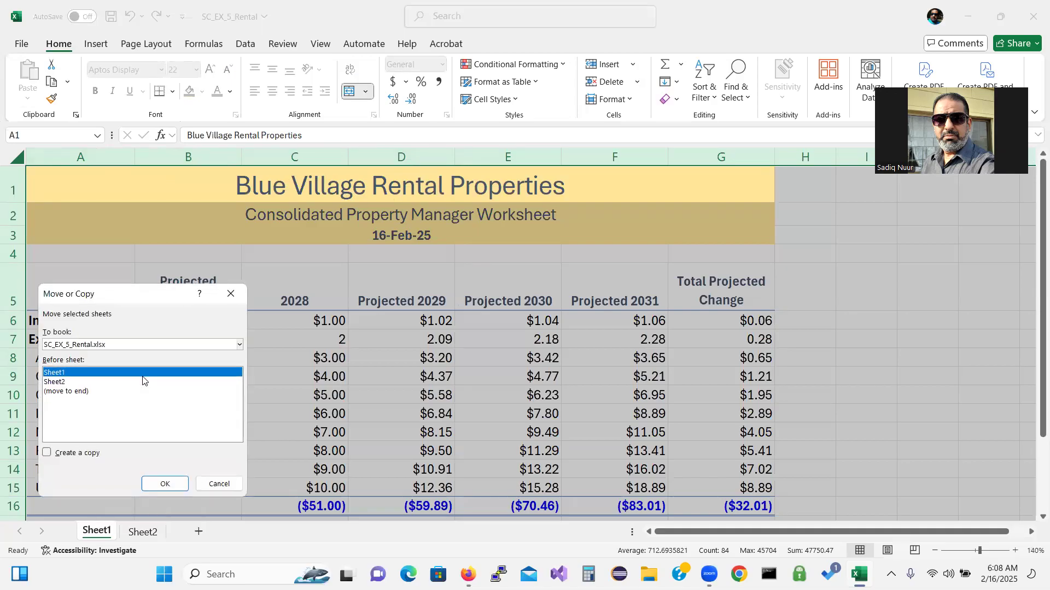
pyautogui.click(65, 392)
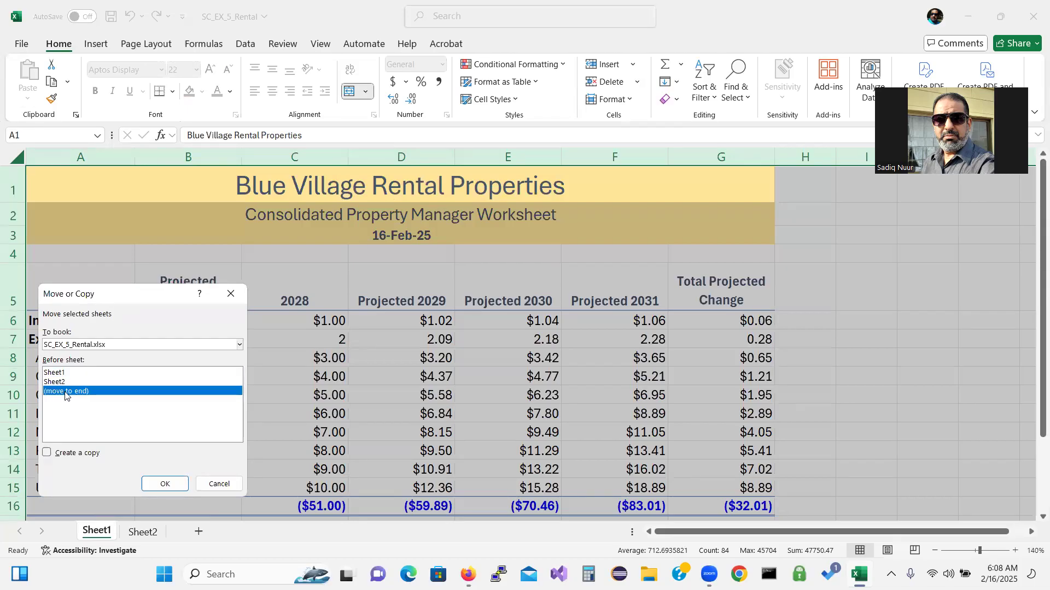
pyautogui.click(47, 453)
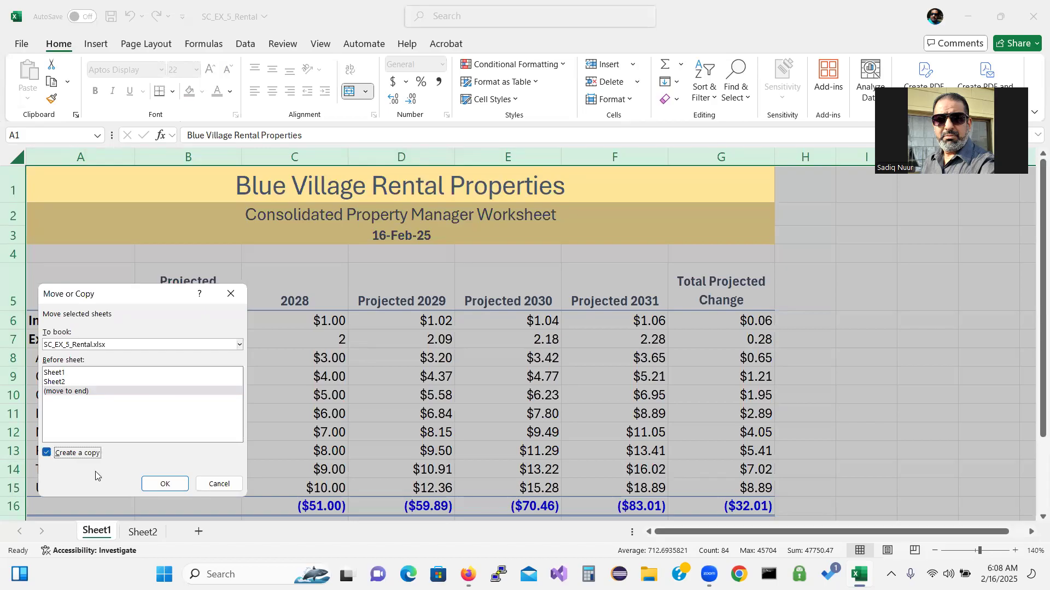
pyautogui.click(158, 483)
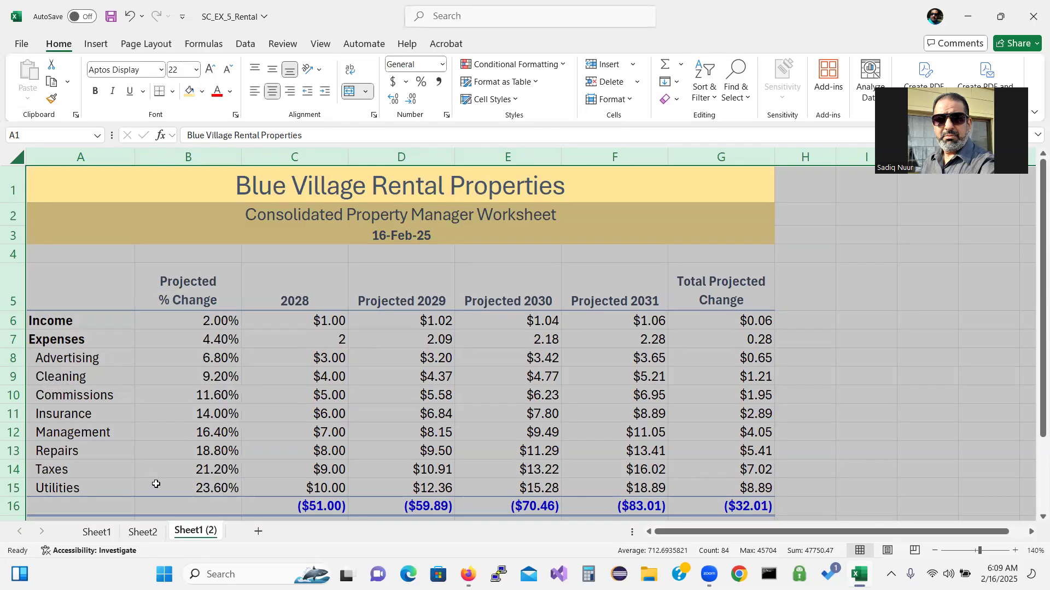
# Create Sheet1 (3) by copying Sheet1 to the end of the workbook
pyautogui.click(101, 532)
pyautogui.rightClick(102, 535)
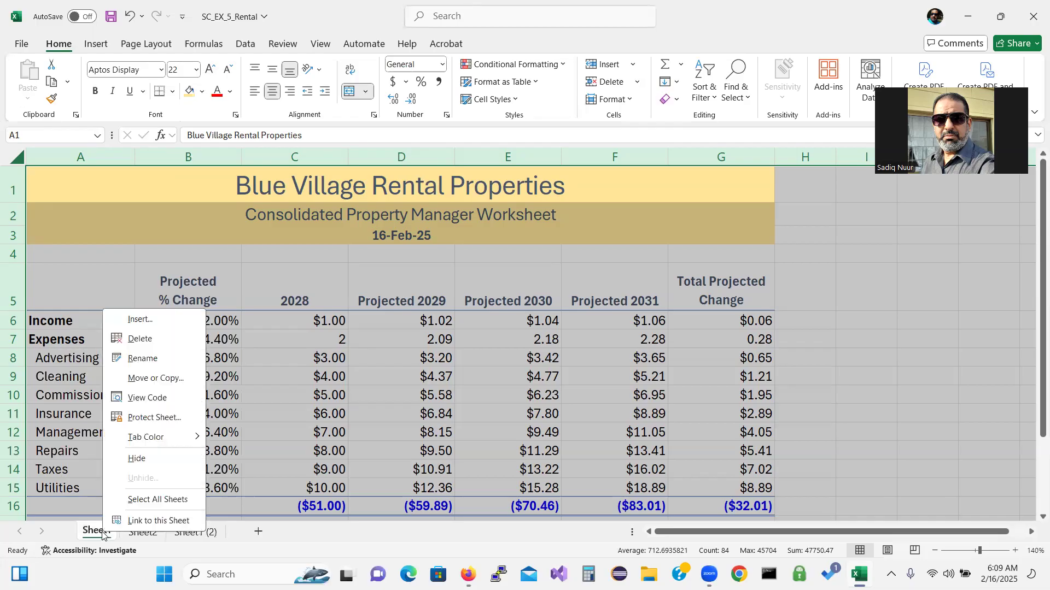
pyautogui.click(161, 379)
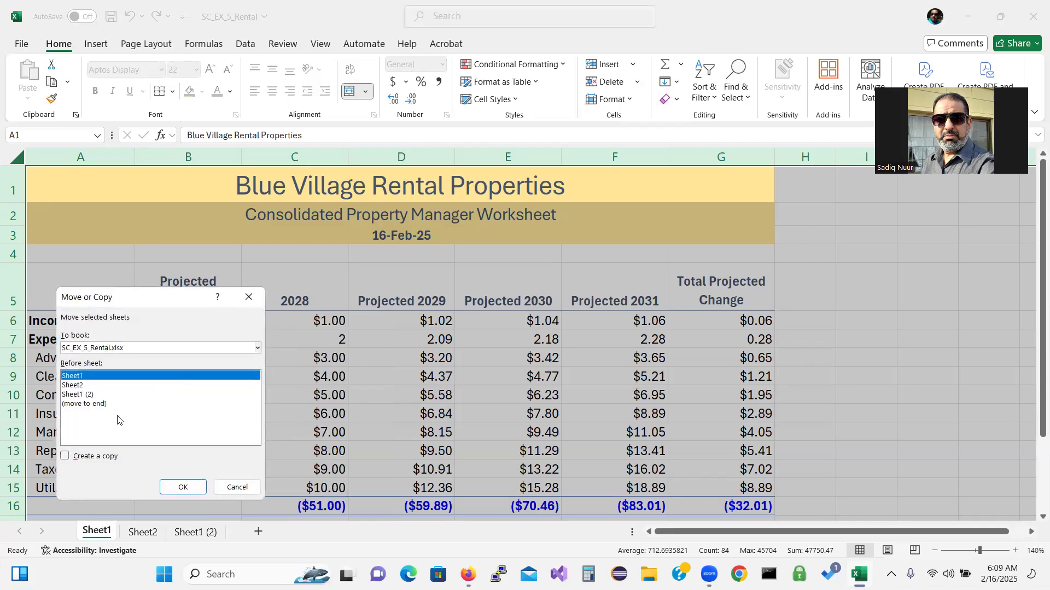
pyautogui.click(95, 404)
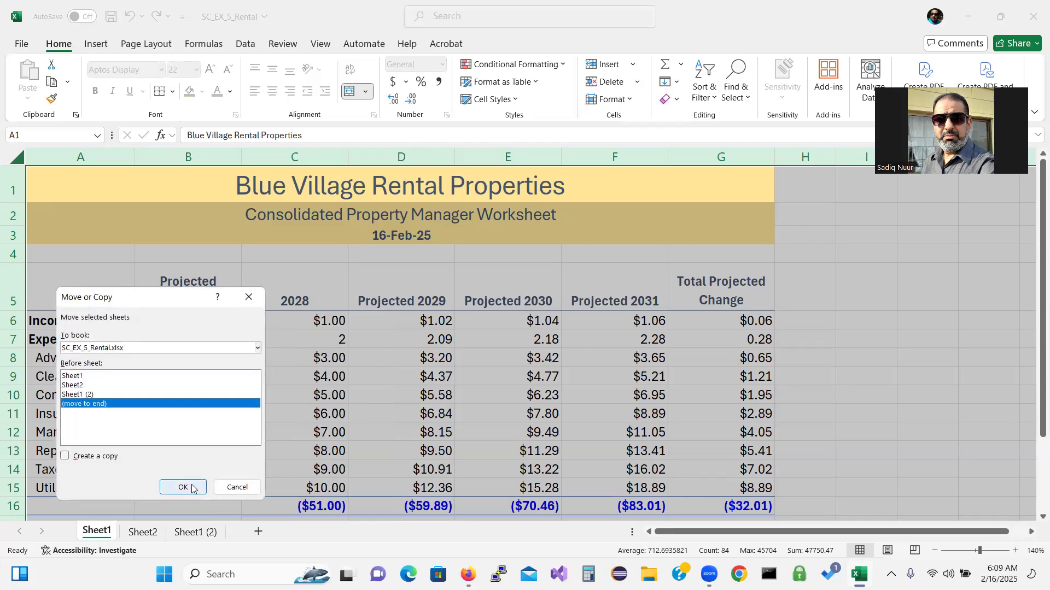
pyautogui.click(87, 457)
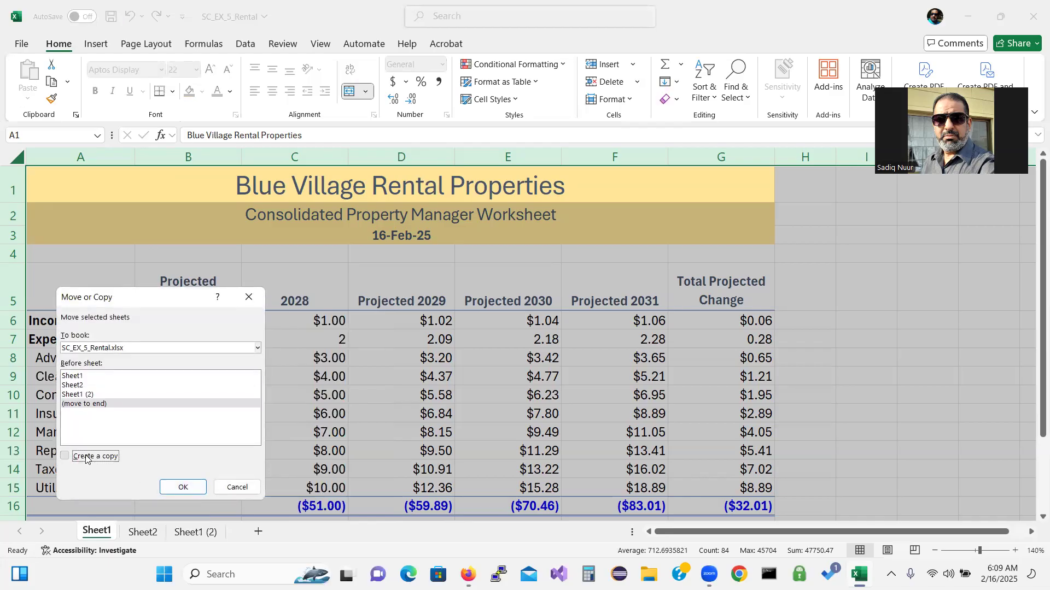
pyautogui.click(183, 487)
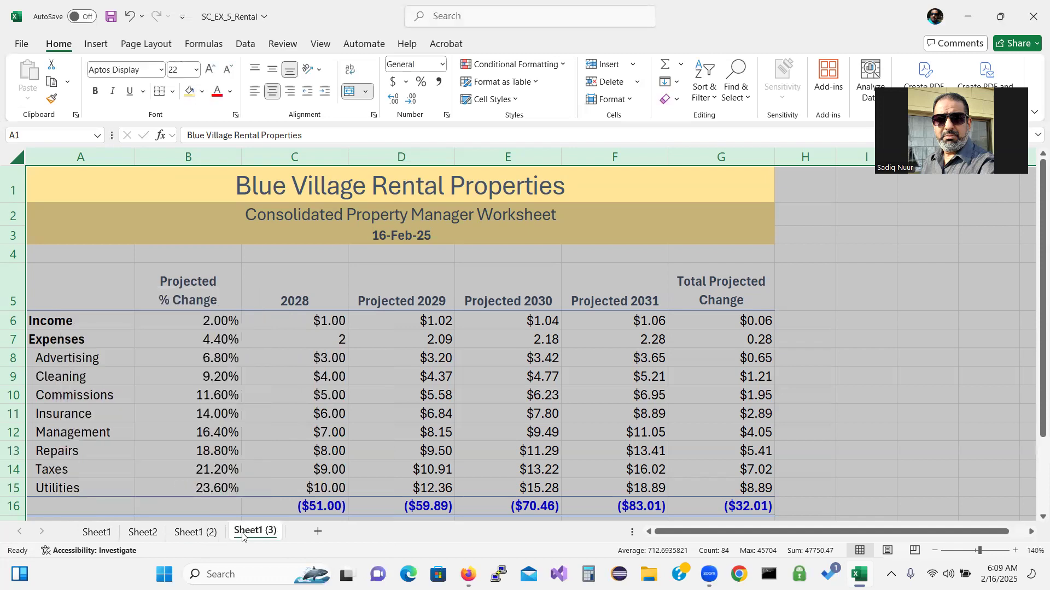
# Create a fourth copy, Sheet1 (4), placed after all existing sheets
pyautogui.rightClick(100, 538)
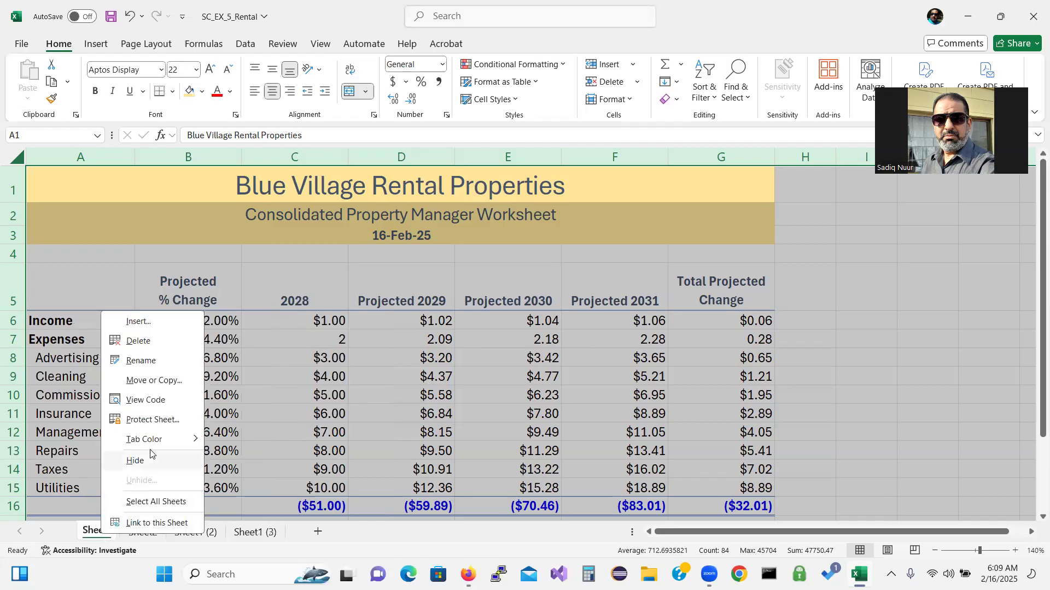
pyautogui.moveTo(156, 442)
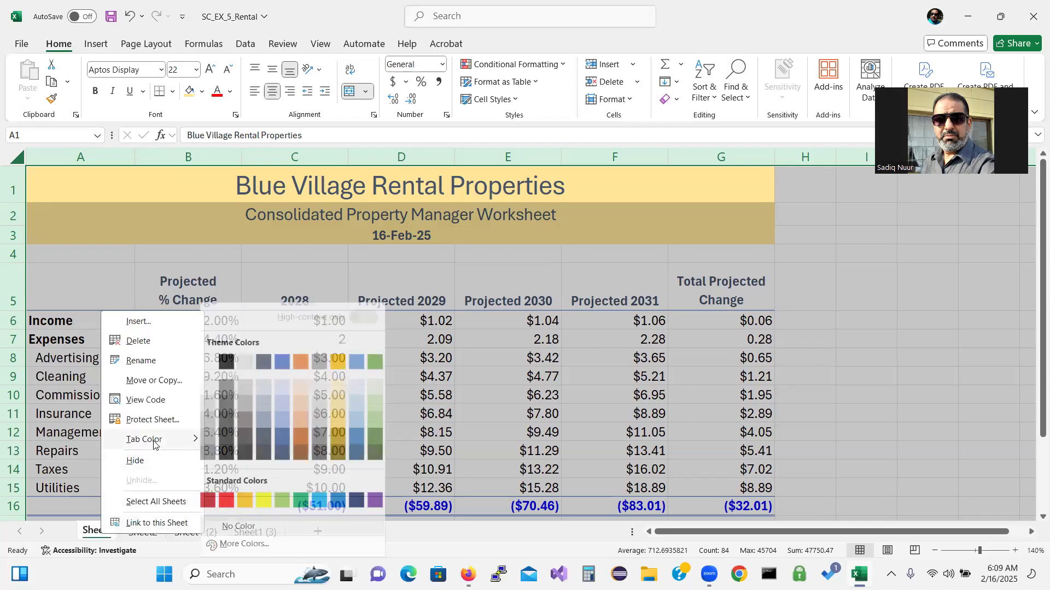
pyautogui.click(167, 380)
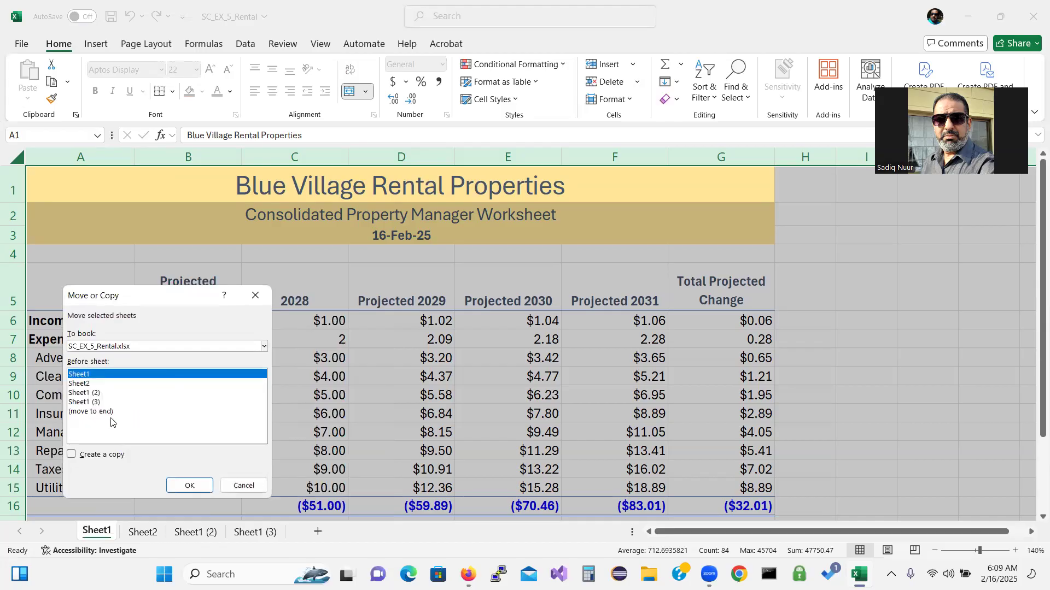
pyautogui.click(102, 413)
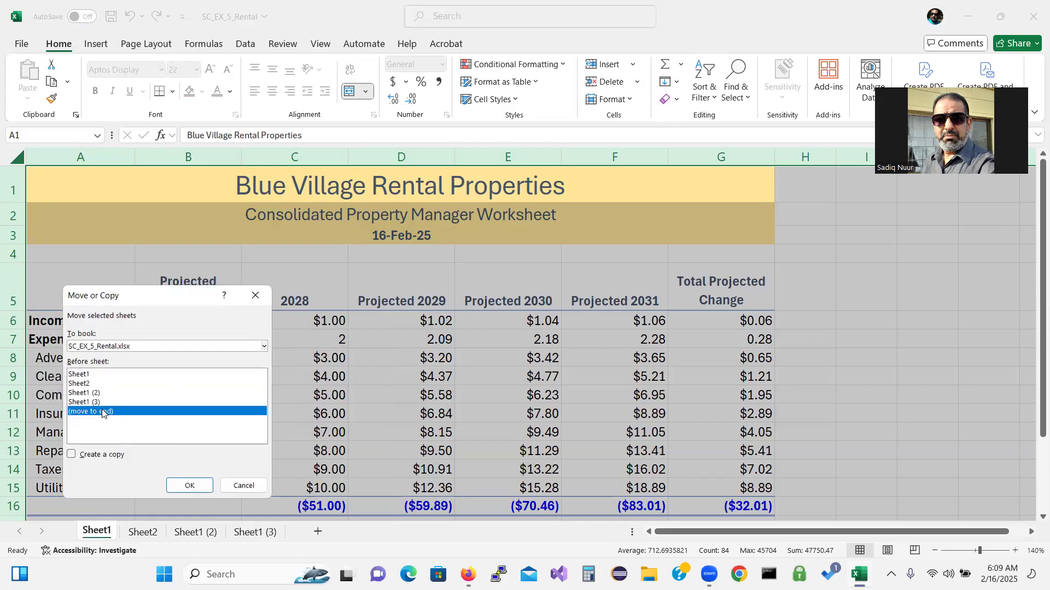
pyautogui.click(72, 455)
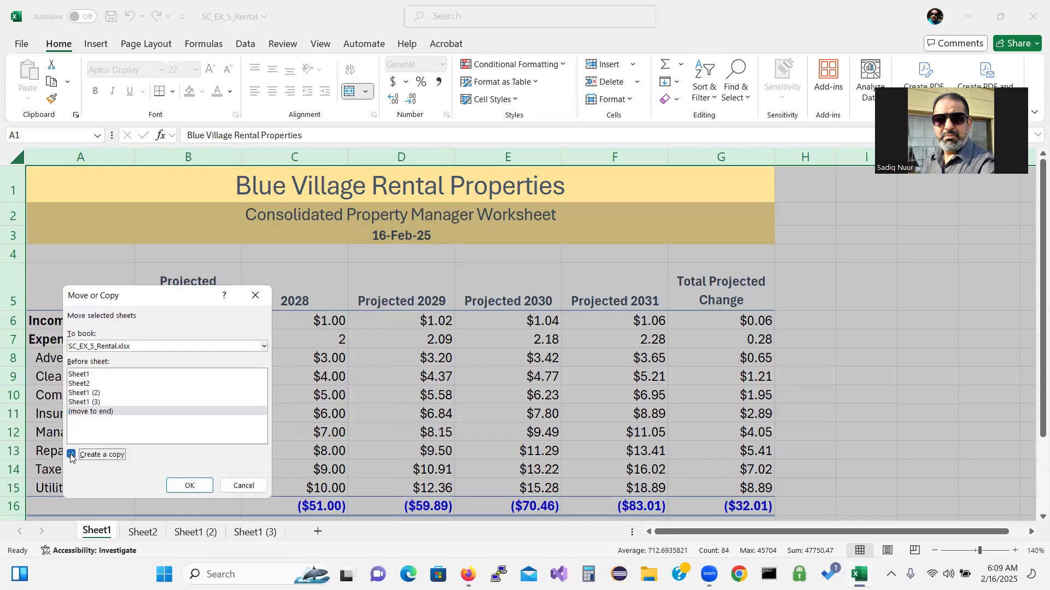
pyautogui.click(185, 485)
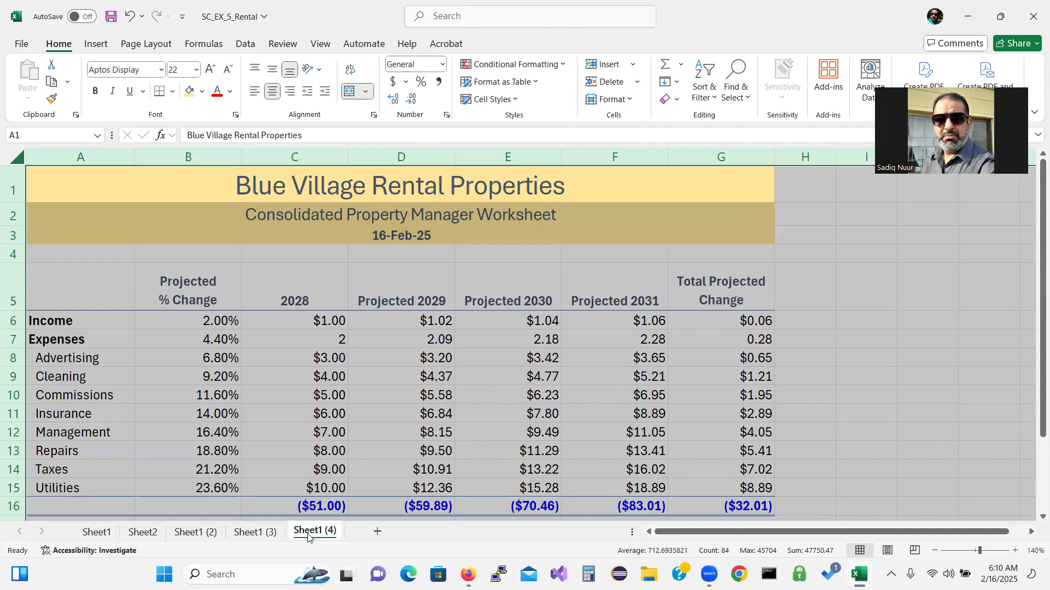
# With all sheets grouped, change the Income projected change in B6 from 2% to 3%
pyautogui.rightClick(99, 533)
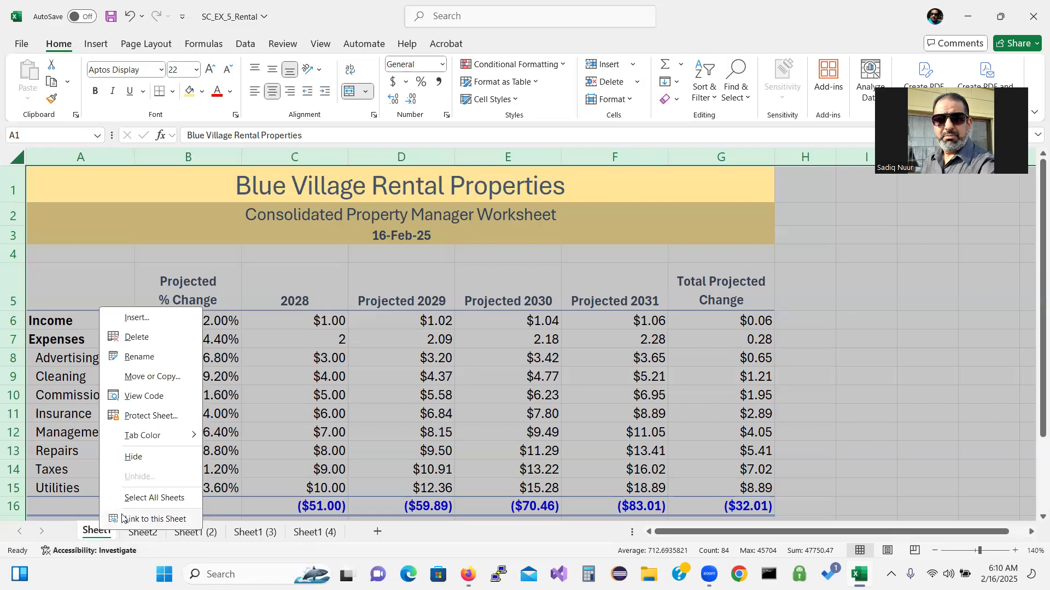
pyautogui.click(153, 498)
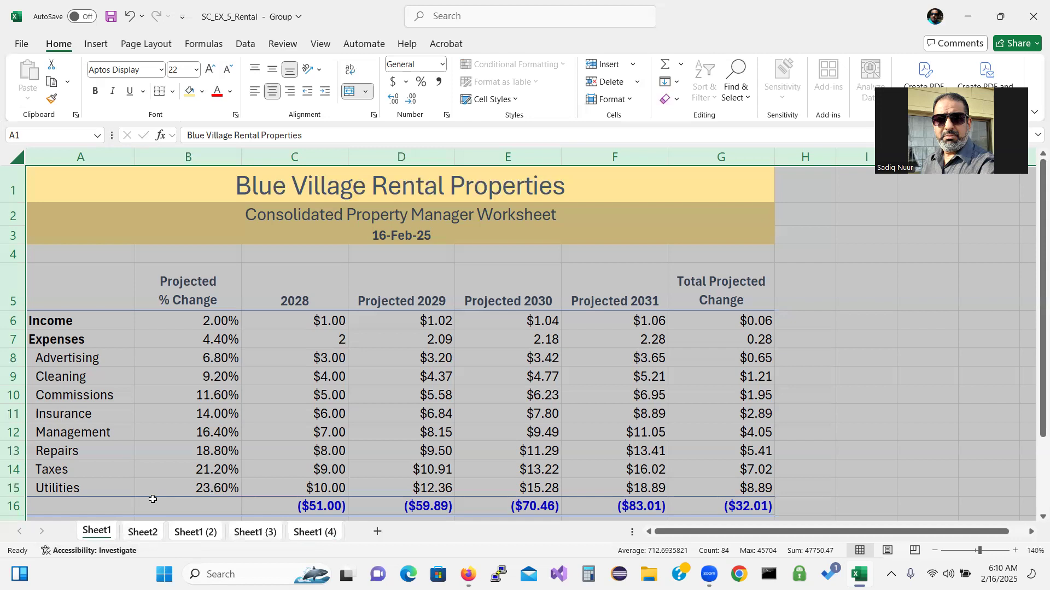
pyautogui.click(196, 320)
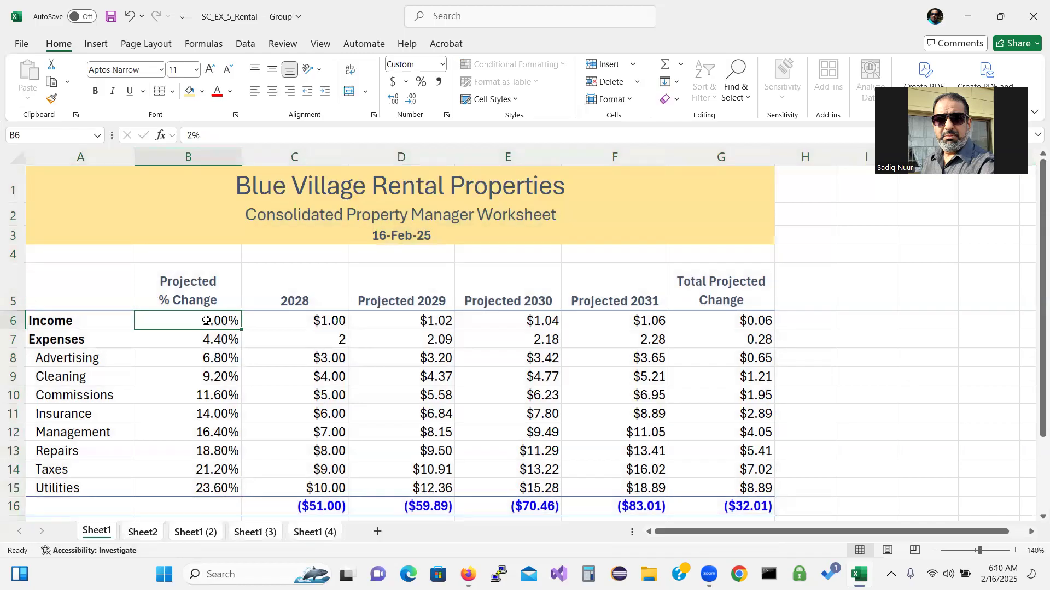
pyautogui.doubleClick(206, 321)
pyautogui.press('BackSpace')
pyautogui.write('3')
pyautogui.press('Return')
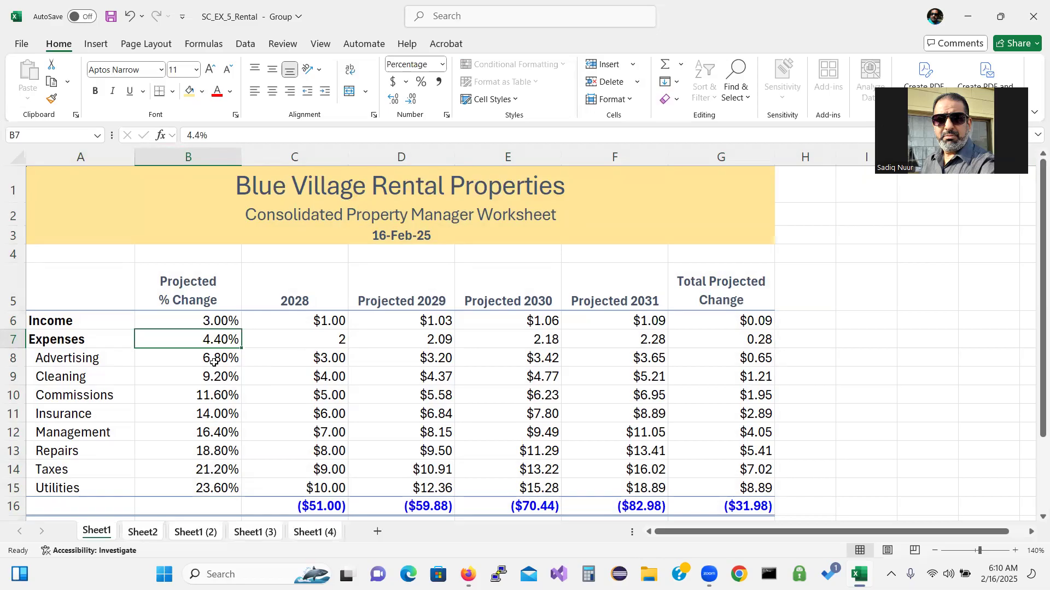
# Format B6 and B8:B15 with the custom number format 0.00%;[Blue](0.00%)
pyautogui.click(214, 321)
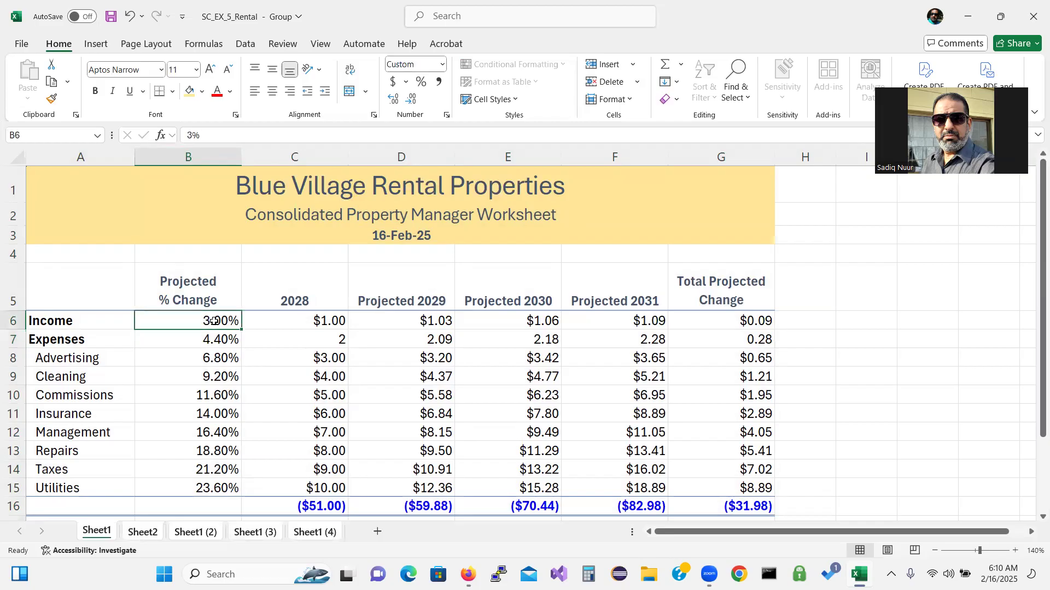
pyautogui.keyDown('ctrl'); pyautogui.click(207, 358); pyautogui.keyUp('ctrl')
pyautogui.moveTo(207, 359); pyautogui.dragTo(201, 491)
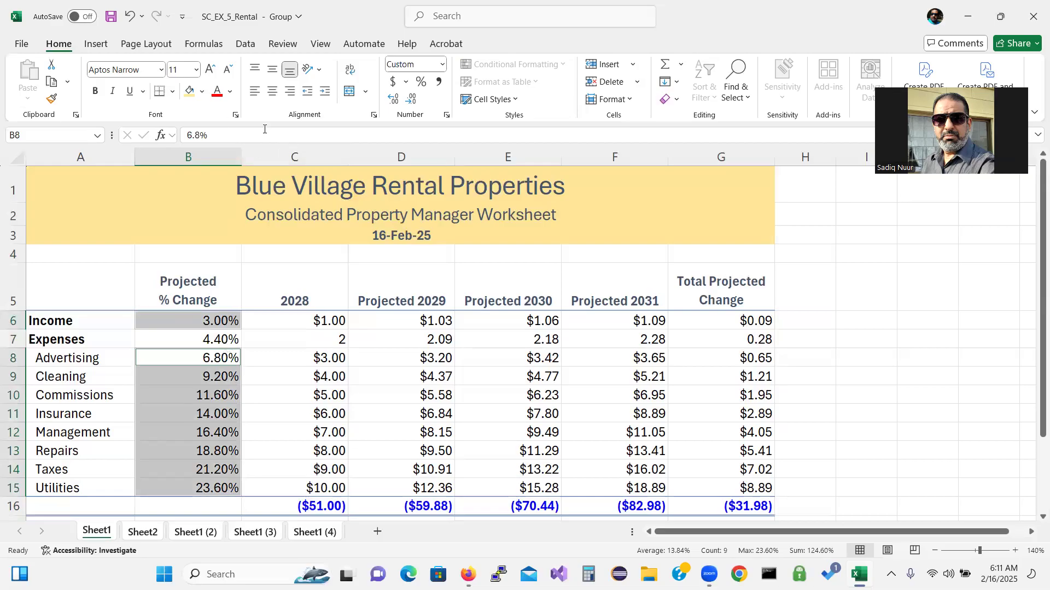
pyautogui.rightClick(204, 374)
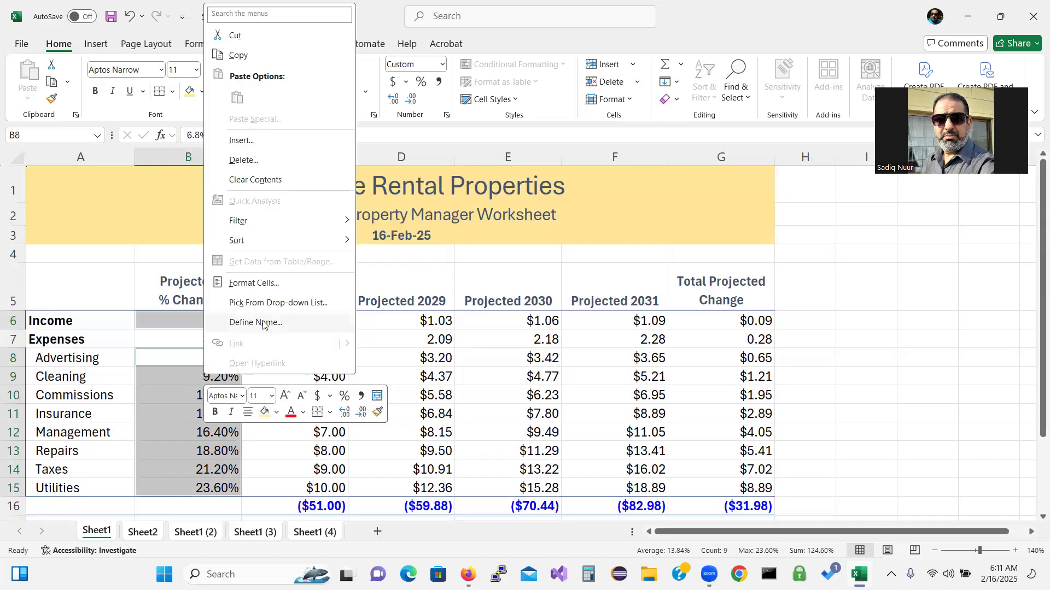
pyautogui.click(267, 283)
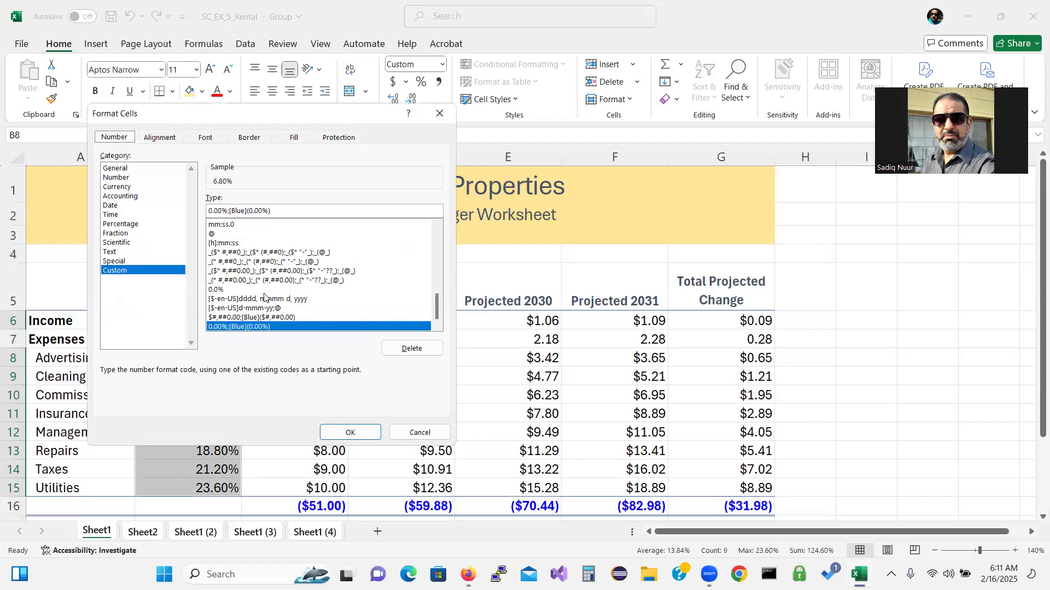
pyautogui.click(284, 210)
pyautogui.click(330, 435)
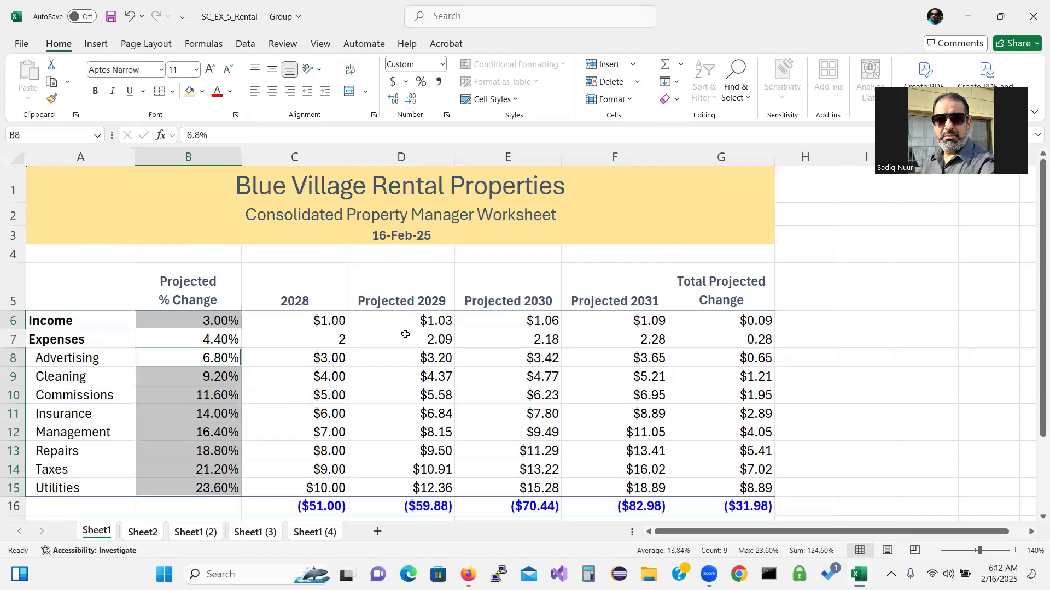
# Delete the Expenses row values in B7:G7, leaving only the label
pyautogui.click(199, 340)
pyautogui.moveTo(198, 340); pyautogui.dragTo(717, 346)
pyautogui.press('Delete')
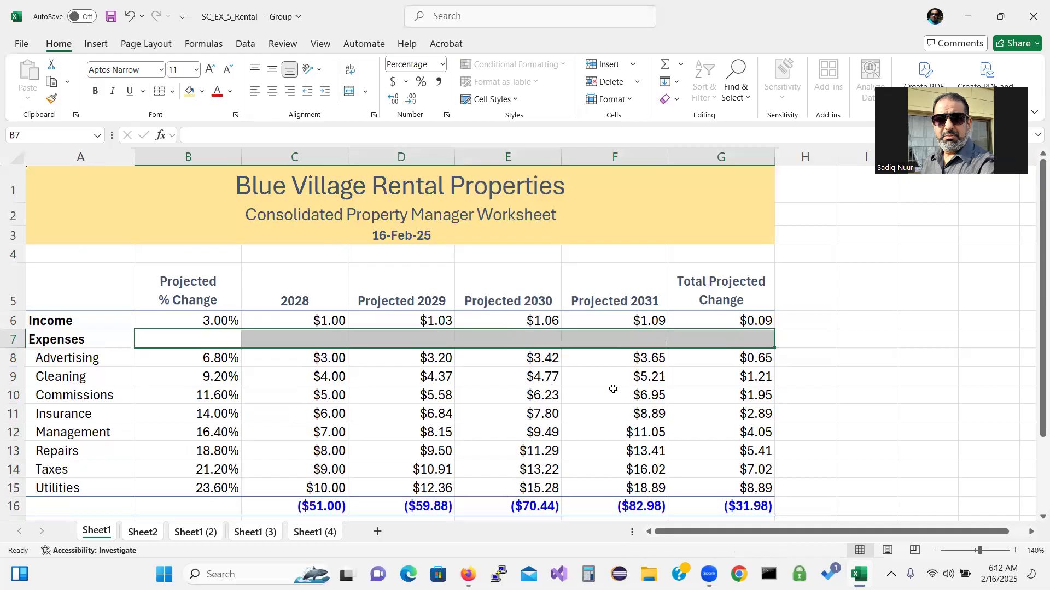
pyautogui.click(219, 358)
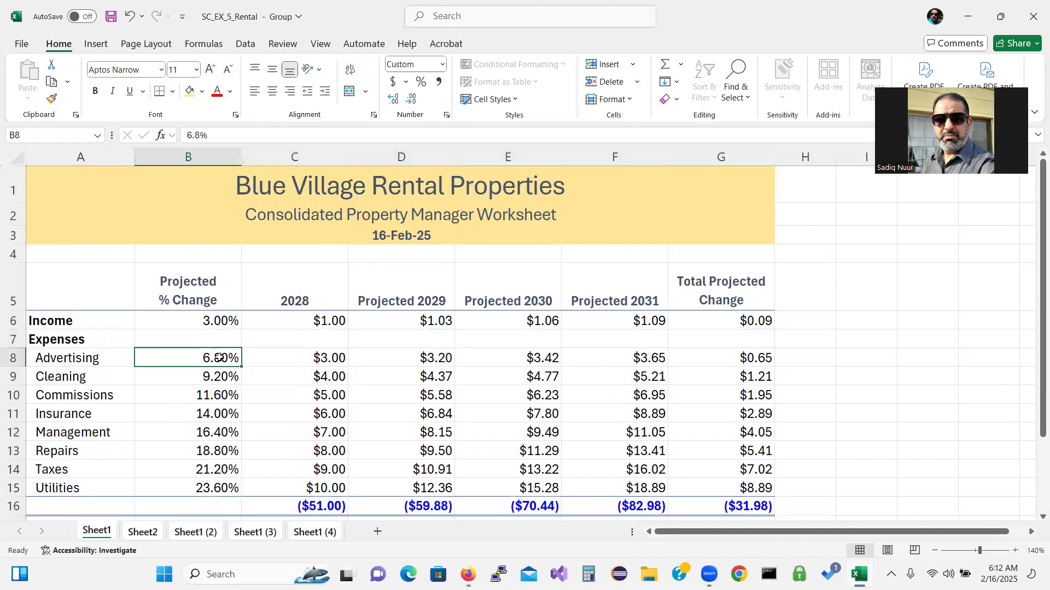
pyautogui.click(217, 323)
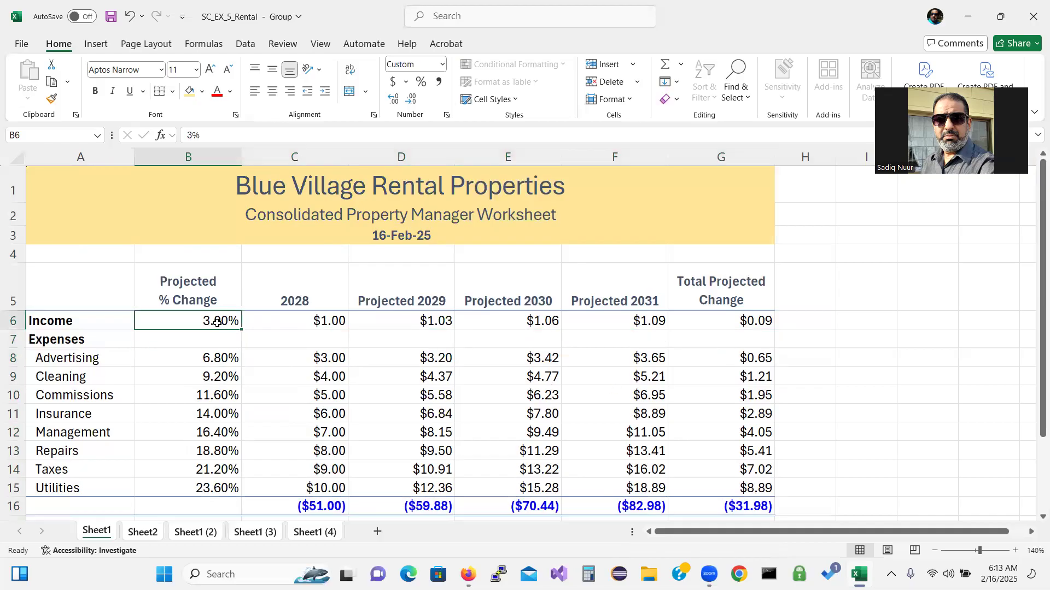
# Keep Income at 3% and set the Advertising projected change to -2%
pyautogui.doubleClick(217, 322)
pyautogui.press('Return')
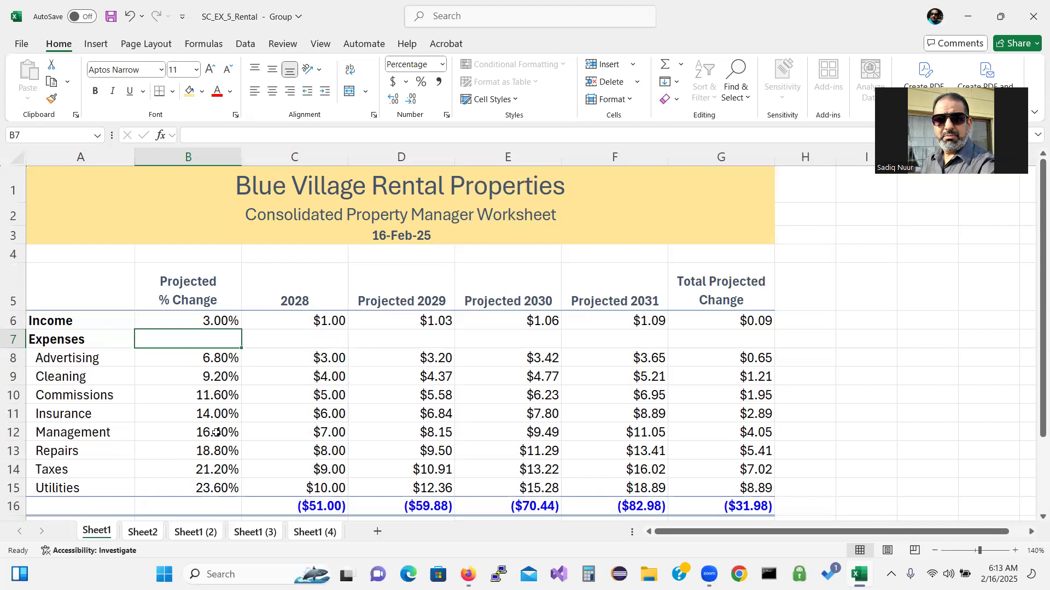
pyautogui.click(221, 358)
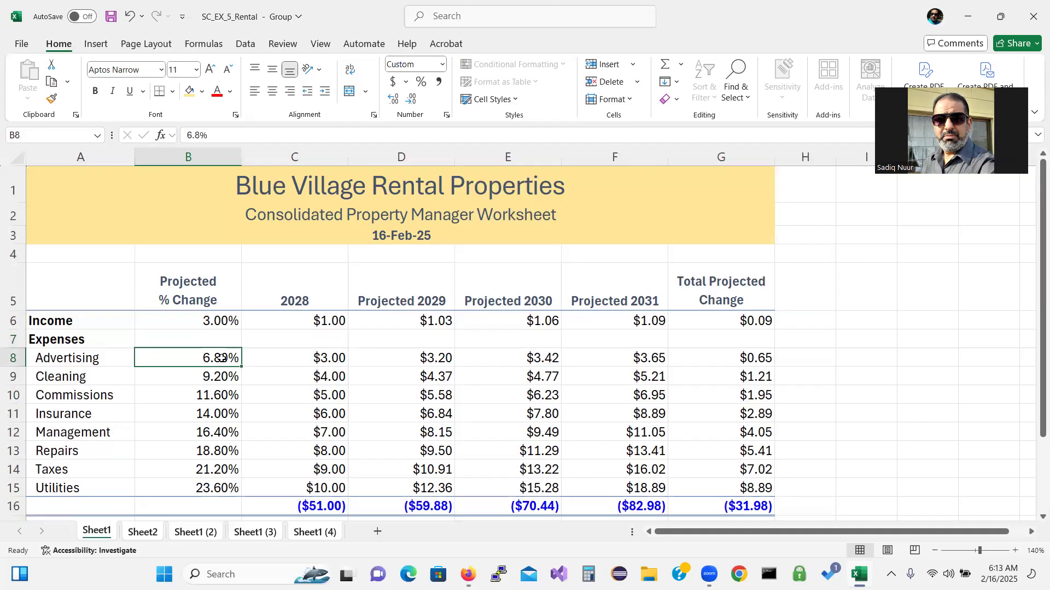
pyautogui.write('-2')
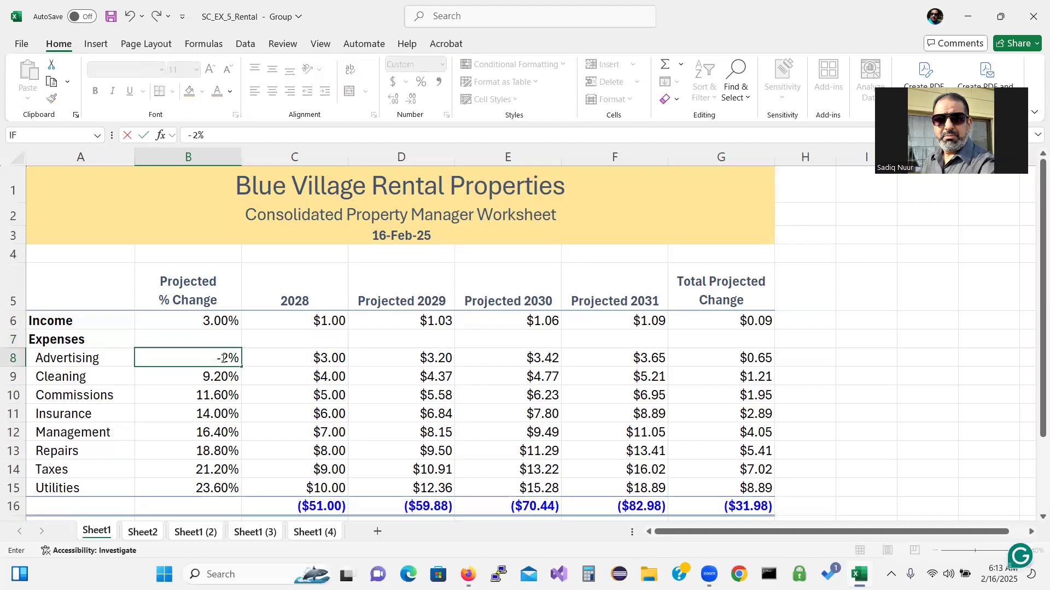
pyautogui.press('Return')
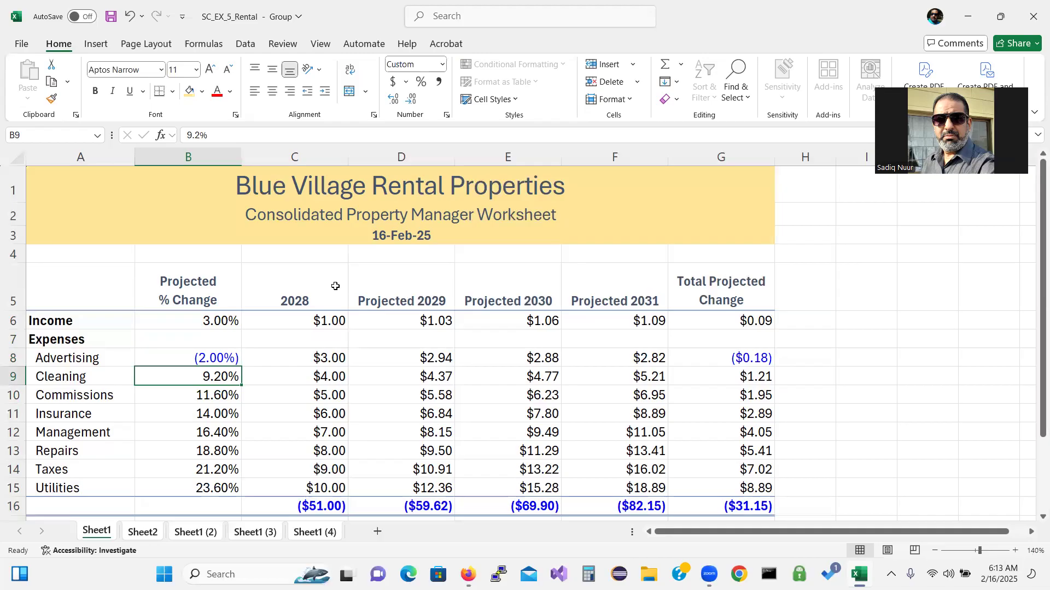
# Enter 2%, 2.5%, 1.5% and 3.5% for Cleaning, Commissions, Insurance and Management
pyautogui.write('2')
pyautogui.press('Return')
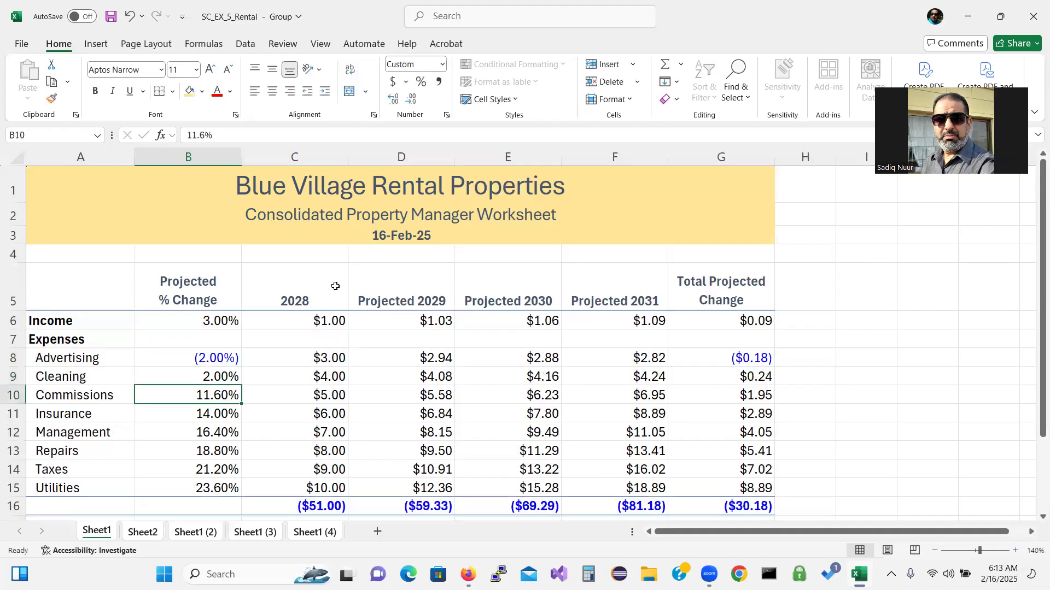
pyautogui.write('2.5')
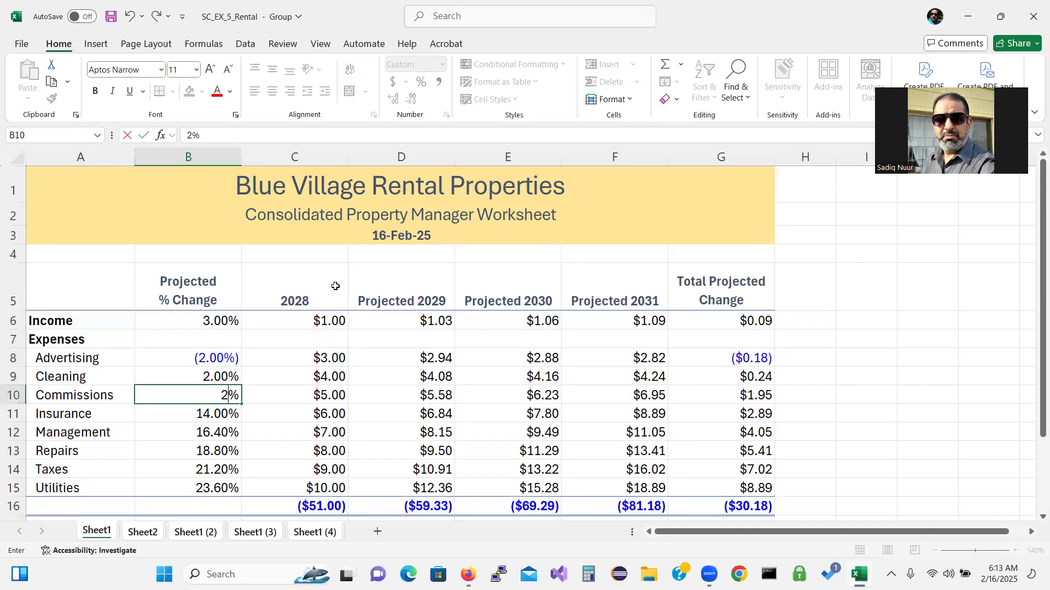
pyautogui.press('Return')
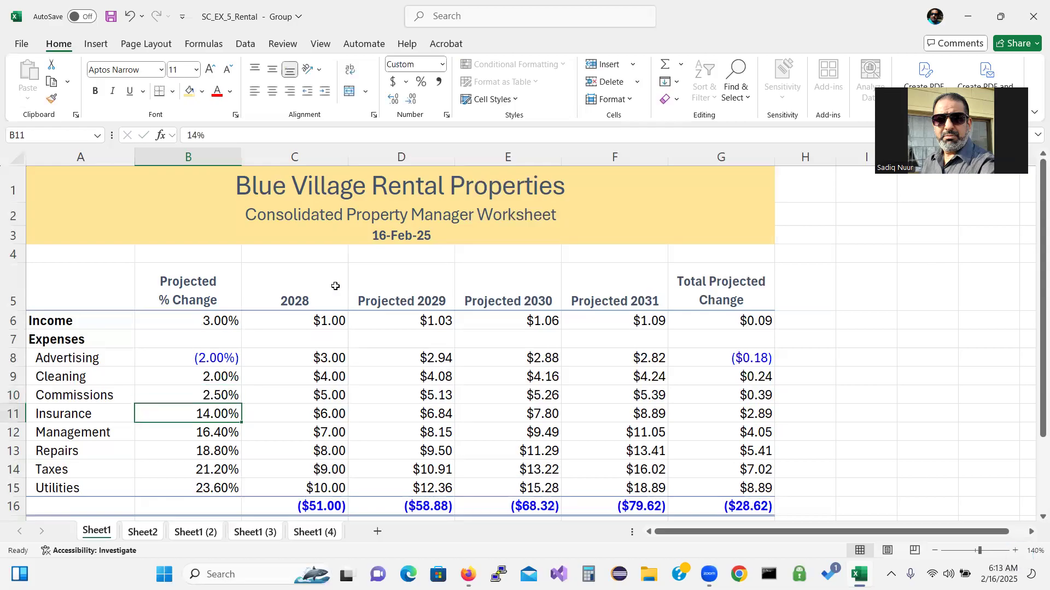
pyautogui.write('1.5')
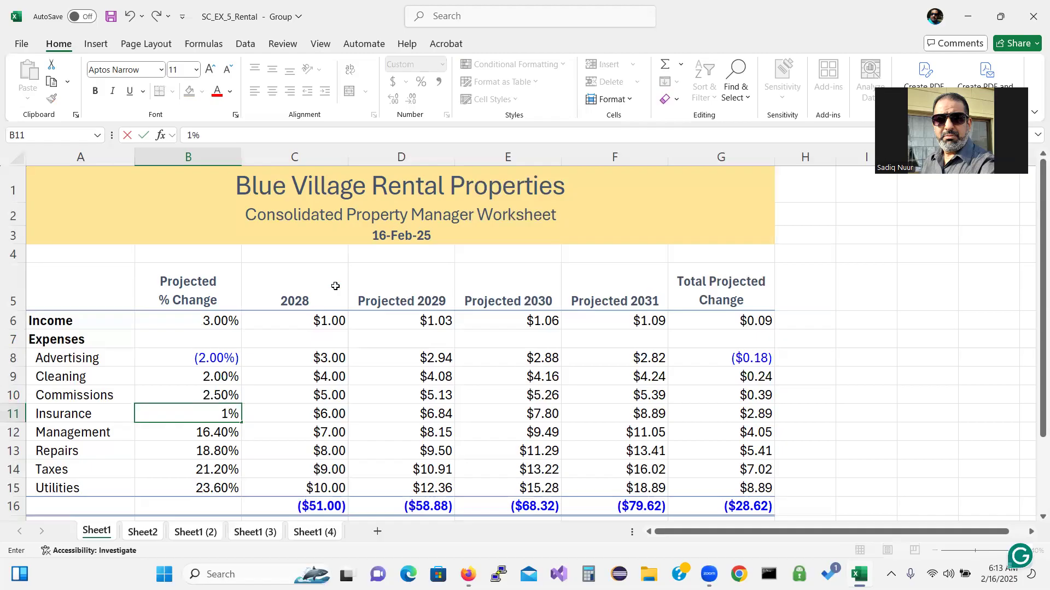
pyautogui.press('Return')
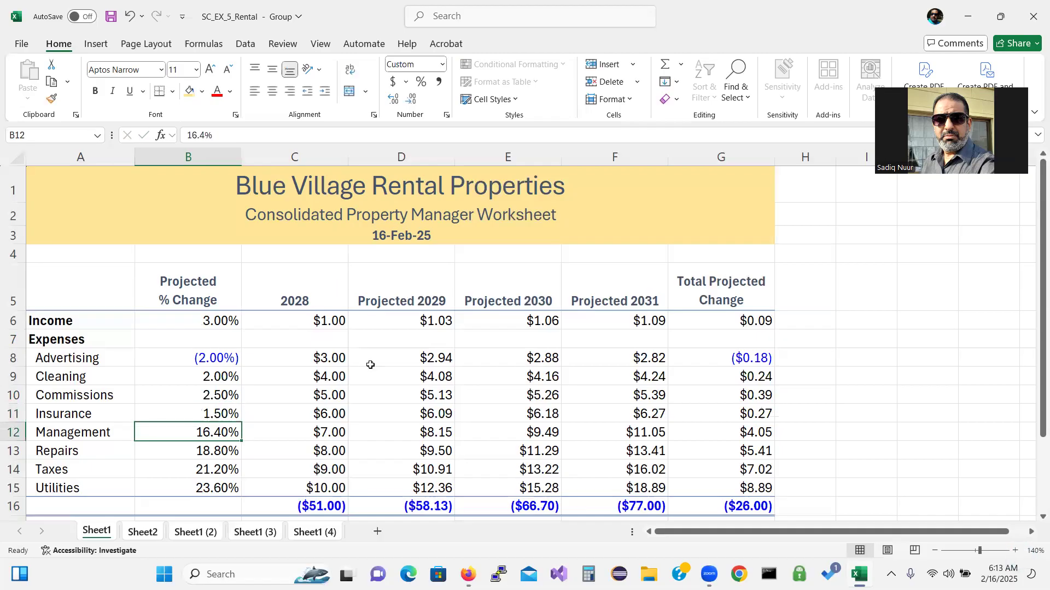
pyautogui.write('3.5')
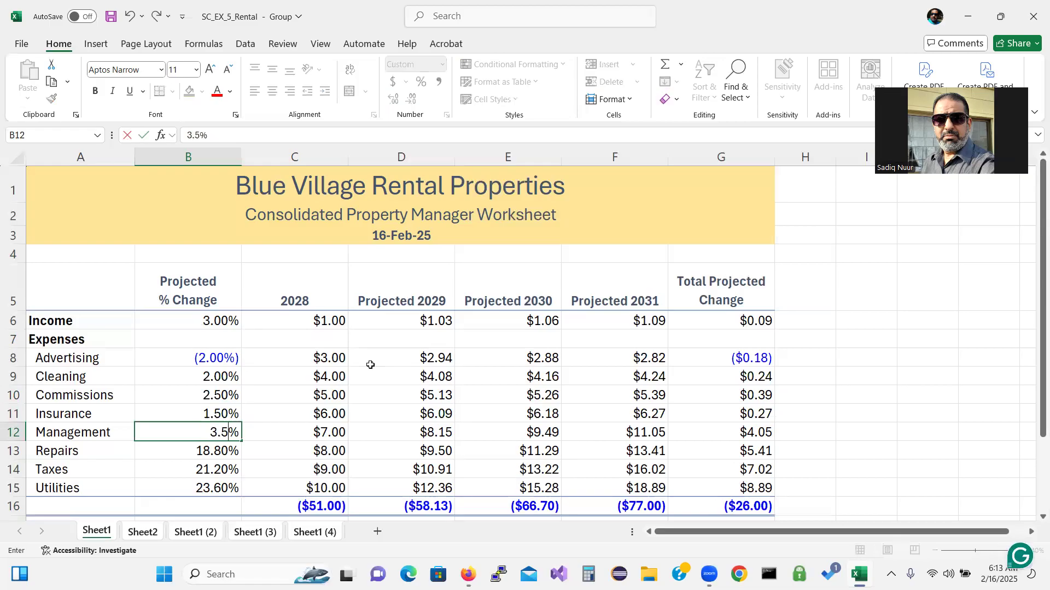
pyautogui.press('Return')
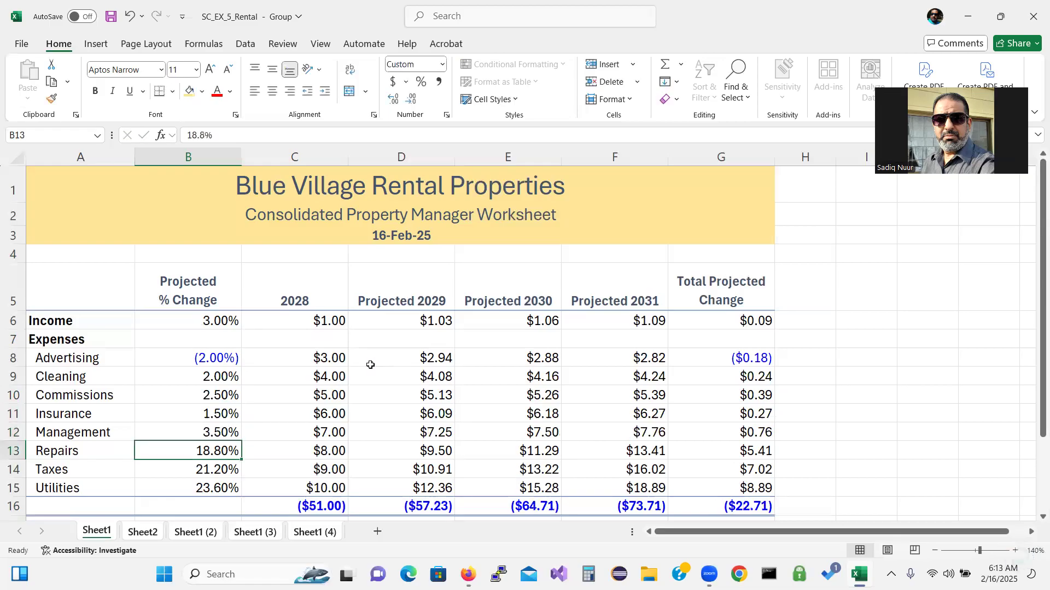
# Enter -1%, 2.2% and 2% for Repairs, Taxes and Utilities
pyautogui.write('-1')
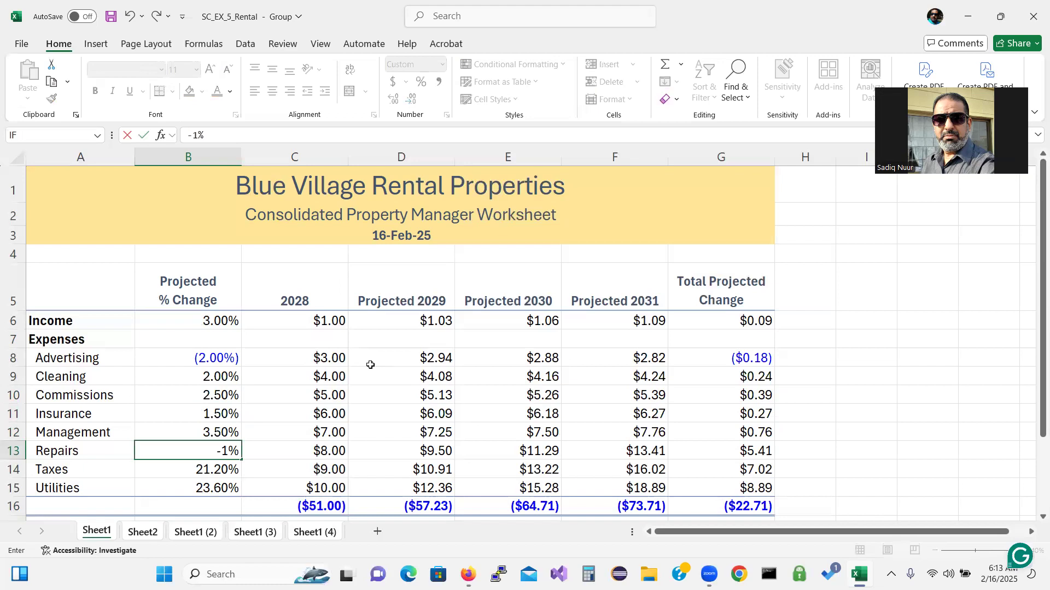
pyautogui.press('Return')
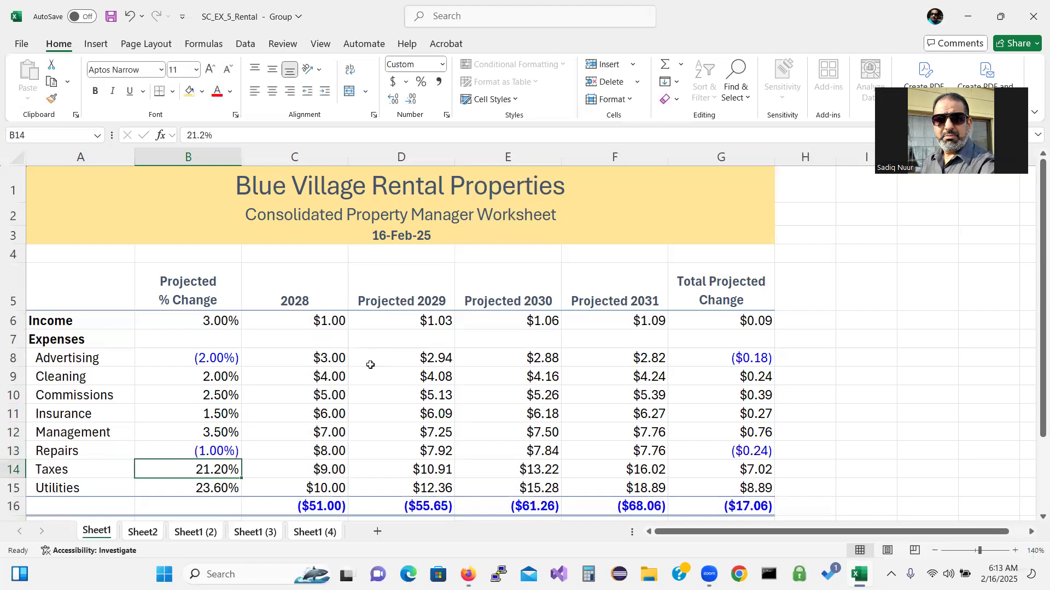
pyautogui.write('2.2')
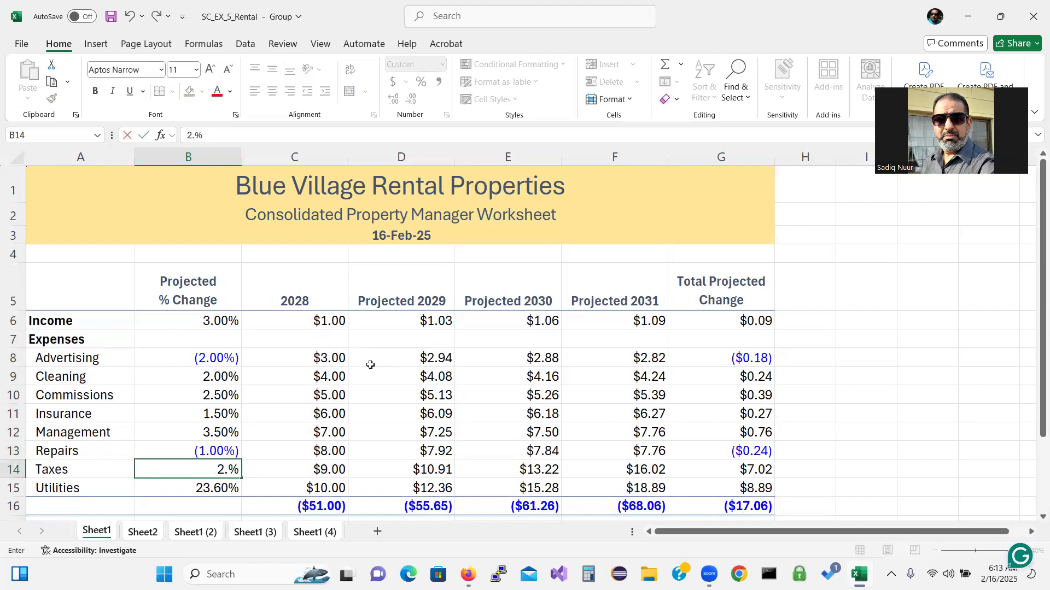
pyautogui.press('Return')
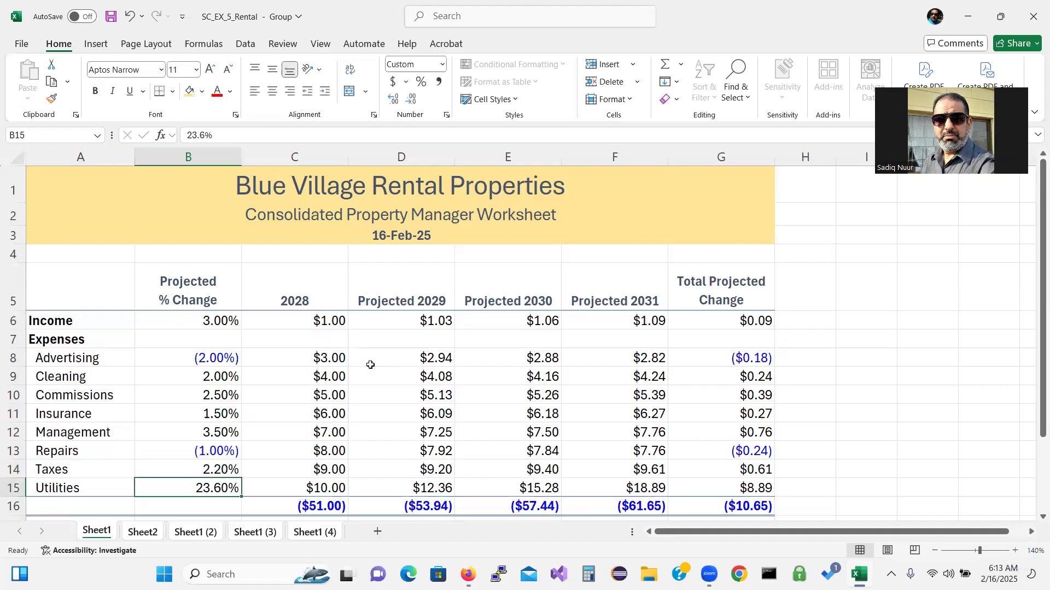
pyautogui.write('2')
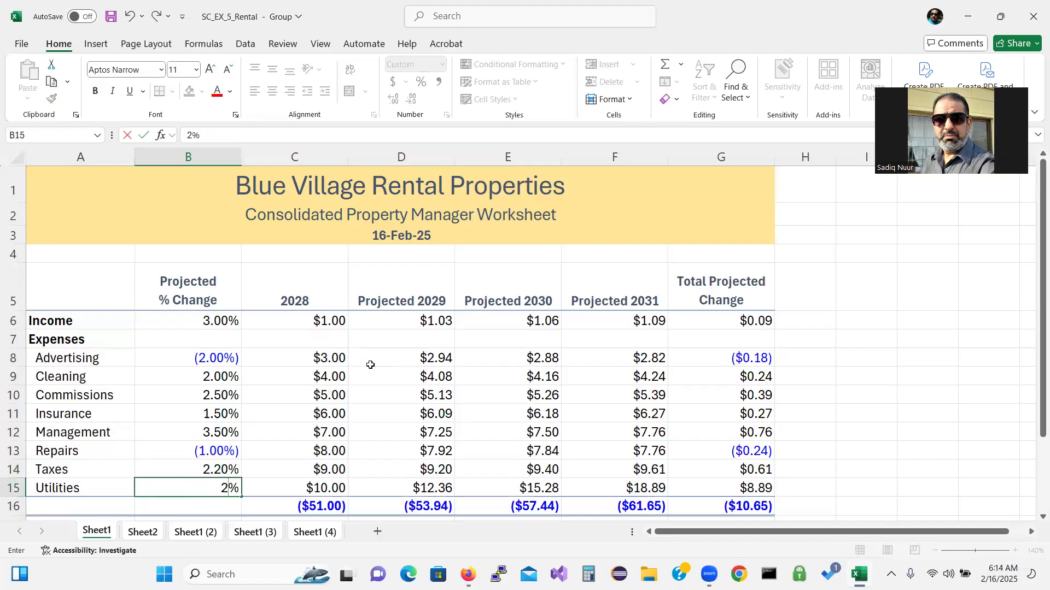
pyautogui.press('Return')
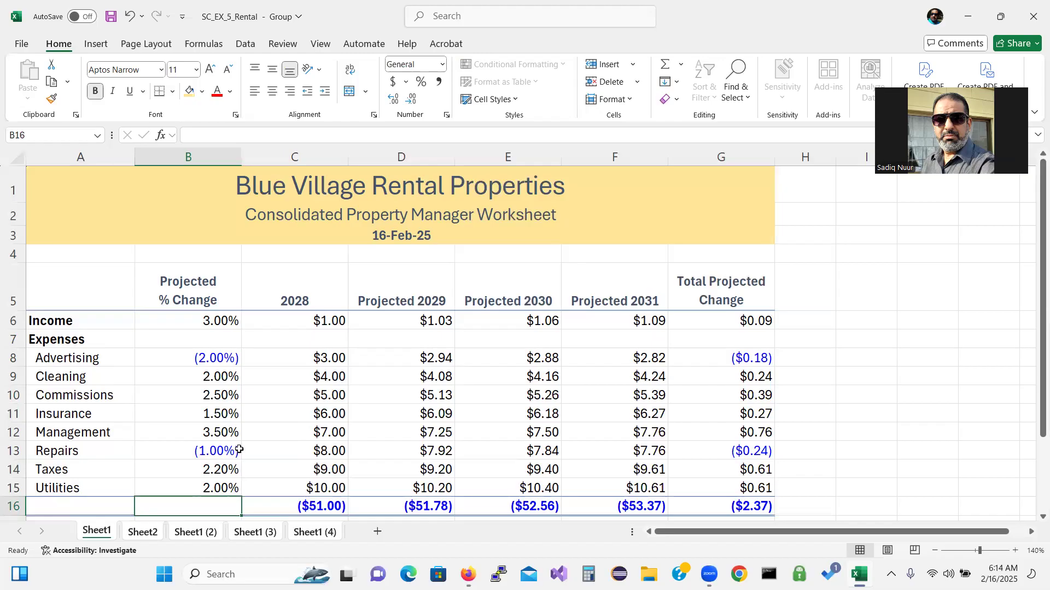
# Ungroup the worksheets, then rename the Sheet2 tab 'River North'
pyautogui.rightClick(103, 534)
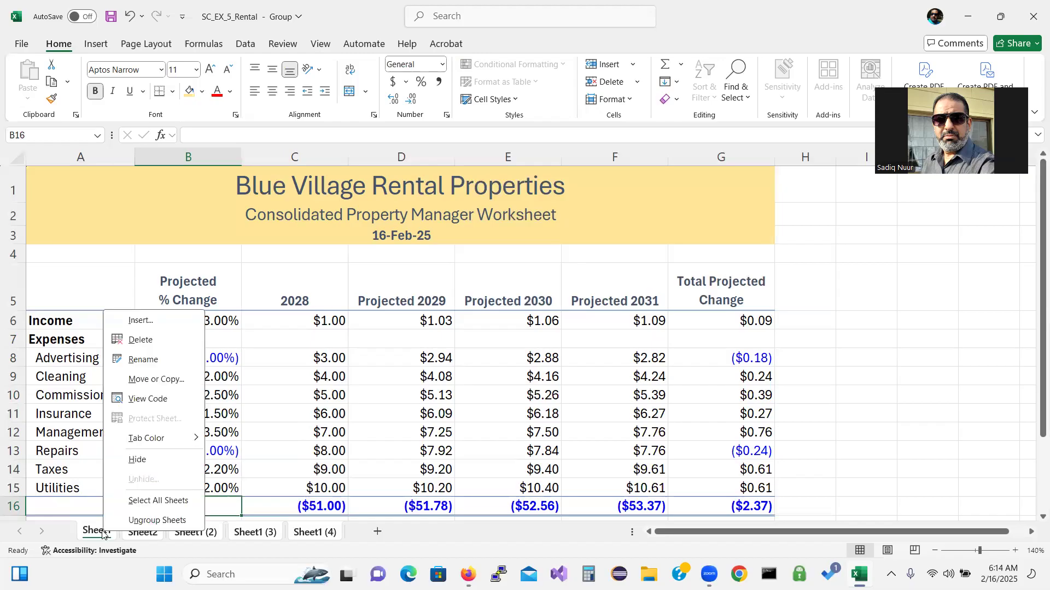
pyautogui.click(153, 521)
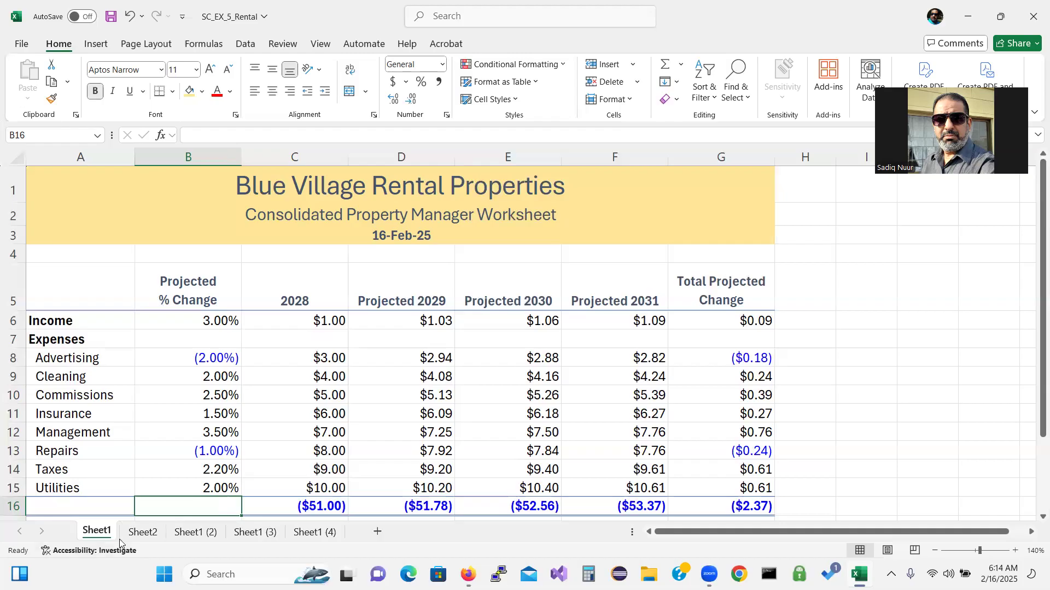
pyautogui.doubleClick(143, 532)
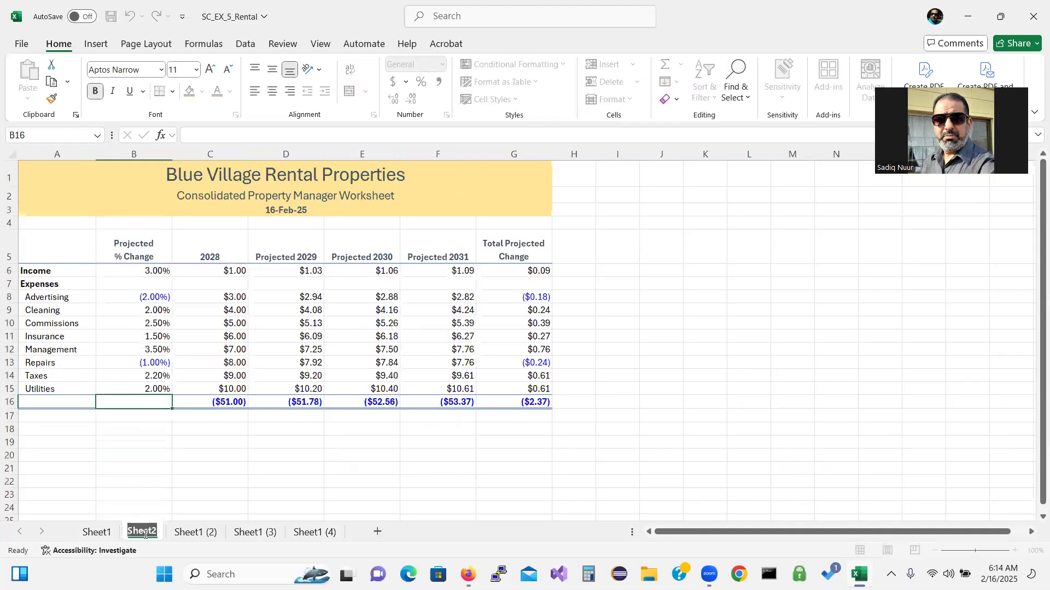
pyautogui.write('River')
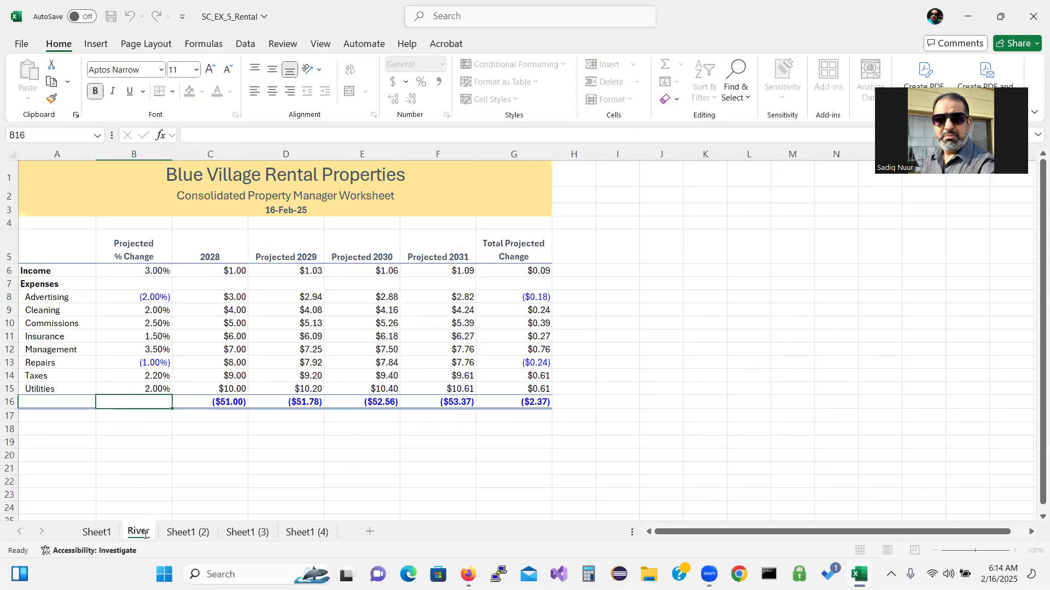
pyautogui.press('Return')
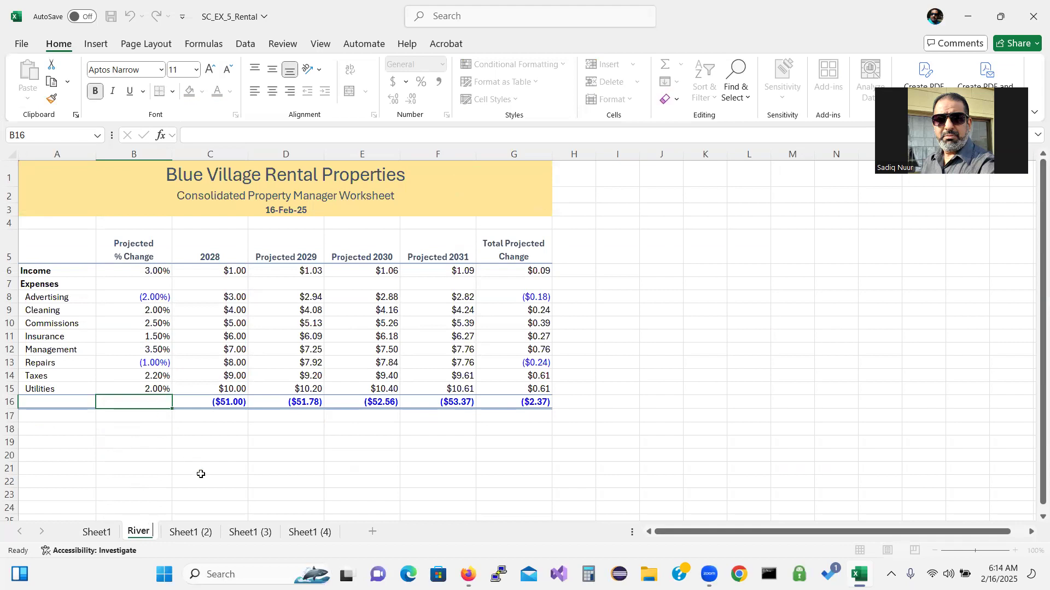
pyautogui.write('North')
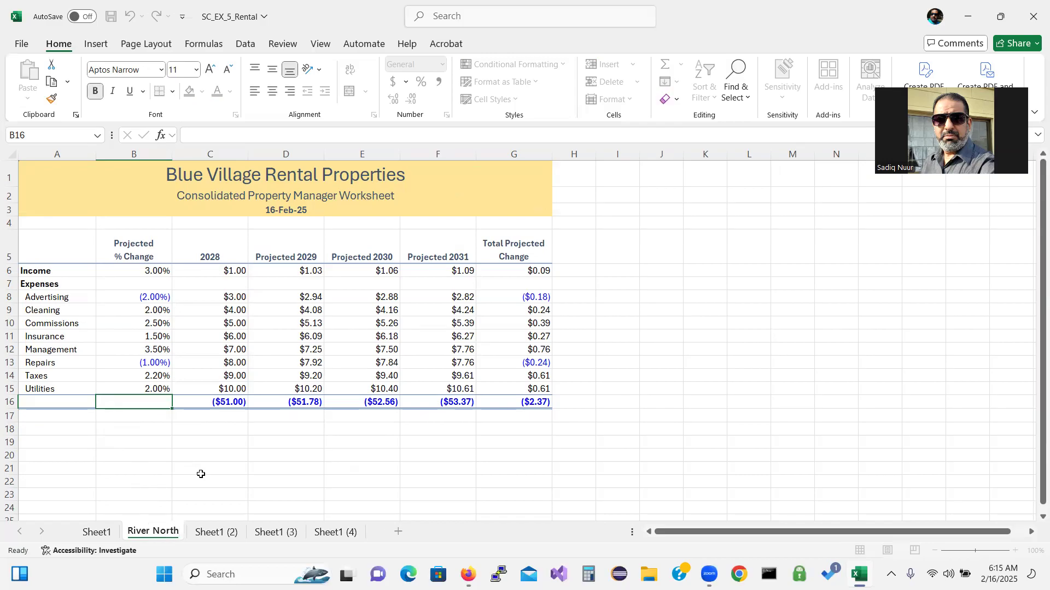
pyautogui.press('Return')
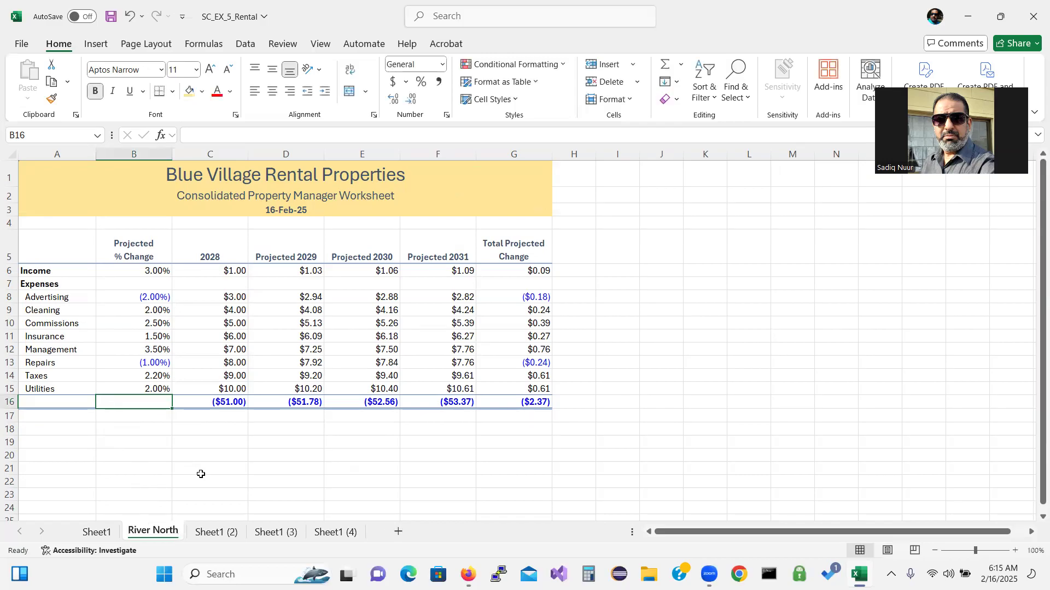
# Color the River North tab Gray, Accent 3 and start editing the subtitle in A2
pyautogui.rightClick(147, 535)
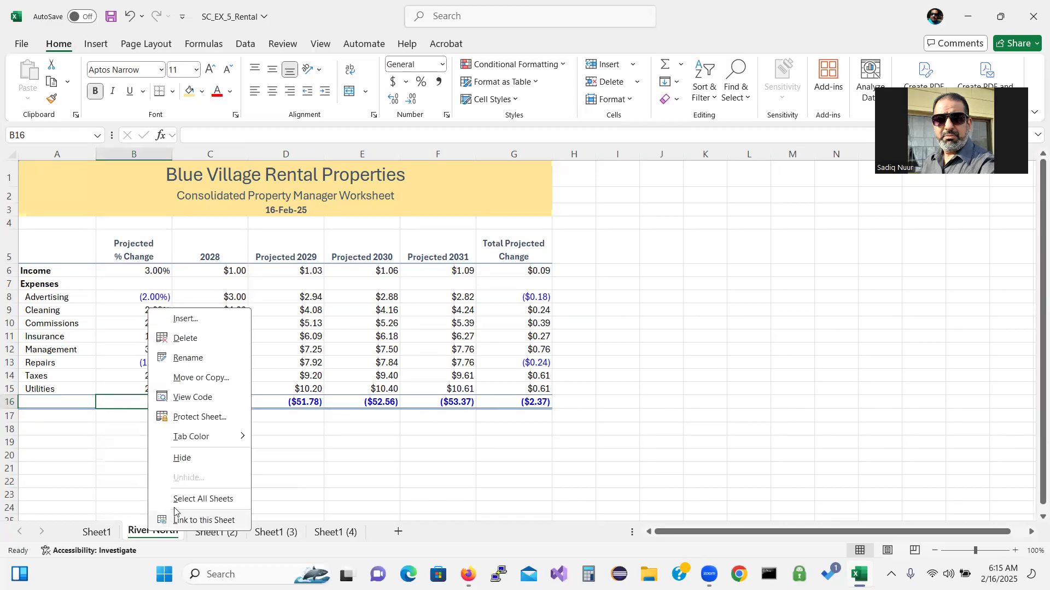
pyautogui.moveTo(206, 439)
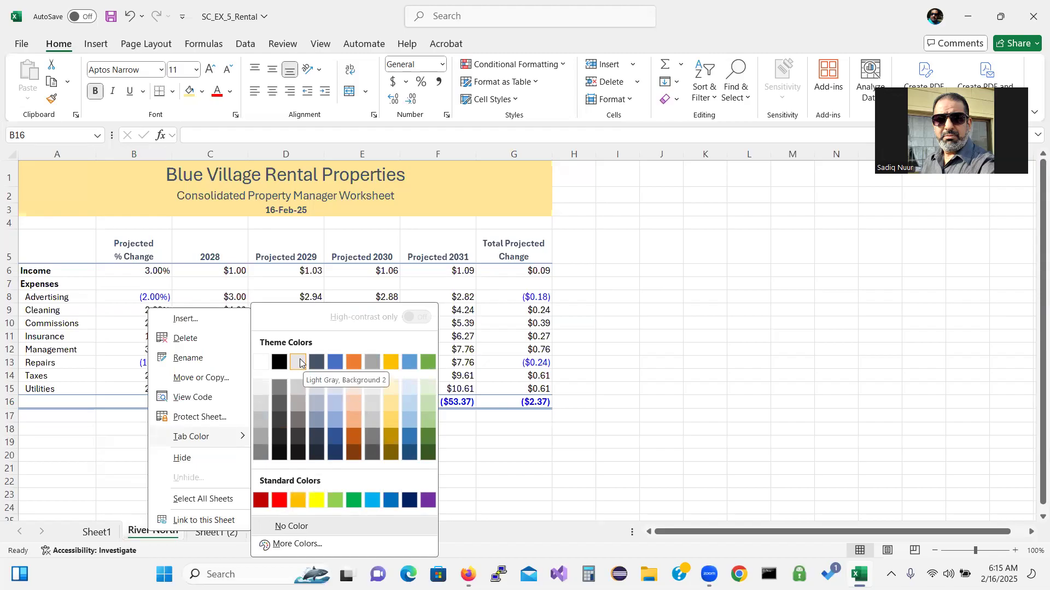
pyautogui.click(371, 363)
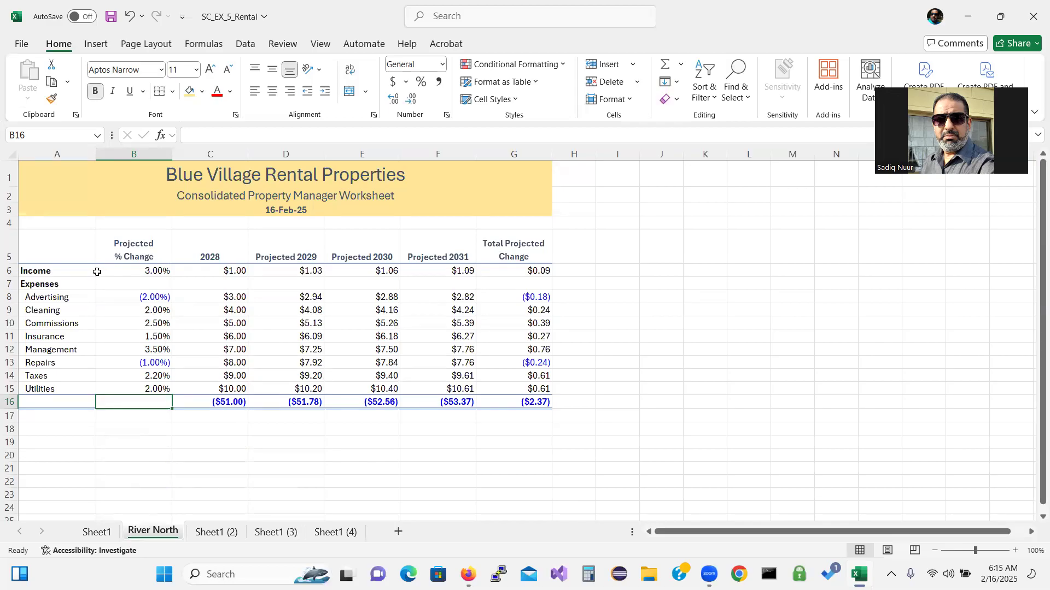
pyautogui.click(66, 192)
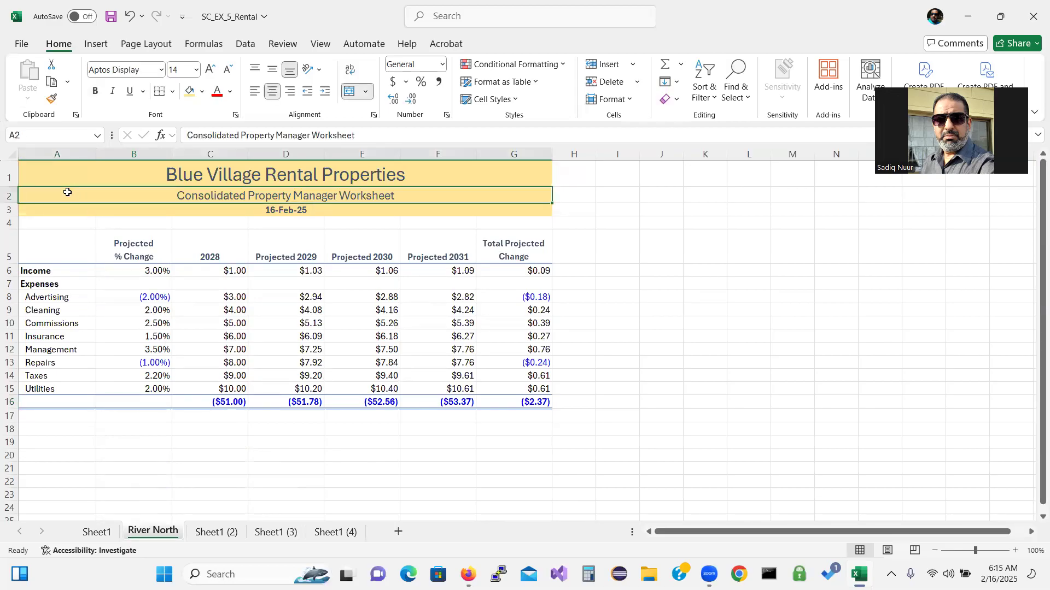
pyautogui.doubleClick(122, 194)
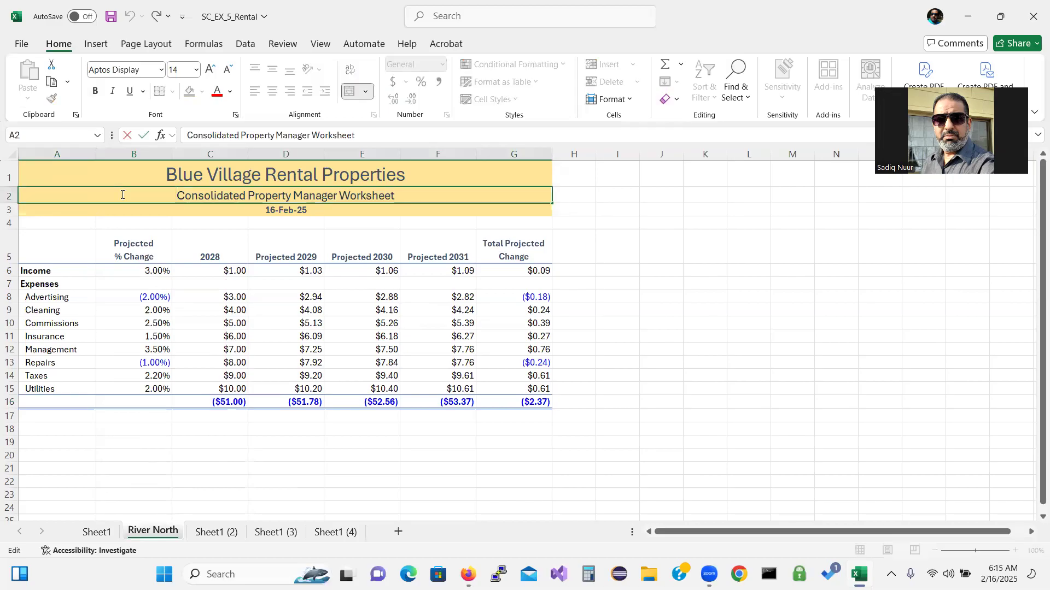
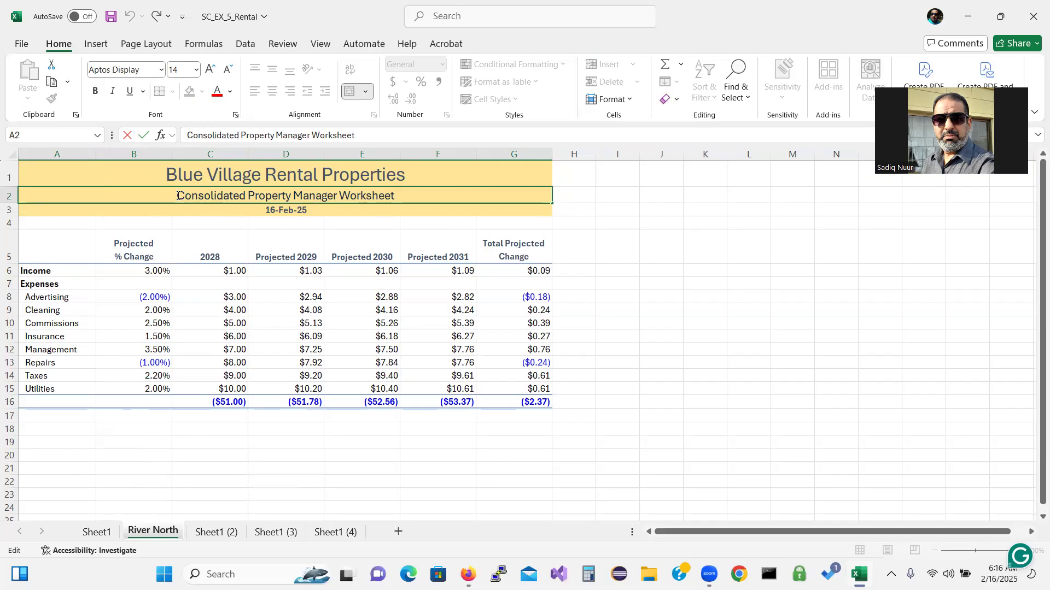
# Replace 'Consolidated' in the A2 subtitle with 'River North'
pyautogui.moveTo(180, 192); pyautogui.dragTo(244, 195)
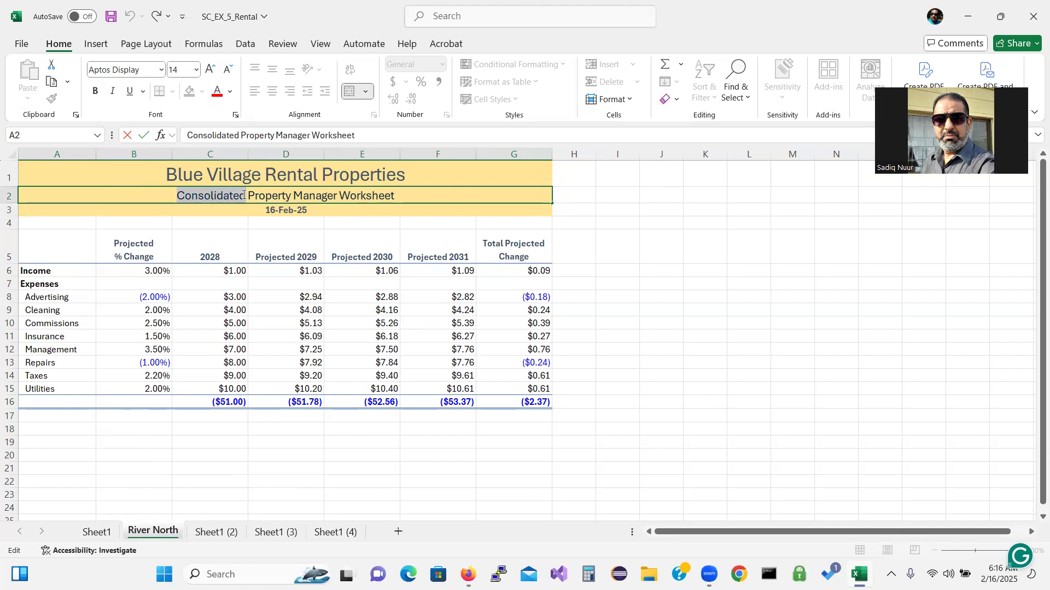
pyautogui.write('River')
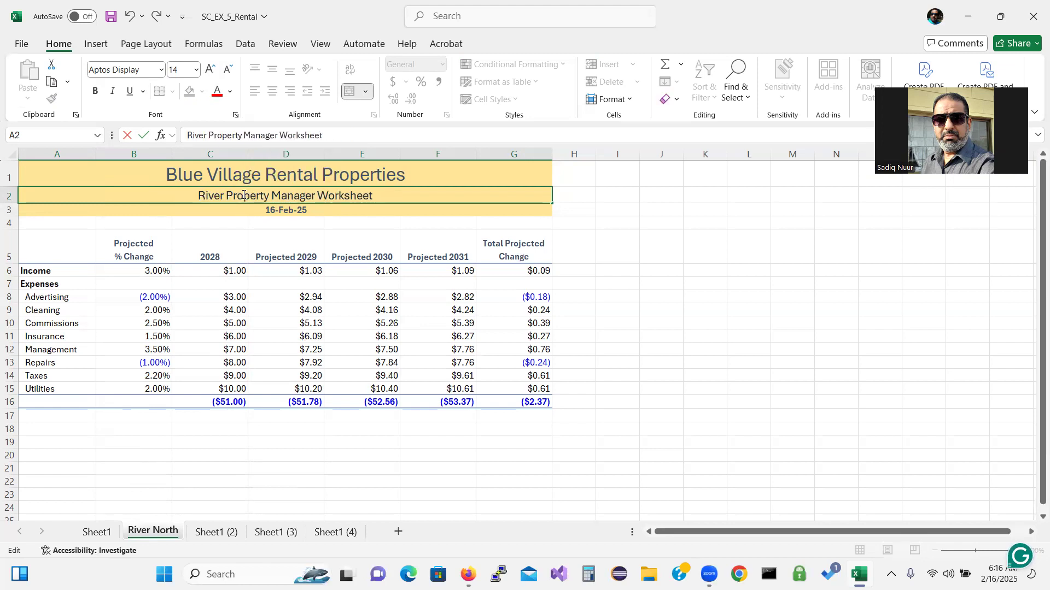
pyautogui.write(' Nor')
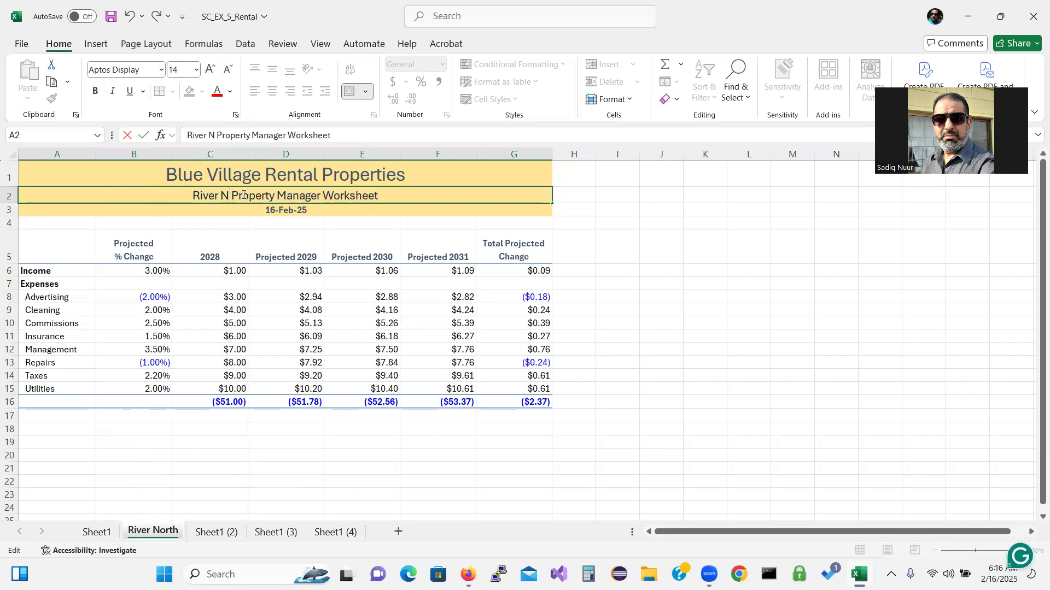
pyautogui.write('th')
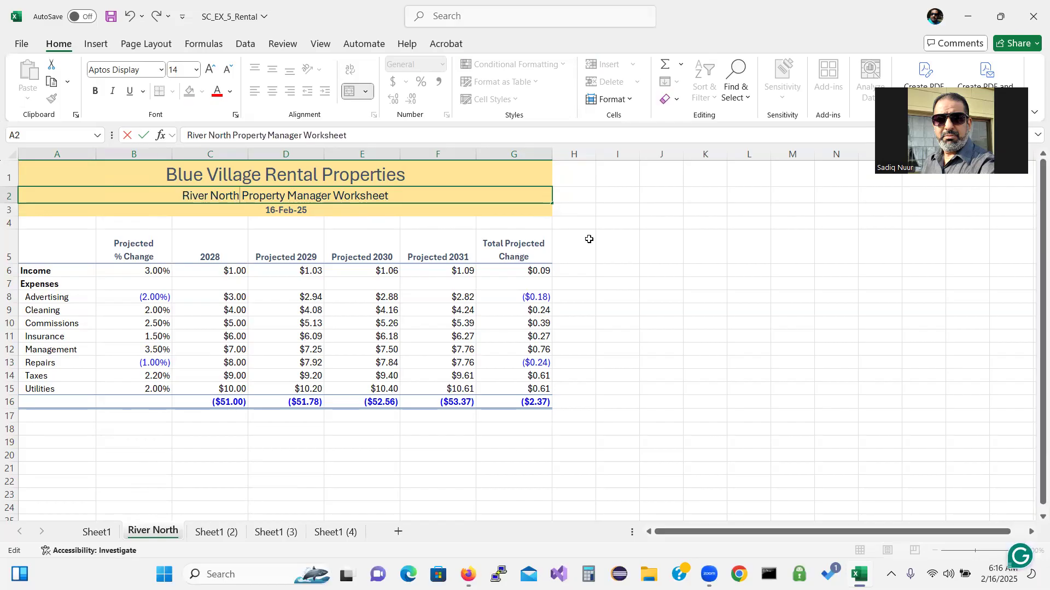
pyautogui.press('Return')
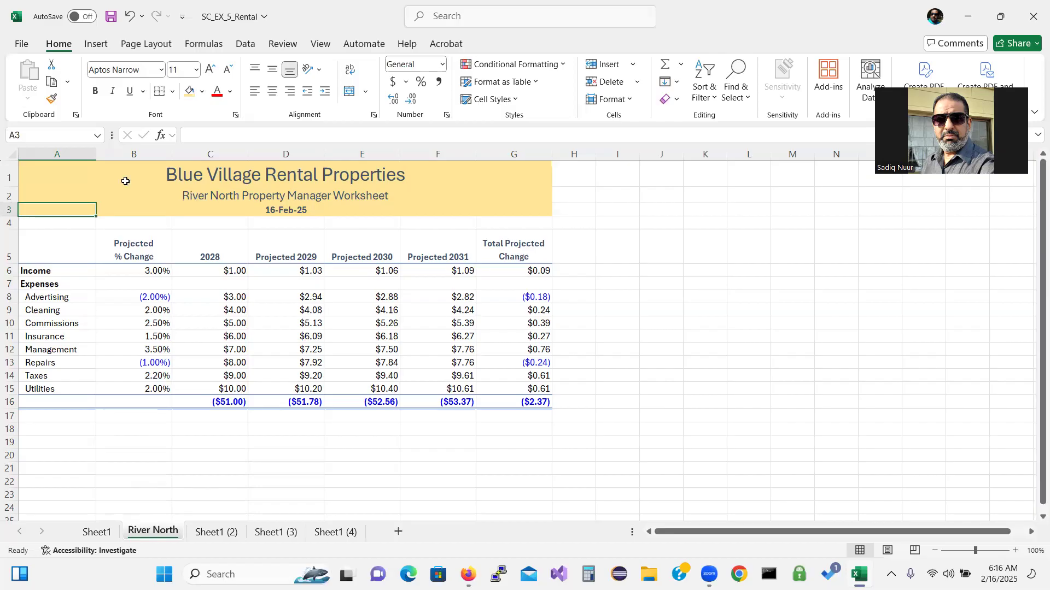
# Fill the A1:G3 title block with Gray, Accent 3, Lighter 60%
pyautogui.click(83, 174)
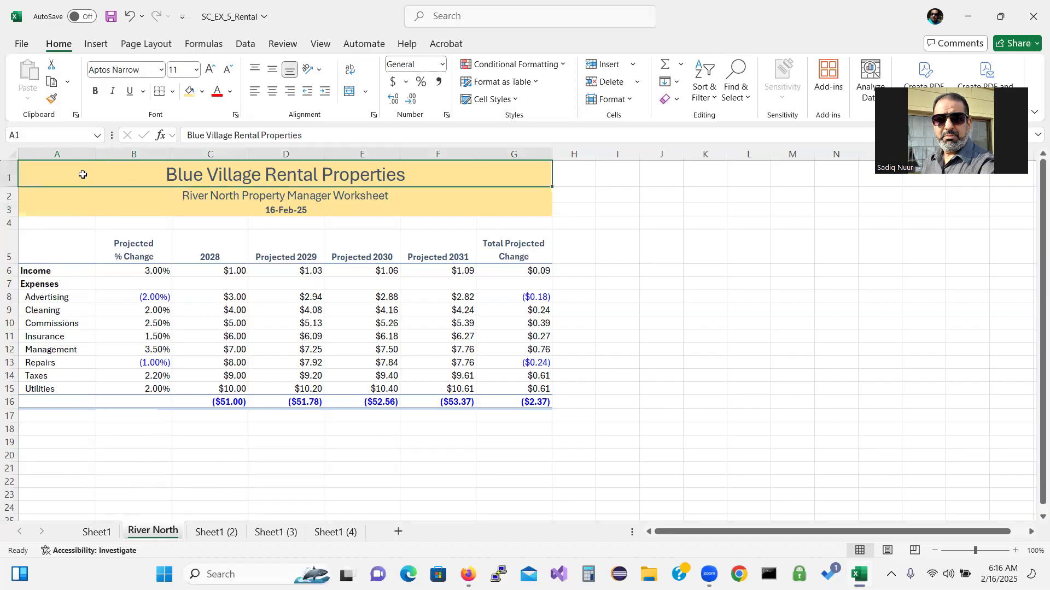
pyautogui.moveTo(82, 174); pyautogui.dragTo(85, 206)
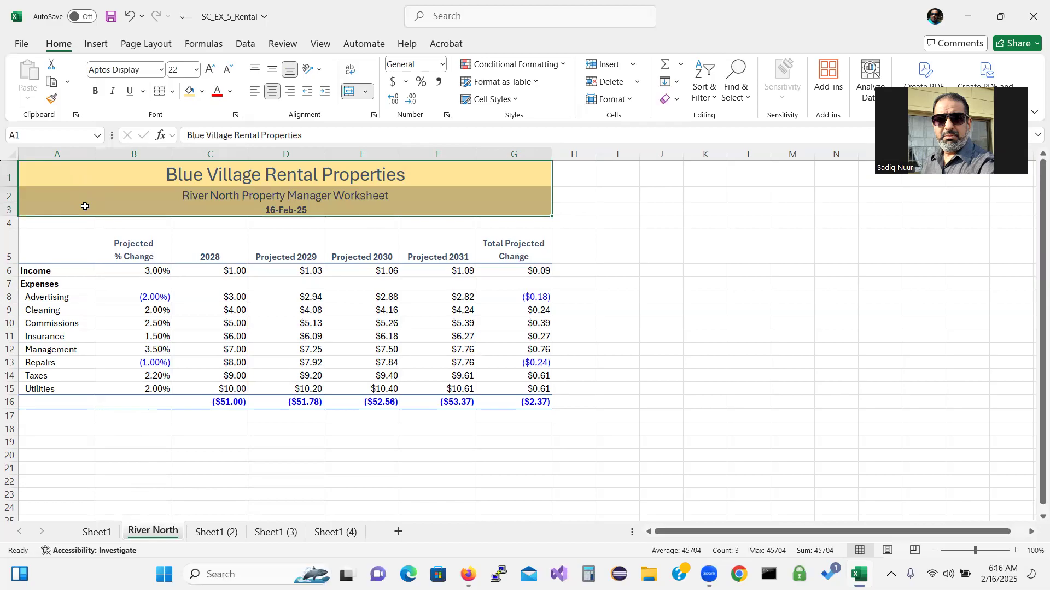
pyautogui.click(203, 93)
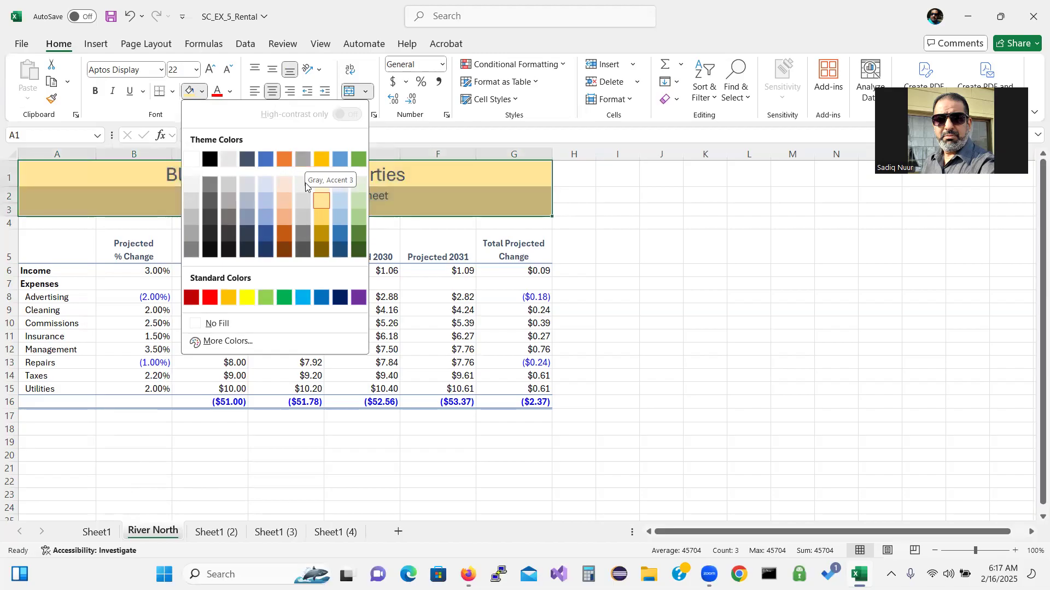
pyautogui.click(300, 201)
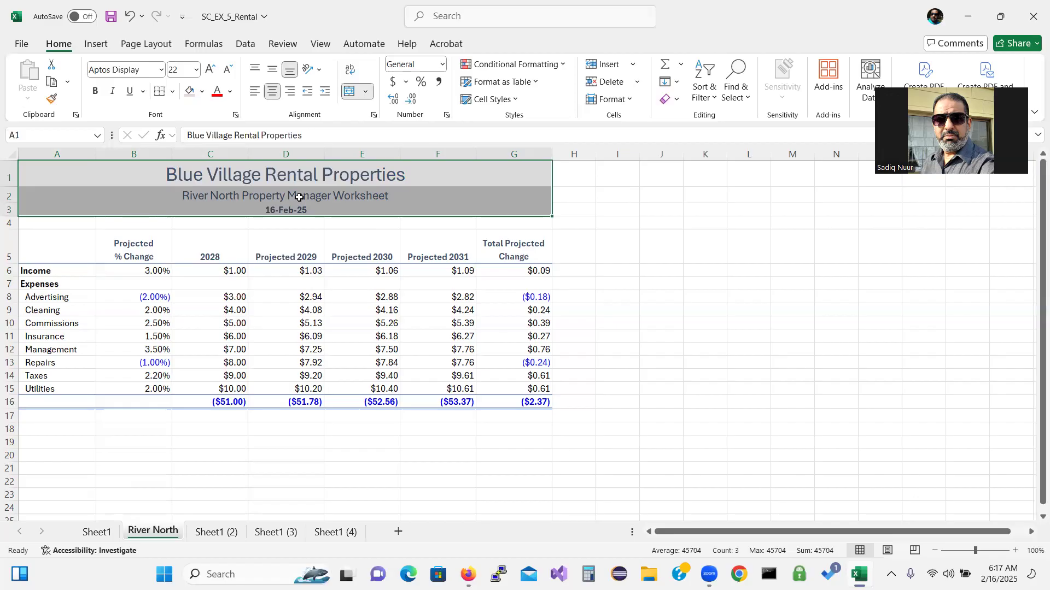
pyautogui.click(228, 275)
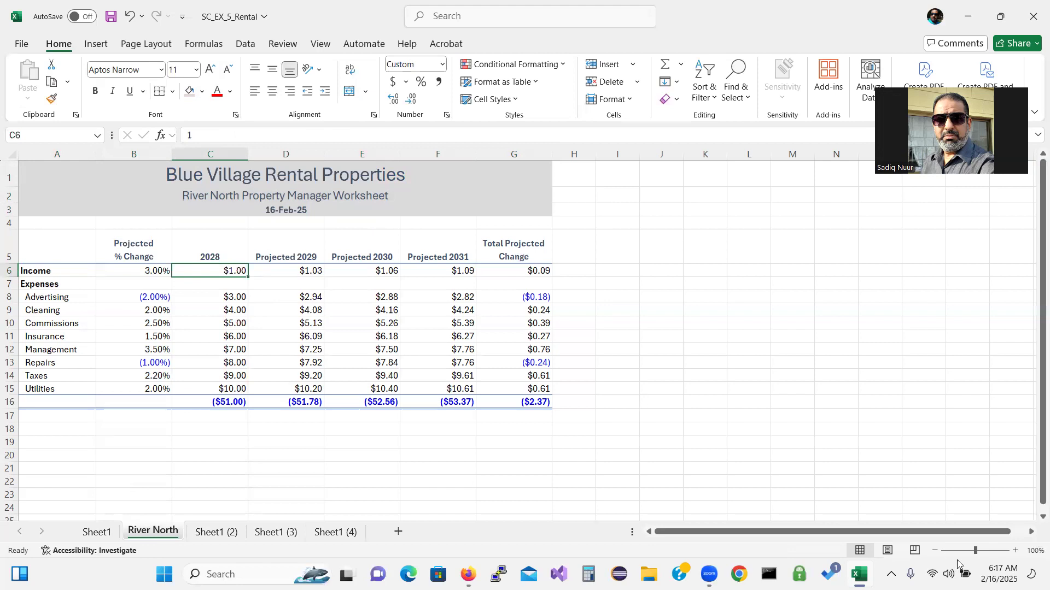
# Zoom to 130% and enter 1,266,208.98 as the 2028 Income in C6
pyautogui.click(1015, 551)
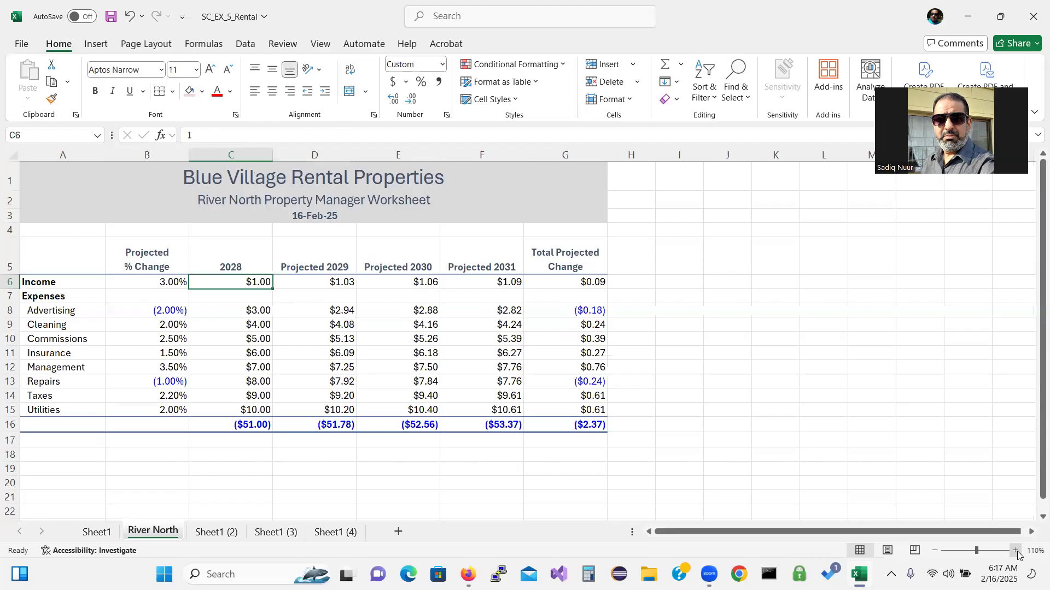
pyautogui.click(1015, 551)
pyautogui.click(1016, 551)
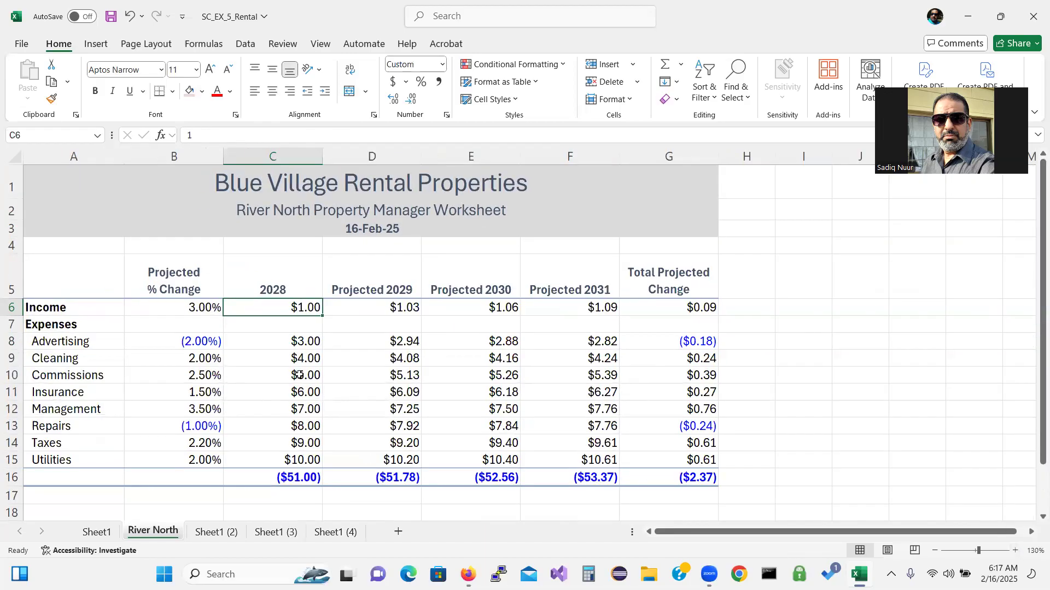
pyautogui.write('1,2')
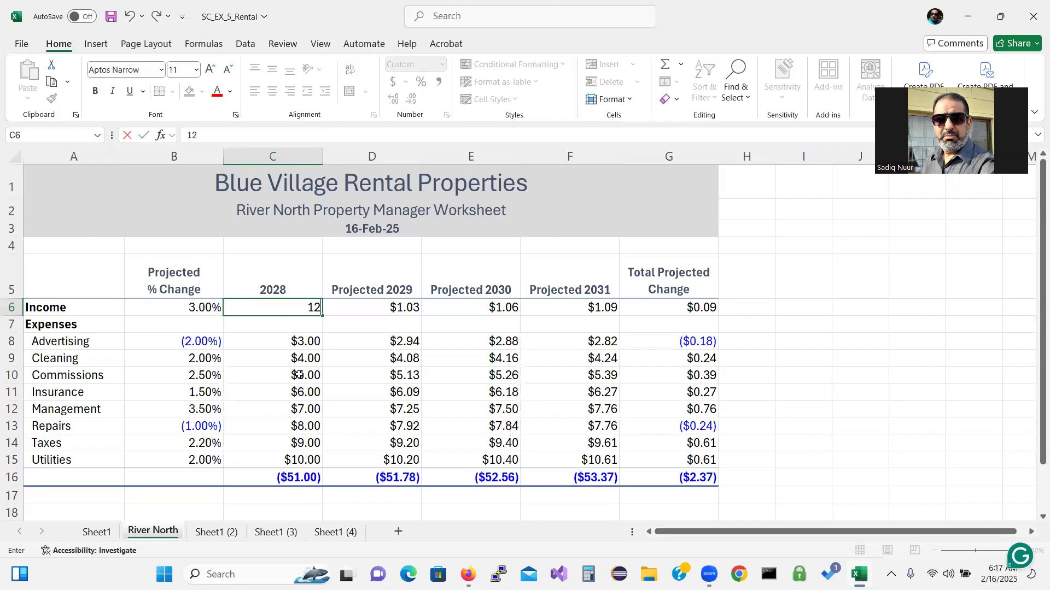
pyautogui.write('66,')
pyautogui.write('208')
pyautogui.write('.98')
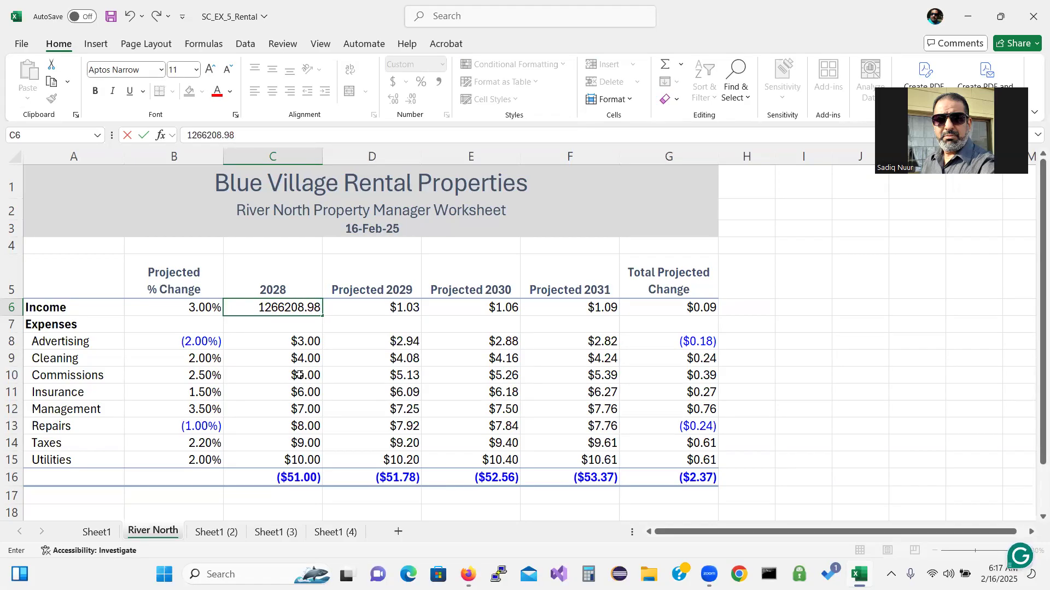
pyautogui.press('Return')
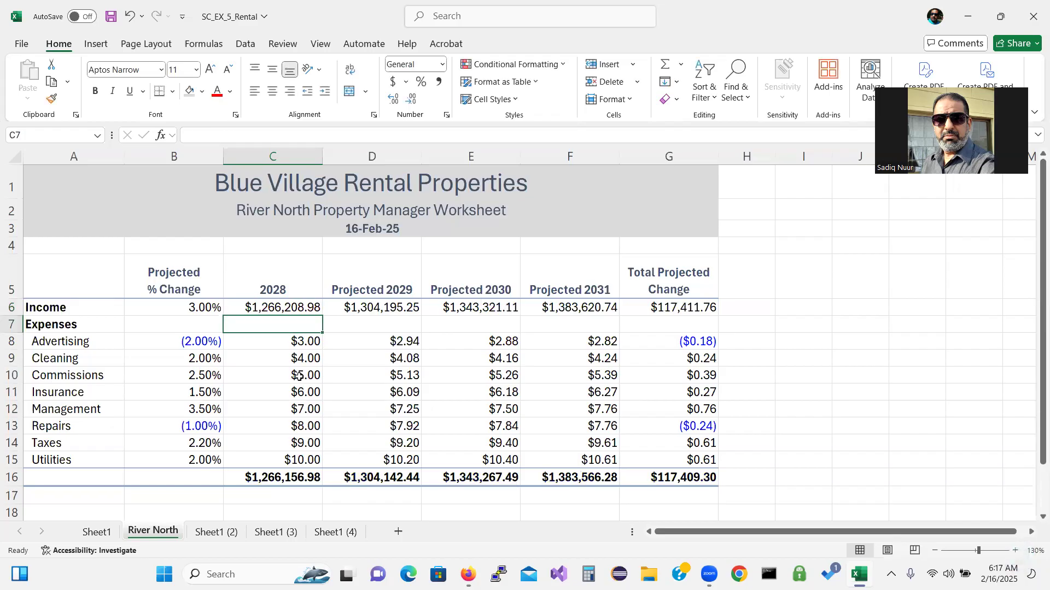
# Enter 2028 Advertising 4,879.54, Cleaning 12,987.56 and Commissions 6,887
pyautogui.click(290, 343)
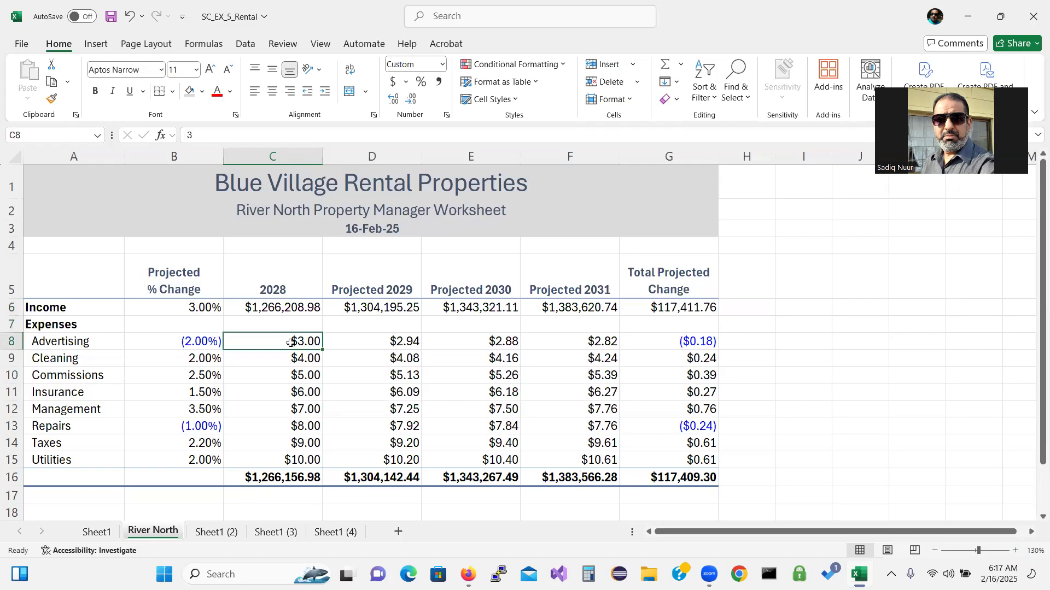
pyautogui.write('48')
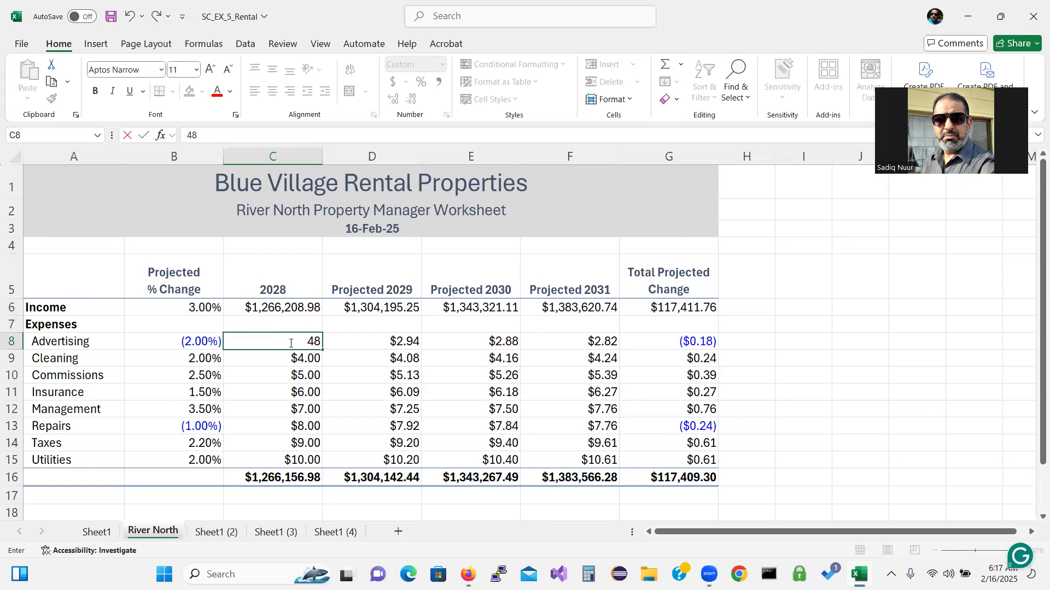
pyautogui.write('79,')
pyautogui.press('BackSpace')
pyautogui.write('.54')
pyautogui.press('Return')
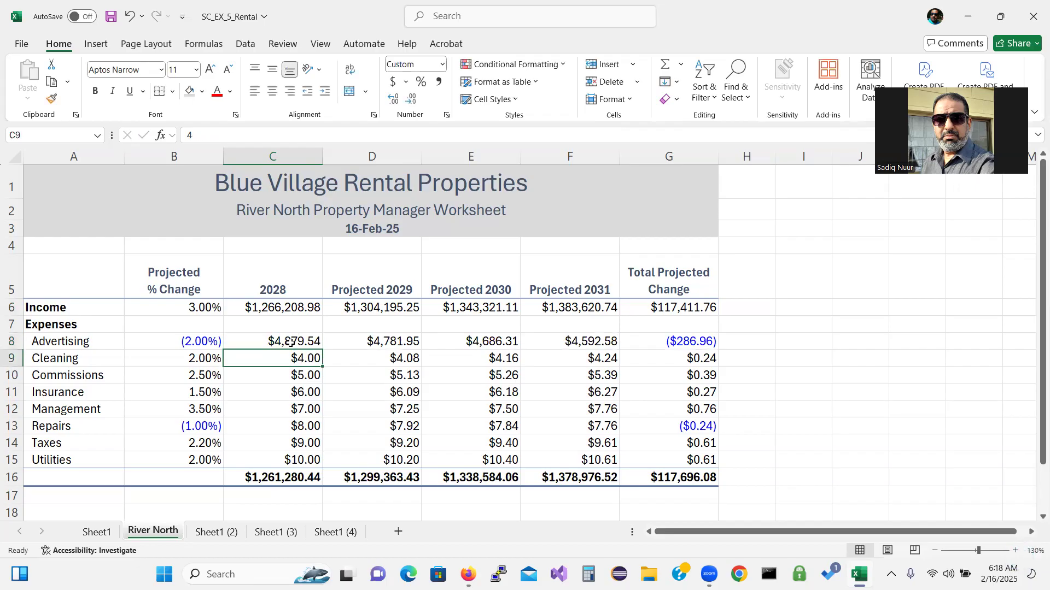
pyautogui.write('12')
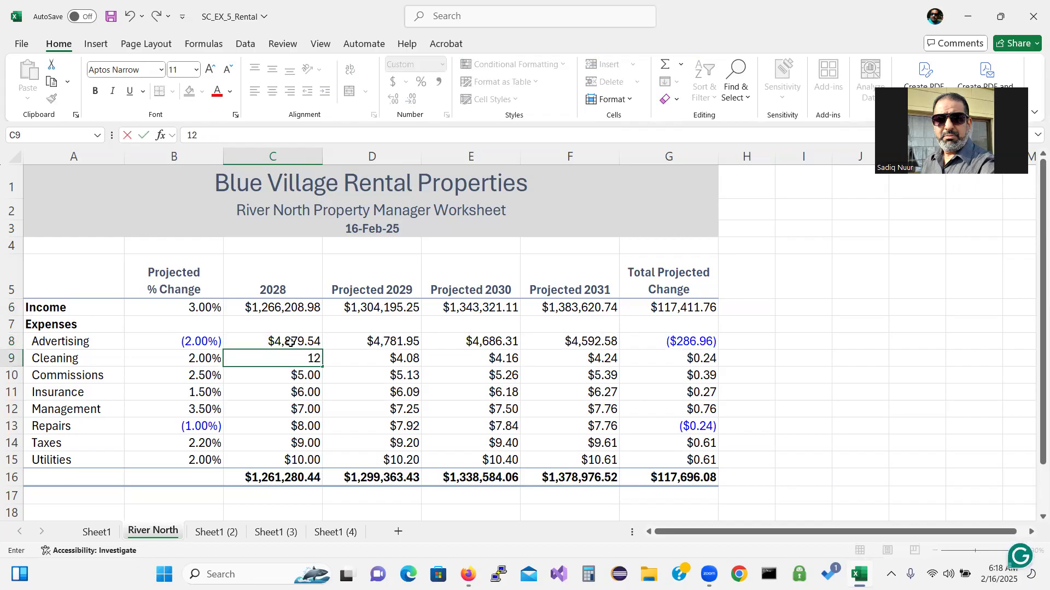
pyautogui.write(',987.56')
pyautogui.press('Return')
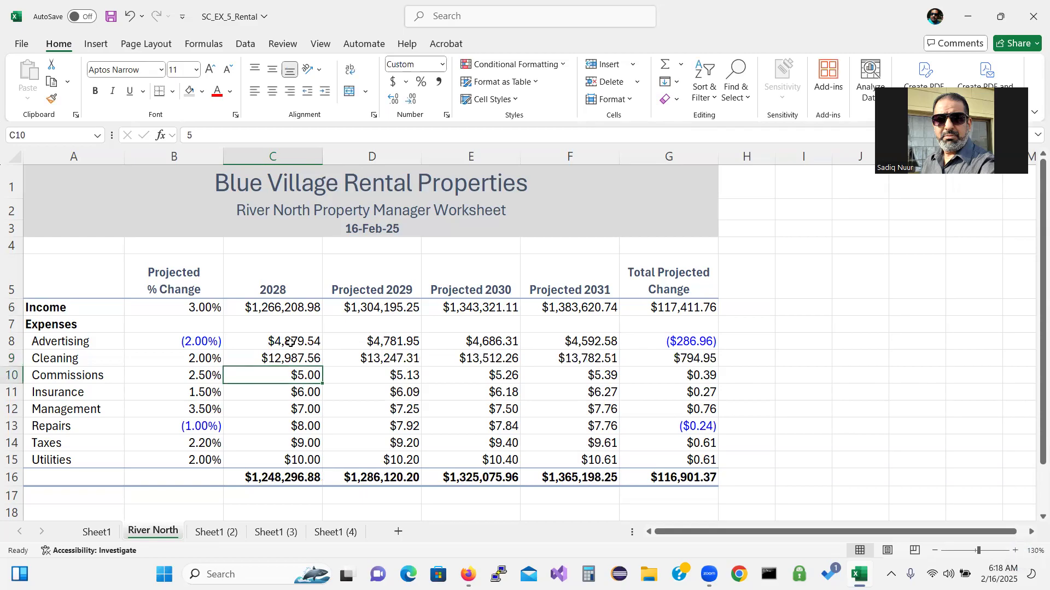
pyautogui.write('6')
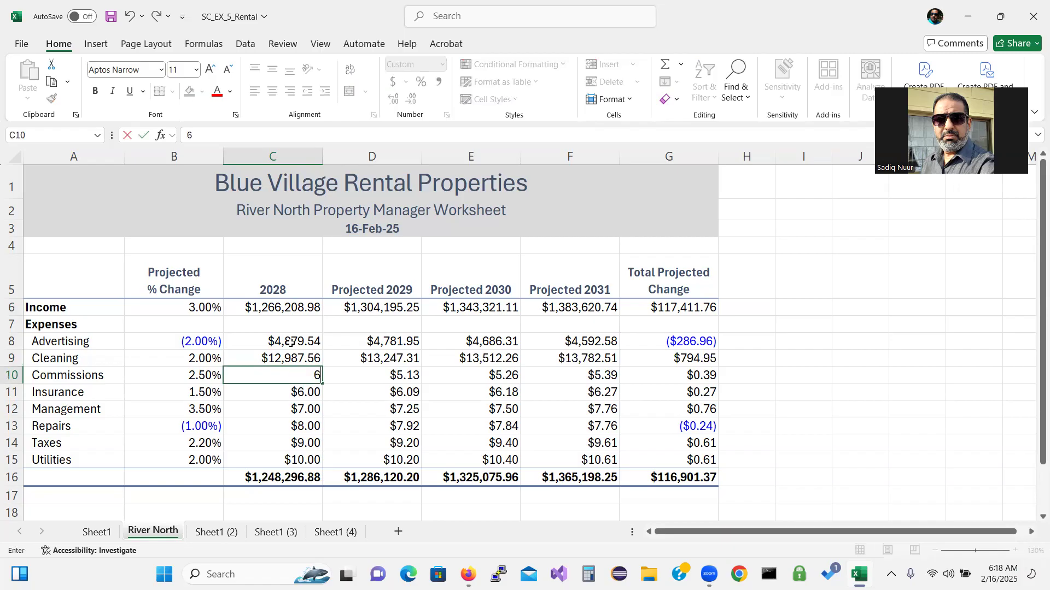
pyautogui.write(',887')
pyautogui.press('Return')
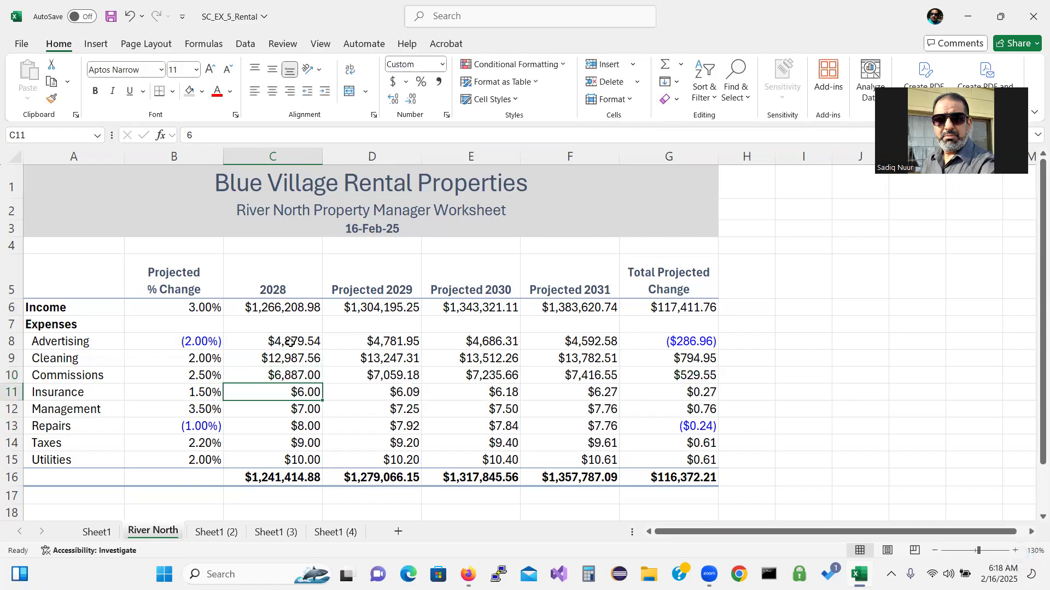
# Enter 2028 Insurance 15,002.37, Management 75,750, Repairs 40,270.03, Taxes 35,020.56 and Utilities 8,992.21
pyautogui.write('15002.3')
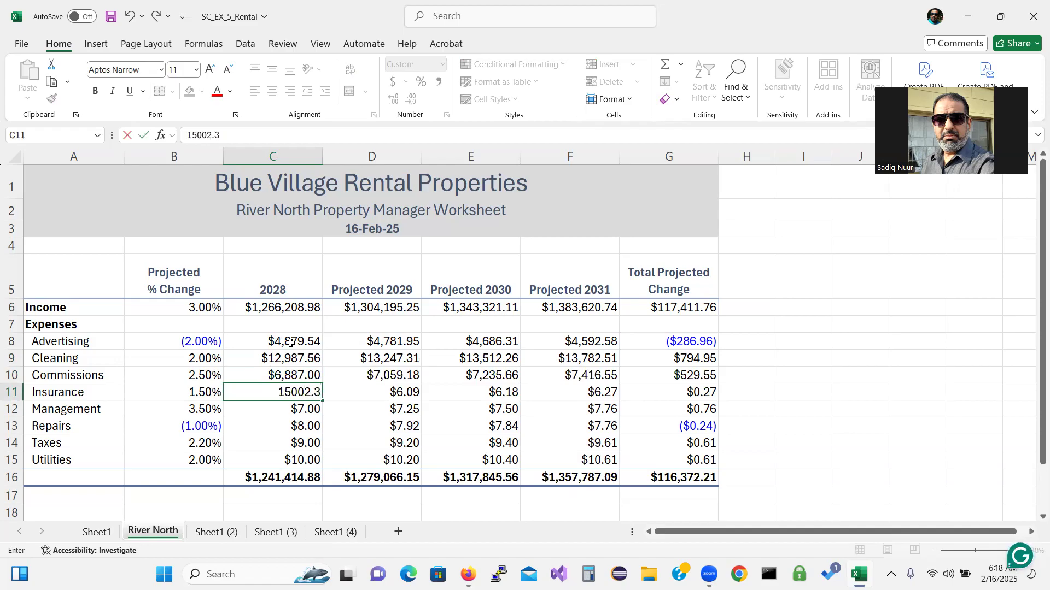
pyautogui.write('7')
pyautogui.press('Return')
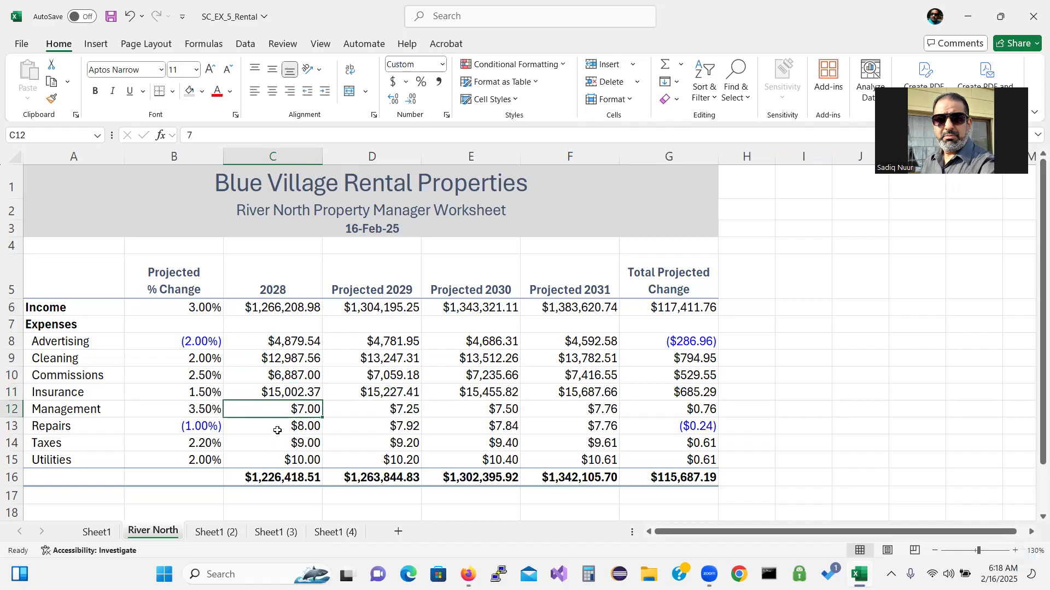
pyautogui.write('7')
pyautogui.write('5,')
pyautogui.write('750')
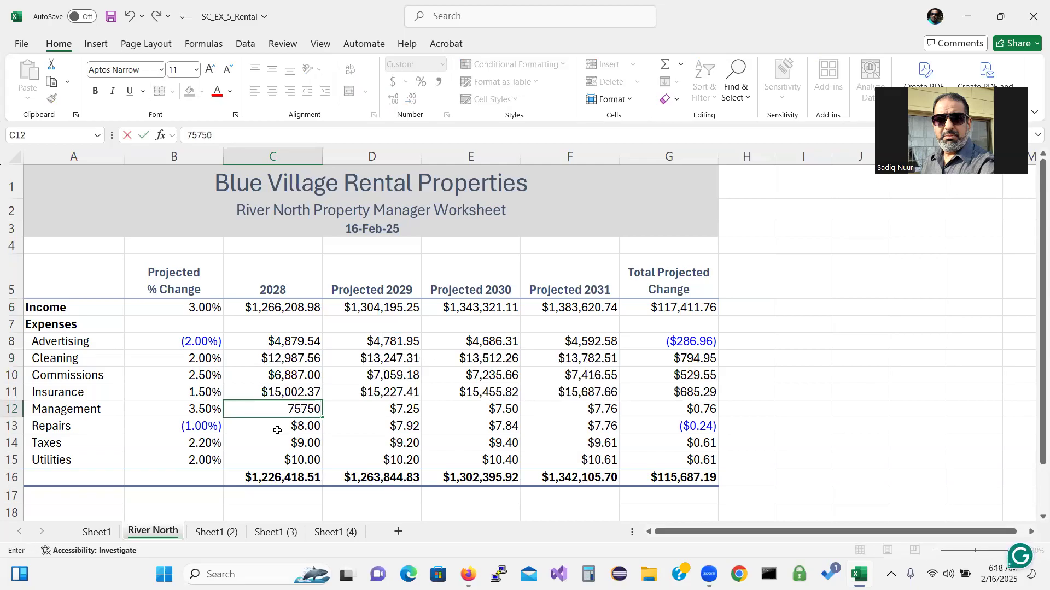
pyautogui.write('.00')
pyautogui.press('Return')
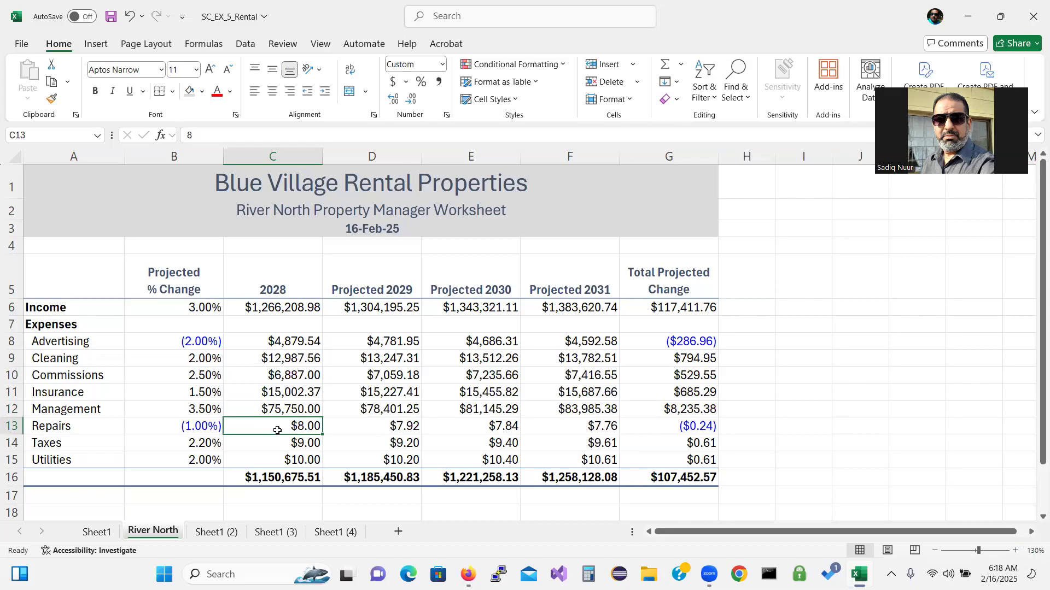
pyautogui.write('40')
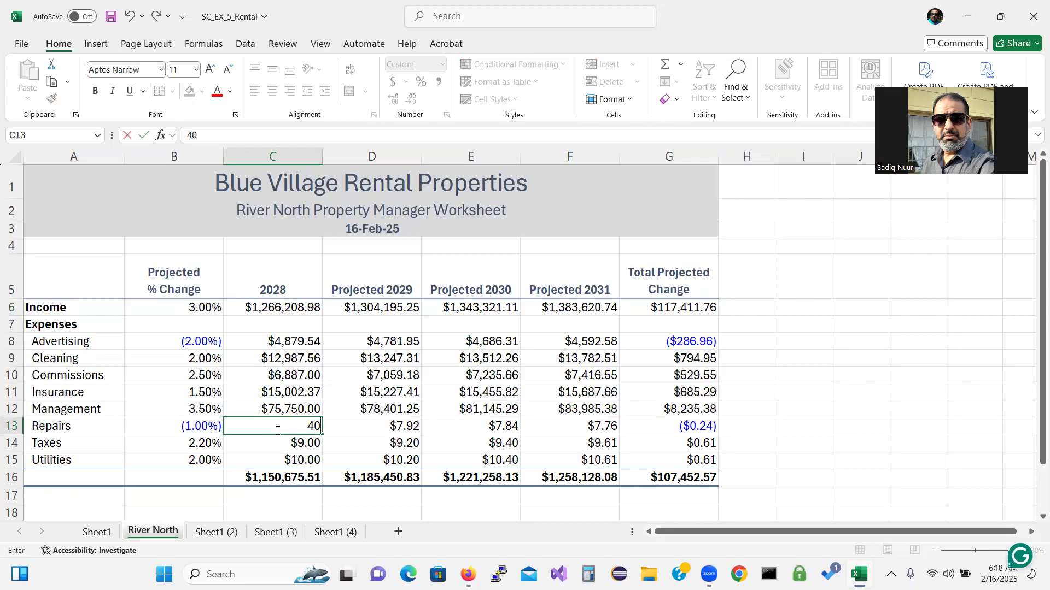
pyautogui.write('270.03')
pyautogui.press('Return')
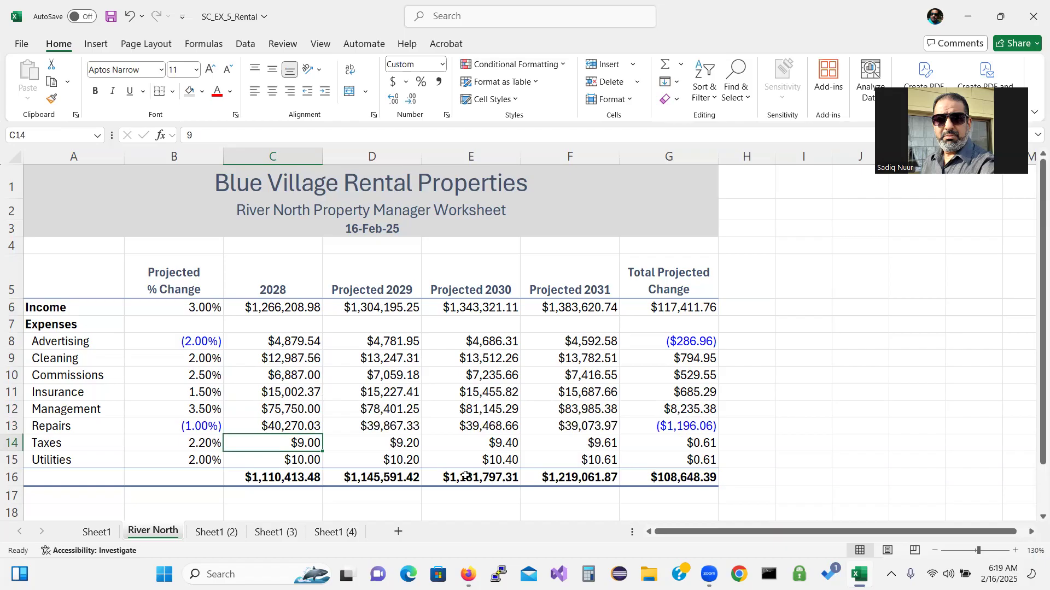
pyautogui.write('35')
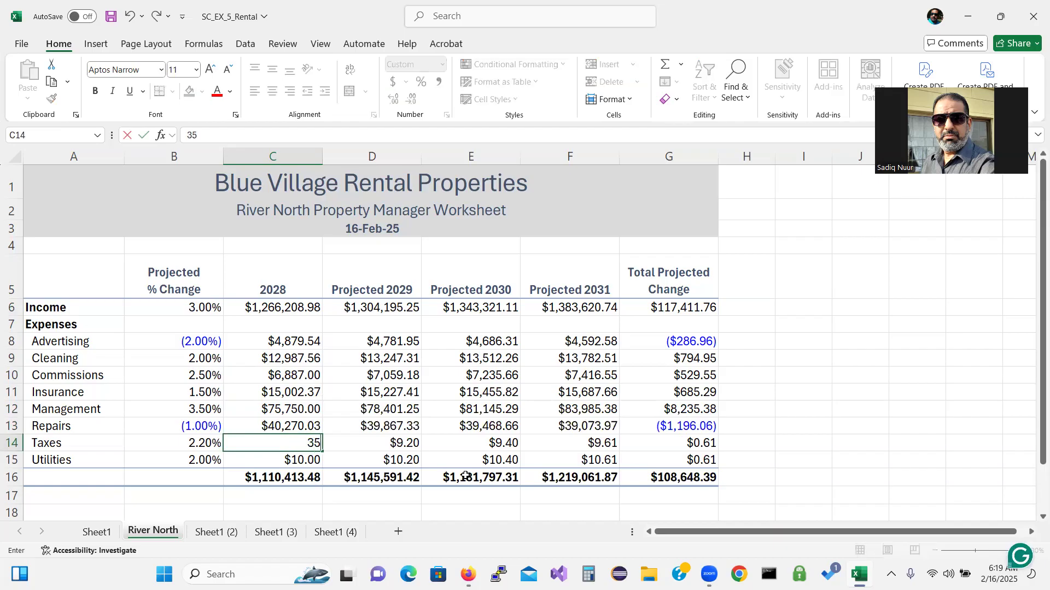
pyautogui.write(',020.56')
pyautogui.press('Return')
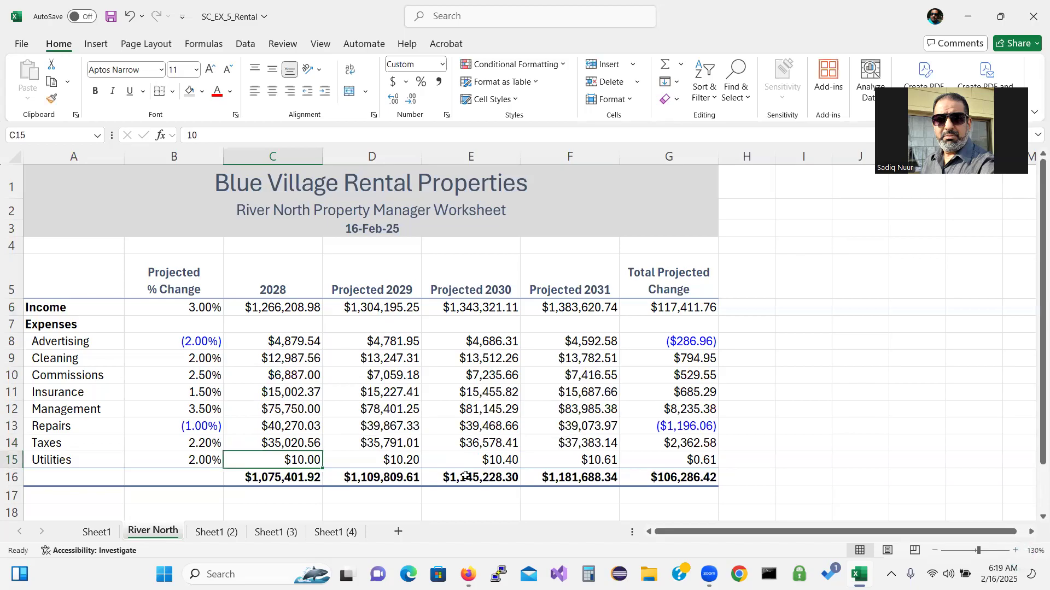
pyautogui.write('8')
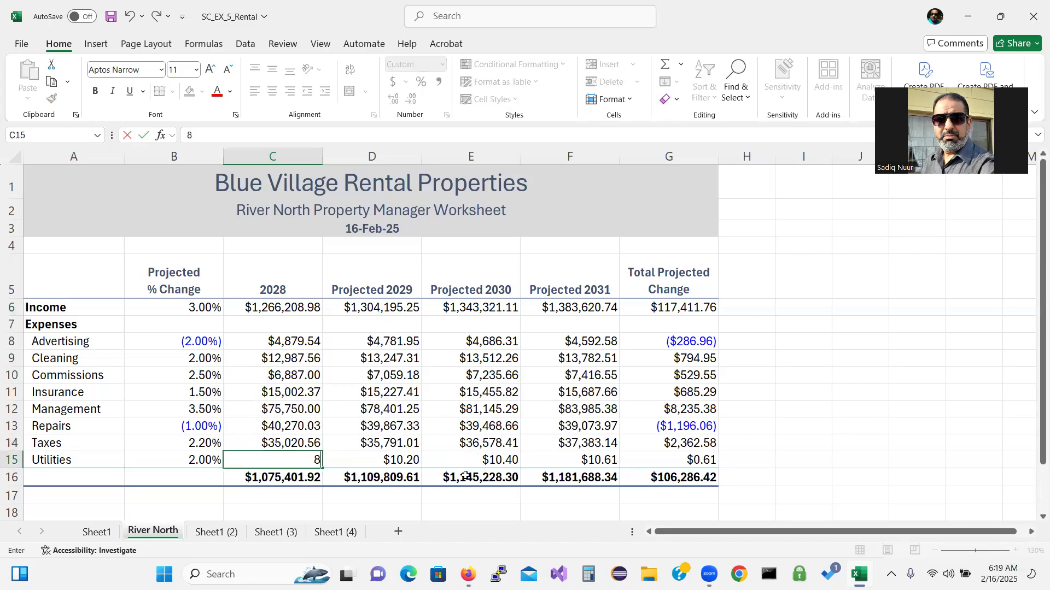
pyautogui.write(',992')
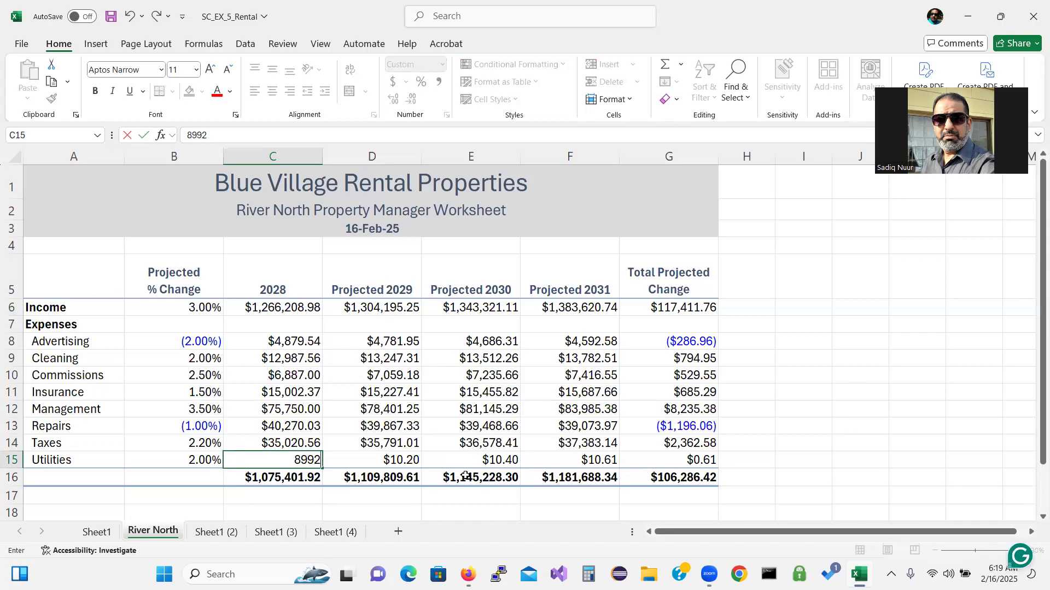
pyautogui.write('.21')
pyautogui.press('Return')
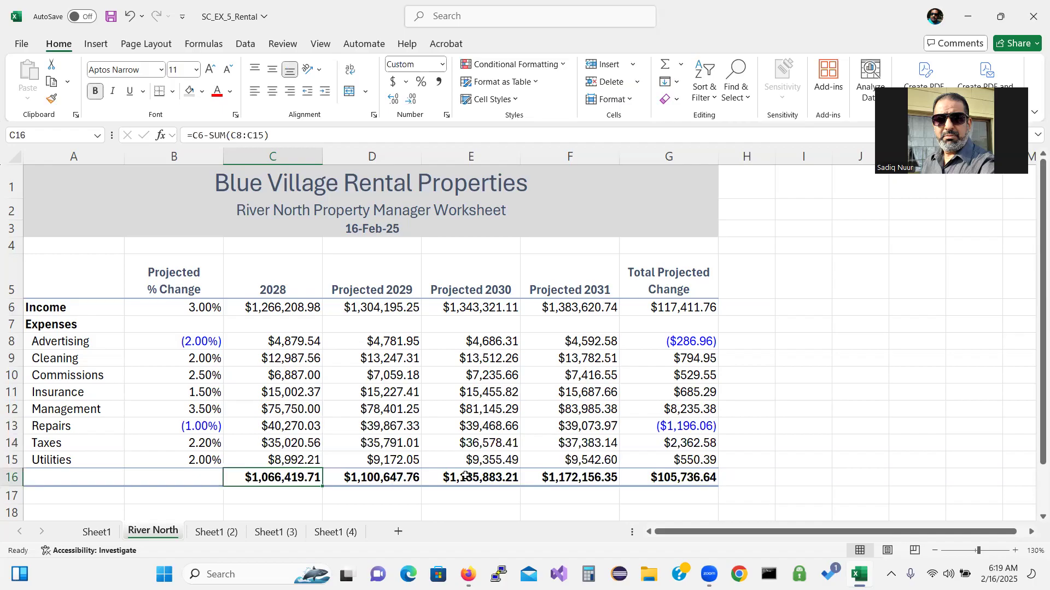
# Rename the Sheet1 (2) copy to 'River West'
pyautogui.click(218, 532)
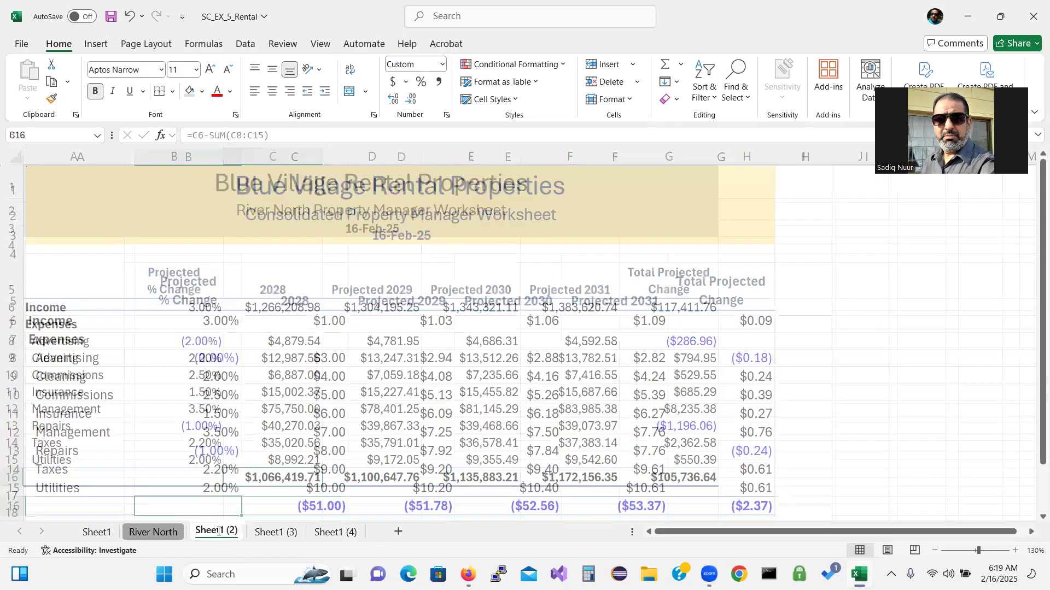
pyautogui.doubleClick(218, 531)
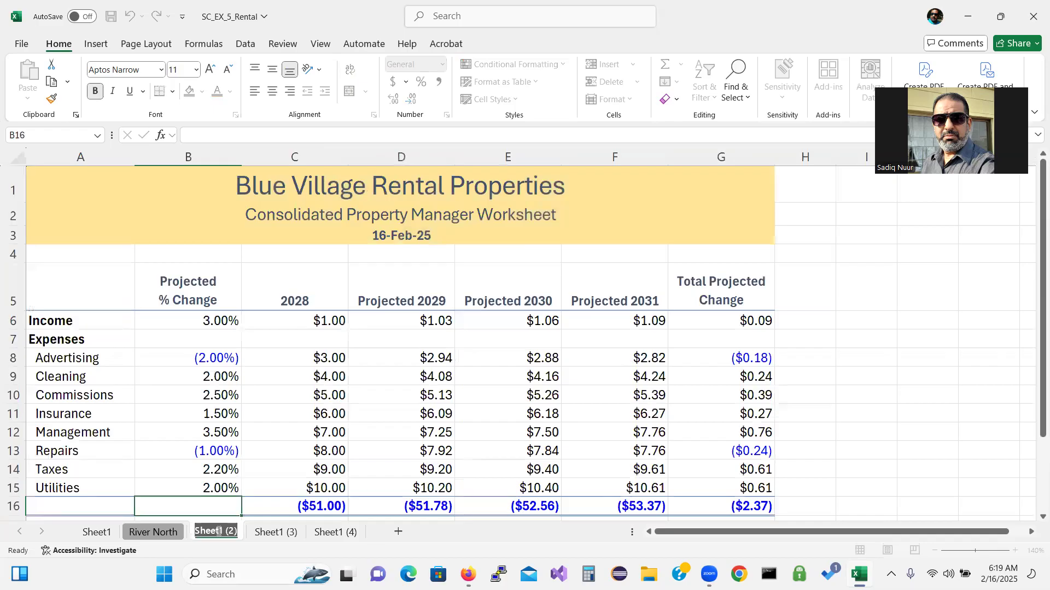
pyautogui.write('River West')
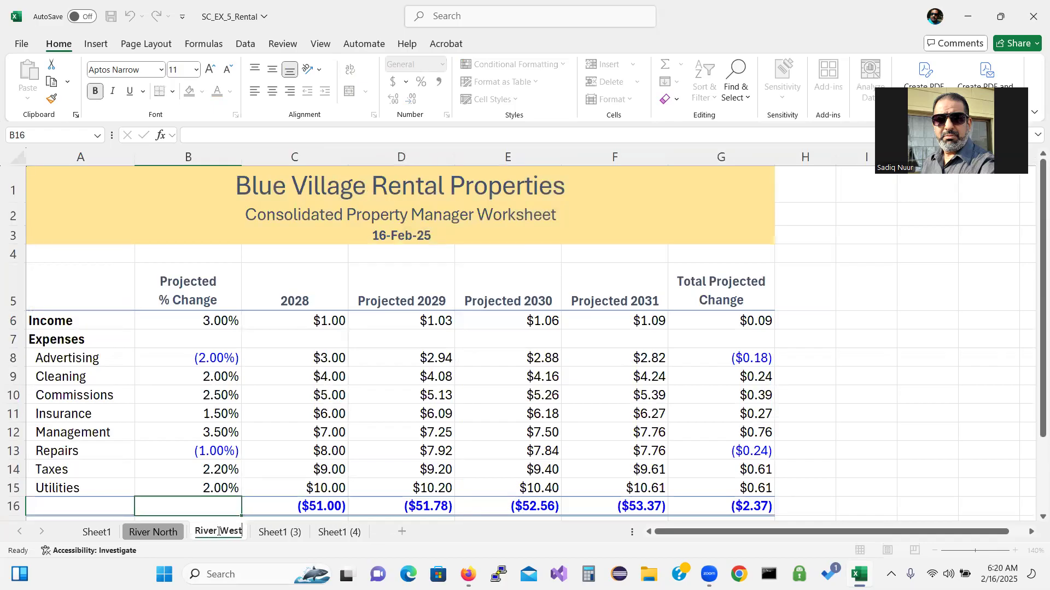
pyautogui.press('Return')
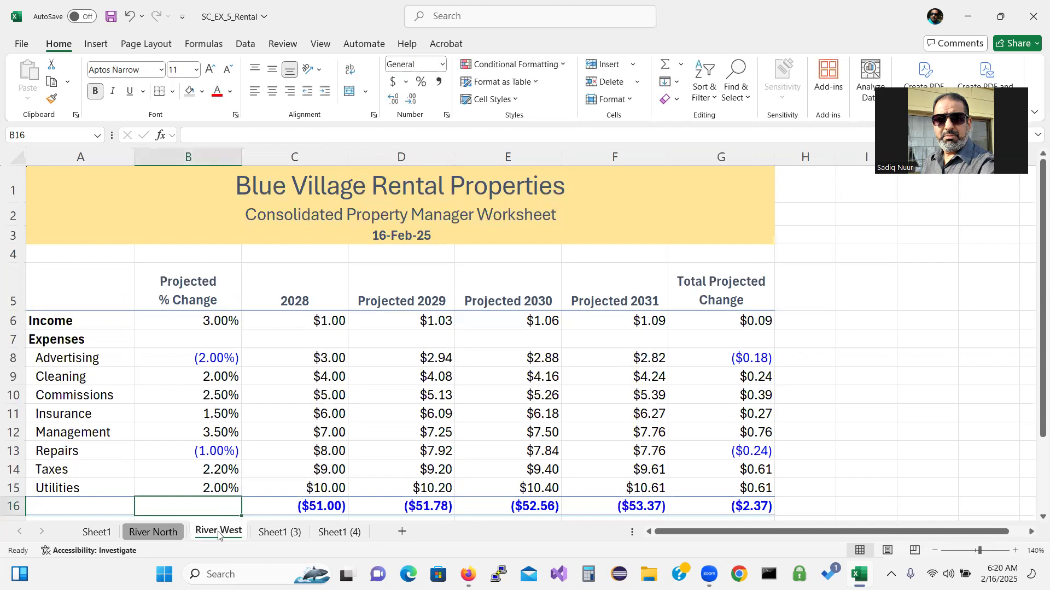
# Give the River West tab a colour from the Tab Color menu
pyautogui.rightClick(220, 533)
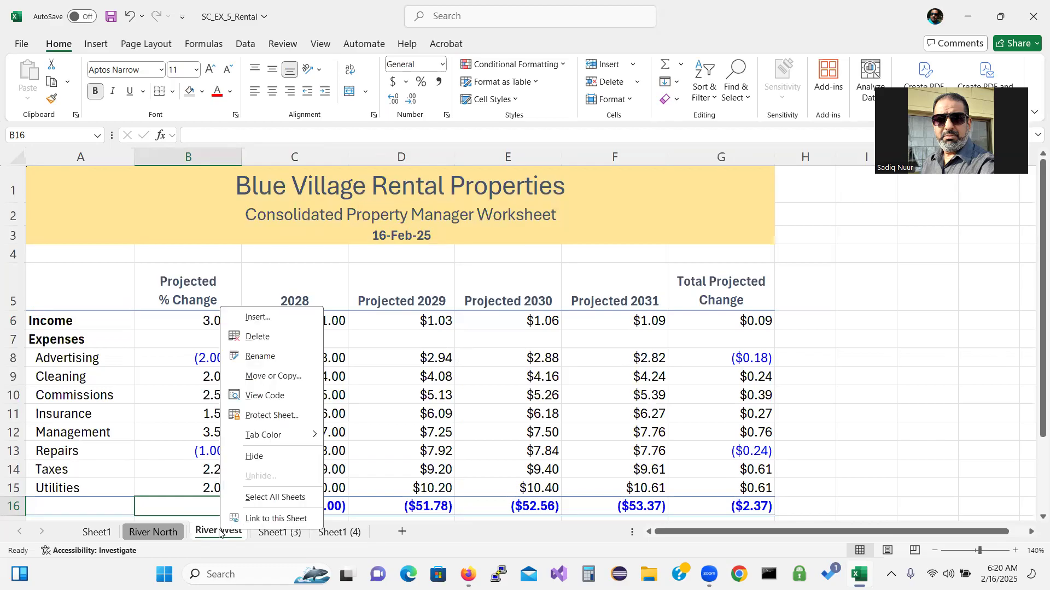
pyautogui.moveTo(289, 432)
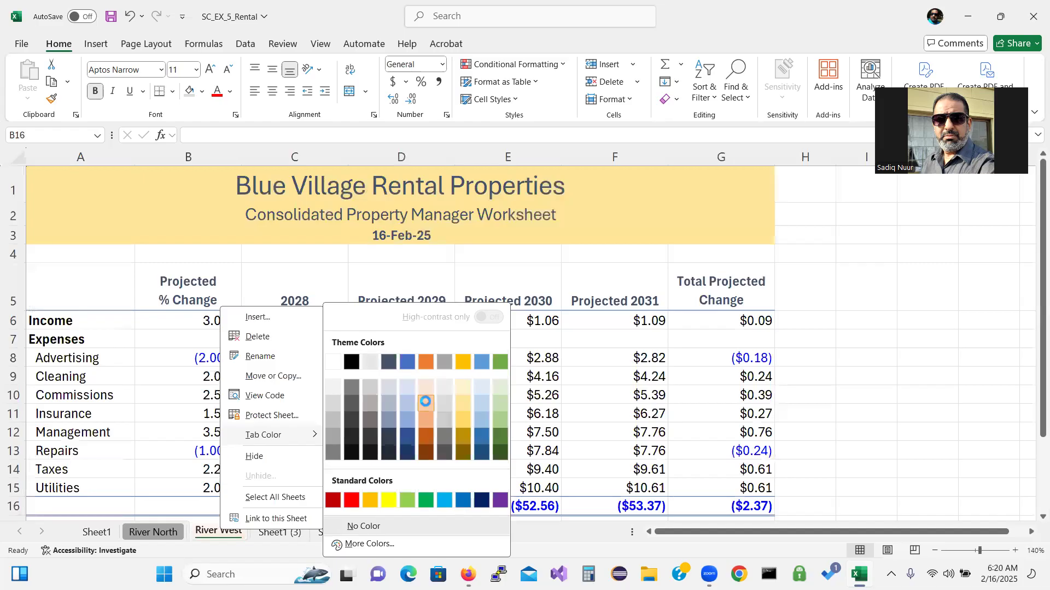
pyautogui.click(425, 401)
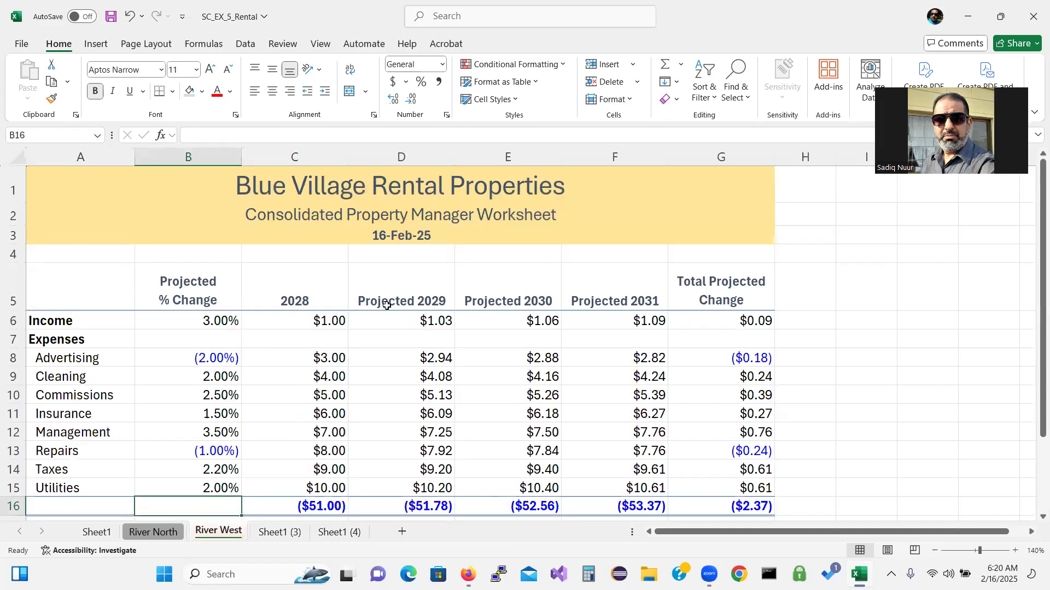
# Replace 'Consolidated' in the A2 subtitle with 'River West', correcting the typo
pyautogui.click(275, 220)
pyautogui.rightClick(274, 221)
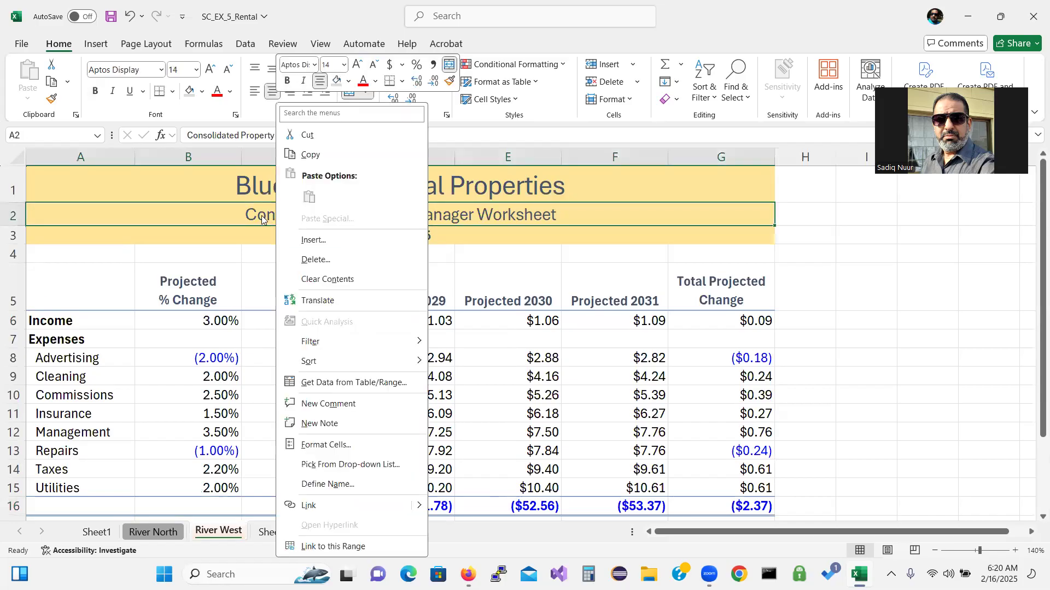
pyautogui.press('Escape')
pyautogui.doubleClick(246, 214)
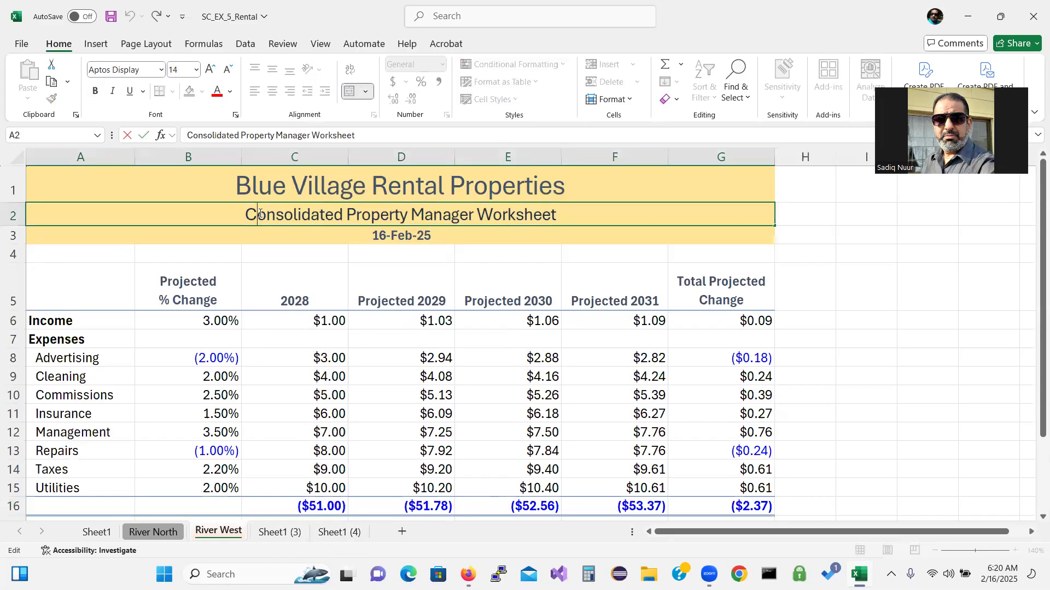
pyautogui.moveTo(246, 213); pyautogui.dragTo(341, 214)
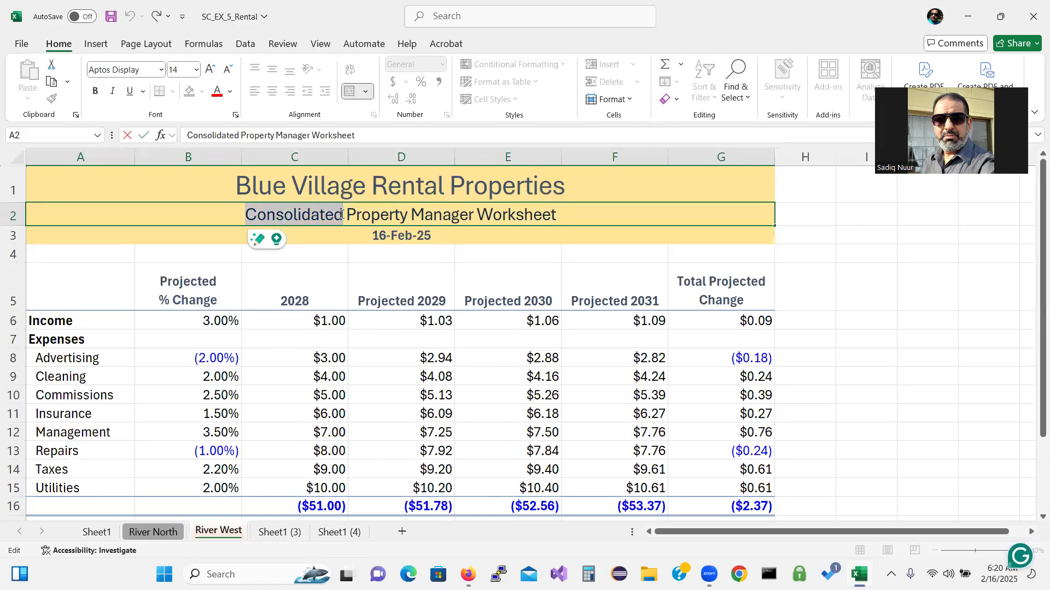
pyautogui.write('River ')
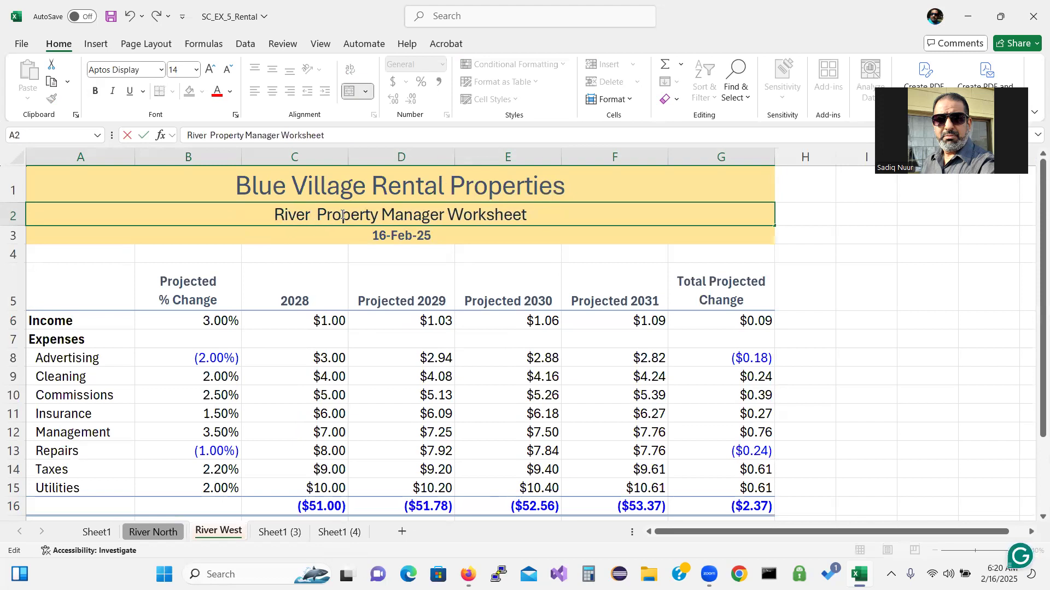
pyautogui.write('Wesr')
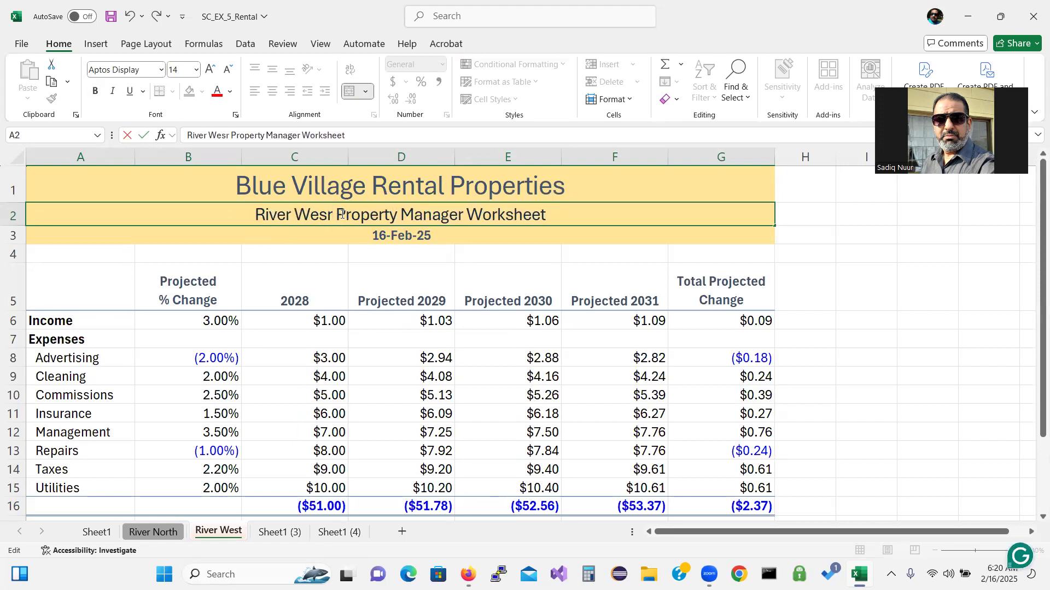
pyautogui.press('BackSpace')
pyautogui.write('t')
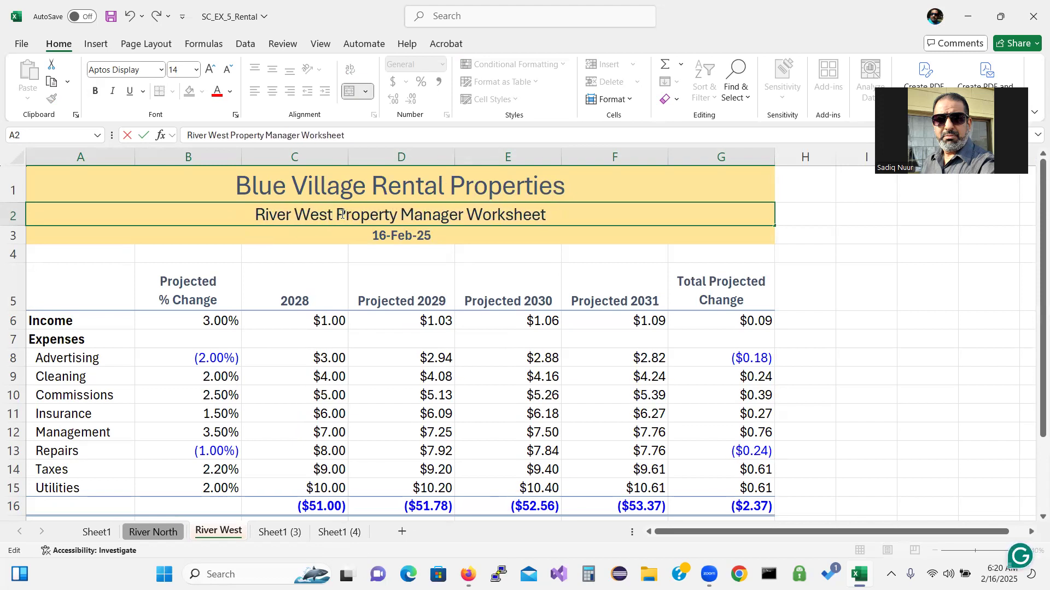
pyautogui.press('Return')
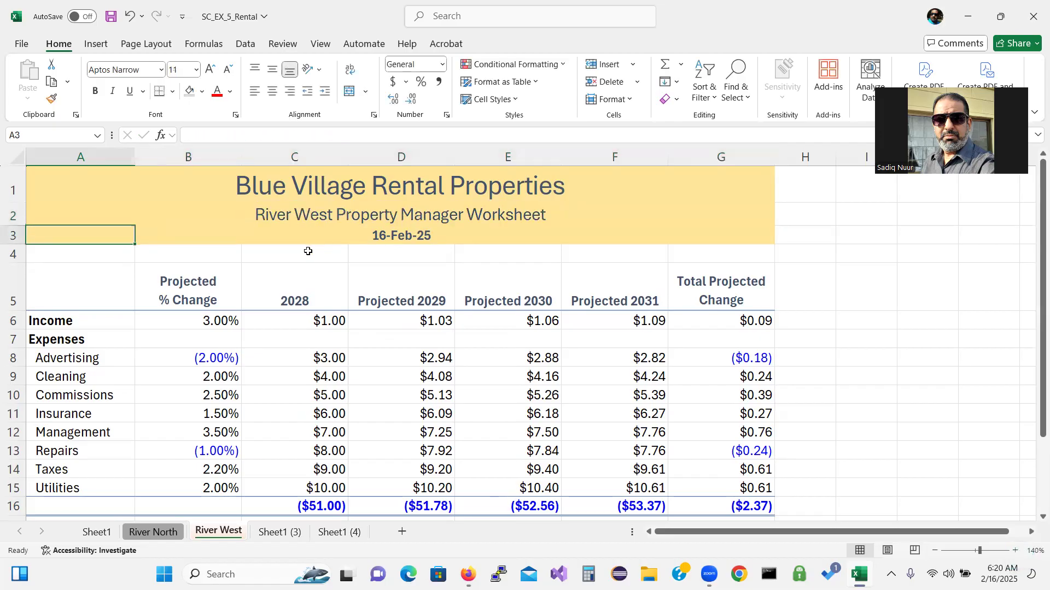
# Fill the A1:G3 title block with Gray, Accent 3, Lighter 60%
pyautogui.moveTo(122, 177); pyautogui.dragTo(128, 232)
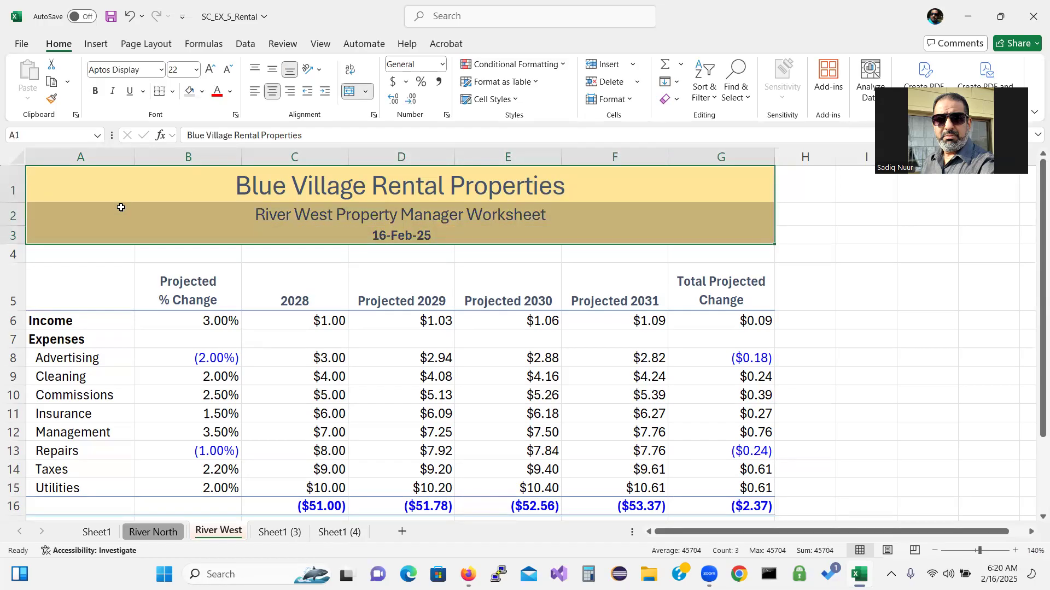
pyautogui.click(203, 92)
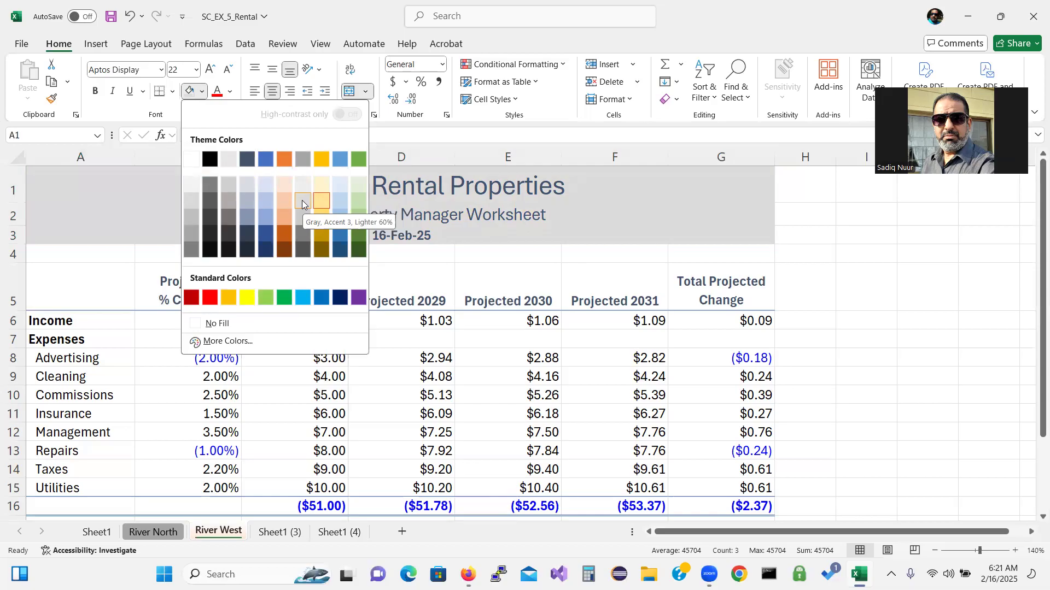
pyautogui.click(302, 200)
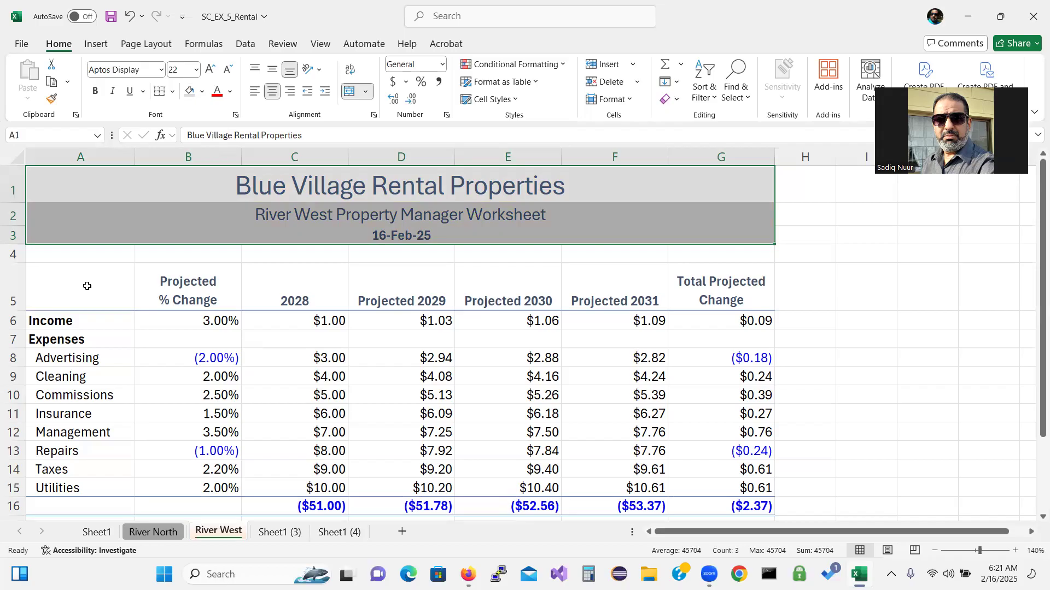
pyautogui.click(79, 256)
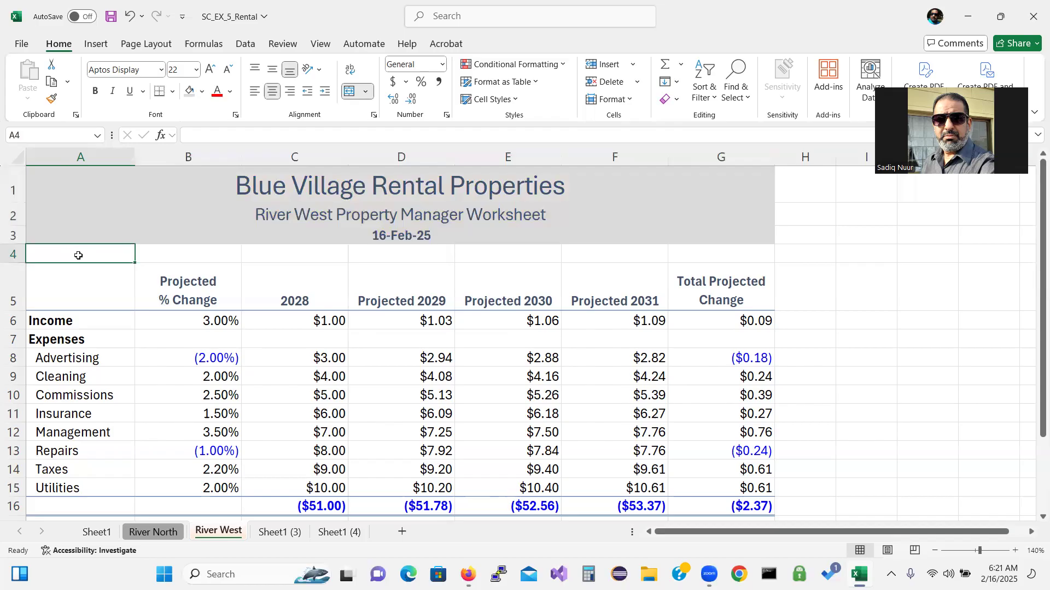
# Fill A4:G16 with Orange, Accent 2, Lighter 80%
pyautogui.moveTo(78, 256); pyautogui.dragTo(750, 506)
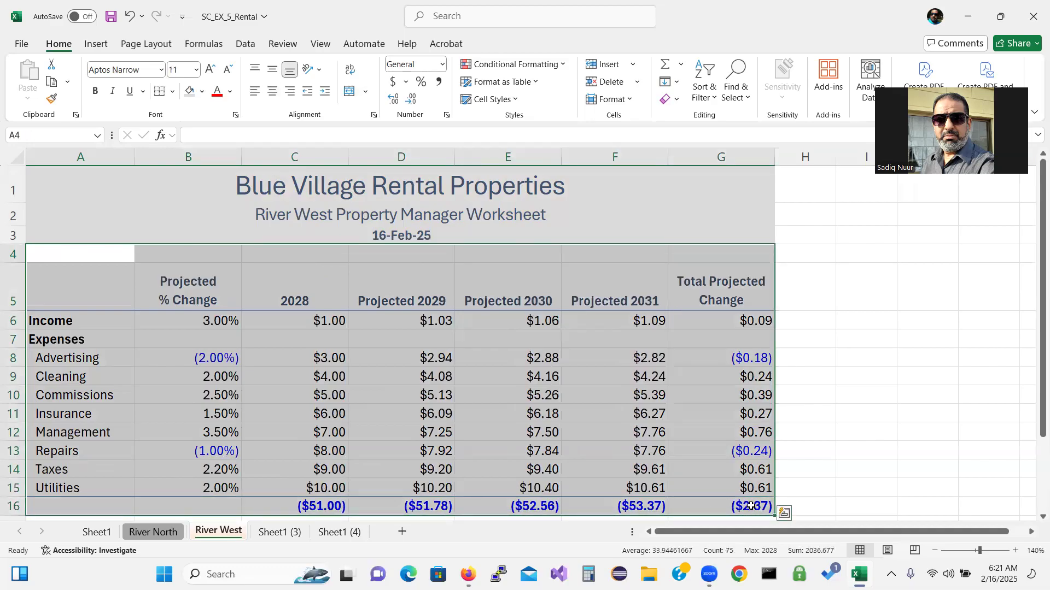
pyautogui.click(202, 94)
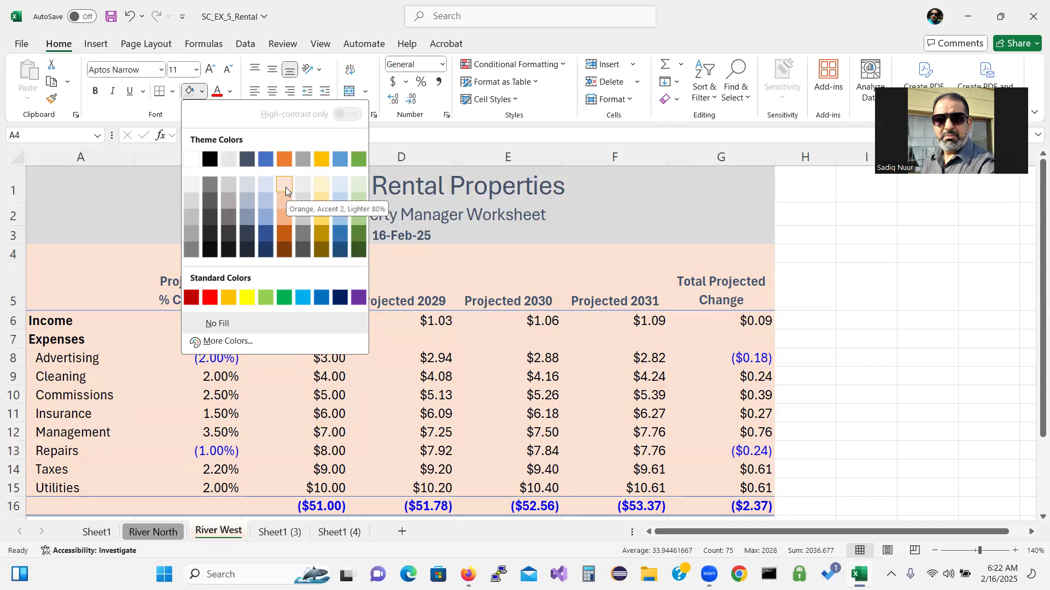
pyautogui.click(285, 186)
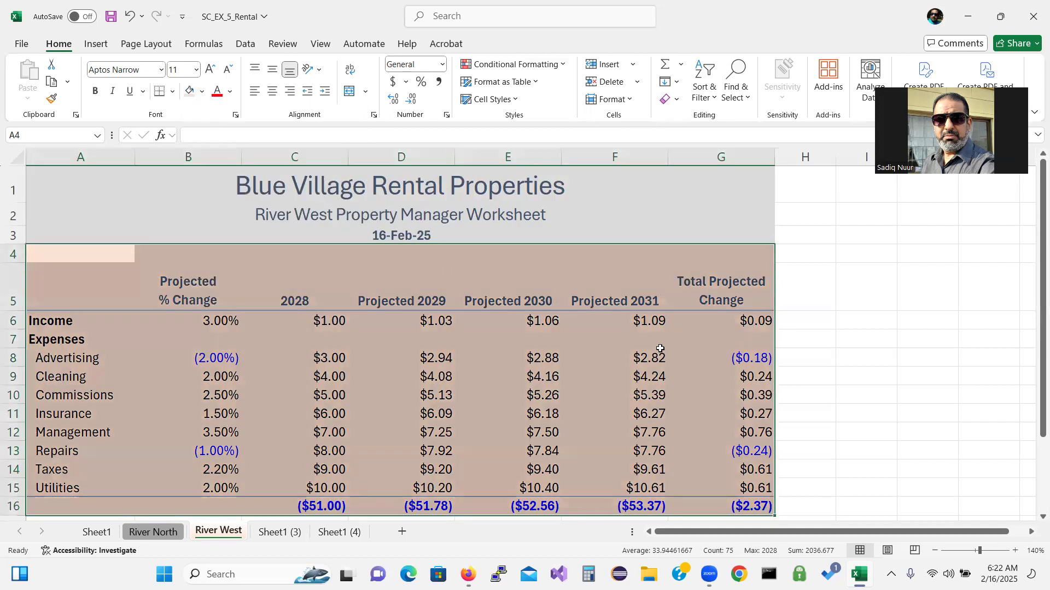
pyautogui.click(795, 392)
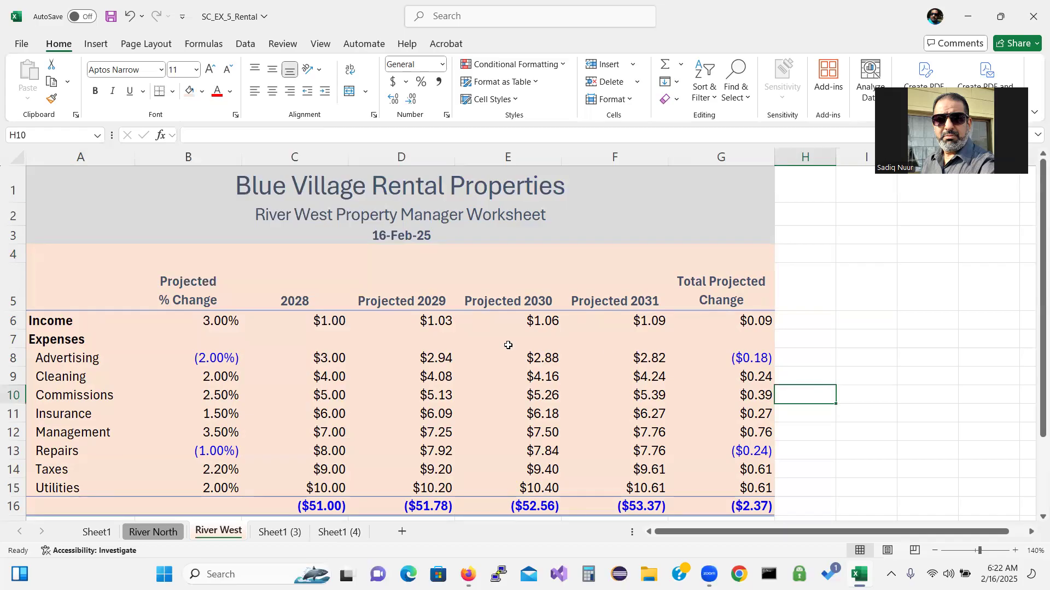
# Enter 2028 Income 1,366,804.73 in C6 and Advertising 4,340.35 in C8
pyautogui.click(336, 321)
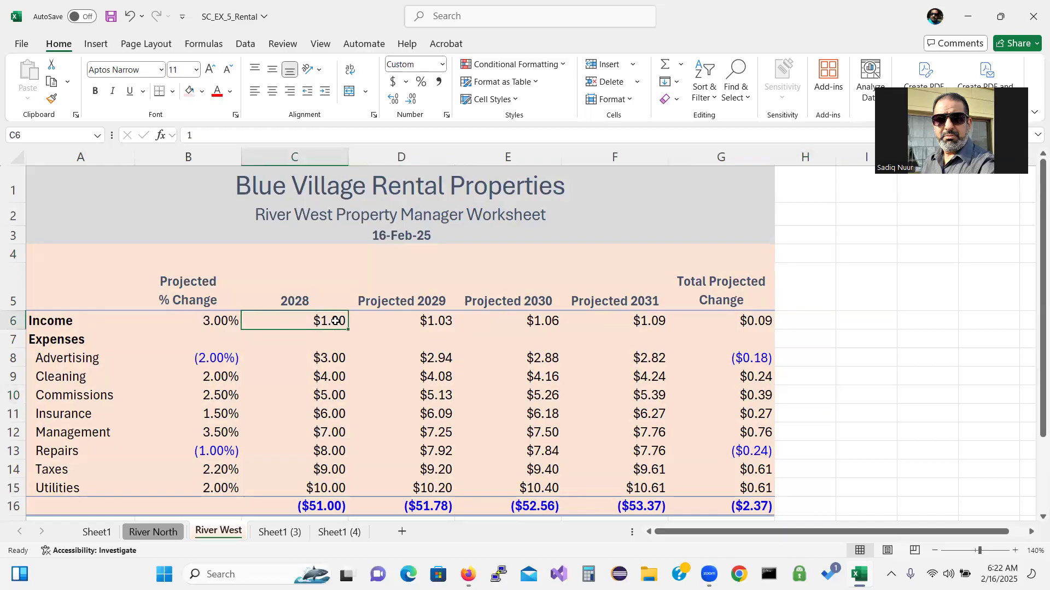
pyautogui.write('1,3')
pyautogui.write('66,')
pyautogui.write('80')
pyautogui.write('4.')
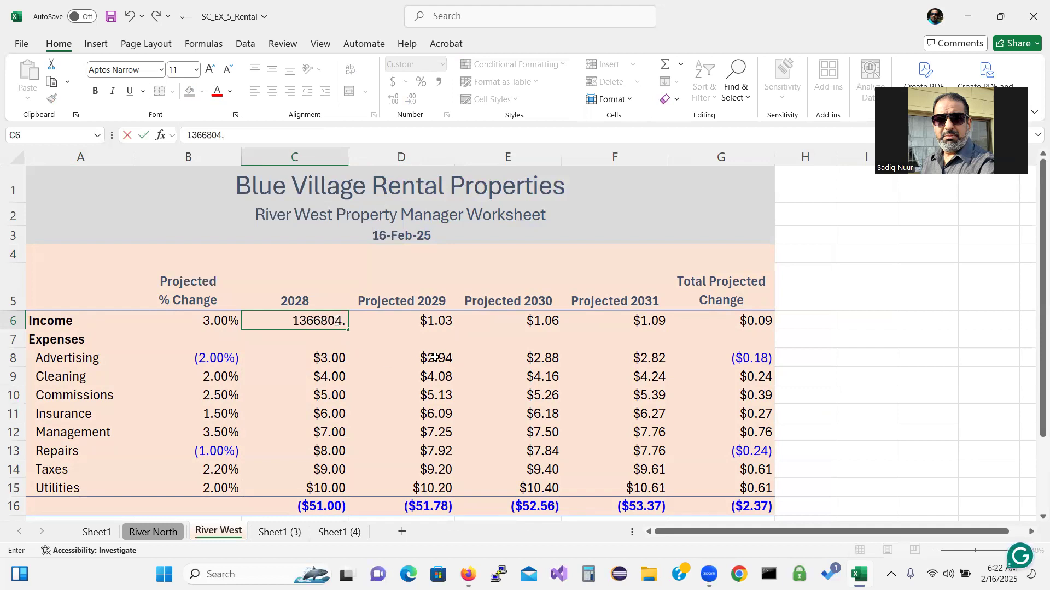
pyautogui.write('73')
pyautogui.press('Return')
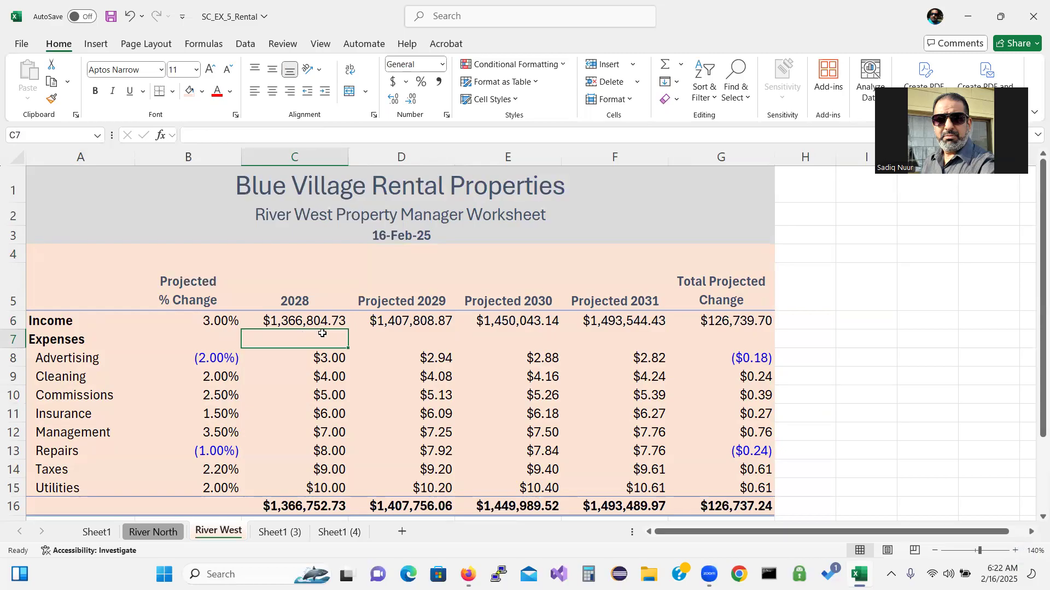
pyautogui.click(310, 362)
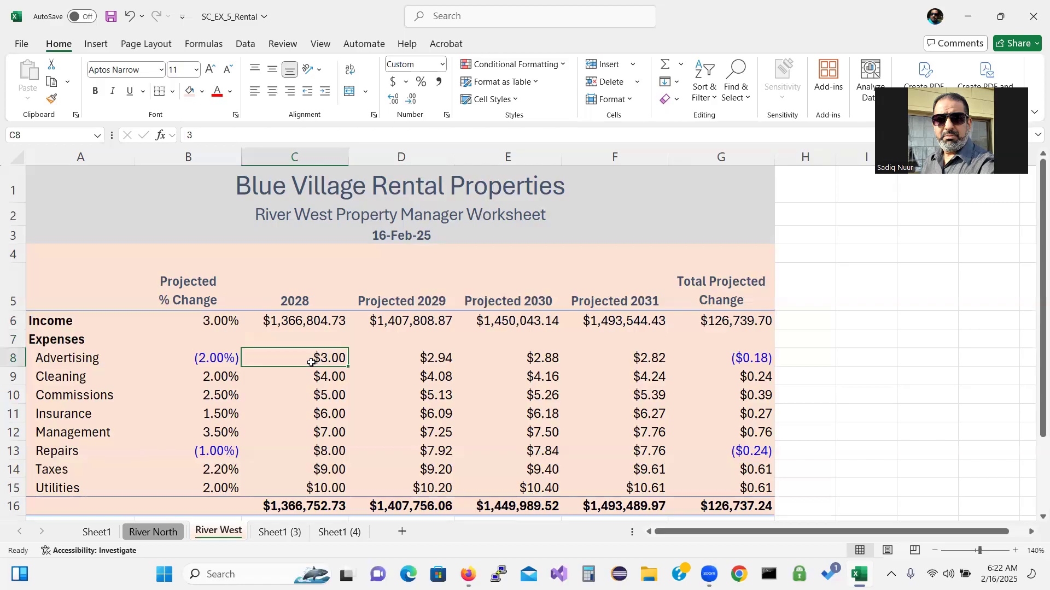
pyautogui.write('43')
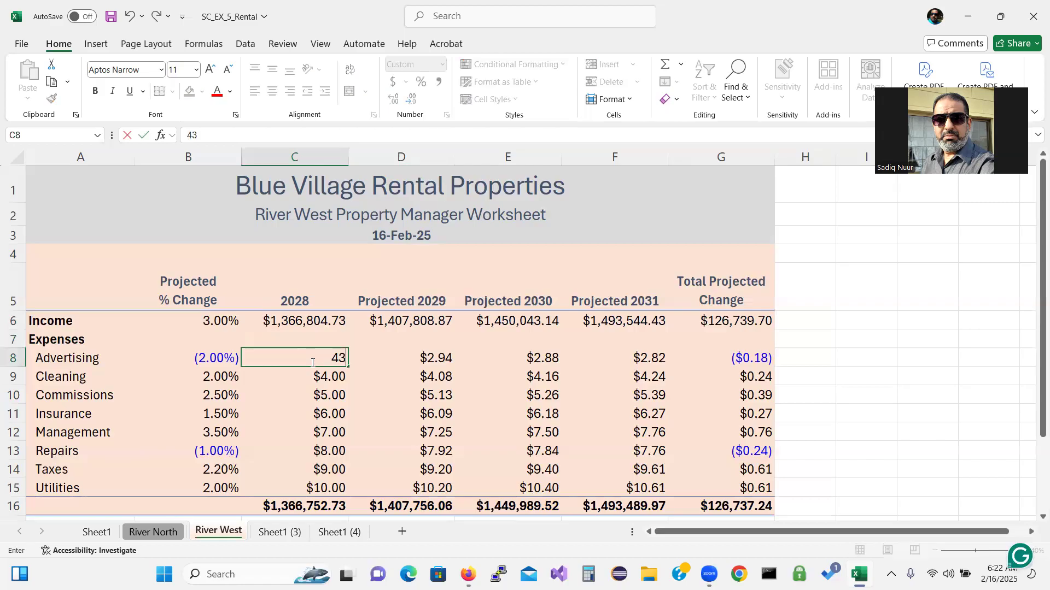
pyautogui.write('40.35')
pyautogui.press('Return')
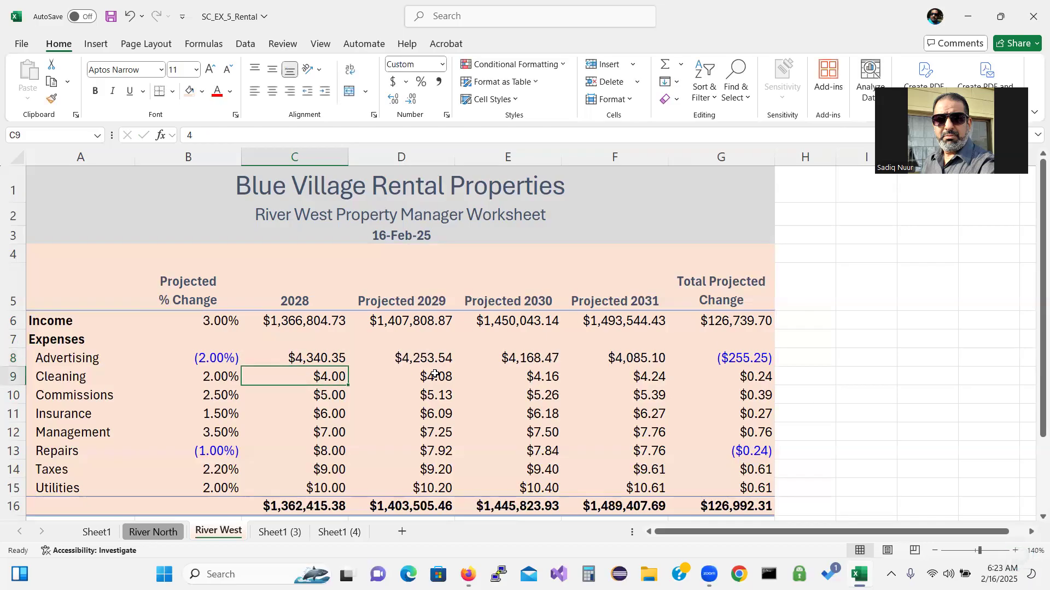
# Enter Cleaning 14,934.06 and Commissions 7,887.00, then type Insurance 14,100.34
pyautogui.write('14')
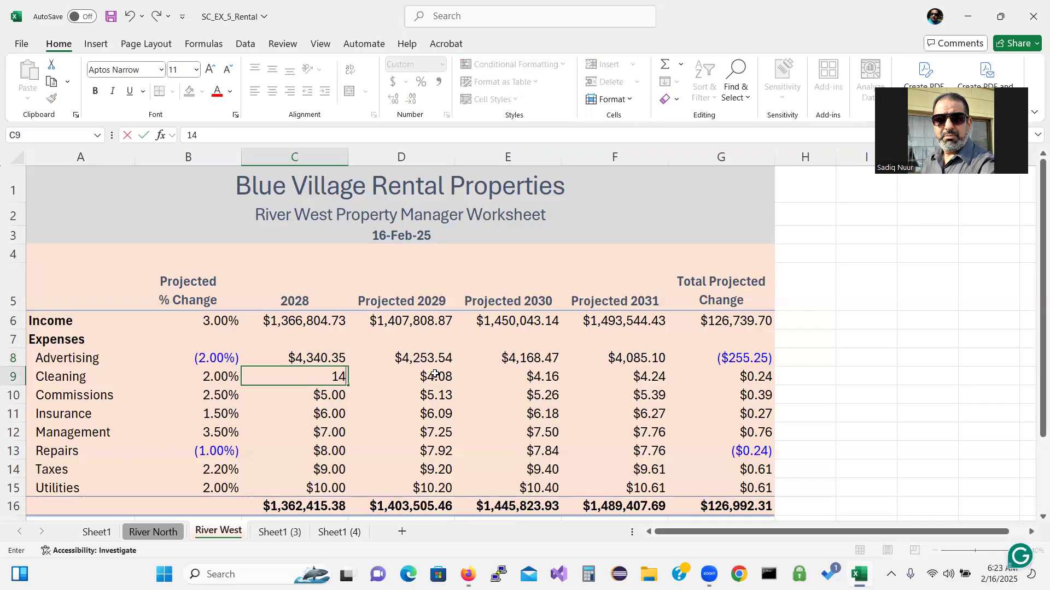
pyautogui.write('934.06')
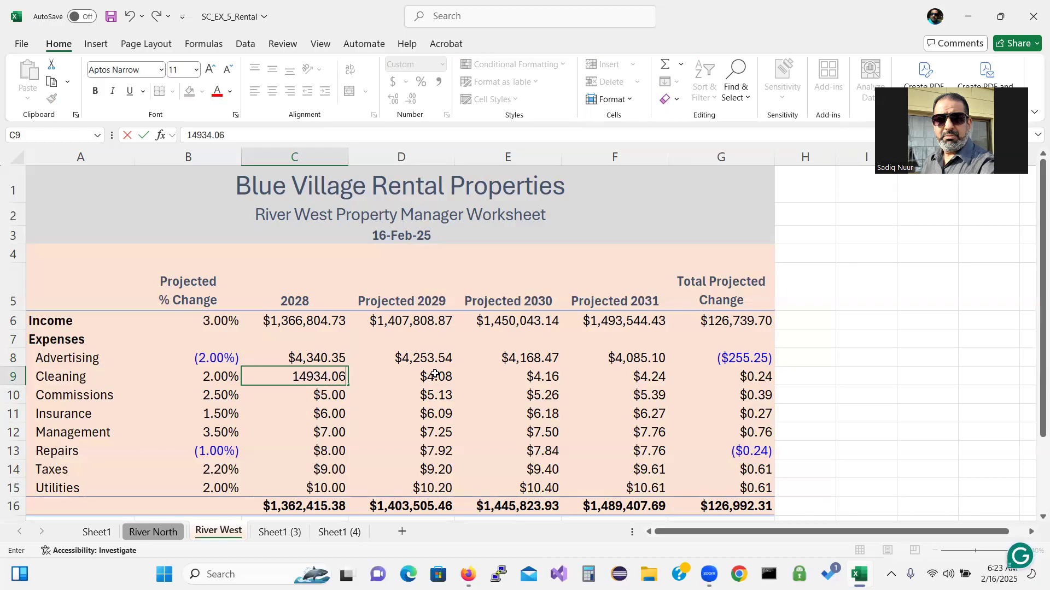
pyautogui.press('Return')
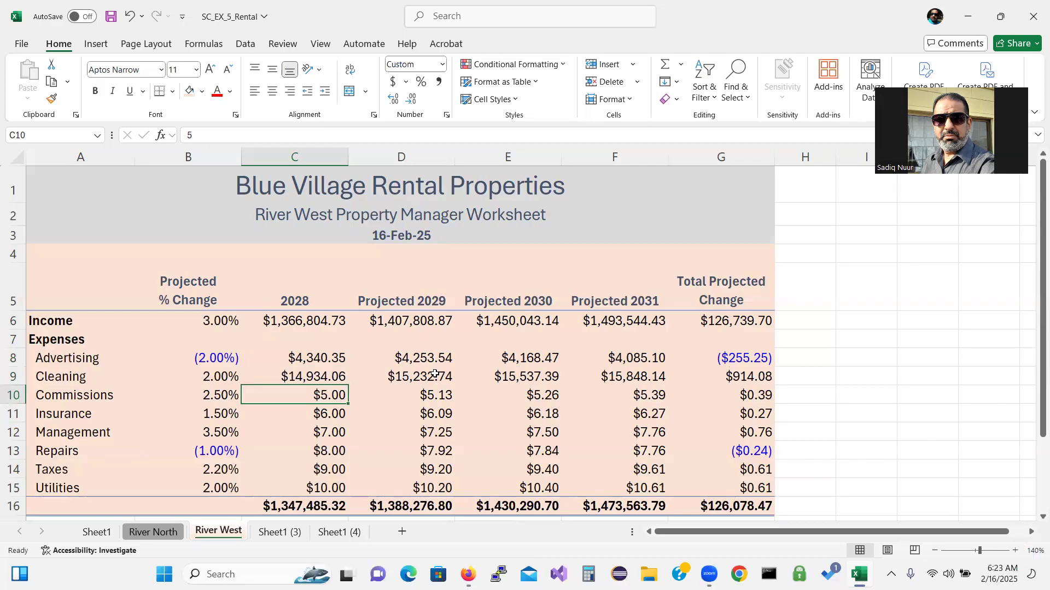
pyautogui.write('7887')
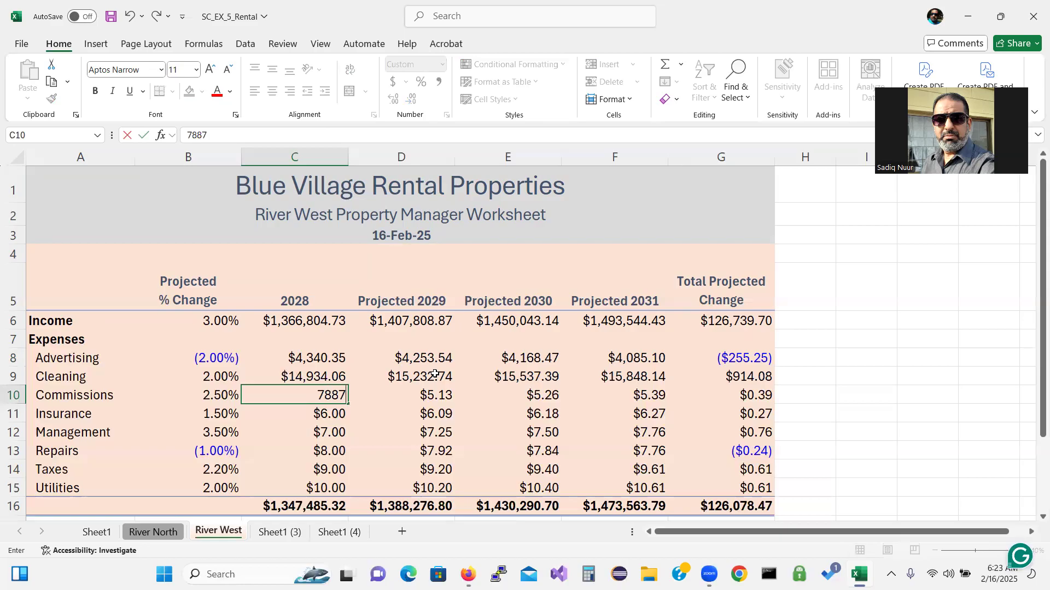
pyautogui.write('.00')
pyautogui.press('Return')
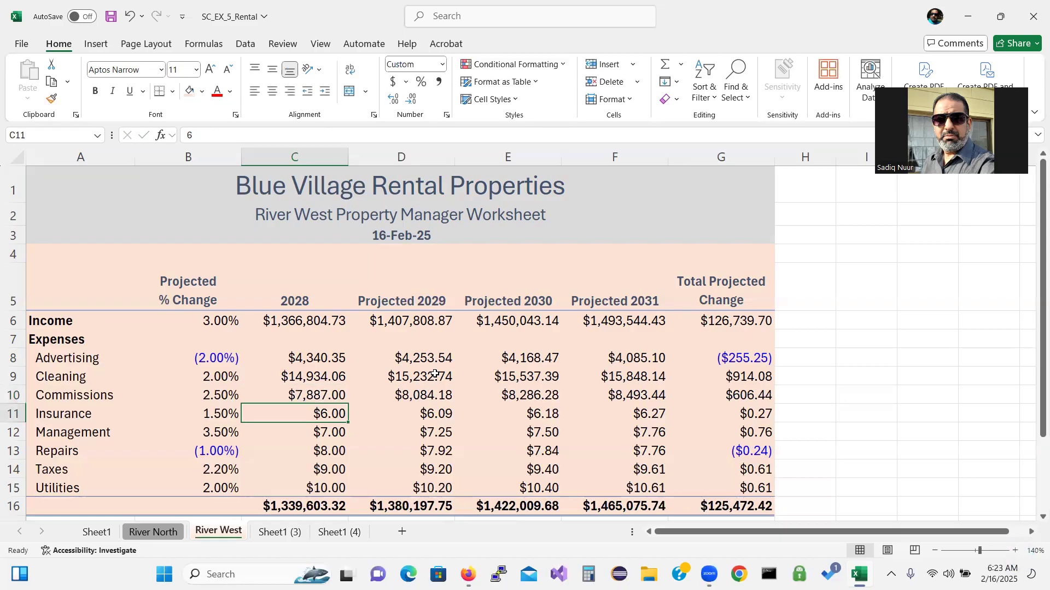
pyautogui.write('14')
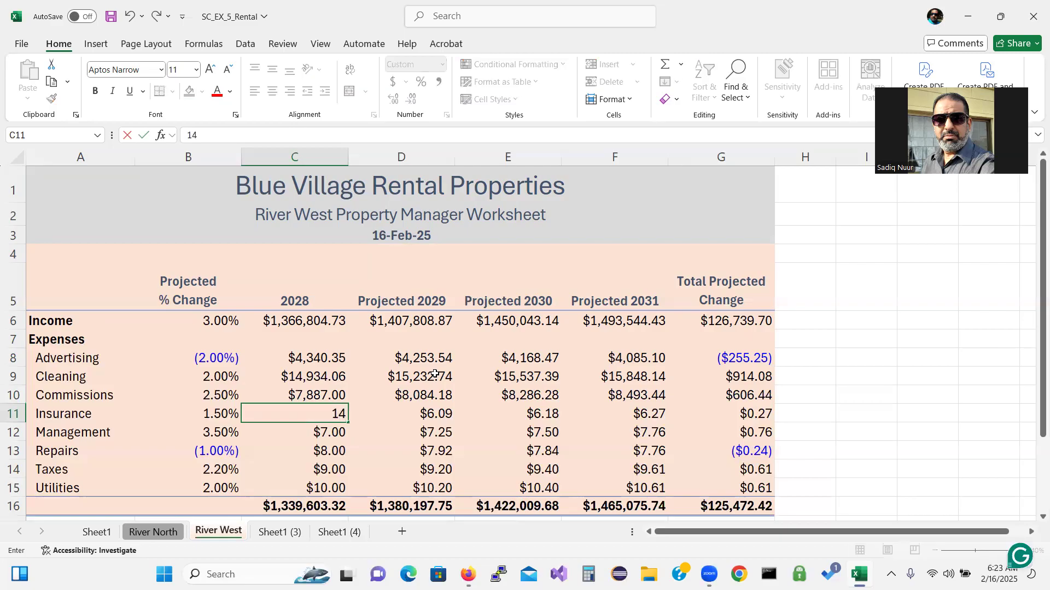
pyautogui.write('100.34')
# Commit Insurance, then enter Management 70,750, Repairs 38,745.87, Taxes 30,100.15, Utilities 8,952.09
pyautogui.press('Return')
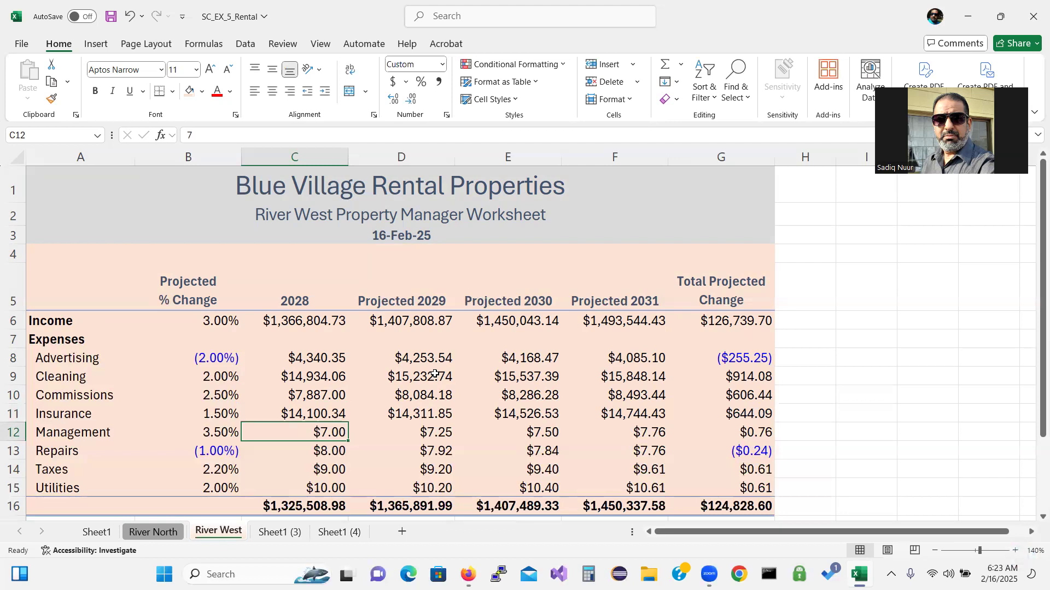
pyautogui.write('70')
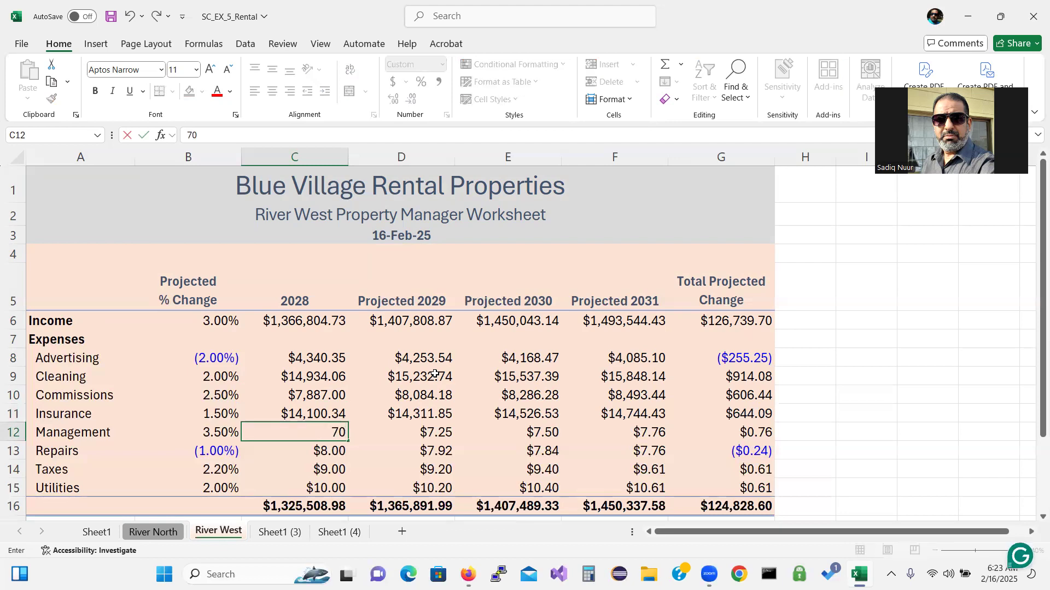
pyautogui.write('750.00')
pyautogui.press('Return')
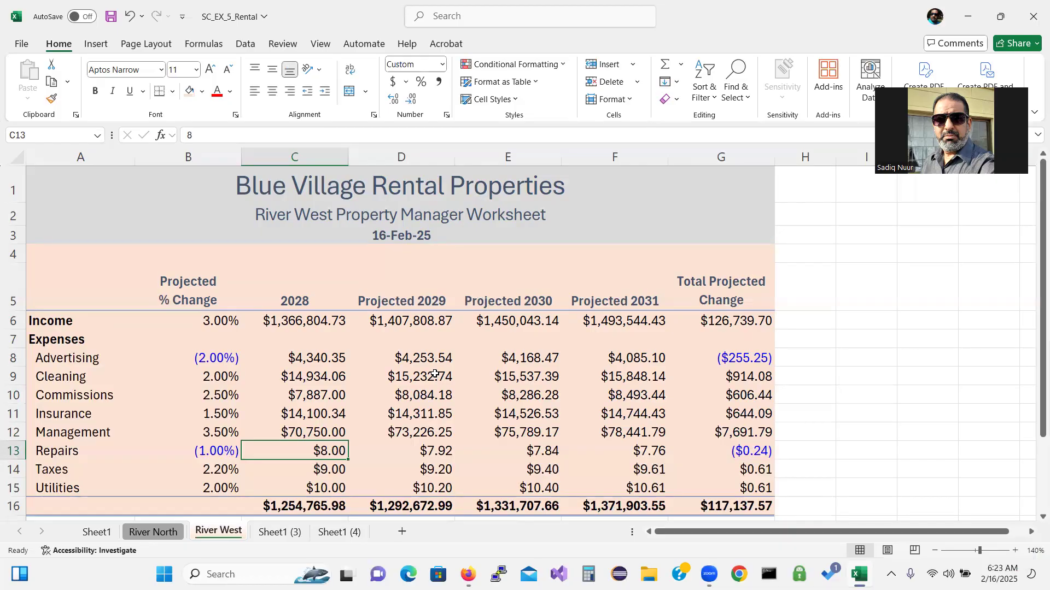
pyautogui.write('38')
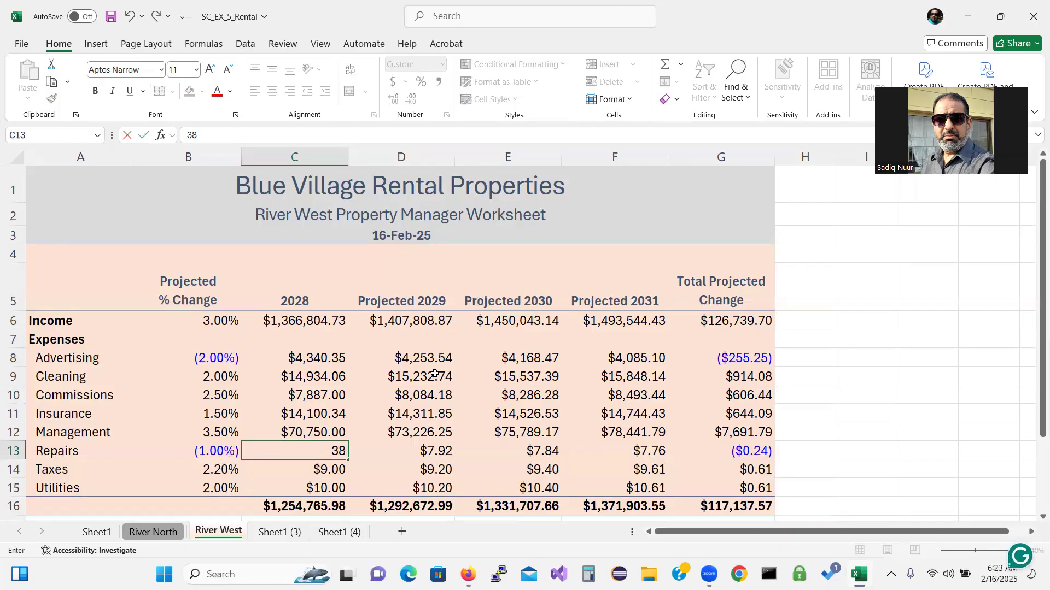
pyautogui.write('745.87')
pyautogui.press('Return')
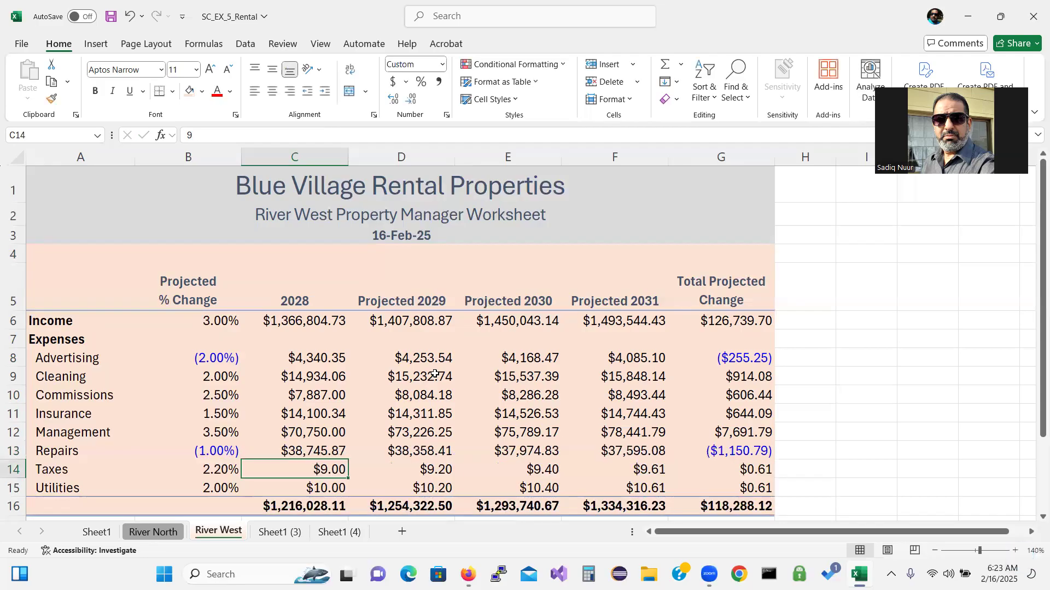
pyautogui.write('3')
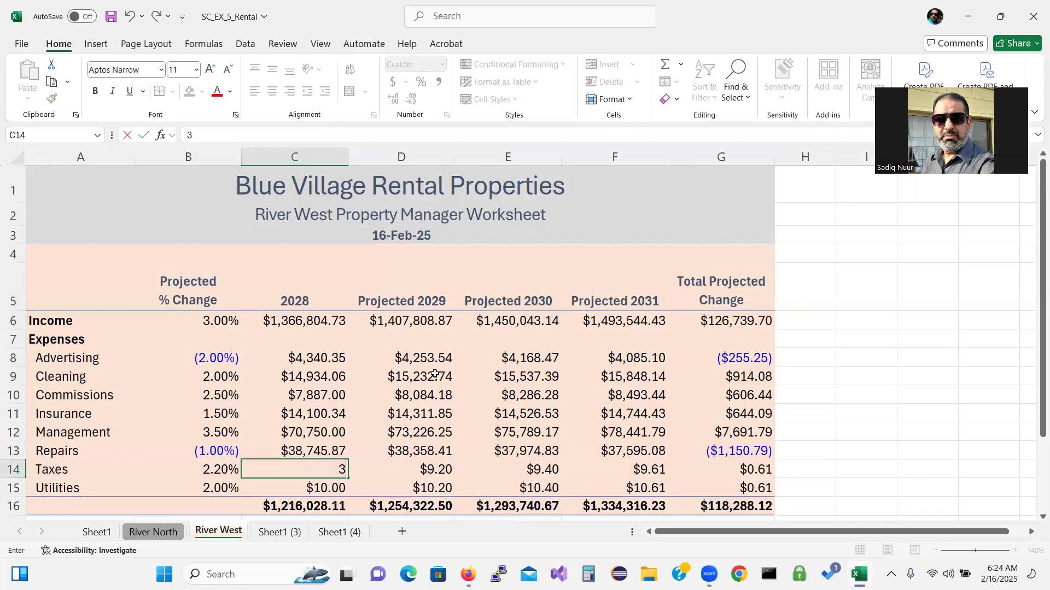
pyautogui.write('0100.15')
pyautogui.press('Return')
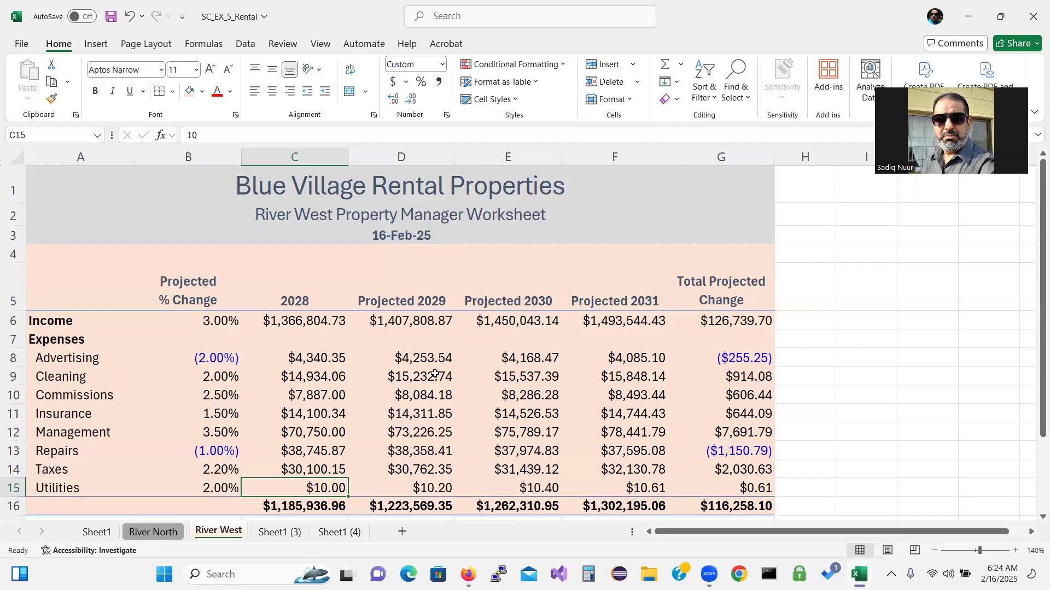
pyautogui.write('8,95')
pyautogui.write('2.')
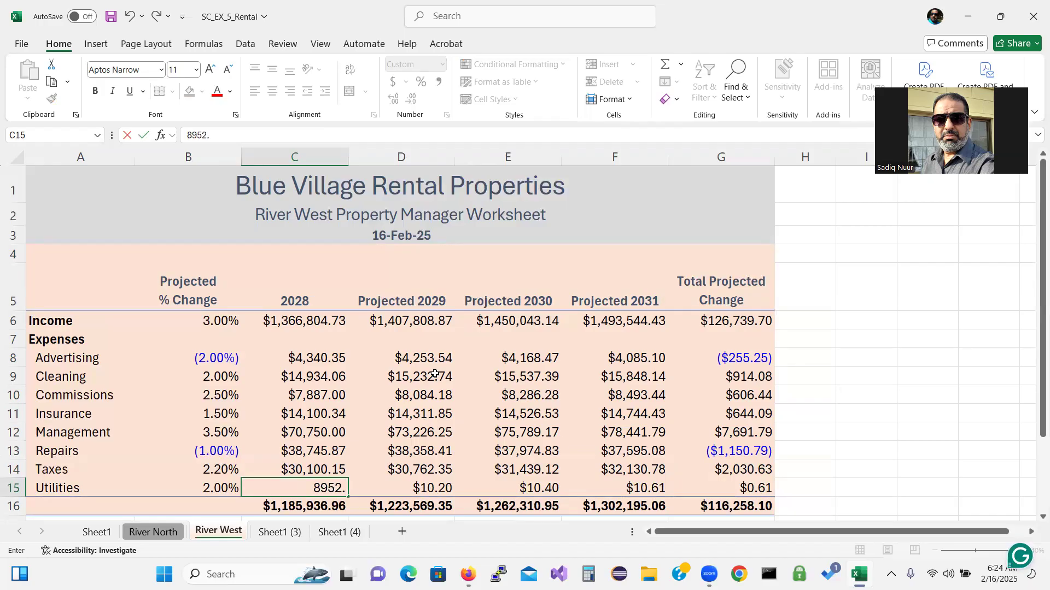
pyautogui.write('09')
pyautogui.press('Return')
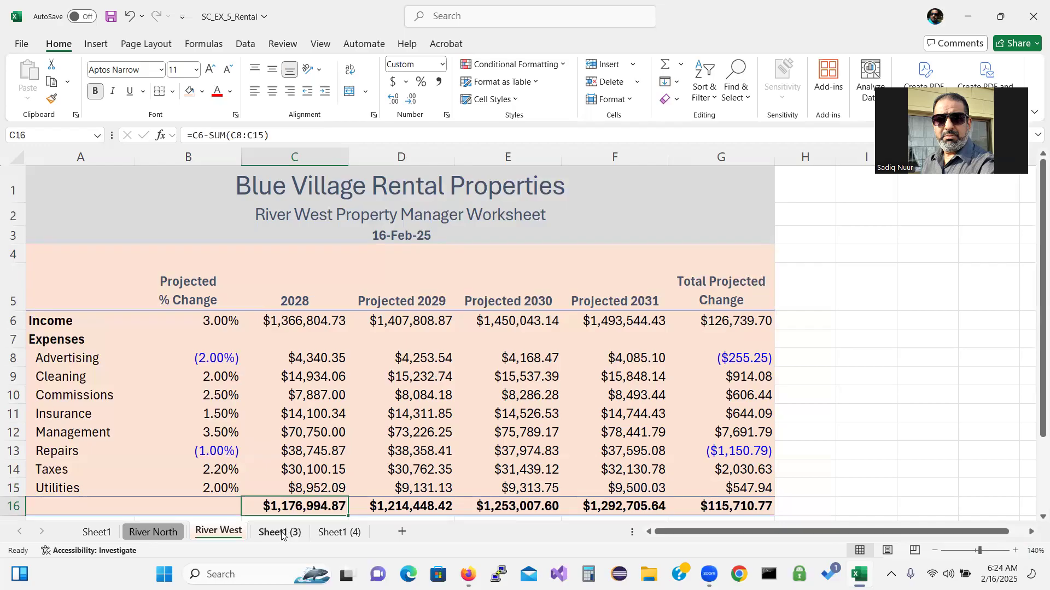
# Rename the copied sheet to River East and colour its tab Blue, Accent 5, Lighter 60%
pyautogui.click(280, 533)
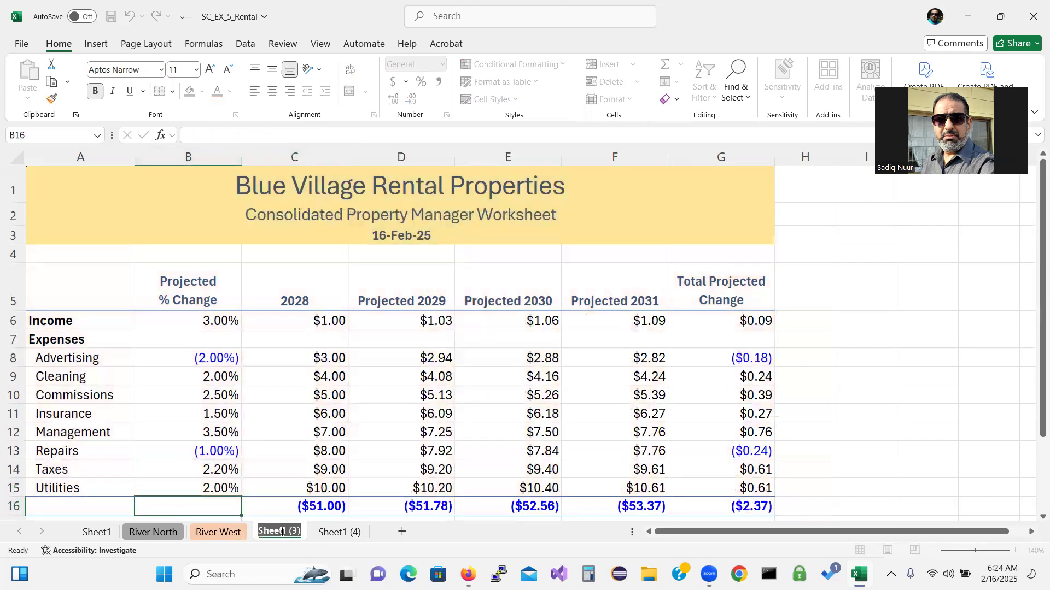
pyautogui.write('River East')
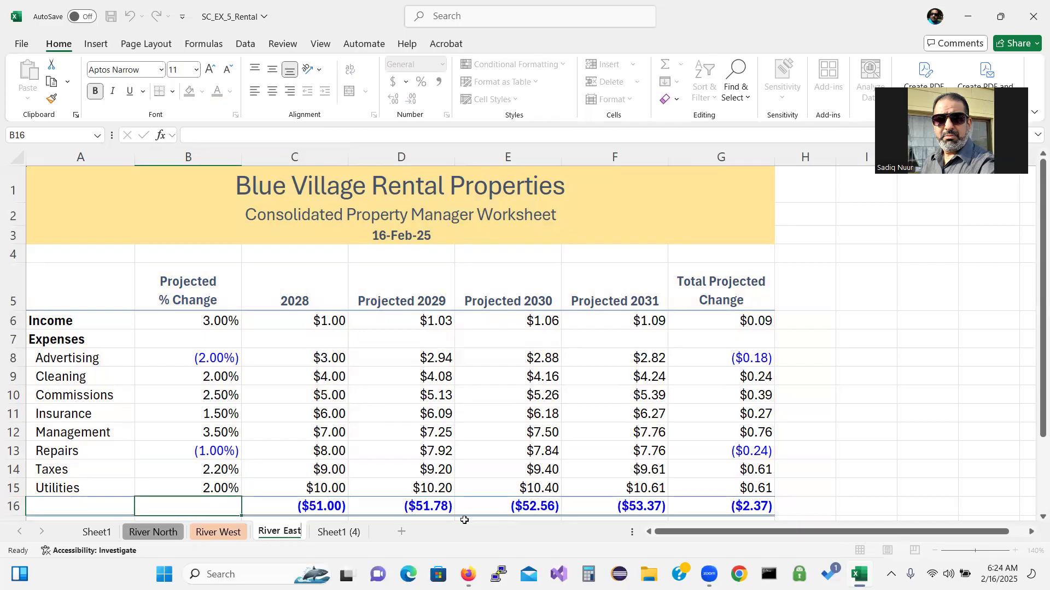
pyautogui.press('Return')
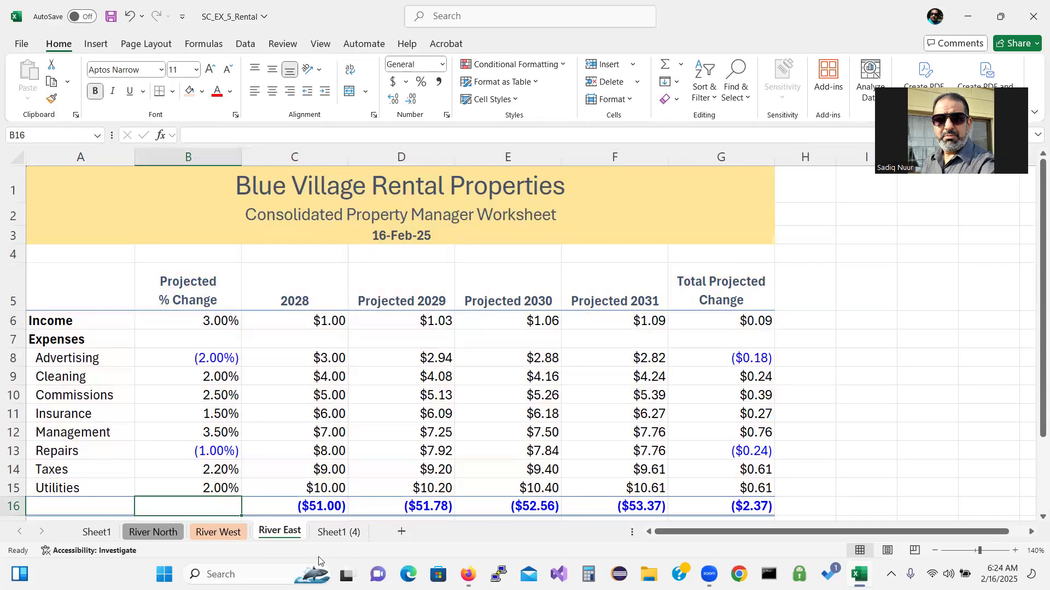
pyautogui.rightClick(276, 530)
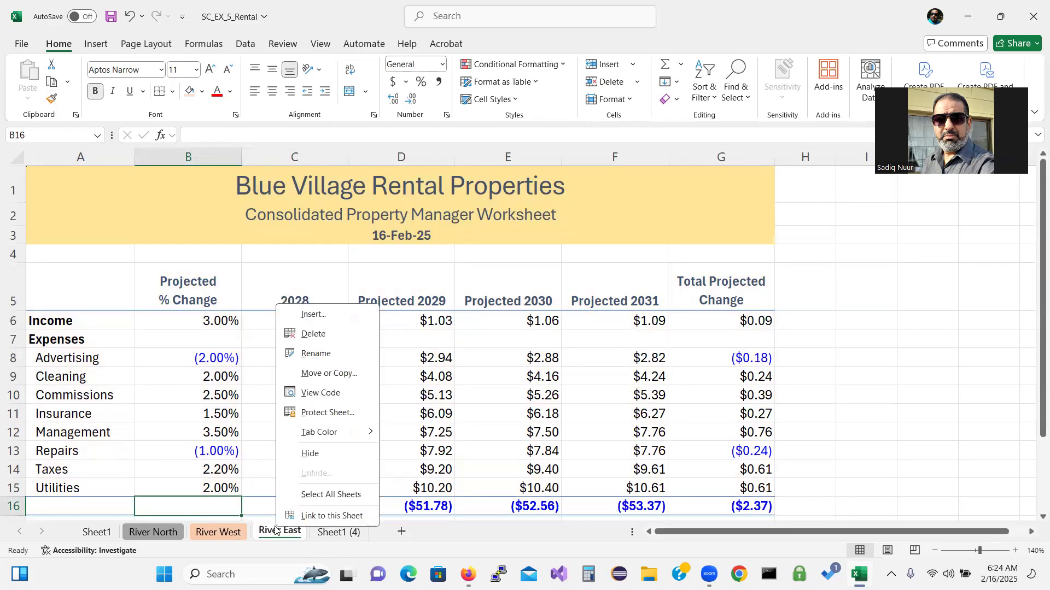
pyautogui.moveTo(342, 435)
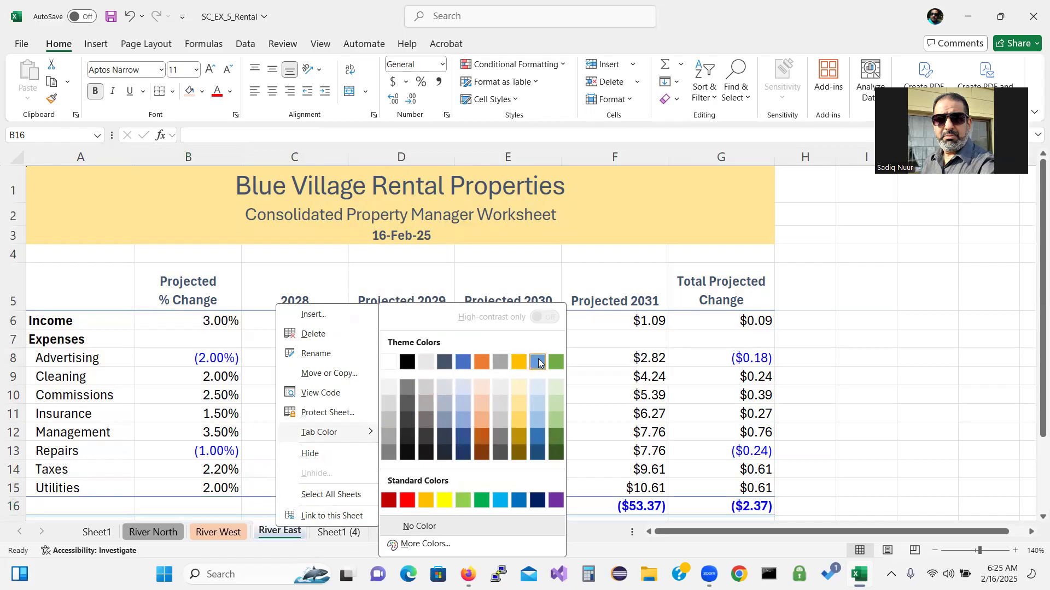
pyautogui.click(535, 406)
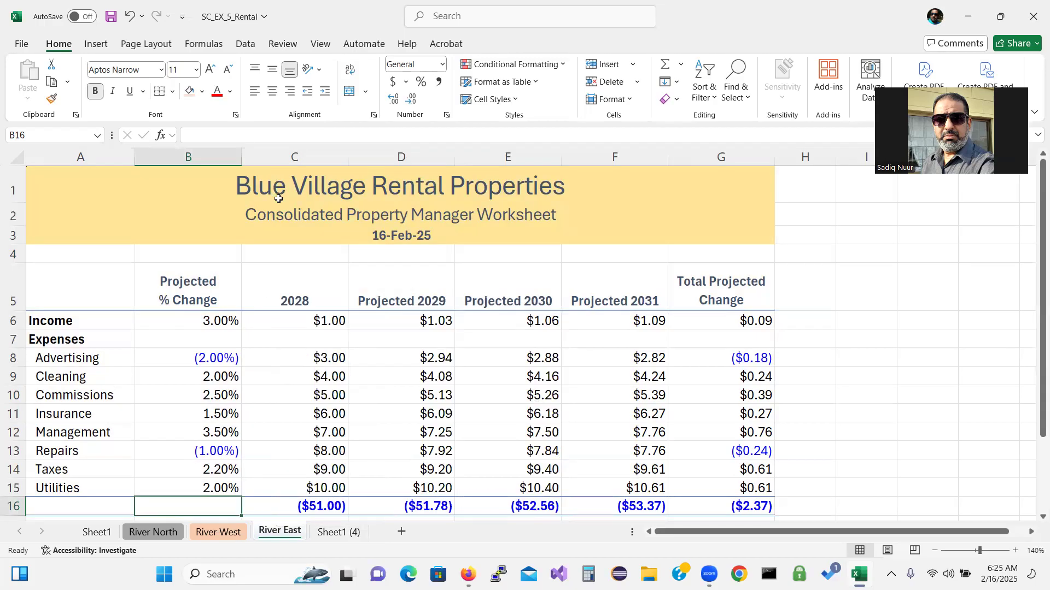
# Change the A2 subtitle to read 'River East Property Manager Worksheet'
pyautogui.doubleClick(286, 218)
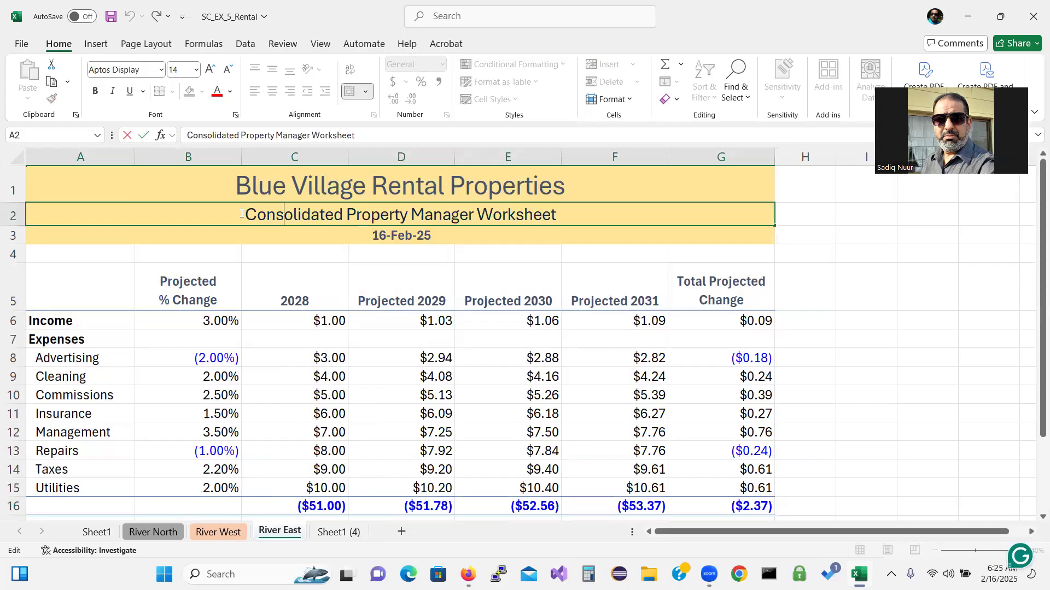
pyautogui.moveTo(247, 214); pyautogui.dragTo(344, 213)
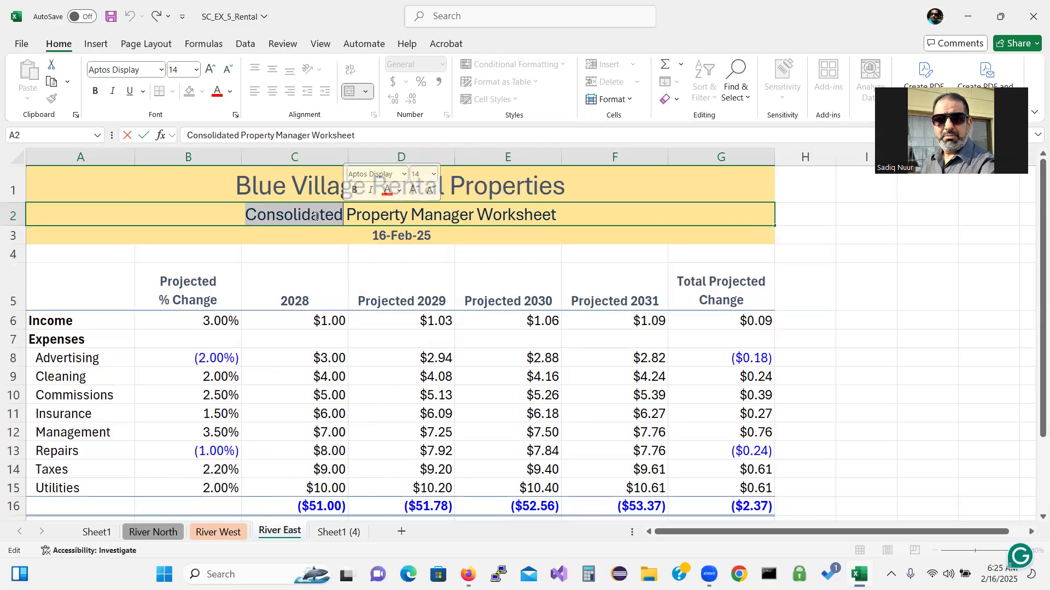
pyautogui.write('River')
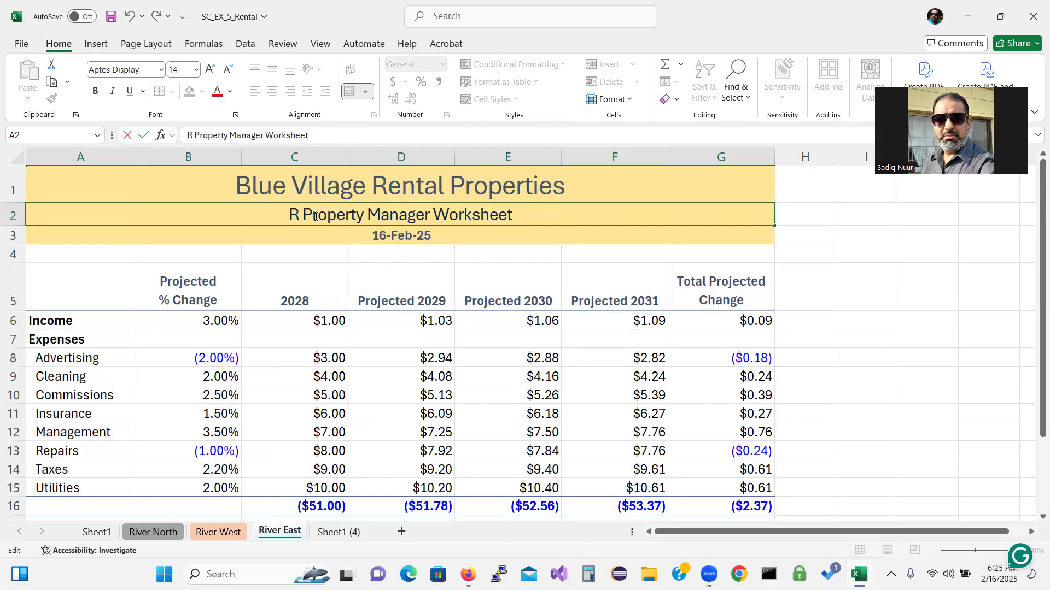
pyautogui.write(' East')
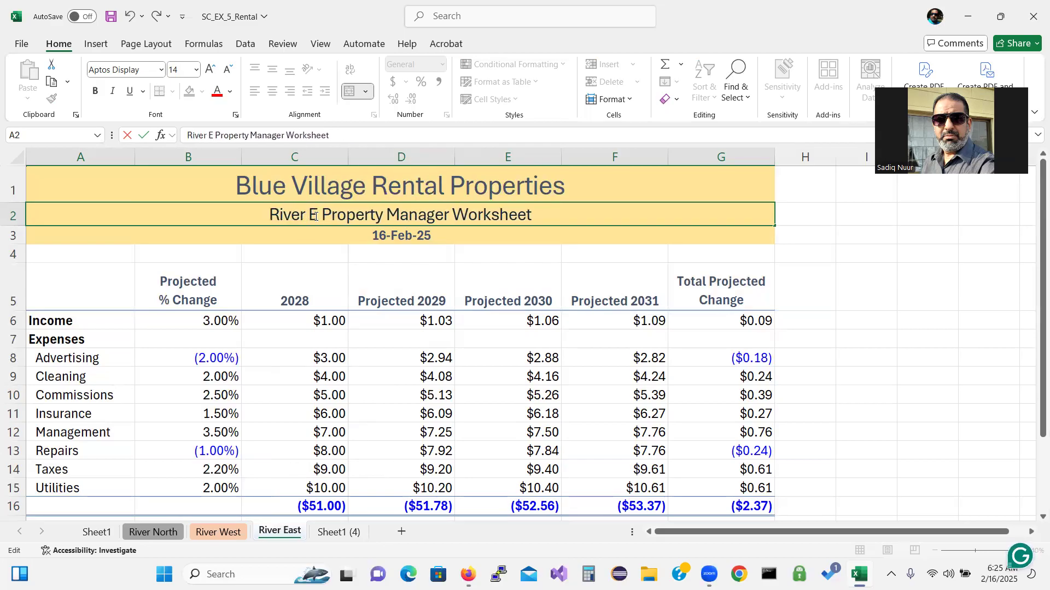
pyautogui.press('Return')
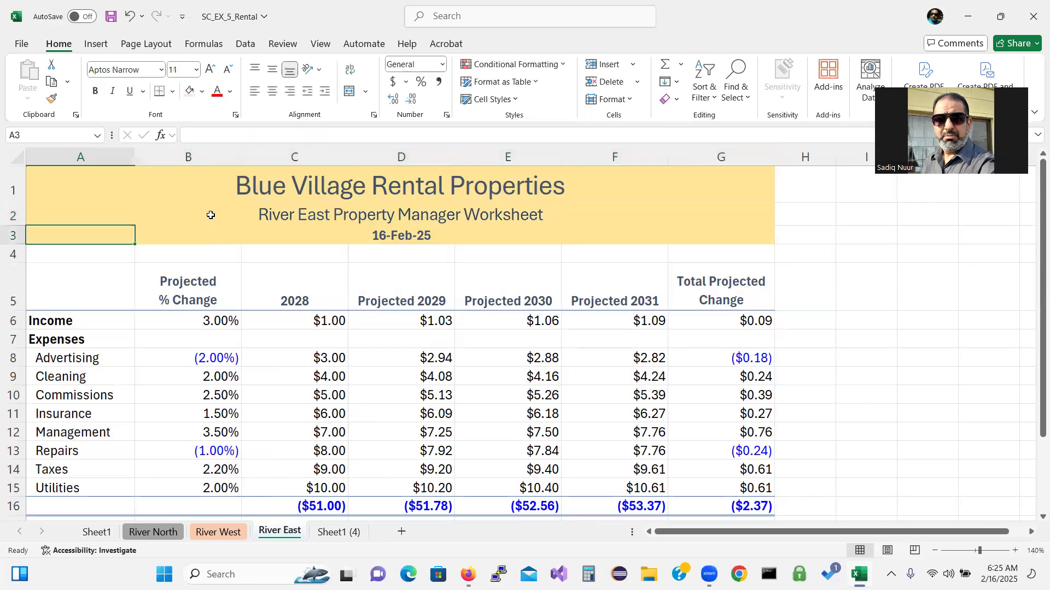
# Fill River East's title rows A1:G3 with Blue, Accent 5, Lighter 60%
pyautogui.moveTo(102, 173); pyautogui.dragTo(122, 236)
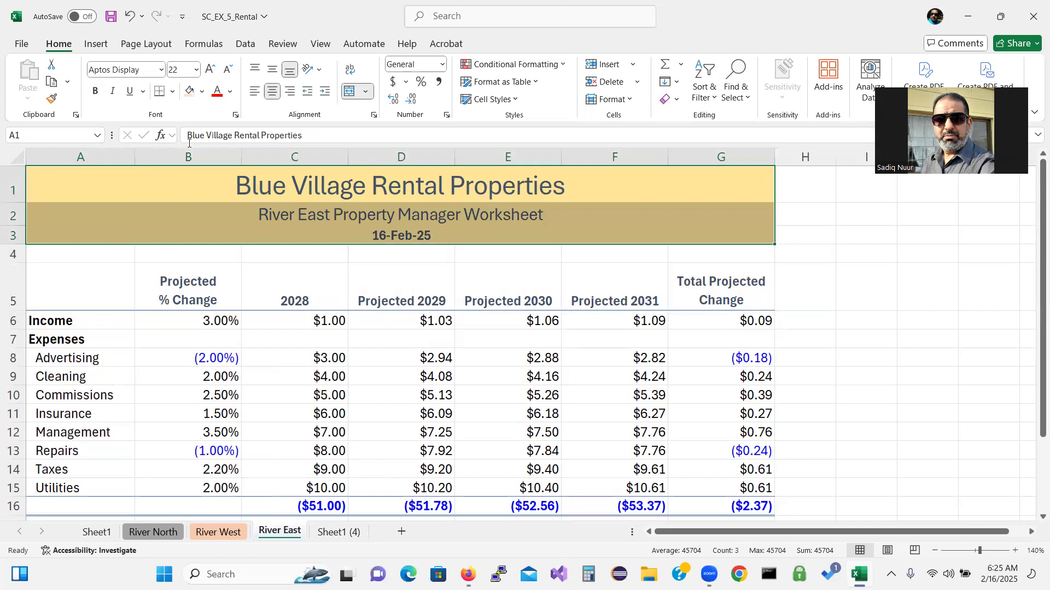
pyautogui.click(202, 92)
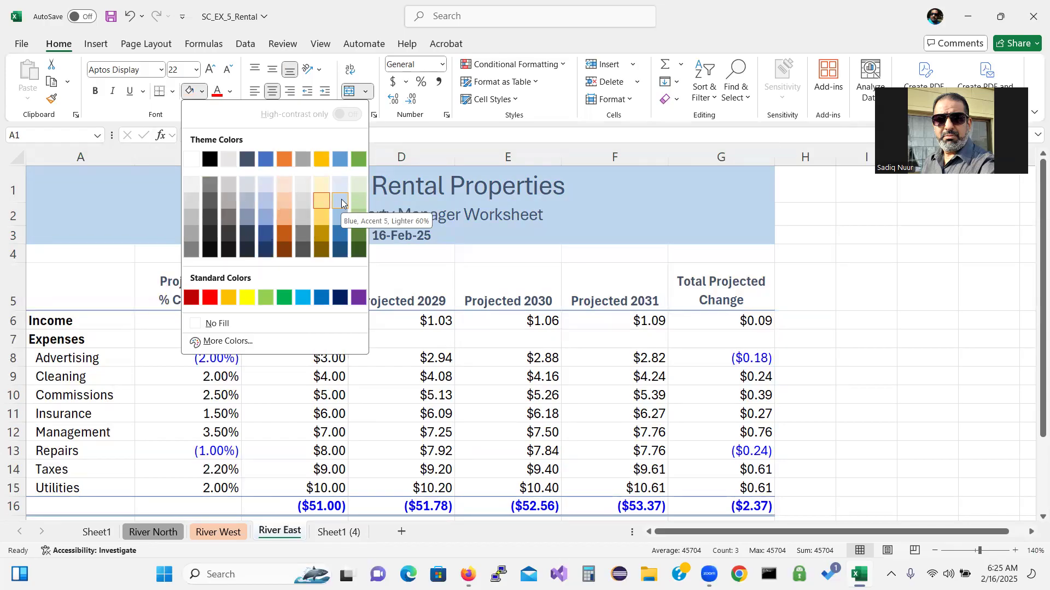
pyautogui.click(341, 201)
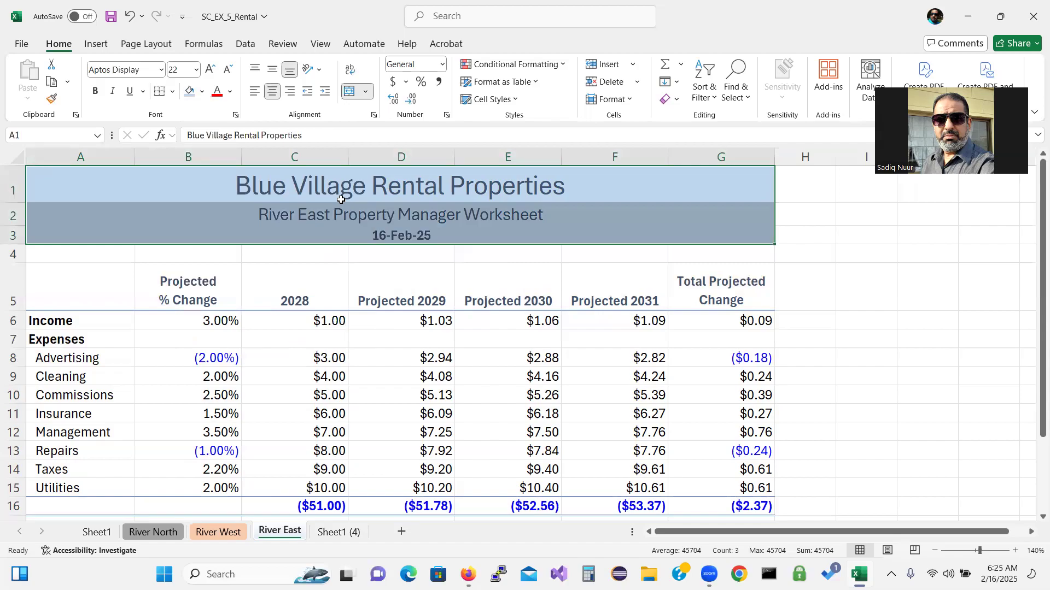
pyautogui.moveTo(75, 254); pyautogui.dragTo(744, 504)
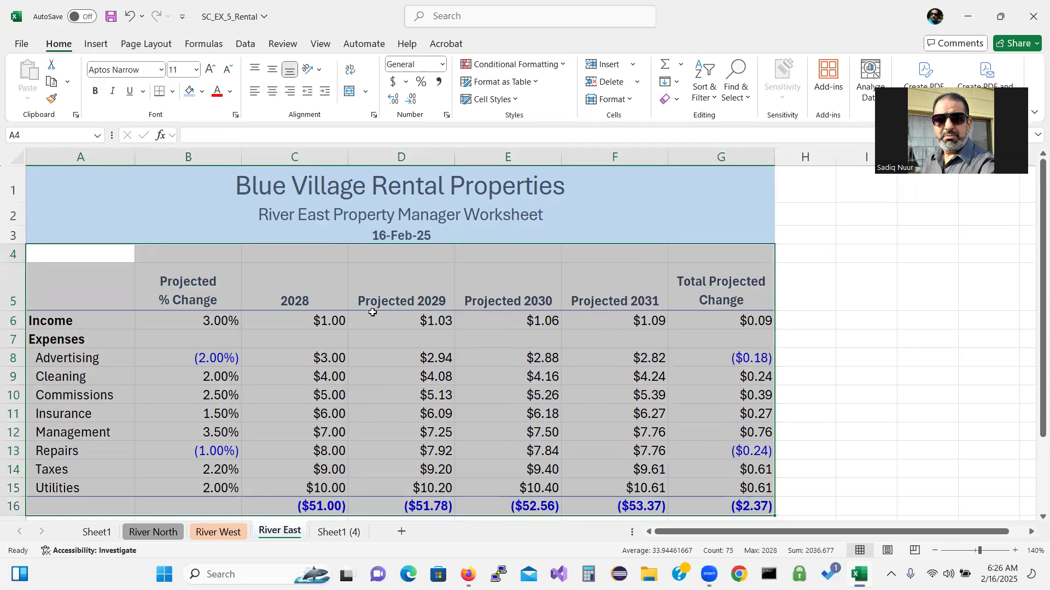
pyautogui.click(202, 93)
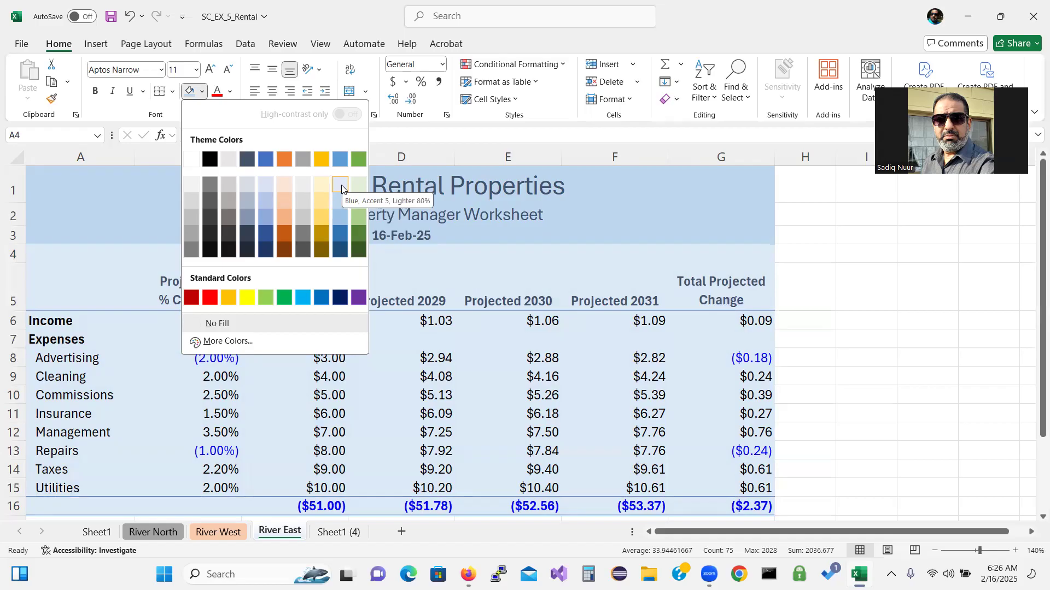
pyautogui.click(341, 185)
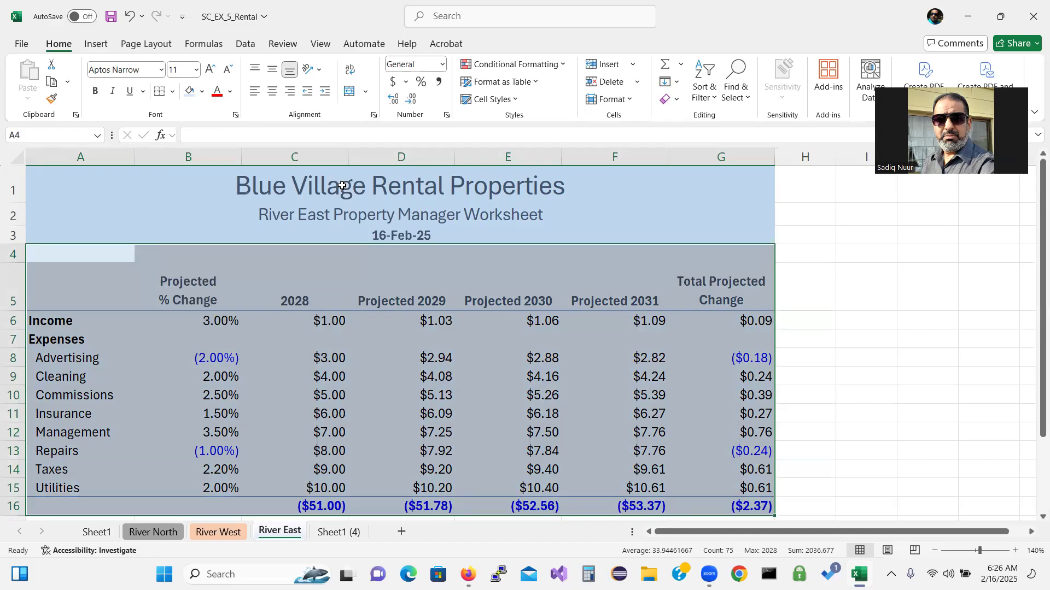
pyautogui.click(337, 321)
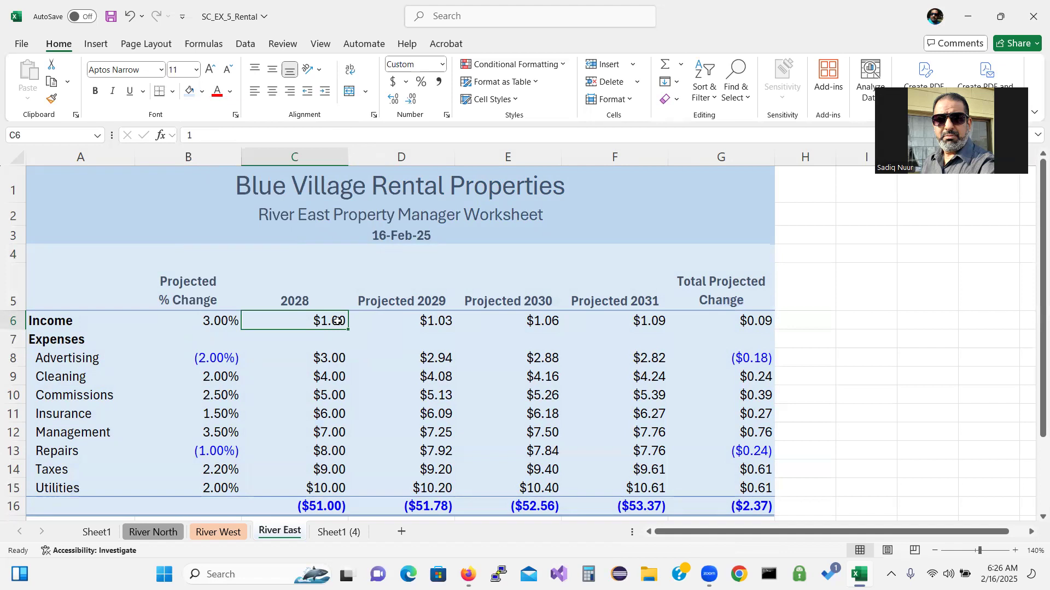
# Enter River East 2028 Income 1,342,988.90, Advertising 5,883.23, Cleaning 12,739.54, Commissions 9,324.00, Insurance 11,930.78
pyautogui.write('1,')
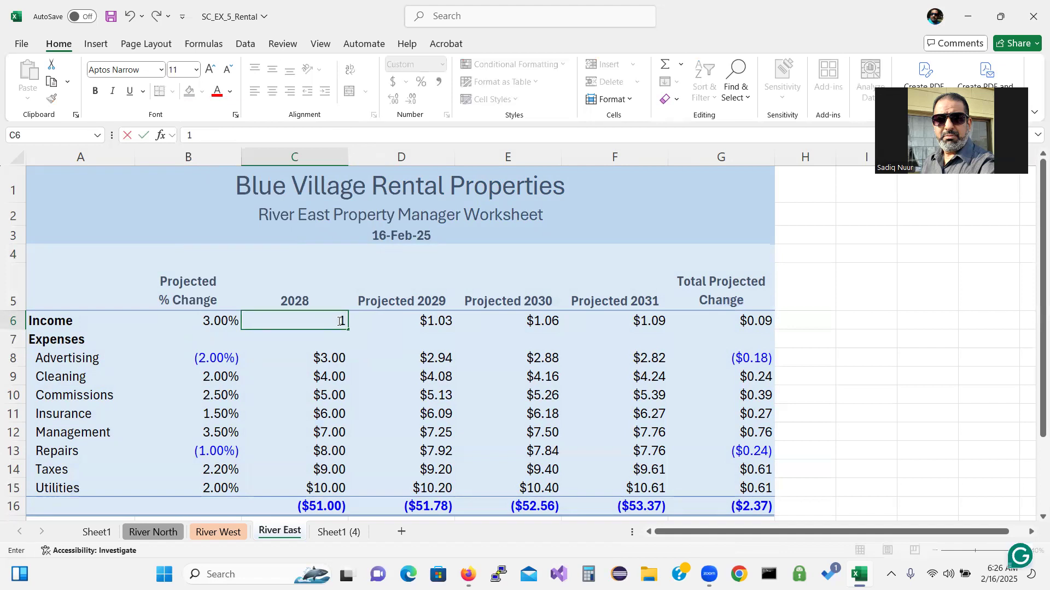
pyautogui.write('342,')
pyautogui.write('9')
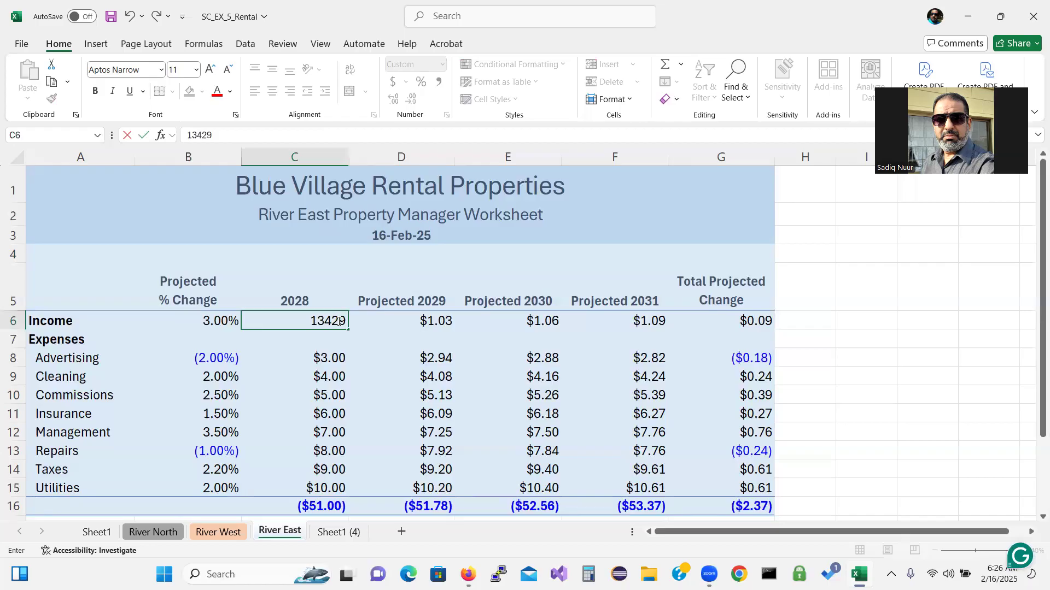
pyautogui.write('88')
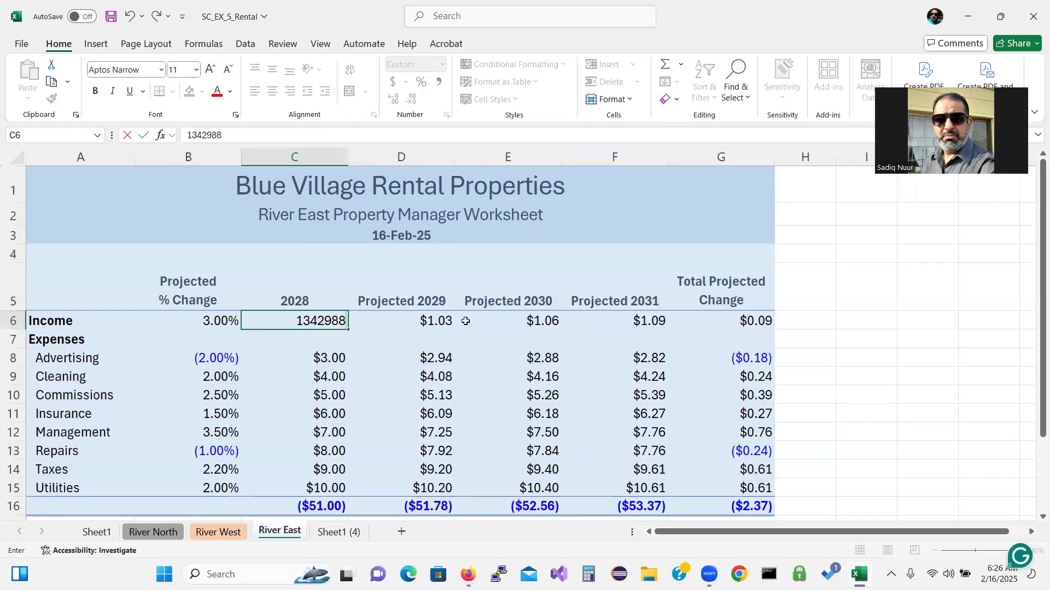
pyautogui.write('.90')
pyautogui.press('Return')
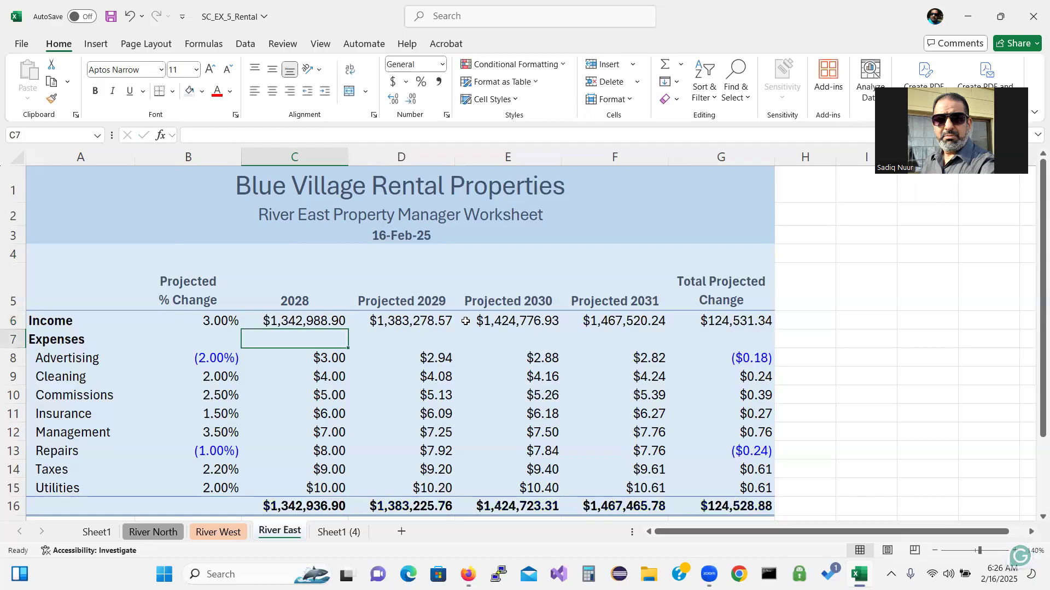
pyautogui.press('Down')
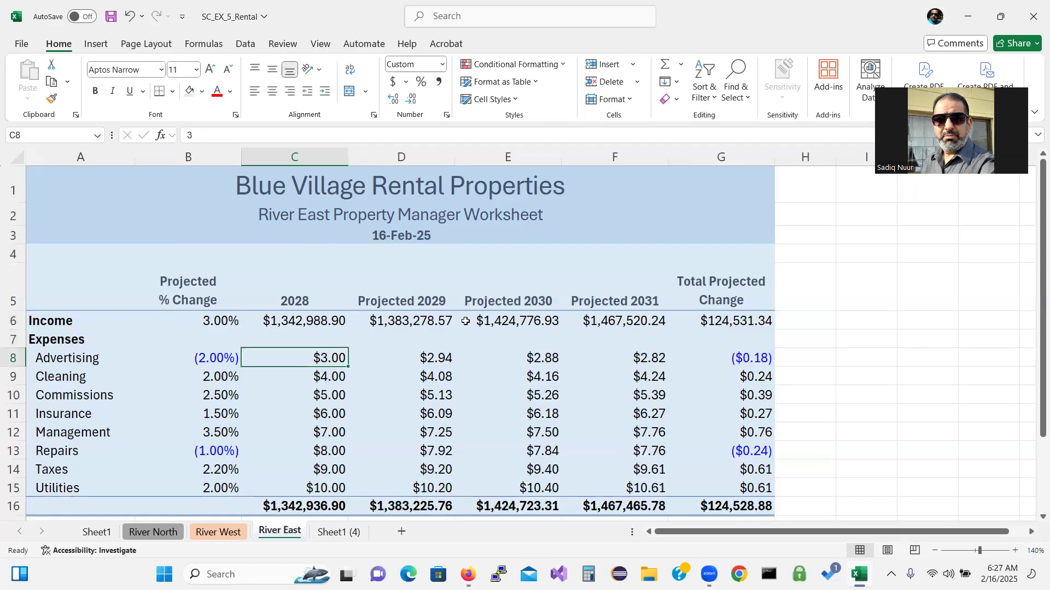
pyautogui.write('5,')
pyautogui.write('883')
pyautogui.write('.')
pyautogui.write('23')
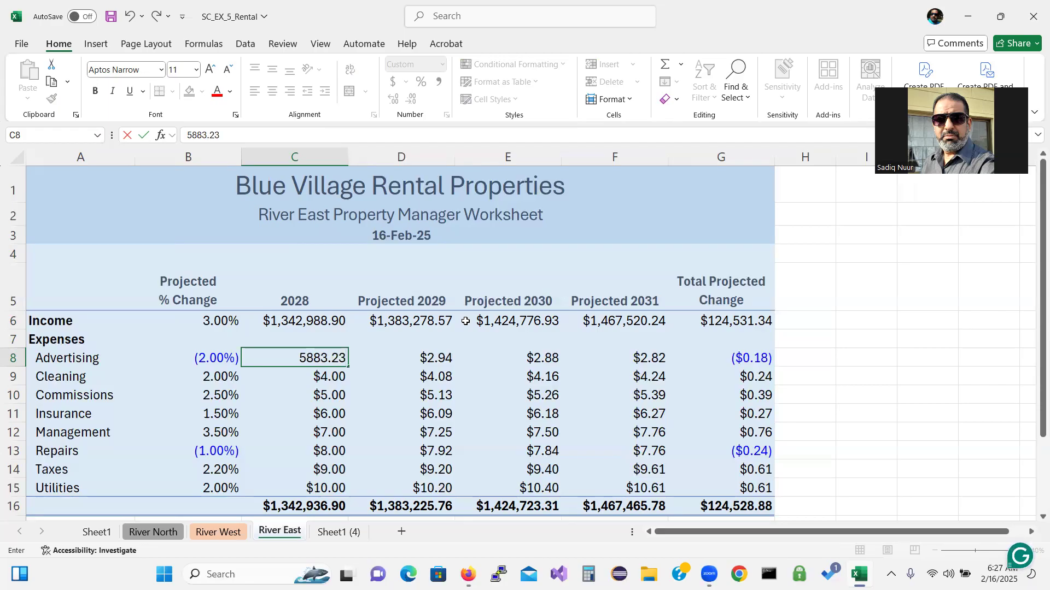
pyautogui.press('Return')
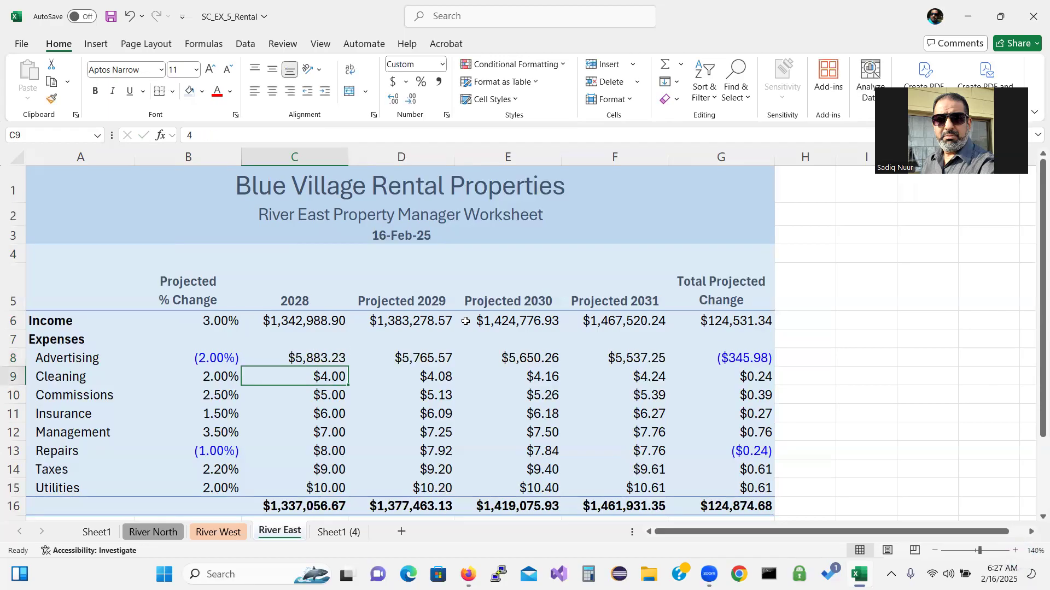
pyautogui.write('12')
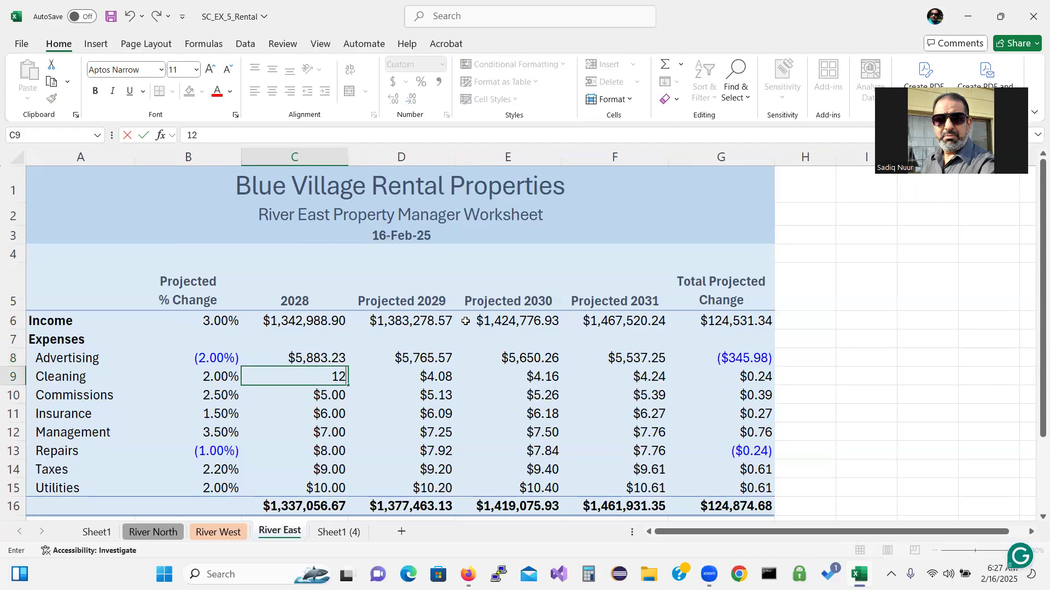
pyautogui.write('739.54')
pyautogui.press('Return')
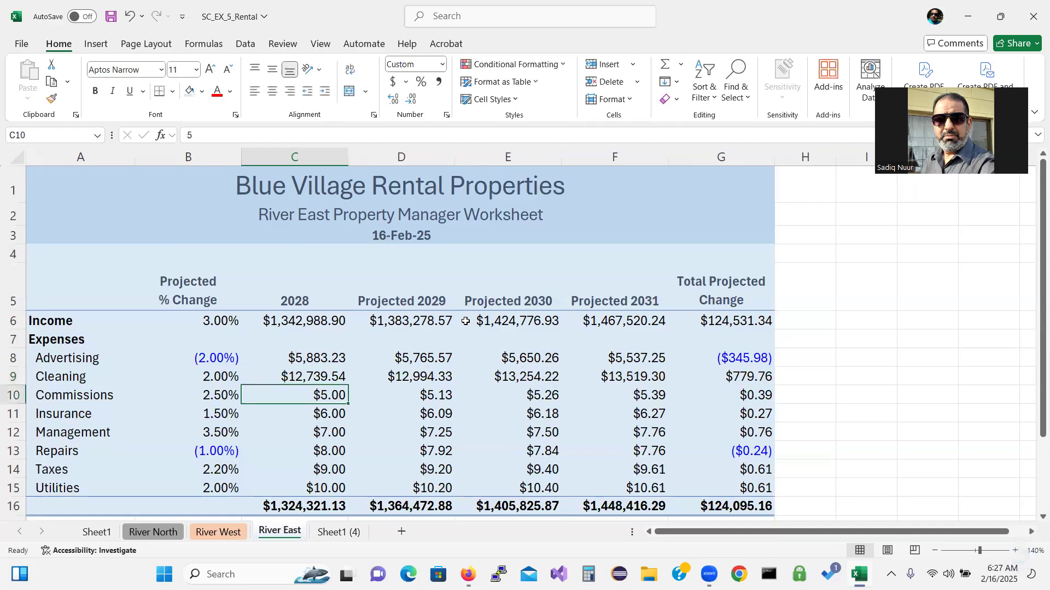
pyautogui.write('9,3')
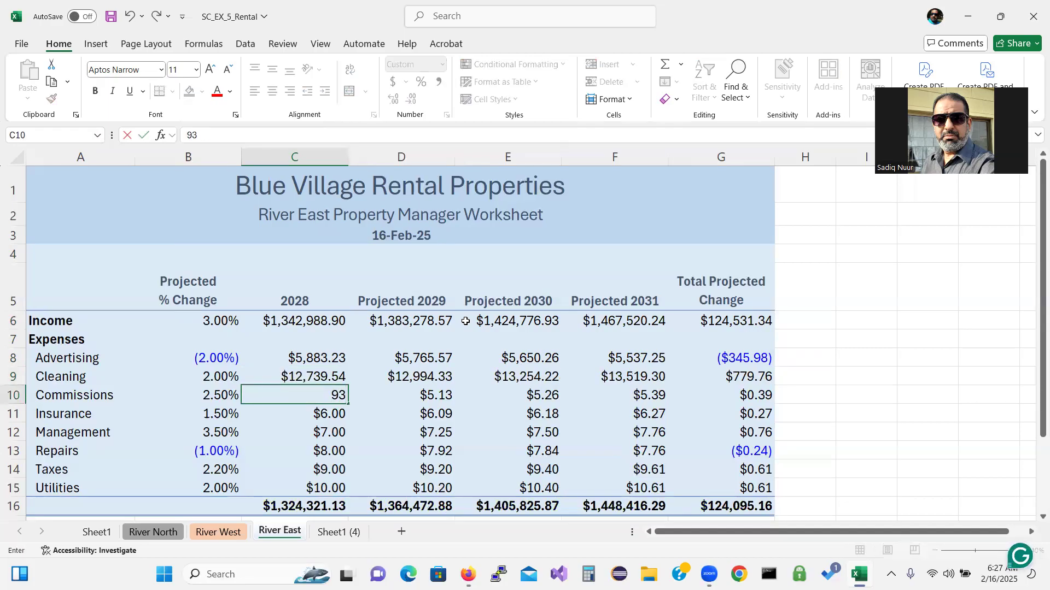
pyautogui.write('24.00')
pyautogui.press('Return')
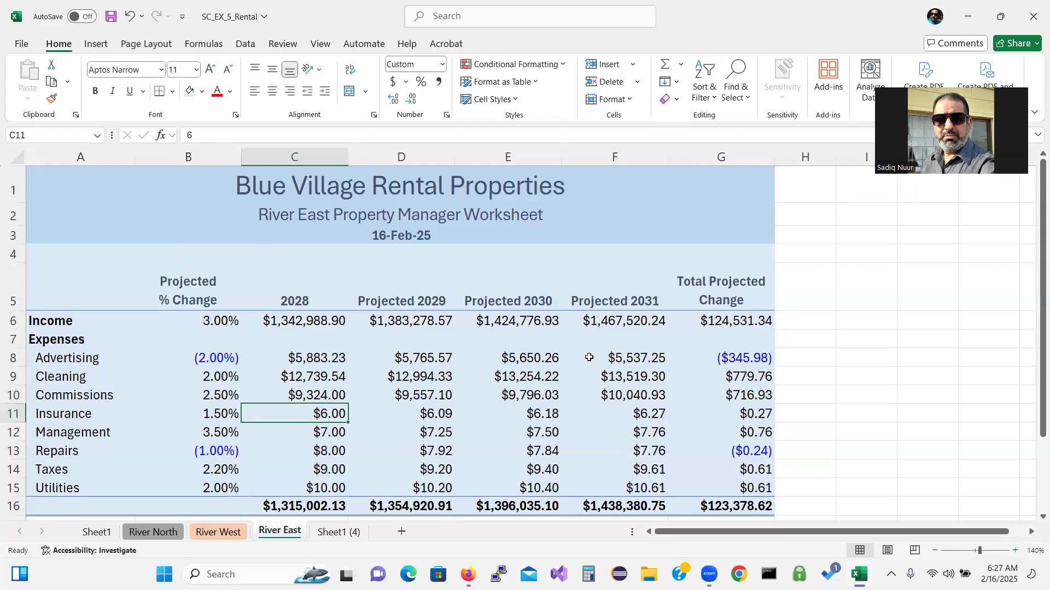
pyautogui.write('11')
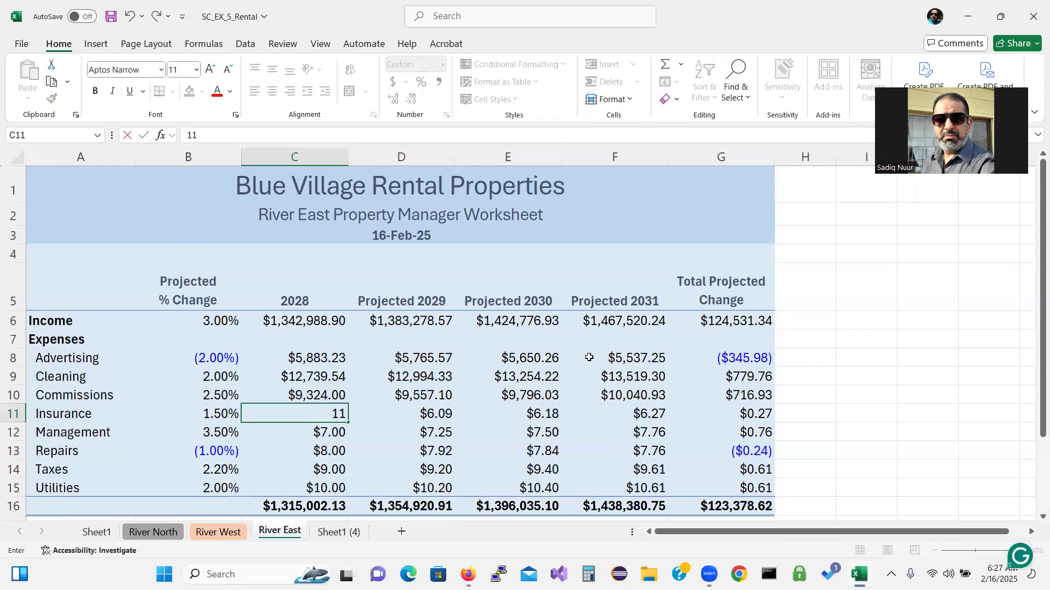
pyautogui.write(',930.78')
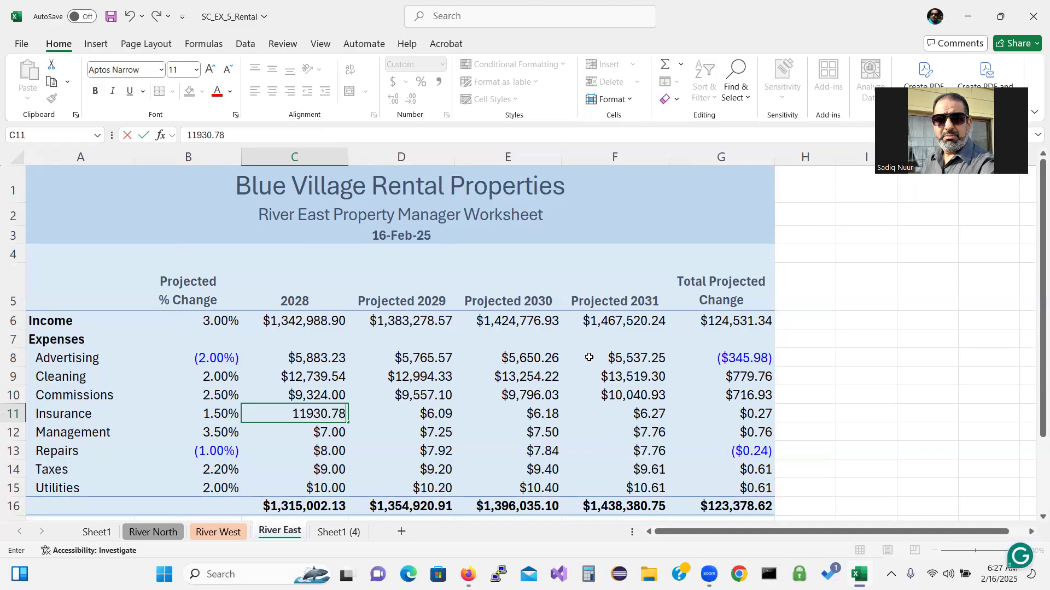
pyautogui.press('Return')
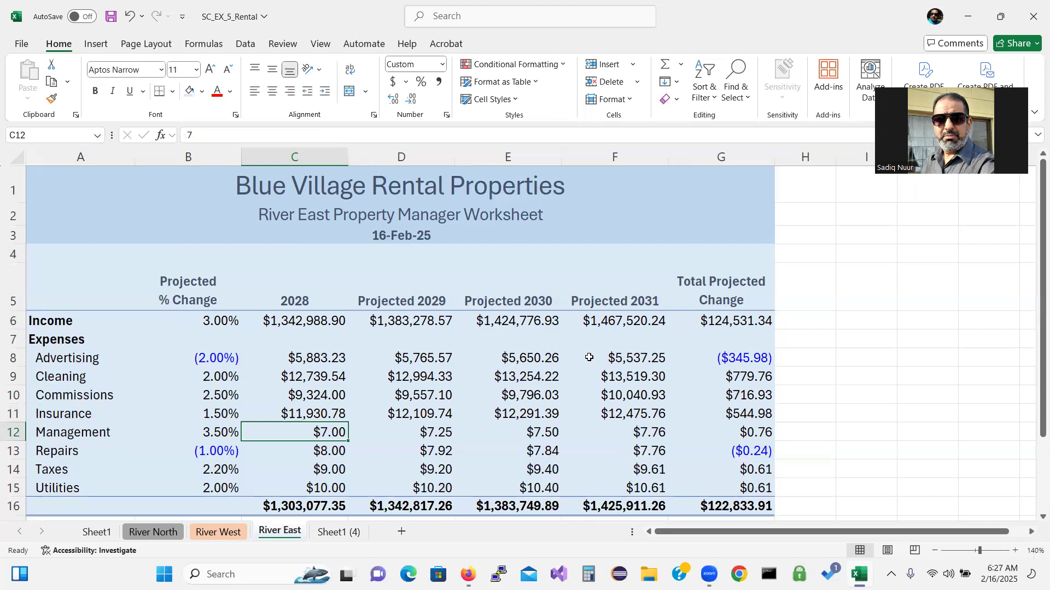
# Enter River East 2028 Management 72,350.00, Repairs 30,400, Taxes 35,102.90 and Utilities 10,540.68
pyautogui.write('7')
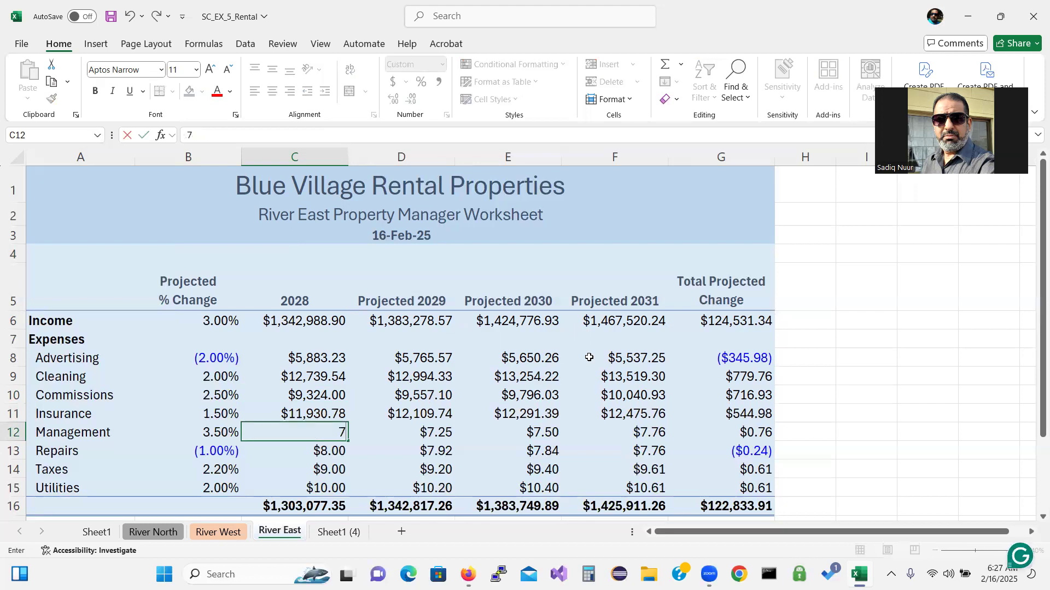
pyautogui.write('2350.00')
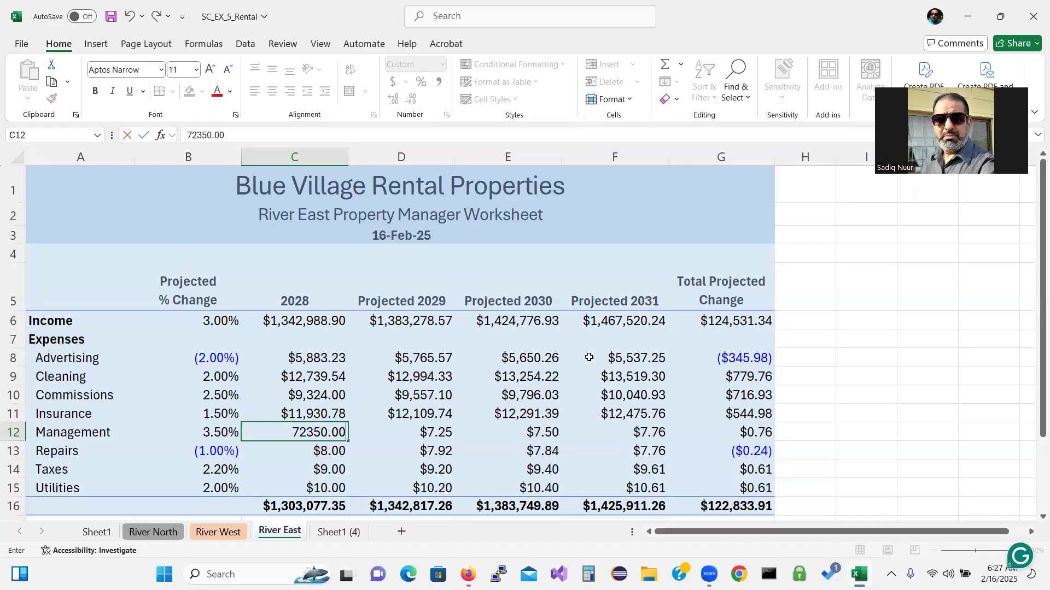
pyautogui.press('Return')
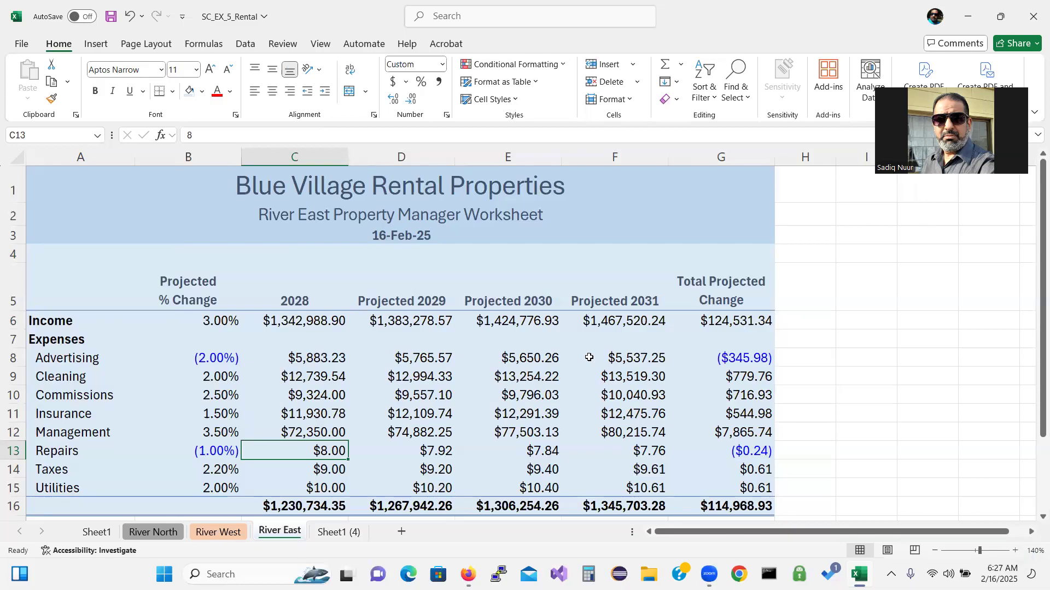
pyautogui.write('30400')
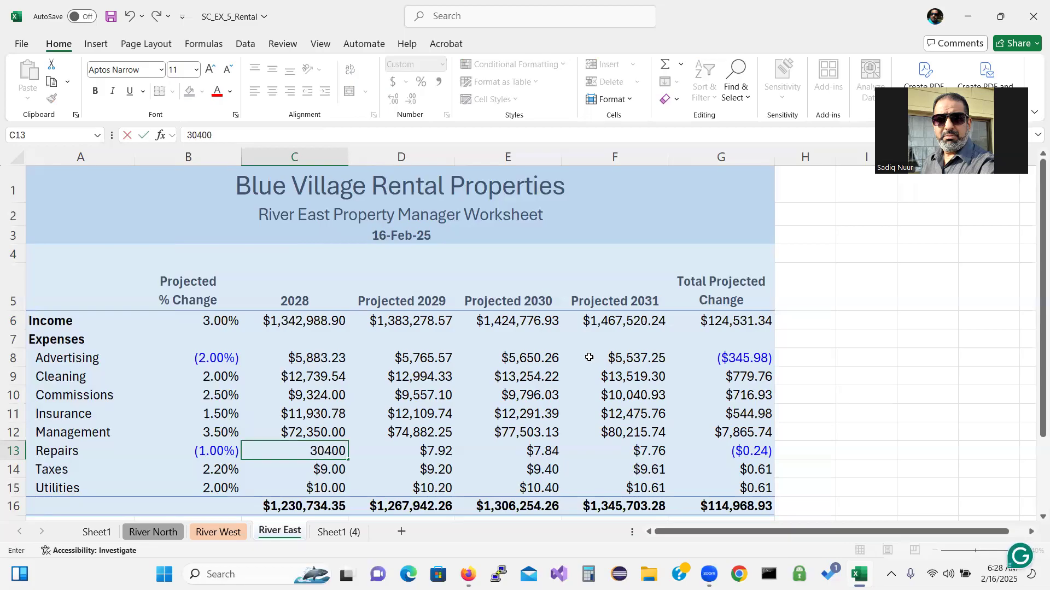
pyautogui.press('Return')
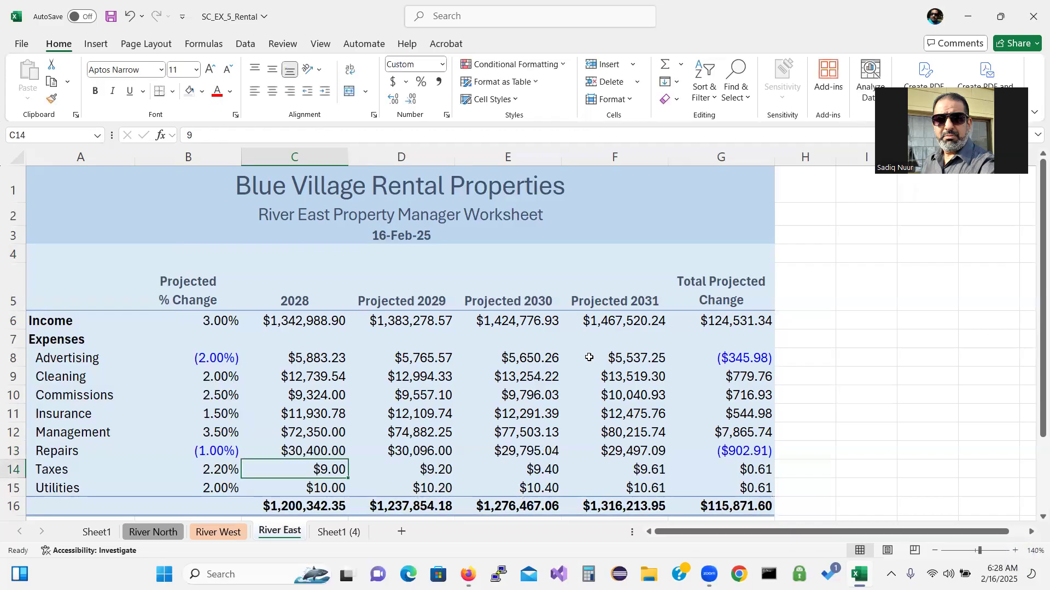
pyautogui.write('35')
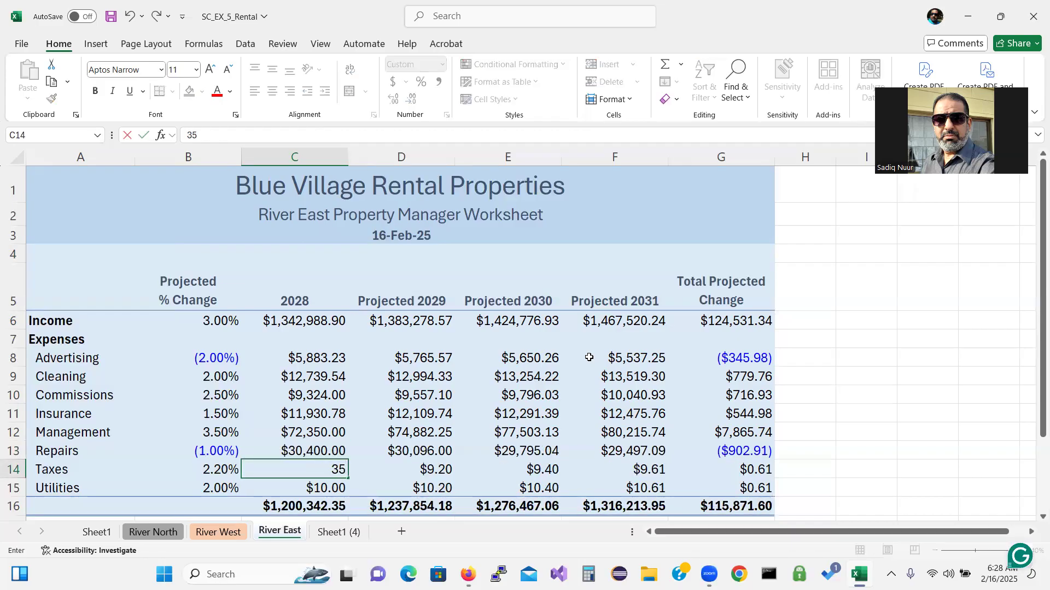
pyautogui.write('102.90')
pyautogui.press('Return')
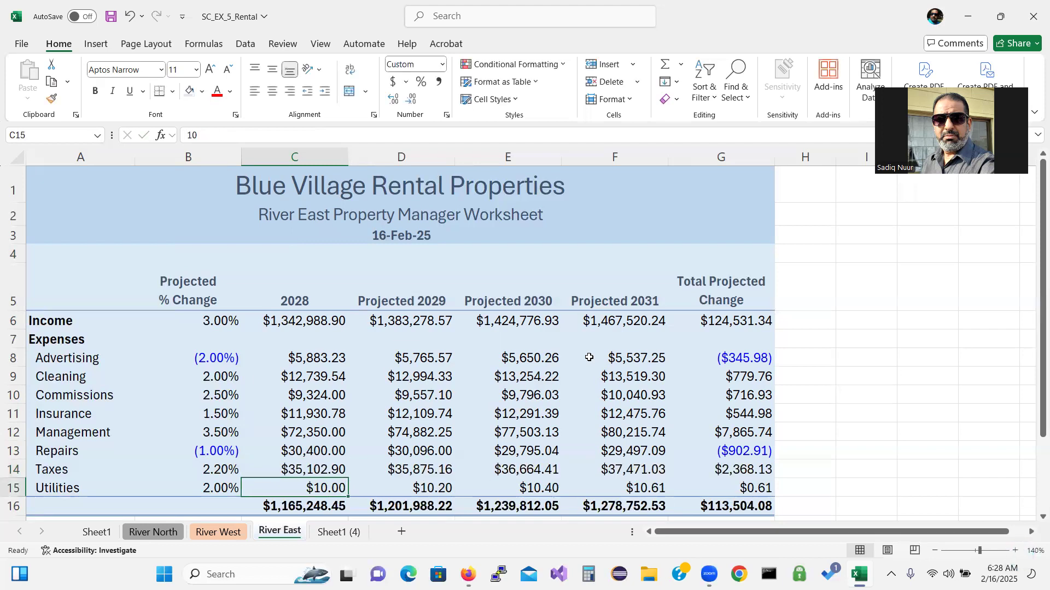
pyautogui.write('10')
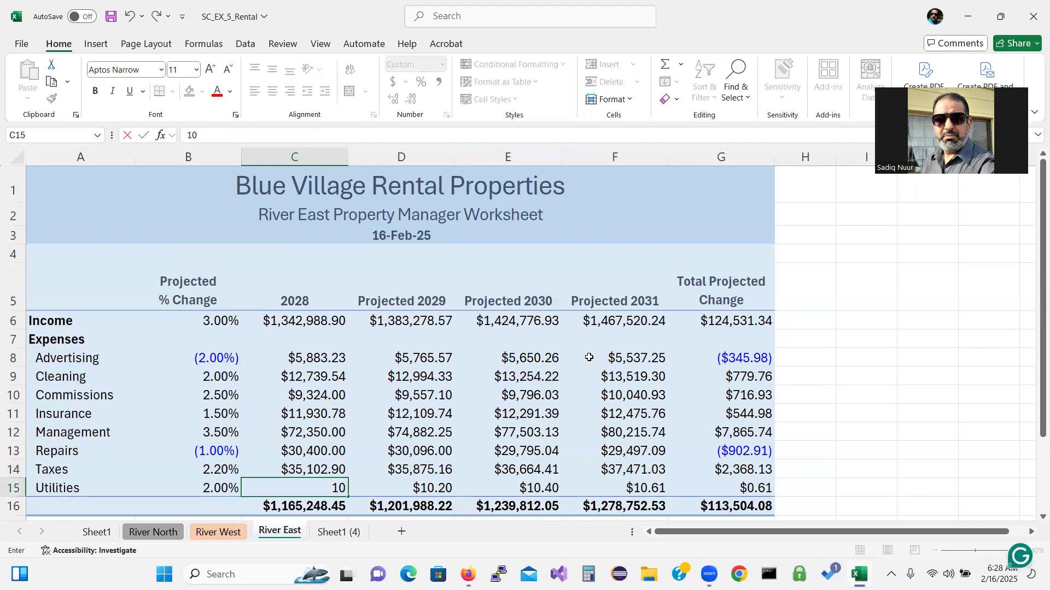
pyautogui.write('540.68')
pyautogui.press('Return')
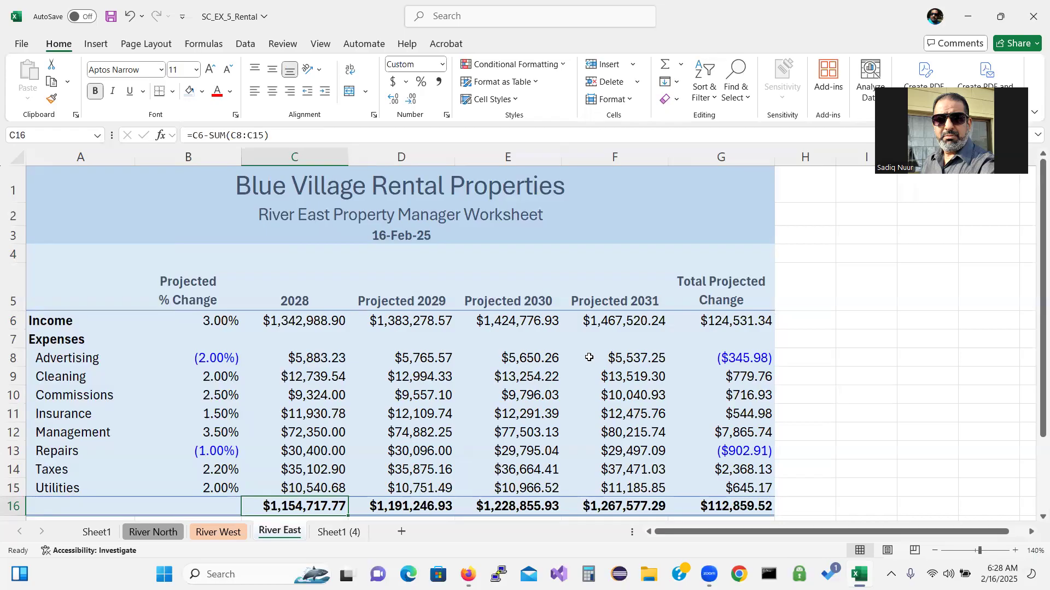
# Rename Sheet1 (4) to River South and colour its tab Green, Accent 6, Lighter 60%
pyautogui.click(335, 532)
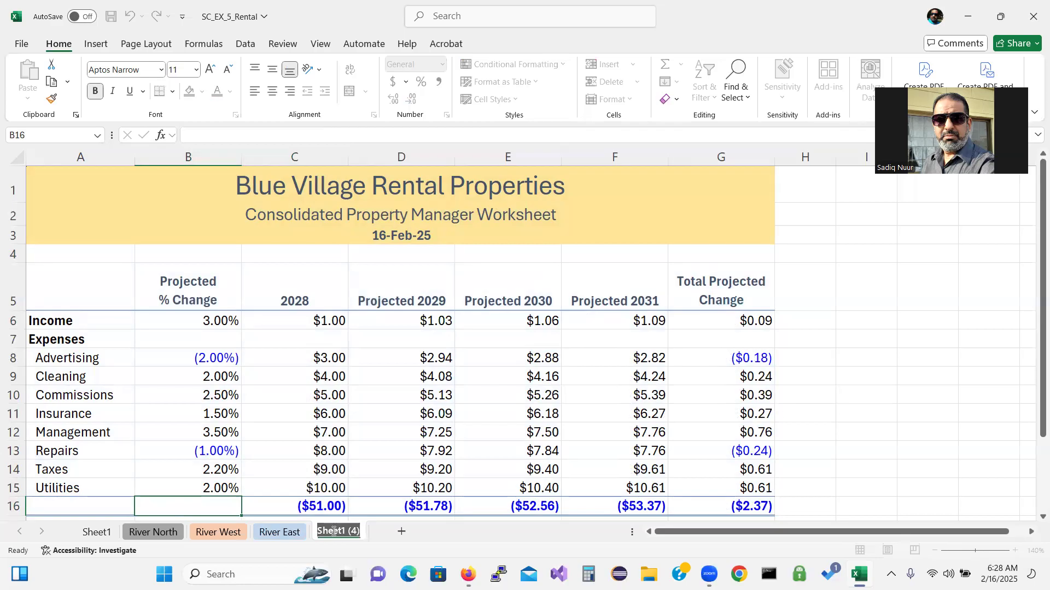
pyautogui.write('Riv')
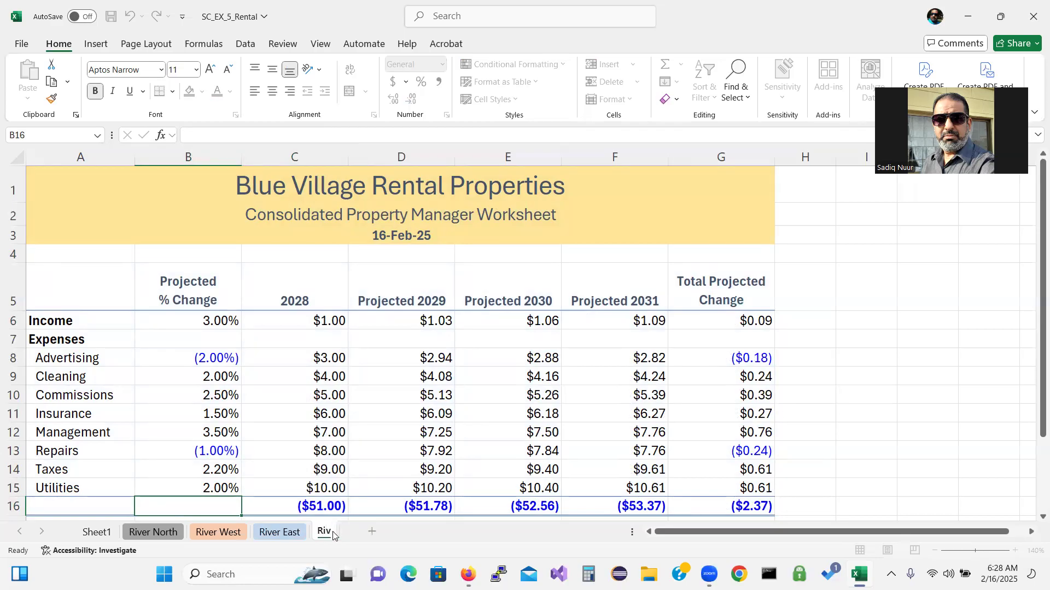
pyautogui.write('er South')
pyautogui.press('Return')
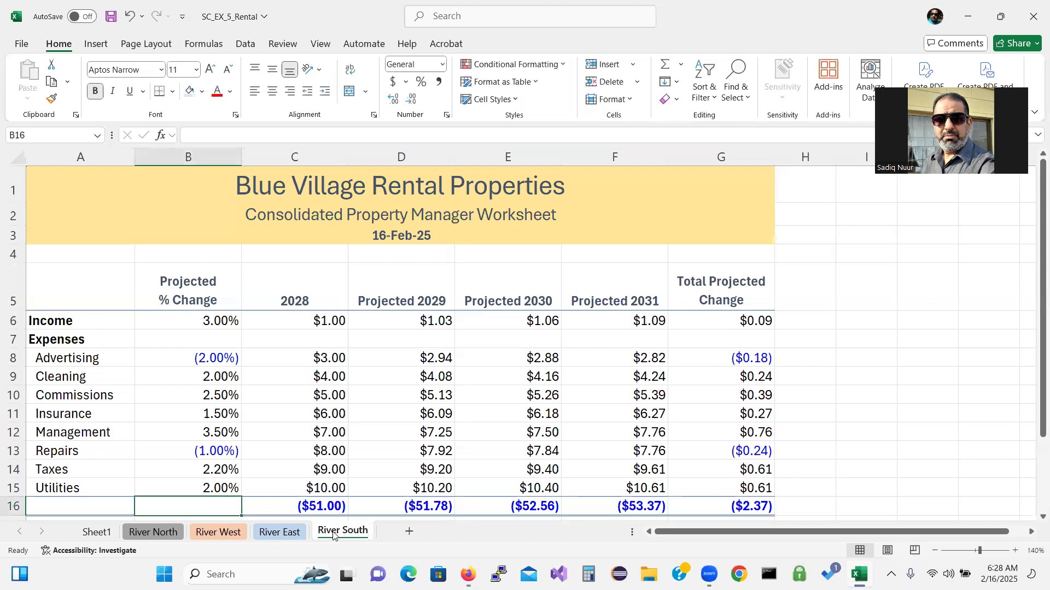
pyautogui.rightClick(345, 534)
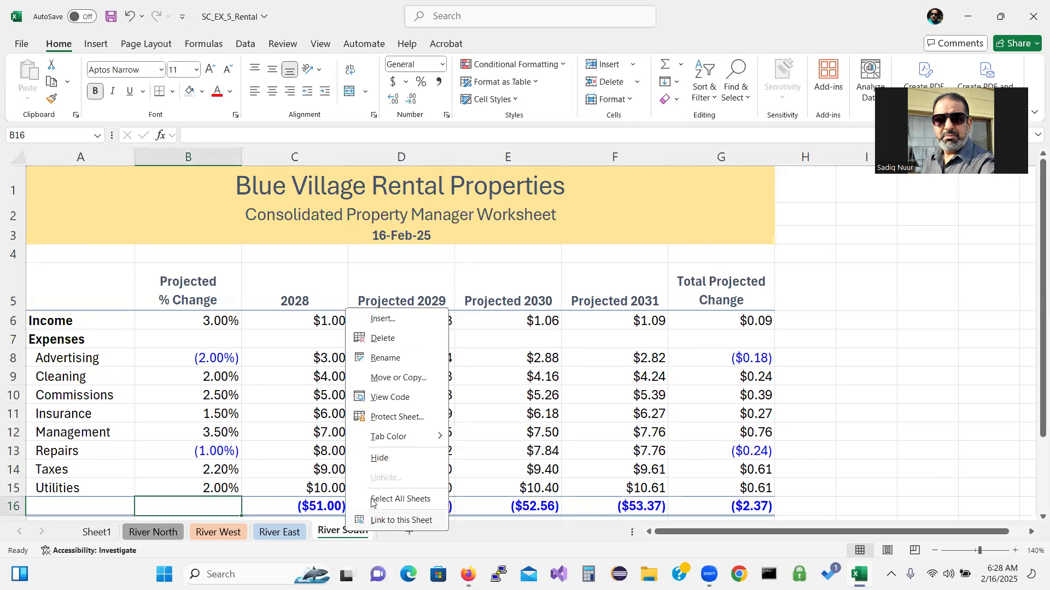
pyautogui.moveTo(410, 438)
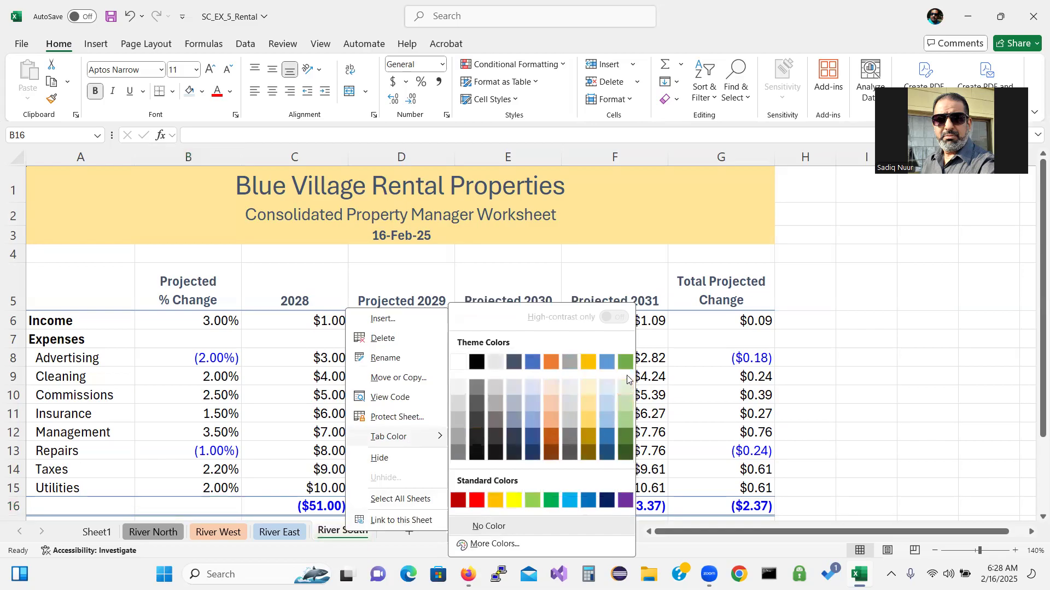
pyautogui.click(626, 405)
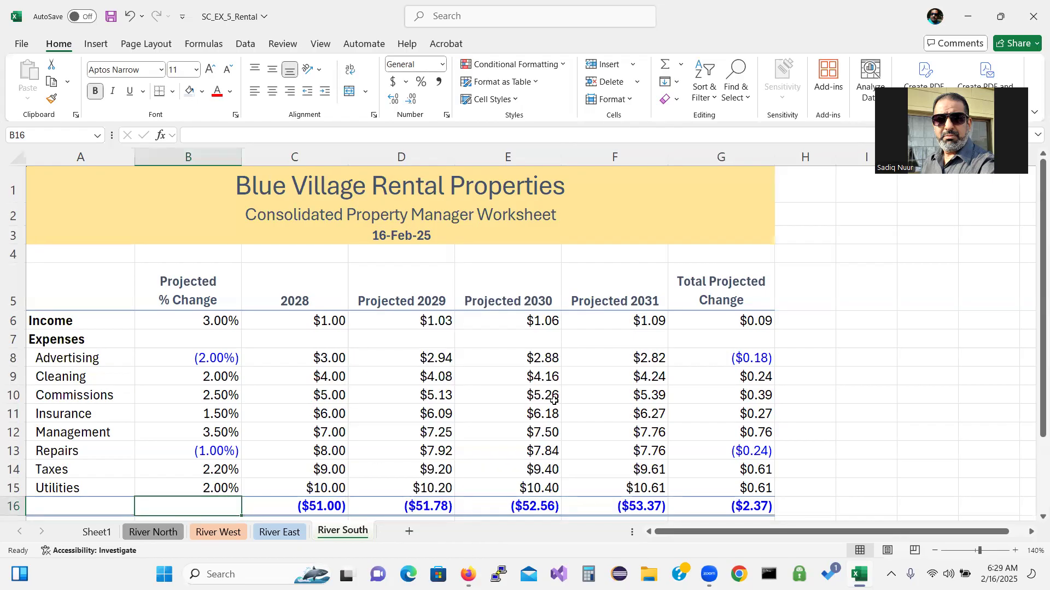
# Replace 'Consolidated' in A2 so the subtitle reads 'River South Property Manager Worksheet'
pyautogui.click(299, 218)
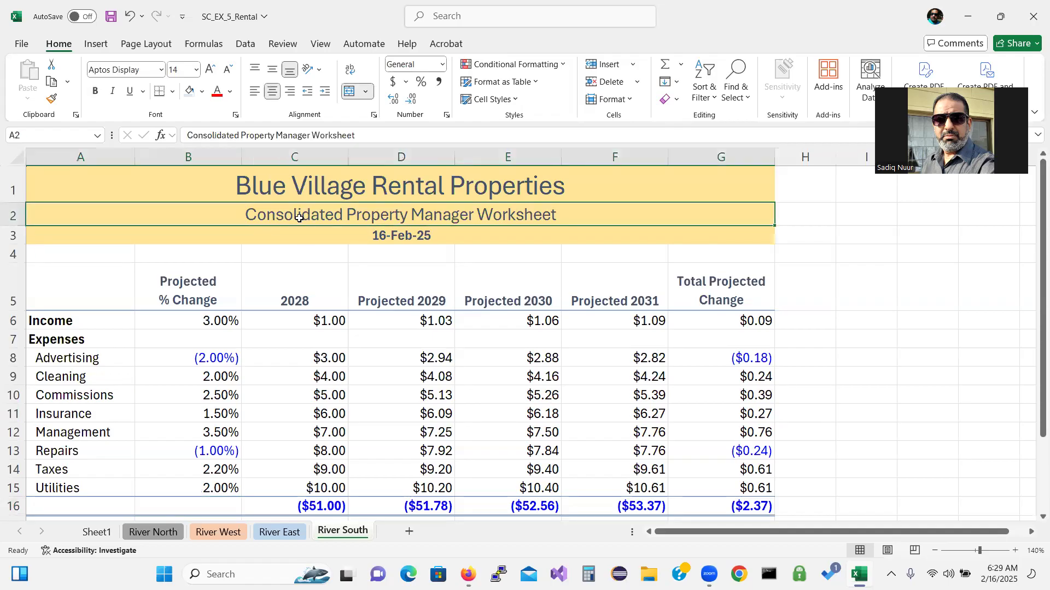
pyautogui.doubleClick(299, 219)
pyautogui.hotkey('shift', 'Home')
pyautogui.moveTo(308, 215); pyautogui.dragTo(344, 217)
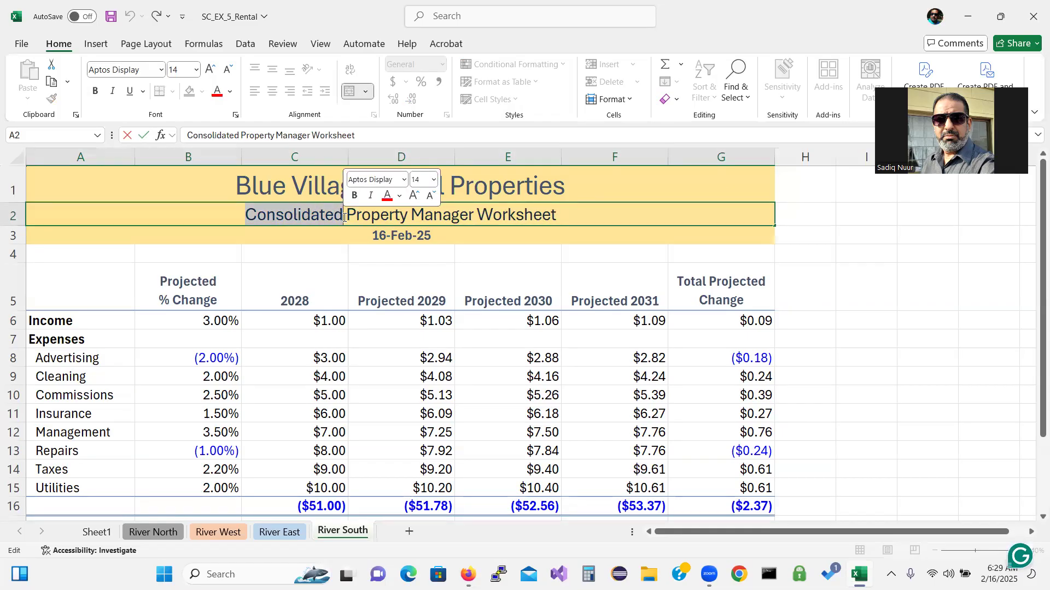
pyautogui.write('River')
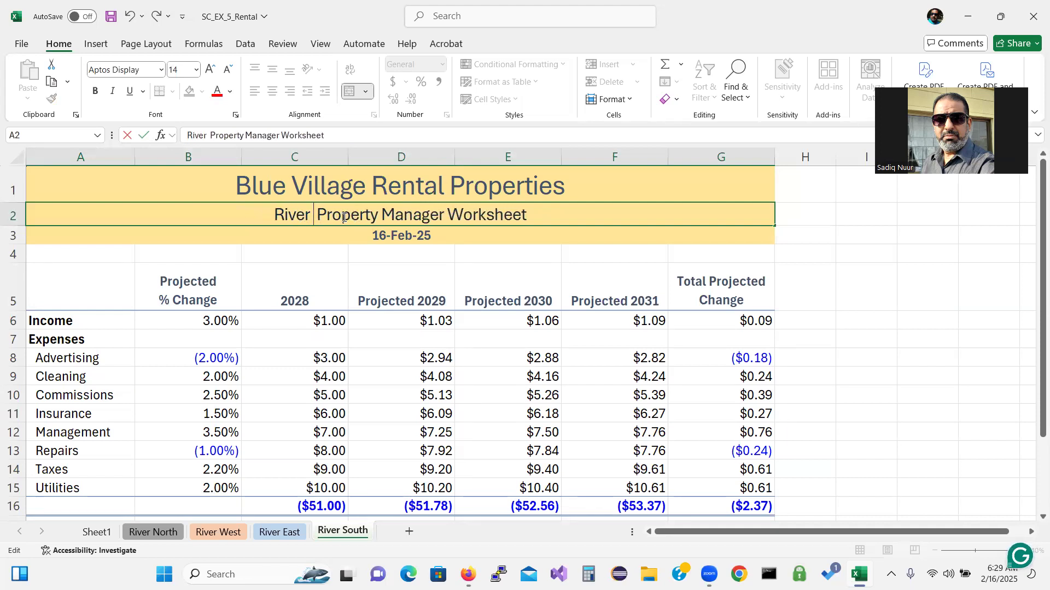
pyautogui.write(' South')
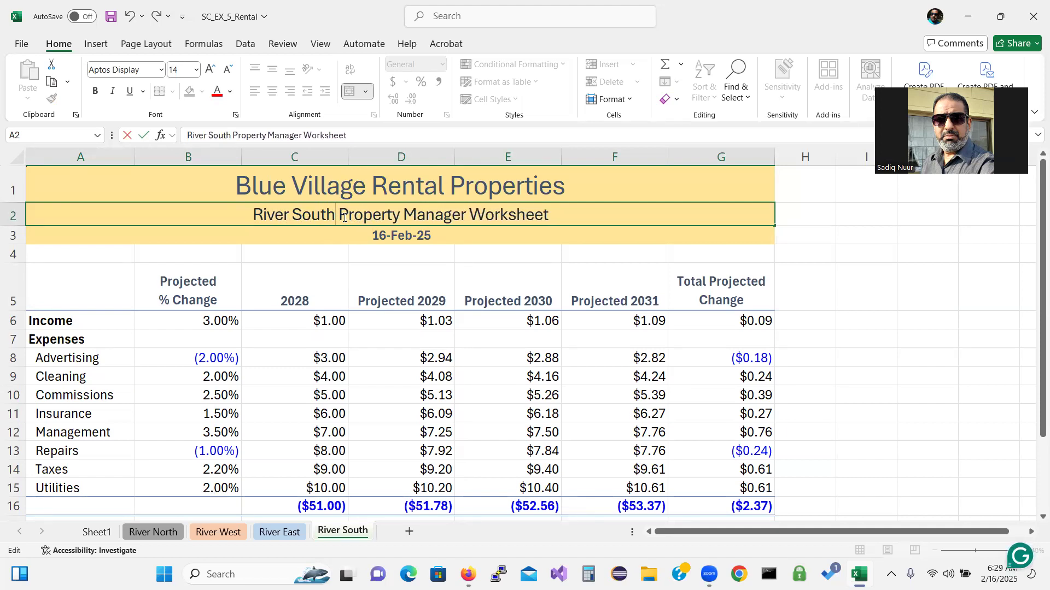
pyautogui.click(159, 192)
pyautogui.moveTo(157, 192); pyautogui.dragTo(157, 235)
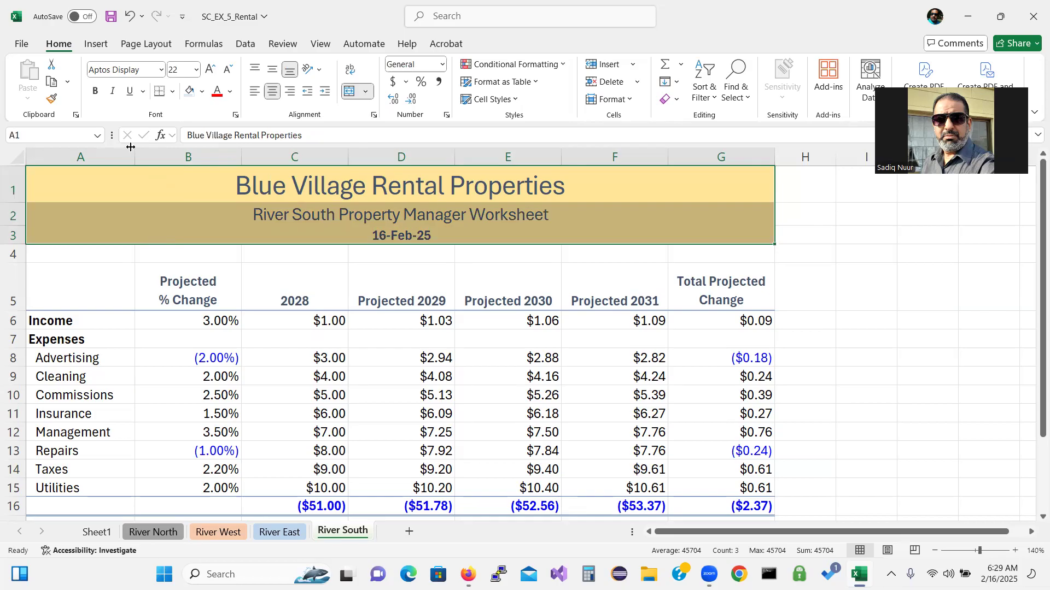
# Fill A1:G3 with Green, Accent 6, Lighter 60% and A4:G16 with Green, Accent 6, Lighter 80%
pyautogui.click(204, 93)
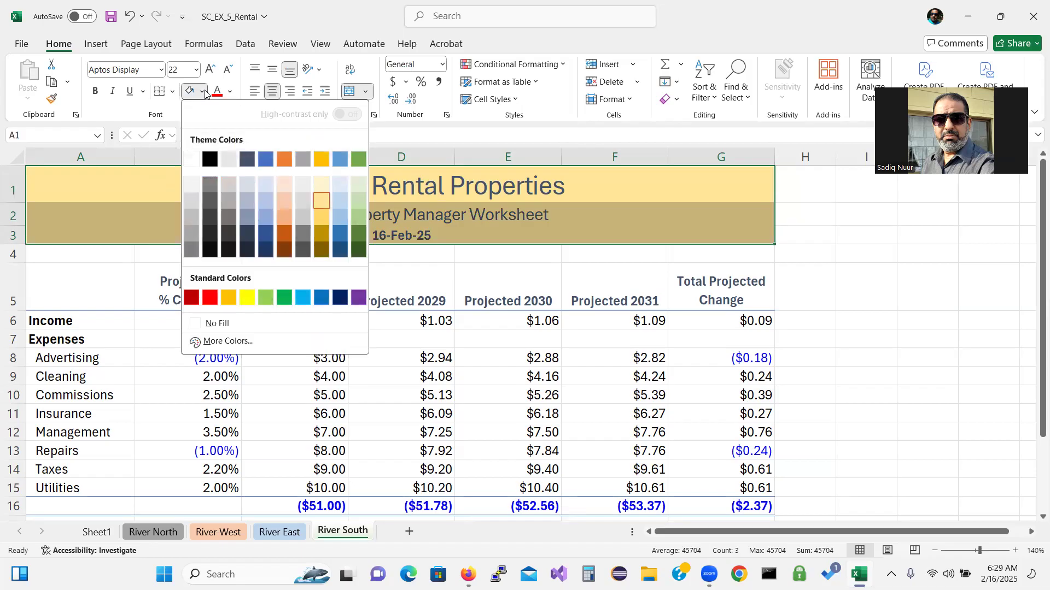
pyautogui.click(355, 196)
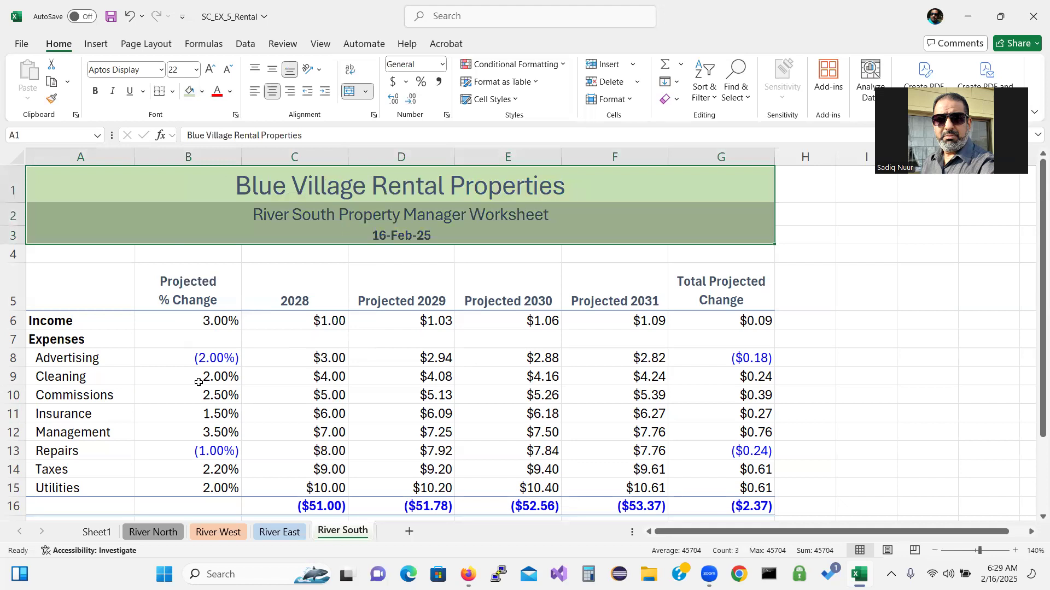
pyautogui.click(79, 256)
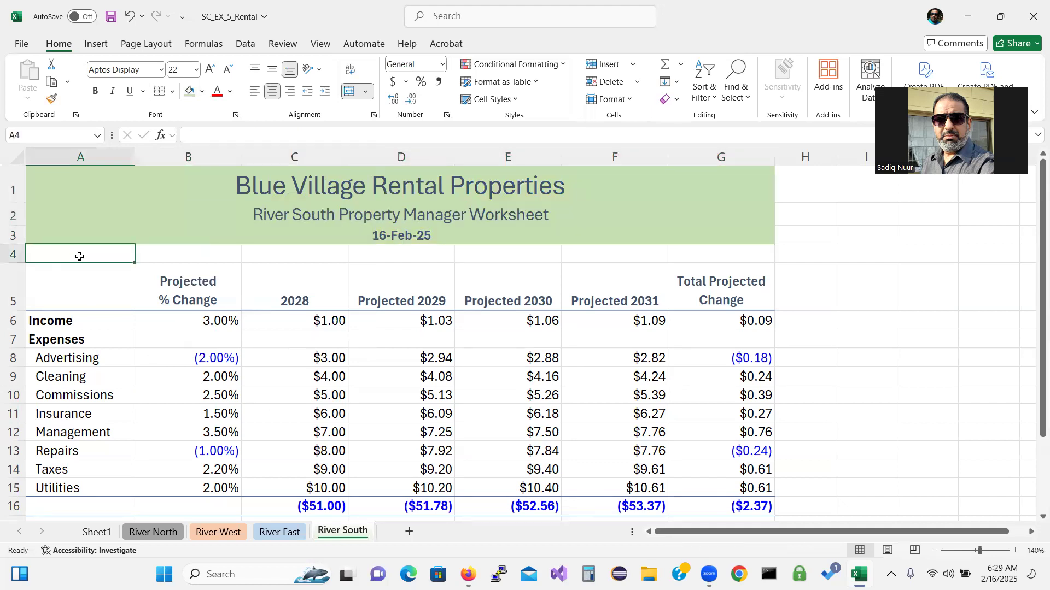
pyautogui.moveTo(79, 257); pyautogui.dragTo(749, 506)
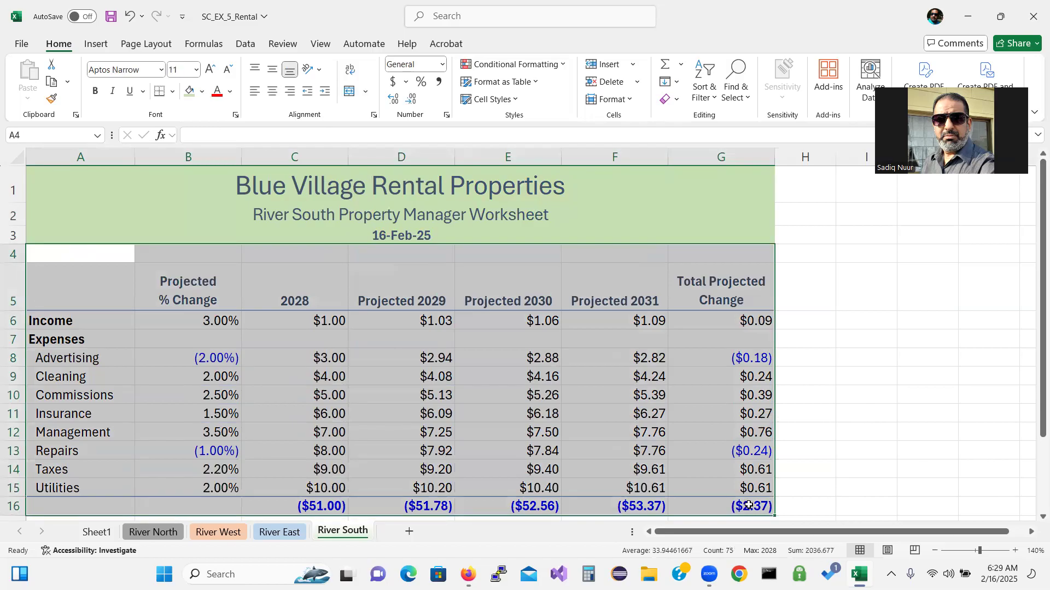
pyautogui.click(201, 94)
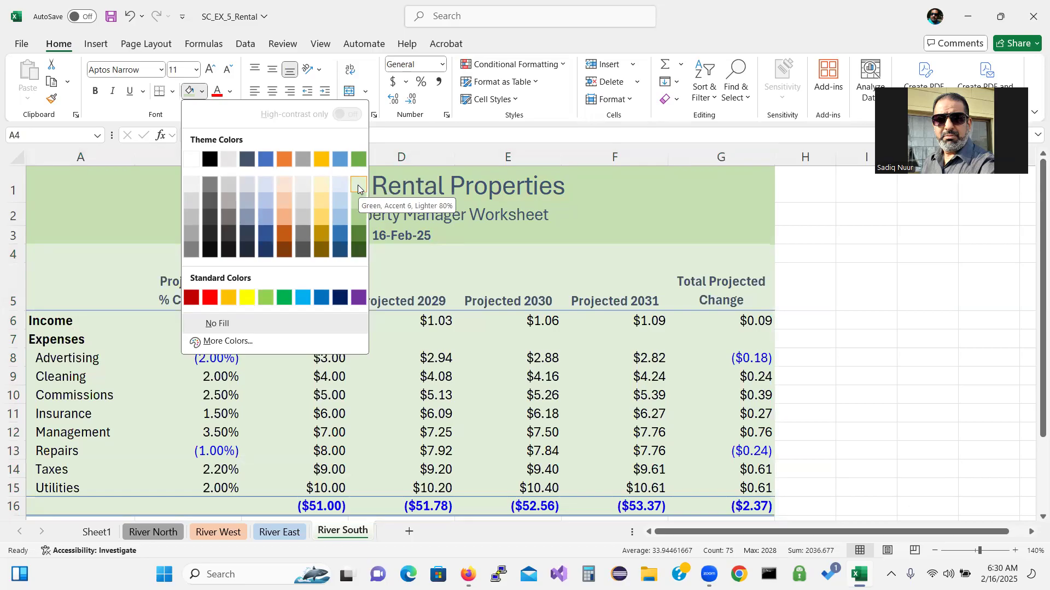
pyautogui.click(358, 187)
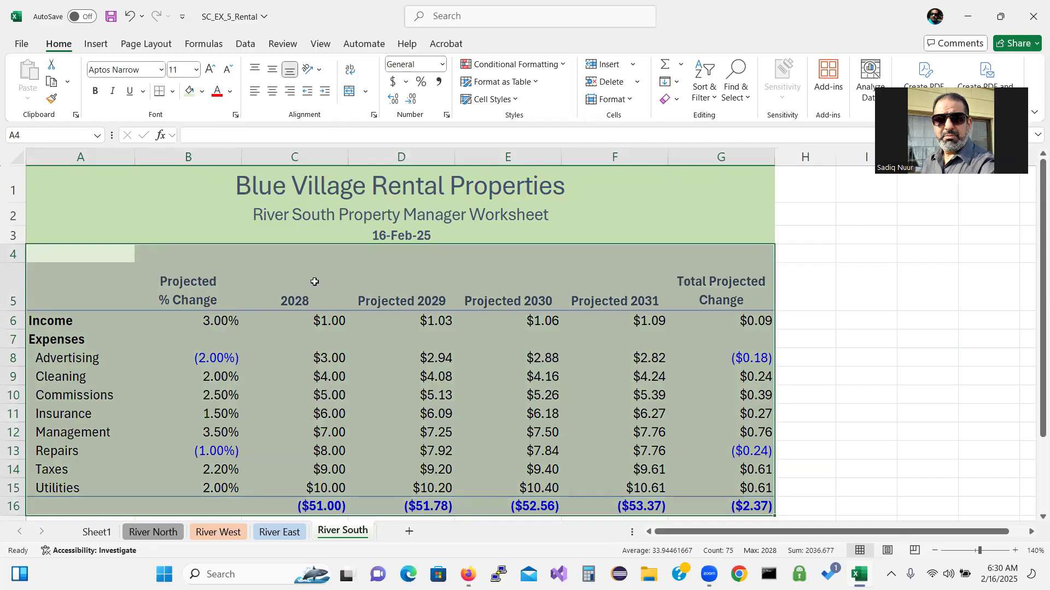
pyautogui.click(321, 329)
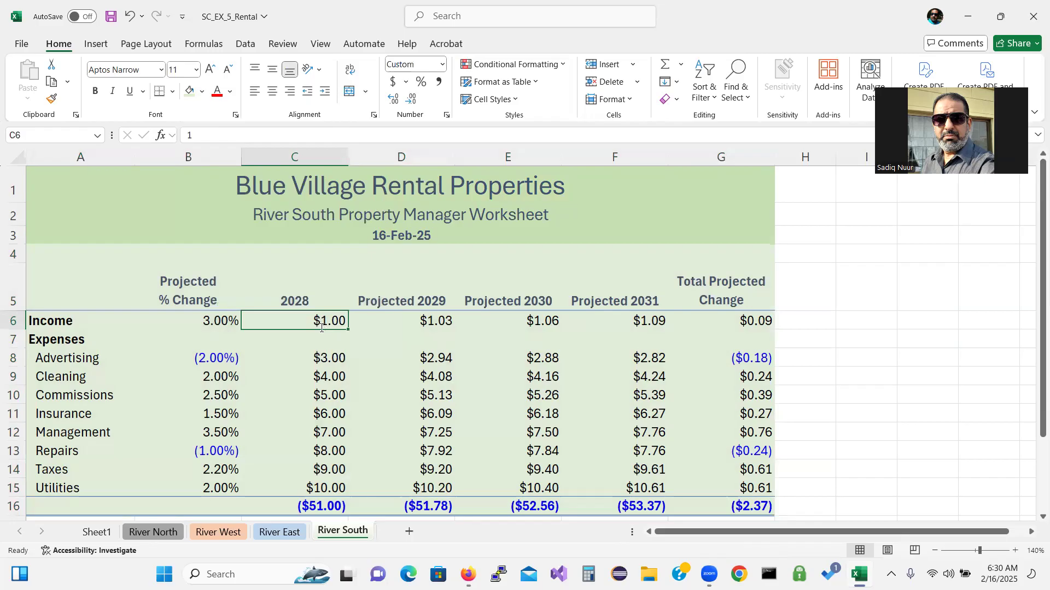
# Enter River South 2028 Income 1,202,438.65, Advertising 4,820.45, Cleaning 12,284.46, Commissions 11,430.00, Insurance 9,302.90
pyautogui.write('1,2')
pyautogui.write('02,')
pyautogui.write('43')
pyautogui.write('8')
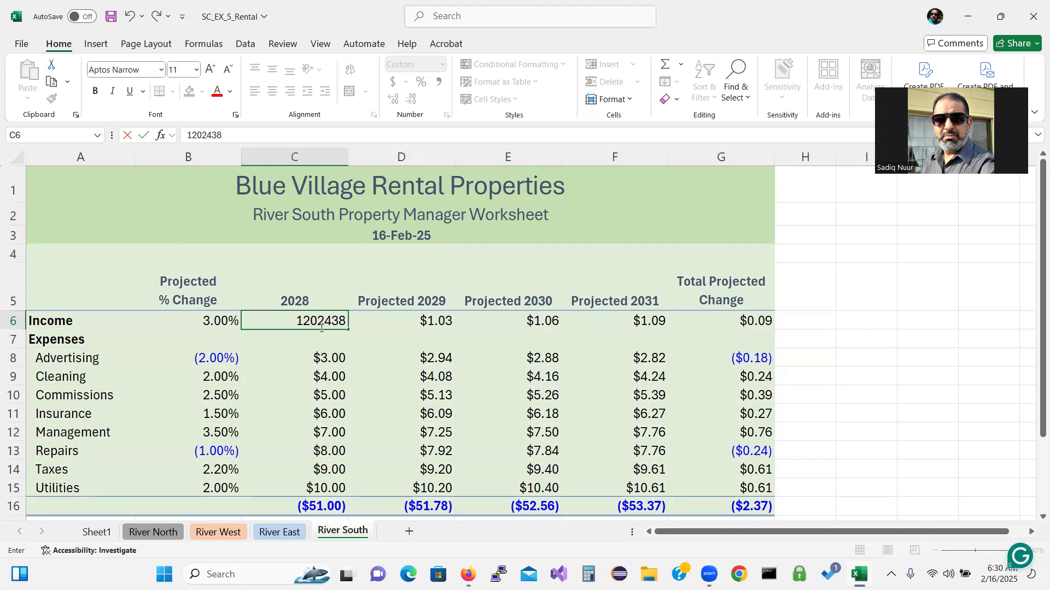
pyautogui.write('.65')
pyautogui.press('Return')
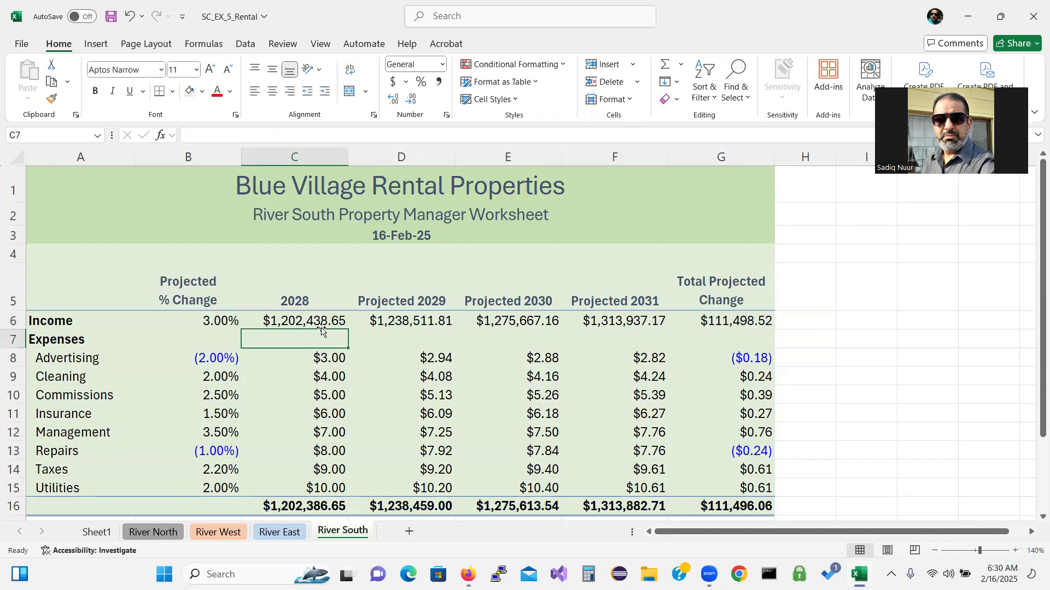
pyautogui.press('Down')
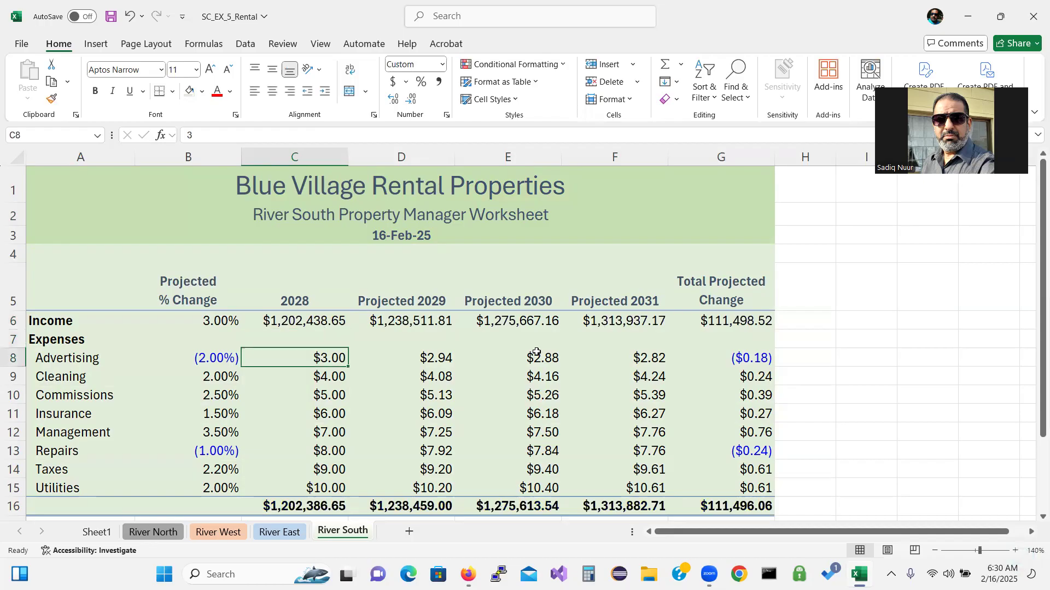
pyautogui.write('4')
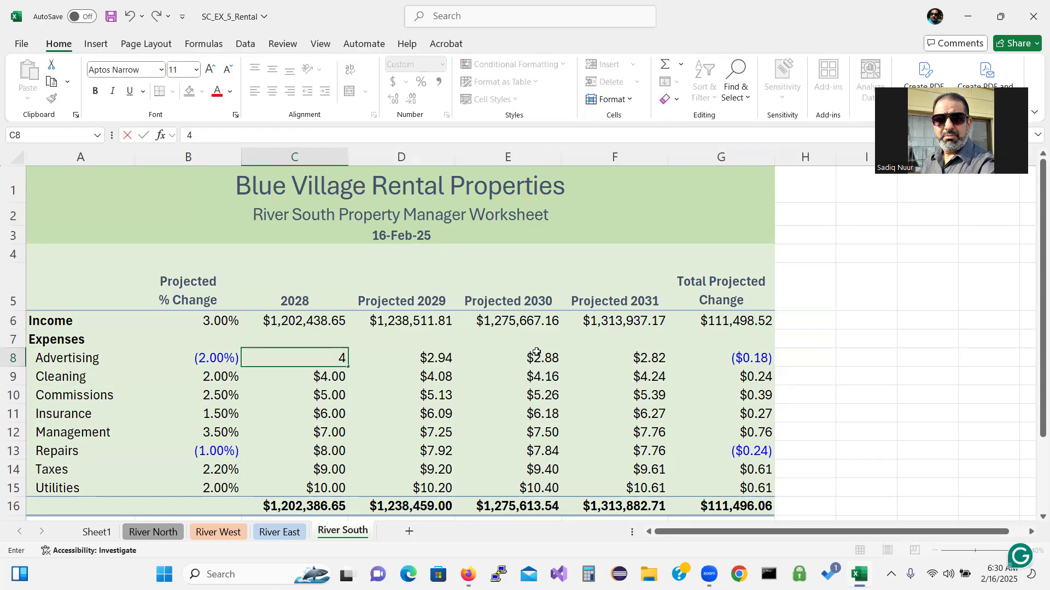
pyautogui.write('820.45')
pyautogui.press('Return')
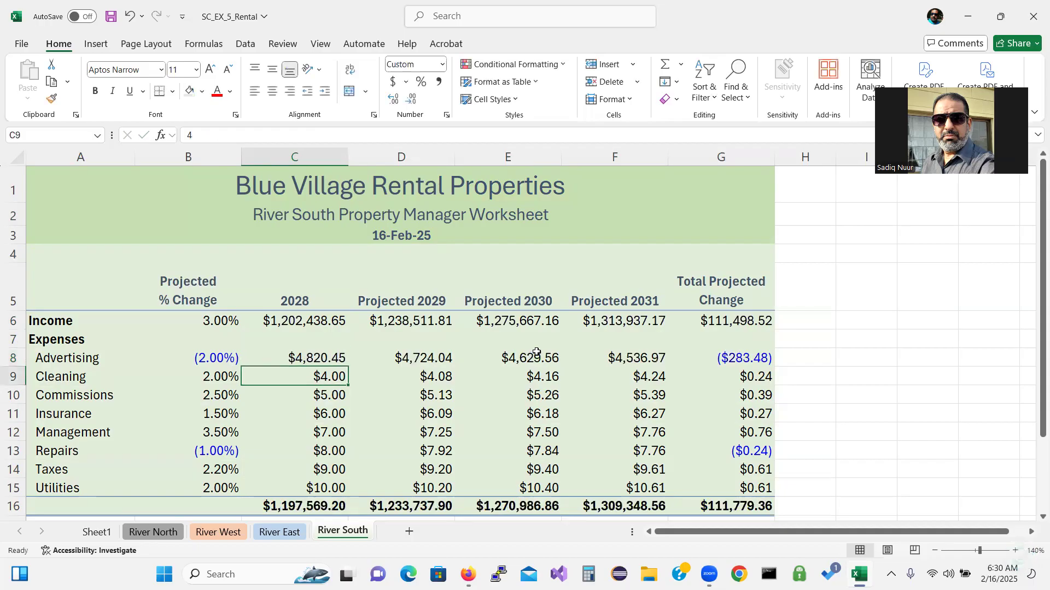
pyautogui.write('1')
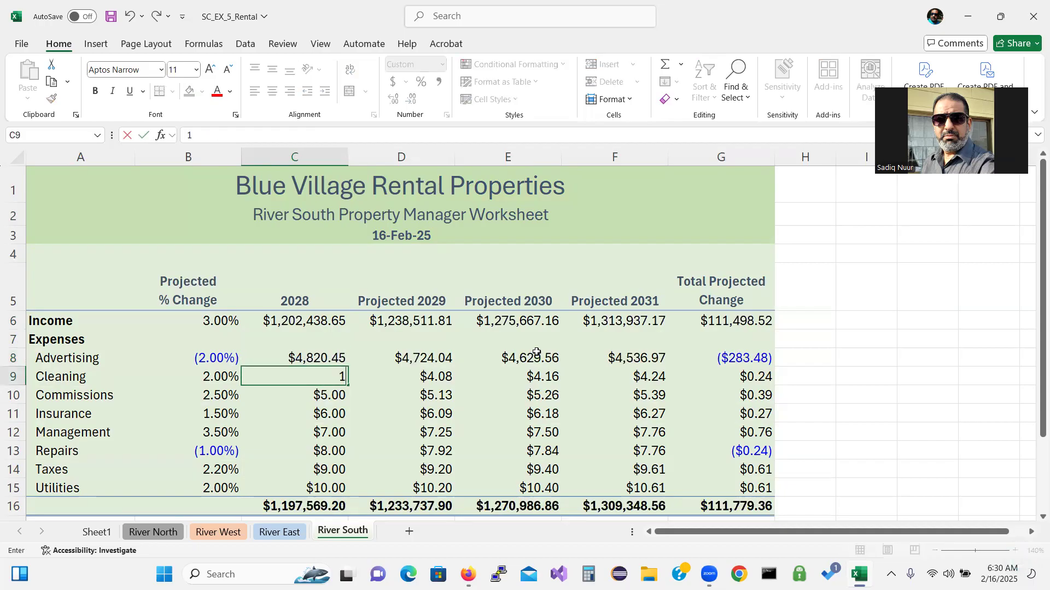
pyautogui.write('22')
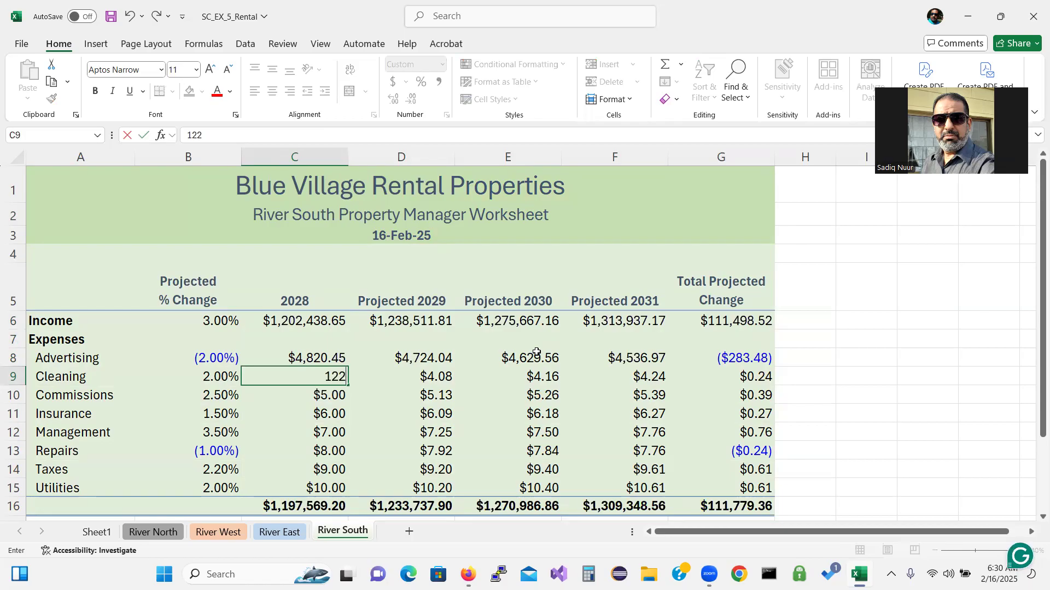
pyautogui.write('84.')
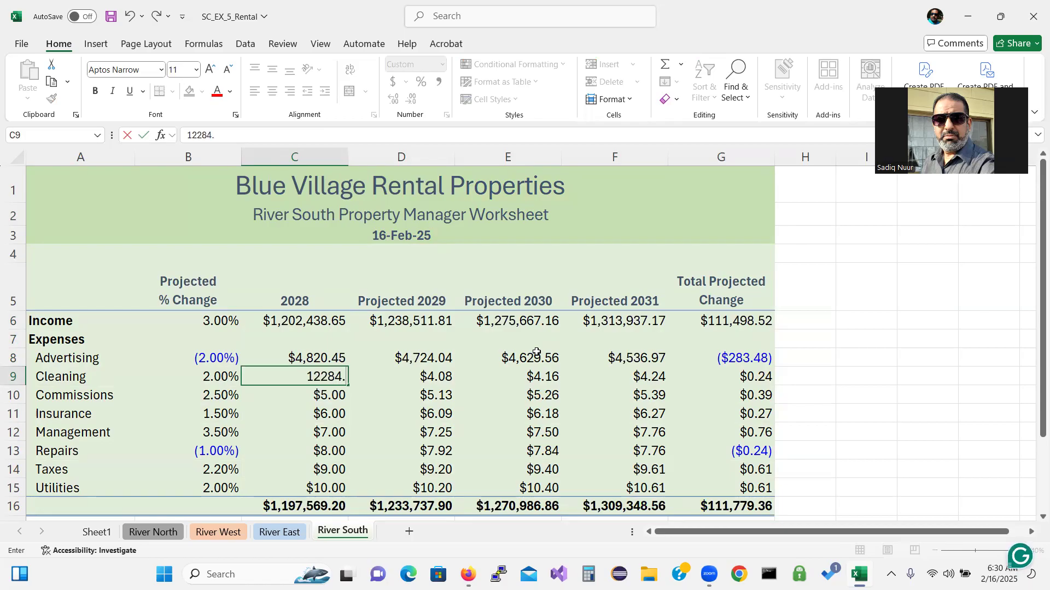
pyautogui.write('46')
pyautogui.press('Return')
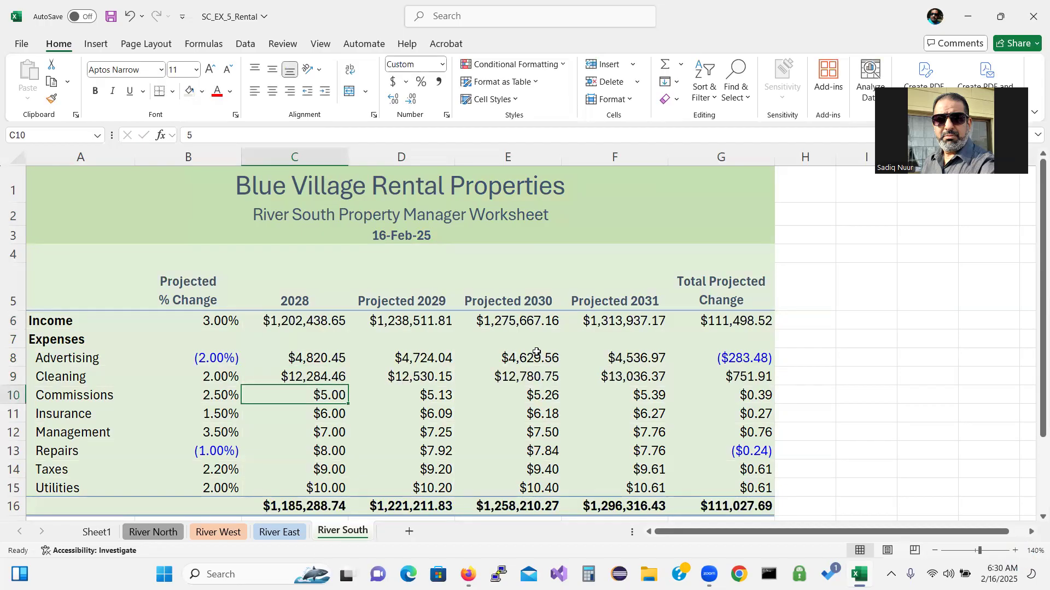
pyautogui.write('11430')
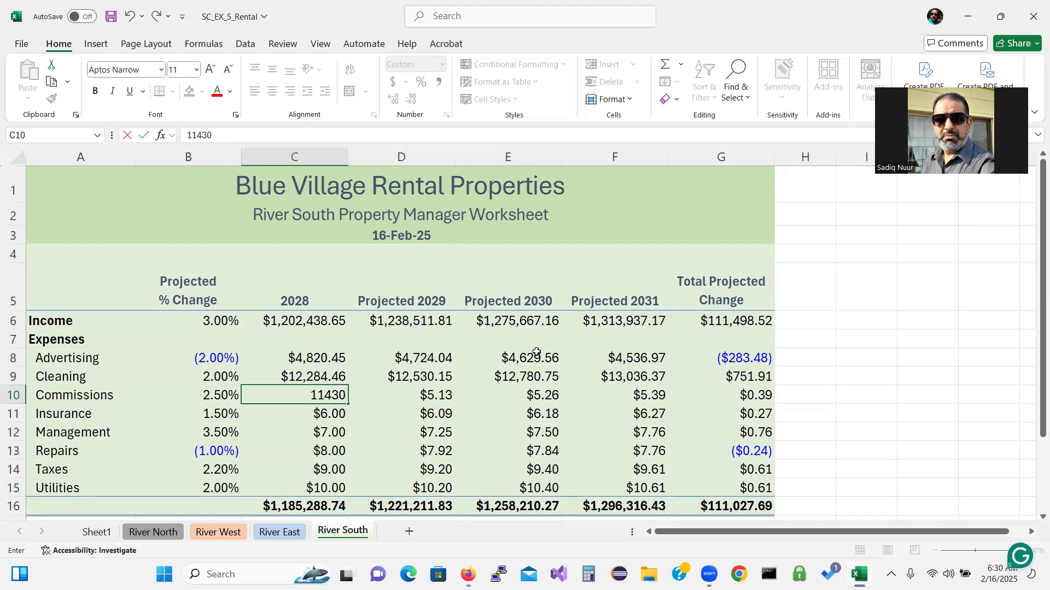
pyautogui.write('.00')
pyautogui.press('Return')
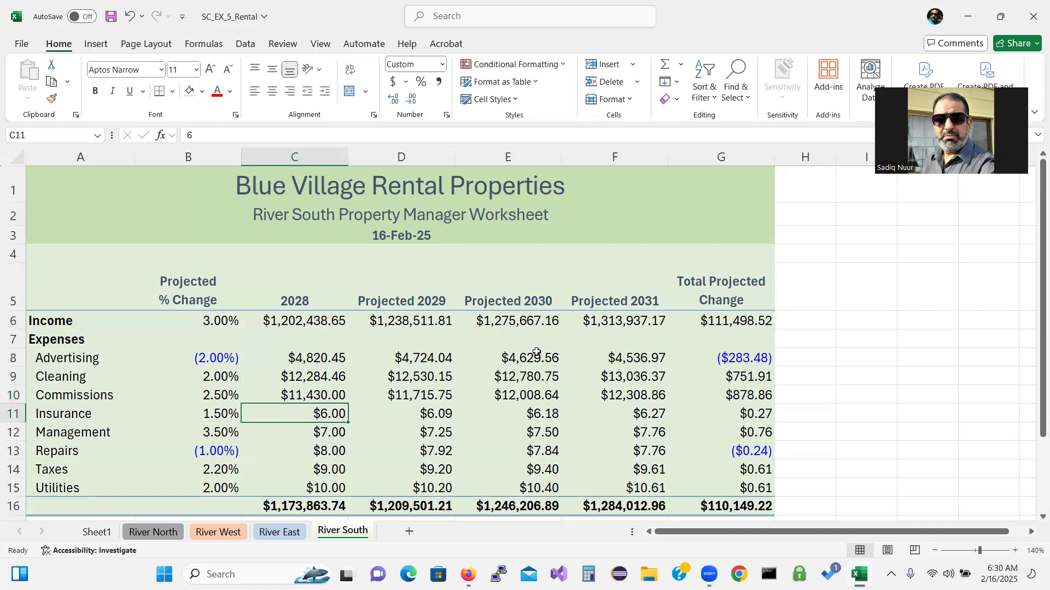
pyautogui.write('9')
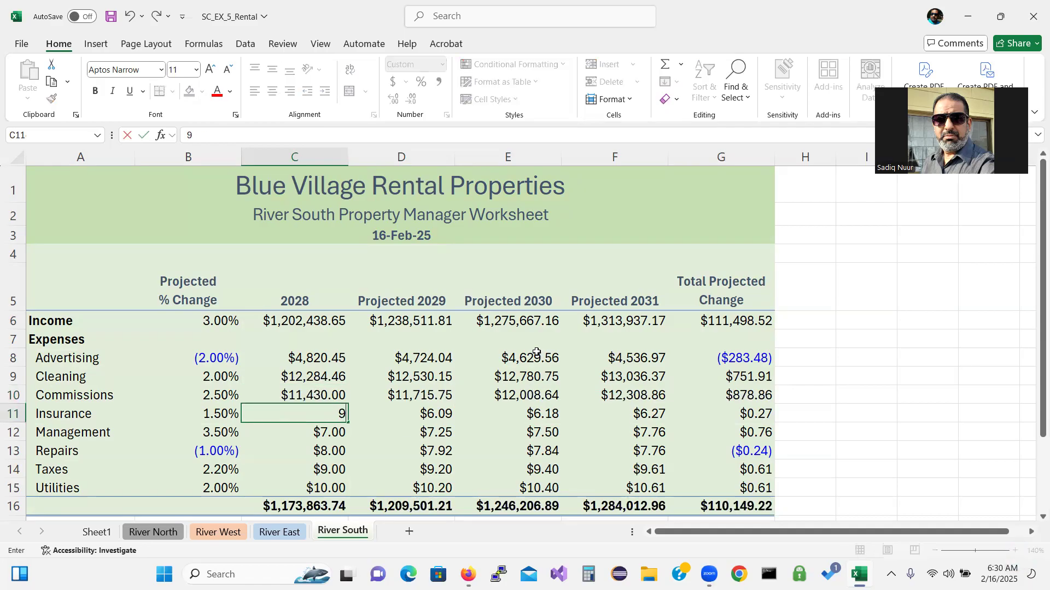
pyautogui.write(',302.')
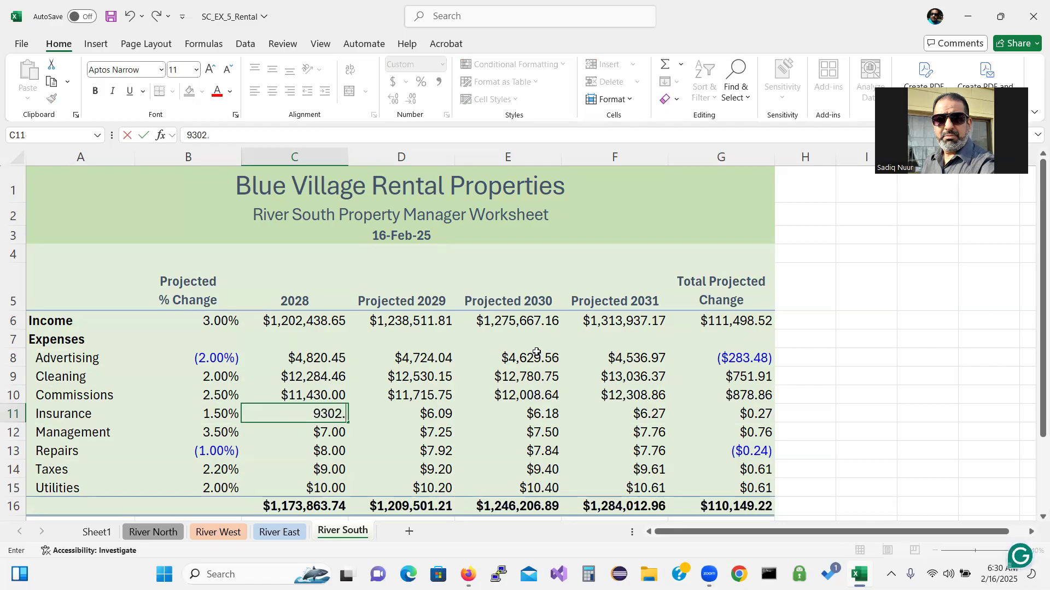
pyautogui.write('90')
pyautogui.press('Return')
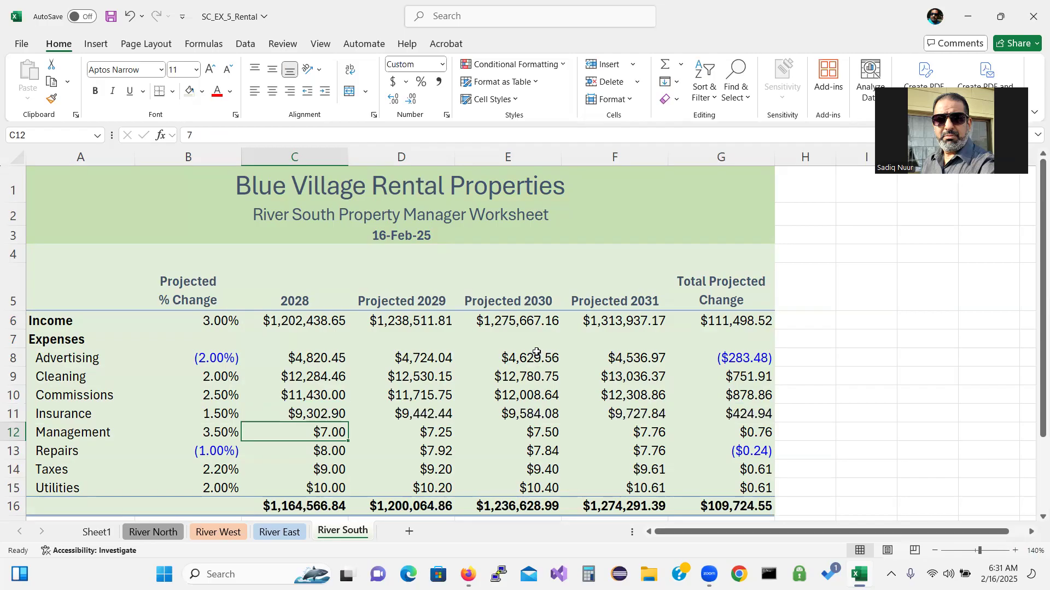
# Enter 2028 Management 70,950.00, Repairs 35,982.33, Taxes 30,302.18 and Utilities 9,192.72
pyautogui.write('70,')
pyautogui.write('950')
pyautogui.write('.00')
pyautogui.press('Return')
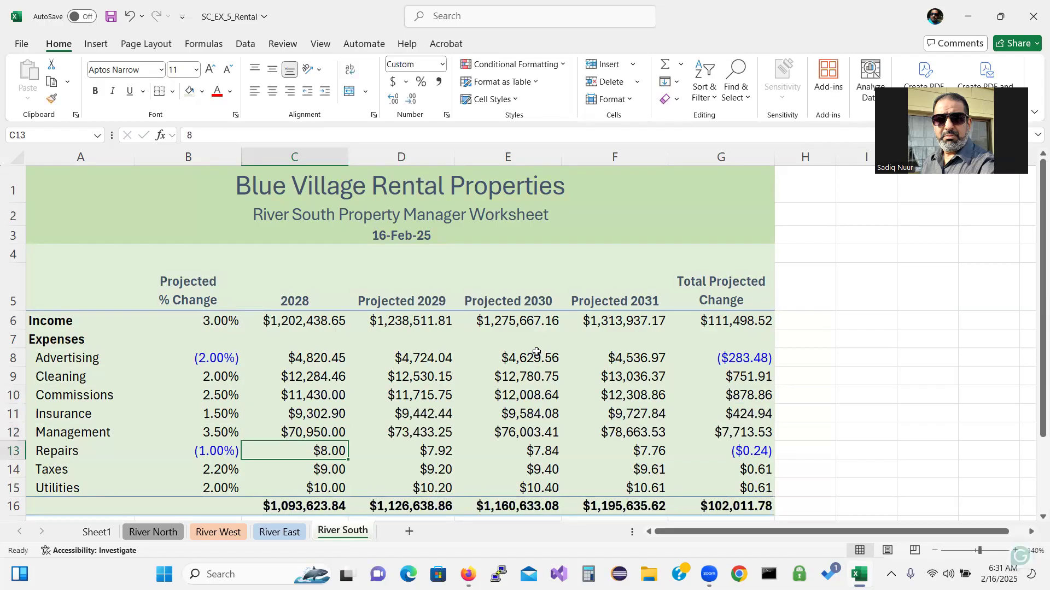
pyautogui.write('35')
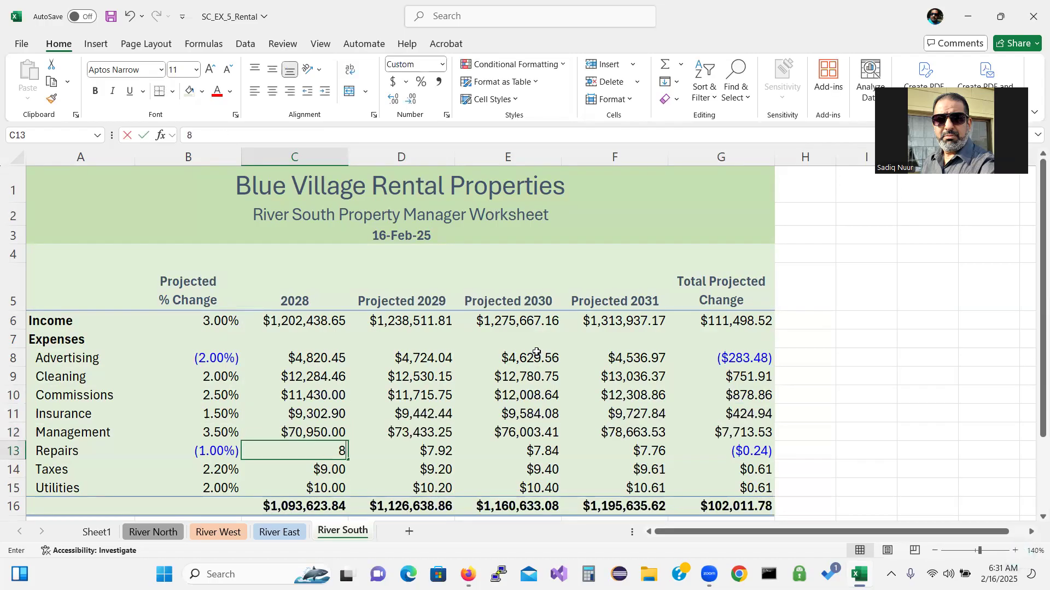
pyautogui.write('982.33')
pyautogui.press('Return')
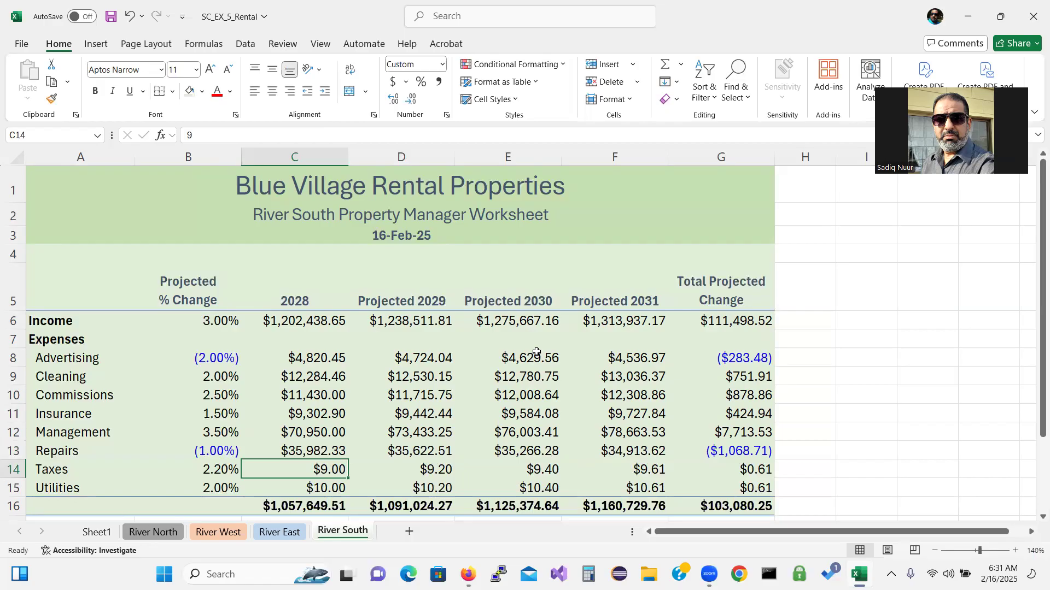
pyautogui.write('302')
pyautogui.press('BackSpace')
pyautogui.write('302')
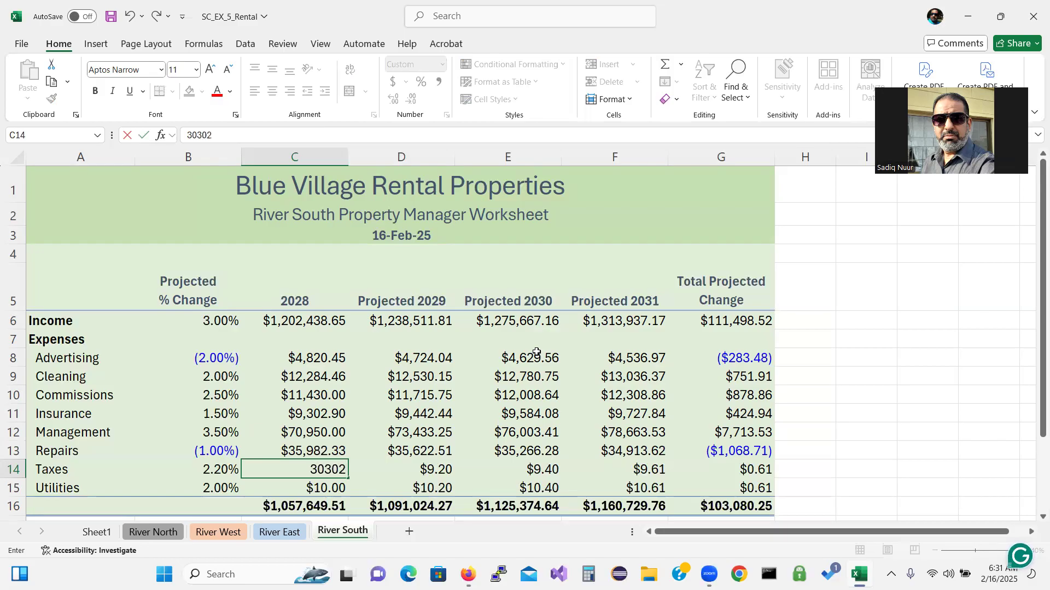
pyautogui.write('.18')
pyautogui.press('Return')
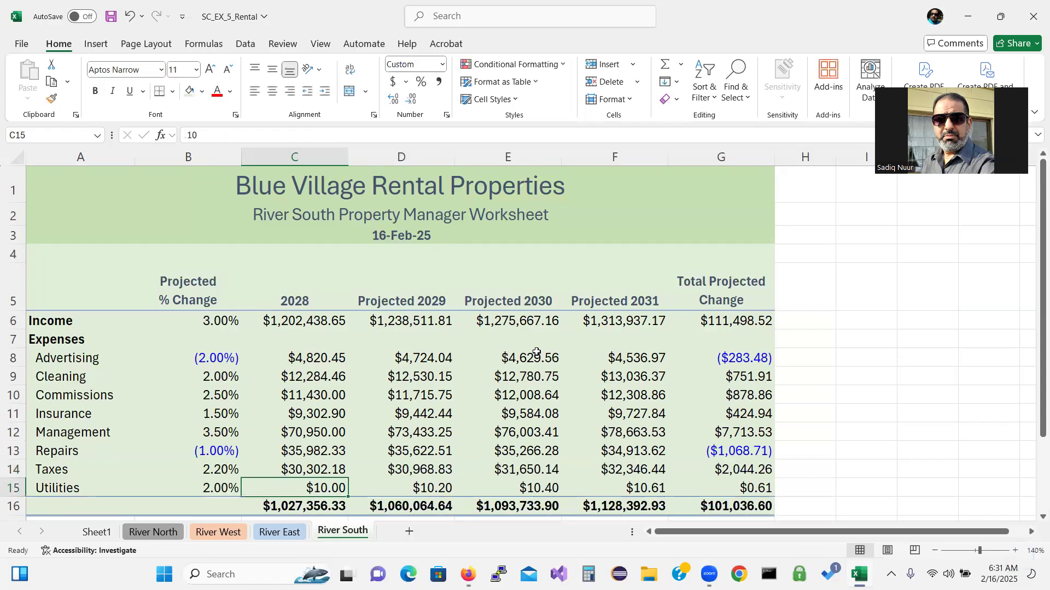
pyautogui.write('9')
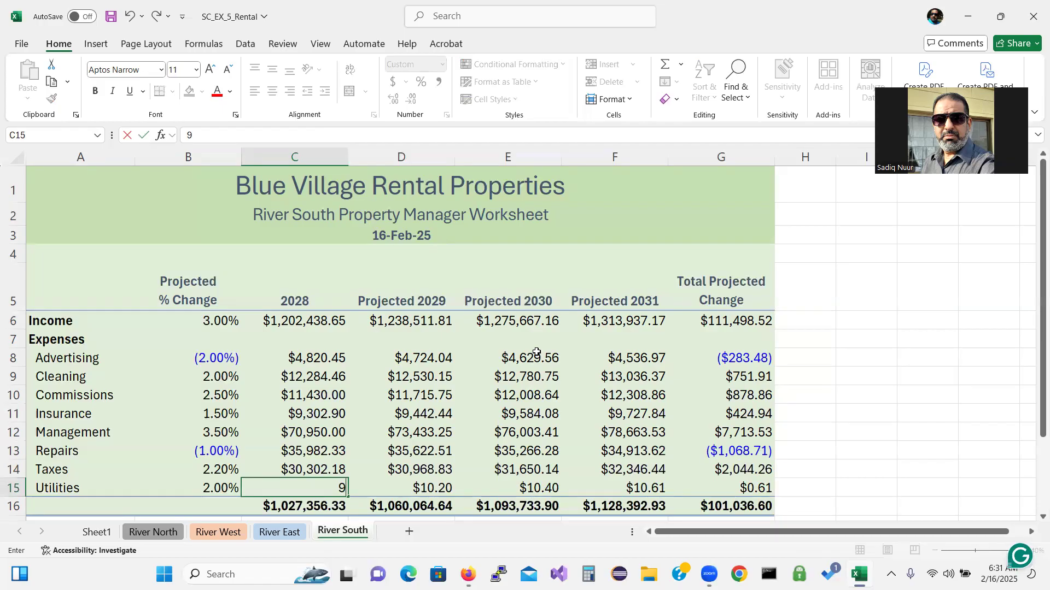
pyautogui.write(',192.72')
pyautogui.press('Return')
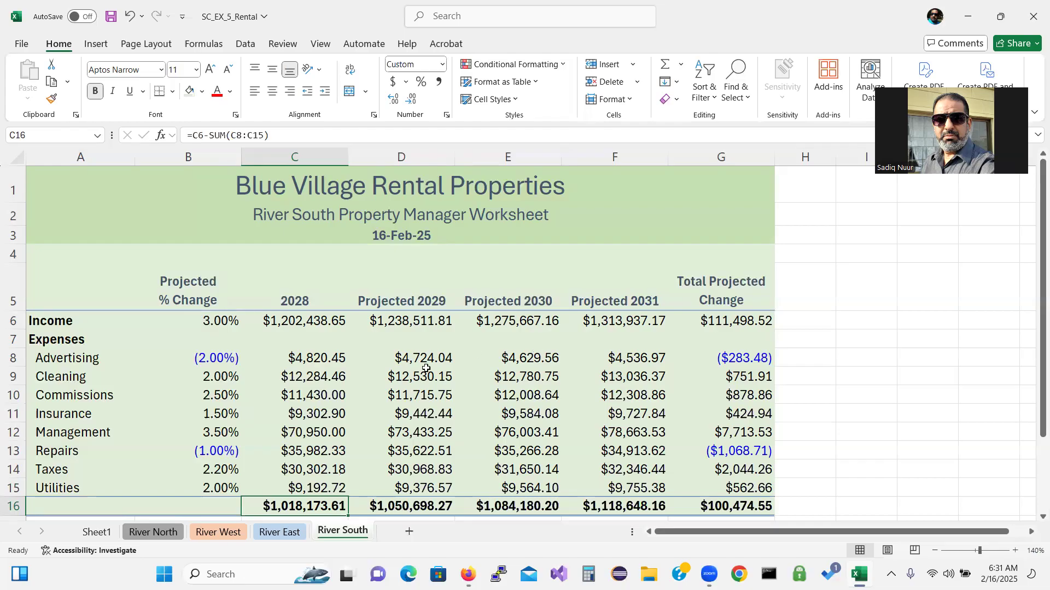
# On the River North sheet, fill the title rows A1:G3 light gray
pyautogui.click(267, 533)
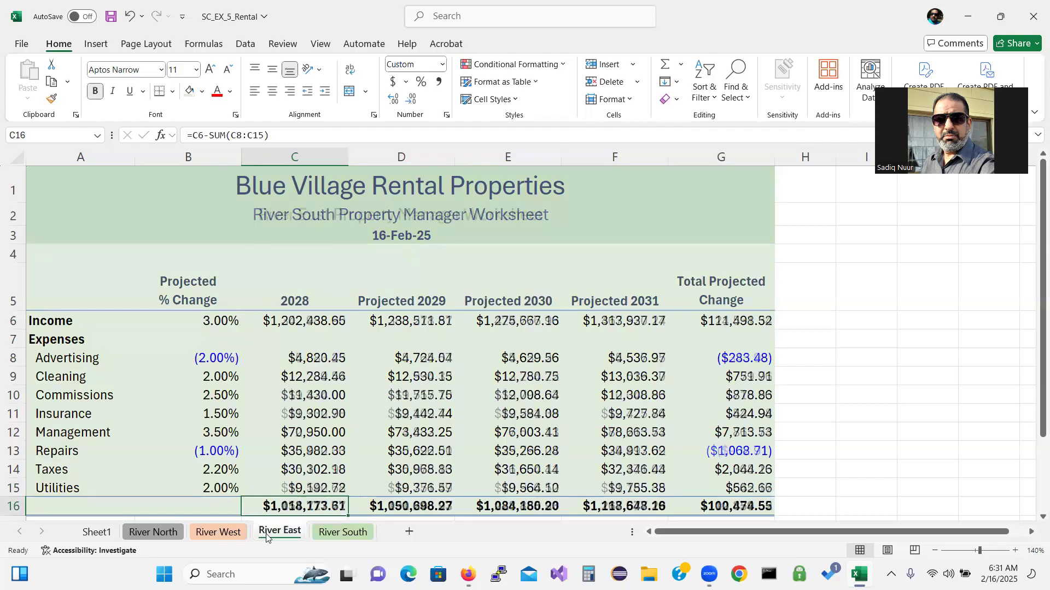
pyautogui.click(228, 533)
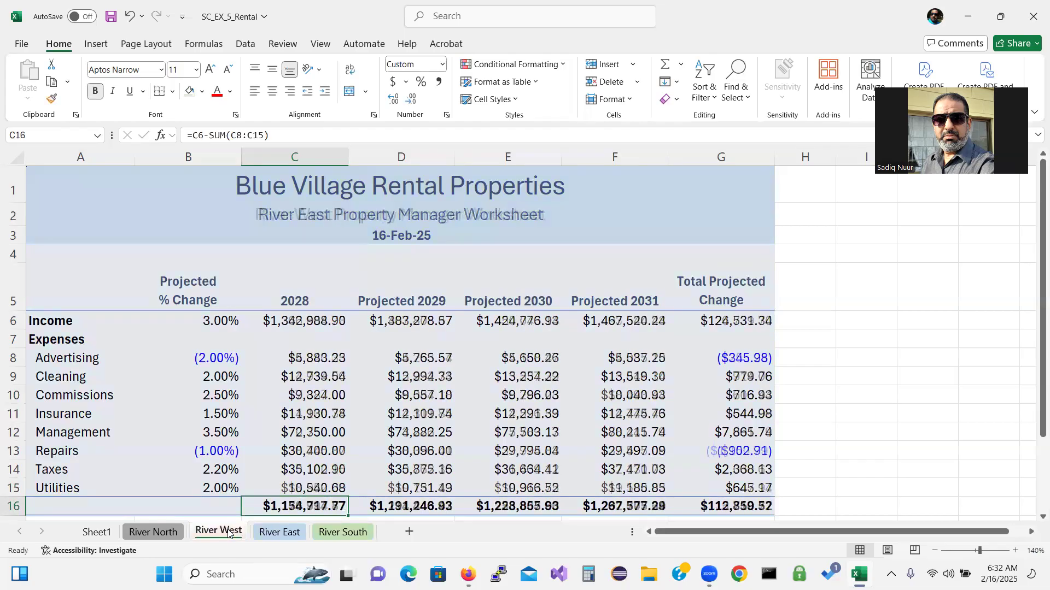
pyautogui.click(162, 532)
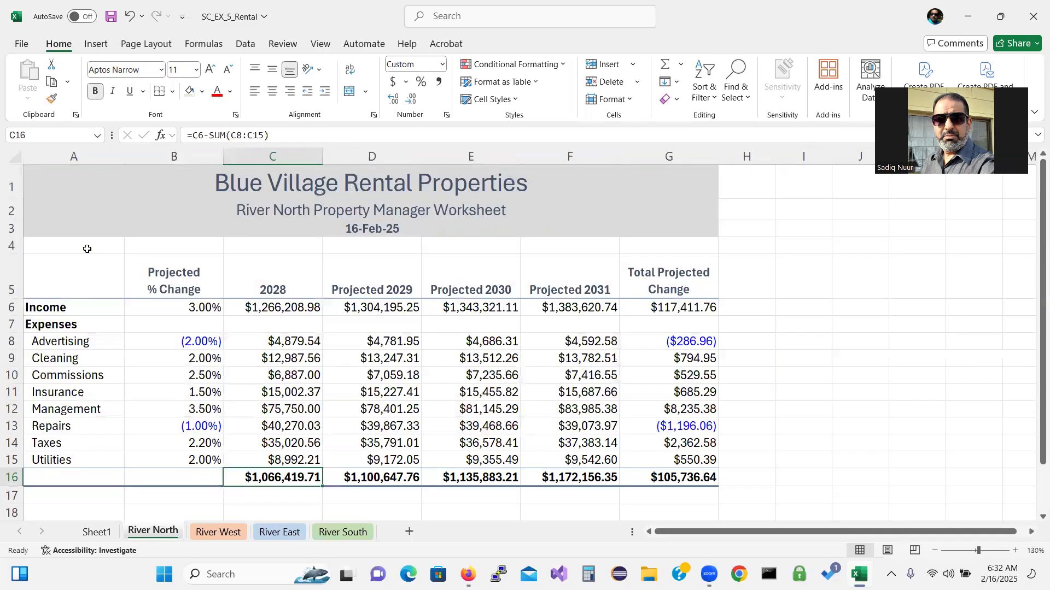
pyautogui.moveTo(87, 249); pyautogui.dragTo(650, 474)
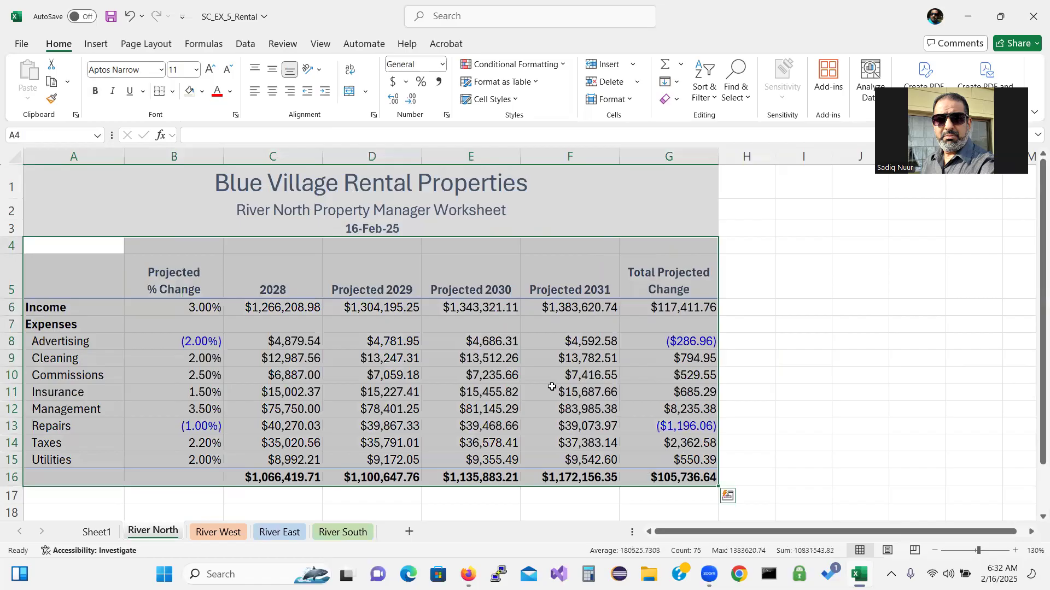
pyautogui.click(202, 91)
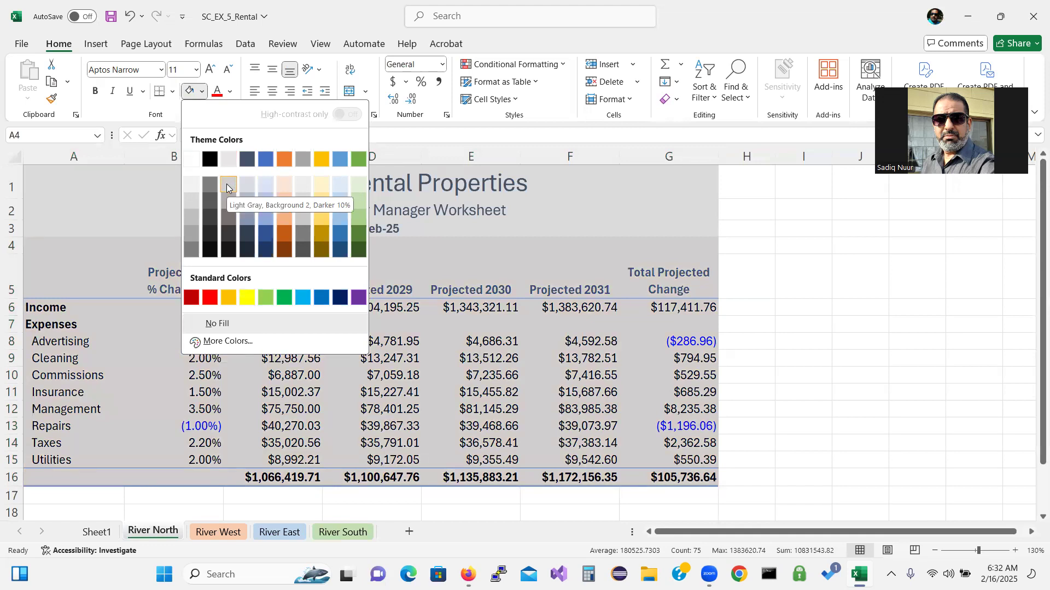
pyautogui.click(120, 211)
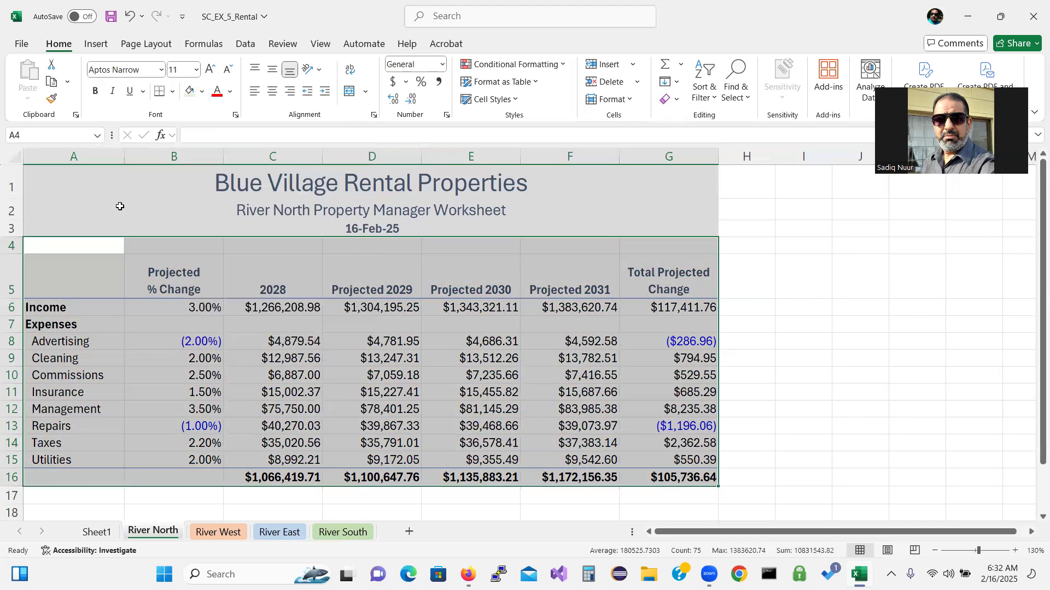
pyautogui.click(202, 92)
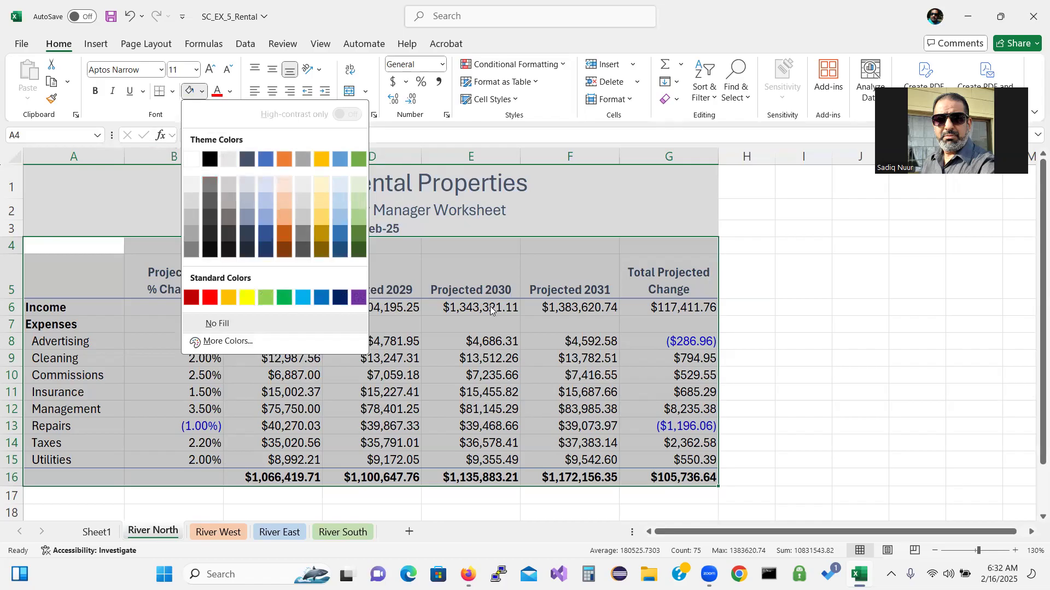
pyautogui.click(541, 370)
pyautogui.click(534, 343)
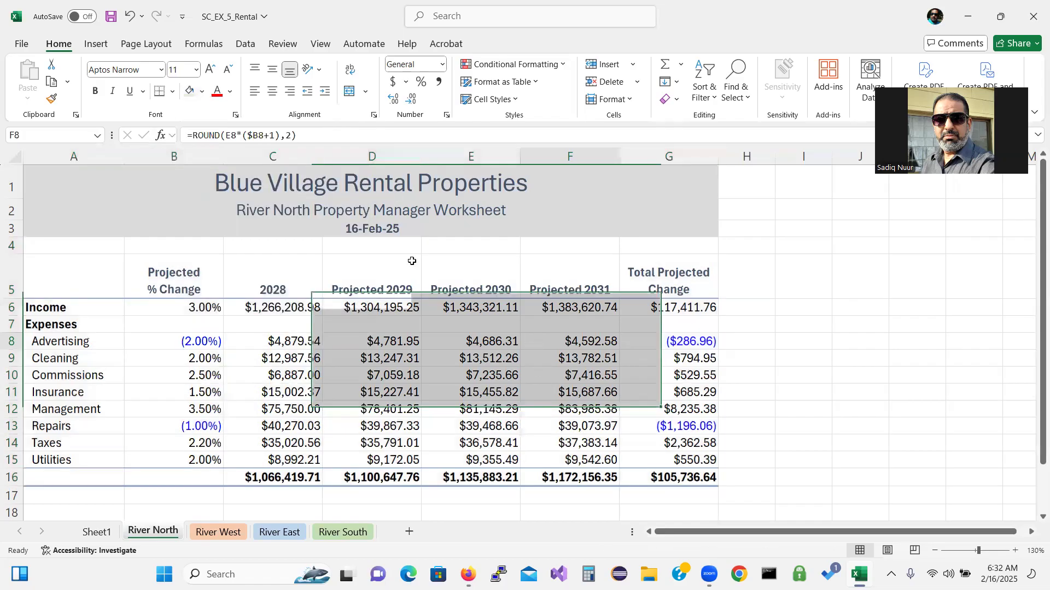
pyautogui.moveTo(77, 178); pyautogui.dragTo(80, 227)
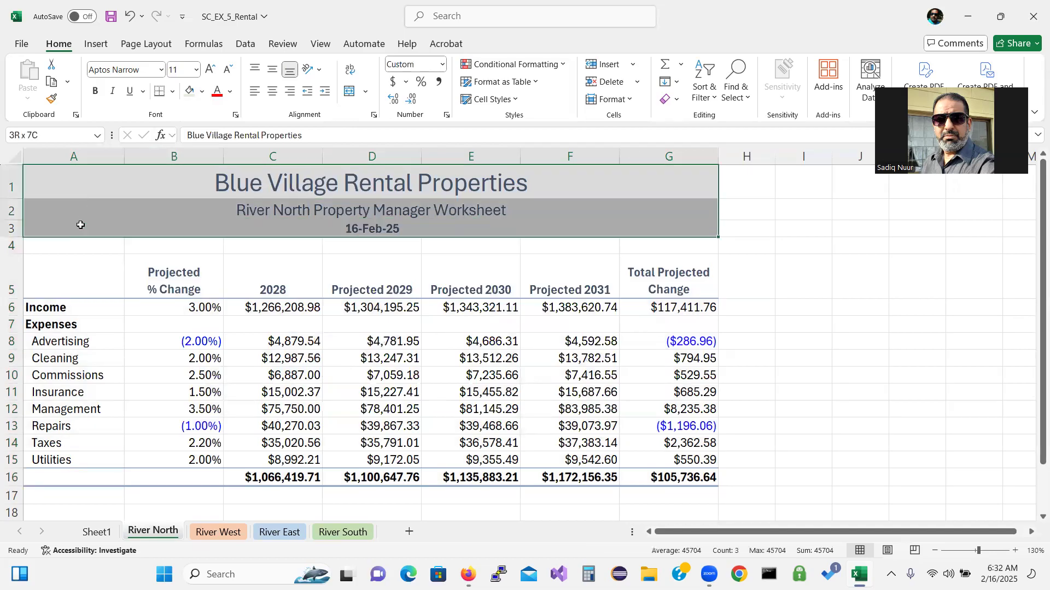
pyautogui.click(203, 92)
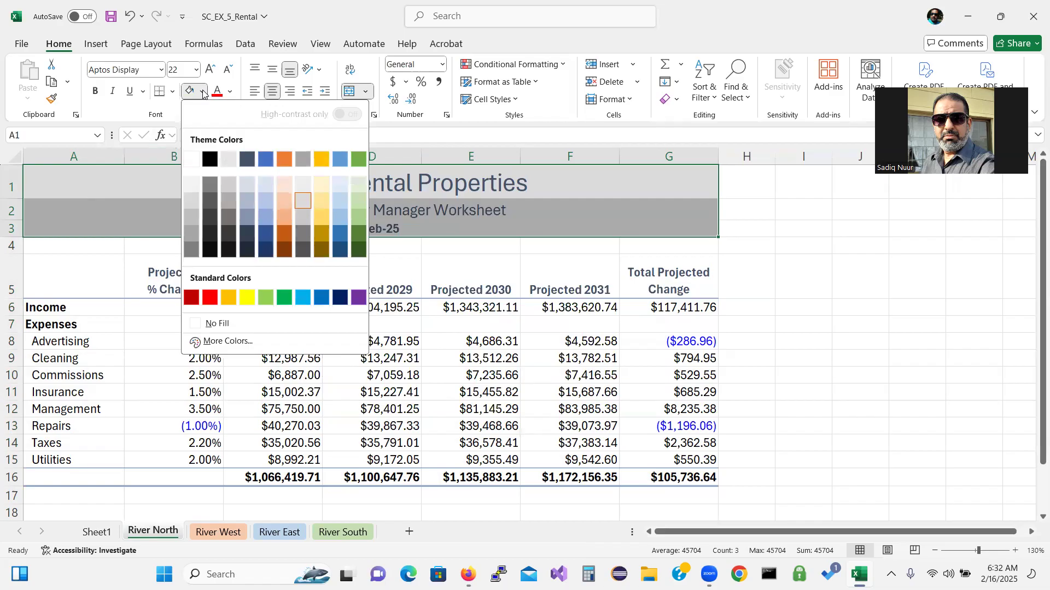
pyautogui.click(303, 200)
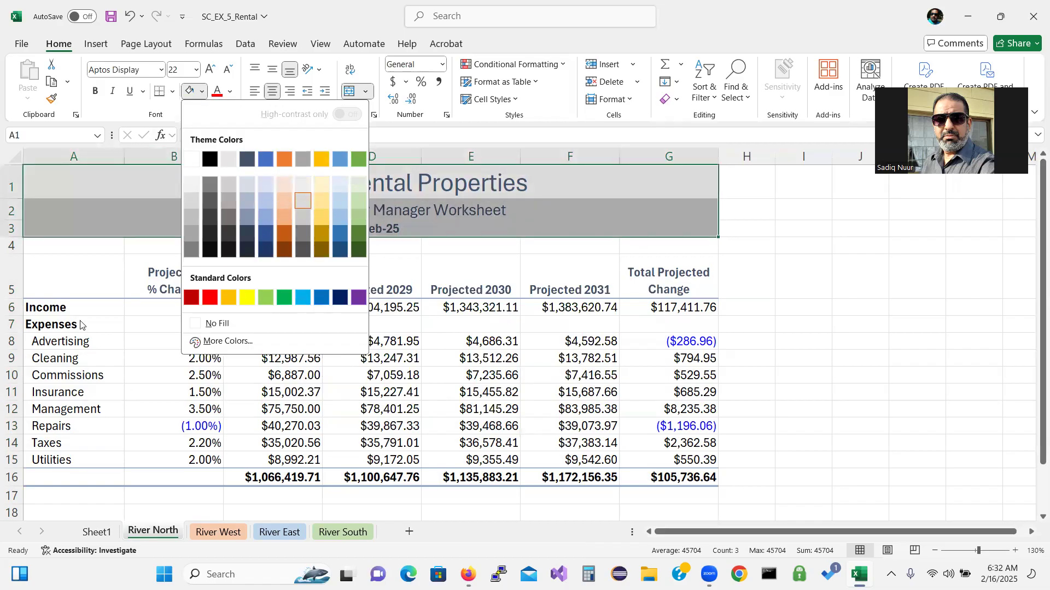
# Fill the River North table body A4:G16 with Gray, Accent 3, Lighter 80%
pyautogui.click(80, 248)
pyautogui.doubleClick(79, 248)
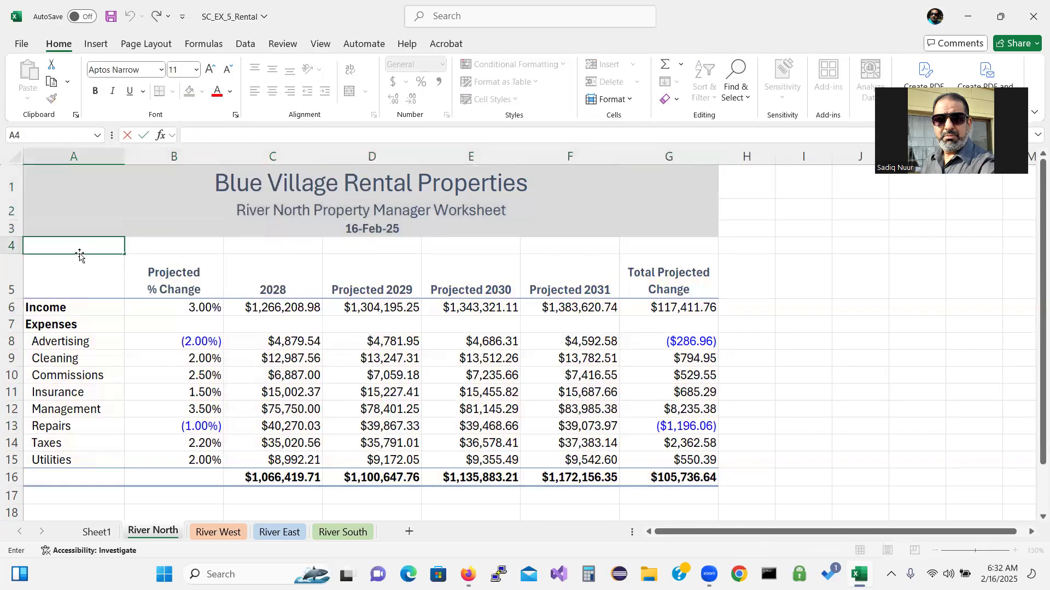
pyautogui.moveTo(79, 254); pyautogui.dragTo(665, 478)
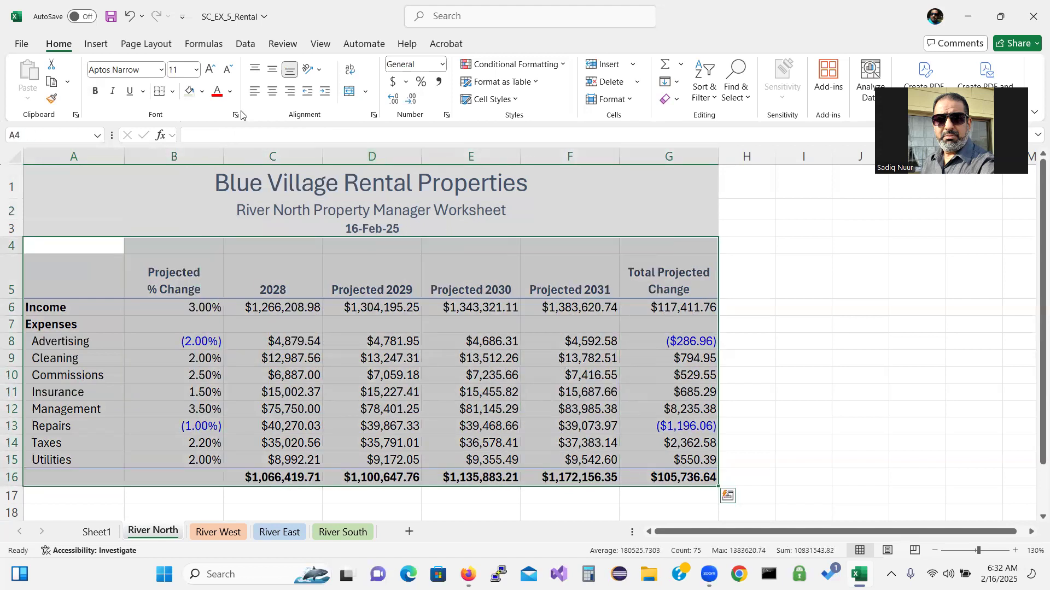
pyautogui.click(202, 92)
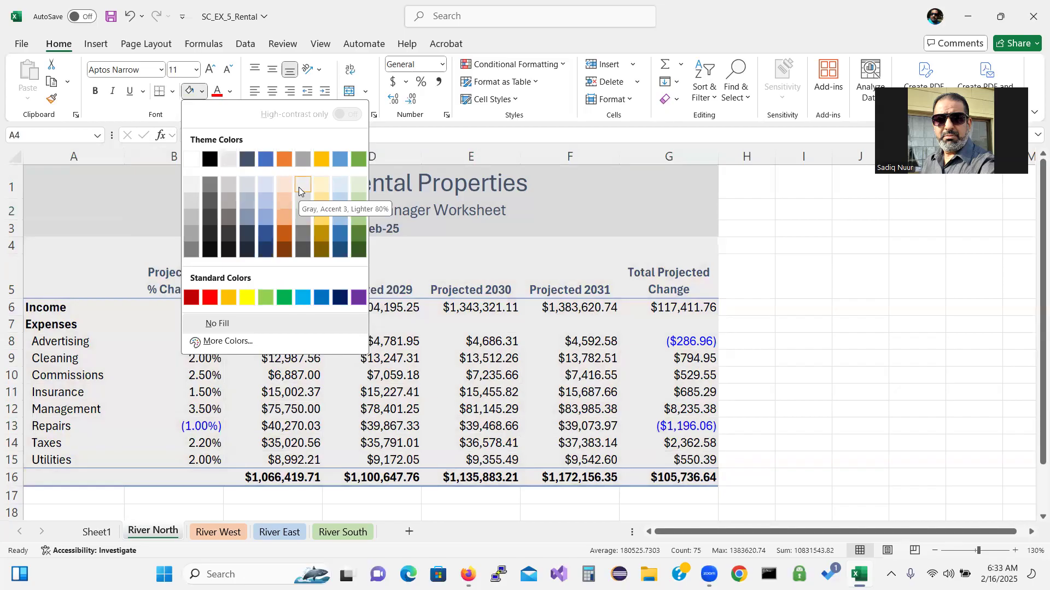
pyautogui.click(299, 186)
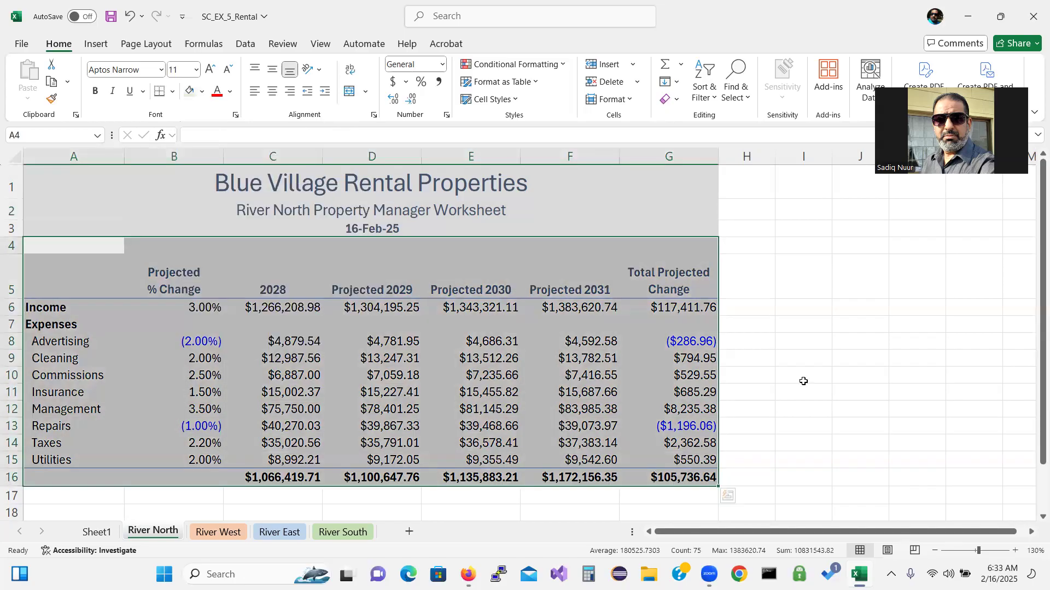
pyautogui.click(803, 383)
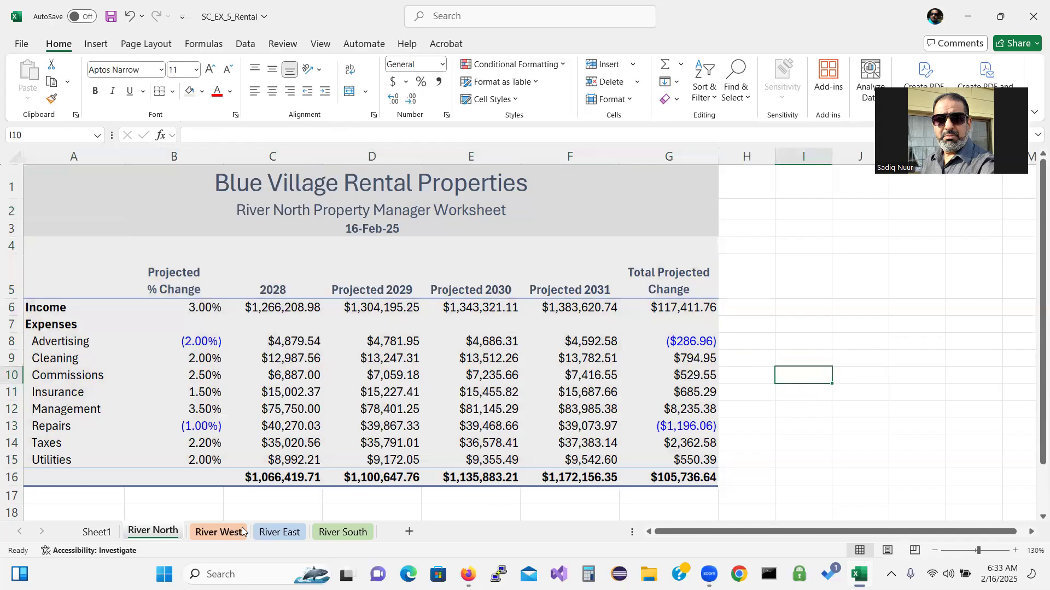
# Rename Sheet1 to Consolidated and colour its tab Gold, Accent 4, Lighter 60%
pyautogui.click(97, 532)
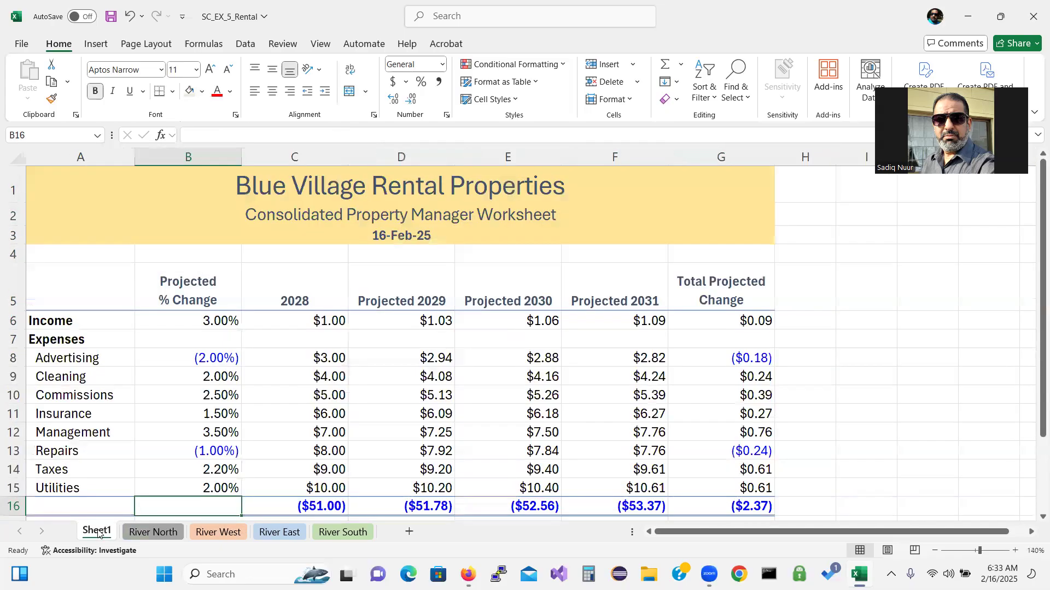
pyautogui.doubleClick(97, 532)
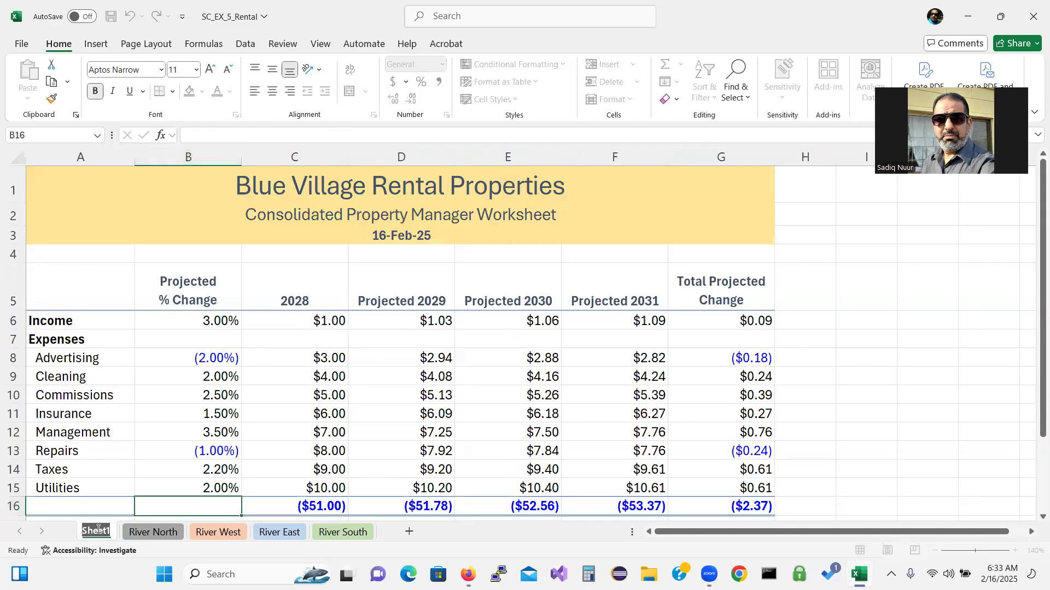
pyautogui.write('Co')
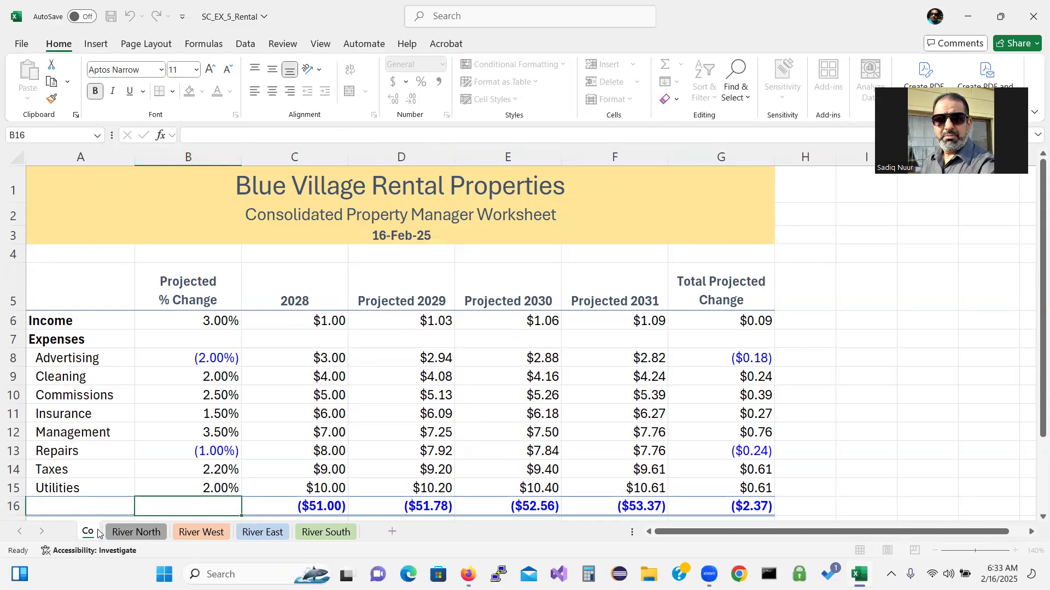
pyautogui.write('nsolidated')
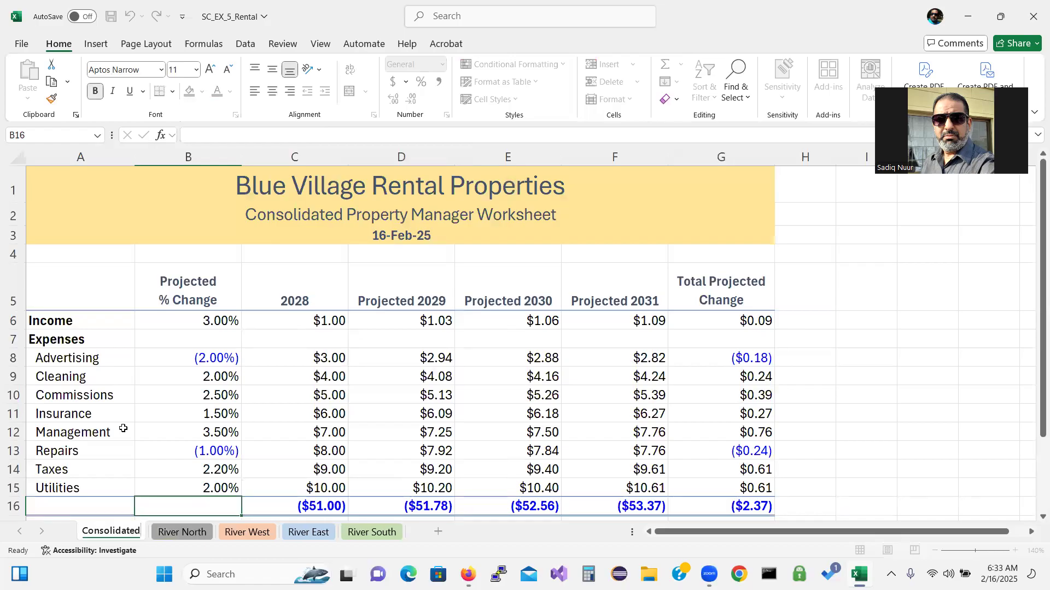
pyautogui.press('Return')
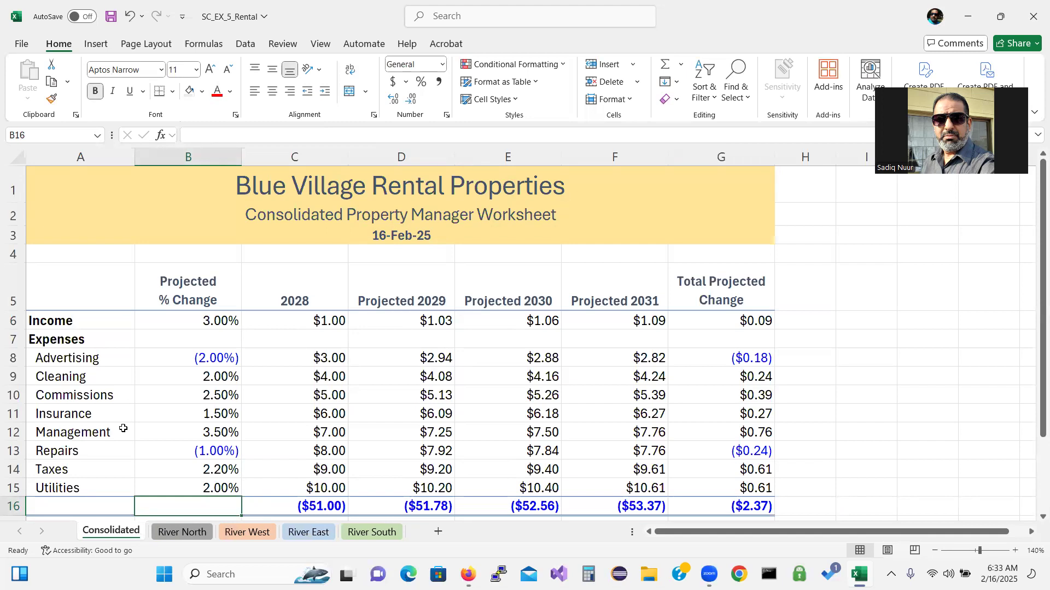
pyautogui.rightClick(99, 535)
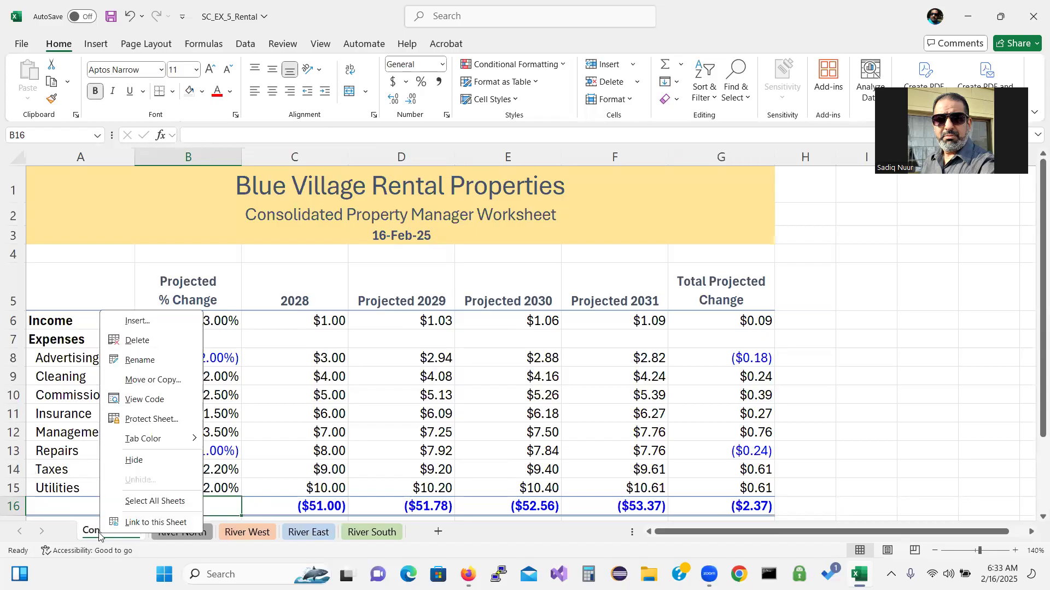
pyautogui.moveTo(159, 442)
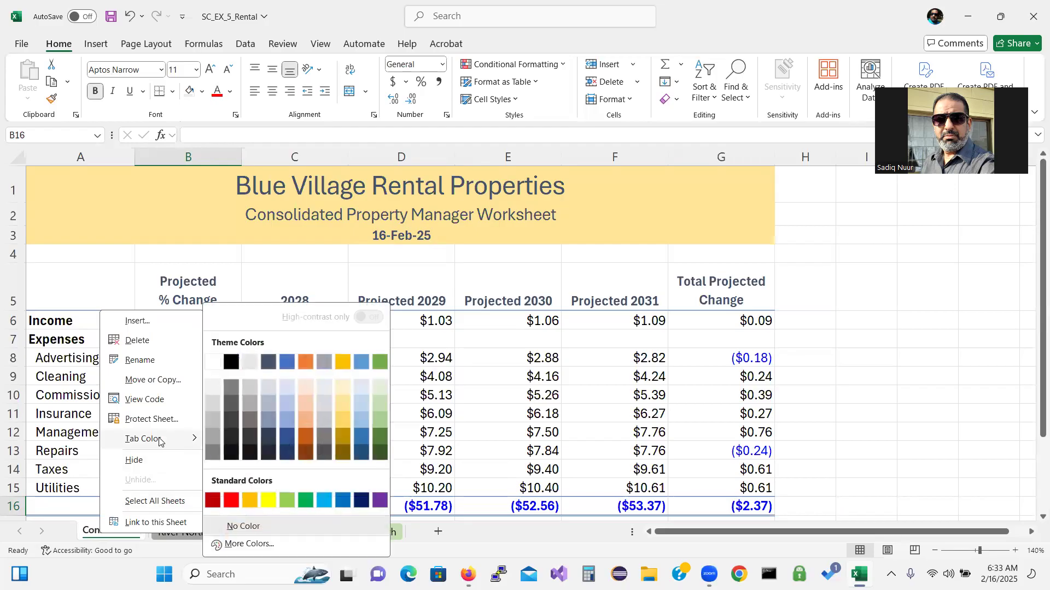
pyautogui.click(341, 408)
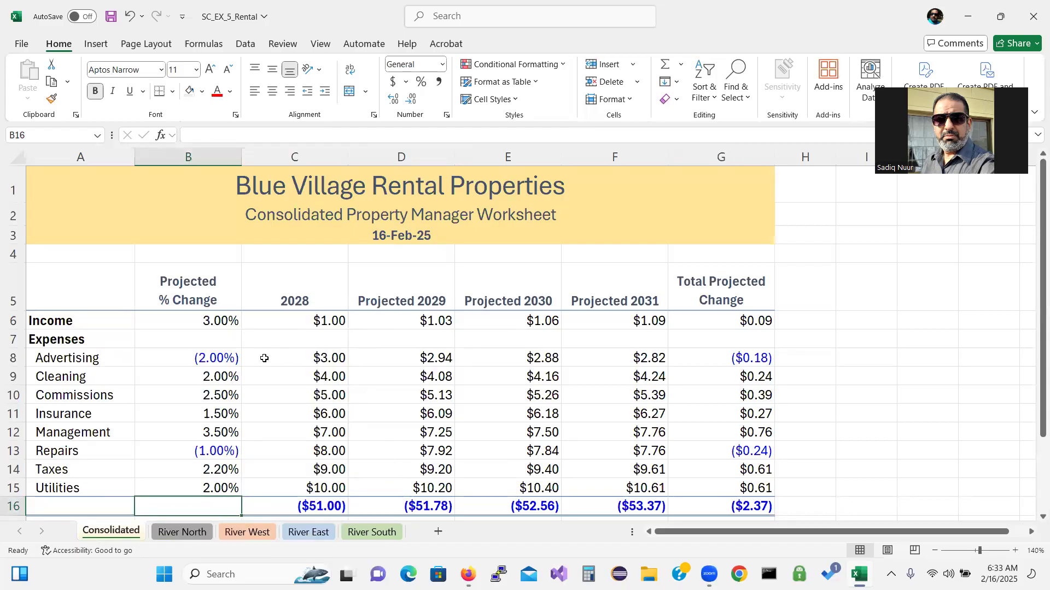
# Fill cells A4:G16 on the Consolidated sheet with white
pyautogui.moveTo(76, 257); pyautogui.dragTo(720, 470)
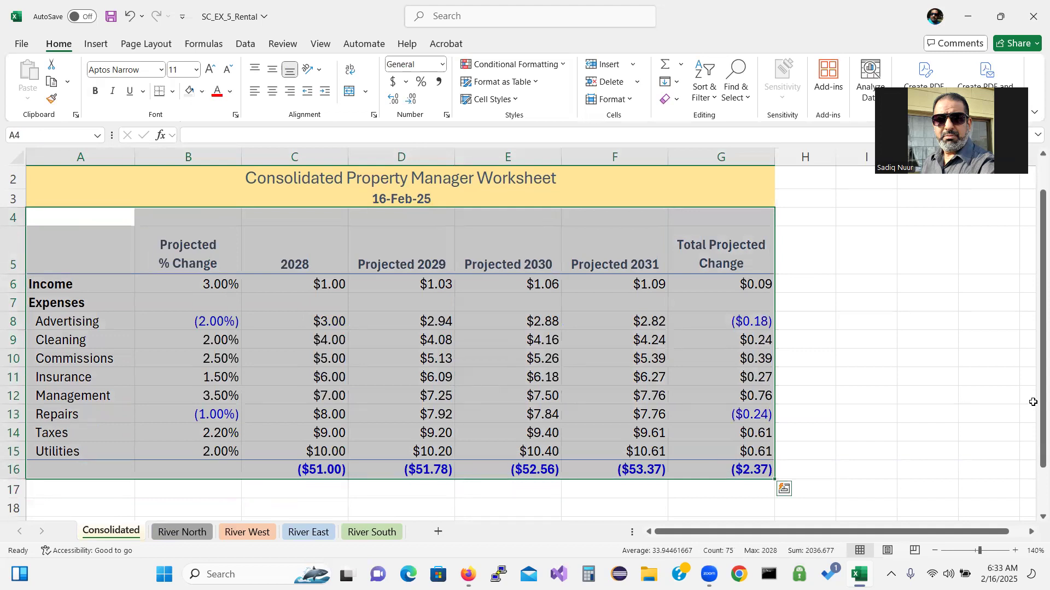
pyautogui.moveTo(1042, 402); pyautogui.dragTo(1038, 363)
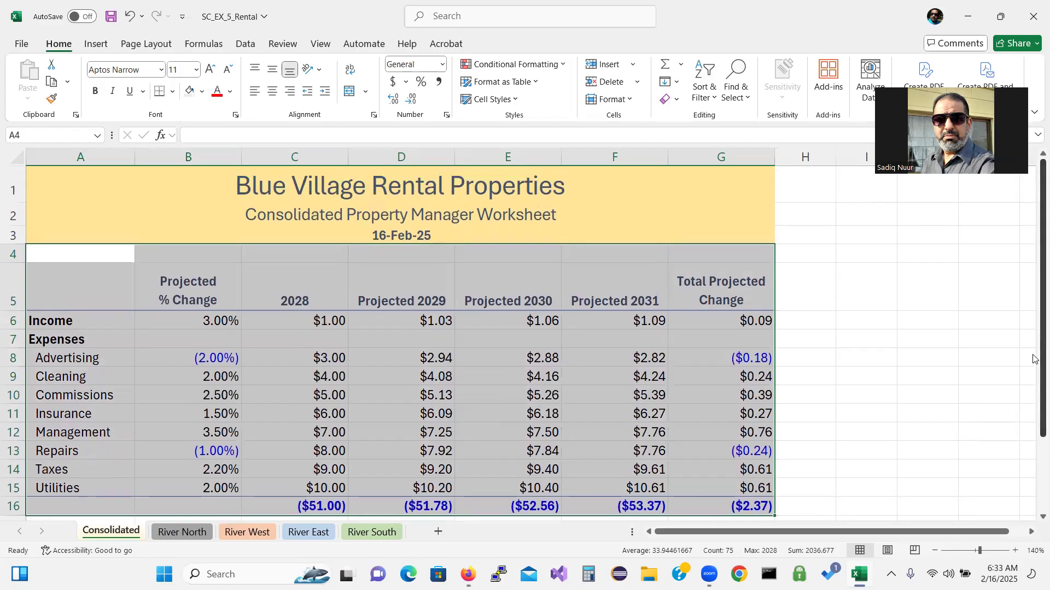
pyautogui.click(202, 91)
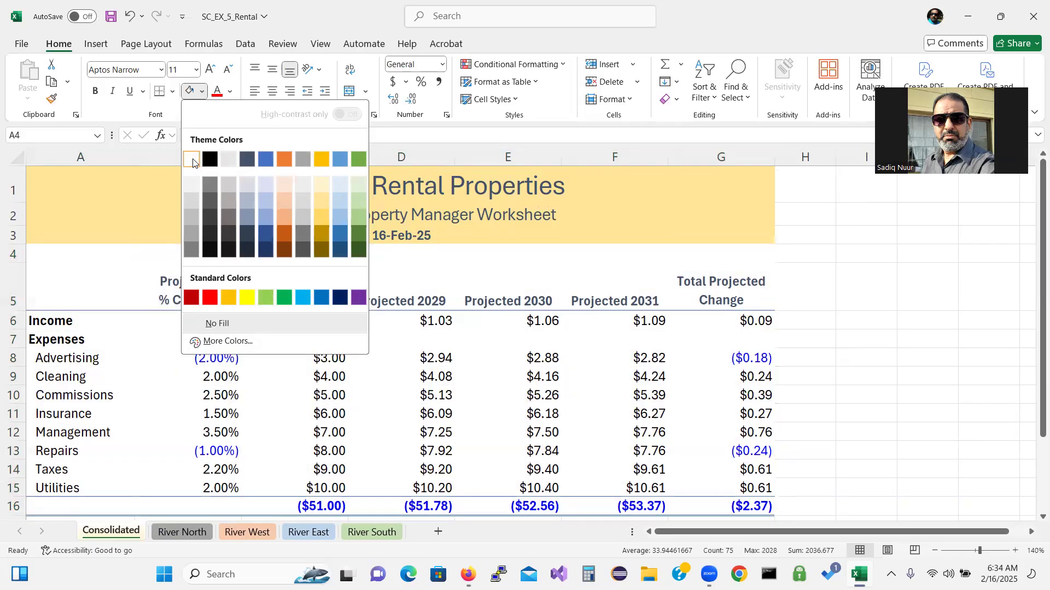
pyautogui.click(192, 163)
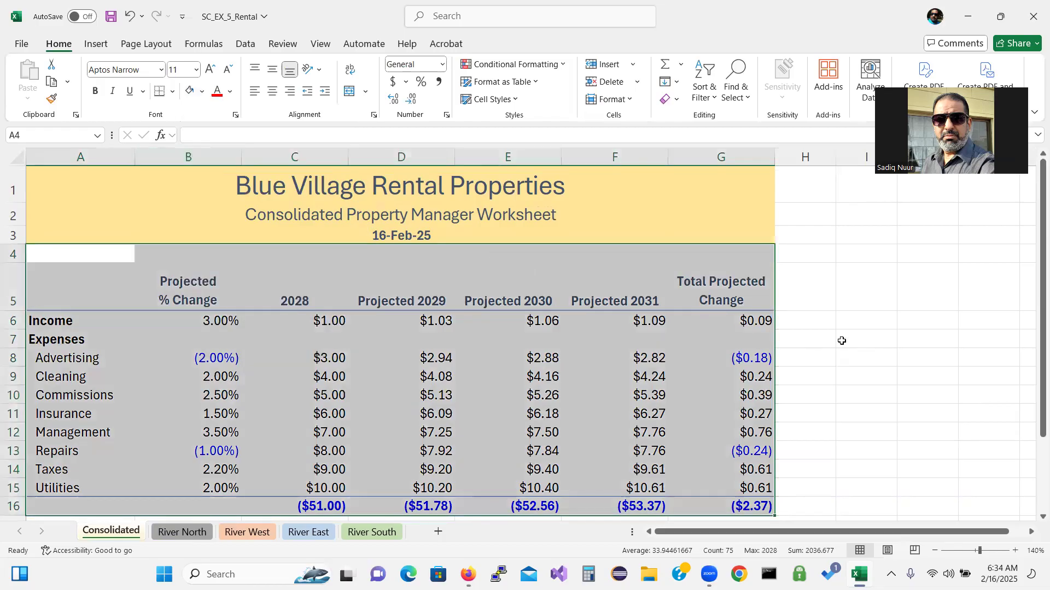
pyautogui.click(832, 334)
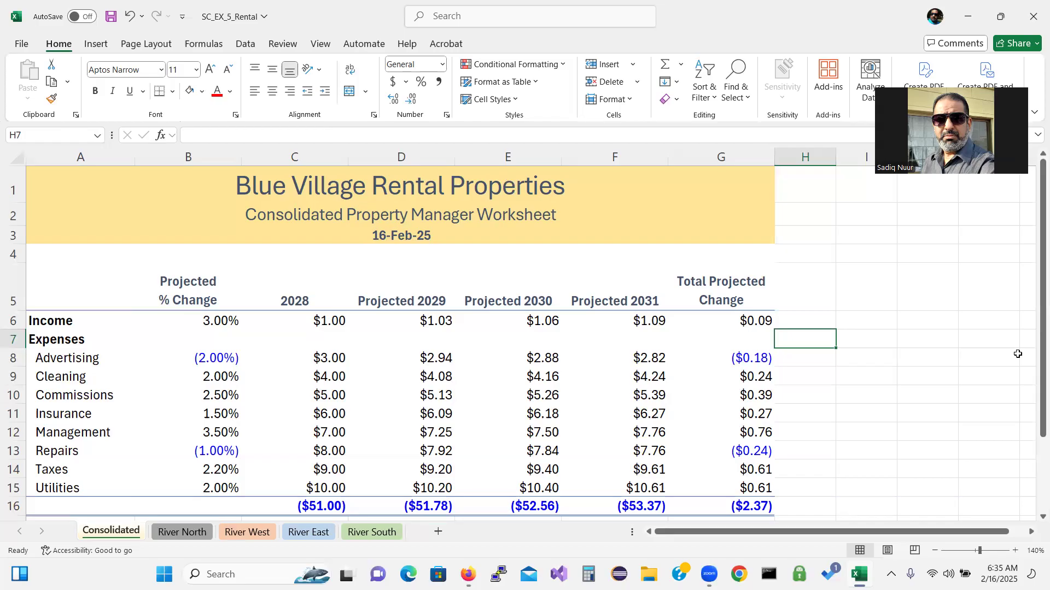
# Clear the placeholder 2028 income in Consolidated C6 and begin a SUM formula there
pyautogui.click(317, 325)
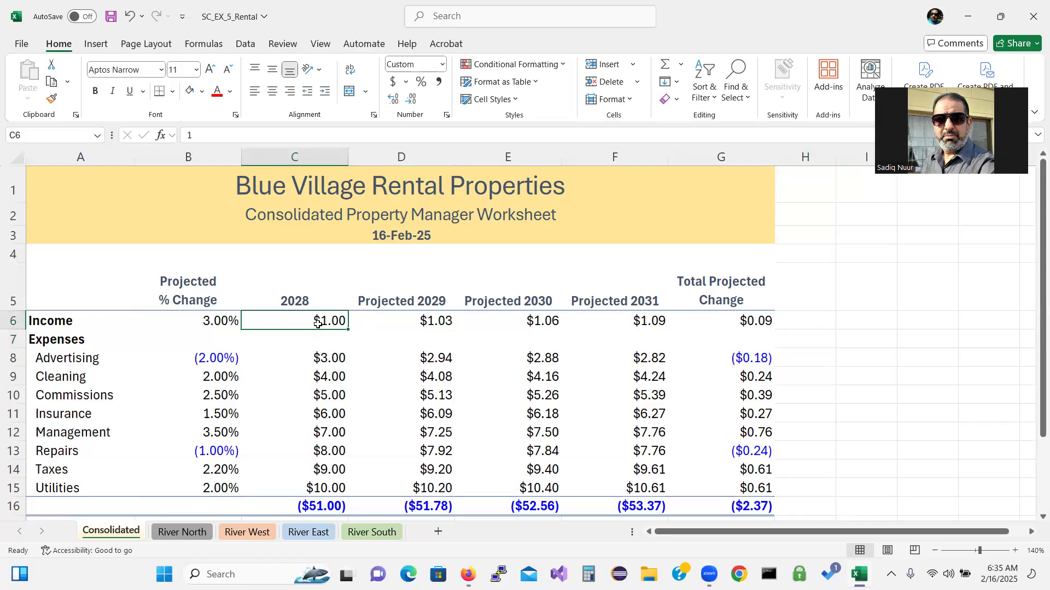
pyautogui.press('Delete')
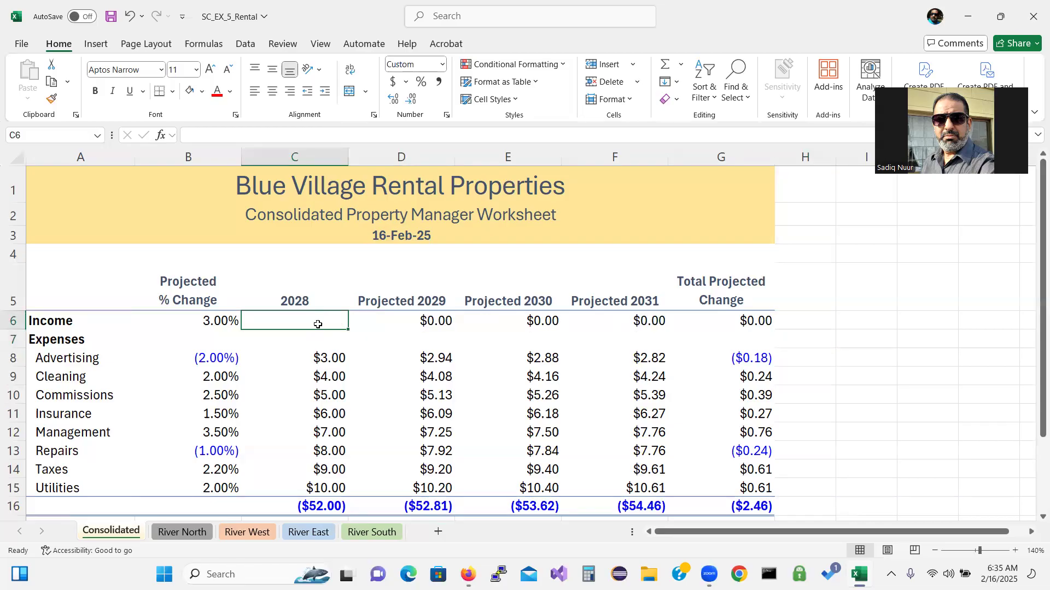
pyautogui.write('=')
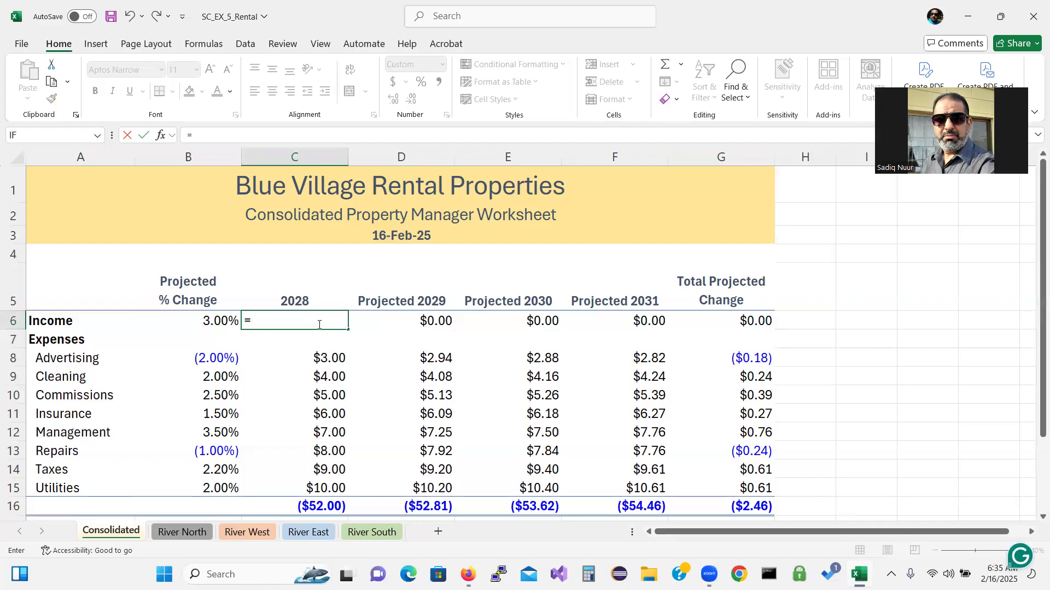
pyautogui.write('Su')
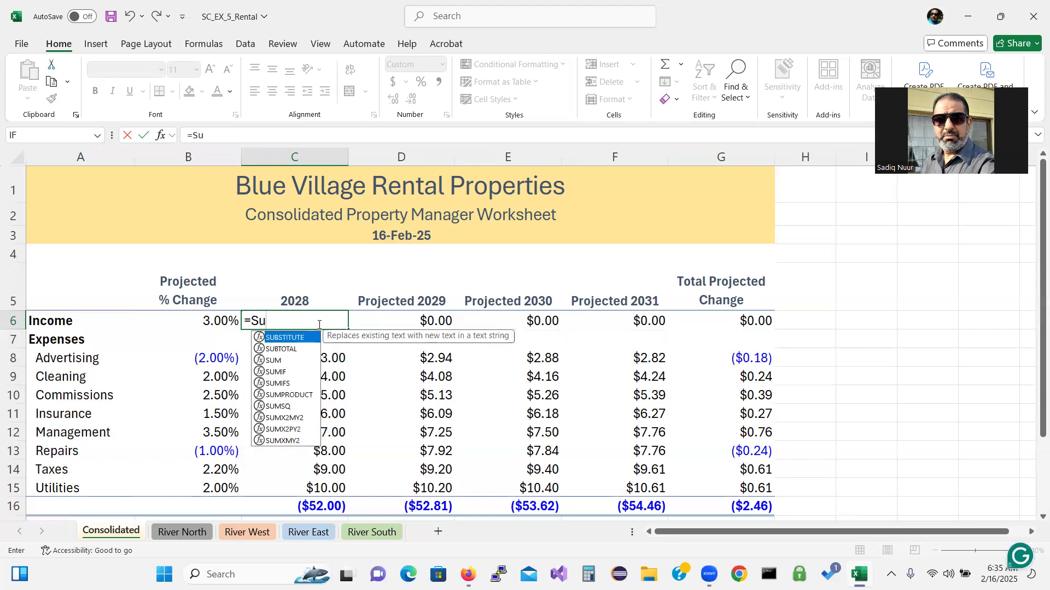
pyautogui.doubleClick(281, 361)
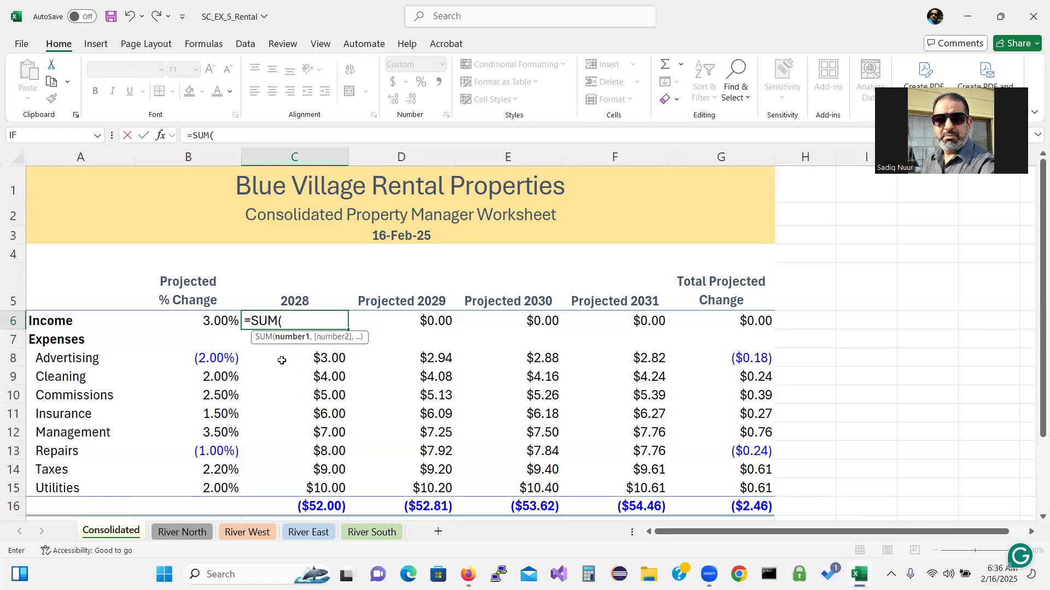
# Complete the SUM with C6 from River North, River West, River East and River South
pyautogui.click(181, 531)
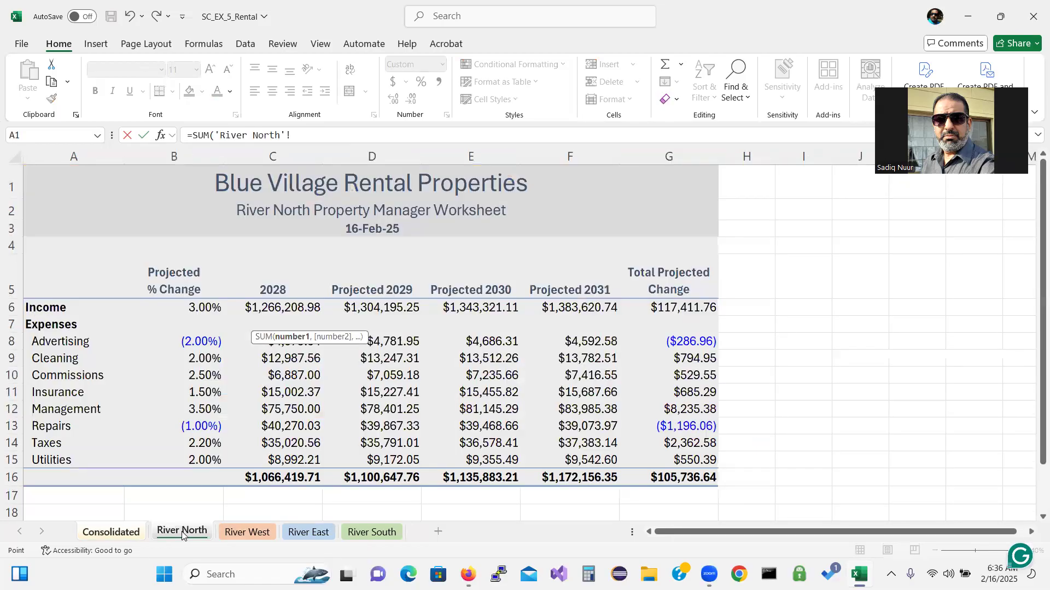
pyautogui.click(293, 308)
pyautogui.write(',')
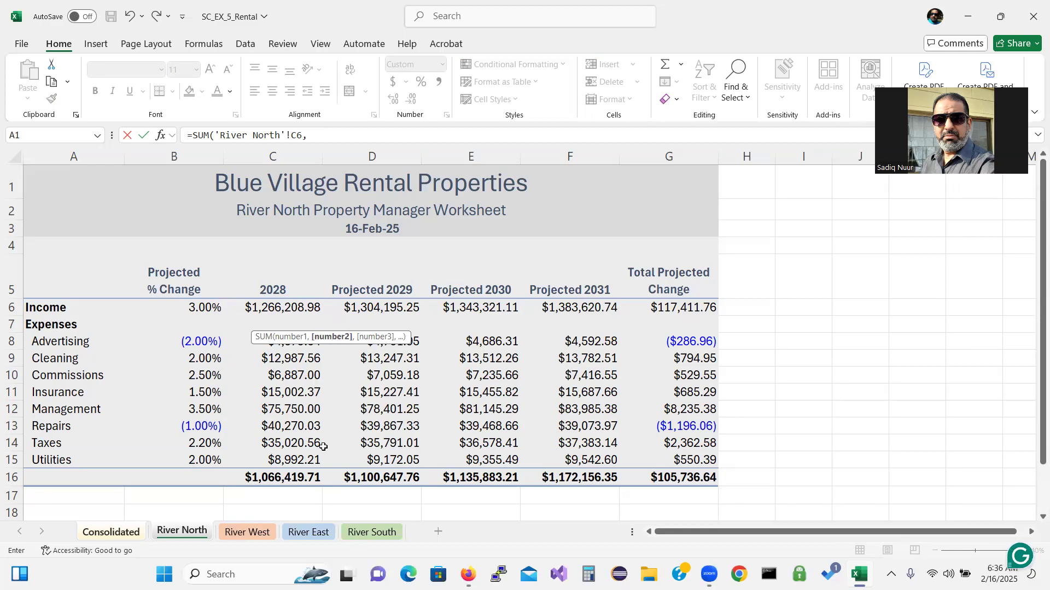
pyautogui.click(257, 534)
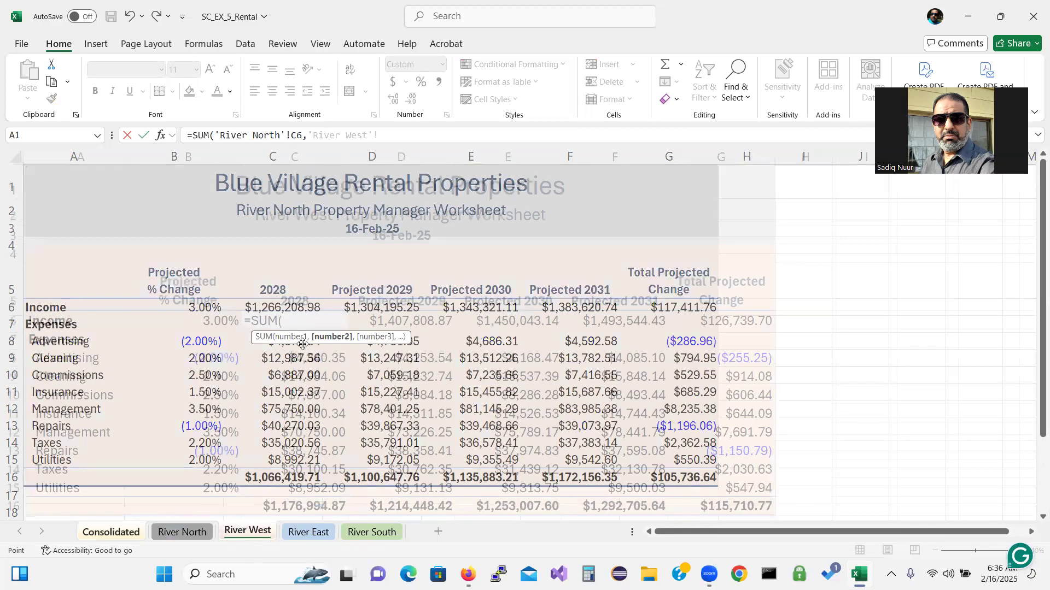
pyautogui.click(320, 321)
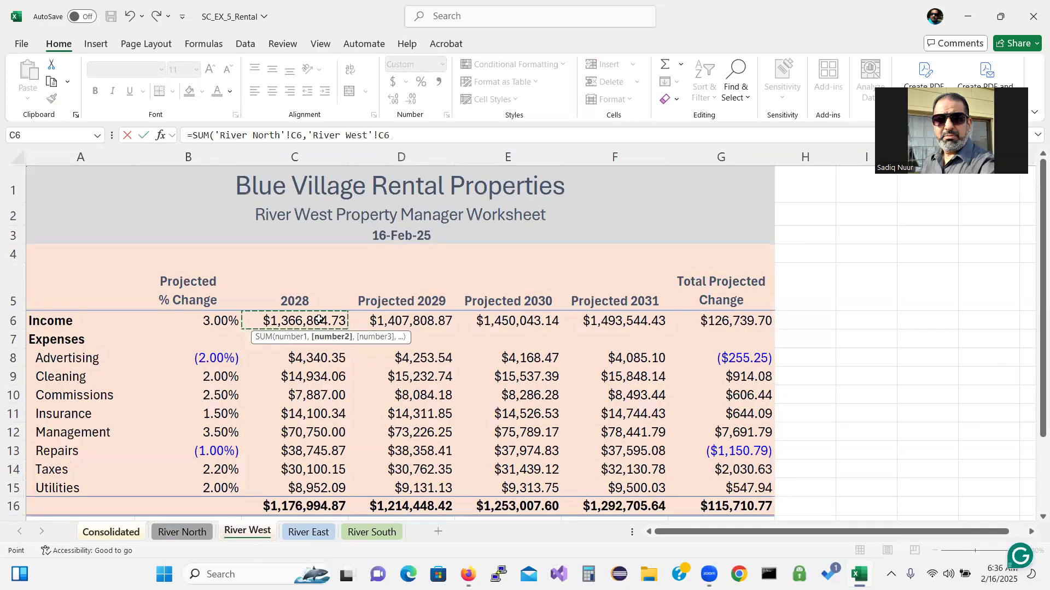
pyautogui.write(',')
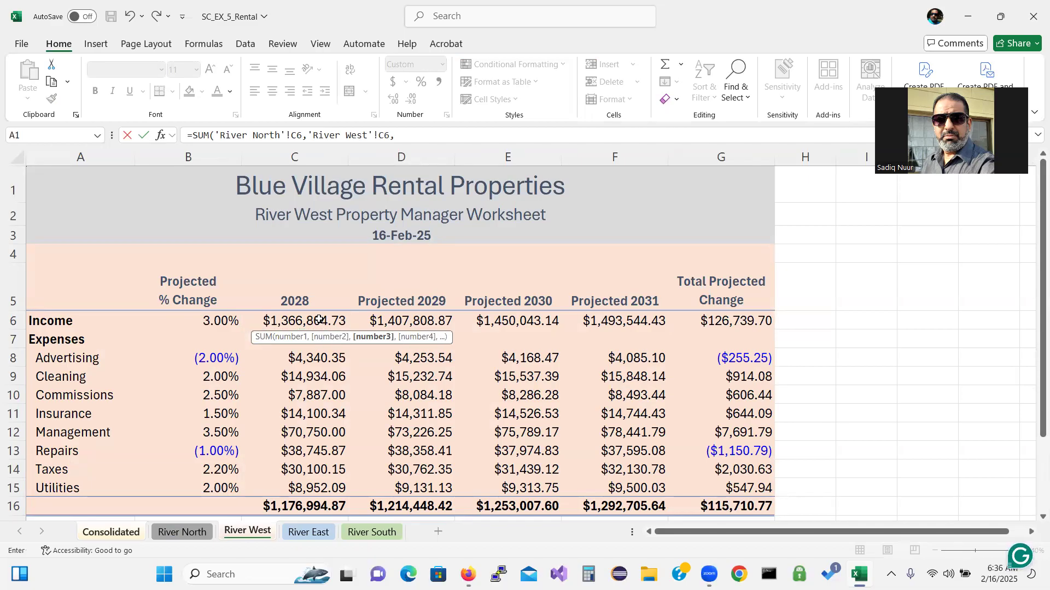
pyautogui.click(308, 532)
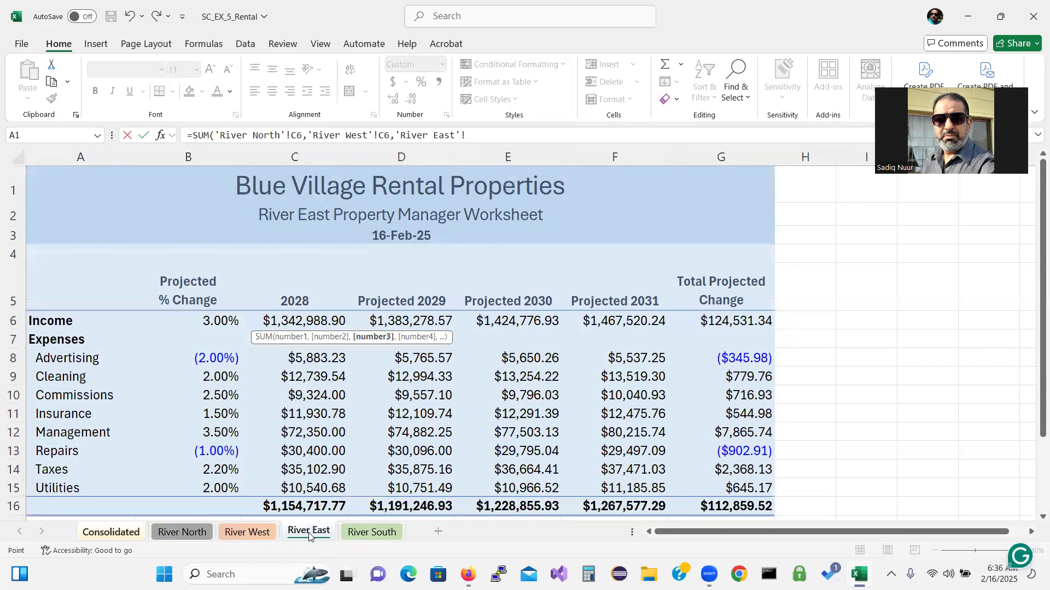
pyautogui.click(310, 322)
pyautogui.write(',')
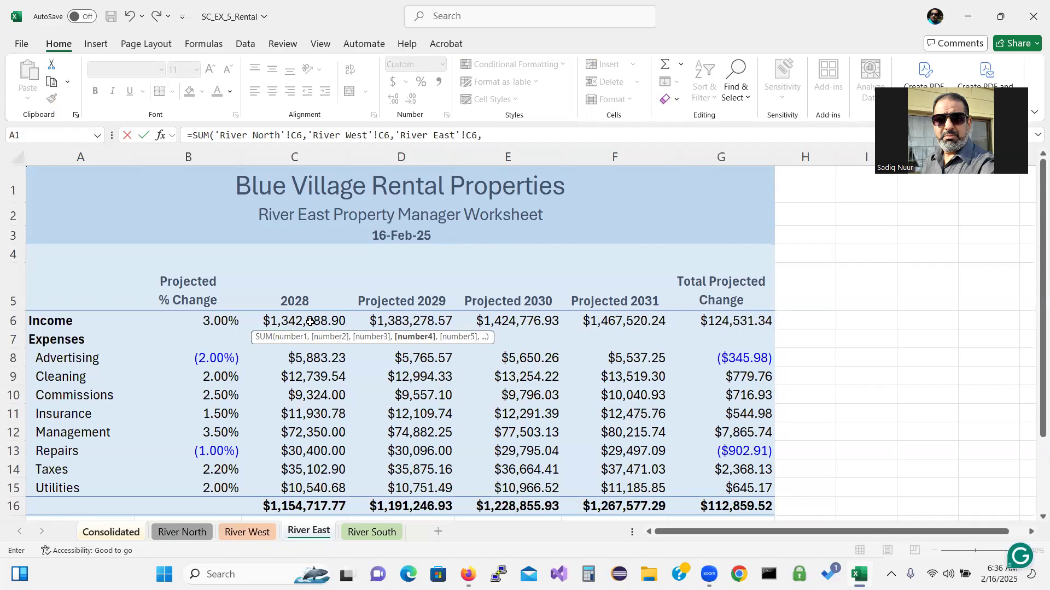
pyautogui.click(368, 533)
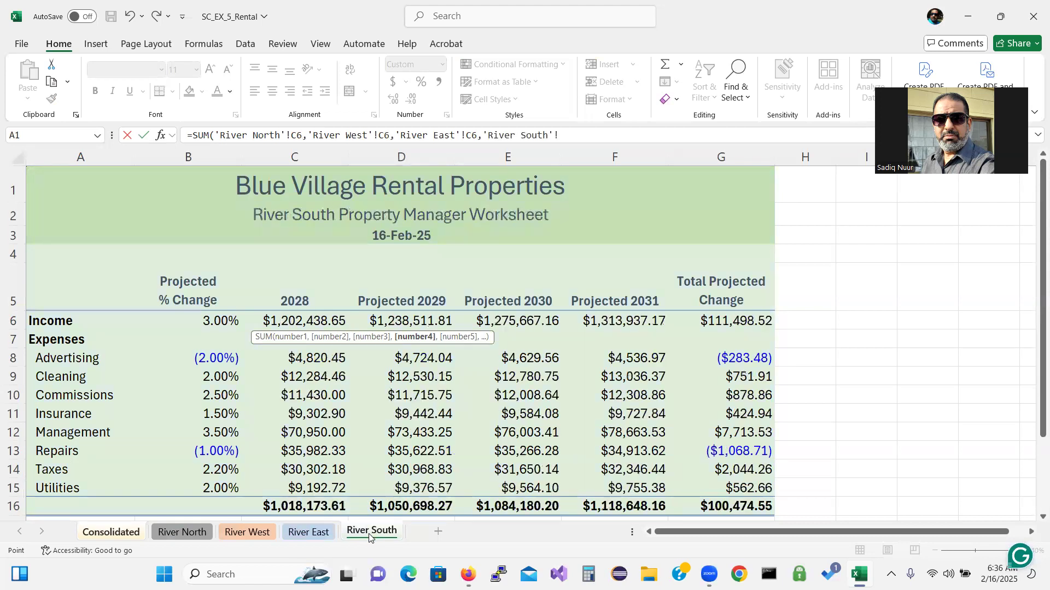
pyautogui.click(301, 321)
pyautogui.write(')')
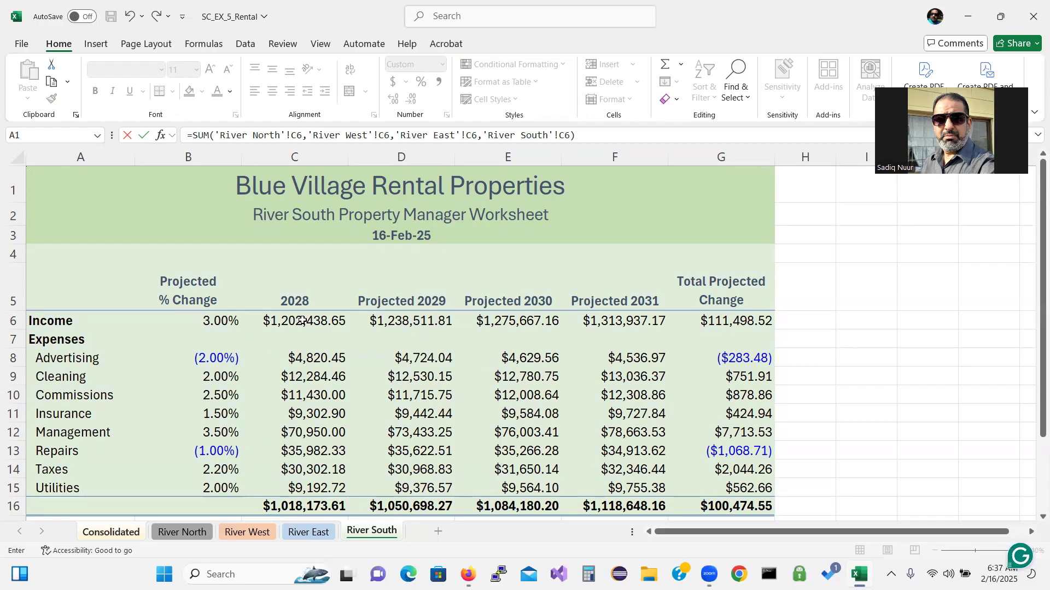
pyautogui.press('Return')
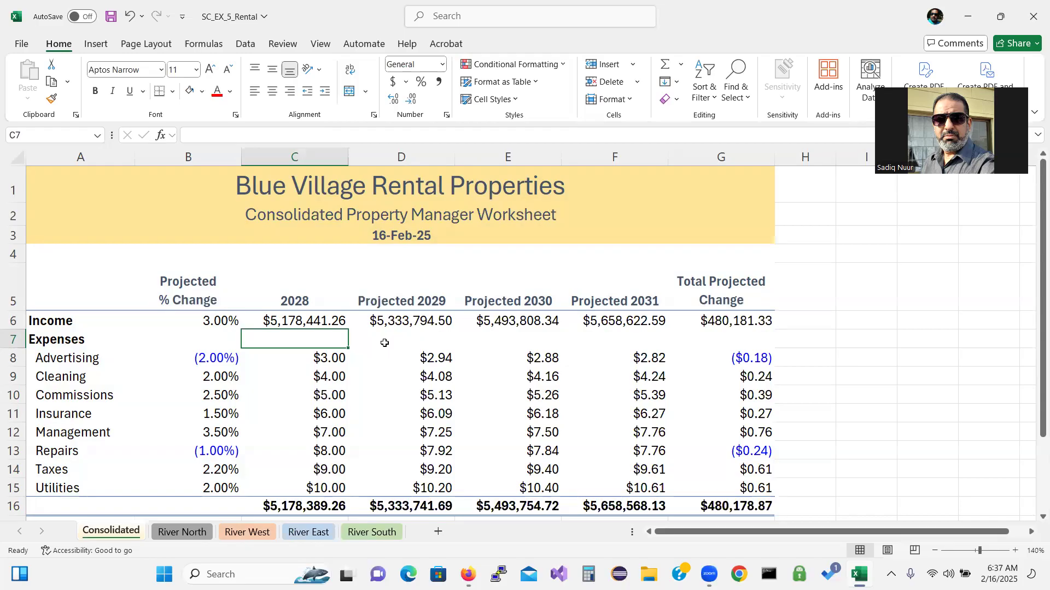
# Paste the C6 four-sheet SUM as formulas only into the 2028 expense cells C8:C15
pyautogui.click(283, 316)
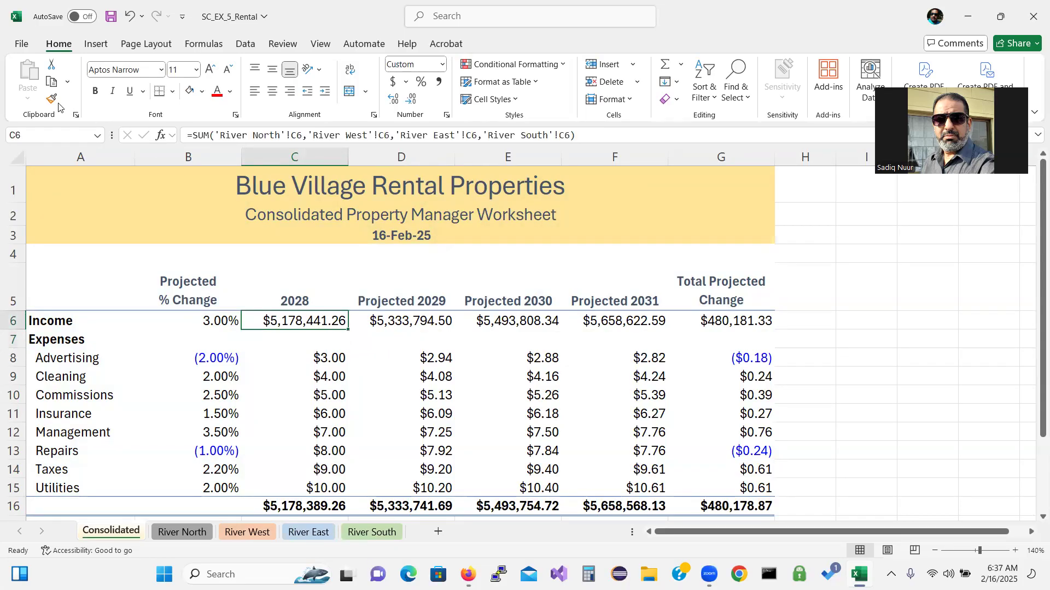
pyautogui.click(50, 82)
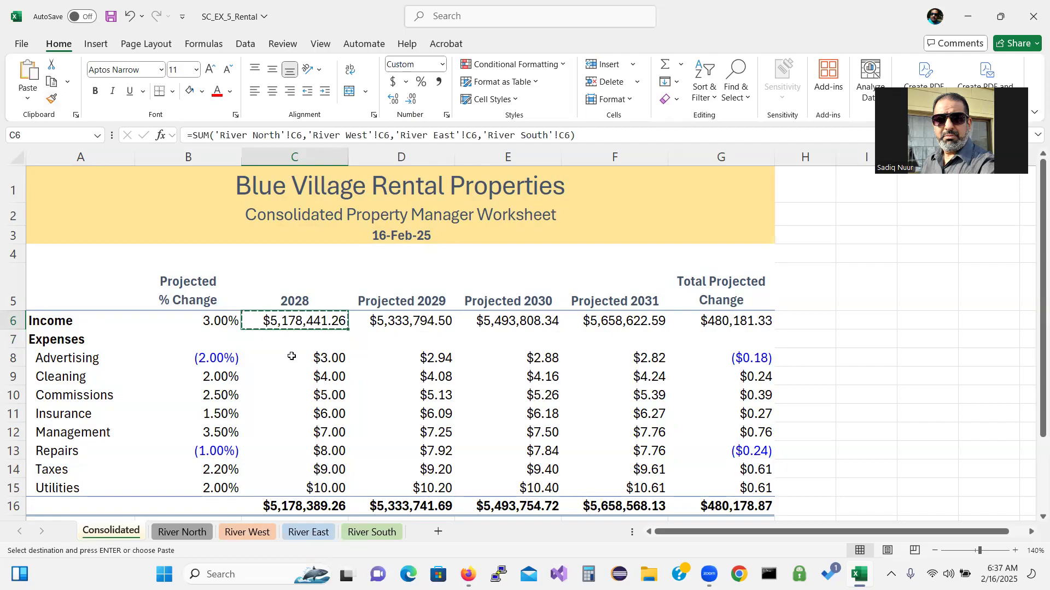
pyautogui.moveTo(298, 358); pyautogui.dragTo(311, 461)
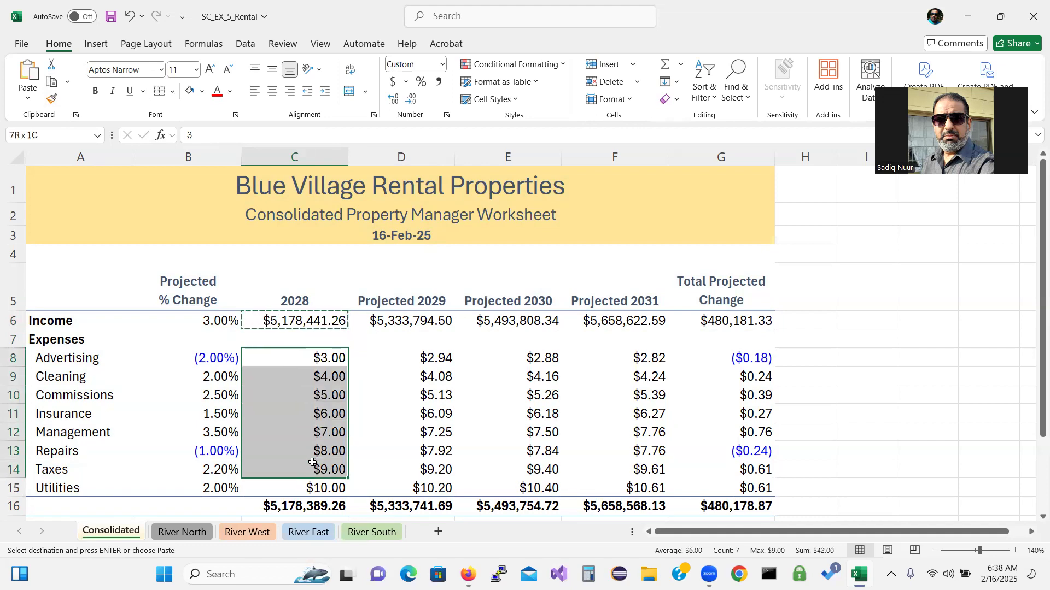
pyautogui.moveTo(313, 462); pyautogui.dragTo(315, 484)
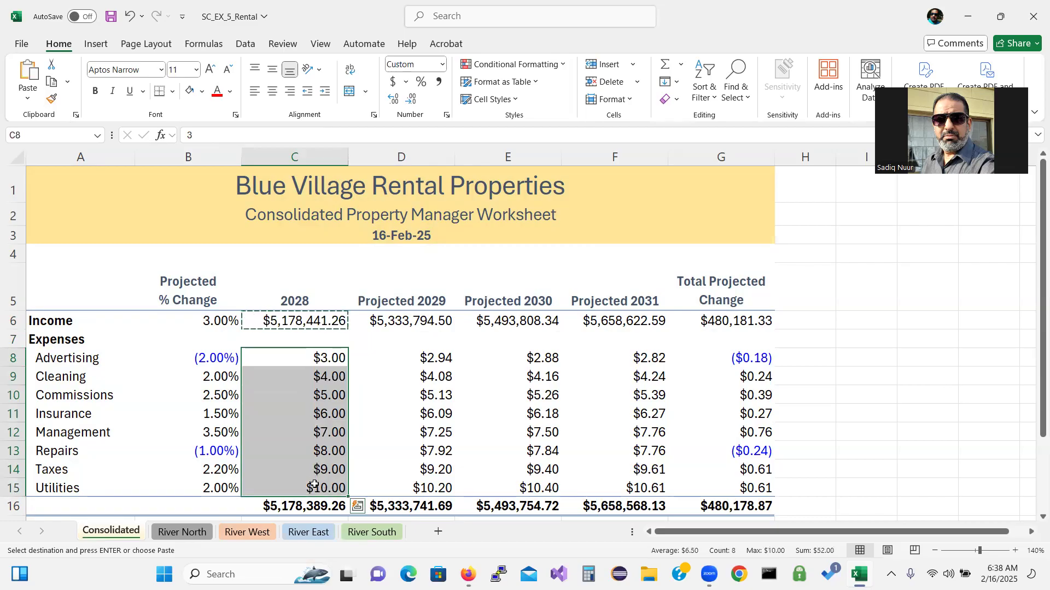
pyautogui.click(28, 100)
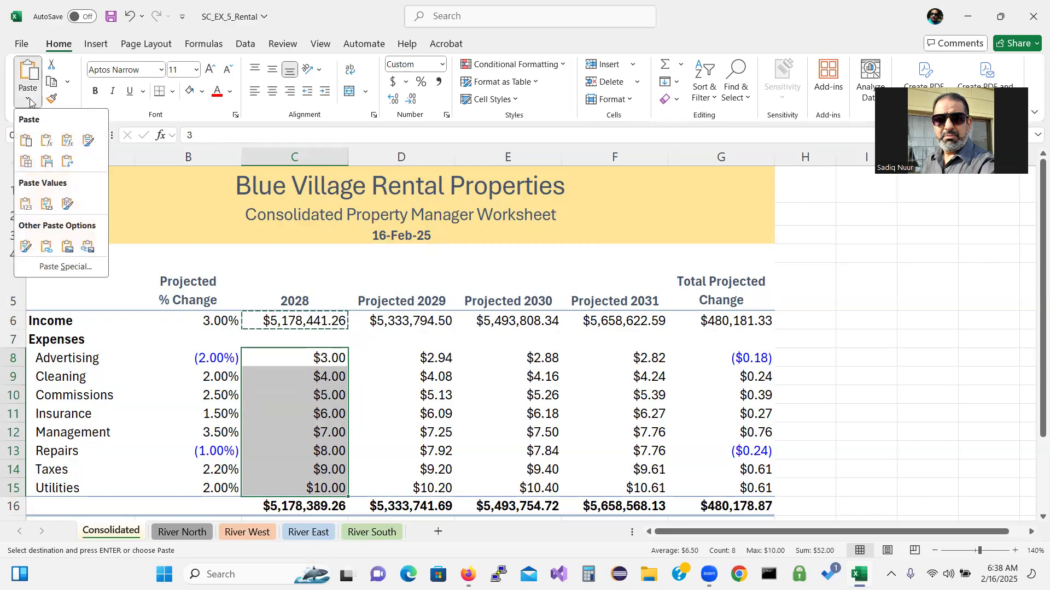
pyautogui.click(46, 142)
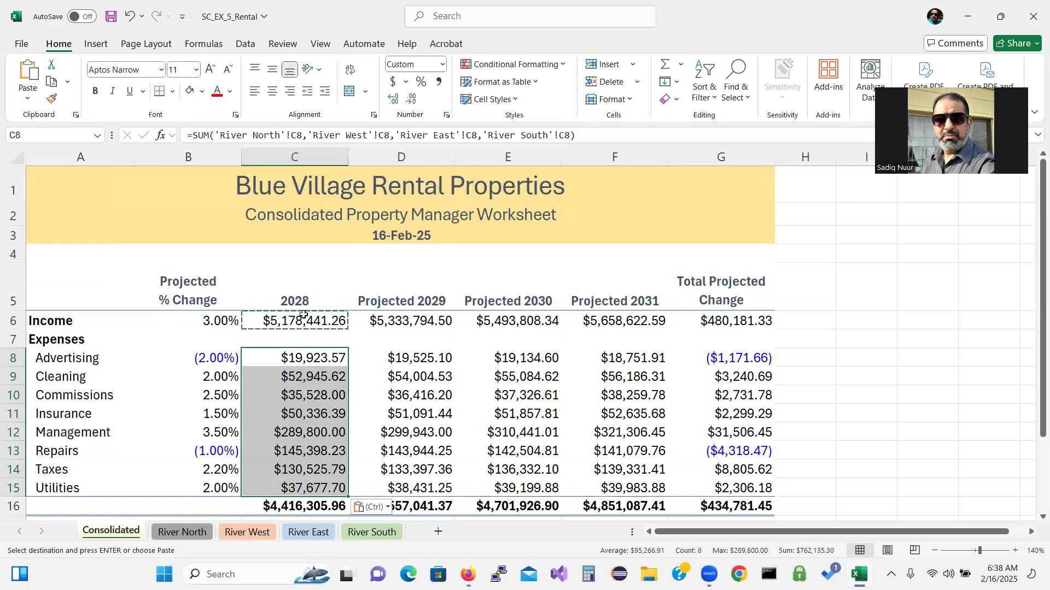
# Exit copy mode, review the four property sheets, then inspect the cross-sheet SUM in Consolidated C6
pyautogui.press('Escape')
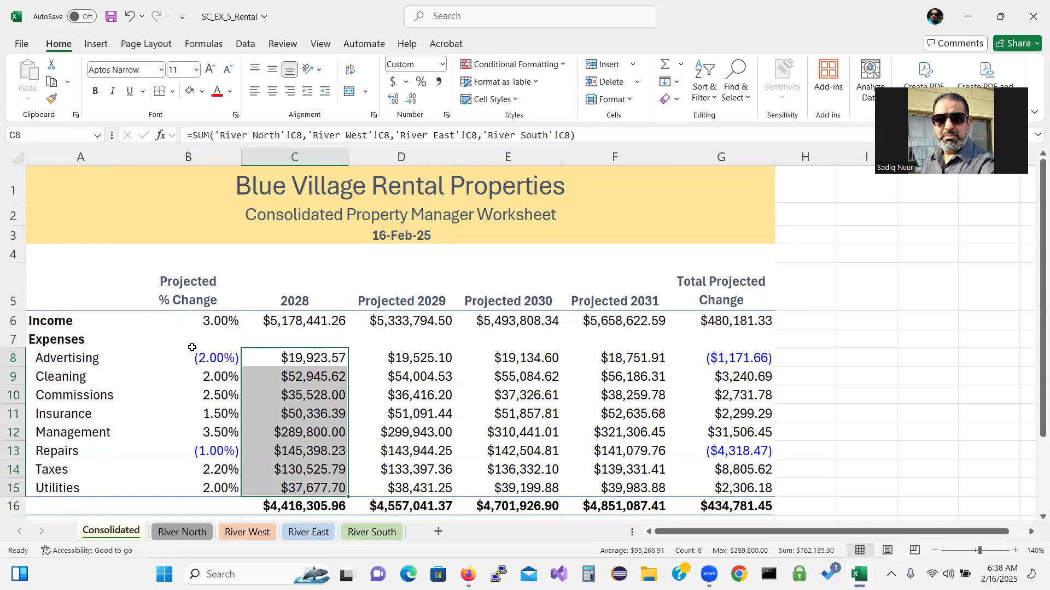
pyautogui.click(198, 533)
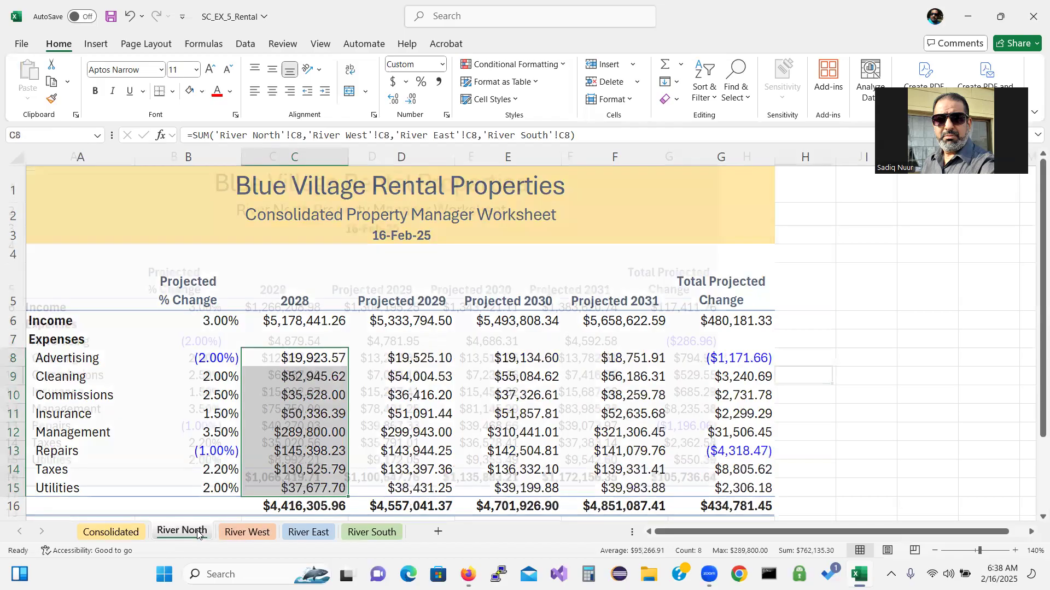
pyautogui.click(259, 538)
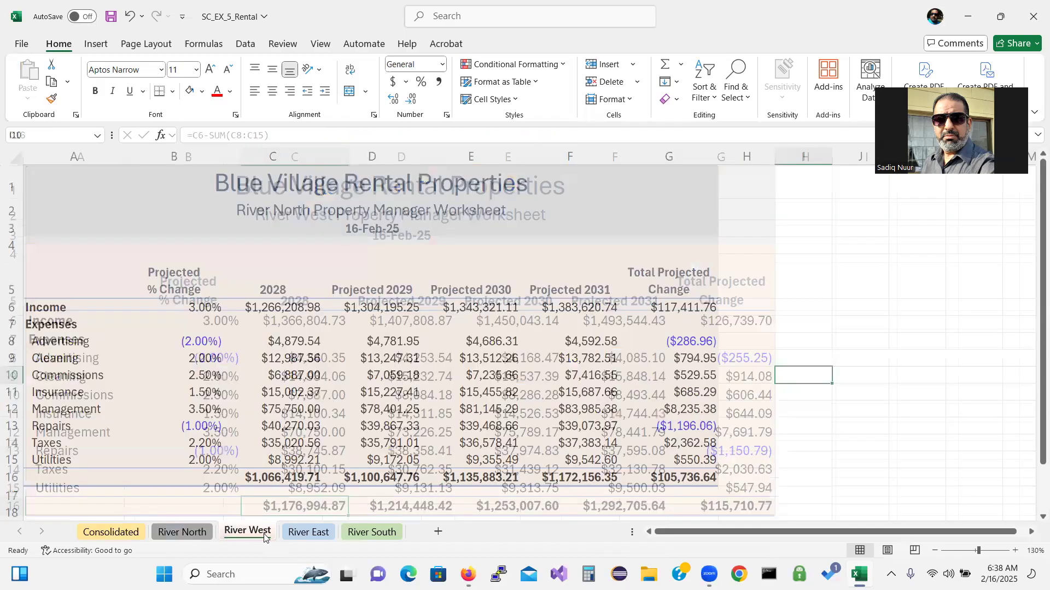
pyautogui.click(309, 534)
pyautogui.click(374, 532)
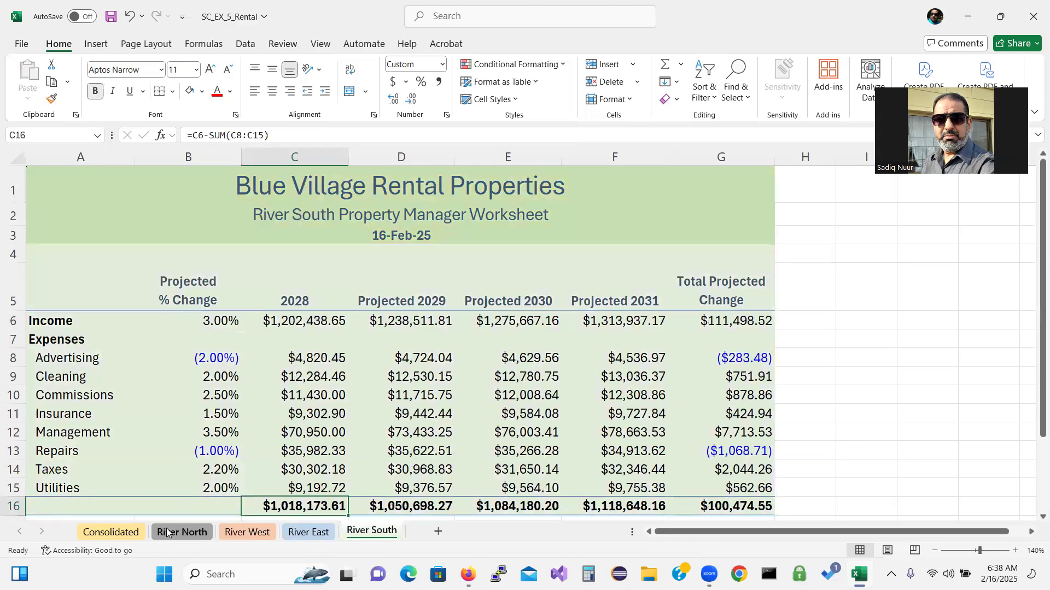
pyautogui.click(132, 533)
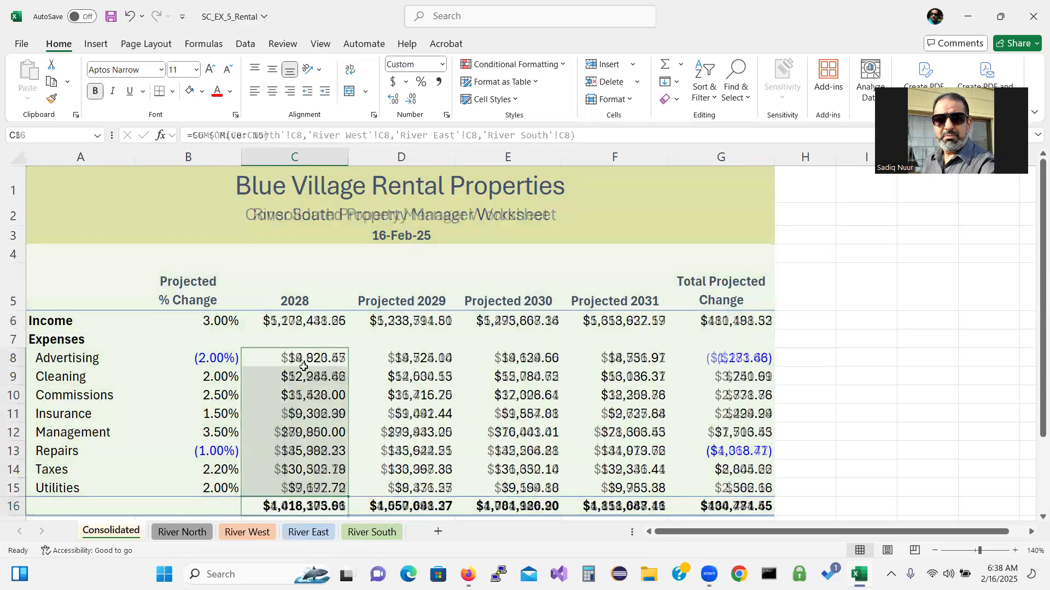
pyautogui.click(322, 322)
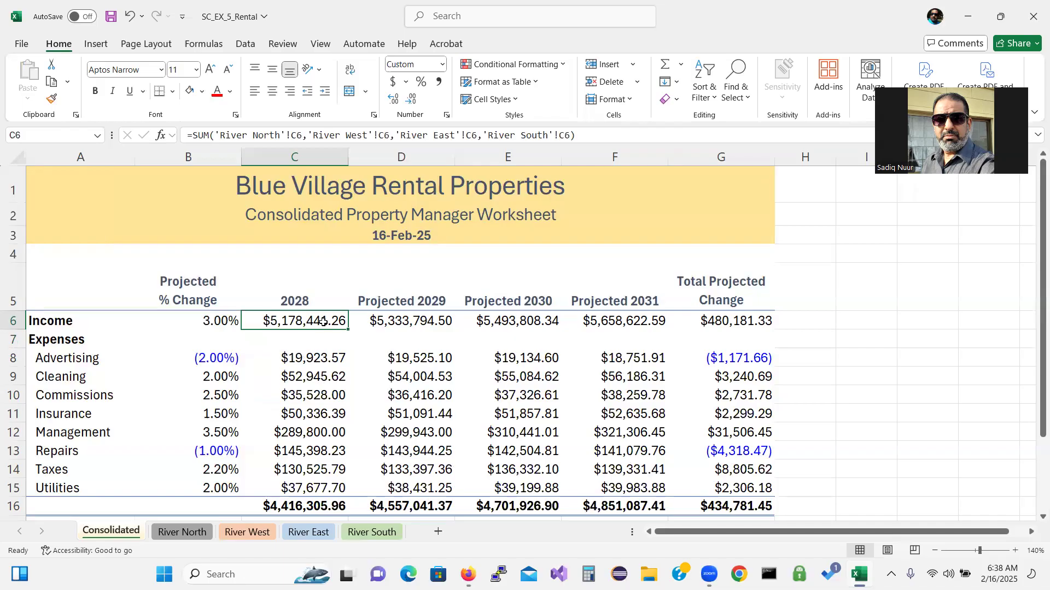
pyautogui.doubleClick(323, 321)
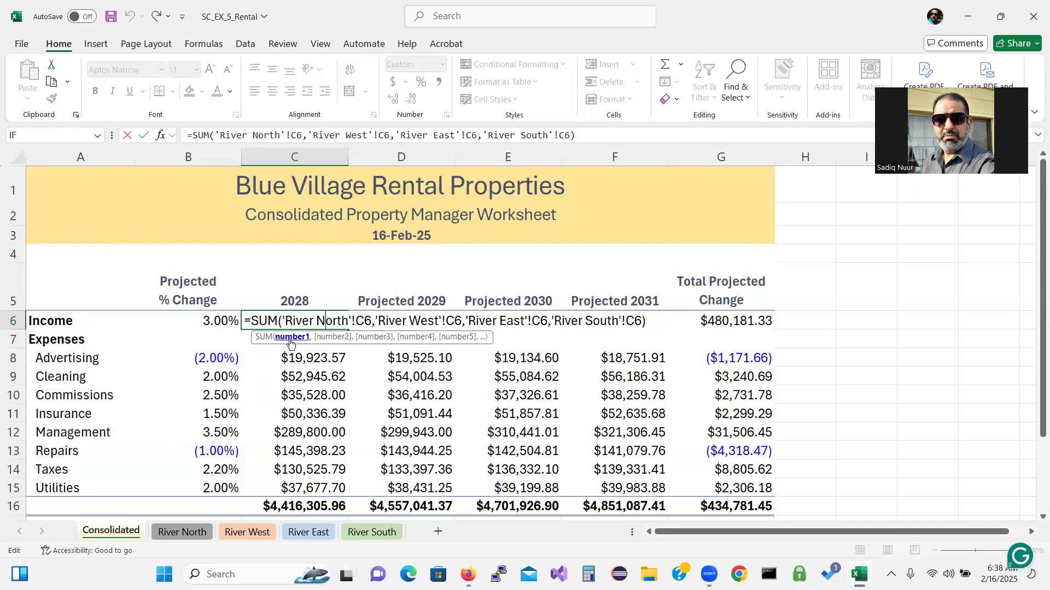
# Recheck the River North, West and East sheets and return to Consolidated
pyautogui.click(196, 533)
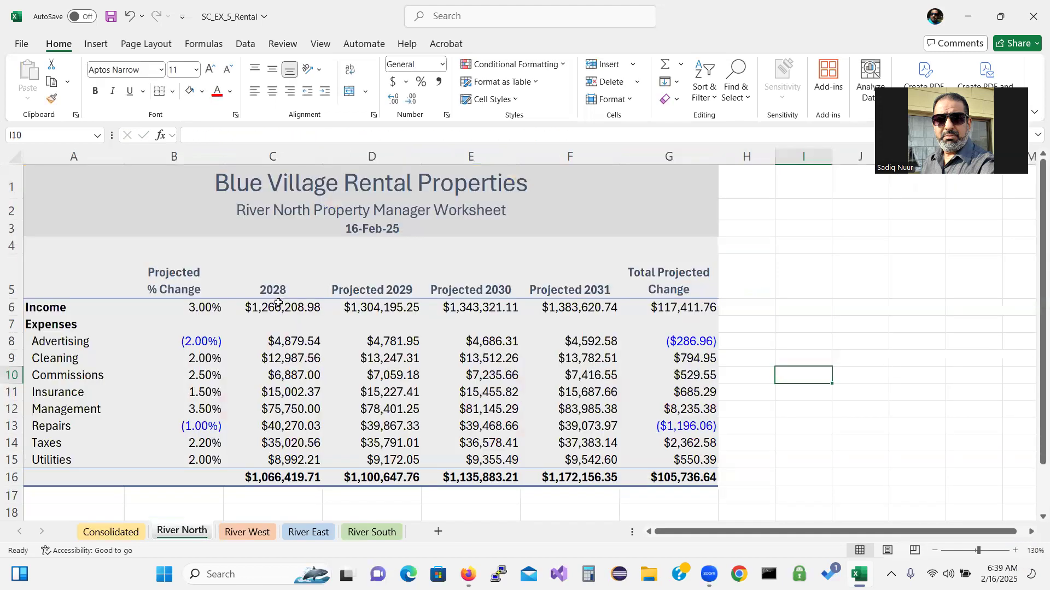
pyautogui.click(234, 533)
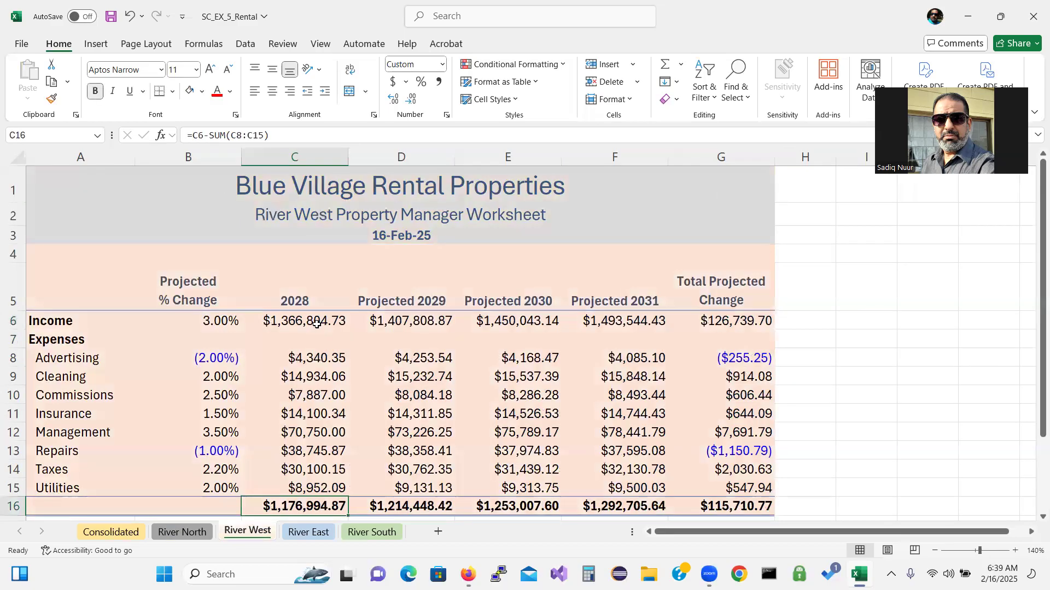
pyautogui.click(313, 538)
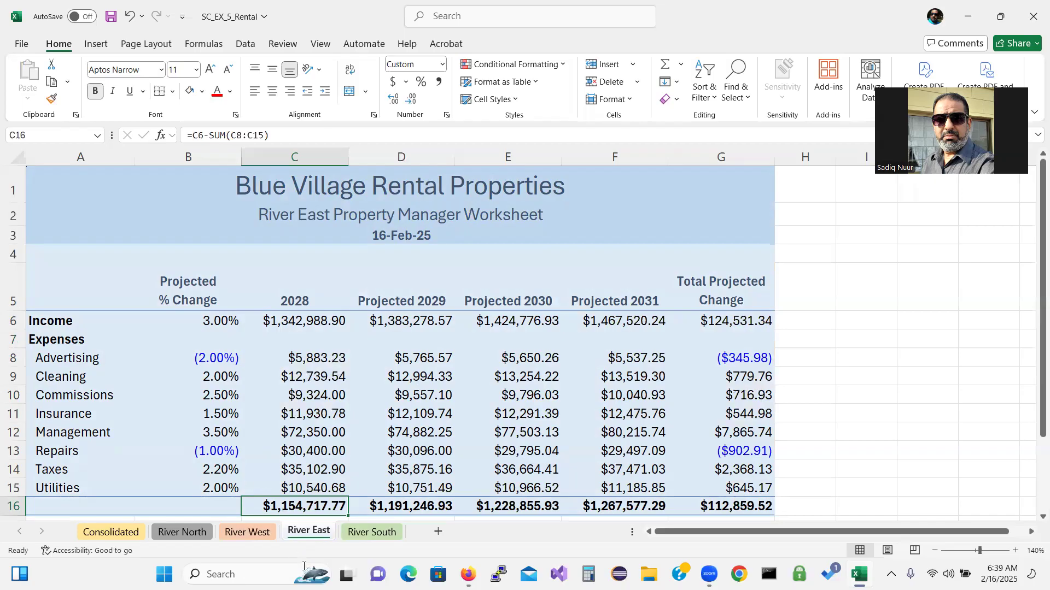
pyautogui.click(112, 533)
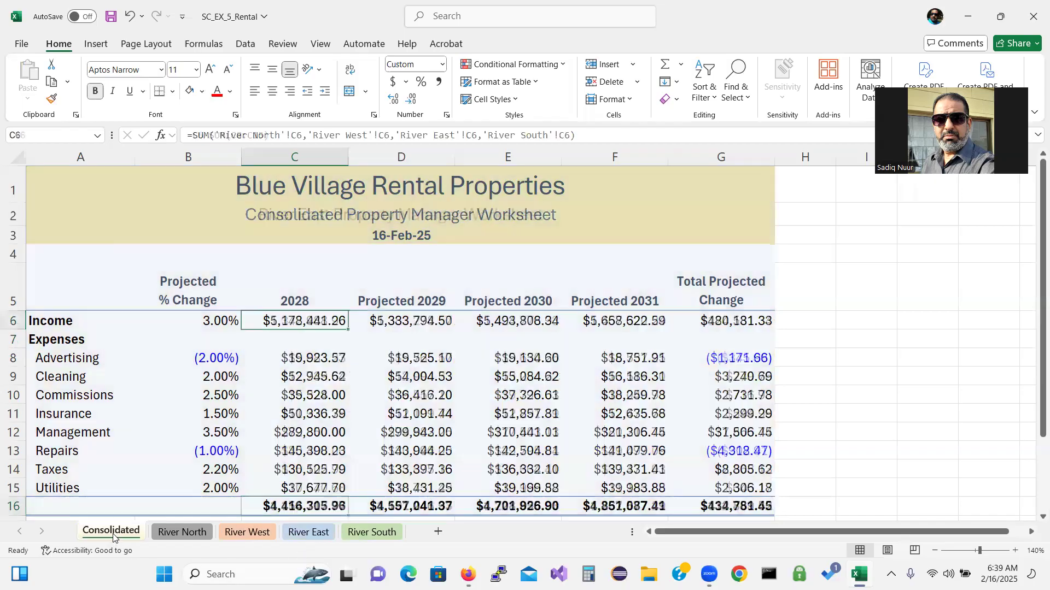
pyautogui.click(308, 335)
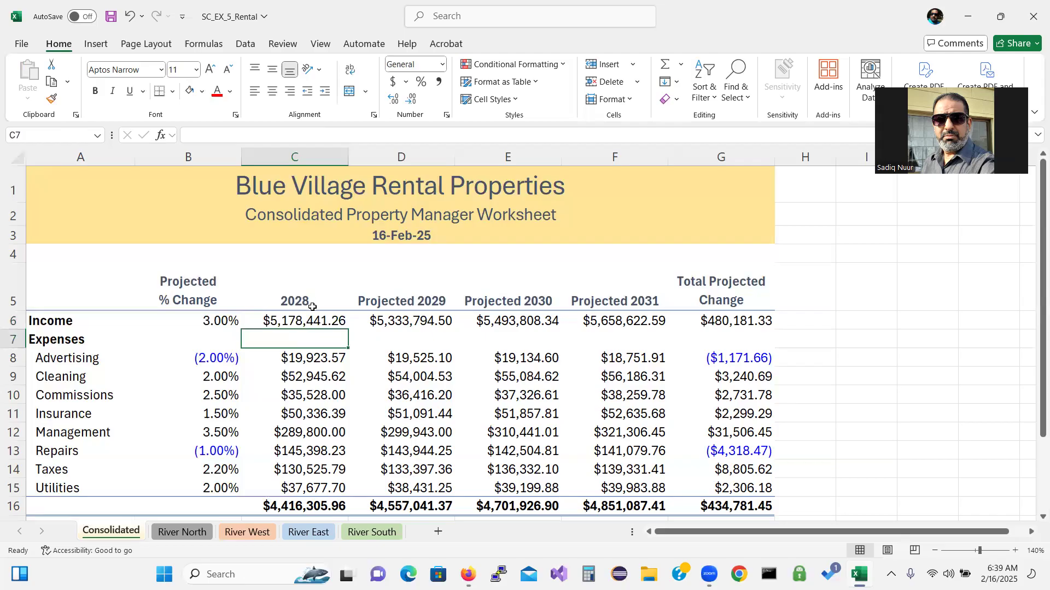
# Select expense names A8:A15 together with Projected 2029 values D8:D15 as chart data
pyautogui.click(278, 323)
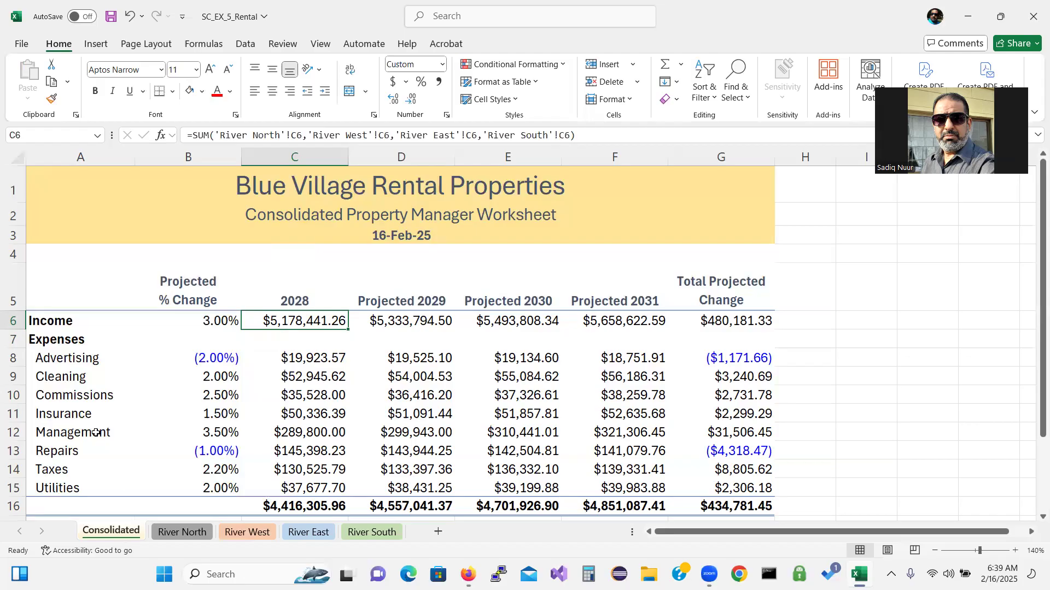
pyautogui.click(73, 360)
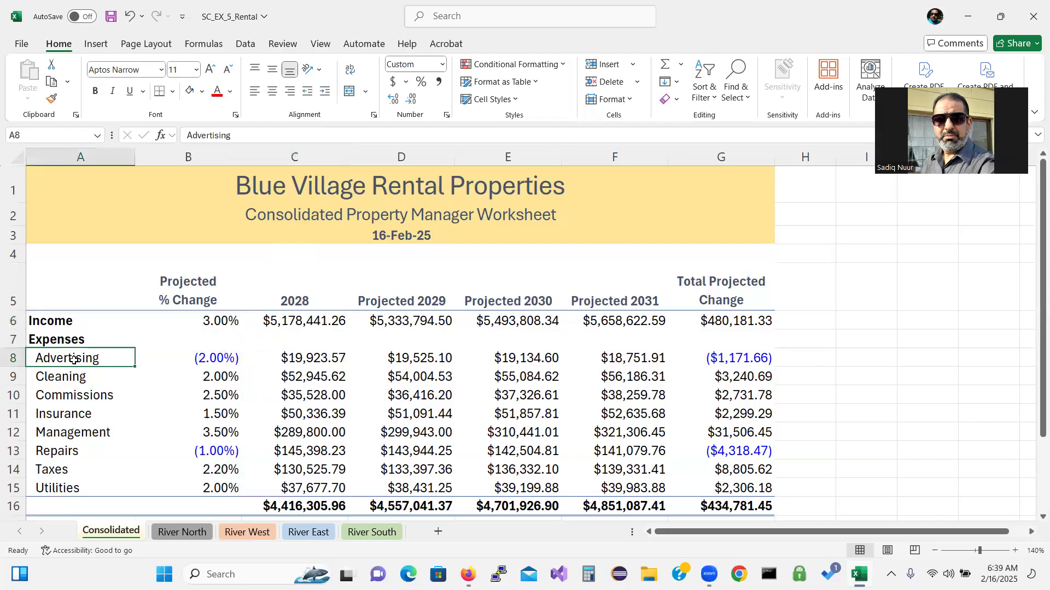
pyautogui.moveTo(62, 465); pyautogui.dragTo(60, 485)
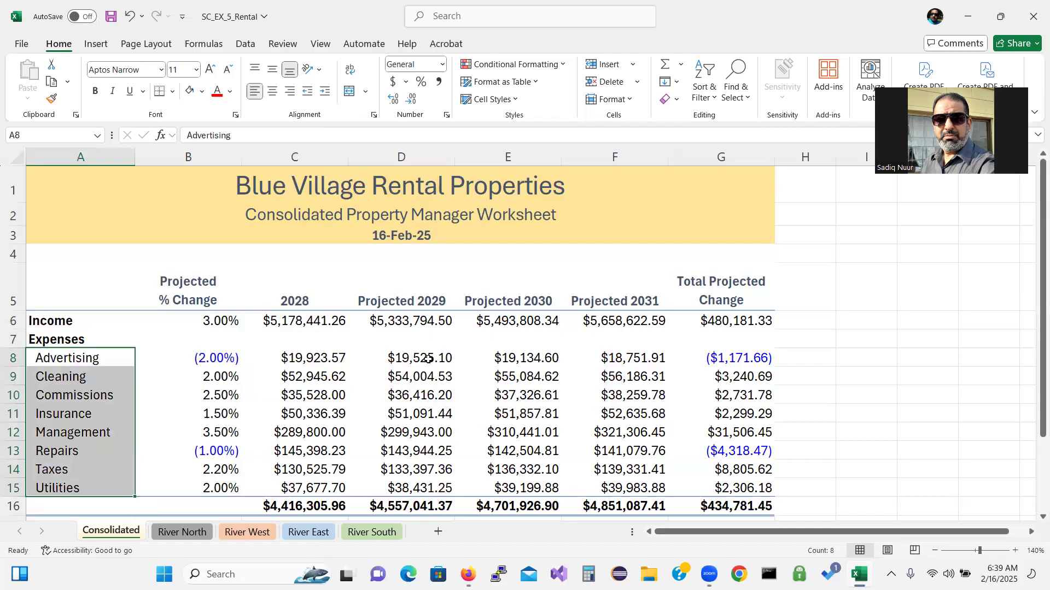
pyautogui.moveTo(428, 359); pyautogui.dragTo(423, 486)
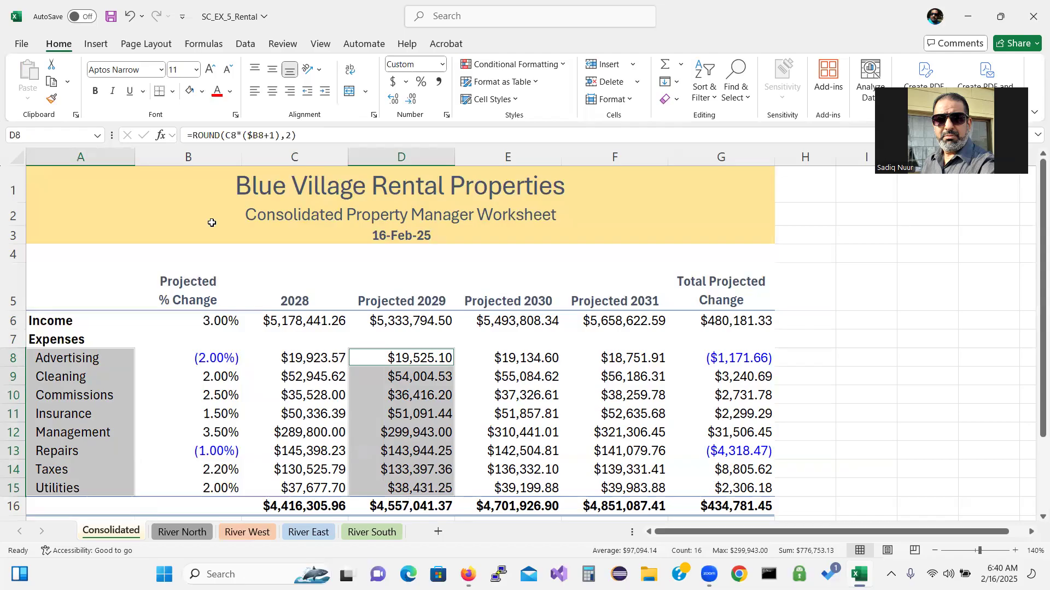
pyautogui.click(98, 44)
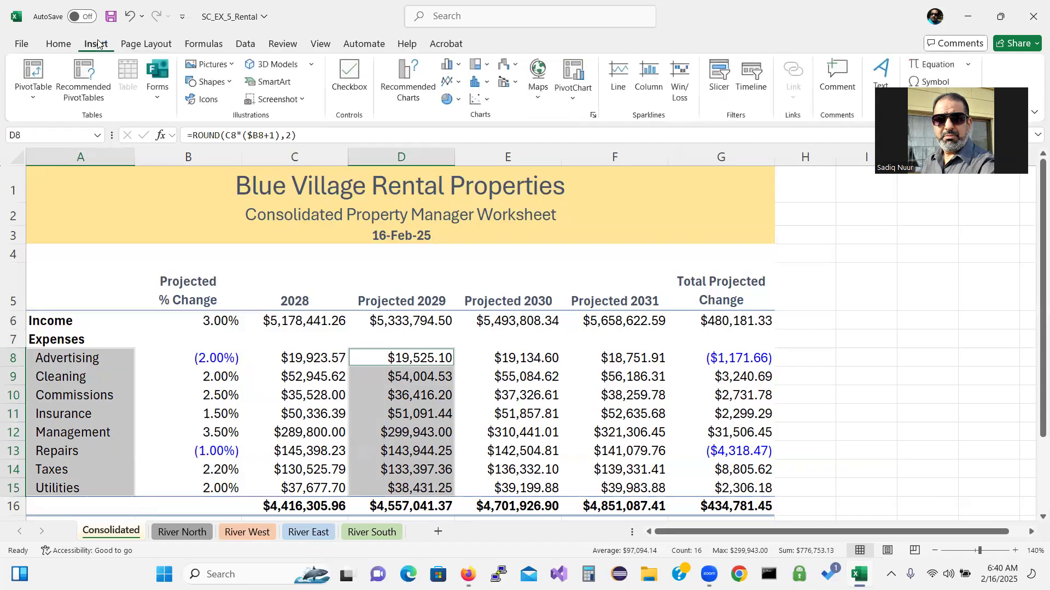
# Insert a 3-D Pie of the 2029 expenses and retitle it 'Projected 2029 Consolidated Expenses'
pyautogui.click(458, 99)
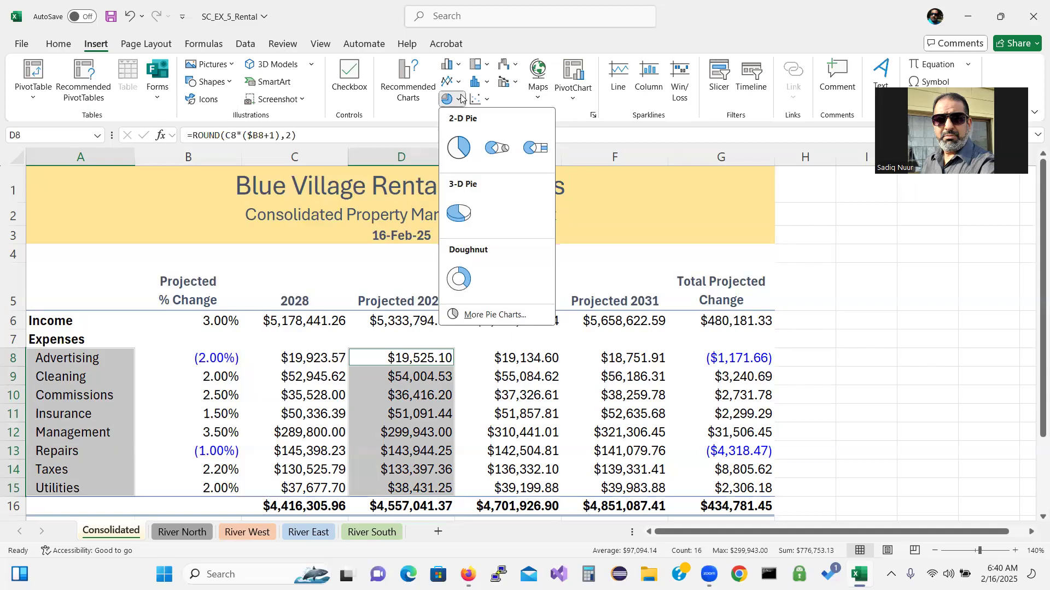
pyautogui.click(459, 213)
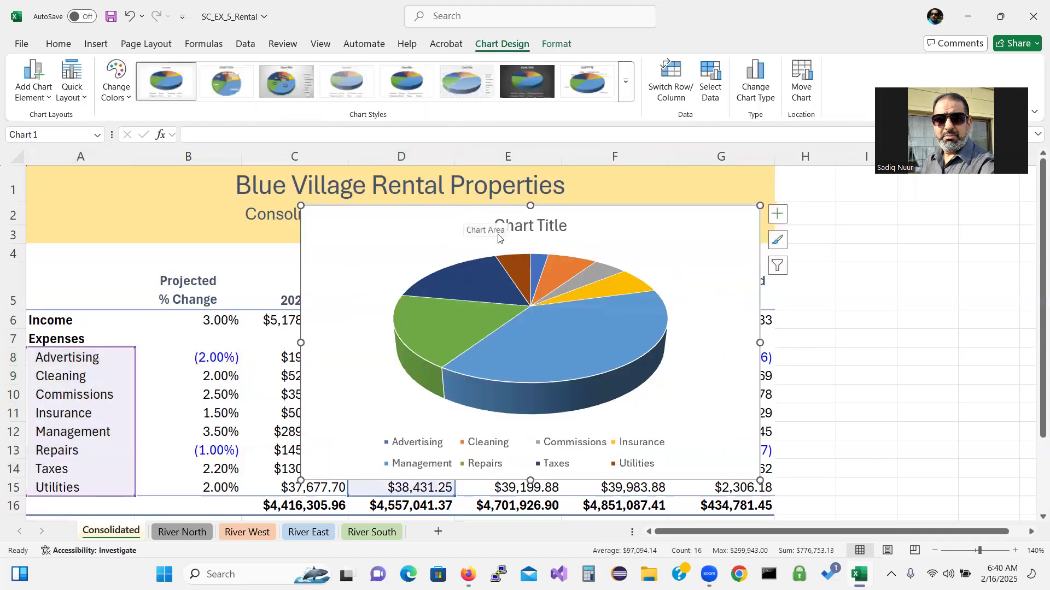
pyautogui.click(529, 228)
pyautogui.moveTo(495, 224); pyautogui.dragTo(561, 229)
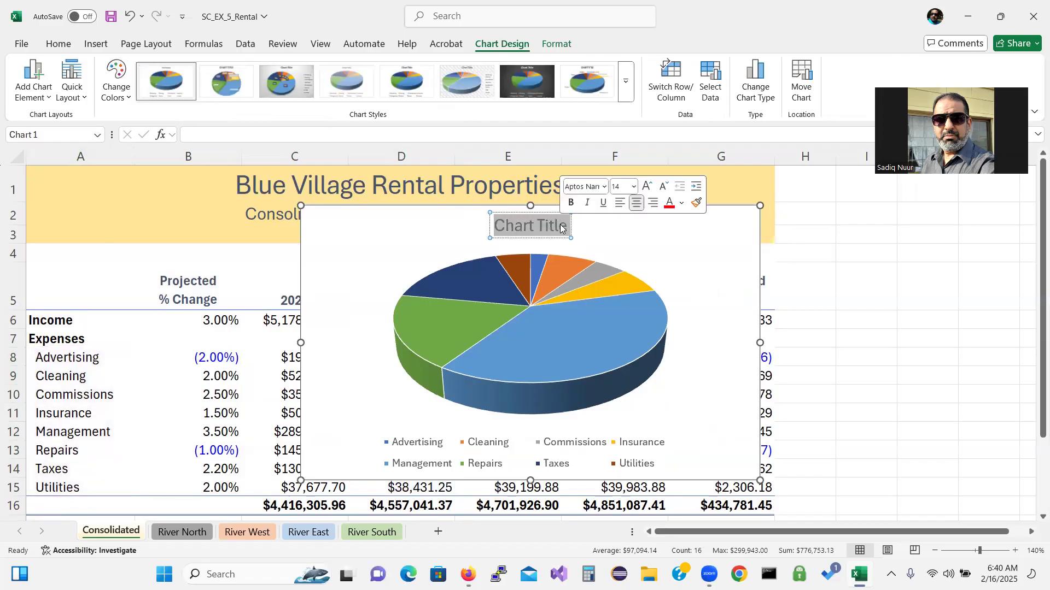
pyautogui.write('Proj')
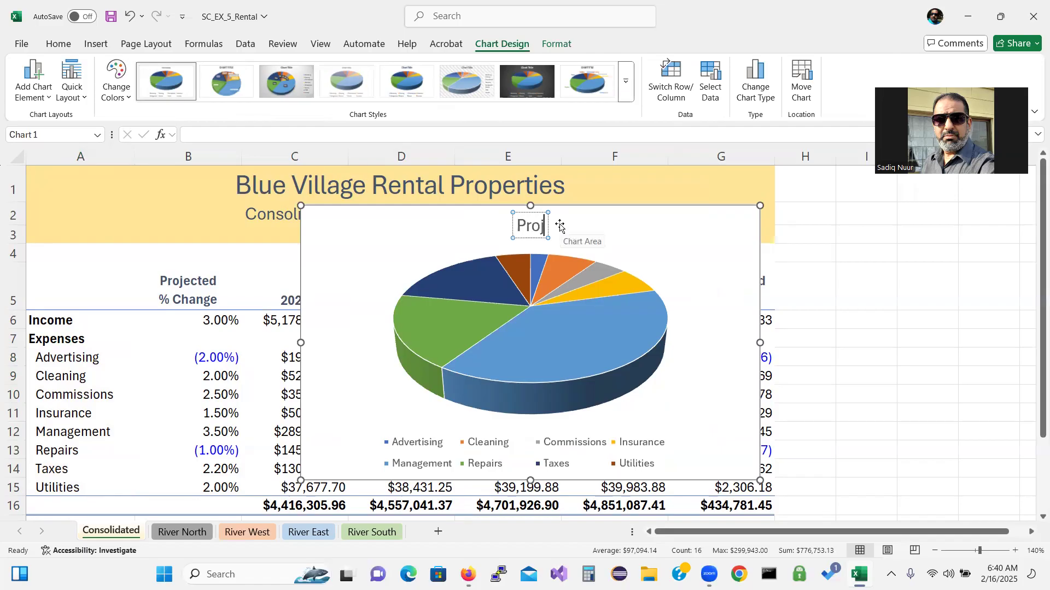
pyautogui.write('ected')
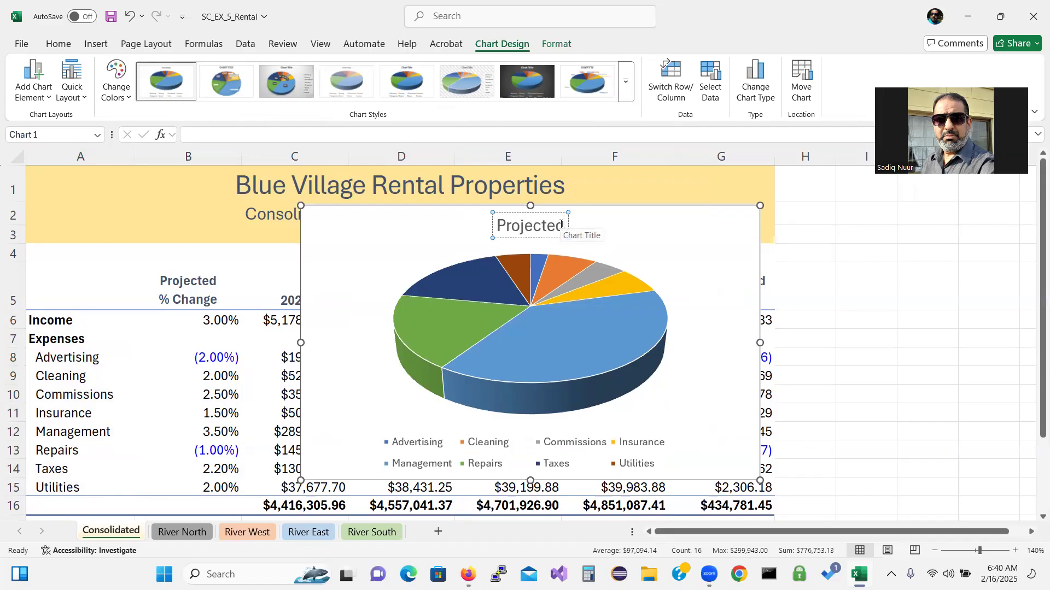
pyautogui.write(' 2029')
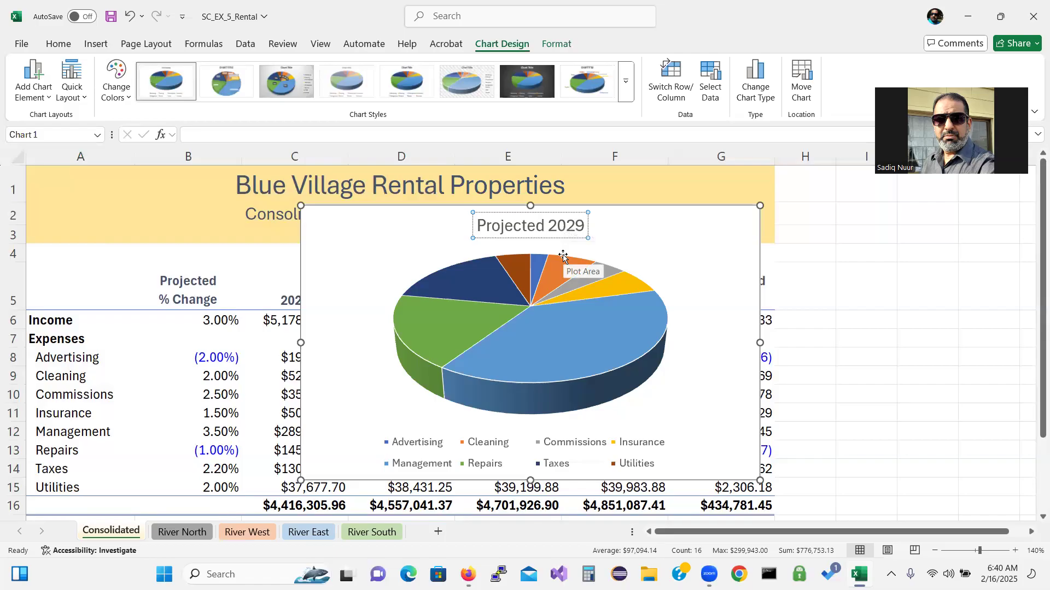
pyautogui.write(' Consolidated')
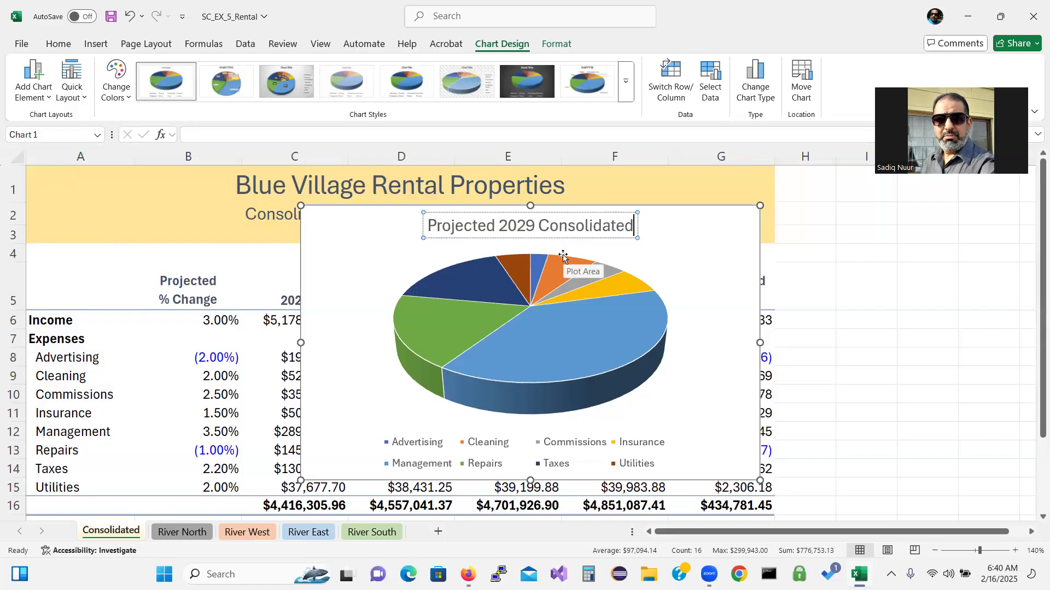
pyautogui.write(' Expense')
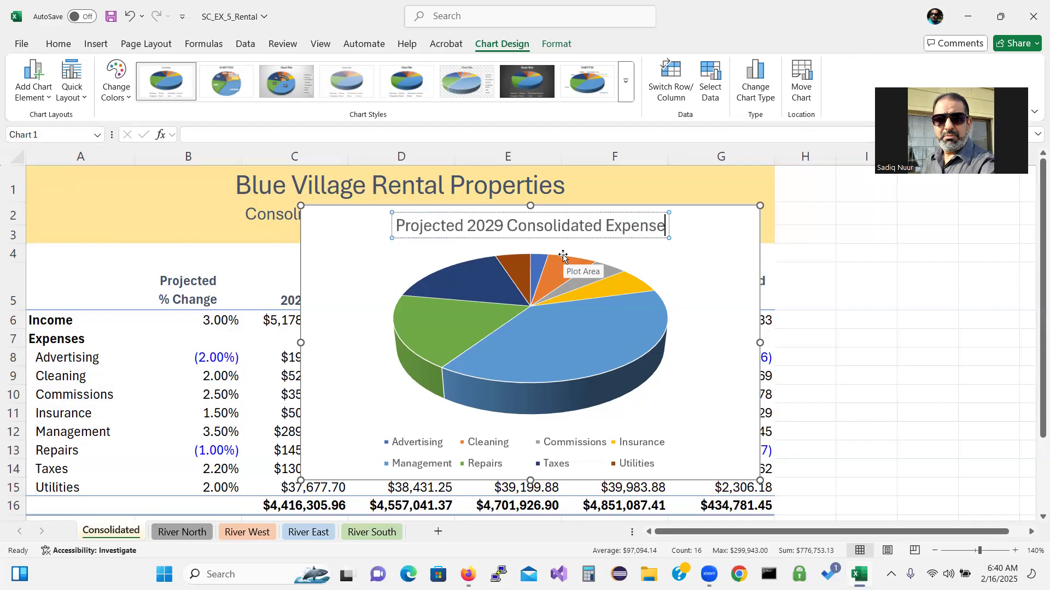
pyautogui.write('s')
pyautogui.click(703, 263)
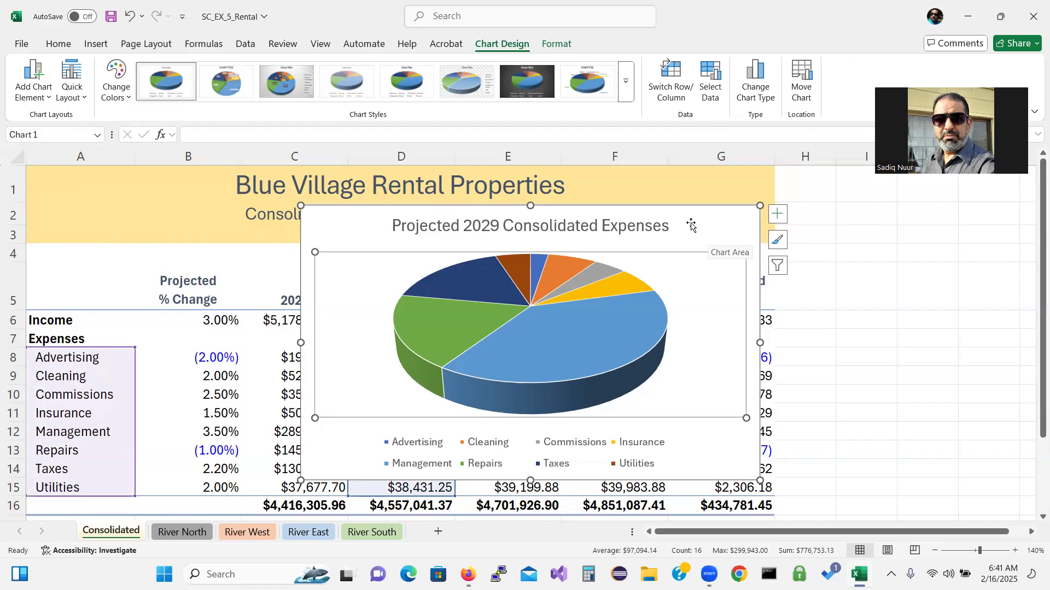
# Apply chart Style 4 to the 3-D pie chart
pyautogui.press('ctrl')
pyautogui.press('ctrl')
pyautogui.press('ctrl')
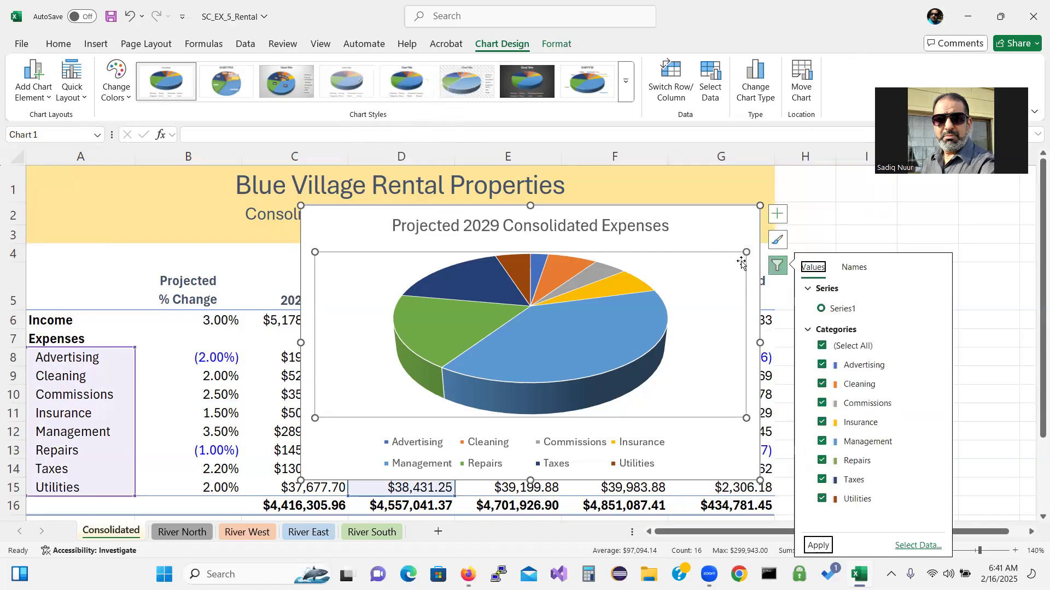
pyautogui.click(777, 240)
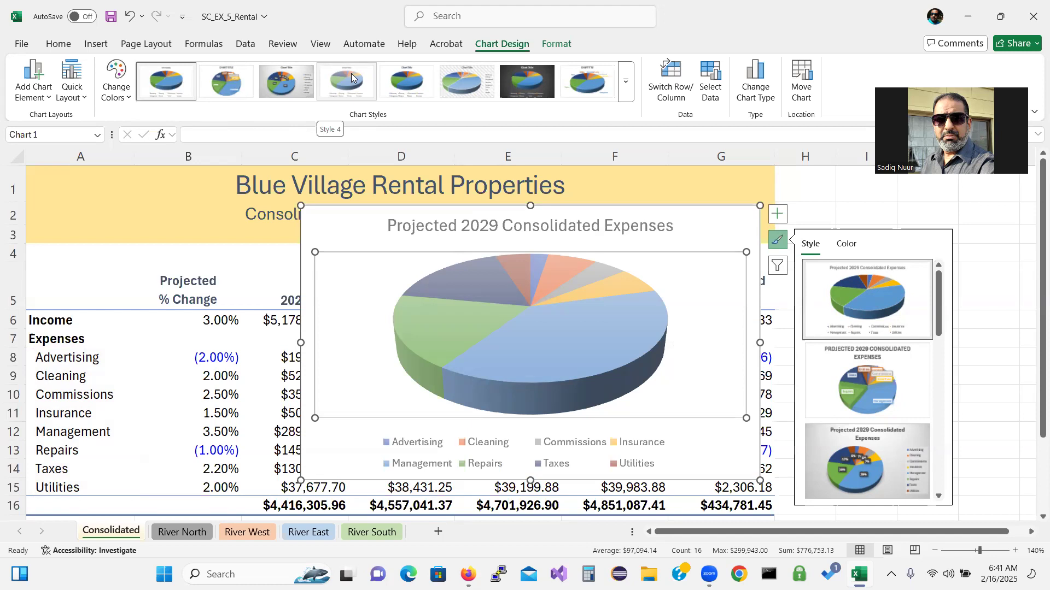
pyautogui.click(351, 73)
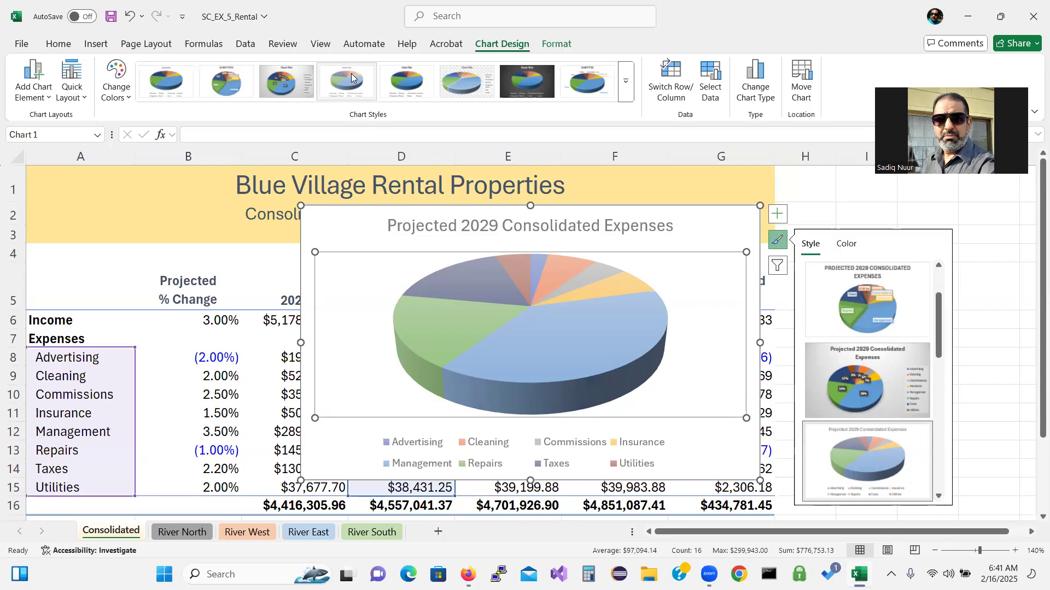
pyautogui.click(351, 73)
# Move the pie chart below the data table, spanning rows 17 to 32
pyautogui.moveTo(372, 209); pyautogui.dragTo(313, 458)
pyautogui.moveTo(1036, 331); pyautogui.dragTo(1033, 486)
pyautogui.moveTo(1033, 374); pyautogui.dragTo(1033, 484)
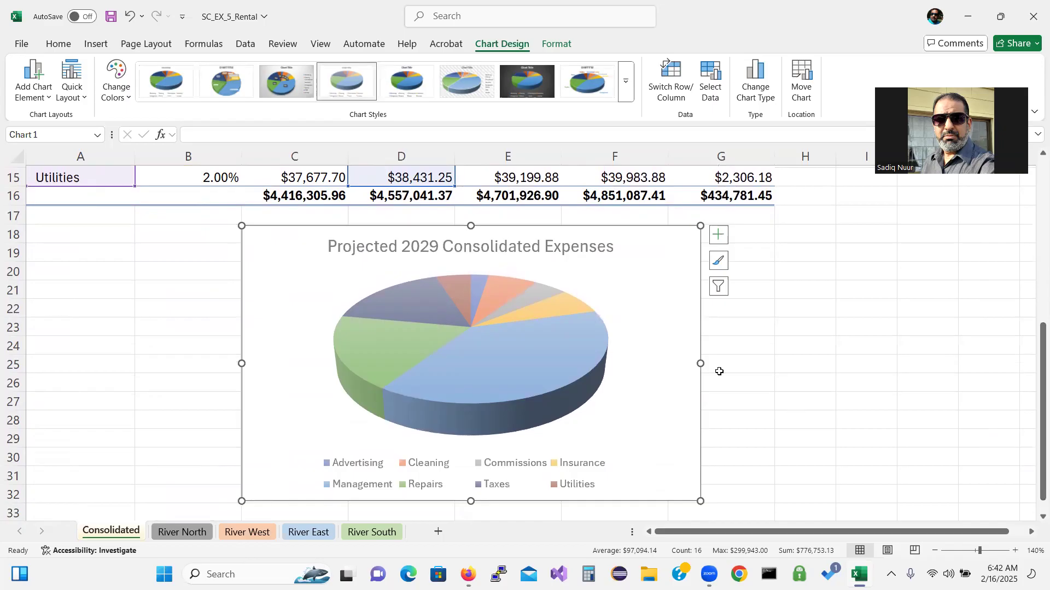
# Resize the pie chart with its side and bottom handles to sit across columns B–F under the table
pyautogui.moveTo(698, 363); pyautogui.dragTo(617, 345)
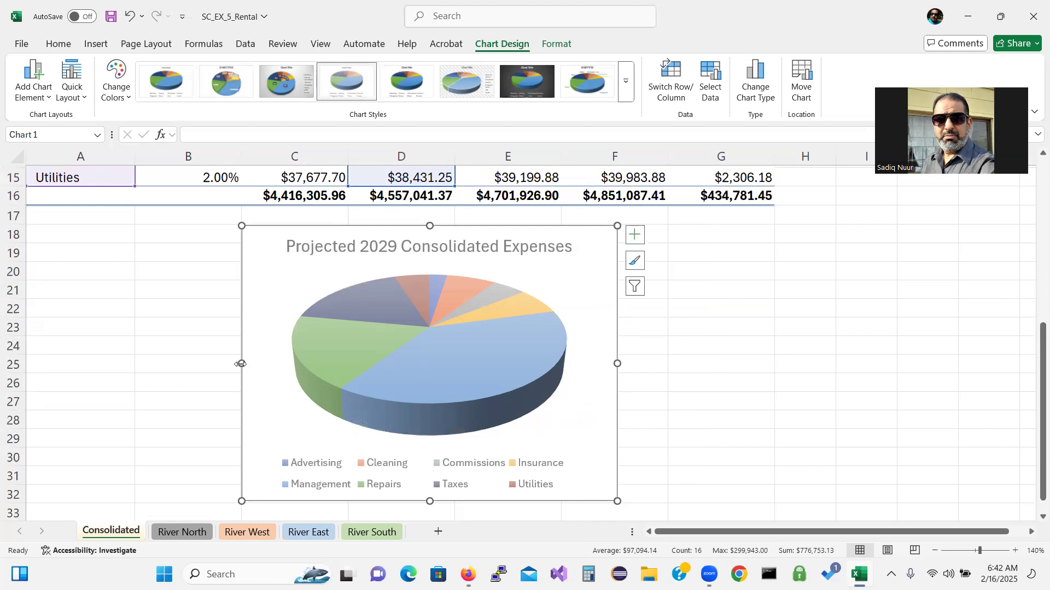
pyautogui.moveTo(239, 364); pyautogui.dragTo(136, 355)
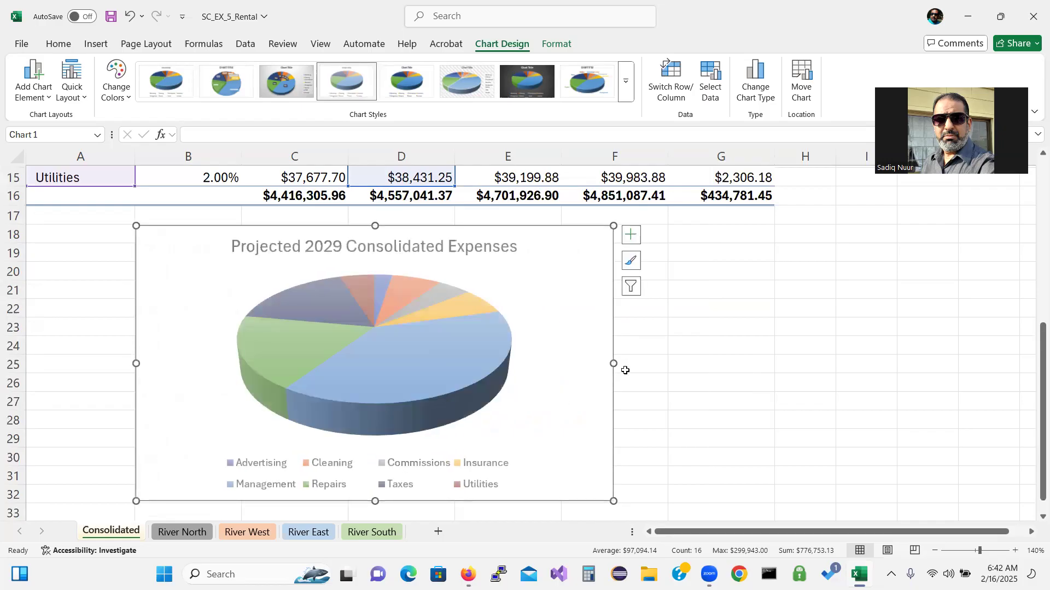
pyautogui.moveTo(613, 364); pyautogui.dragTo(668, 363)
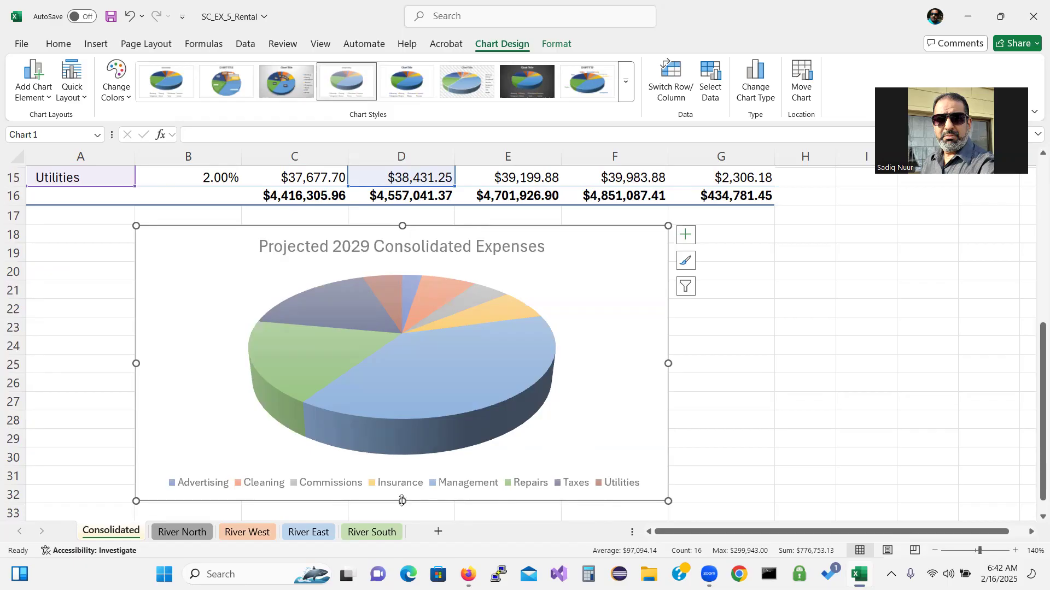
pyautogui.moveTo(402, 499)
pyautogui.mouseDown()
pyautogui.moveTo(399, 479)
pyautogui.moveTo(402, 502)
pyautogui.mouseUp()
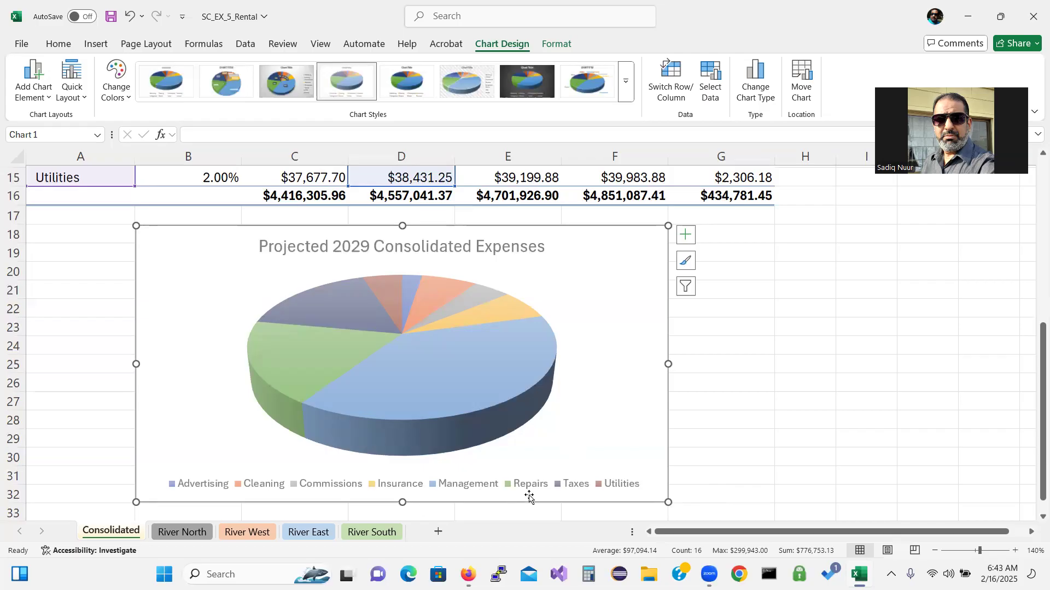
# Open the series options in Format Data Point for the green Repairs slice
pyautogui.click(291, 361)
pyautogui.click(291, 361)
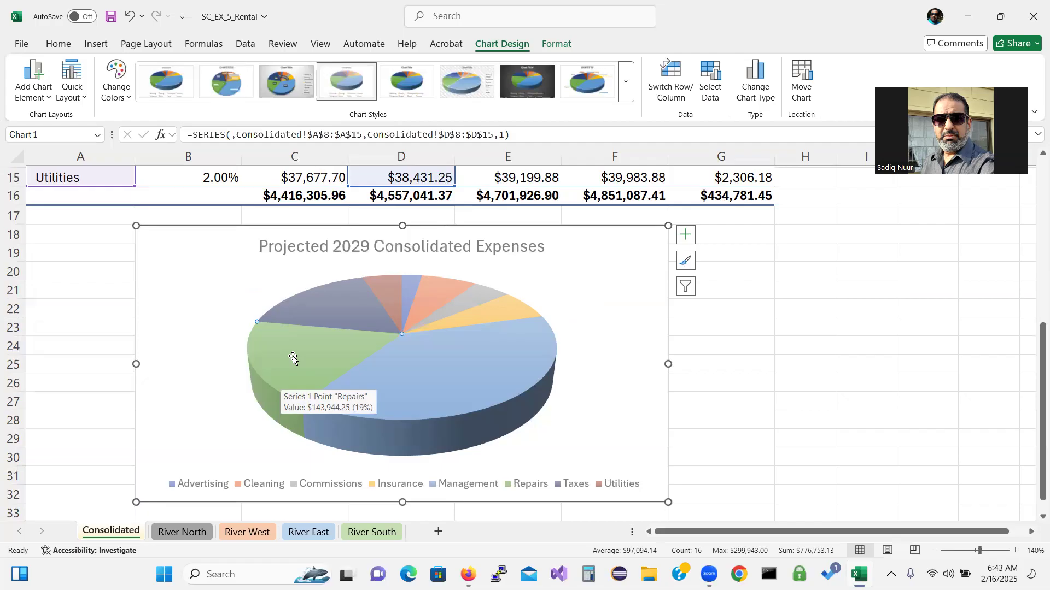
pyautogui.rightClick(293, 357)
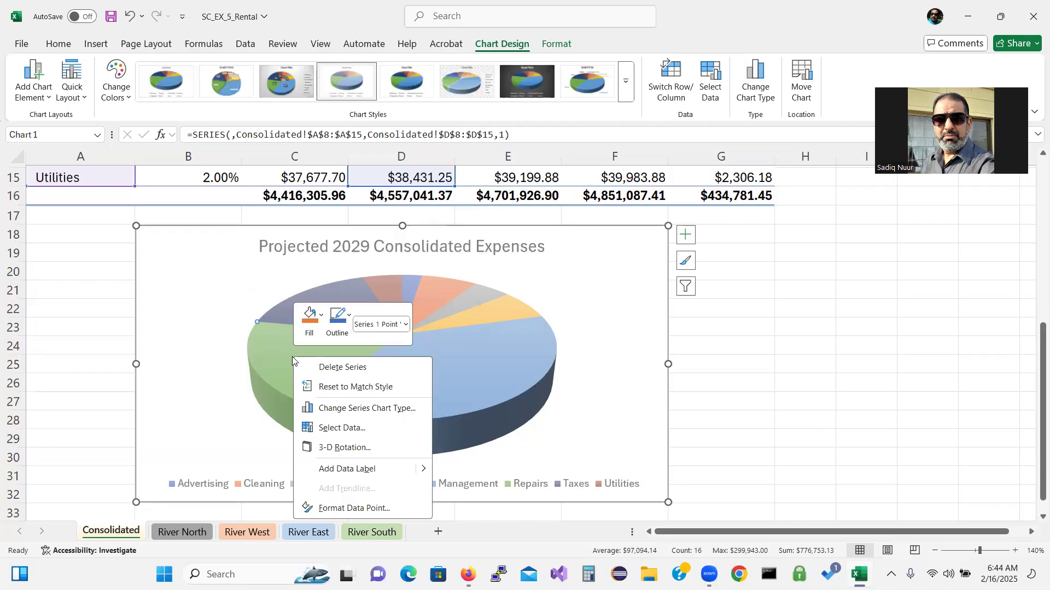
pyautogui.click(335, 509)
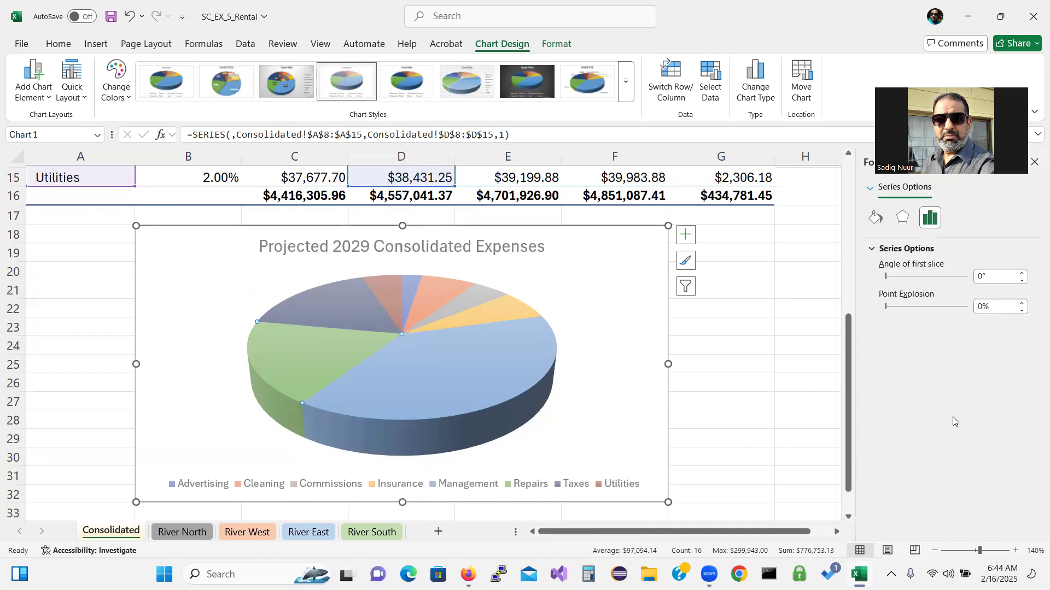
pyautogui.click(935, 221)
# Raise the Repairs slice's Point Explosion to 20% and close the pane
pyautogui.click(1021, 304)
pyautogui.click(1022, 303)
pyautogui.click(1022, 304)
pyautogui.click(1022, 303)
pyautogui.click(1022, 303)
pyautogui.click(1022, 303)
pyautogui.click(1022, 303)
pyautogui.click(1021, 303)
pyautogui.click(1022, 304)
pyautogui.click(1022, 304)
pyautogui.click(1022, 303)
pyautogui.click(1022, 303)
pyautogui.click(1022, 304)
pyautogui.click(1022, 304)
pyautogui.click(1022, 304)
pyautogui.click(1021, 304)
pyautogui.click(1022, 304)
pyautogui.click(1022, 303)
pyautogui.click(1022, 303)
pyautogui.click(1022, 304)
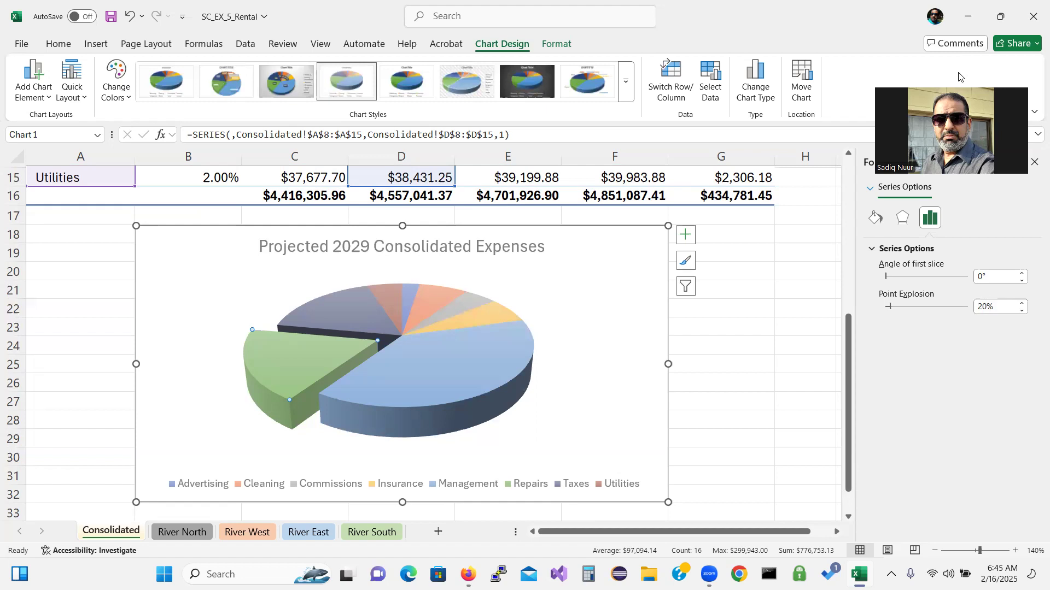
pyautogui.click(1033, 163)
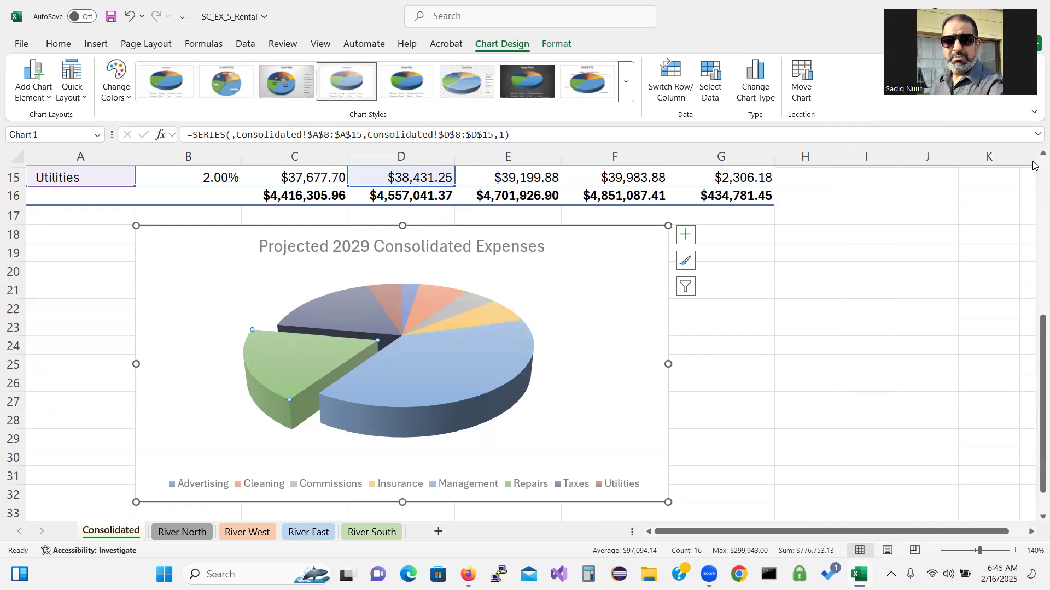
# Set the chart area's 3-D X Rotation to 280° so Repairs faces front
pyautogui.rightClick(587, 298)
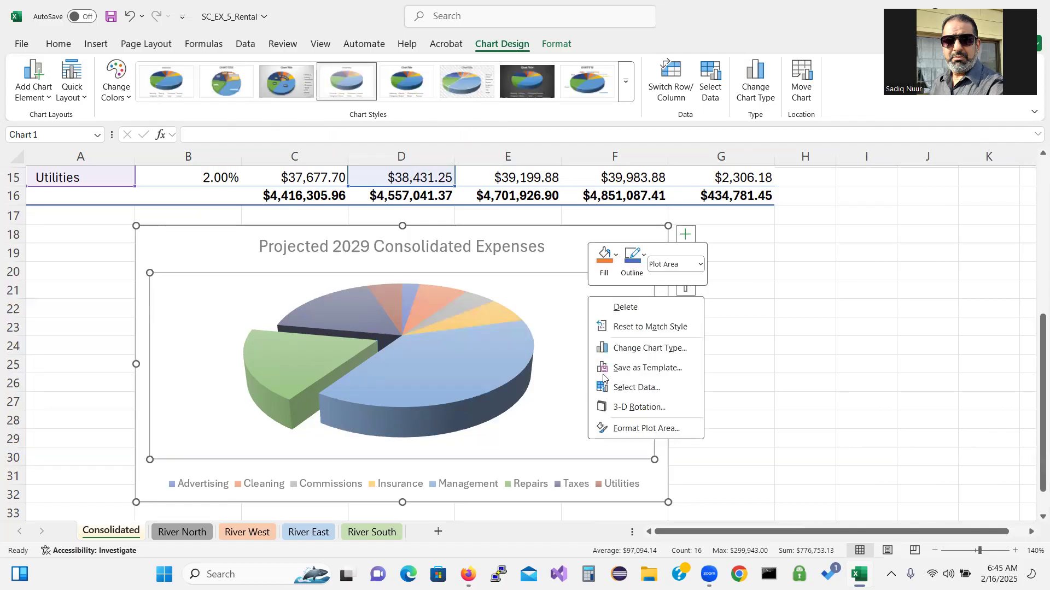
pyautogui.click(633, 430)
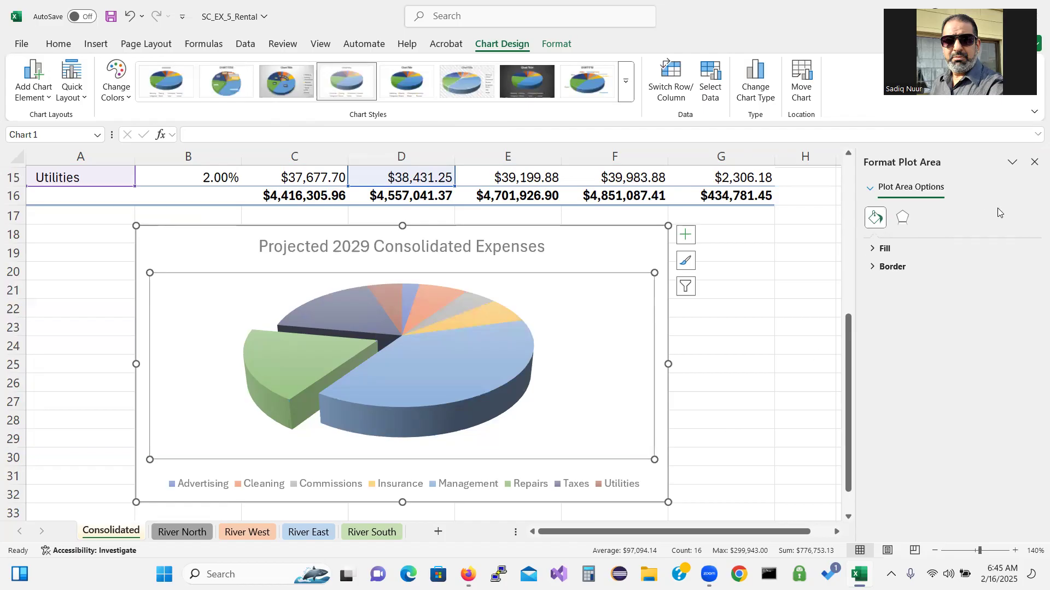
pyautogui.click(1033, 163)
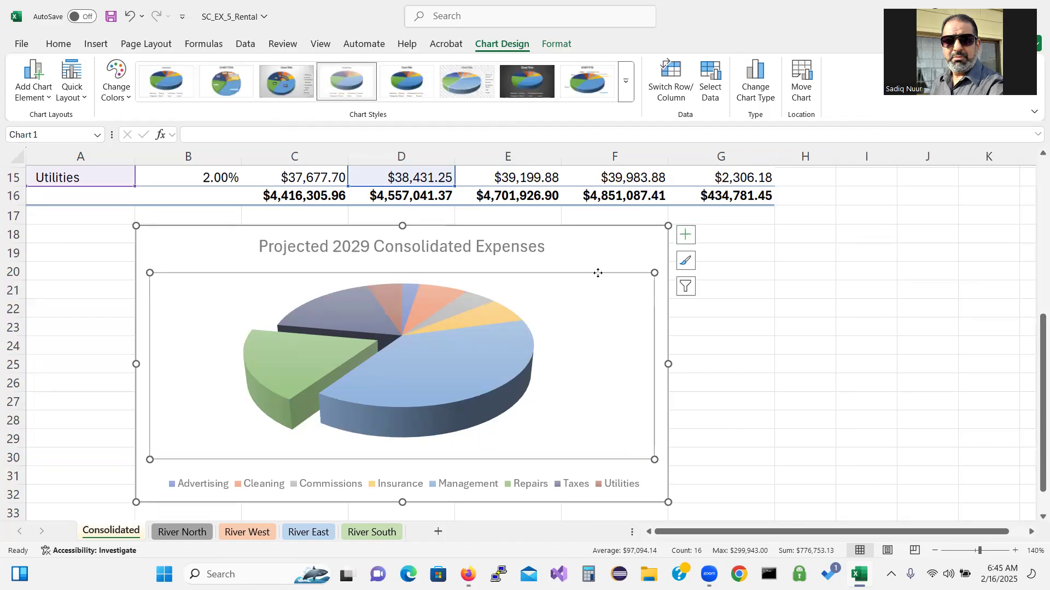
pyautogui.rightClick(599, 251)
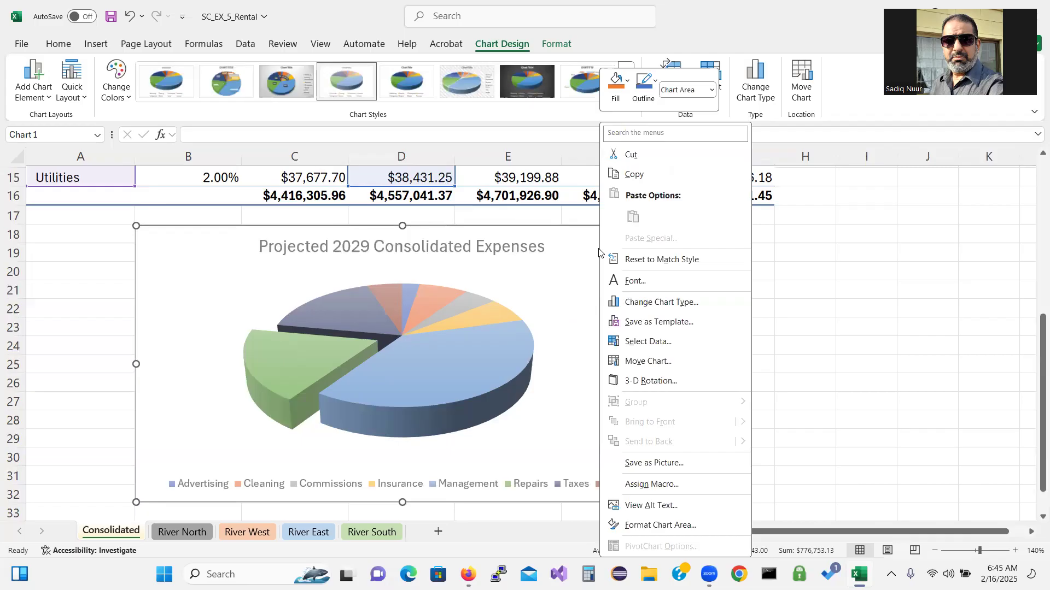
pyautogui.click(657, 525)
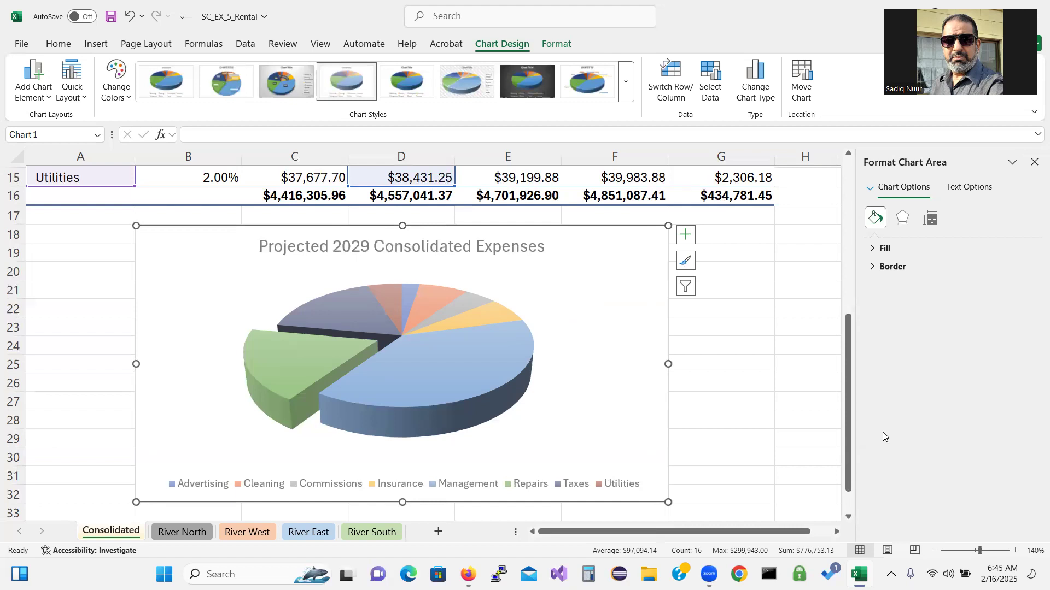
pyautogui.click(904, 217)
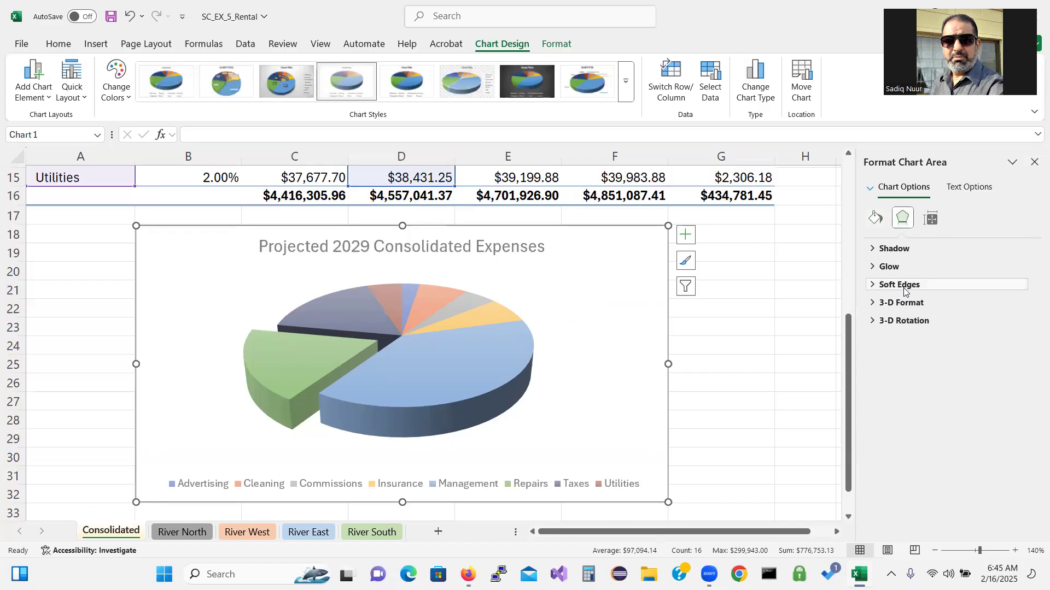
pyautogui.click(871, 323)
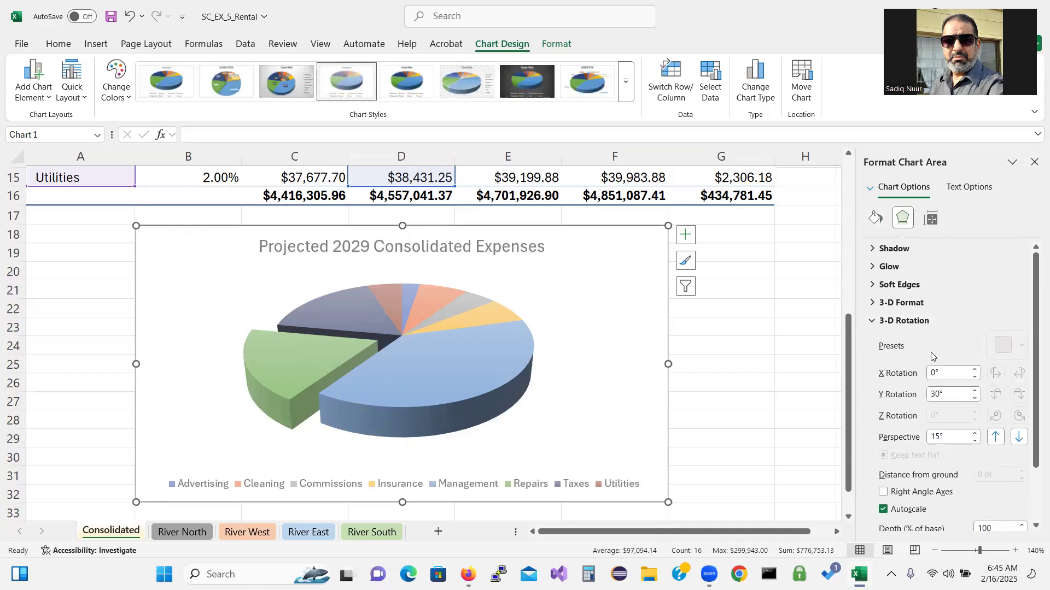
pyautogui.click(923, 375)
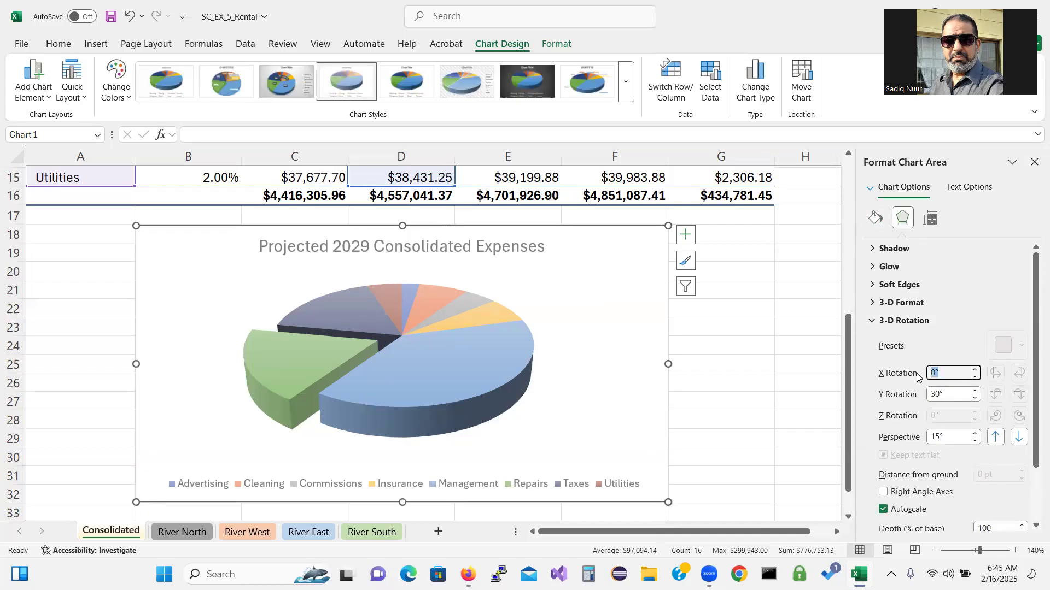
pyautogui.write('280')
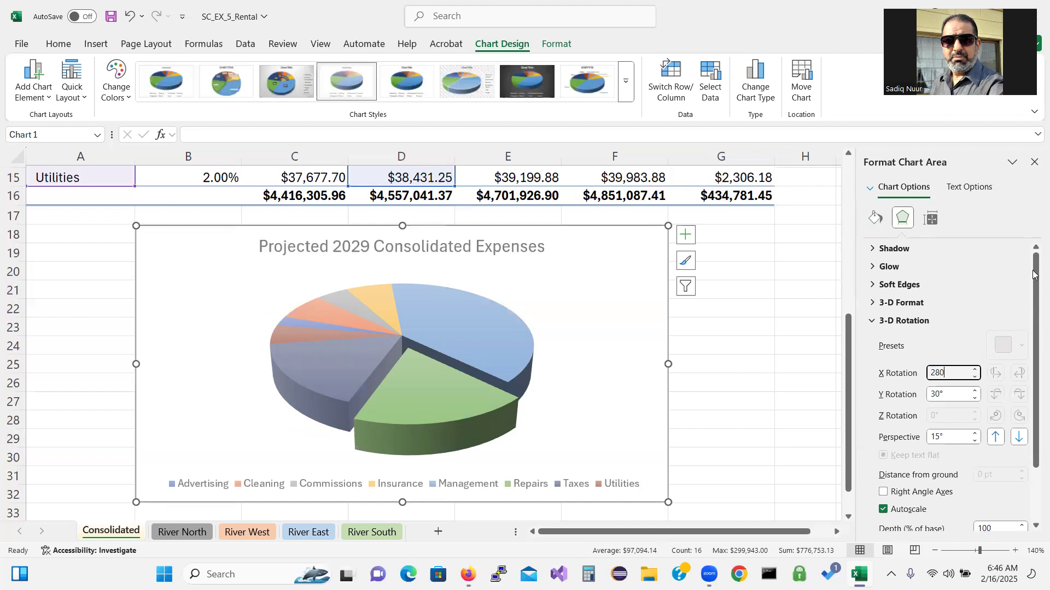
pyautogui.click(1034, 164)
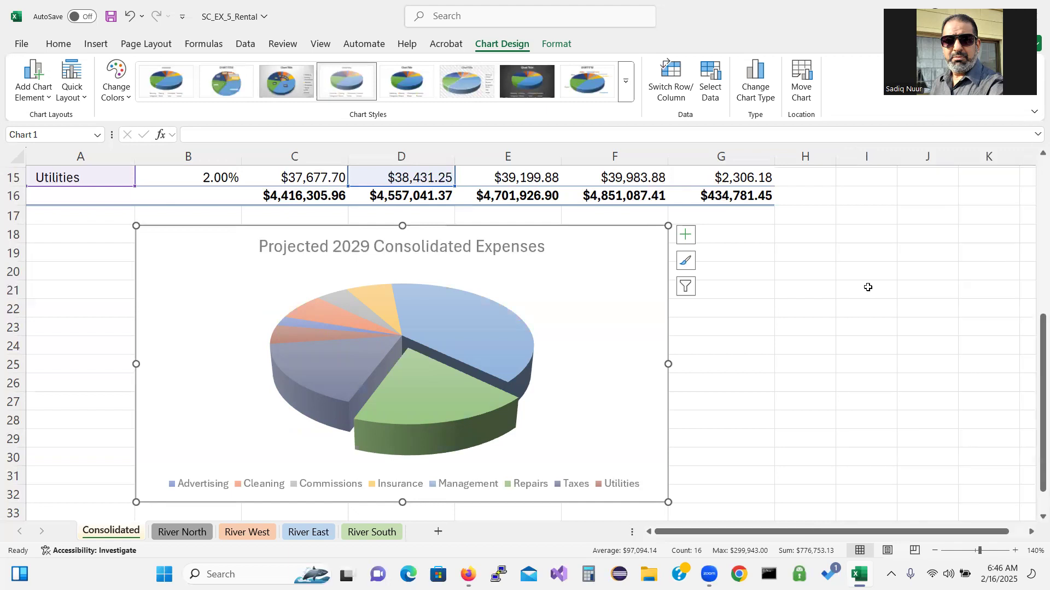
# Reopen the chart area's Effects settings to review the 3-D rotation
pyautogui.click(636, 350)
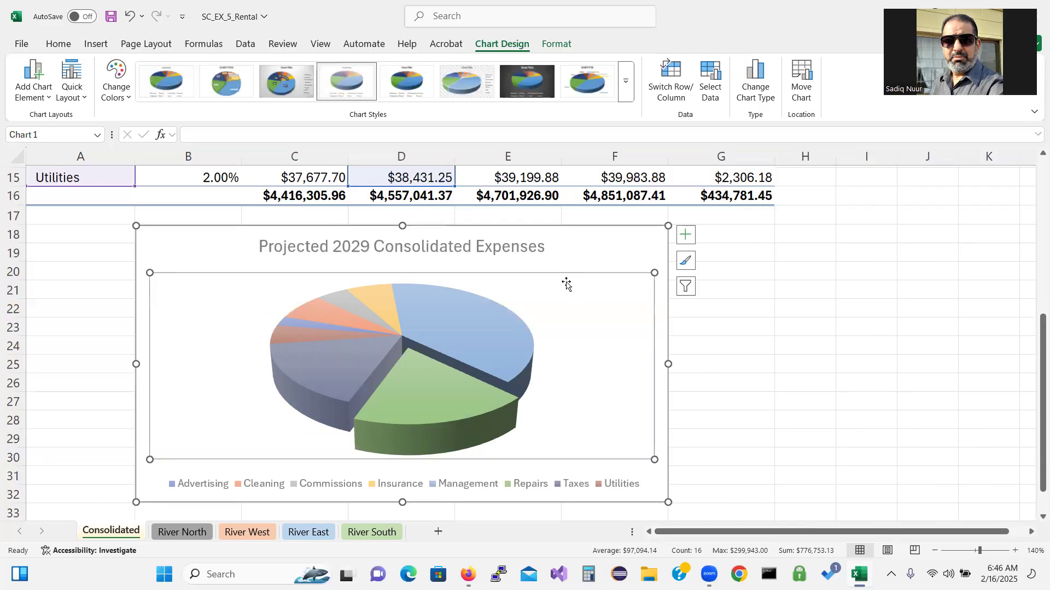
pyautogui.click(575, 257)
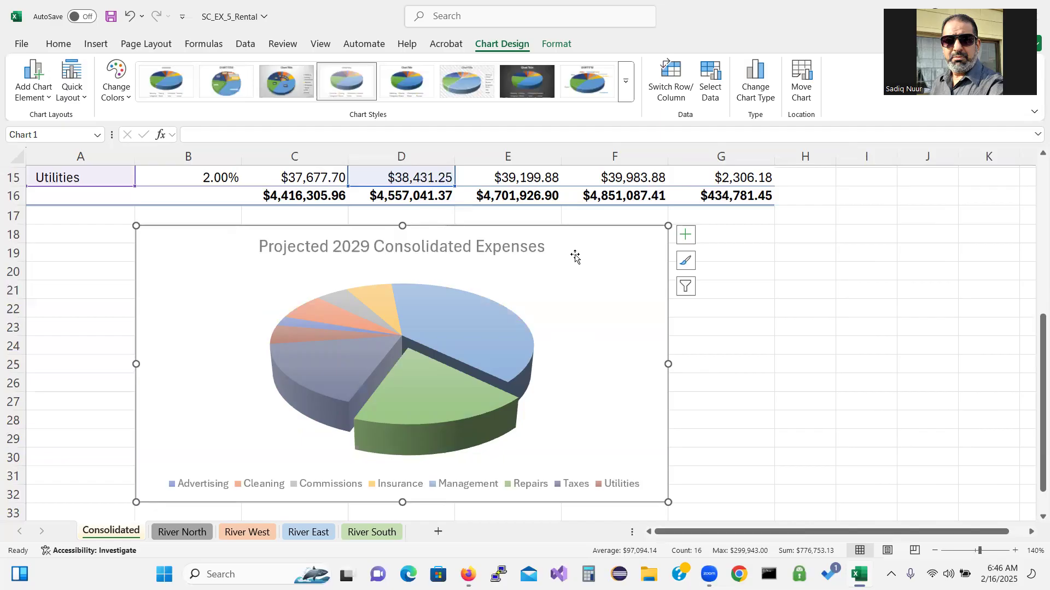
pyautogui.rightClick(576, 256)
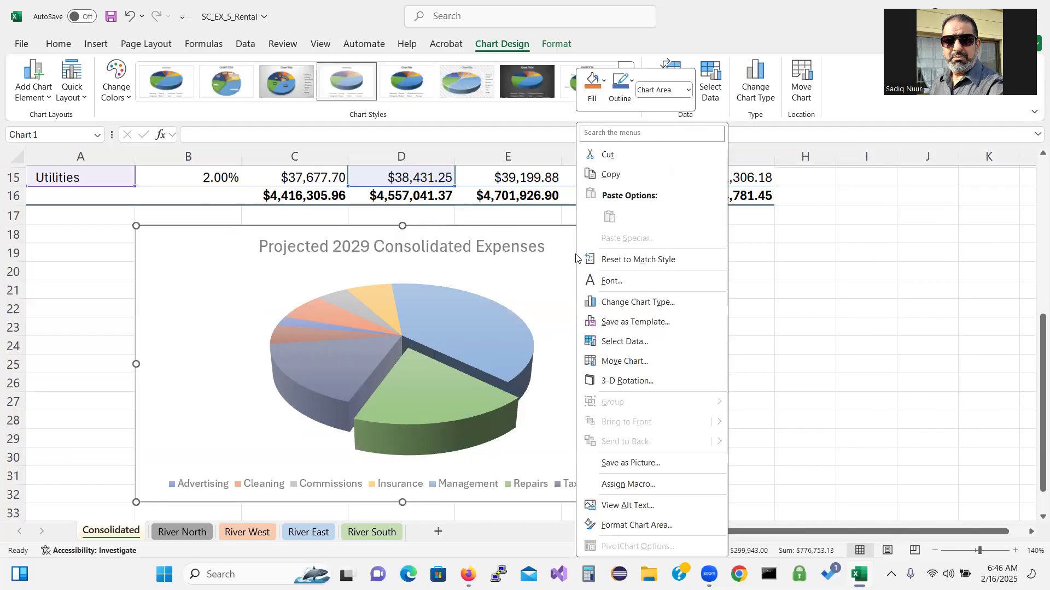
pyautogui.click(626, 526)
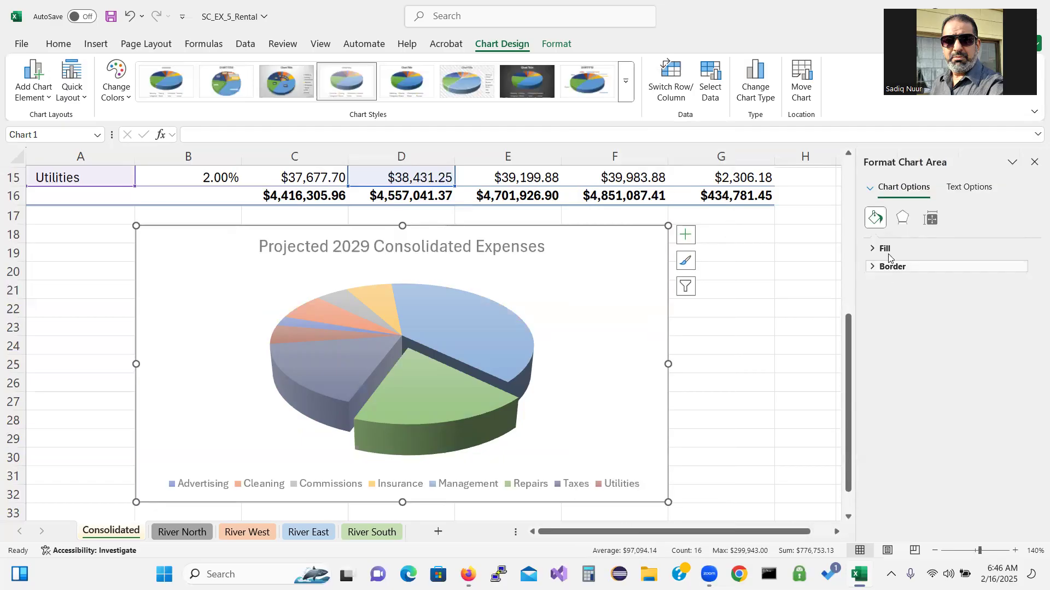
pyautogui.click(903, 219)
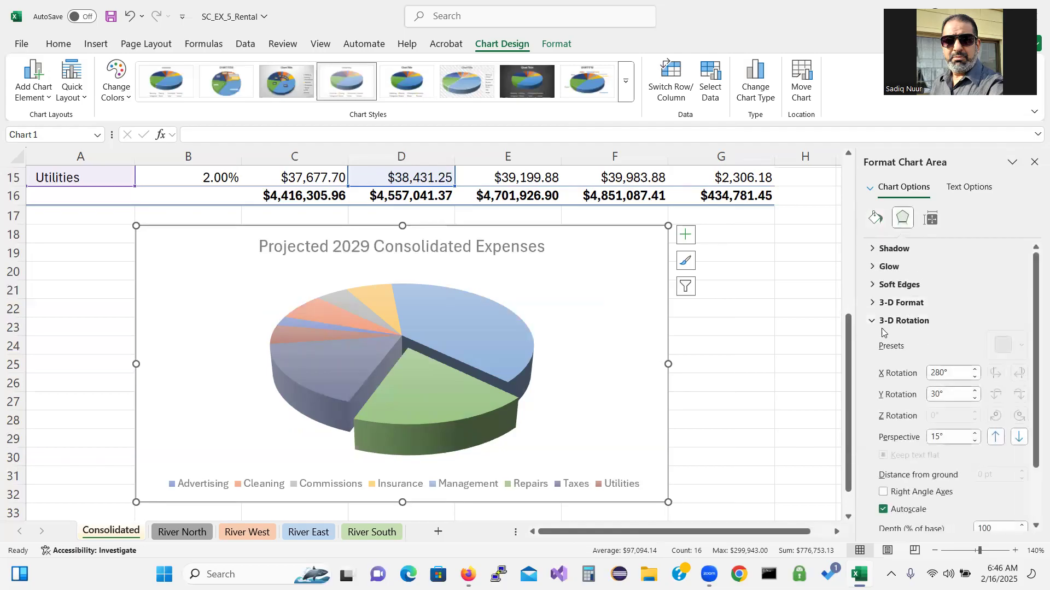
pyautogui.click(871, 323)
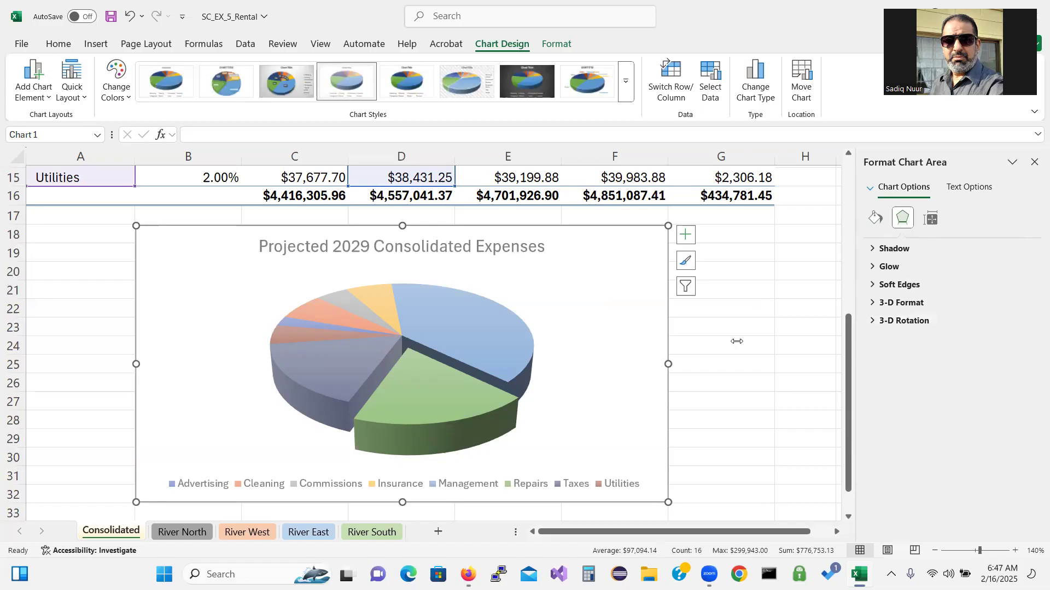
# Add data labels to the pie slices from the Chart Elements list
pyautogui.click(684, 241)
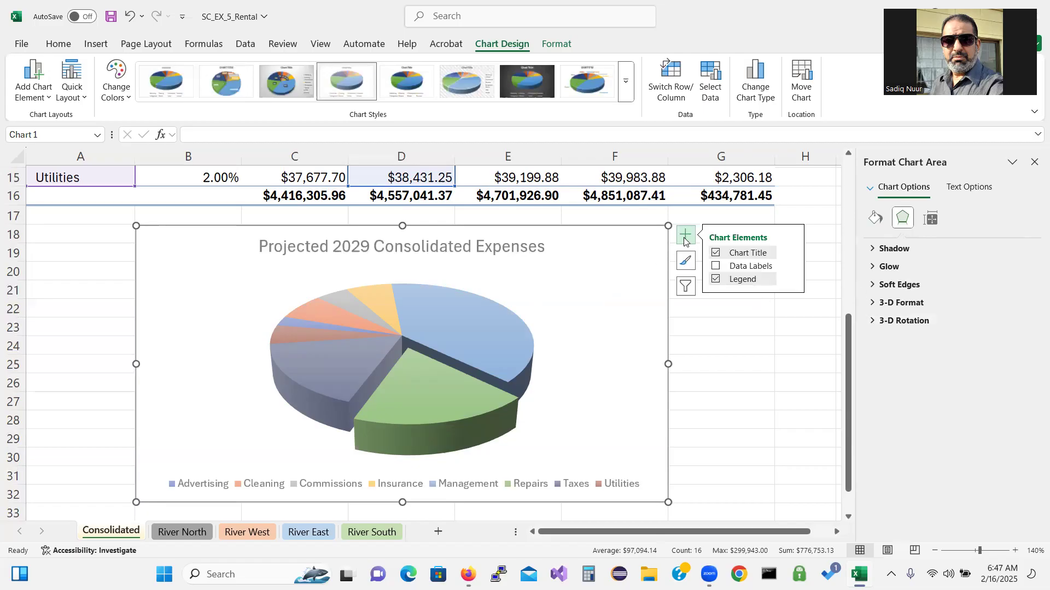
pyautogui.click(568, 334)
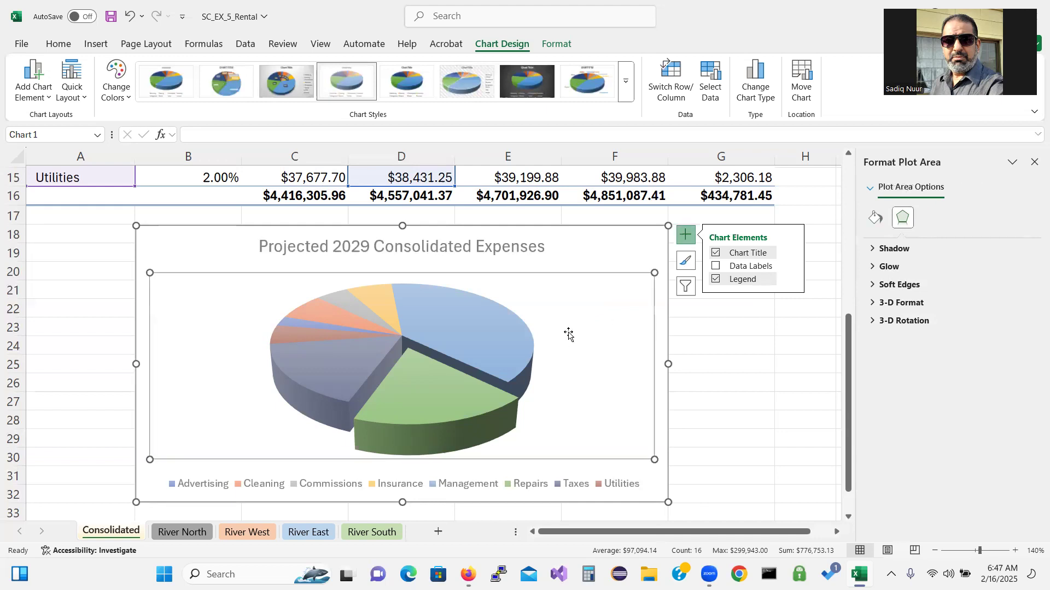
pyautogui.click(685, 240)
pyautogui.click(686, 239)
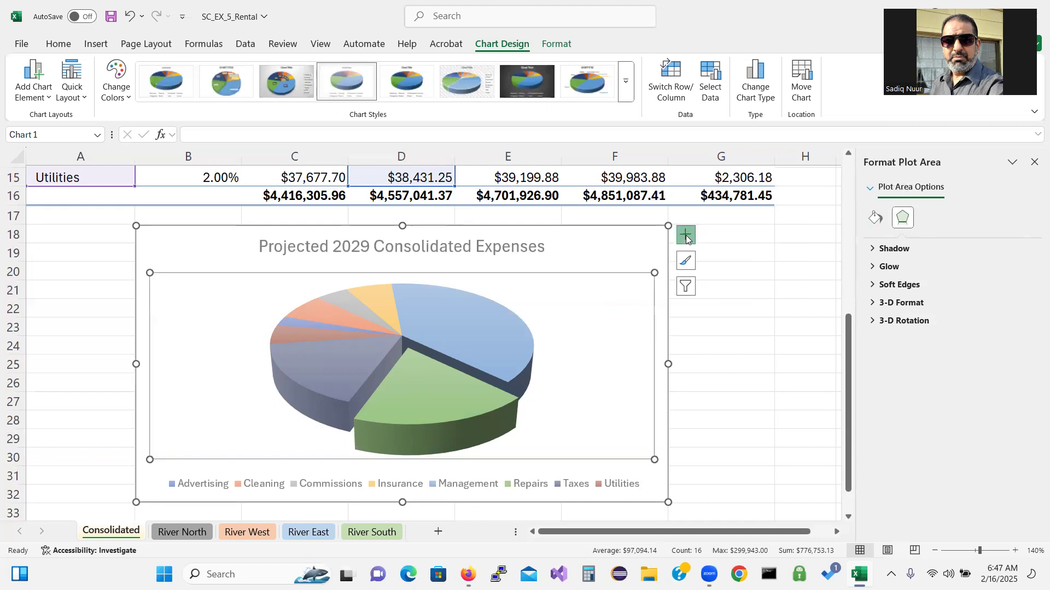
pyautogui.click(1034, 163)
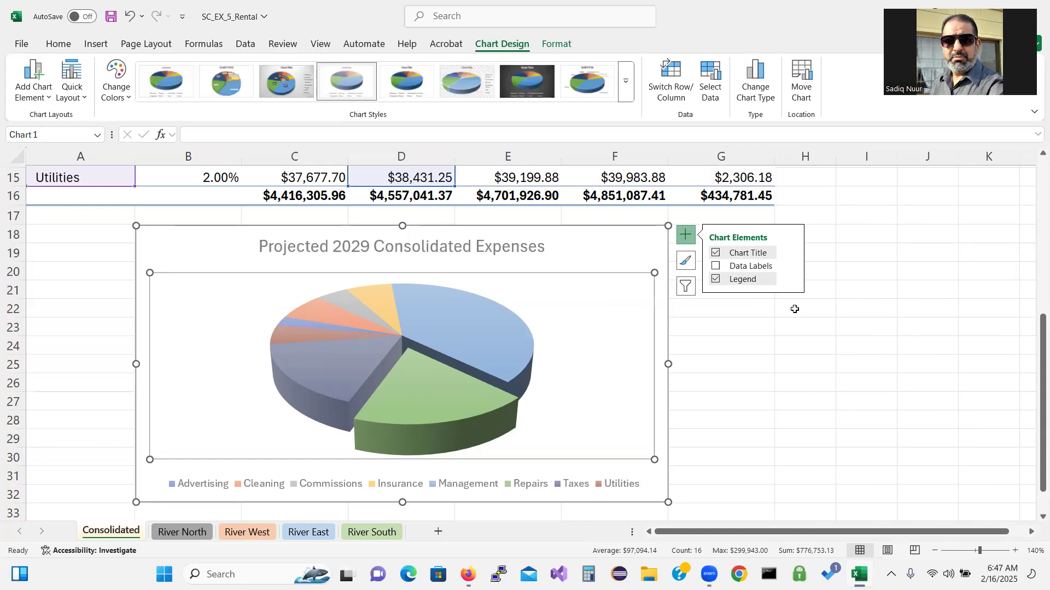
pyautogui.click(716, 267)
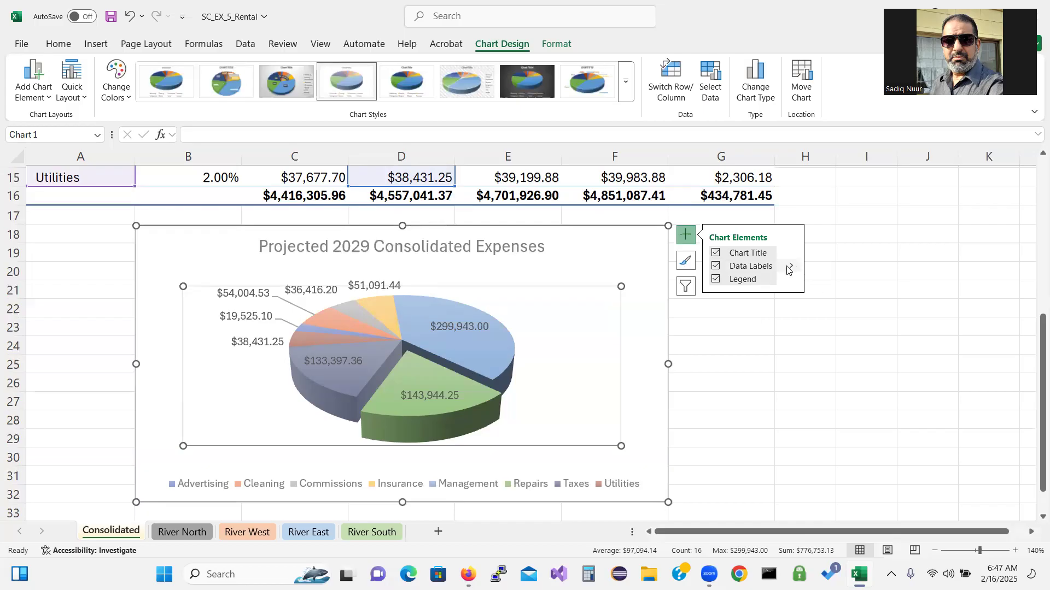
# Make the data labels show Category Name and Percentage instead of Value
pyautogui.moveTo(791, 270)
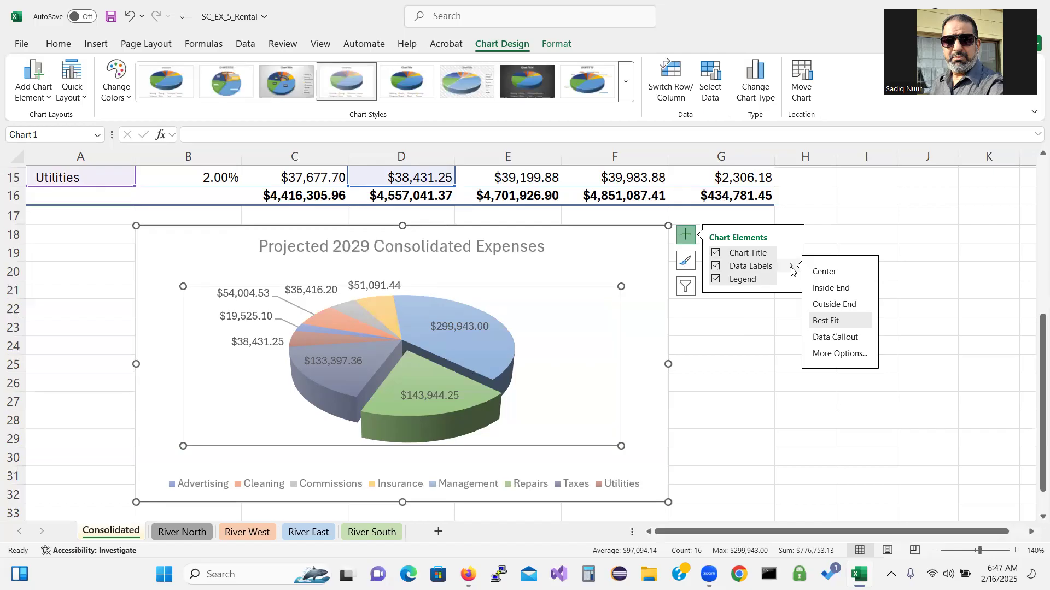
pyautogui.click(857, 354)
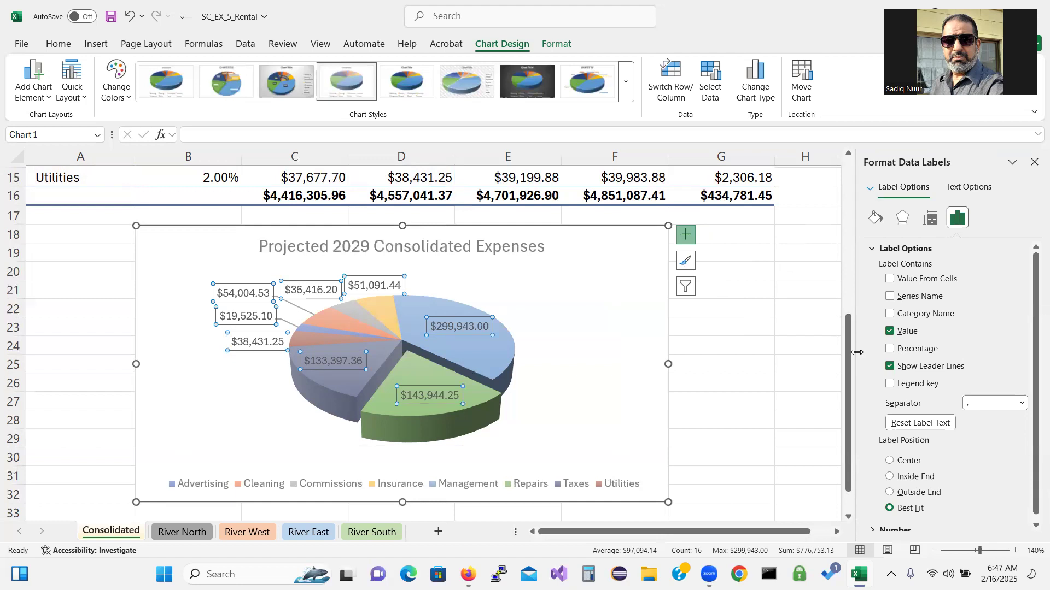
pyautogui.click(889, 314)
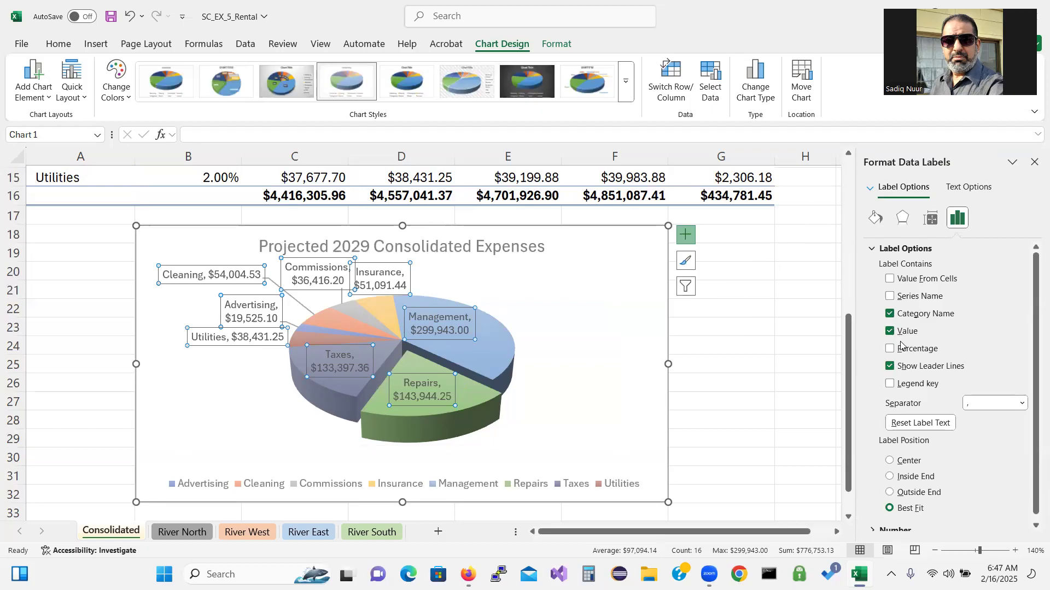
pyautogui.click(890, 333)
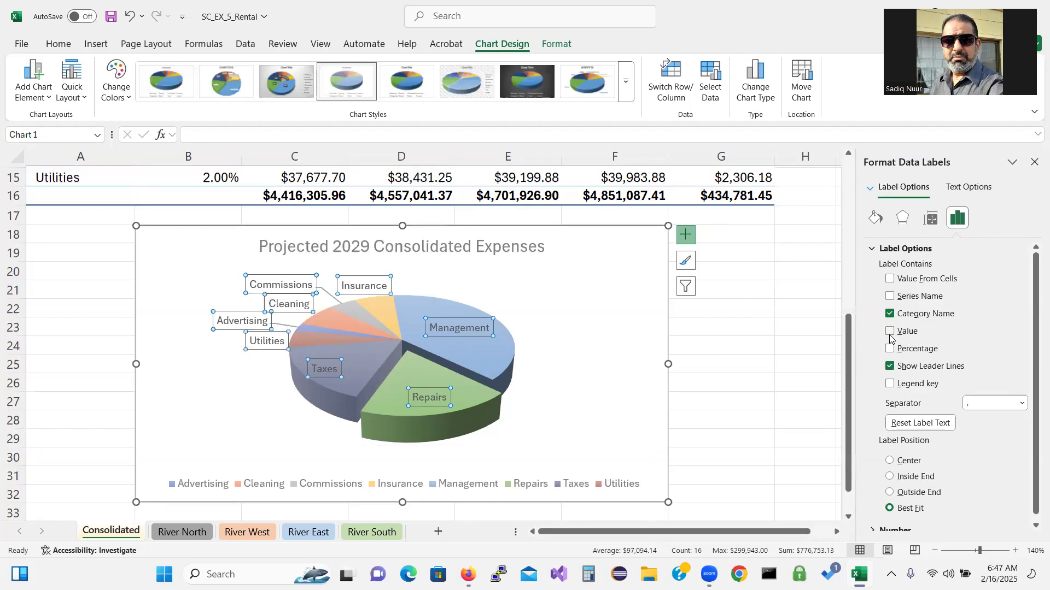
pyautogui.click(891, 351)
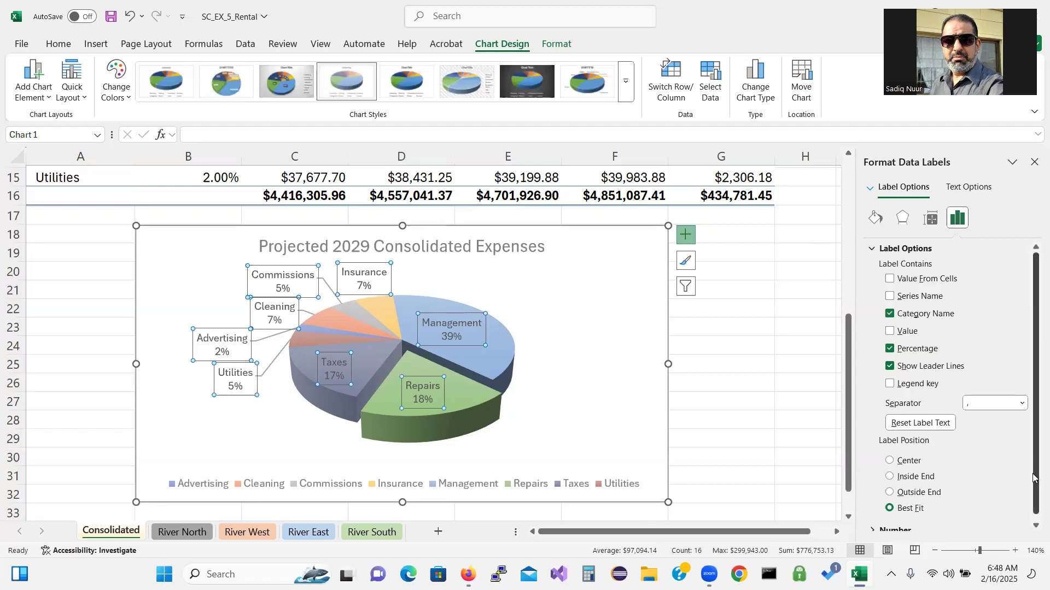
pyautogui.moveTo(1033, 478); pyautogui.dragTo(1033, 509)
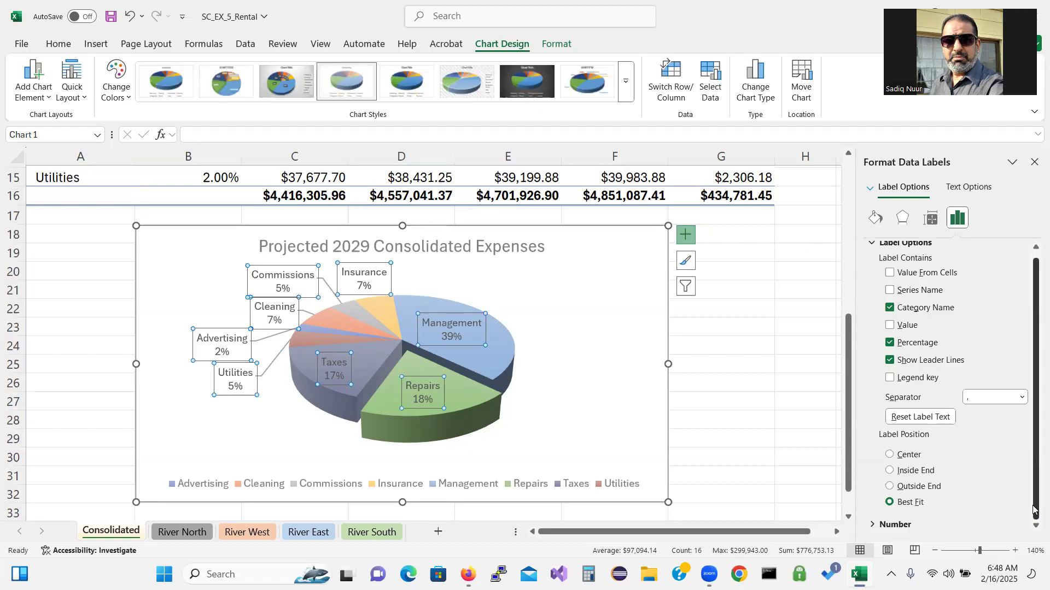
pyautogui.click(1035, 164)
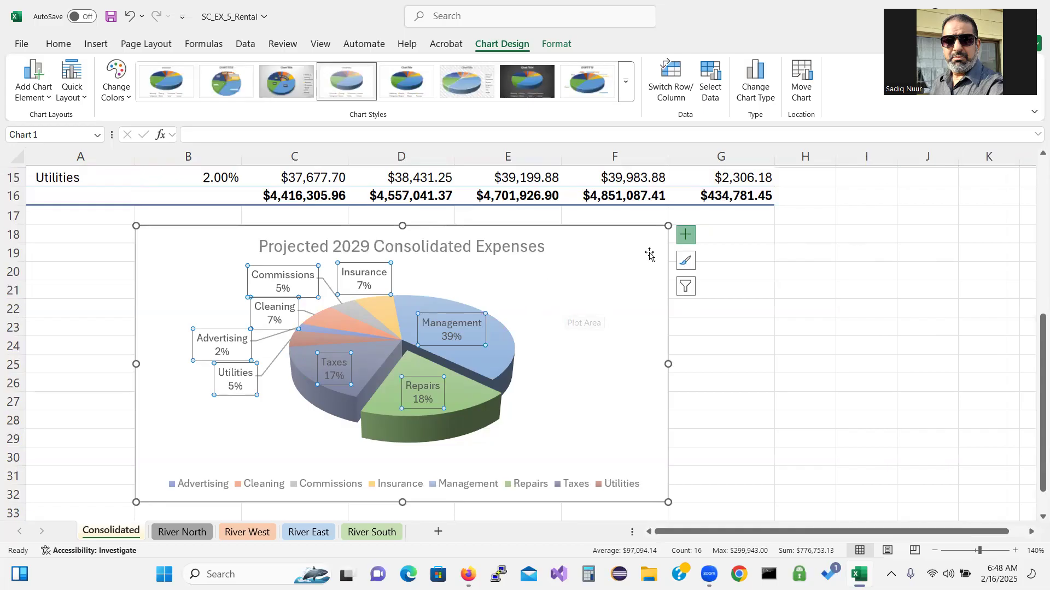
# Format the data label numbers as Percentage with 2 decimal places
pyautogui.click(686, 235)
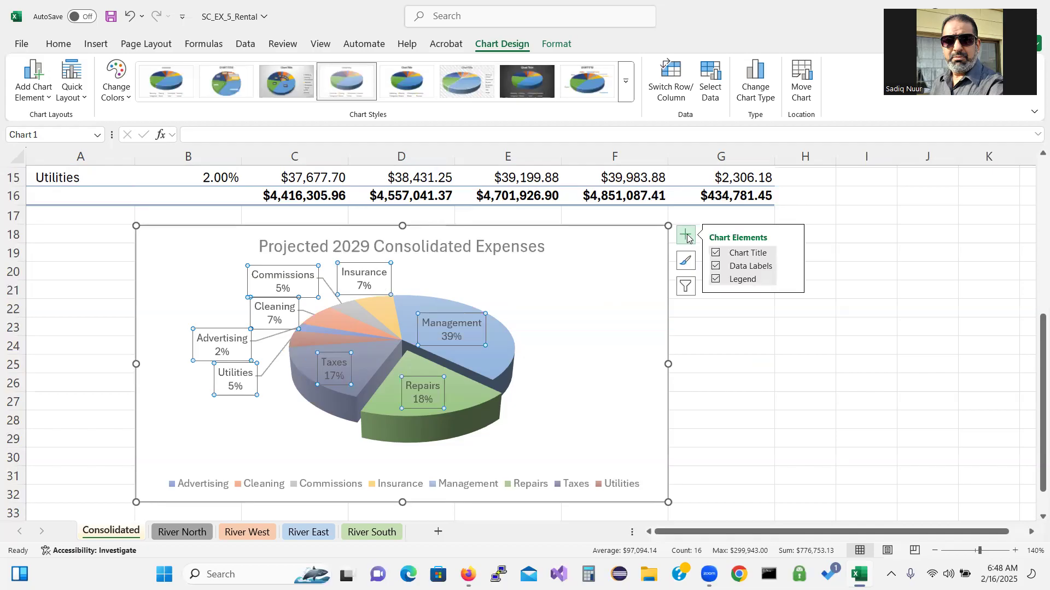
pyautogui.moveTo(794, 268)
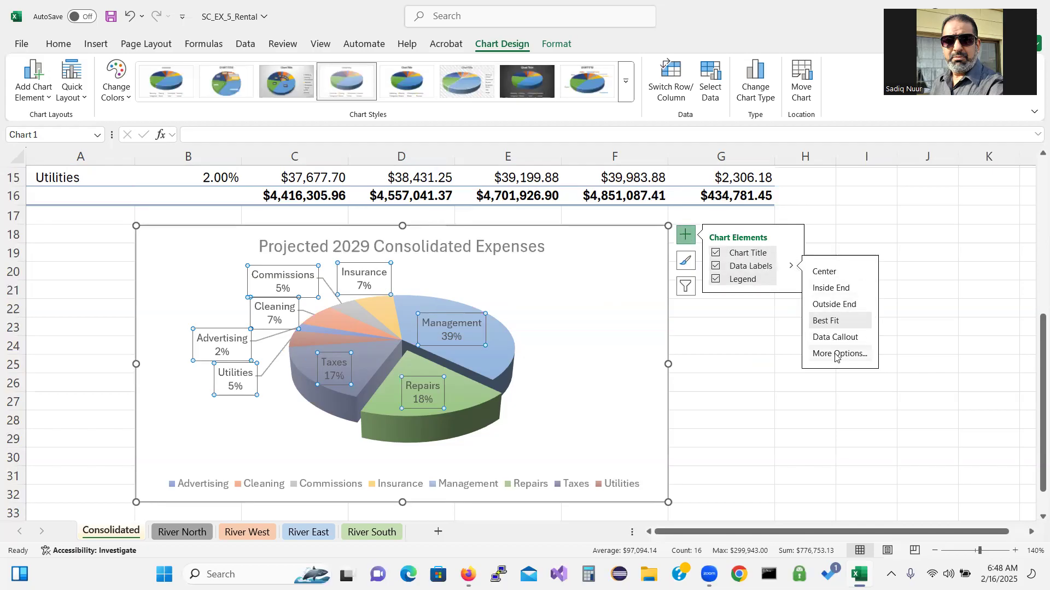
pyautogui.click(836, 355)
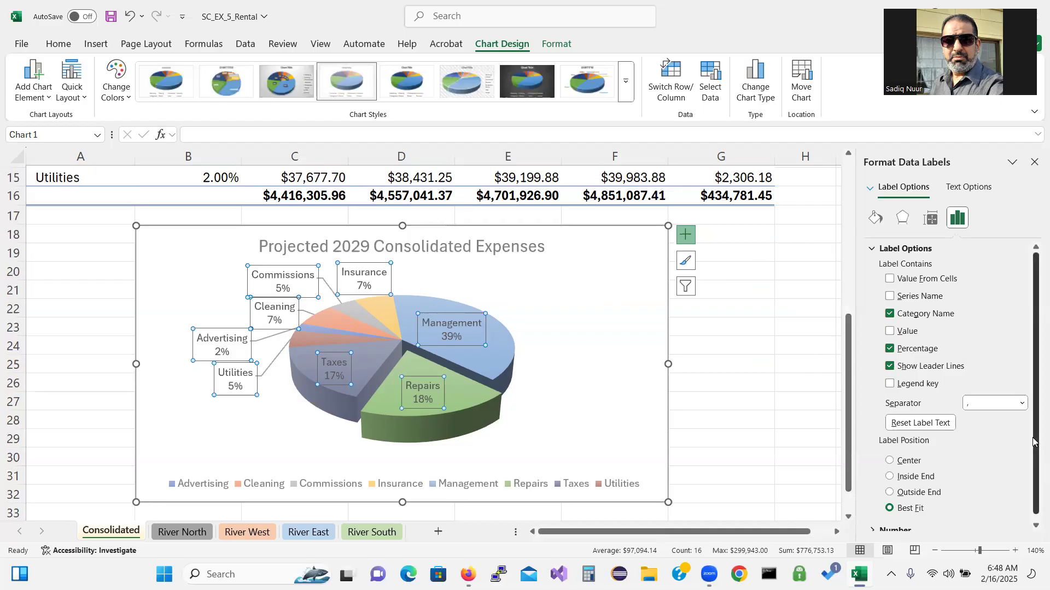
pyautogui.scroll(-1, 1033, 440)
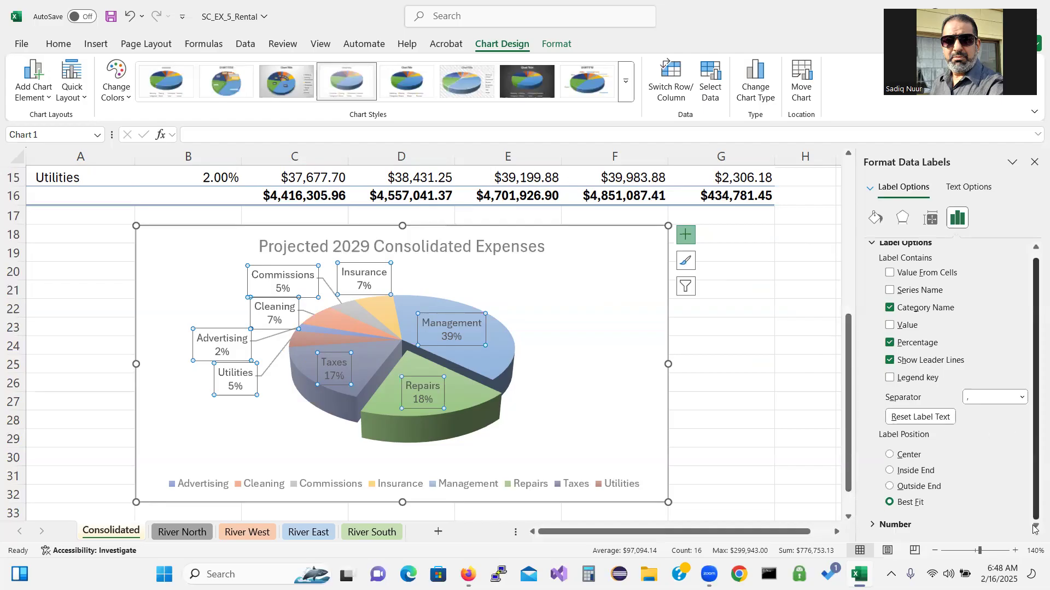
pyautogui.click(872, 525)
pyautogui.moveTo(1033, 436); pyautogui.dragTo(1033, 509)
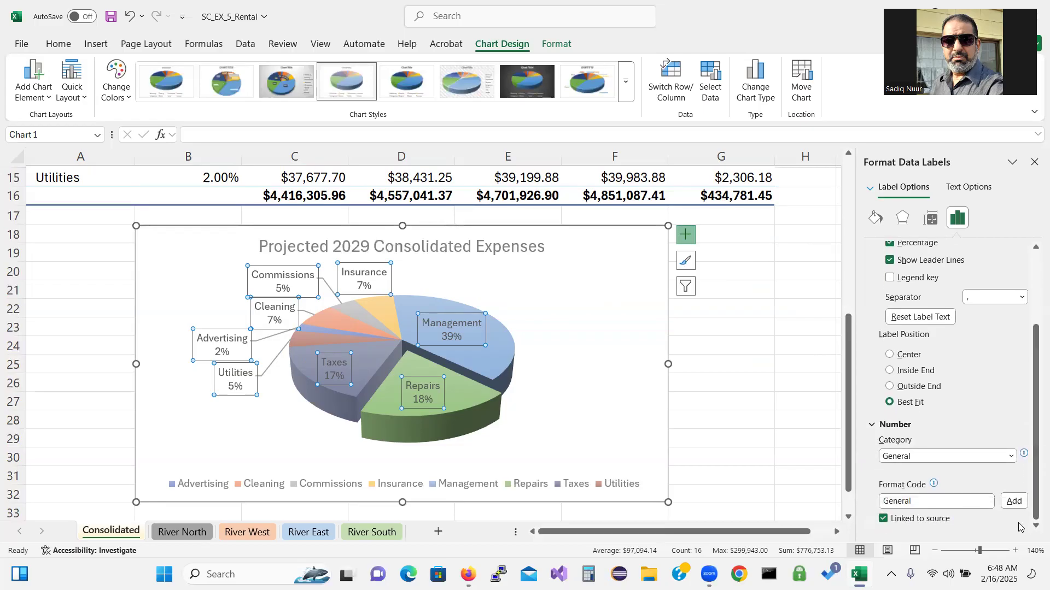
pyautogui.click(1011, 457)
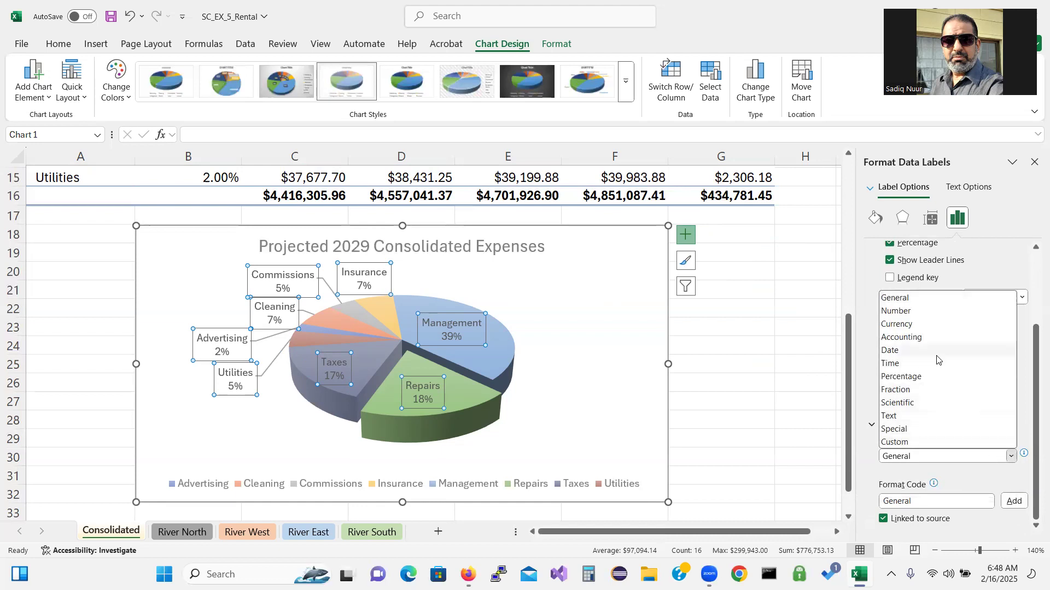
pyautogui.click(936, 378)
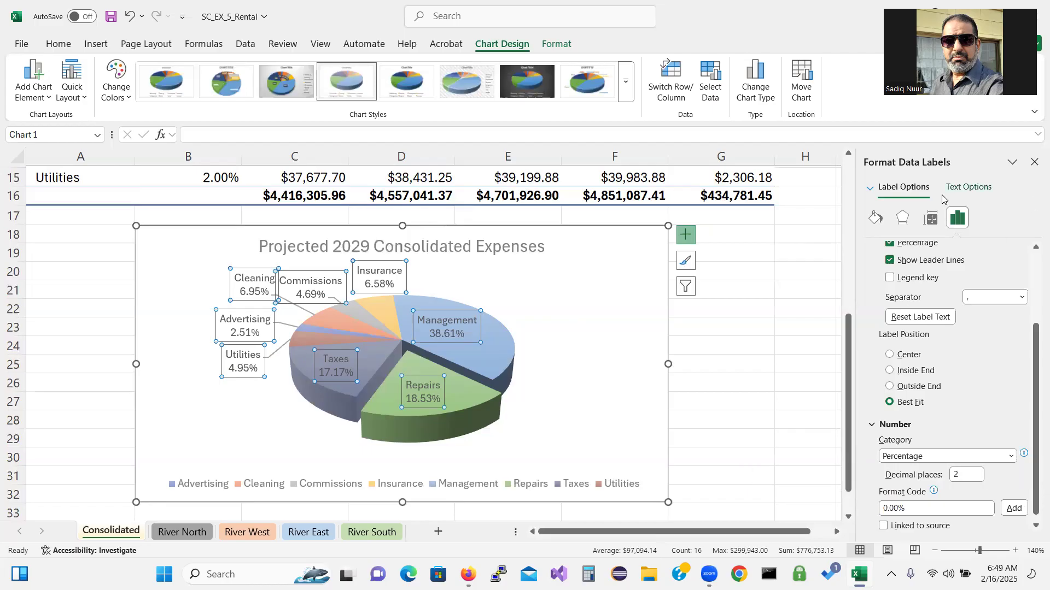
pyautogui.click(1034, 162)
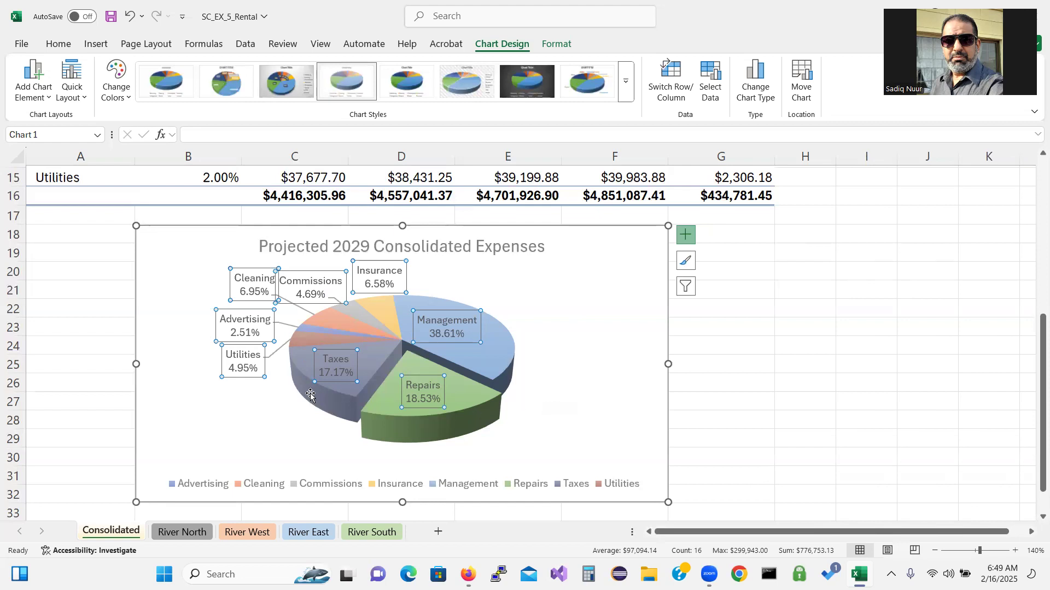
# Drag the Taxes, Management, Repairs and Insurance labels off the pie onto leader lines
pyautogui.click(331, 374)
pyautogui.moveTo(330, 374); pyautogui.dragTo(289, 459)
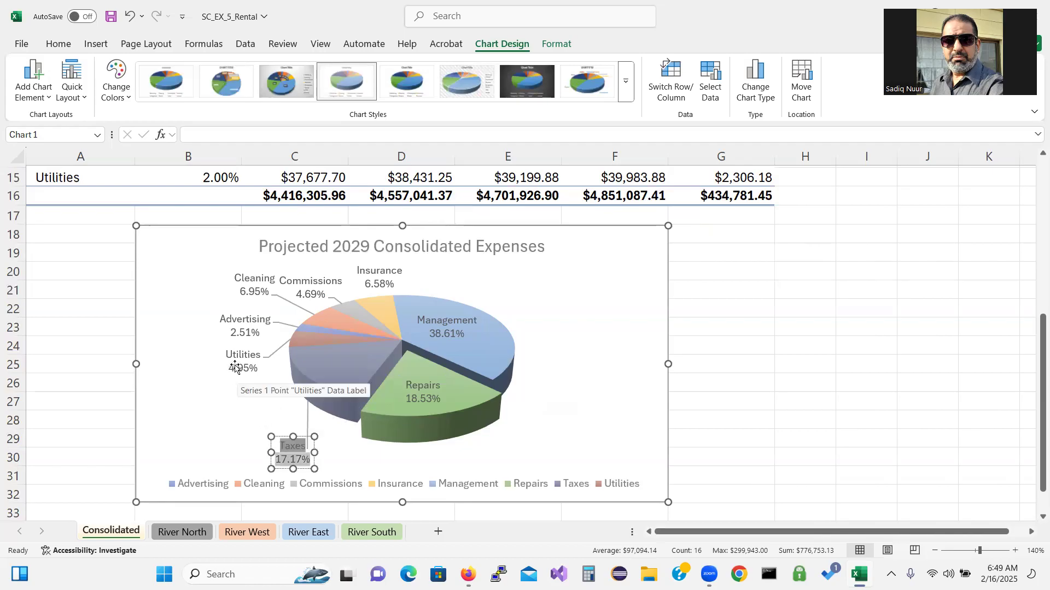
pyautogui.click(454, 326)
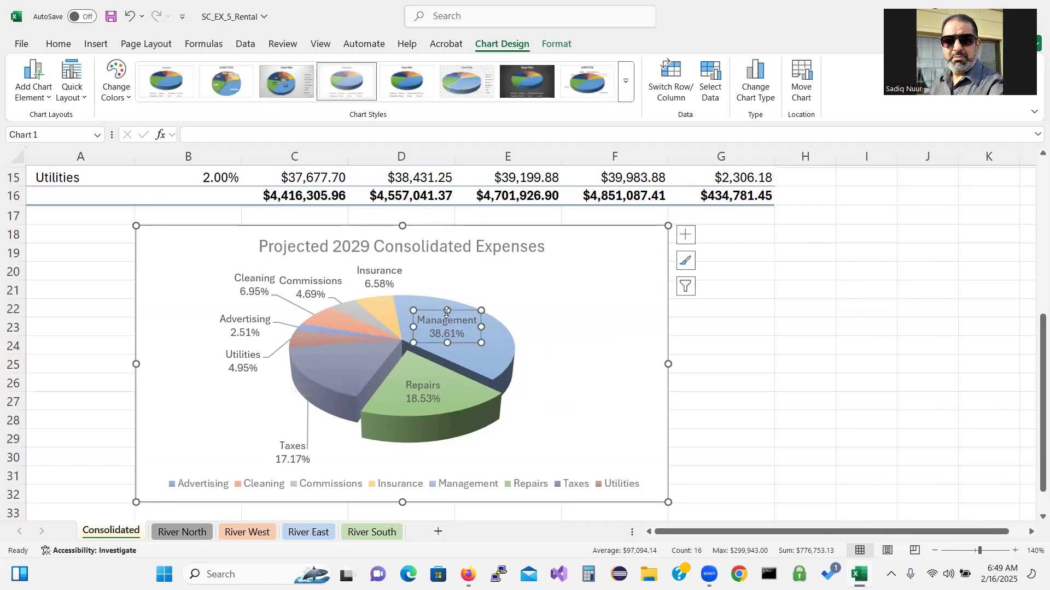
pyautogui.moveTo(459, 311); pyautogui.dragTo(563, 265)
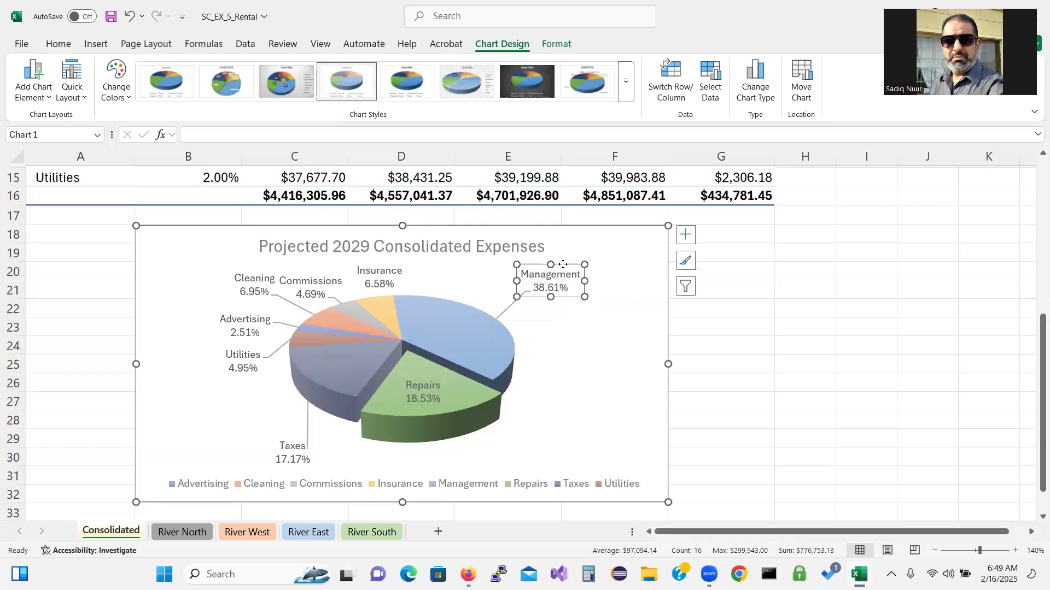
pyautogui.click(427, 389)
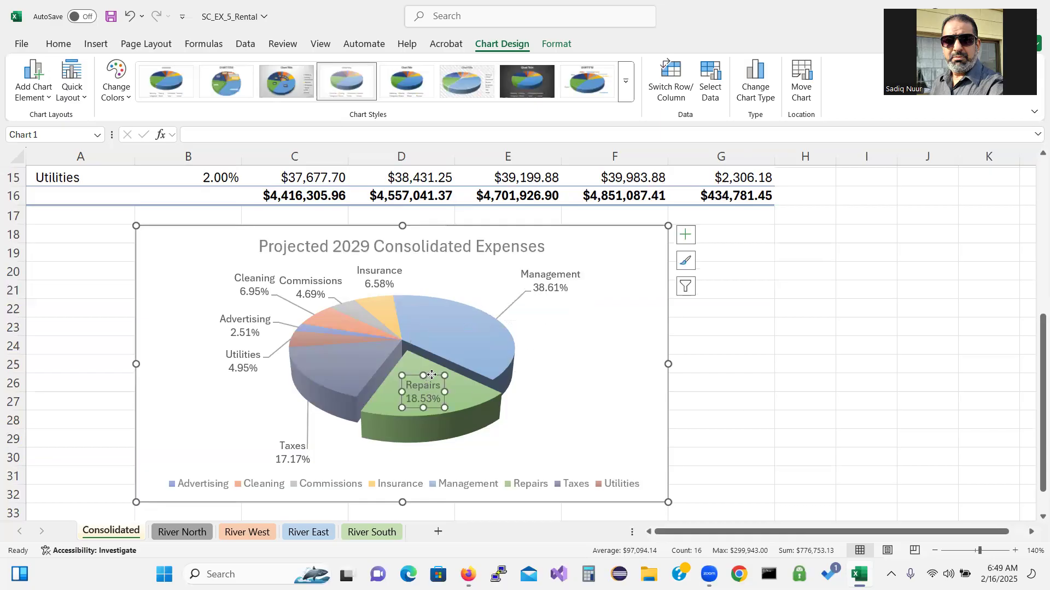
pyautogui.moveTo(432, 375); pyautogui.dragTo(543, 432)
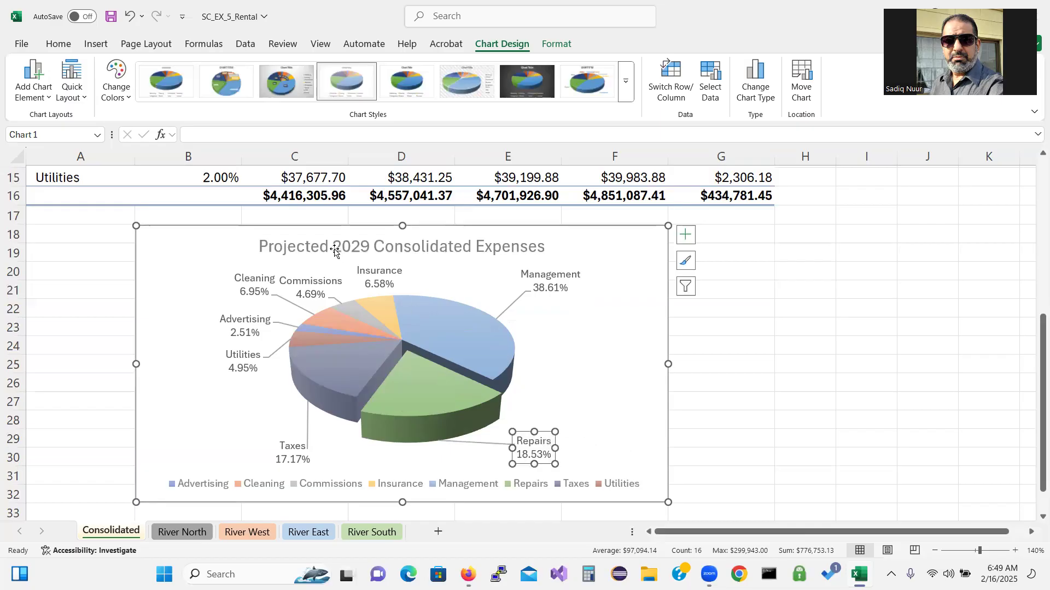
pyautogui.click(381, 278)
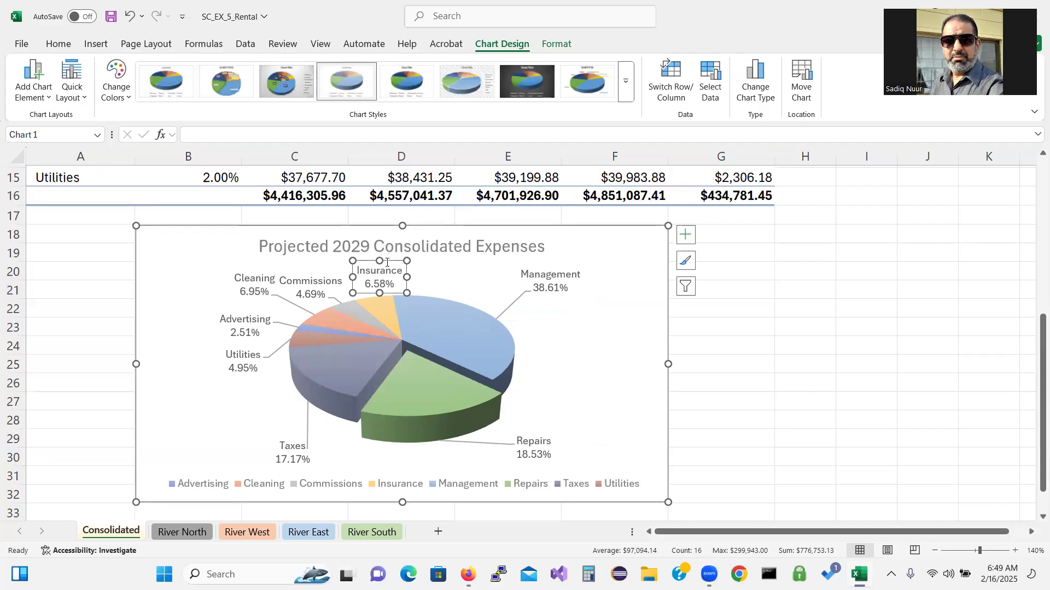
pyautogui.moveTo(388, 259)
pyautogui.mouseDown()
pyautogui.moveTo(429, 257)
pyautogui.moveTo(373, 259)
pyautogui.mouseUp()
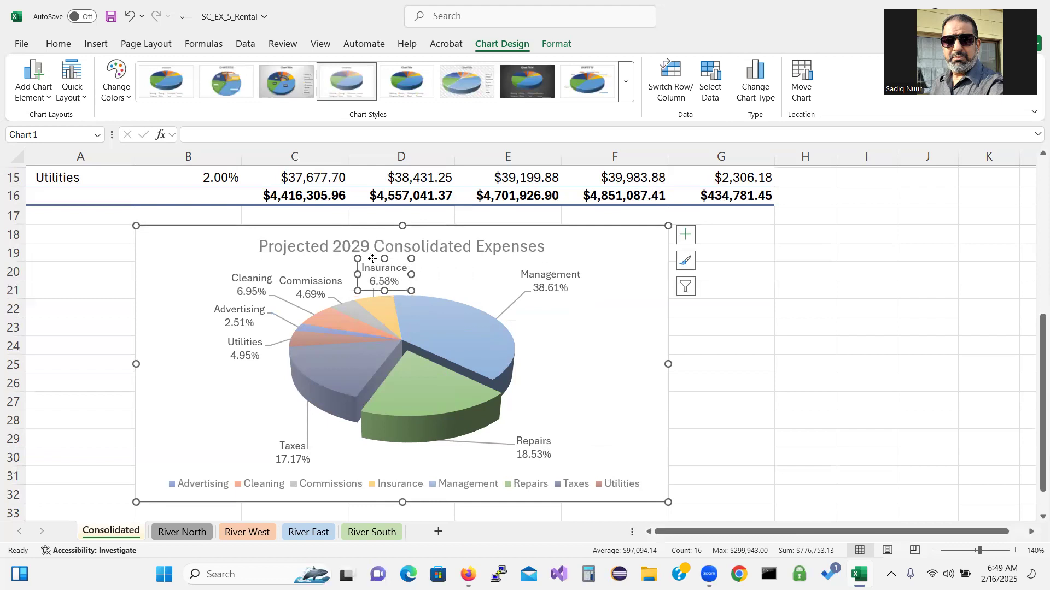
pyautogui.moveTo(368, 259); pyautogui.dragTo(367, 257)
pyautogui.click(574, 348)
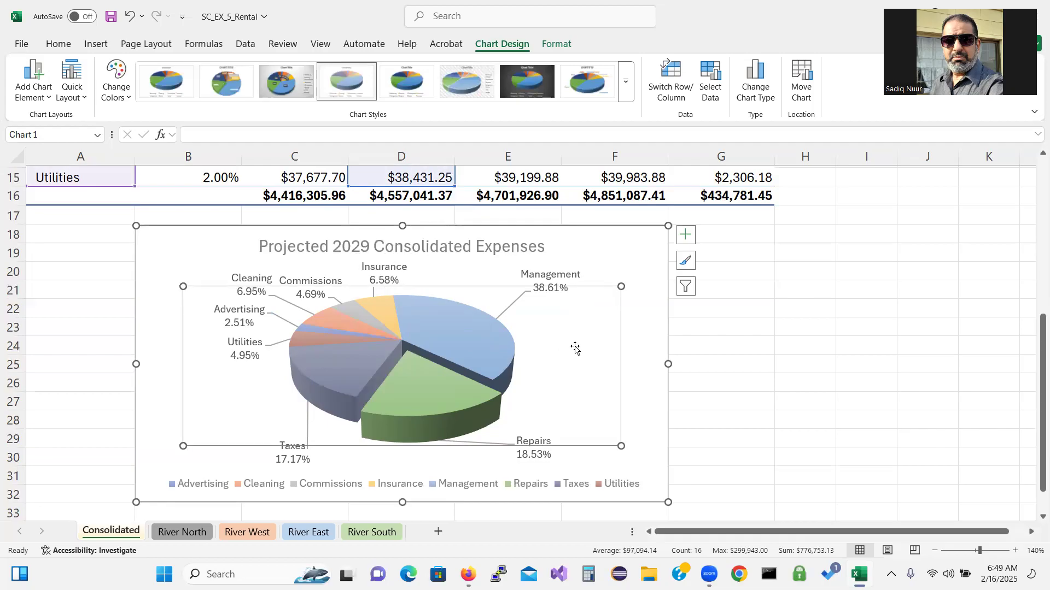
# Reposition the Taxes label further left below the pie
pyautogui.click(150, 461)
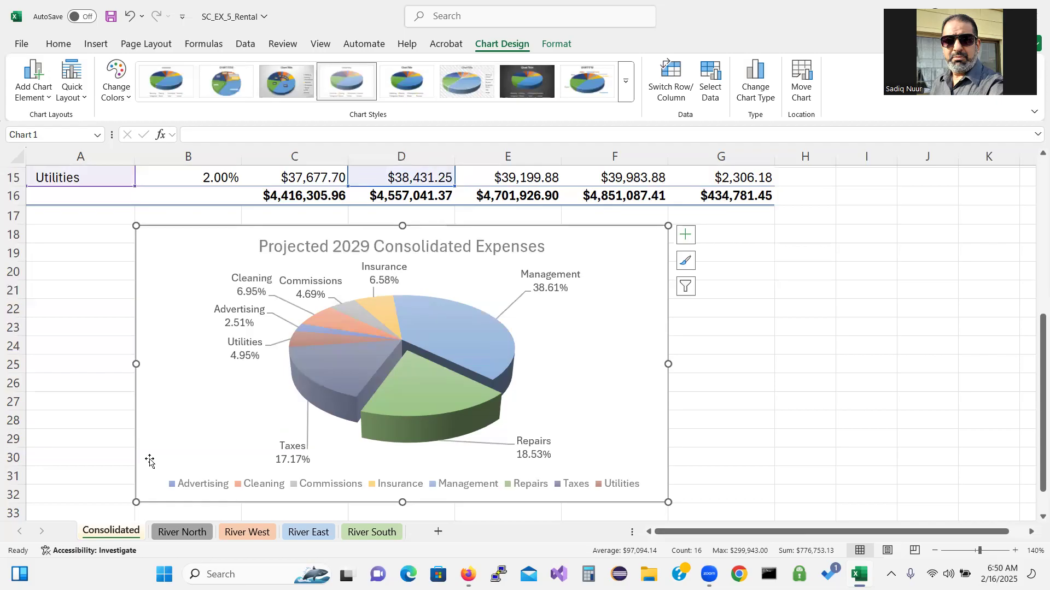
pyautogui.click(295, 458)
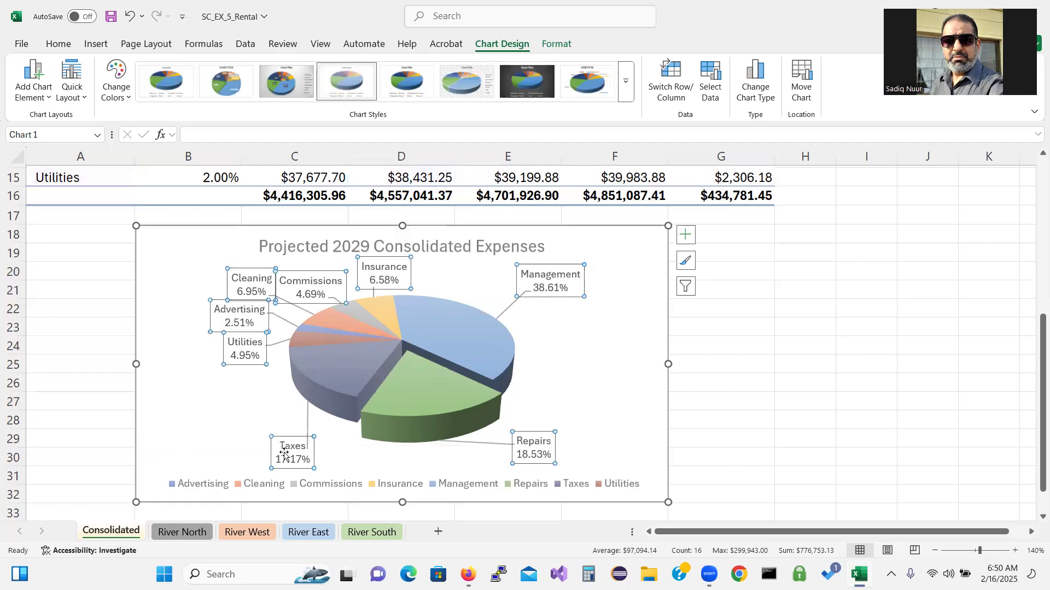
pyautogui.click(284, 452)
pyautogui.moveTo(276, 438); pyautogui.dragTo(248, 434)
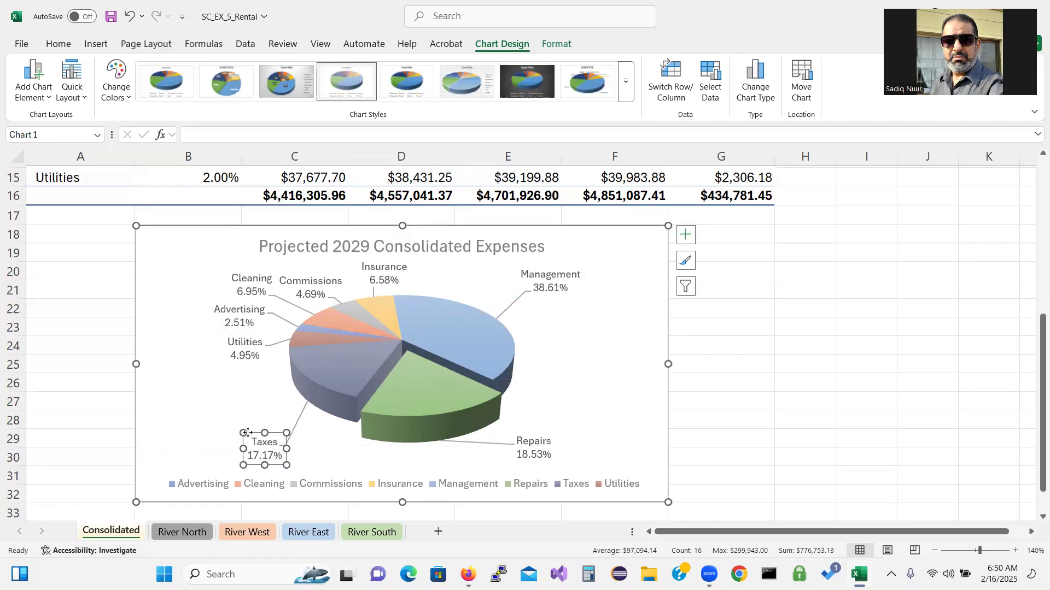
pyautogui.click(327, 457)
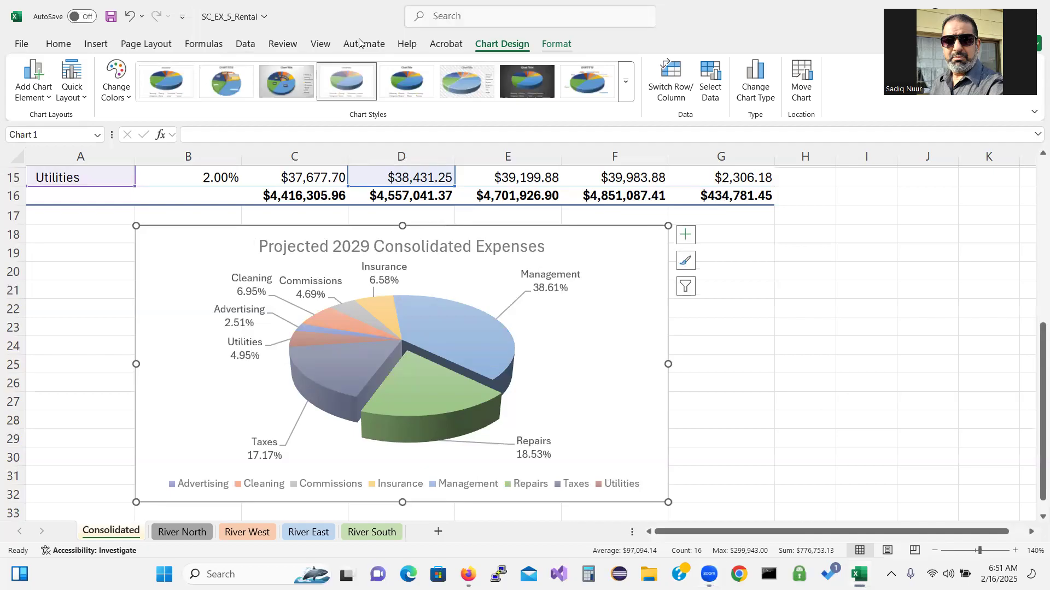
# Give the chart a Green, Accent 6 shape outline with 1 pt weight
pyautogui.click(557, 44)
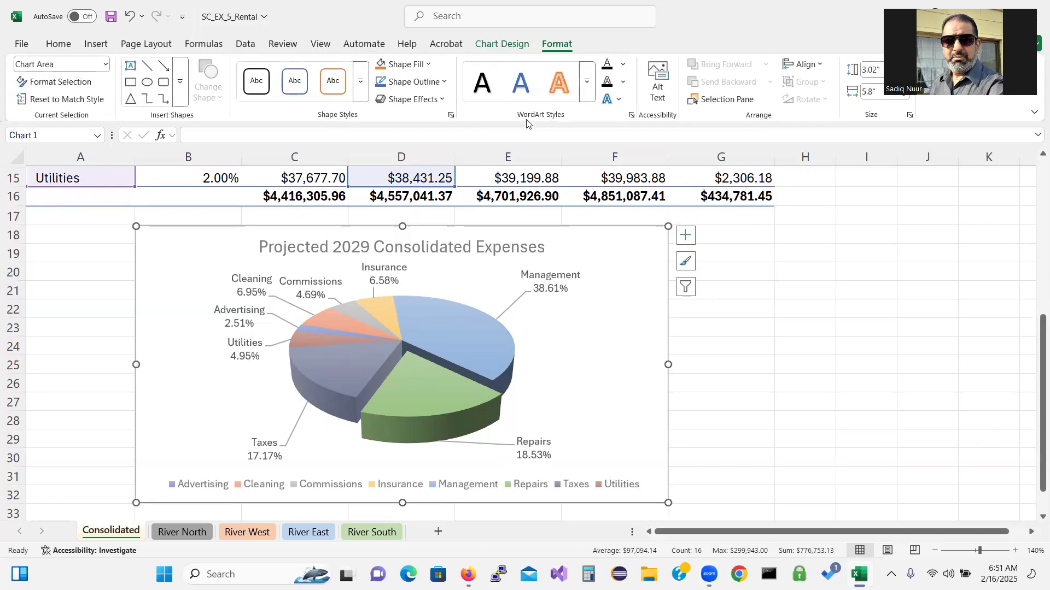
pyautogui.click(445, 82)
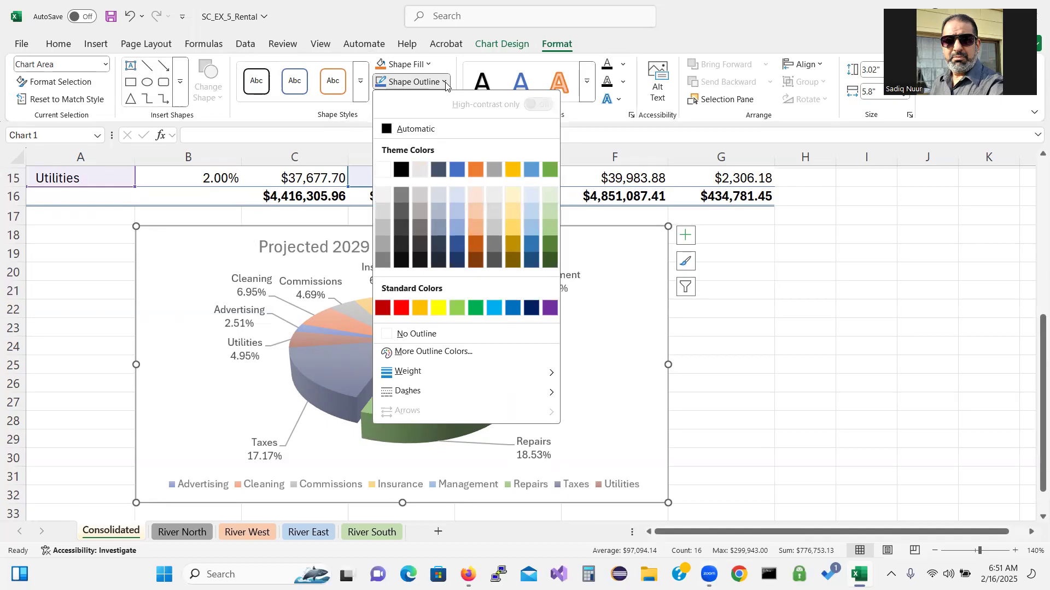
pyautogui.click(549, 170)
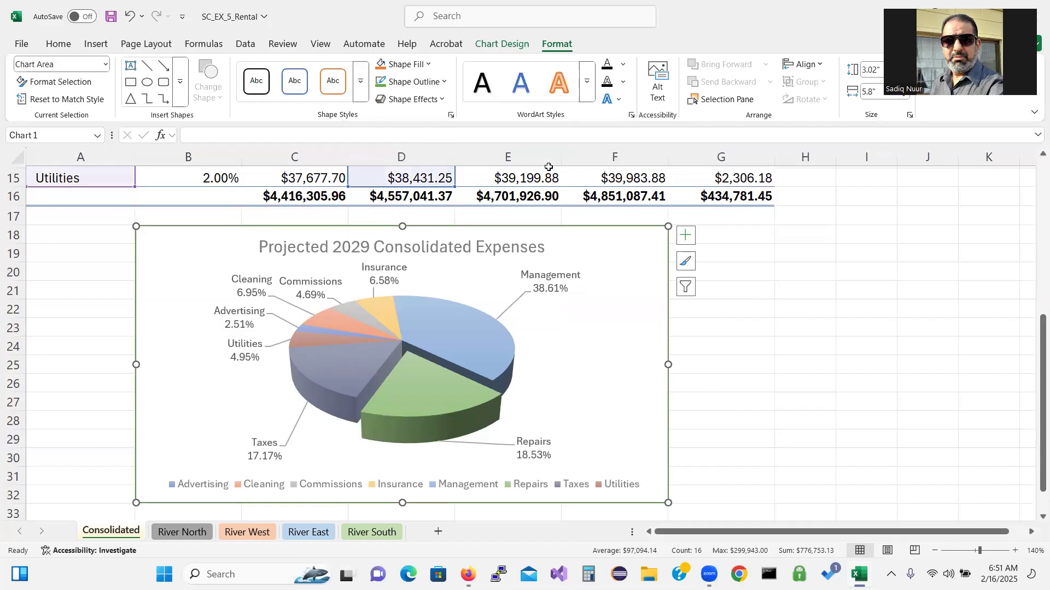
pyautogui.click(445, 83)
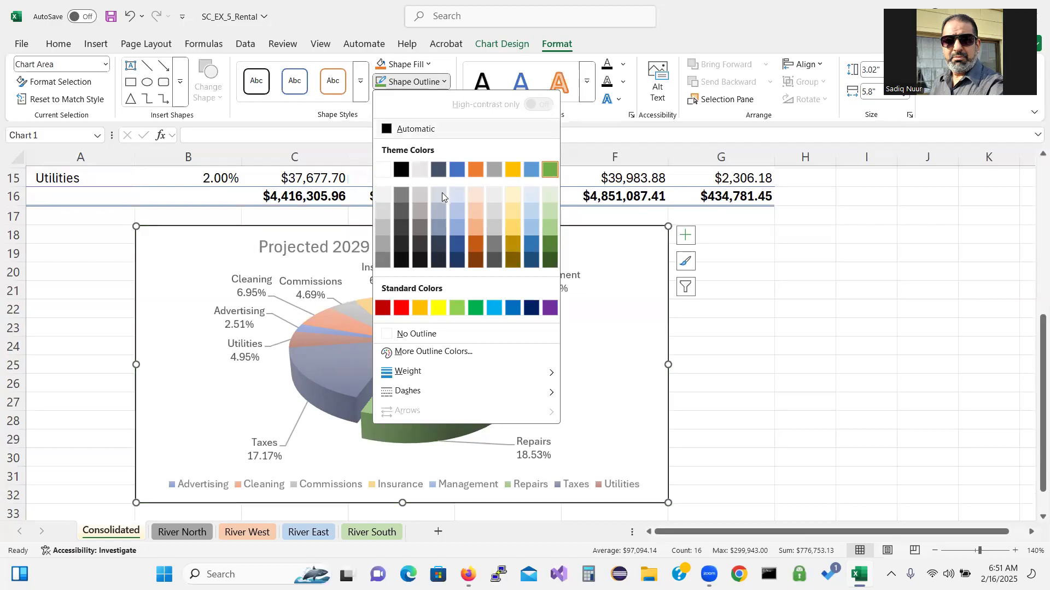
pyautogui.moveTo(470, 373)
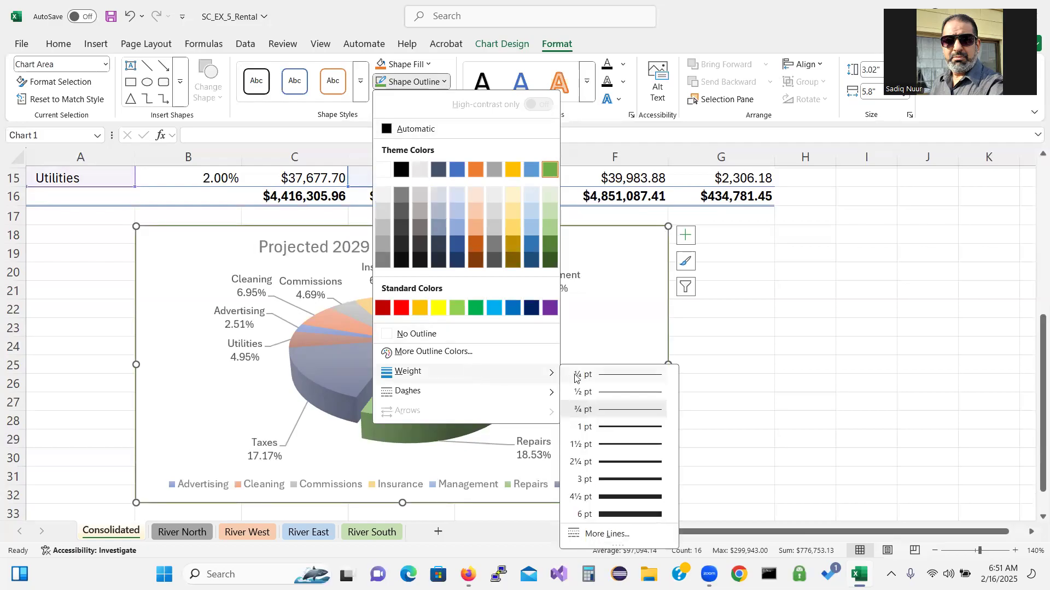
pyautogui.click(606, 429)
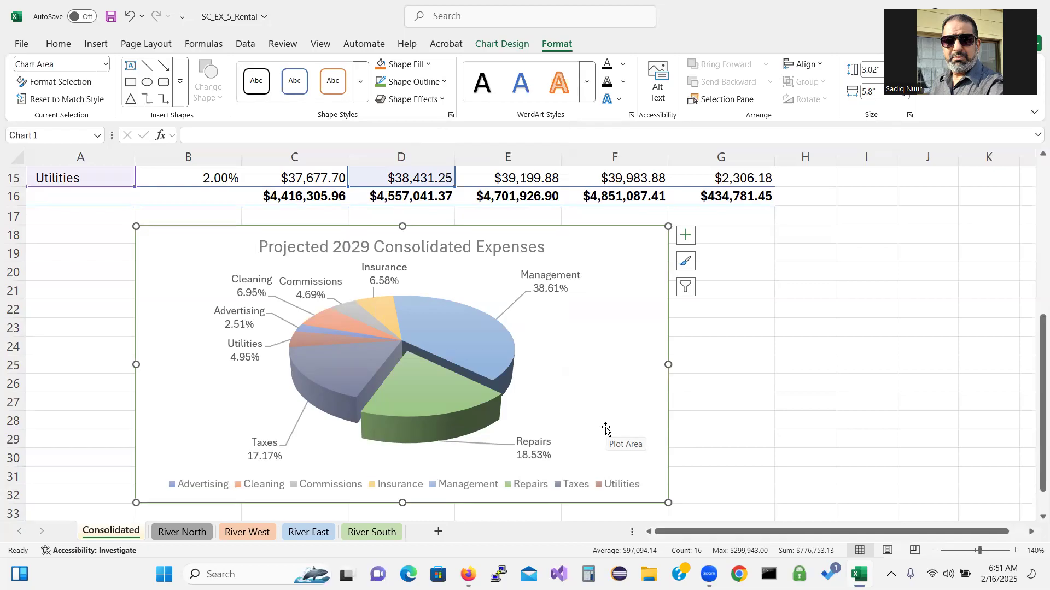
pyautogui.click(443, 83)
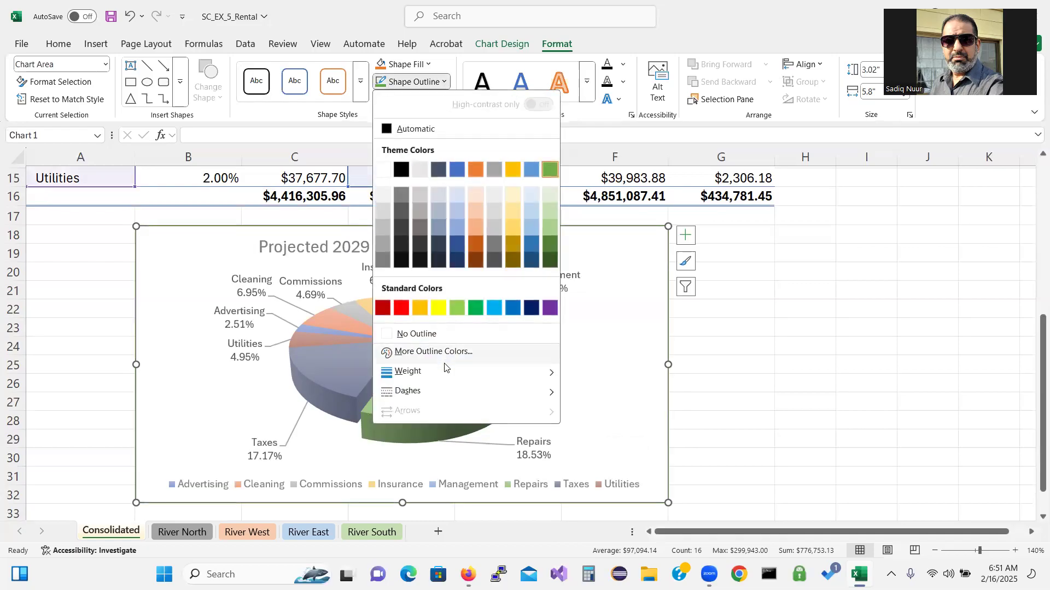
pyautogui.moveTo(445, 373)
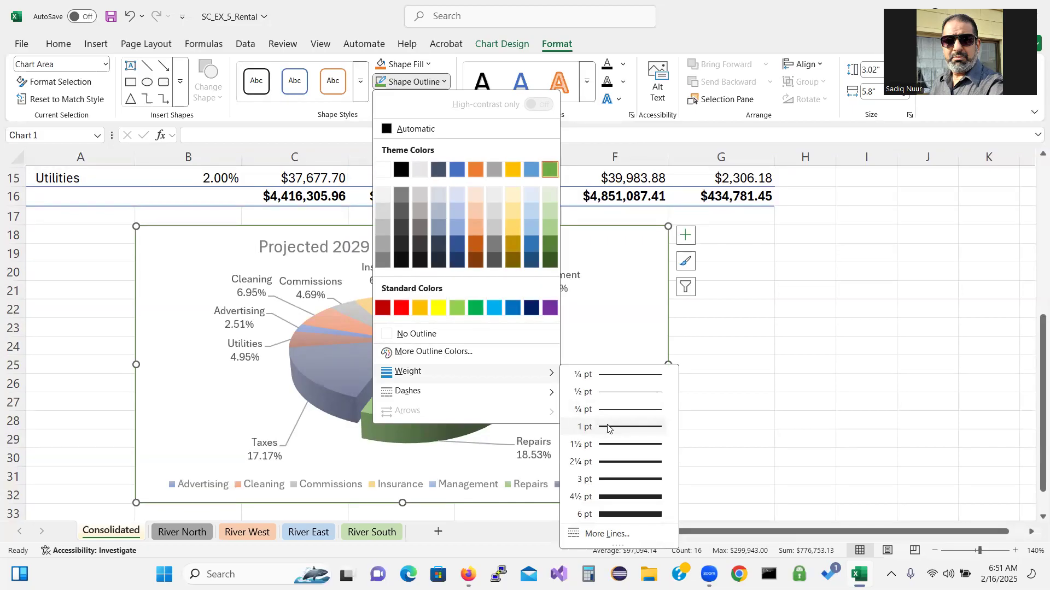
pyautogui.click(608, 427)
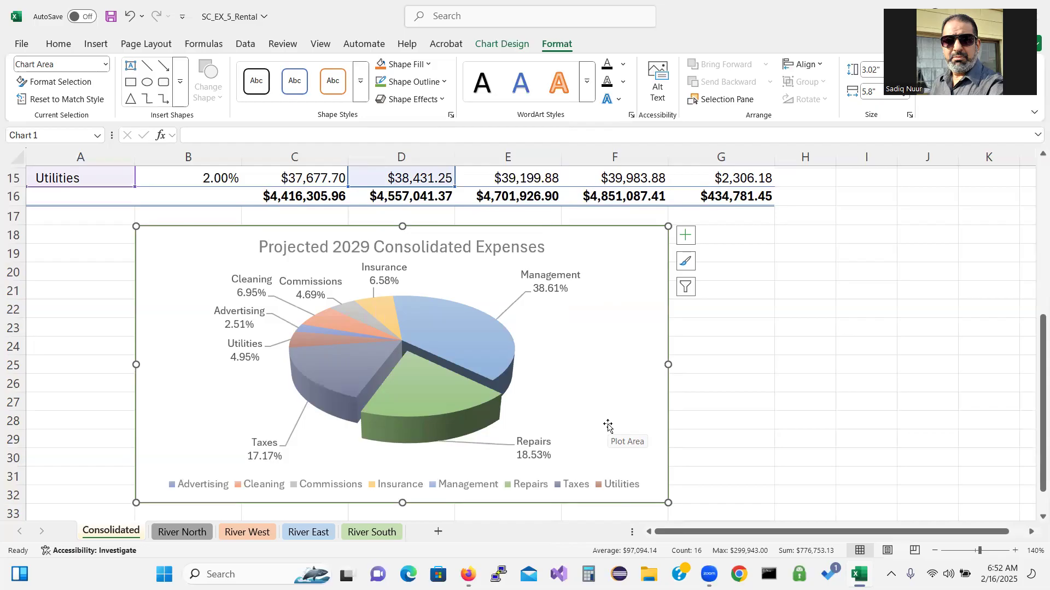
# Deselect the chart, save the workbook, and open Review's Check Accessibility menu
pyautogui.click(85, 402)
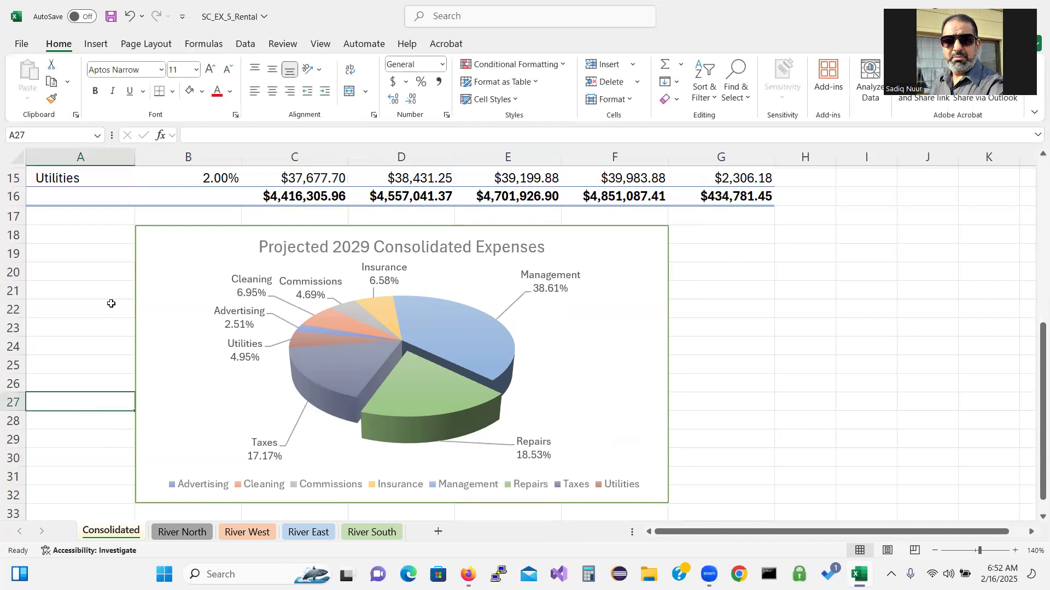
pyautogui.click(111, 17)
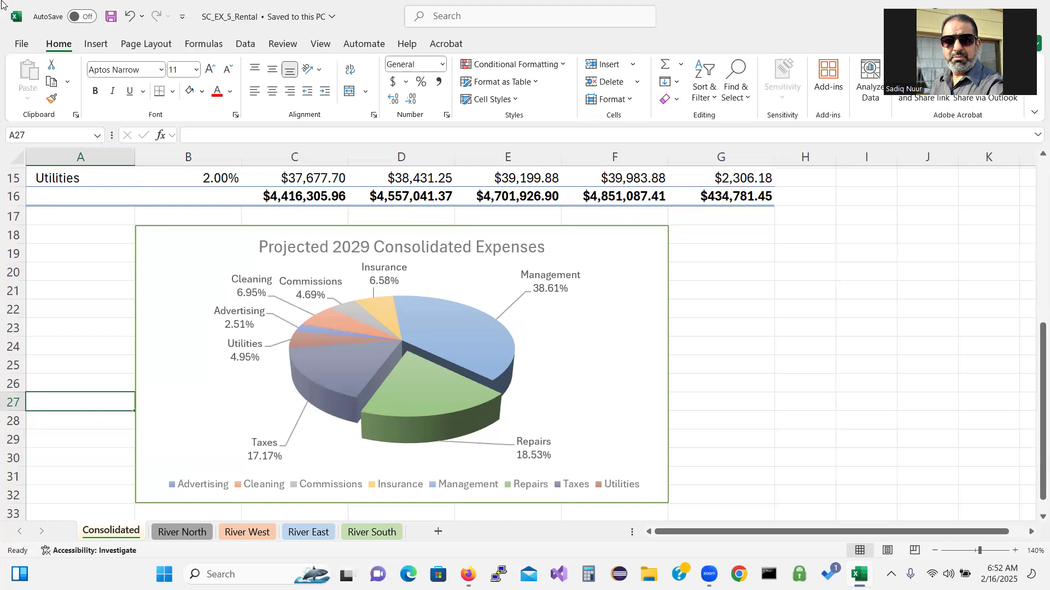
pyautogui.click(284, 44)
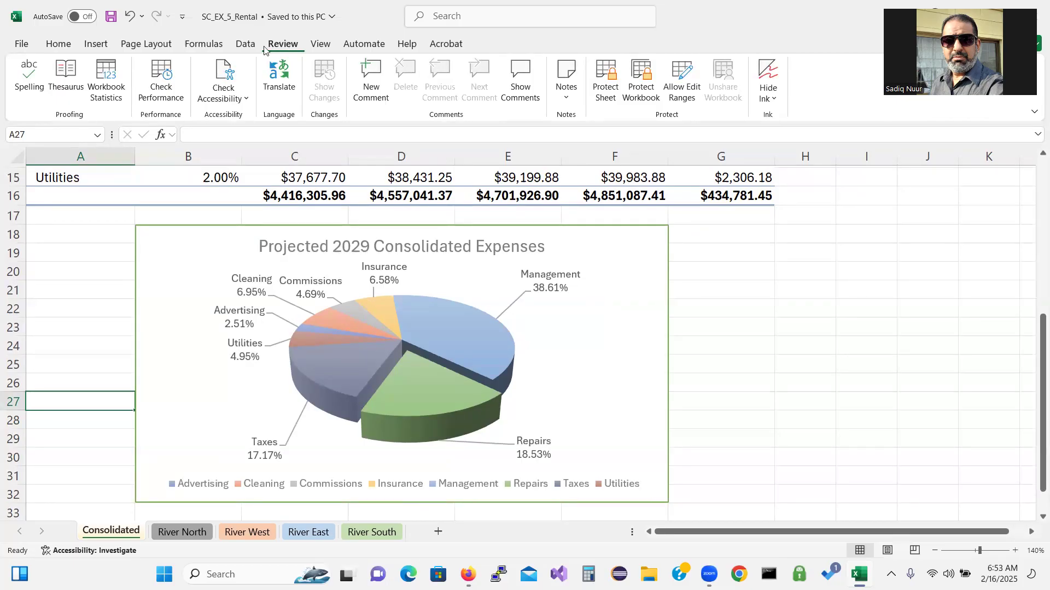
pyautogui.click(240, 101)
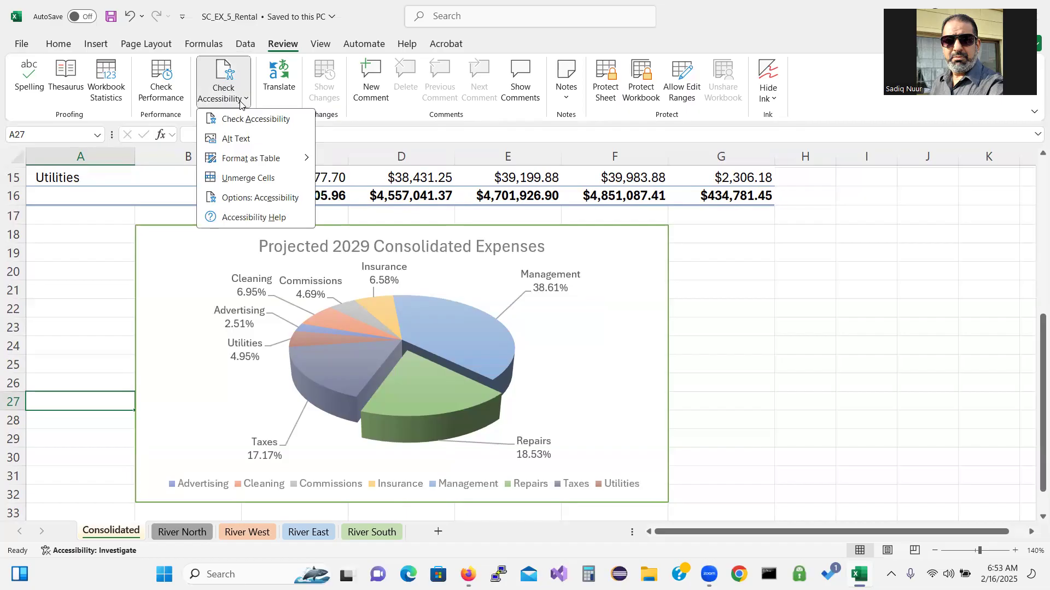
# Run Check Accessibility and open the chart's Missing alt text issue
pyautogui.click(241, 119)
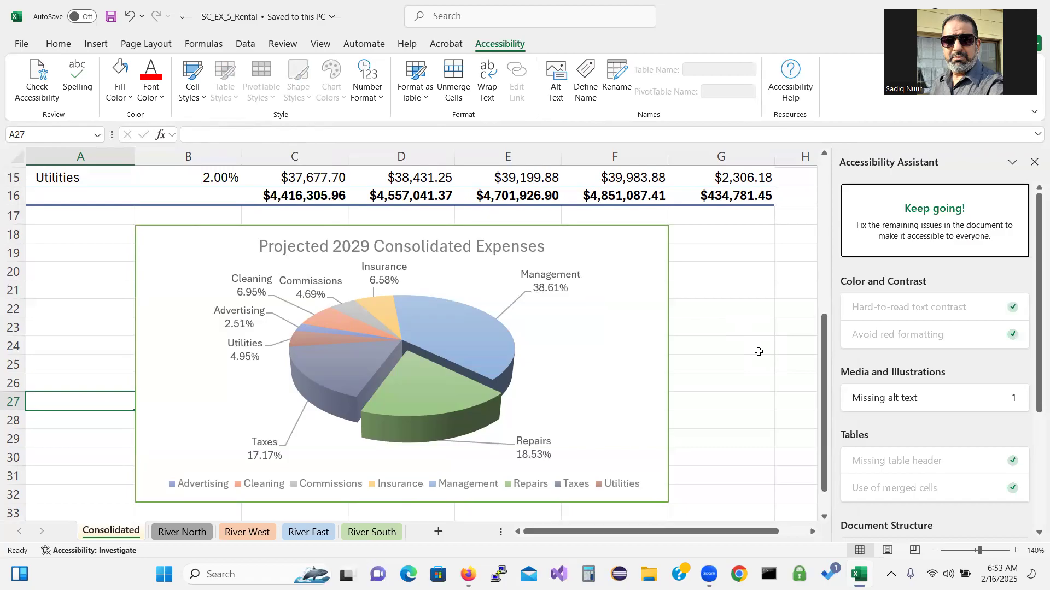
pyautogui.click(921, 403)
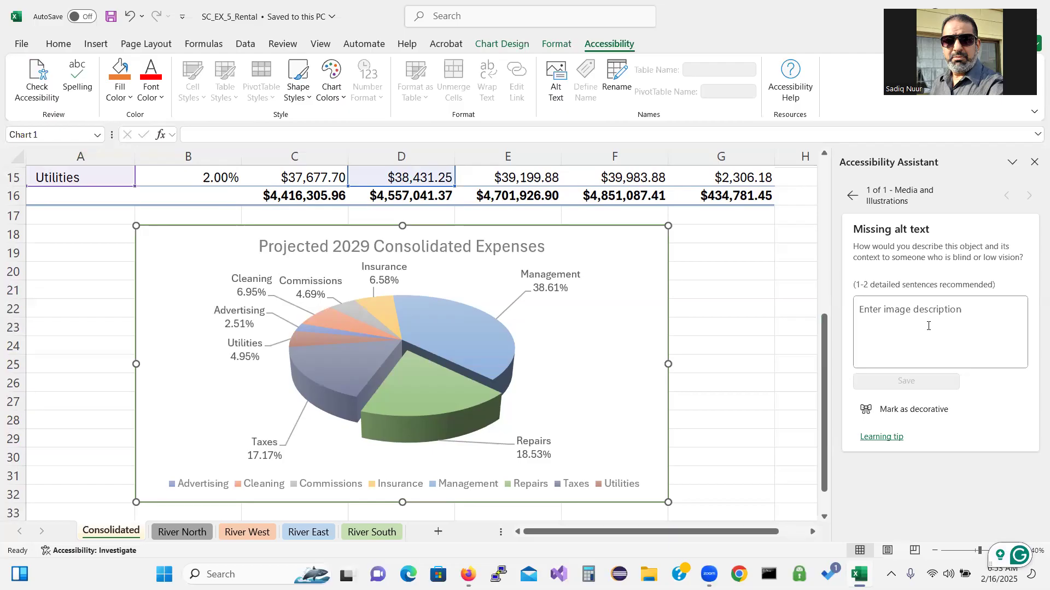
# Save alt text describing the 3D pie of Projected 2029 Consolidated Expenses and its eight categories
pyautogui.write('3D')
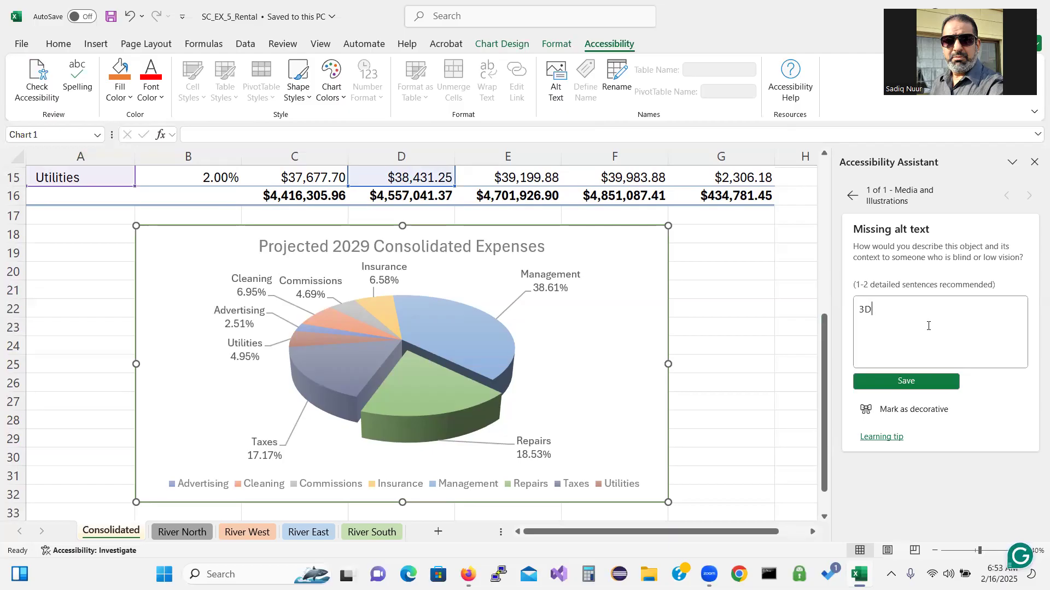
pyautogui.write('Pie chart showing th')
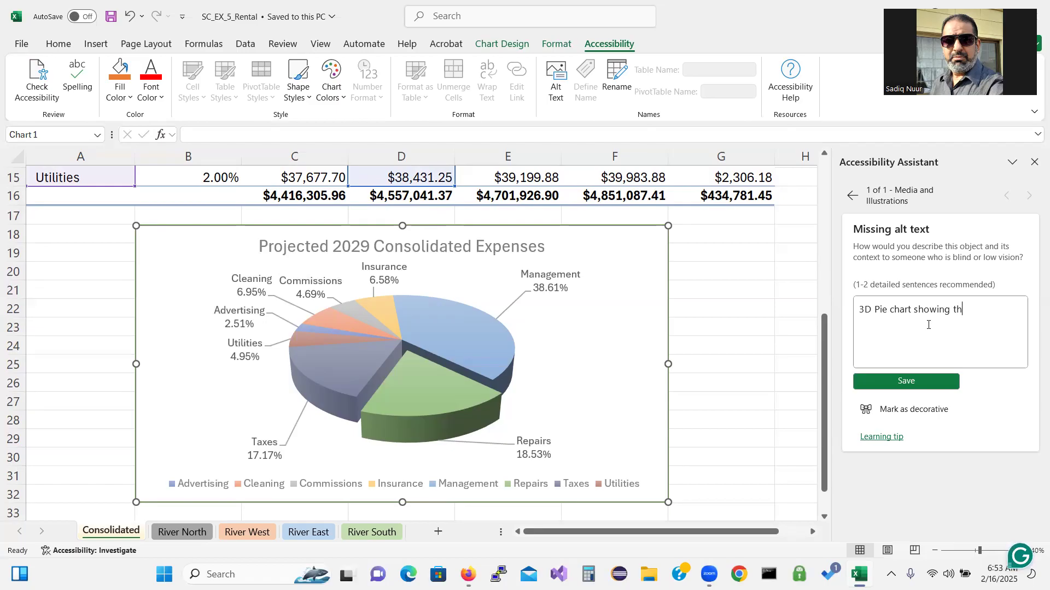
pyautogui.write('e Projecte')
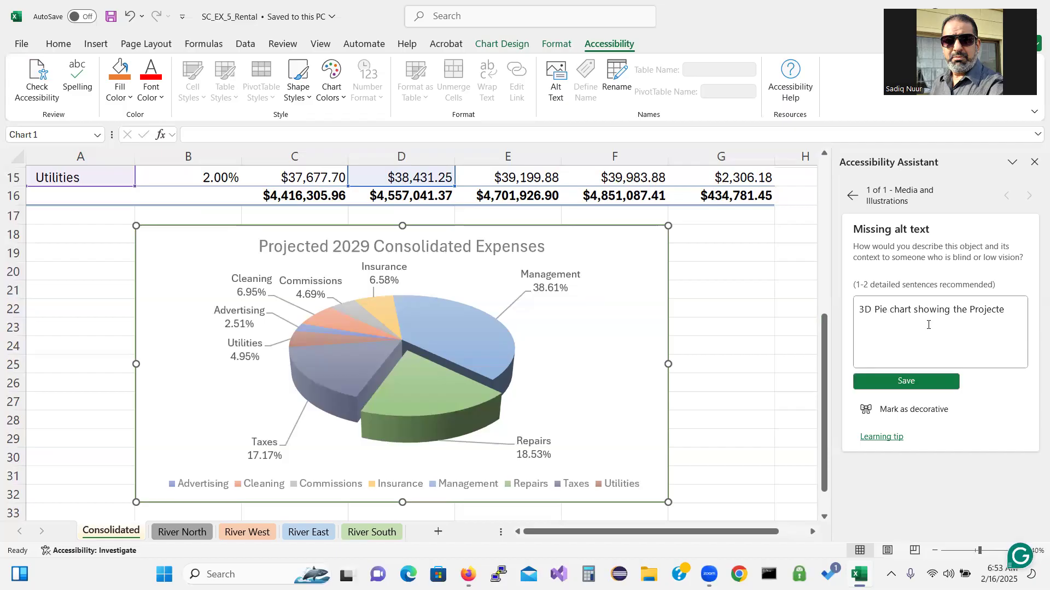
pyautogui.write('d 2029 Consolidated Expenses')
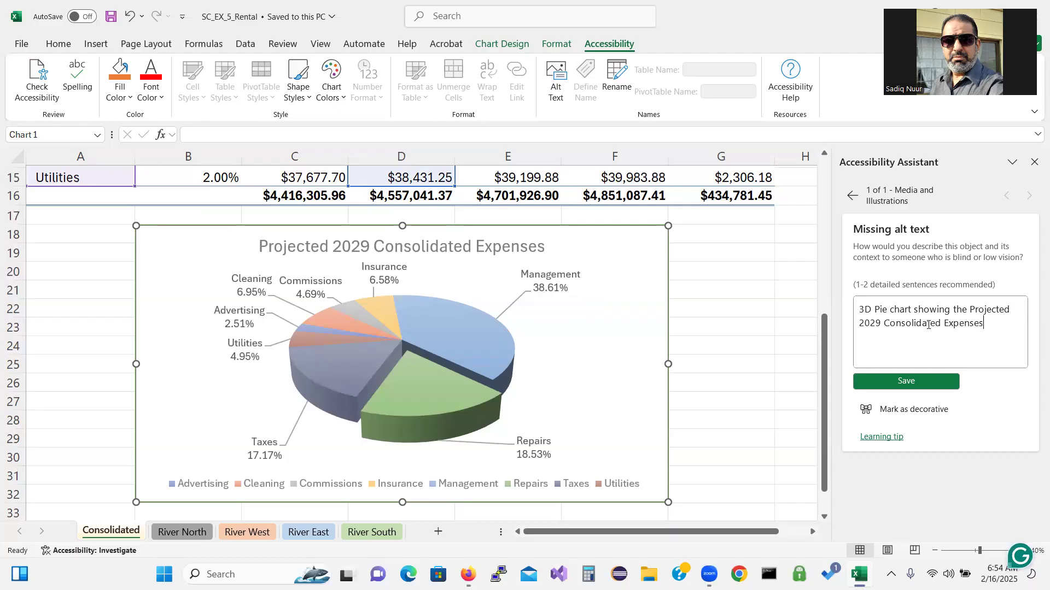
pyautogui.write('. The Repairs Category')
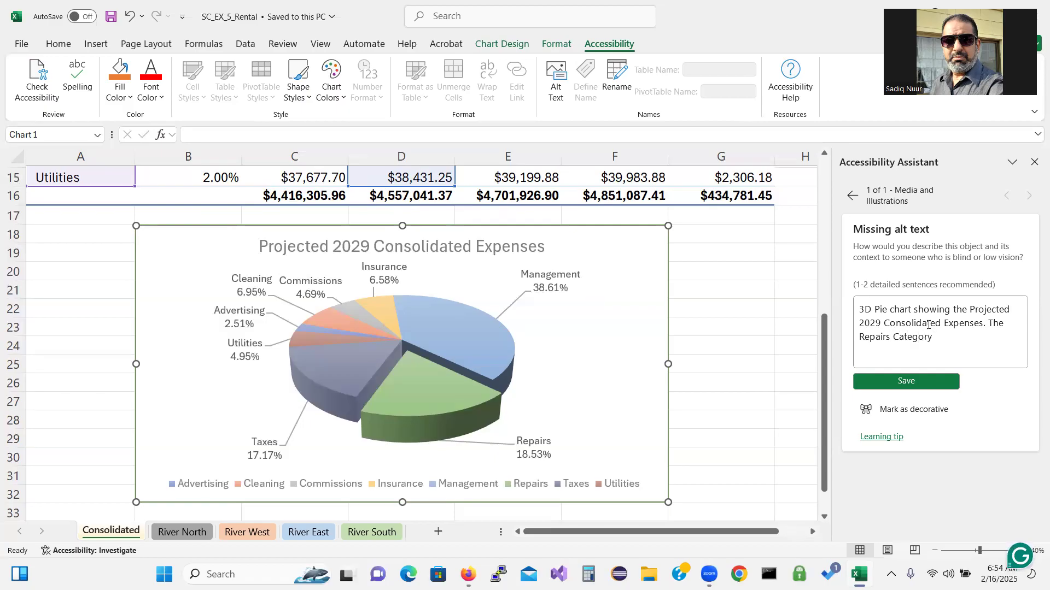
pyautogui.write(' is being emphasized')
pyautogui.write('. the')
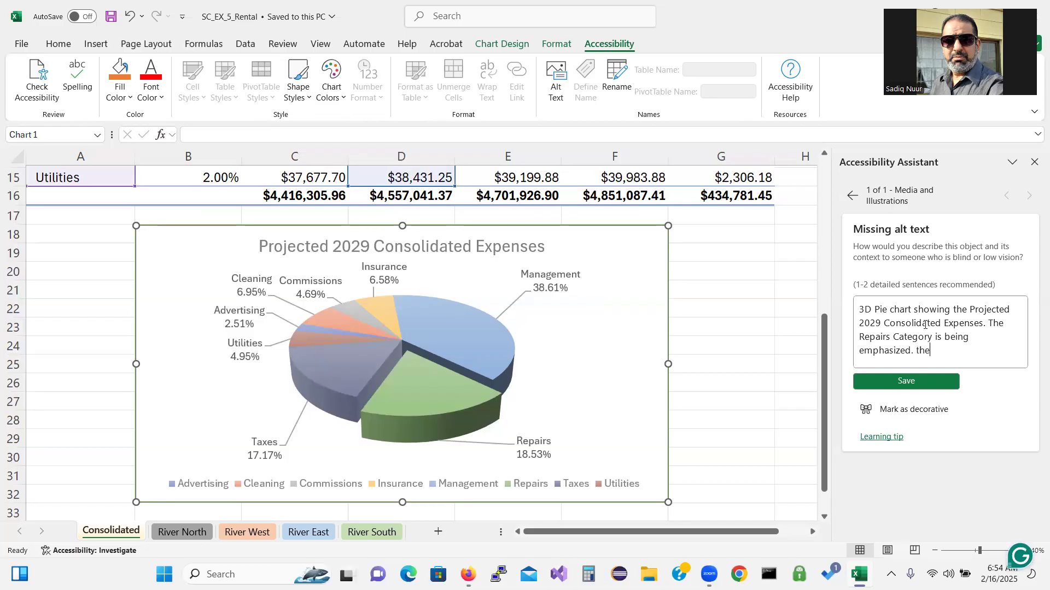
pyautogui.press('BackSpace')
pyautogui.press('BackSpace')
pyautogui.press('BackSpace')
pyautogui.write('The Categories shown are advis')
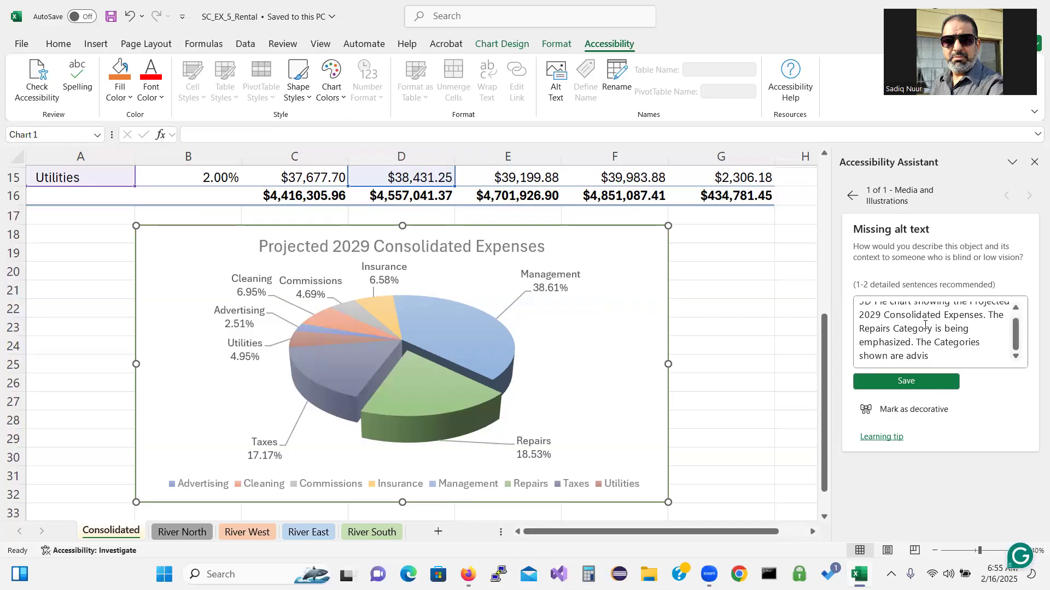
pyautogui.press('BackSpace')
pyautogui.press('BackSpace')
pyautogui.write('erf')
pyautogui.press('BackSpace')
pyautogui.write('tising, Cleaning, Co')
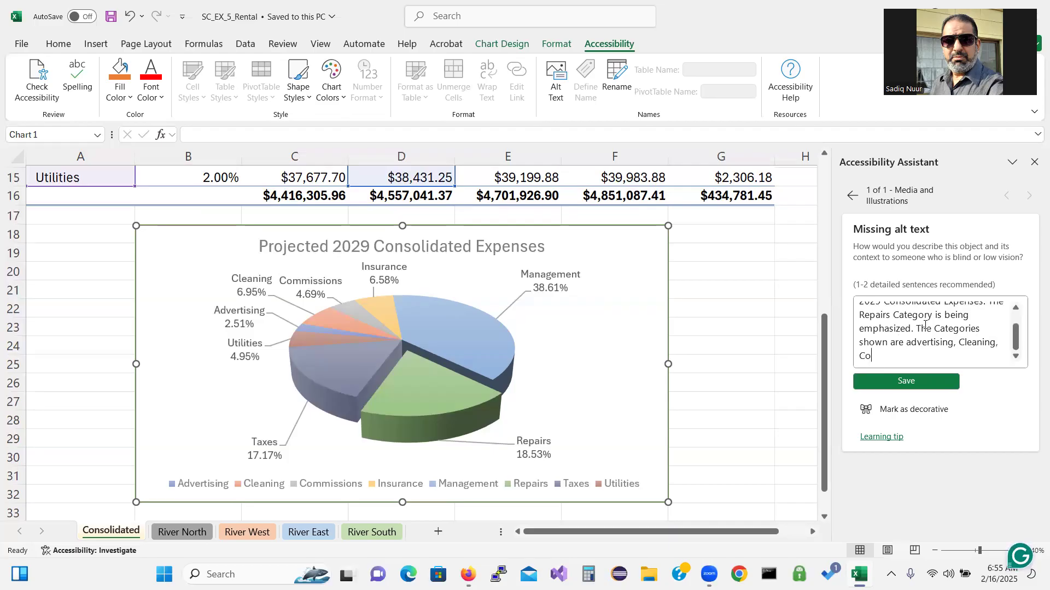
pyautogui.write('mmissions, Insurance')
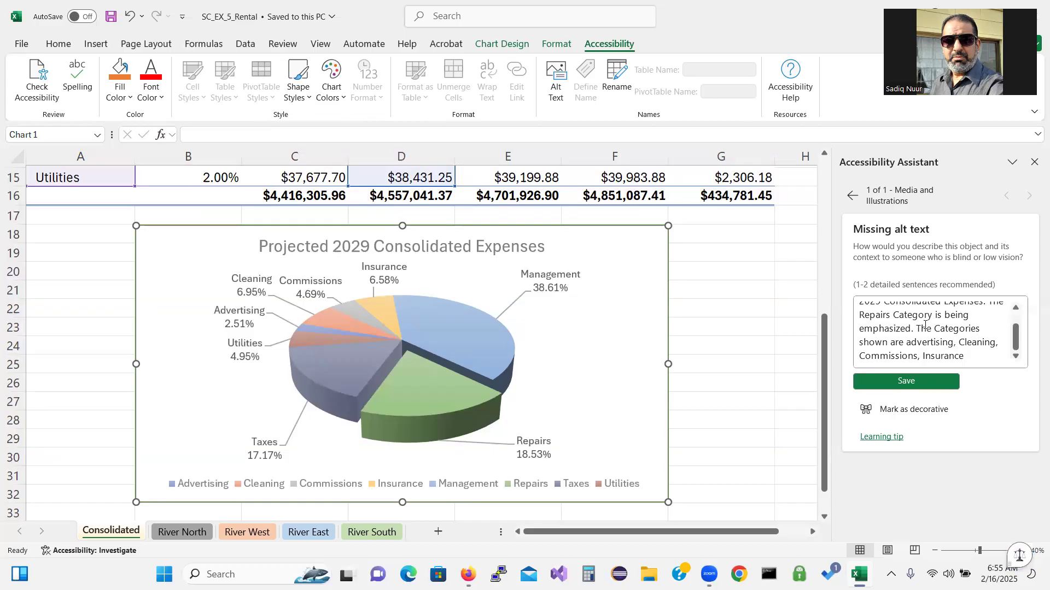
pyautogui.write(', Manage')
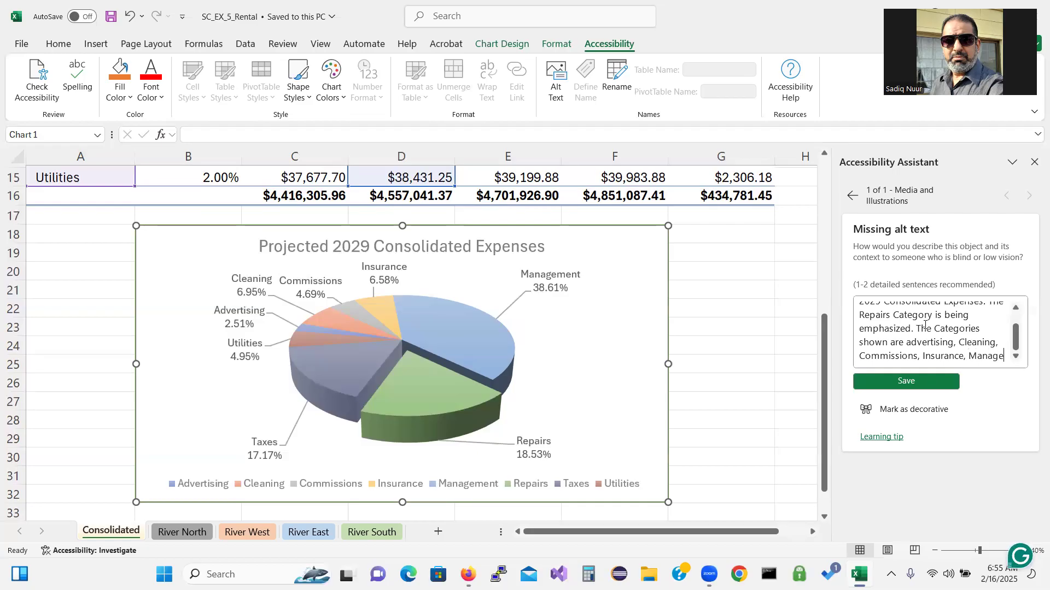
pyautogui.write('ment')
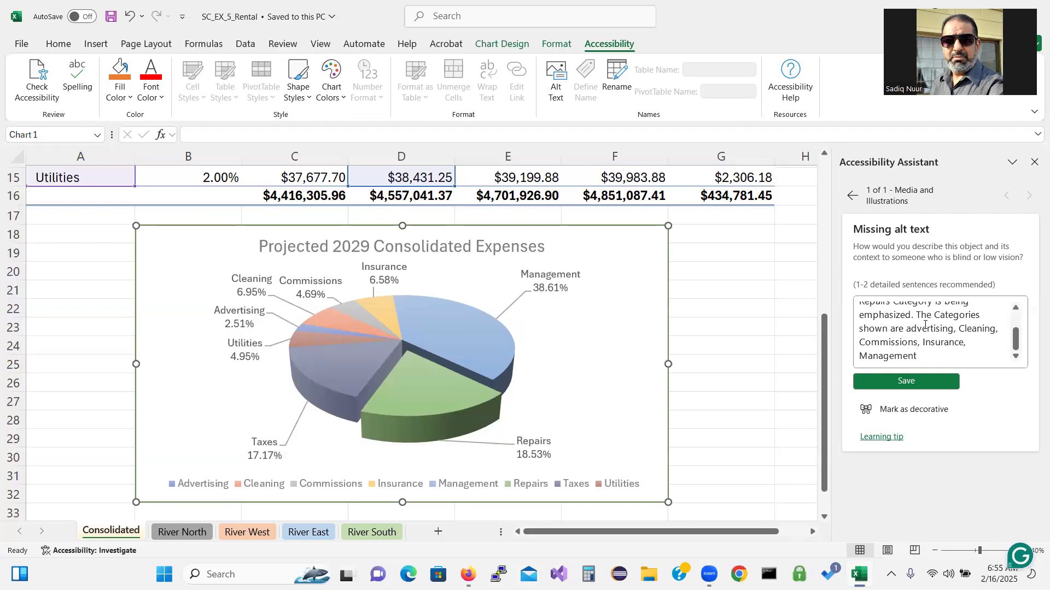
pyautogui.write(', Repairs, Taxes, and Util')
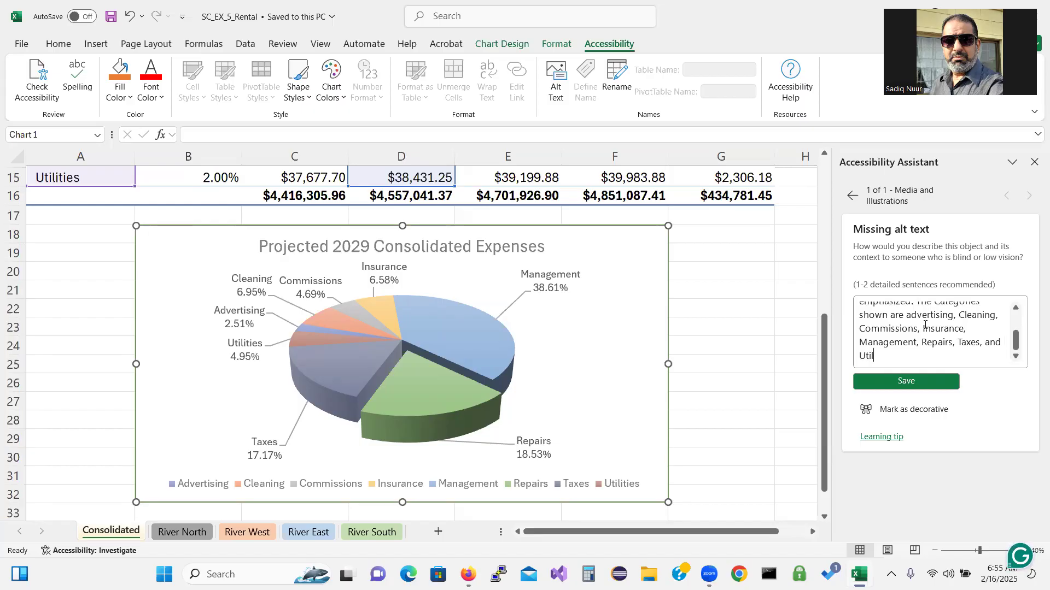
pyautogui.write('ities.')
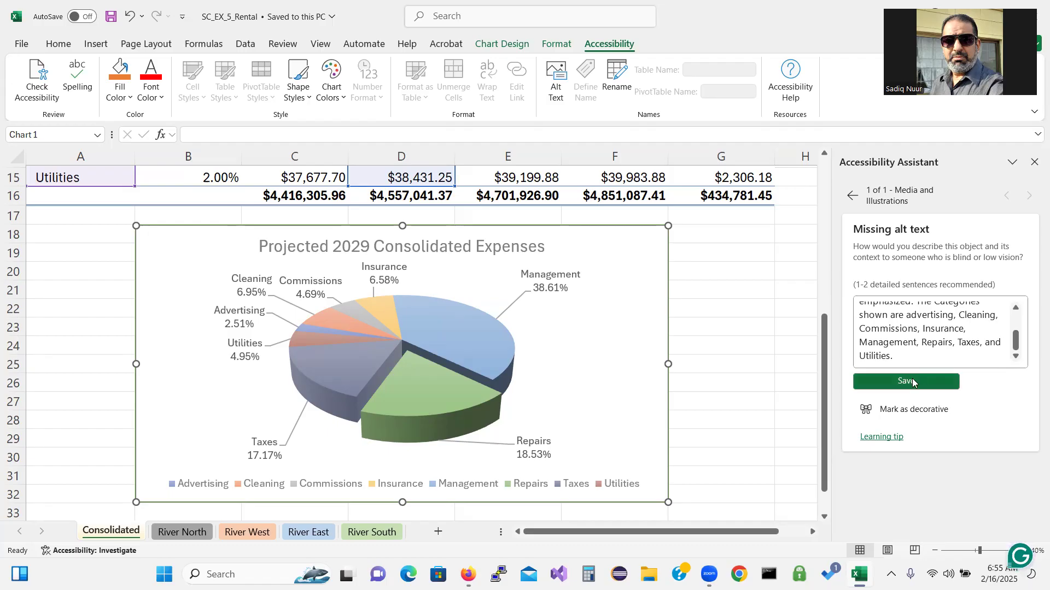
pyautogui.click(929, 381)
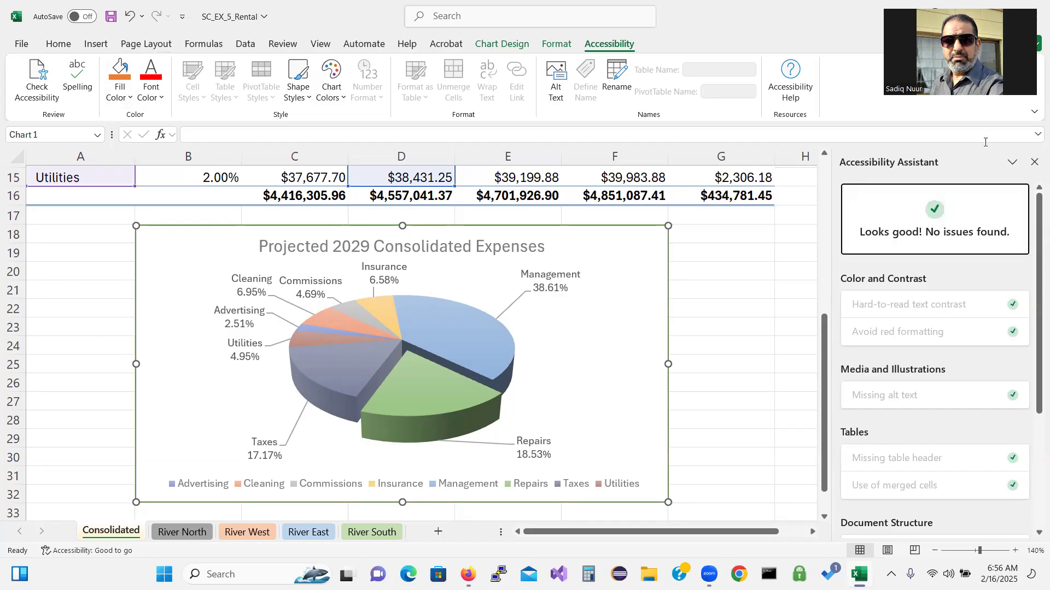
# Close the Accessibility Assistant, deselect the chart and switch to Page Layout
pyautogui.click(1033, 162)
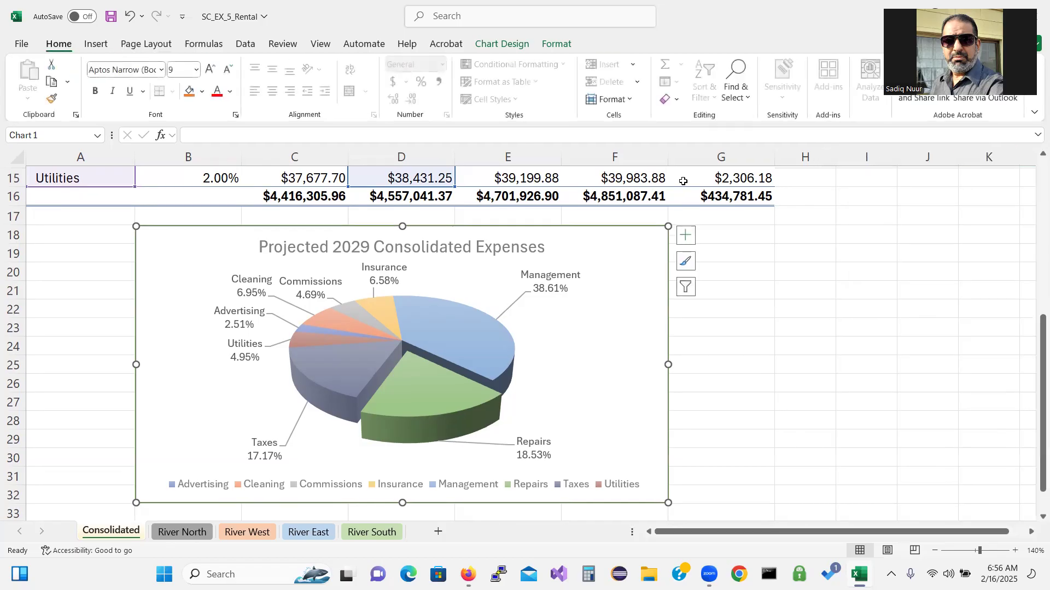
pyautogui.press('Escape')
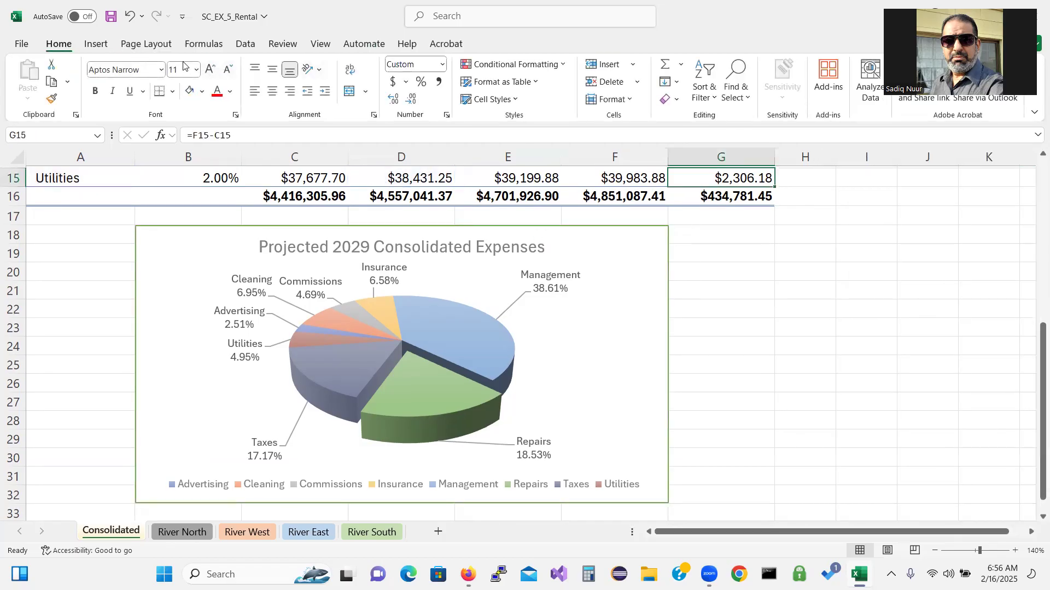
pyautogui.click(162, 47)
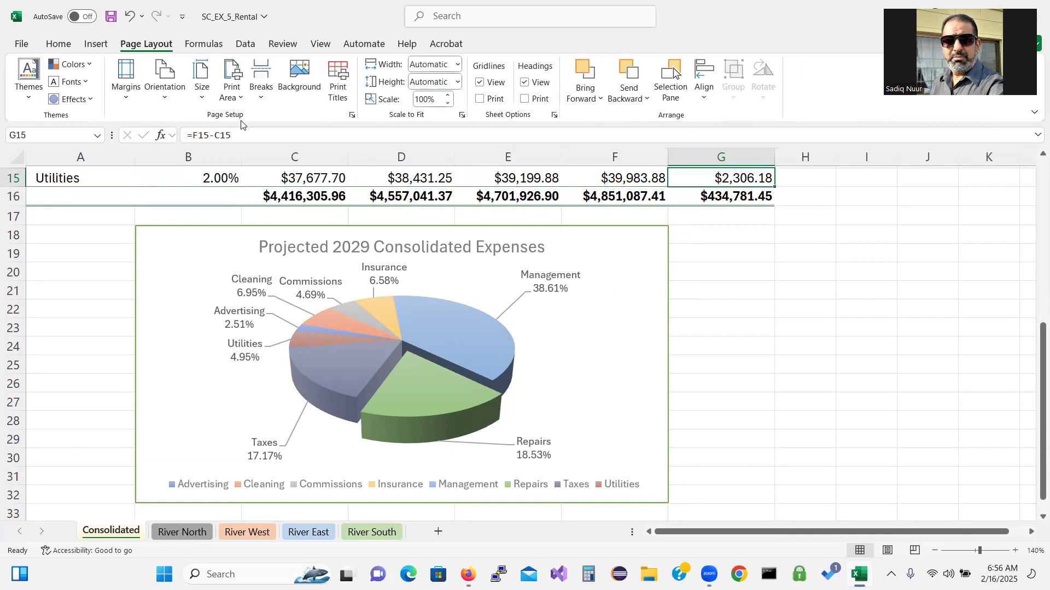
# In Page Setup, centre the sheet horizontally and set left and right margins to 0.5
pyautogui.click(351, 116)
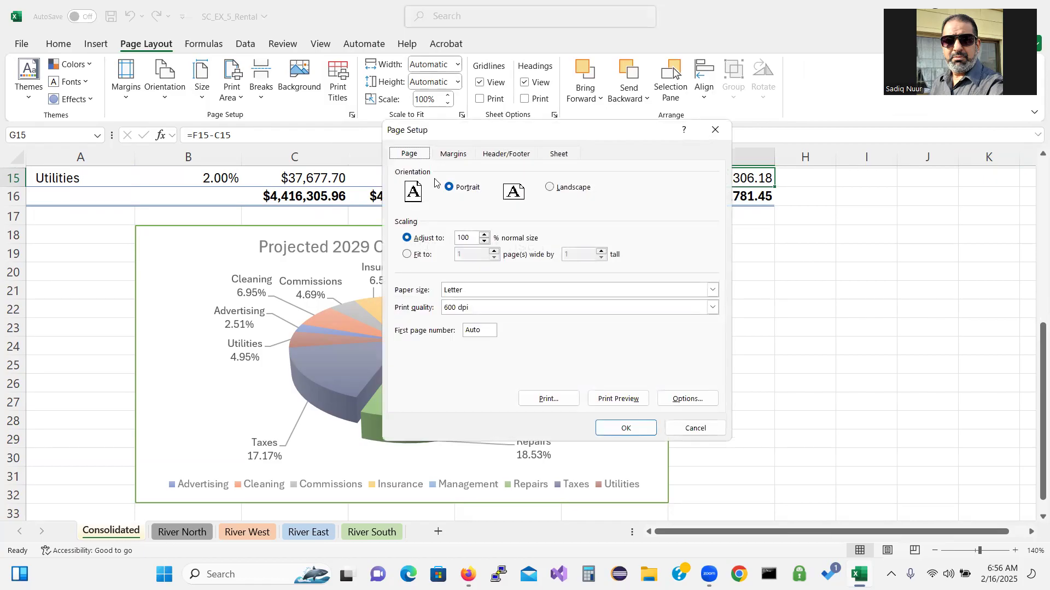
pyautogui.click(456, 157)
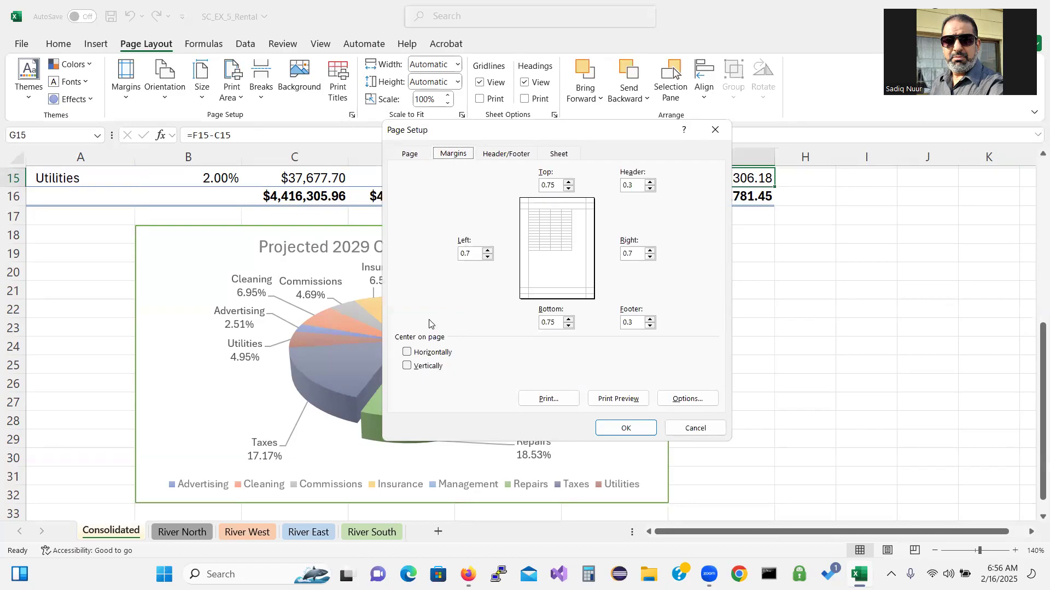
pyautogui.click(406, 353)
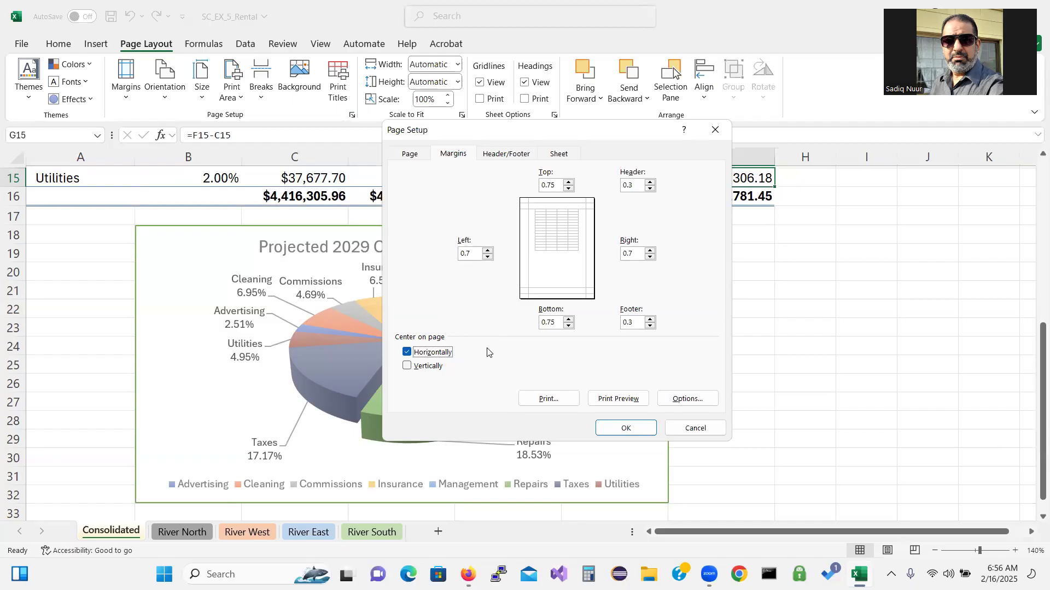
pyautogui.click(473, 252)
pyautogui.write('5')
pyautogui.click(636, 254)
pyautogui.press('BackSpace')
# Apply the margins, then group all sheets and apply the same Page Setup to them
pyautogui.click(620, 429)
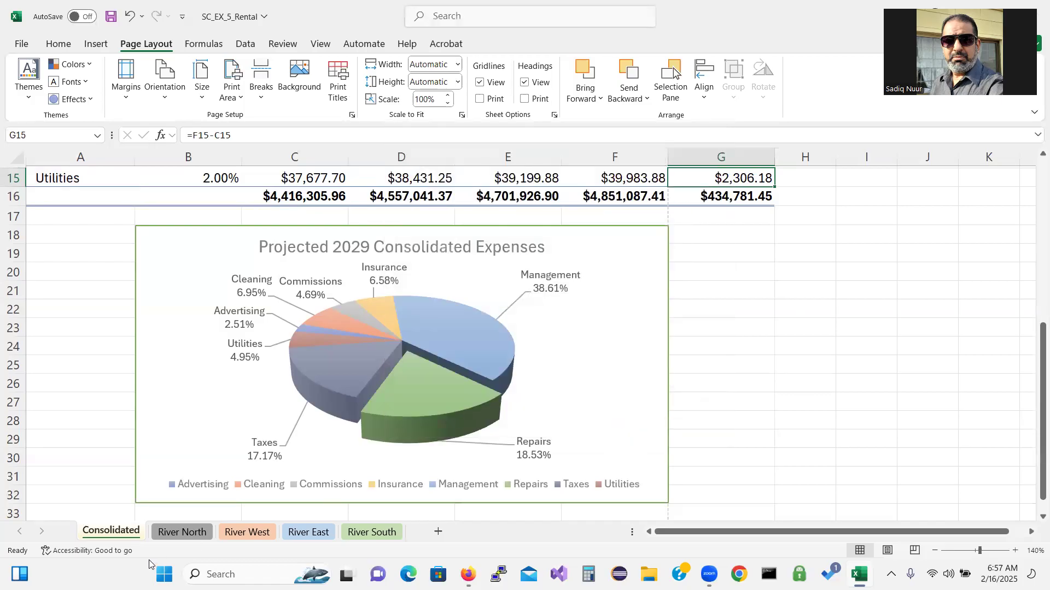
pyautogui.rightClick(124, 532)
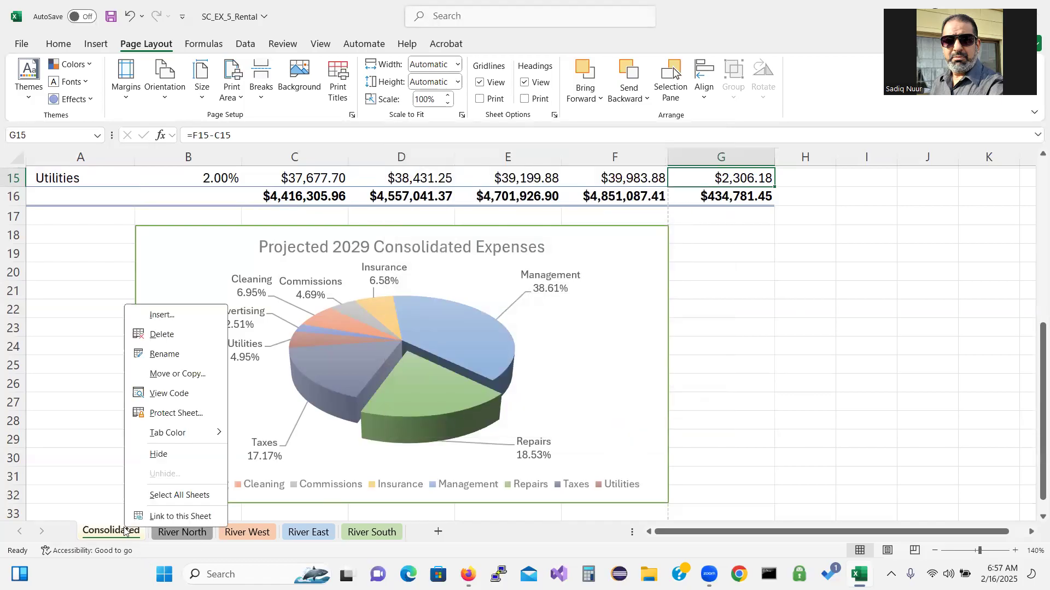
pyautogui.click(166, 497)
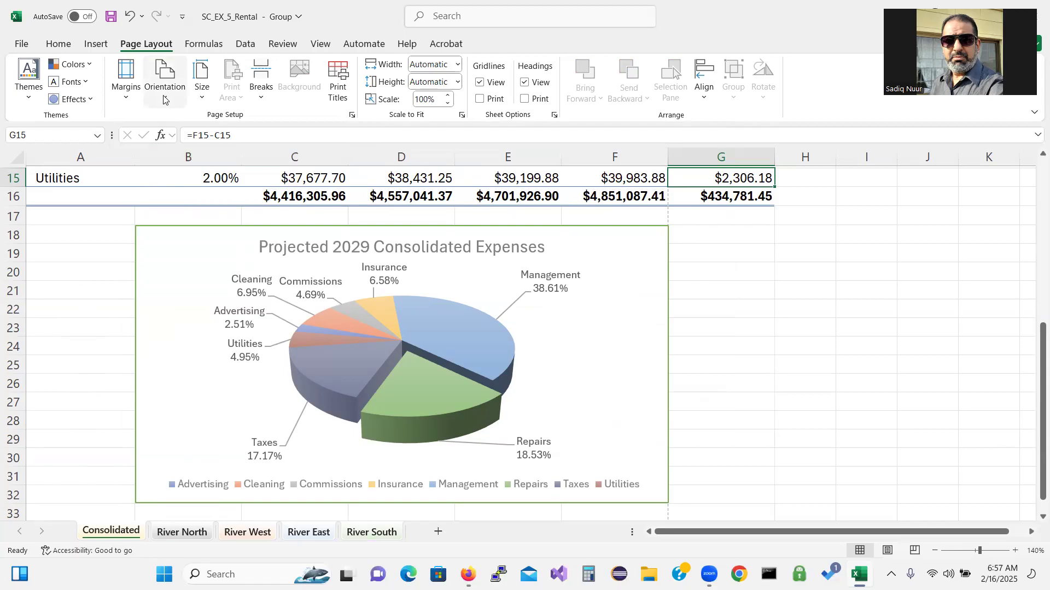
pyautogui.click(353, 116)
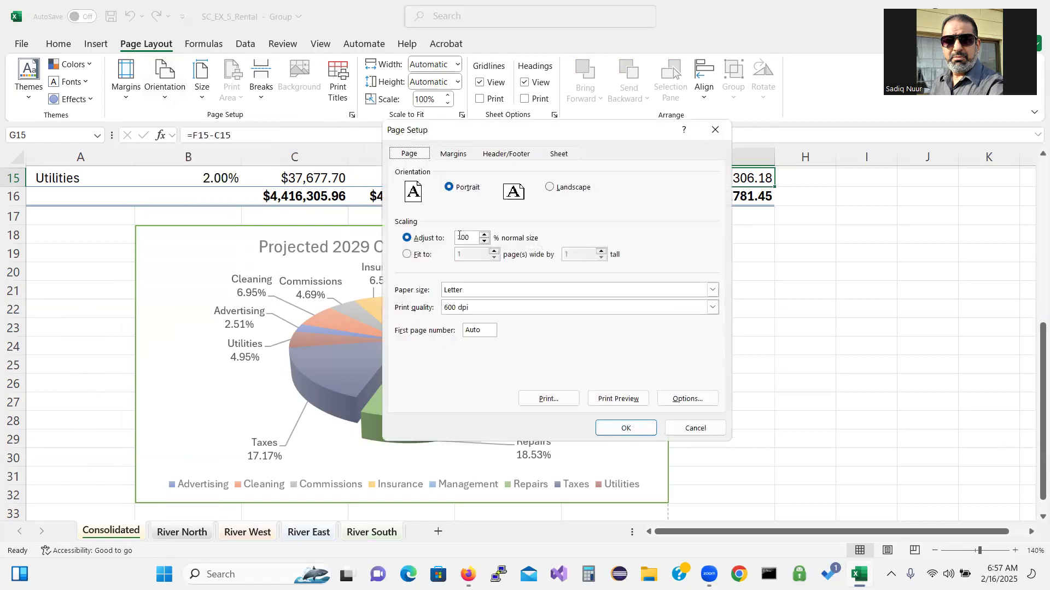
pyautogui.click(461, 158)
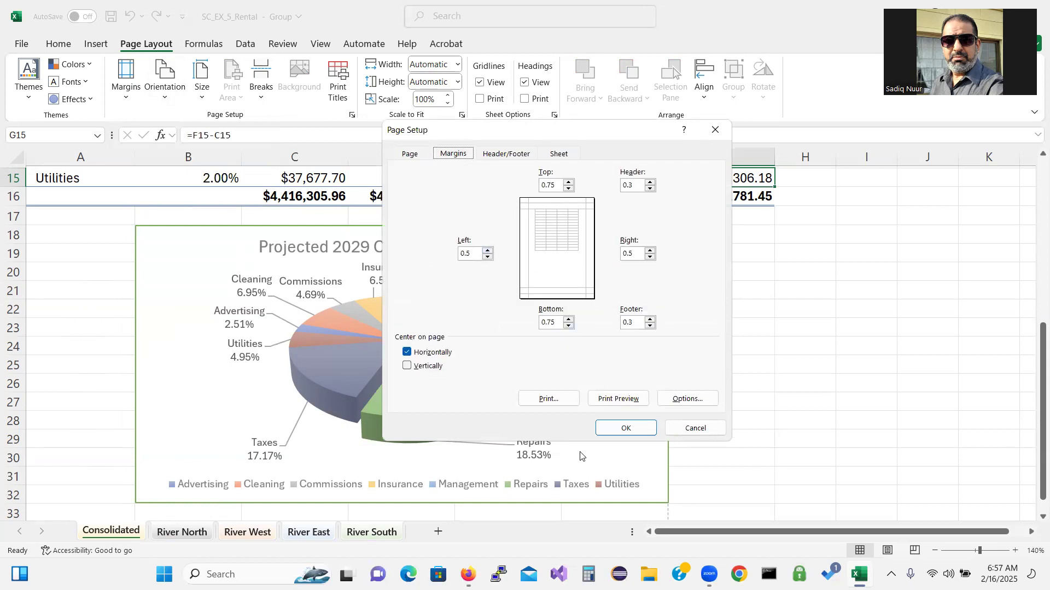
pyautogui.click(621, 431)
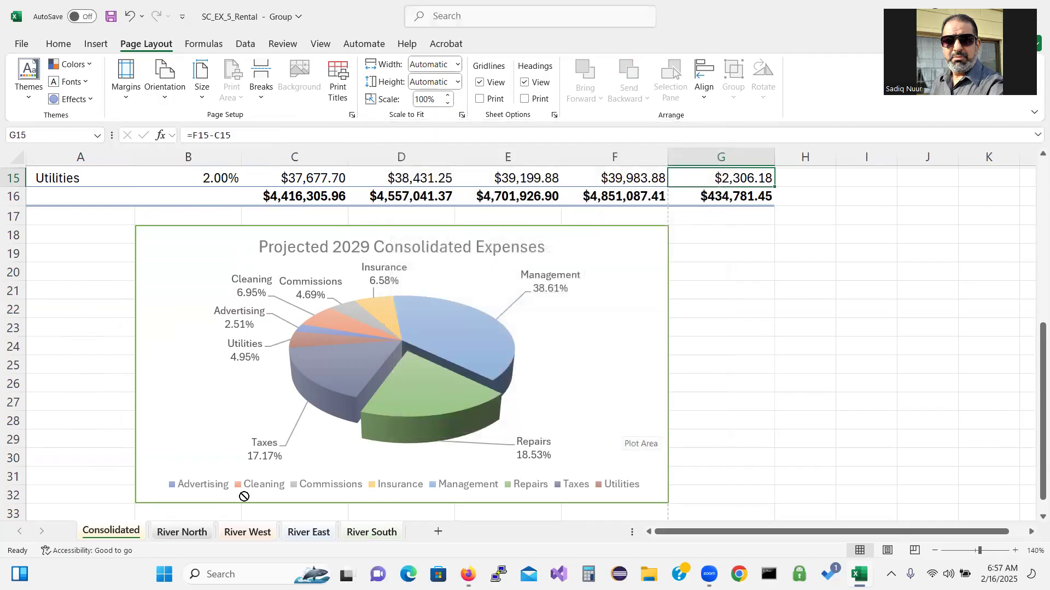
# Ungroup the worksheets and return to cell A30
pyautogui.rightClick(114, 533)
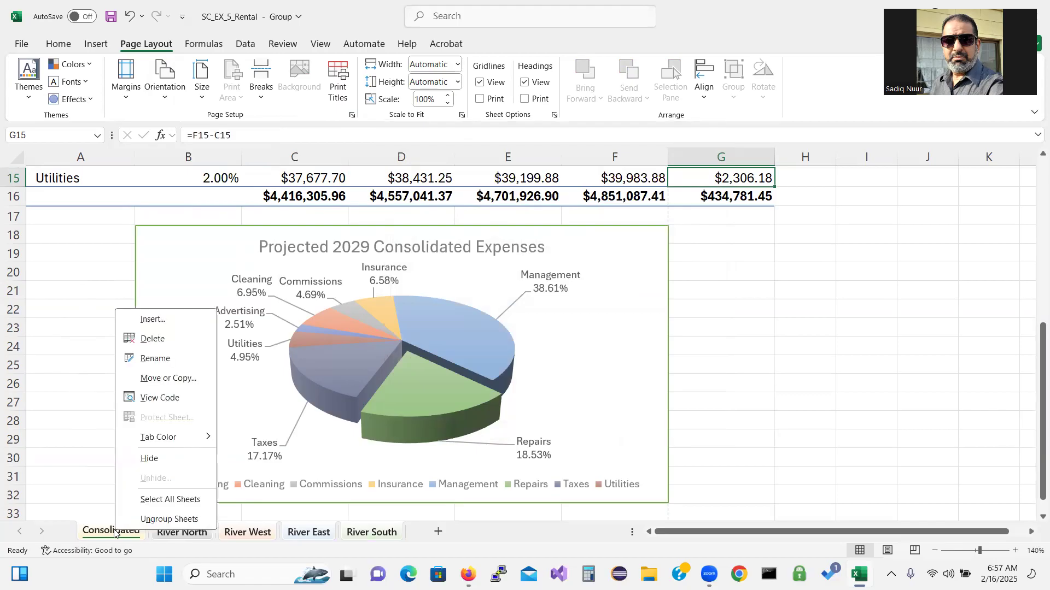
pyautogui.click(146, 519)
pyautogui.click(98, 463)
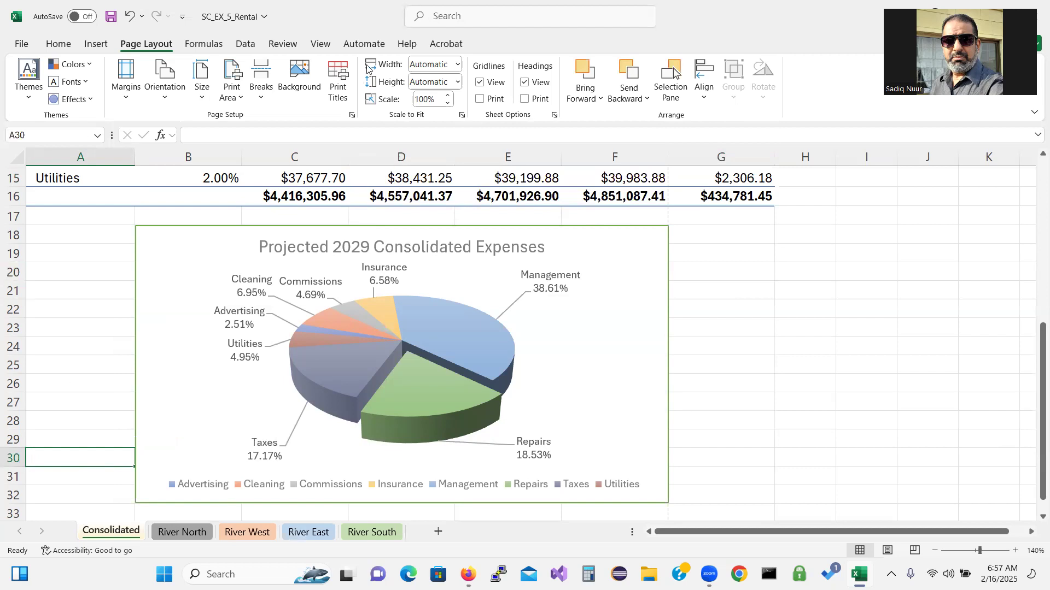
# Show the Consolidated sheet in Page Layout view and start editing its page header
pyautogui.click(321, 43)
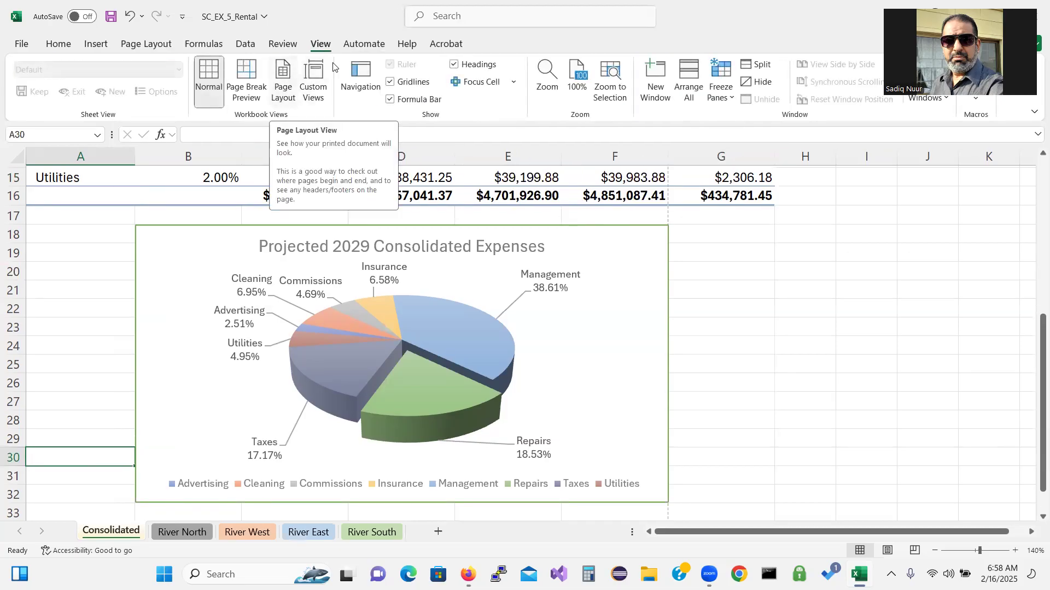
pyautogui.click(284, 80)
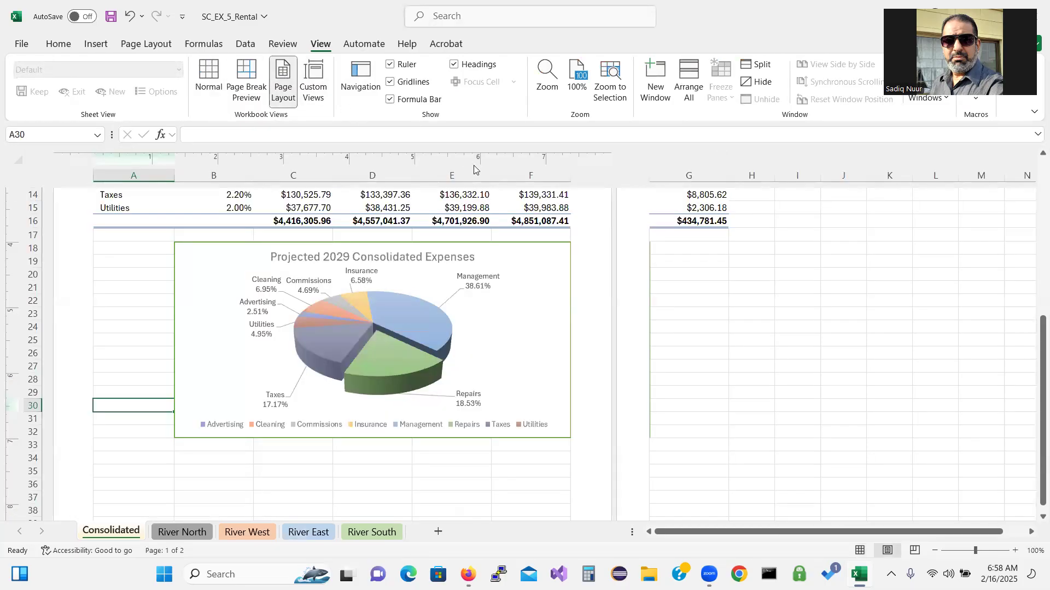
pyautogui.moveTo(1035, 366); pyautogui.dragTo(1035, 207)
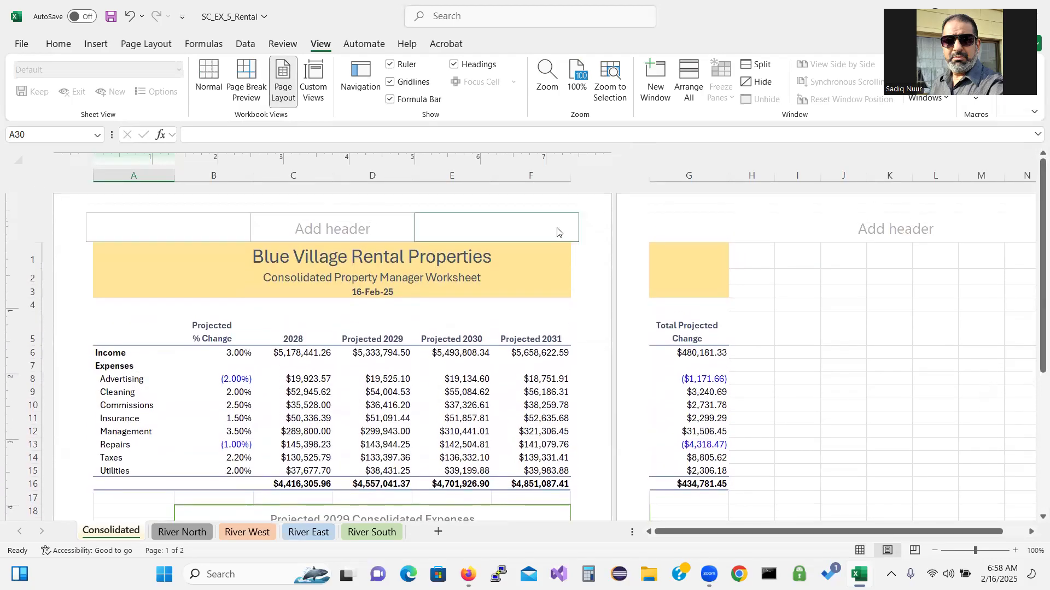
pyautogui.click(331, 222)
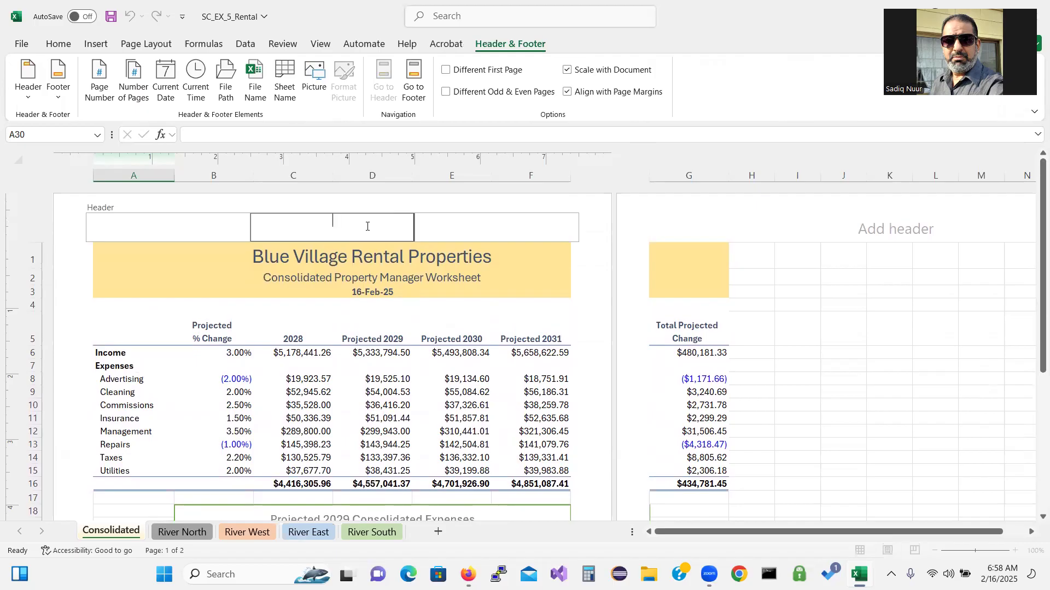
# Enter the author's name in the left header section and 'Property Manager Worksheet' in the centre section
pyautogui.click(170, 222)
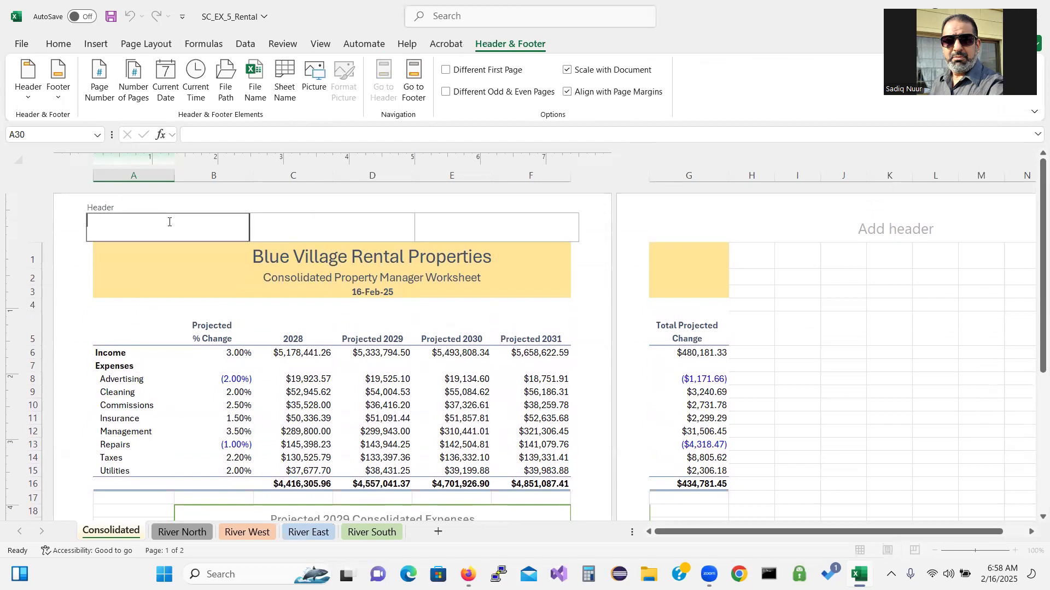
pyautogui.write('Shelly Cashman')
pyautogui.click(292, 222)
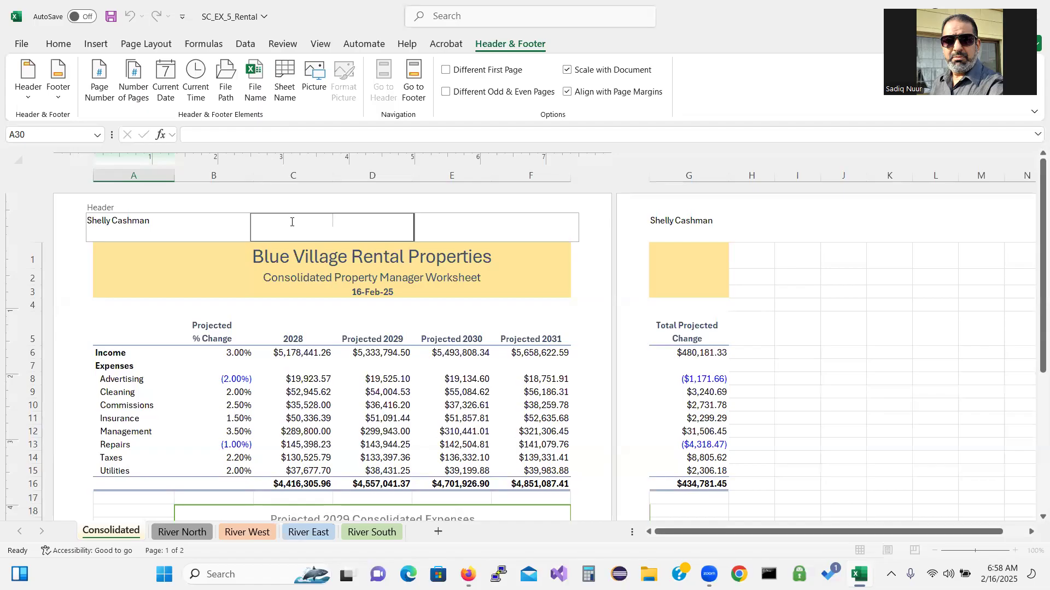
pyautogui.write('Property Management=')
pyautogui.press('BackSpace')
pyautogui.press('BackSpace')
pyautogui.press('BackSpace')
pyautogui.press('BackSpace')
pyautogui.press('BackSpace')
pyautogui.write('e')
pyautogui.press('BackSpace')
pyautogui.write('r Worksj')
pyautogui.press('BackSpace')
pyautogui.write('heet')
# Scroll the header back into view and move to the page footer
pyautogui.moveTo(1034, 357); pyautogui.dragTo(1033, 570)
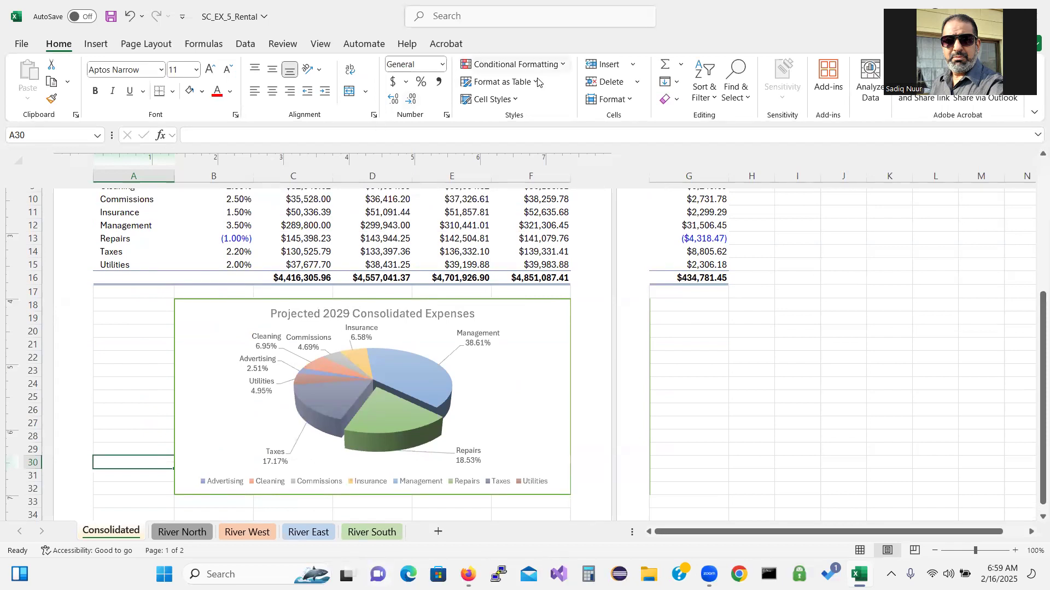
pyautogui.moveTo(1036, 333); pyautogui.dragTo(1036, 164)
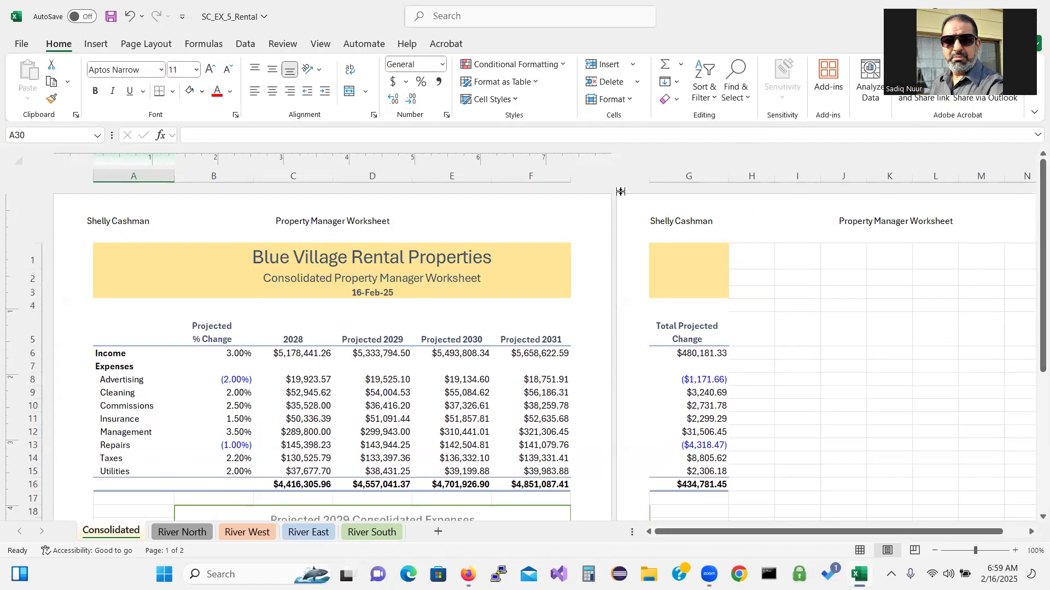
pyautogui.click(365, 231)
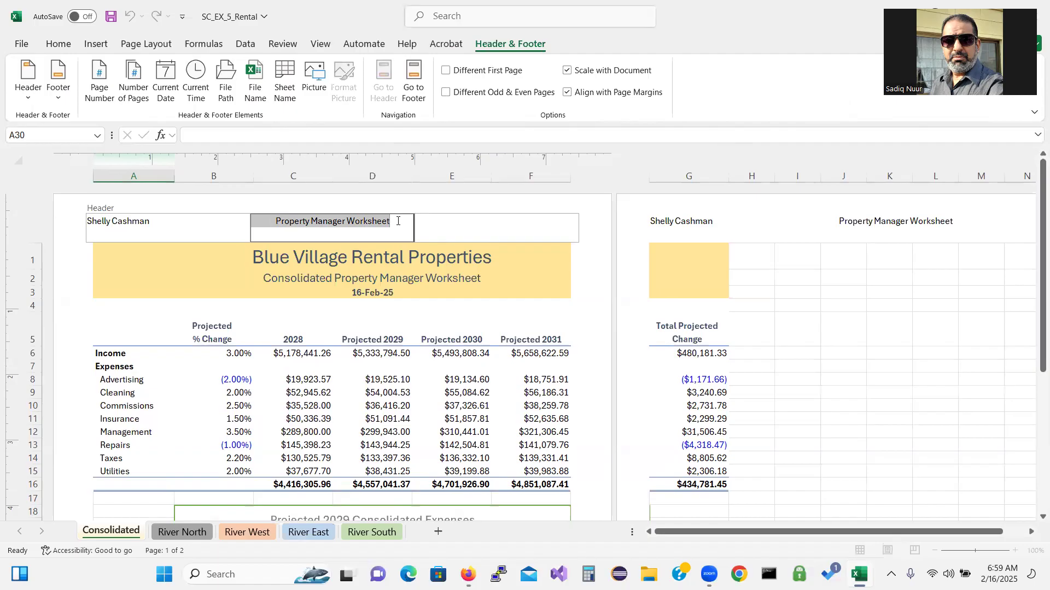
pyautogui.click(416, 82)
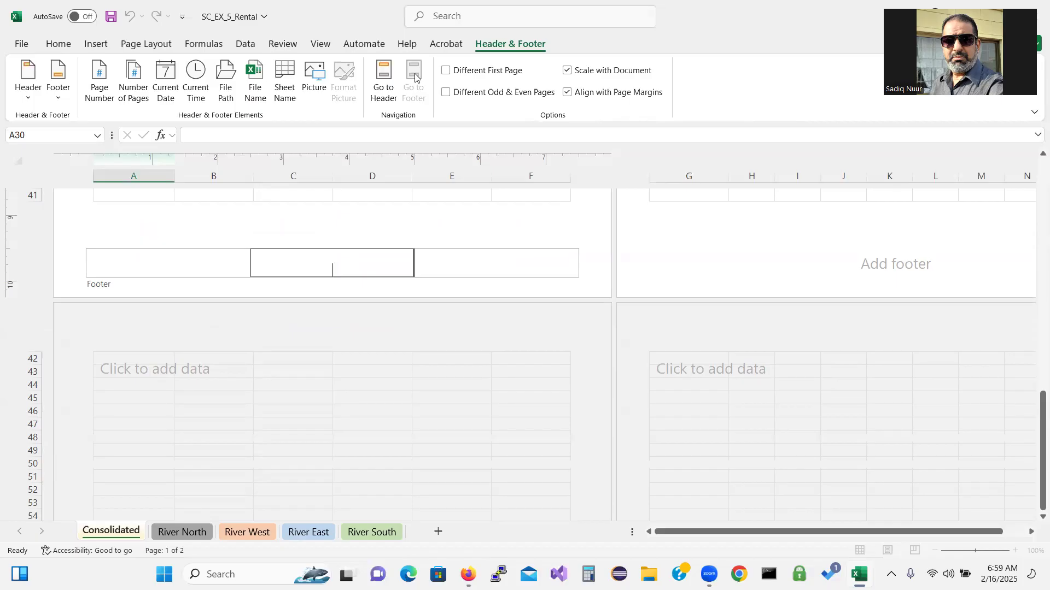
# Fill the centre footer with 'Page &[Page]' so each page shows its number
pyautogui.write('Page')
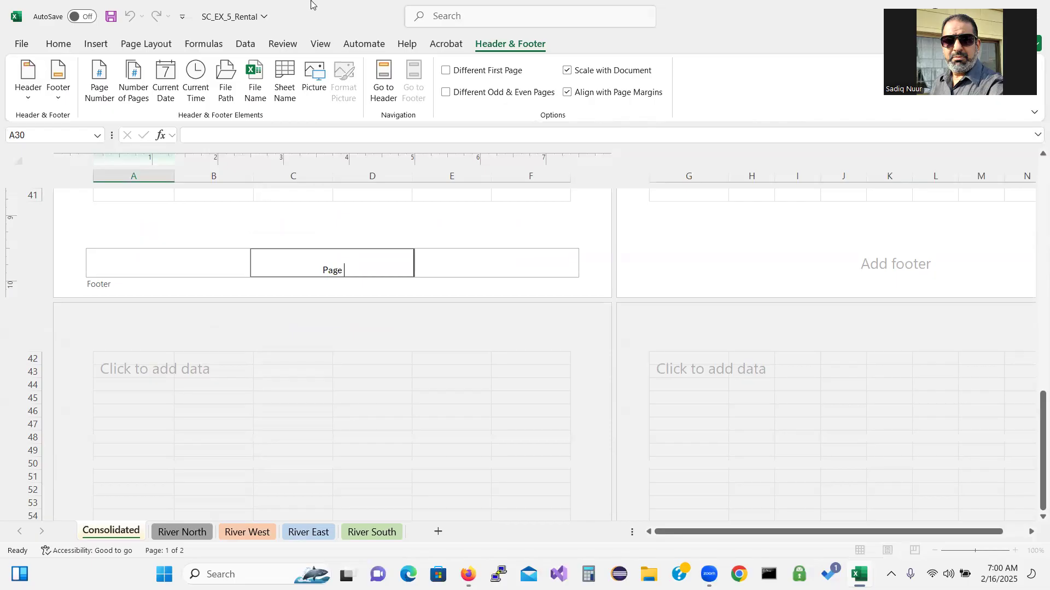
pyautogui.click(96, 72)
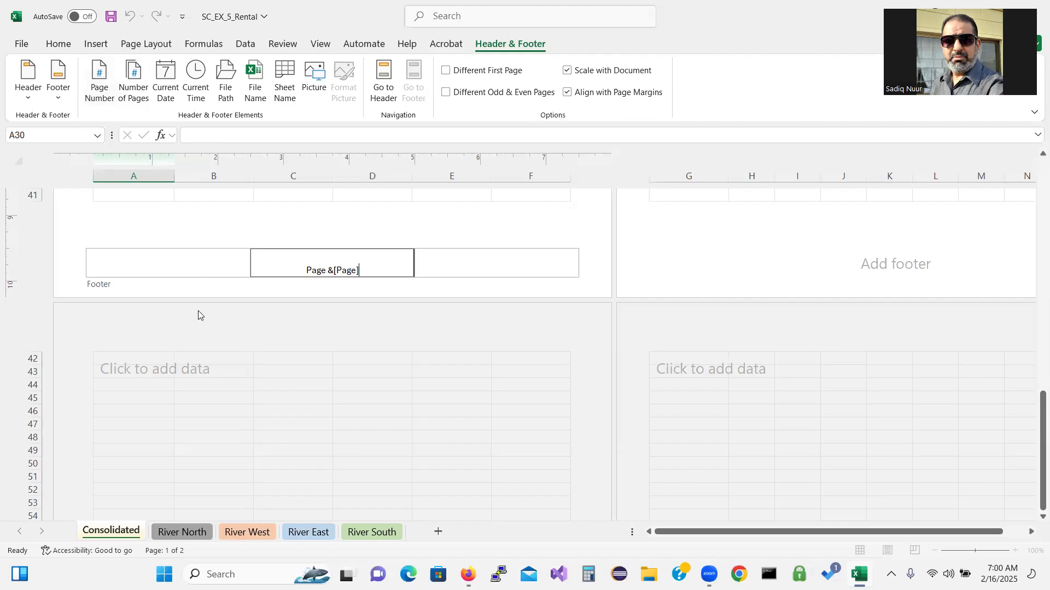
pyautogui.click(221, 195)
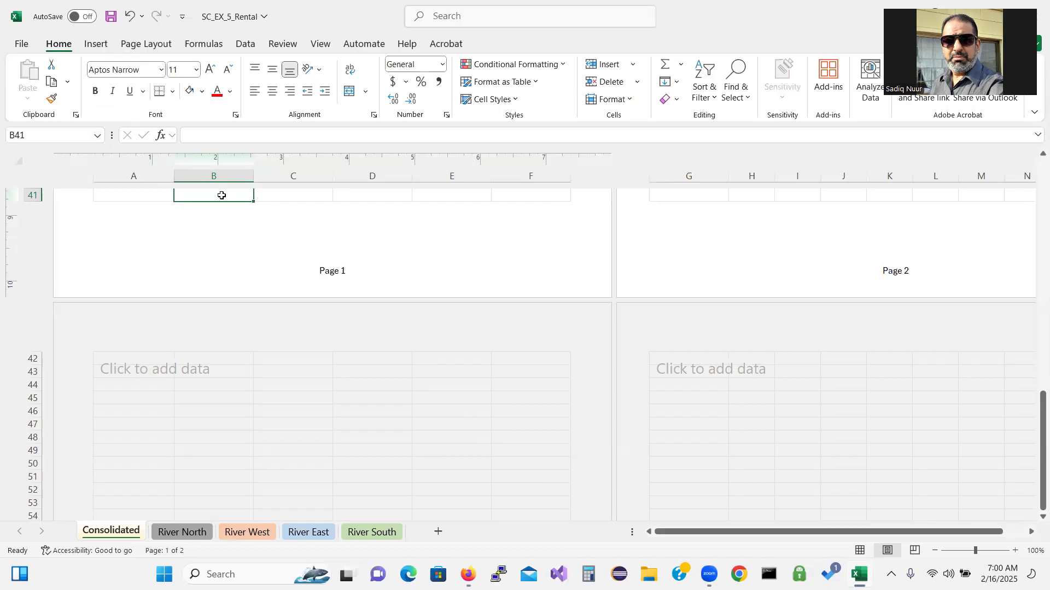
# Return the Consolidated sheet to Normal view and select the 3-D expenses pie chart
pyautogui.click(325, 45)
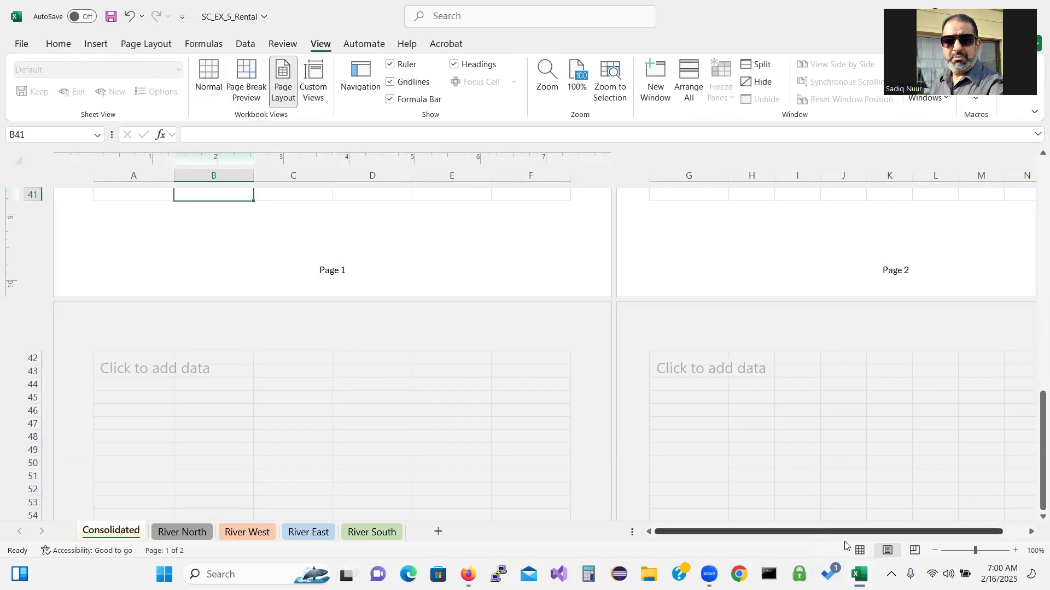
pyautogui.press('ctrl')
pyautogui.press('ctrl')
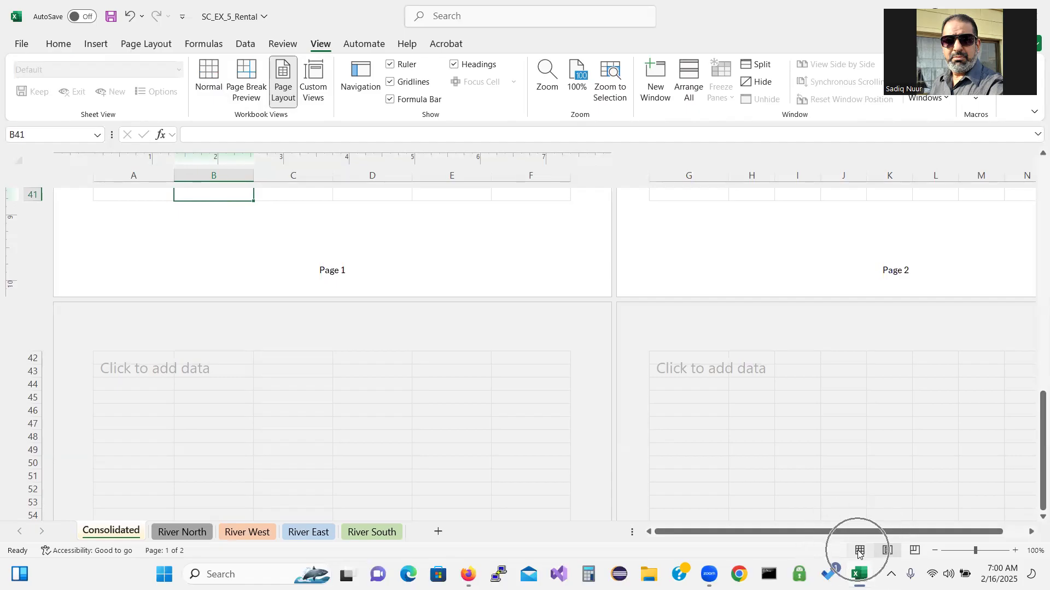
pyautogui.click(858, 551)
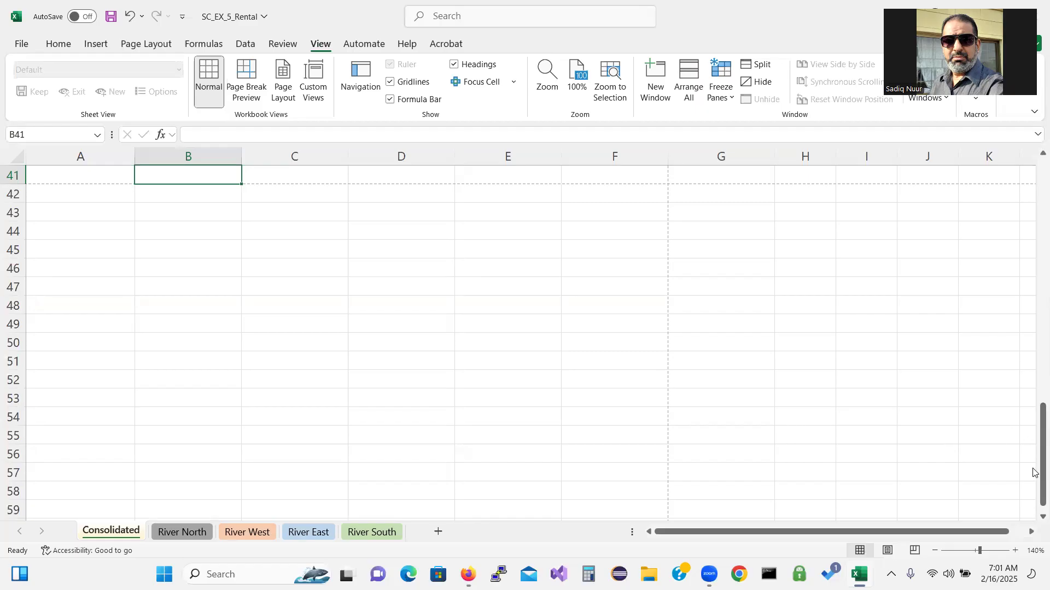
pyautogui.moveTo(1042, 462); pyautogui.dragTo(1035, 263)
pyautogui.moveTo(56, 267); pyautogui.dragTo(732, 283)
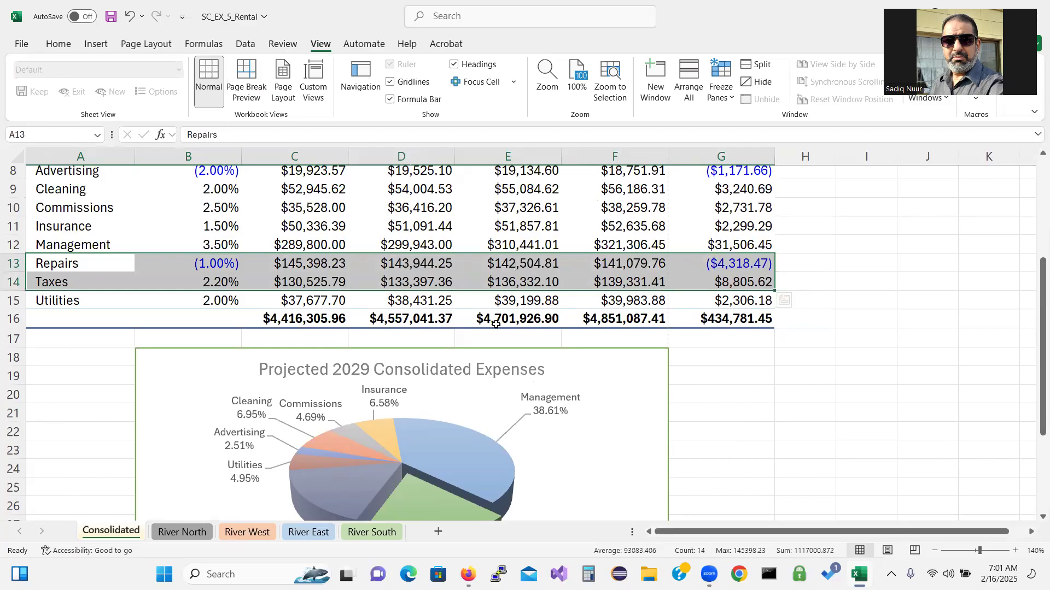
pyautogui.click(461, 365)
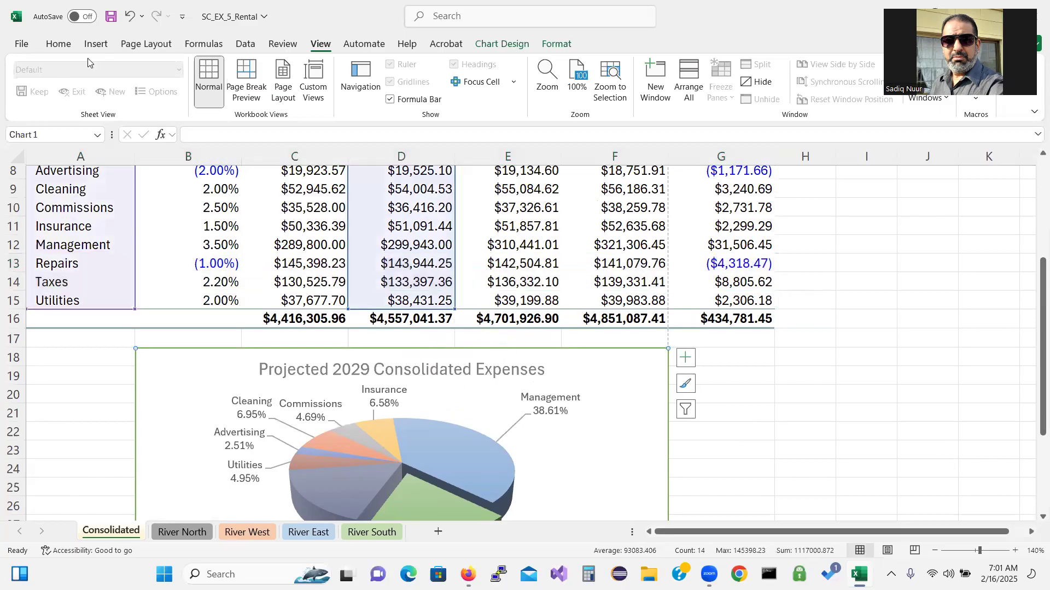
pyautogui.click(22, 44)
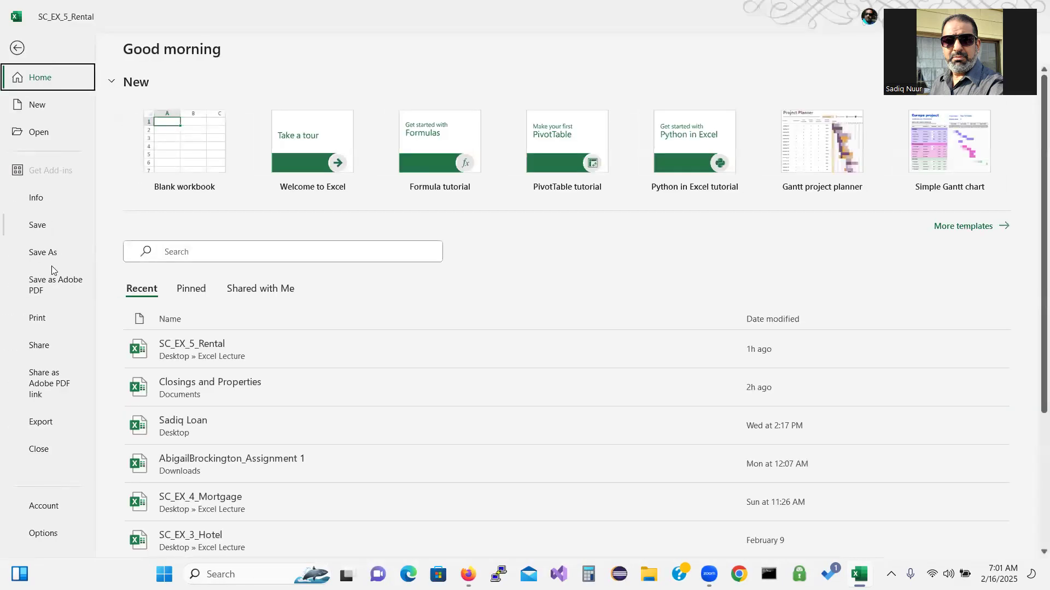
pyautogui.click(47, 322)
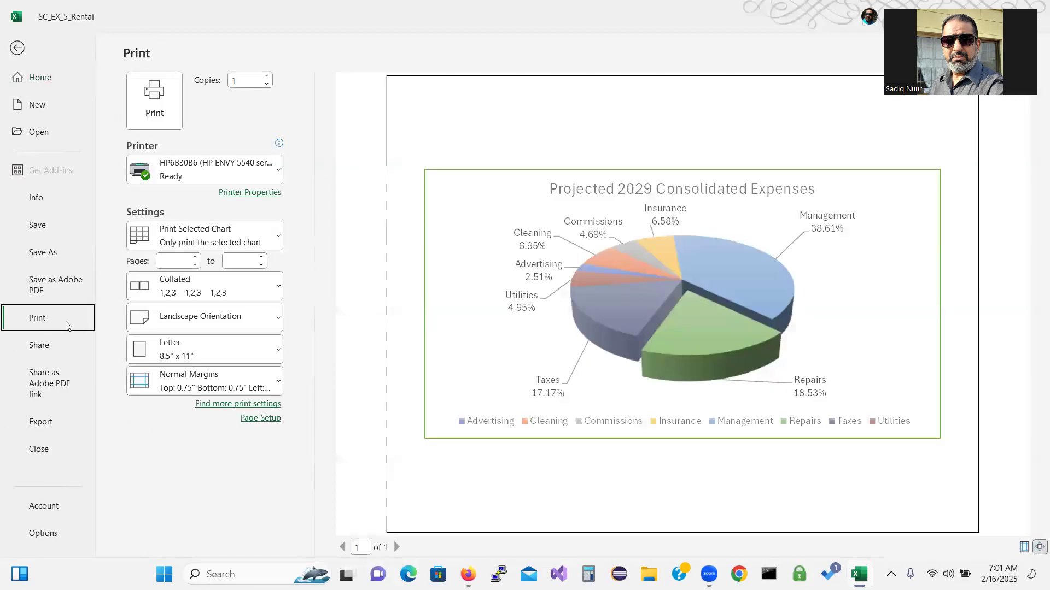
pyautogui.click(182, 246)
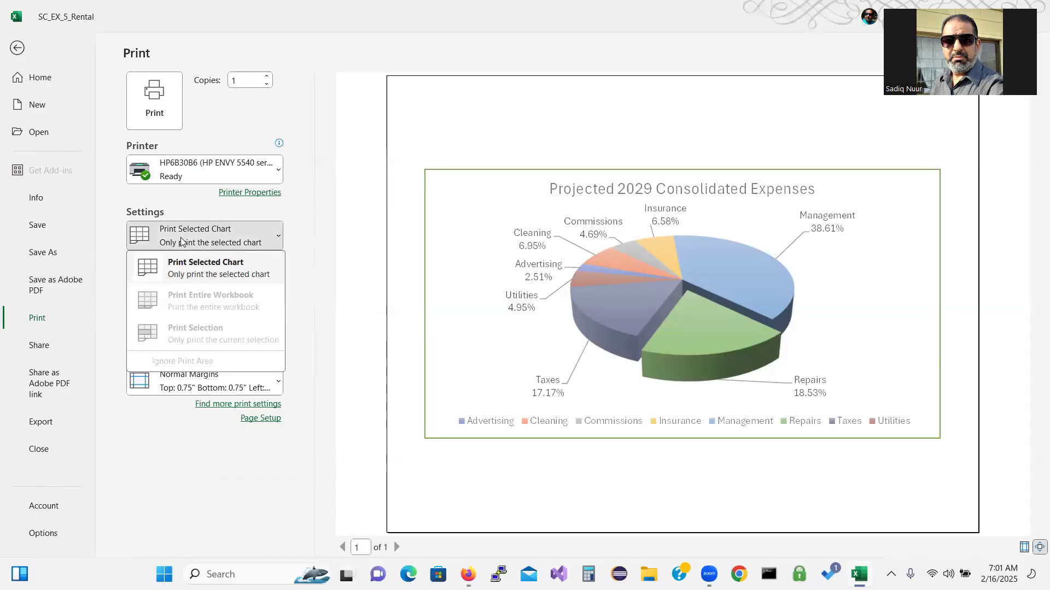
pyautogui.click(187, 264)
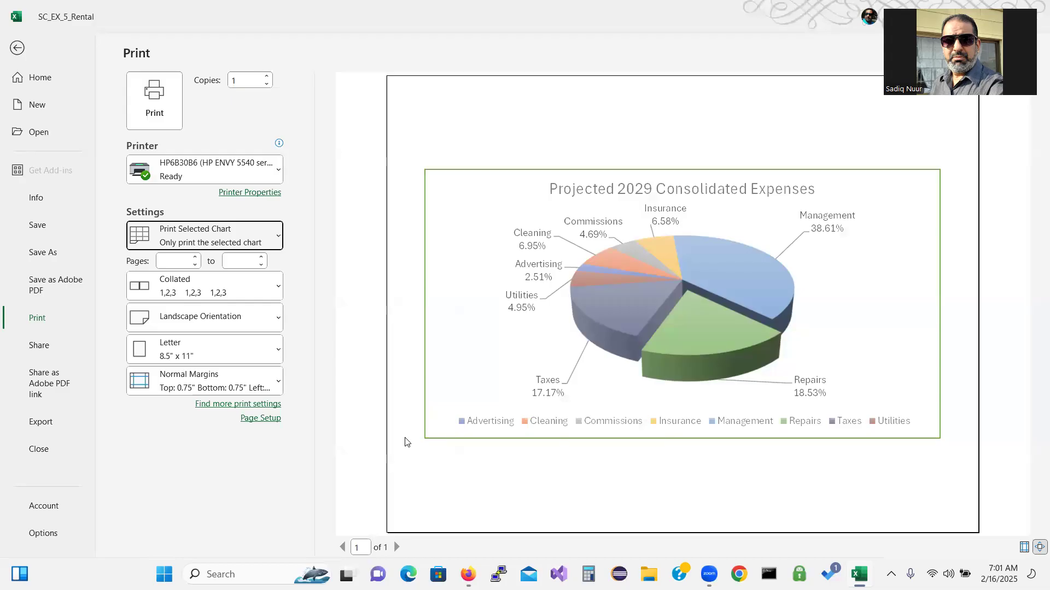
pyautogui.click(16, 45)
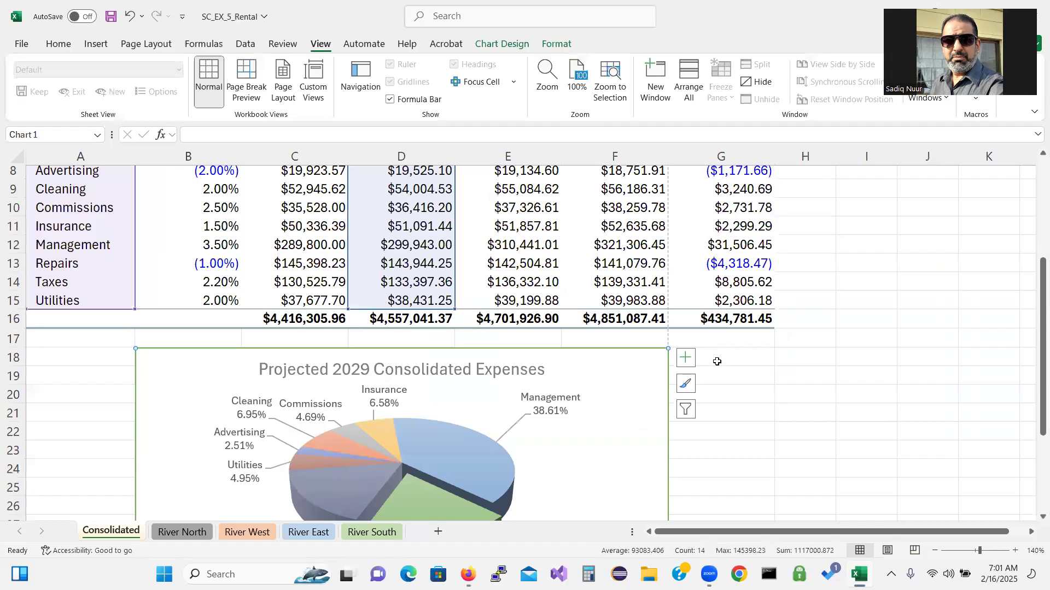
# Deselect the chart and show the whole Consolidated sheet in print preview
pyautogui.click(728, 372)
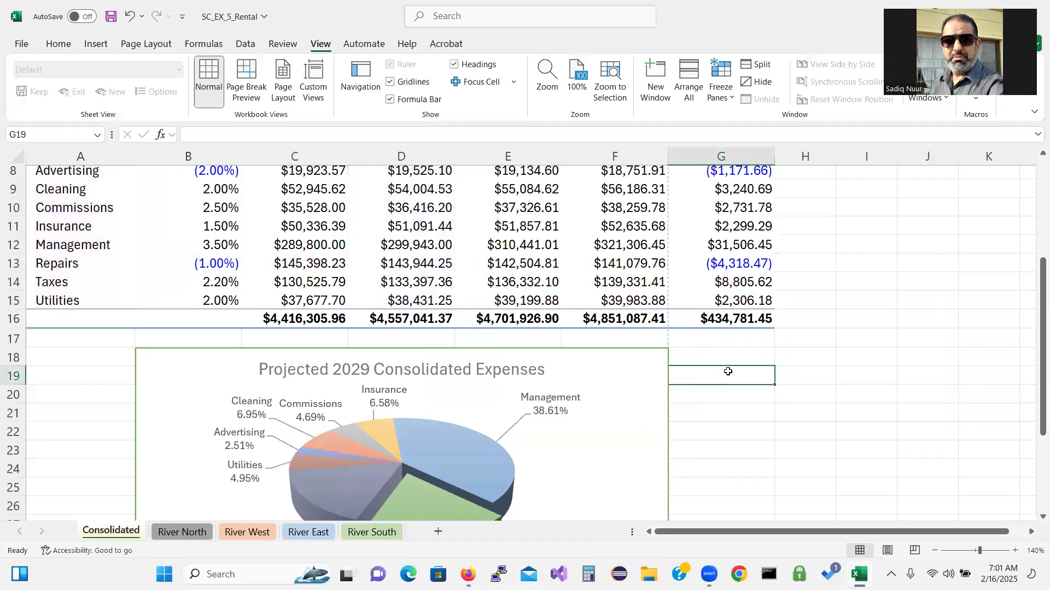
pyautogui.click(822, 462)
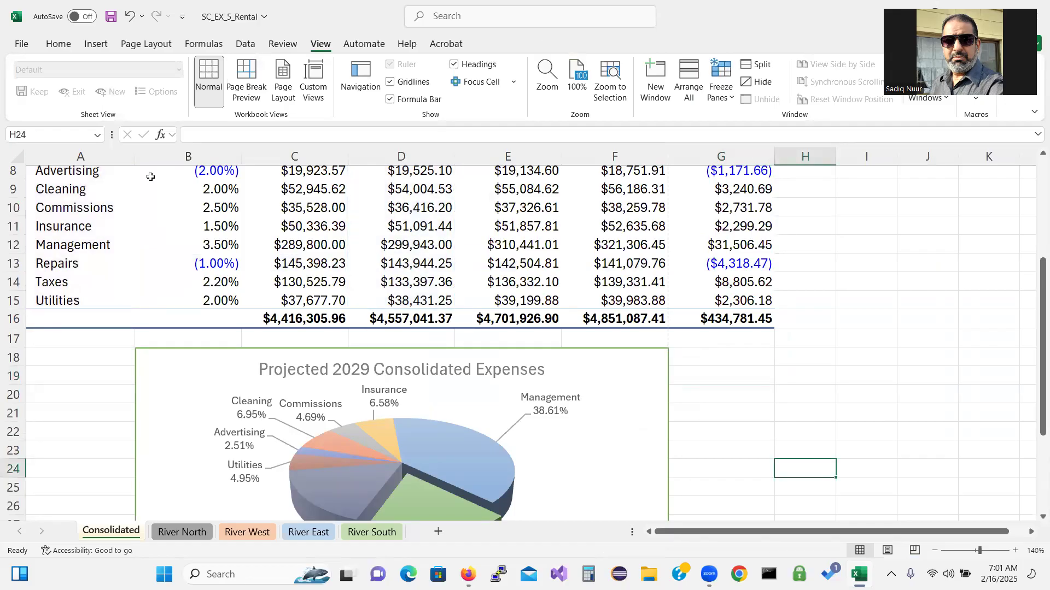
pyautogui.click(21, 44)
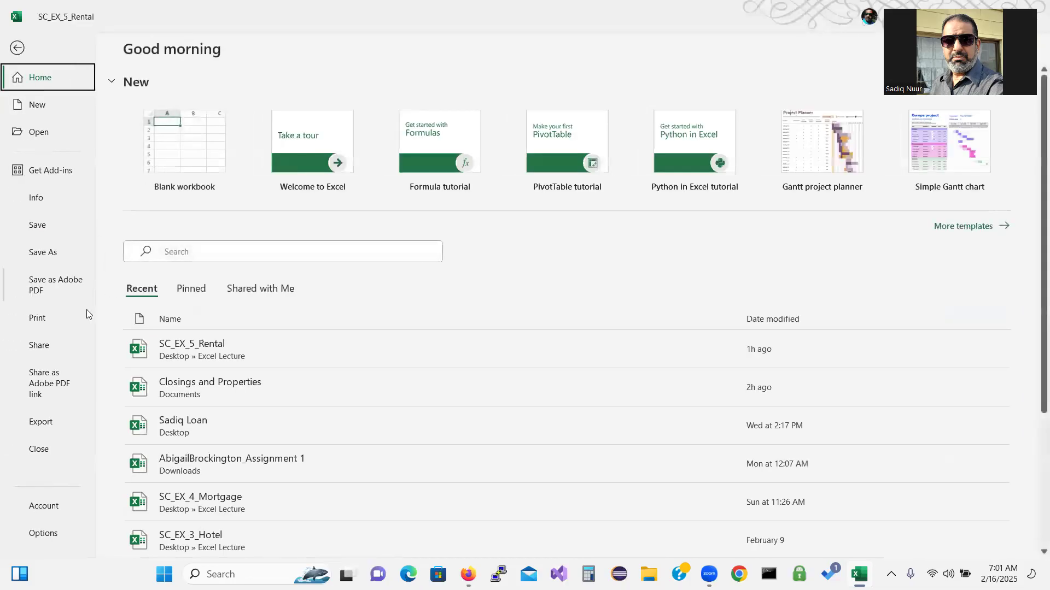
pyautogui.click(49, 319)
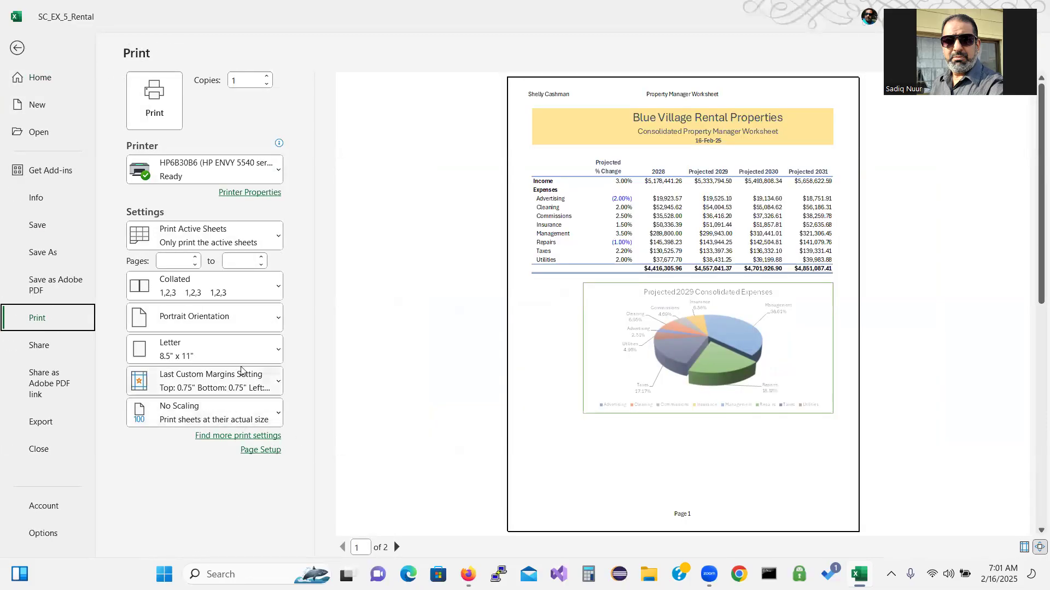
# Set Landscape orientation and Fit Sheet on One Page, then go back to the worksheet
pyautogui.click(229, 319)
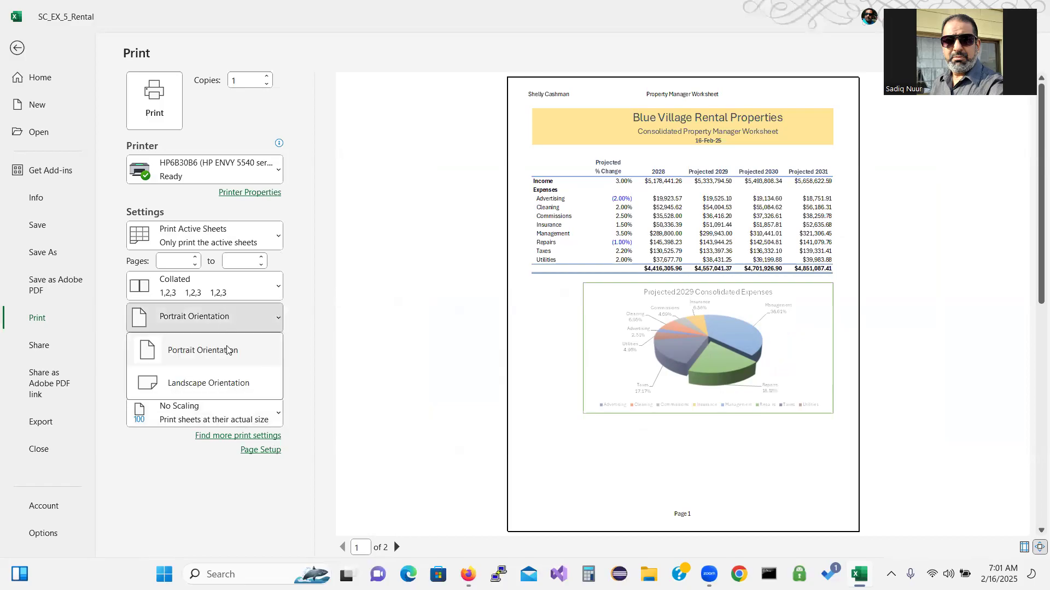
pyautogui.click(226, 385)
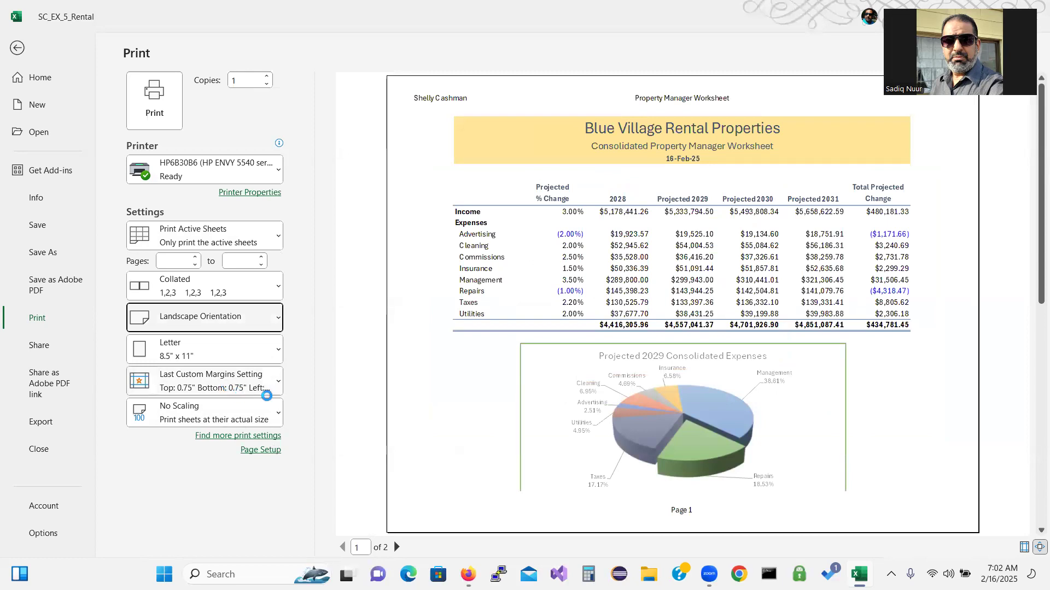
pyautogui.click(253, 416)
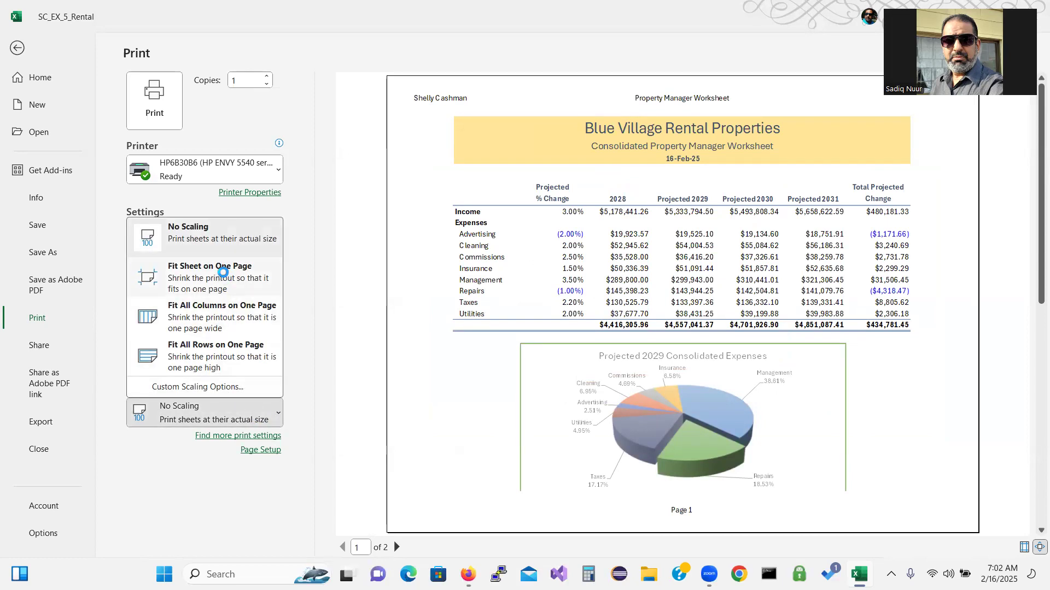
pyautogui.click(223, 271)
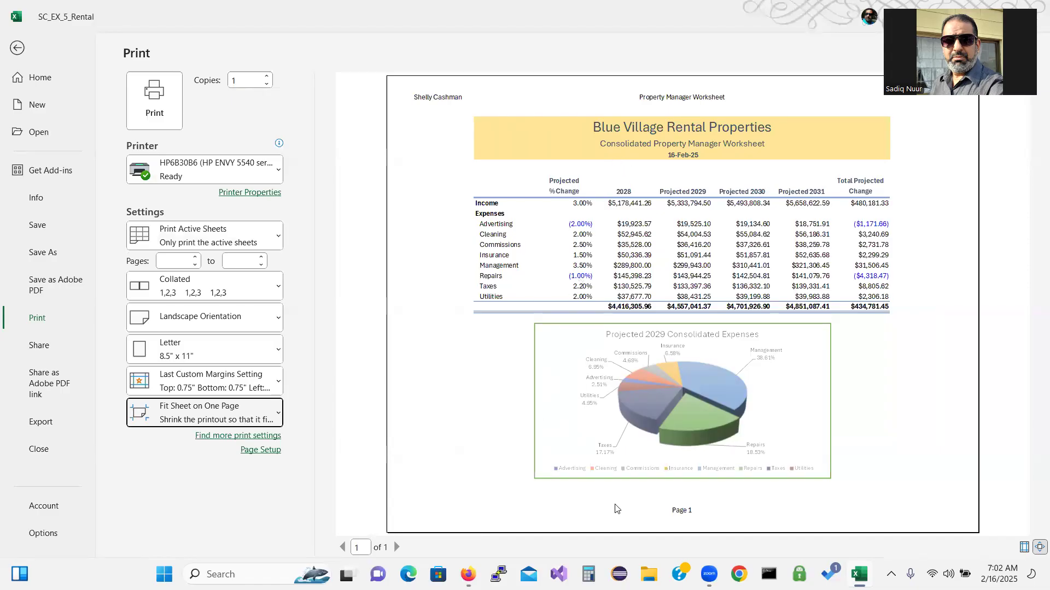
pyautogui.click(18, 48)
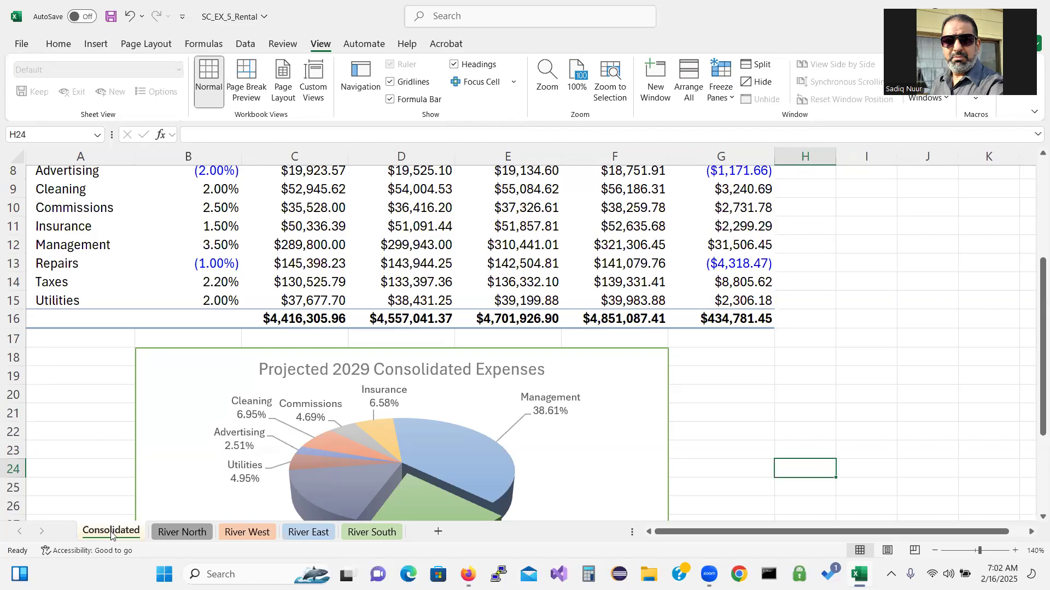
# Copy the River North sheet into a new workbook, keeping the original
pyautogui.rightClick(111, 535)
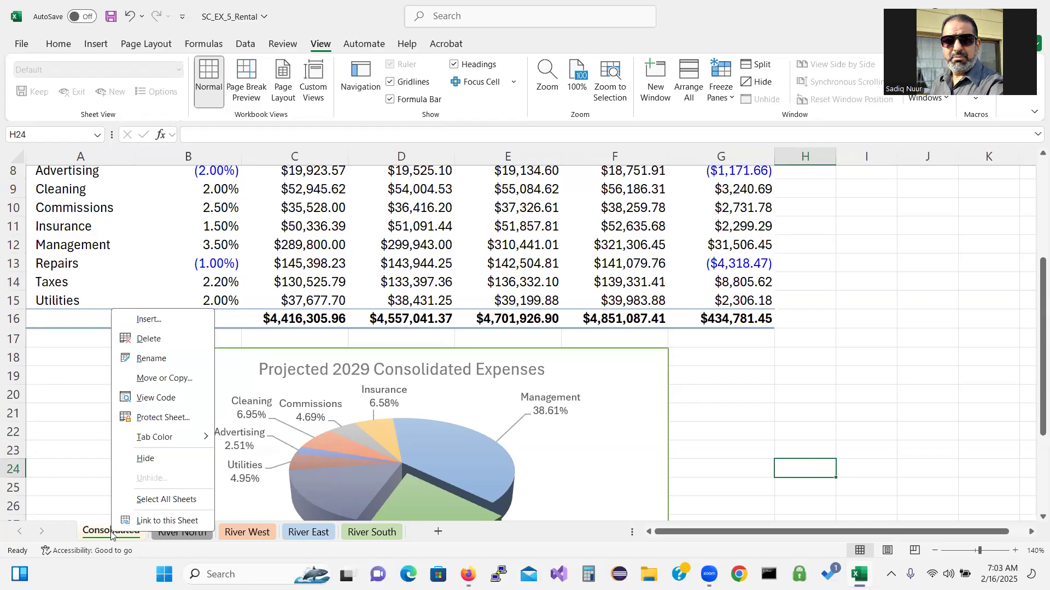
pyautogui.click(194, 538)
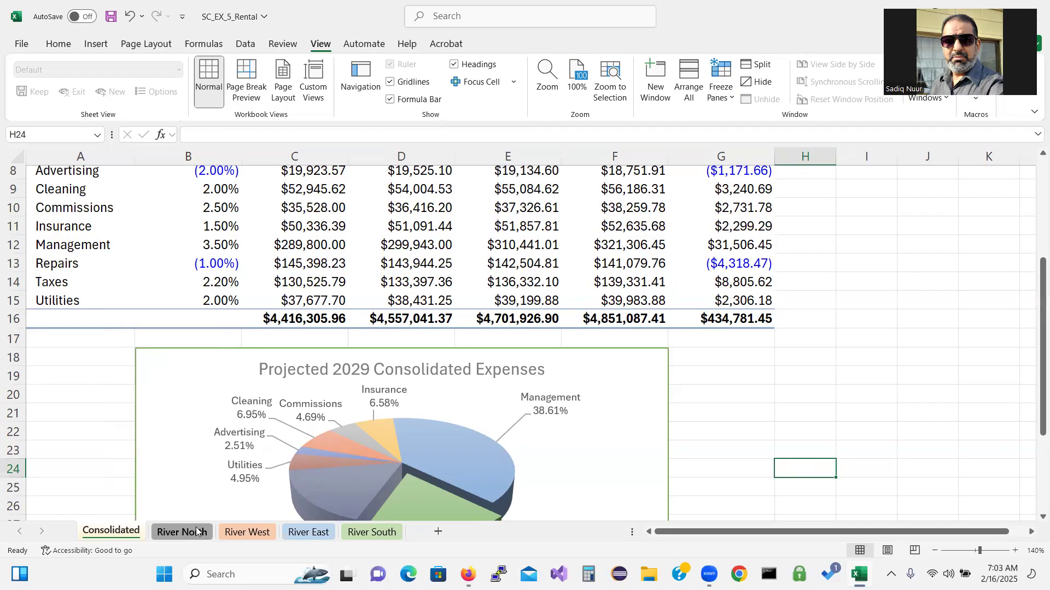
pyautogui.click(197, 532)
pyautogui.rightClick(197, 532)
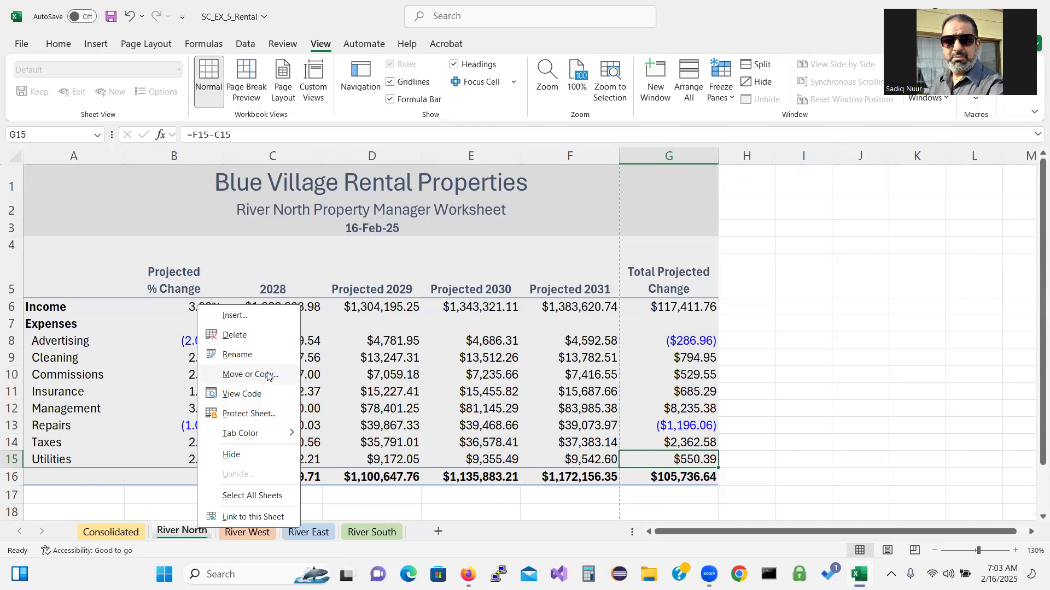
pyautogui.click(268, 377)
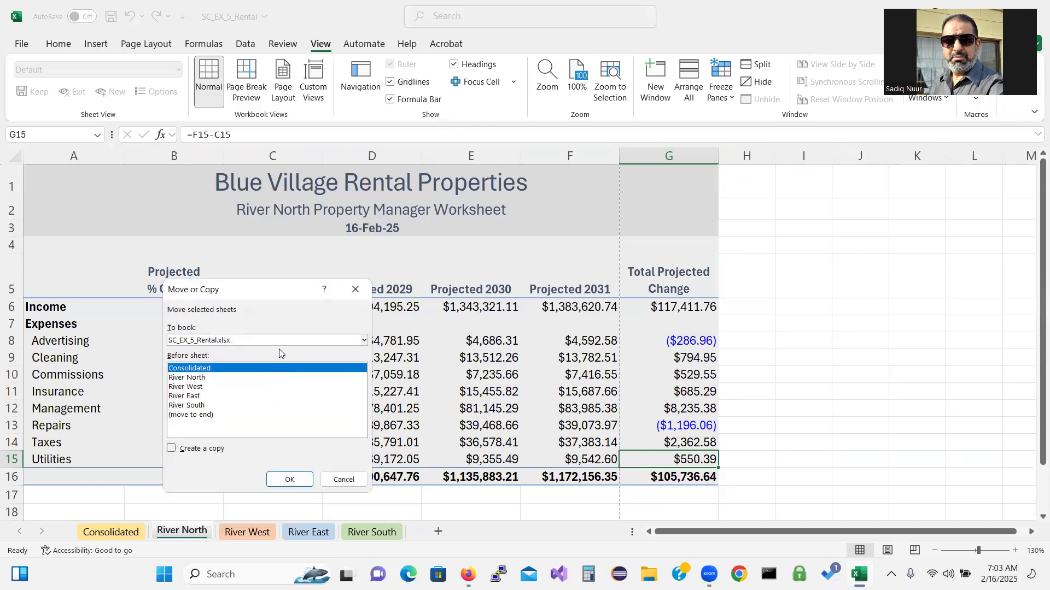
pyautogui.click(365, 340)
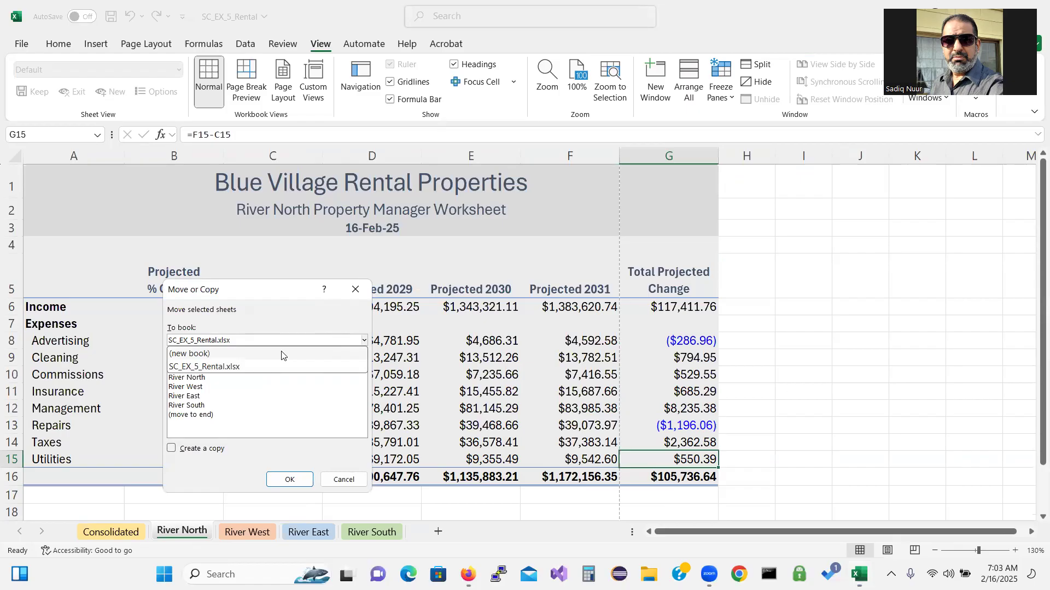
pyautogui.click(282, 356)
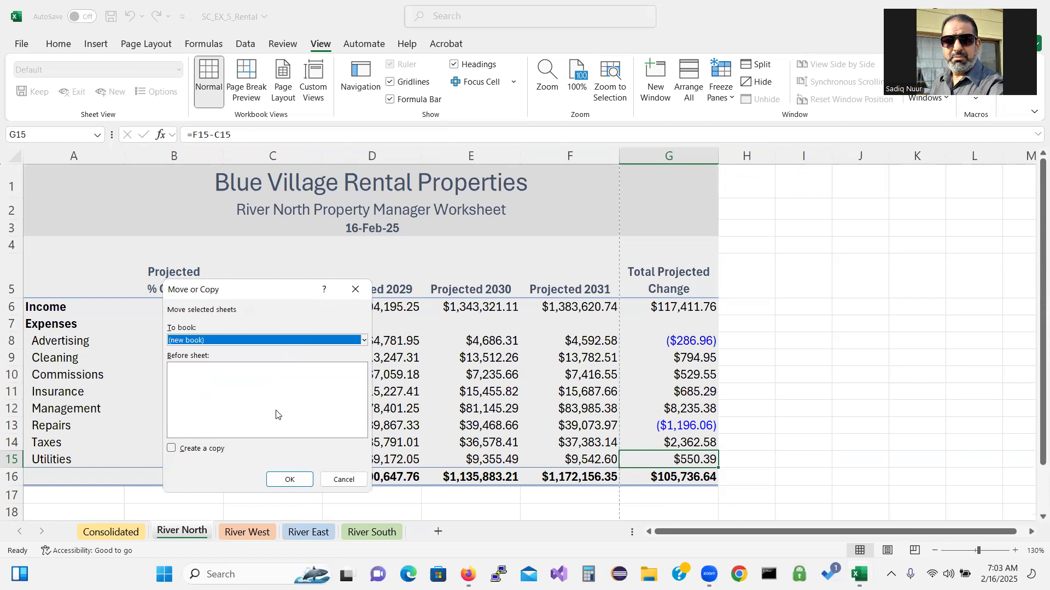
pyautogui.click(171, 449)
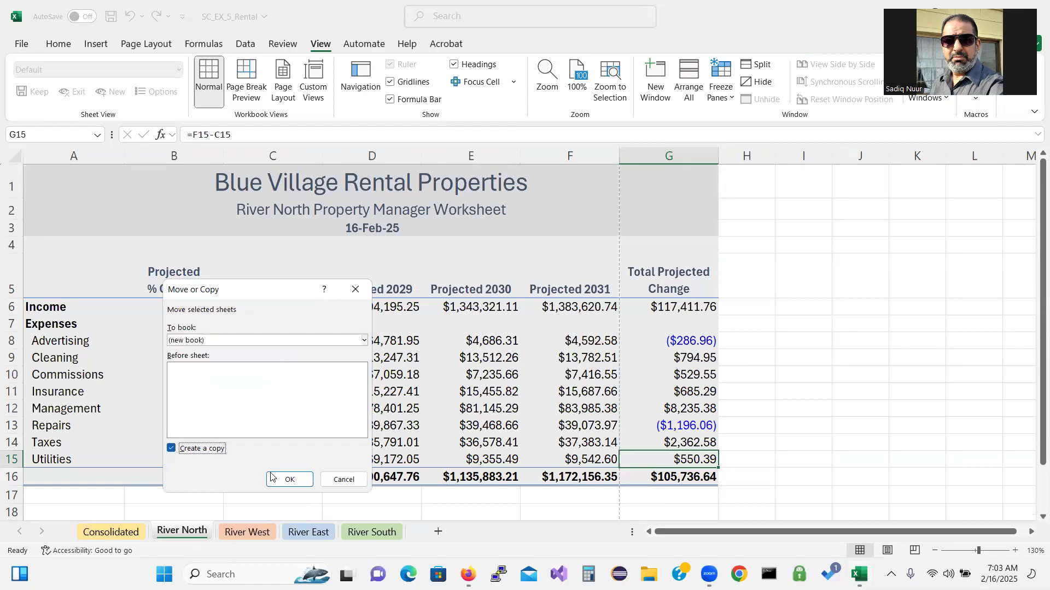
pyautogui.click(291, 482)
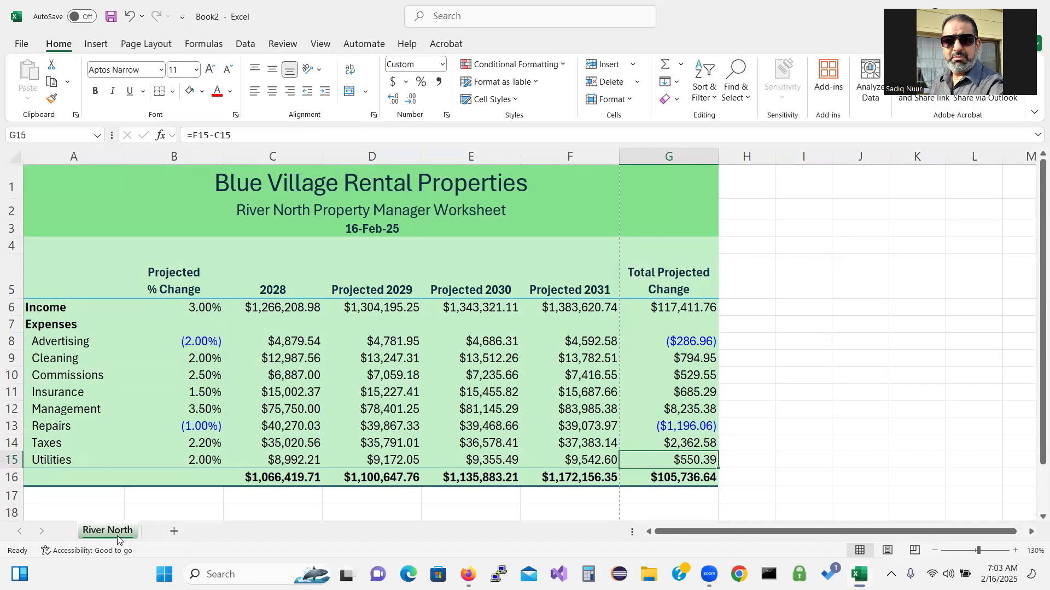
# Save the new workbook as 'River North' in Desktop\Excel Lecture
pyautogui.click(21, 47)
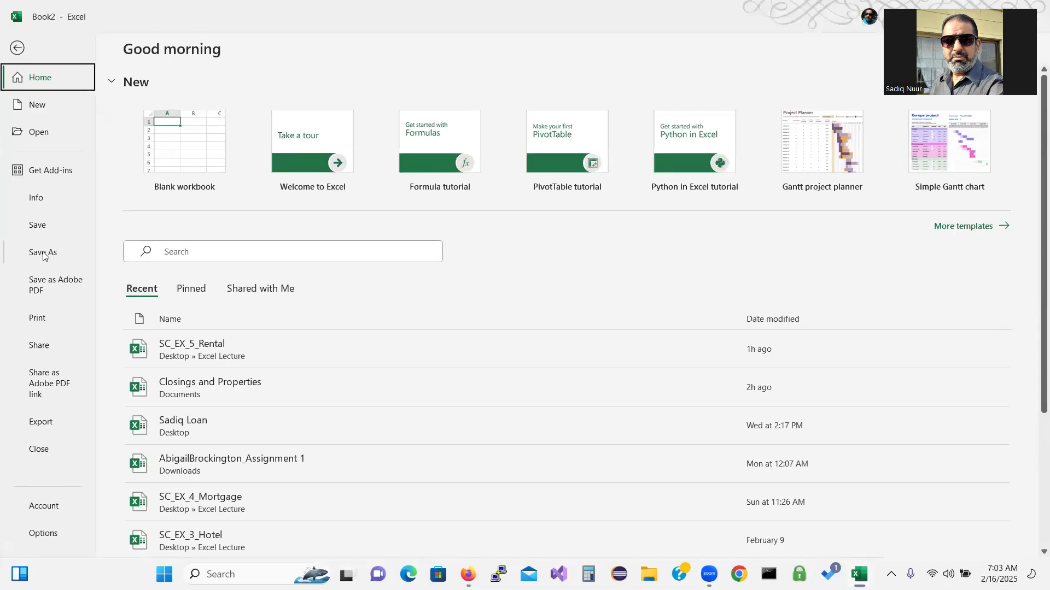
pyautogui.click(46, 227)
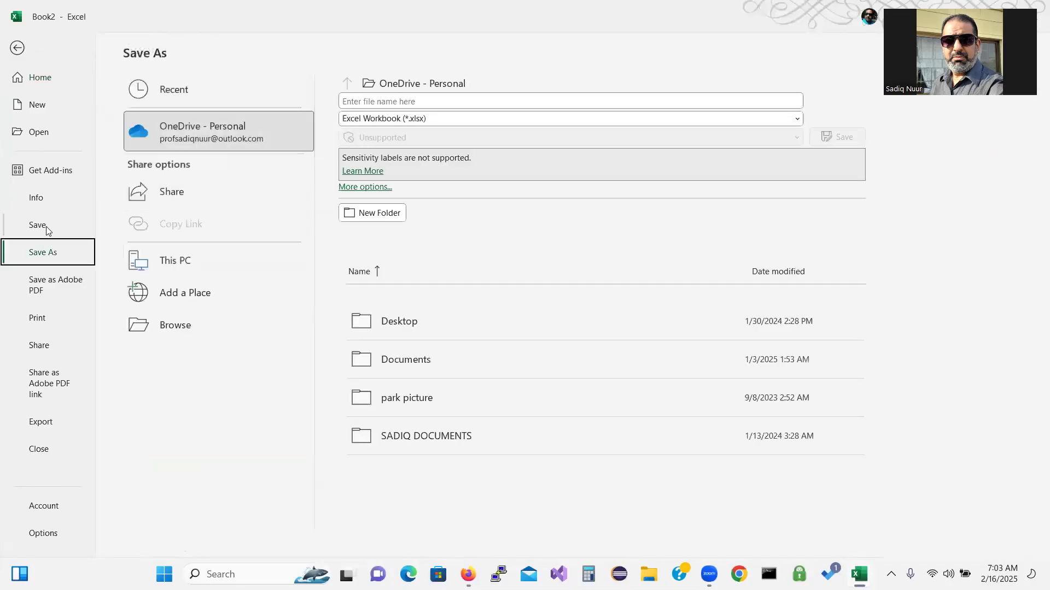
pyautogui.click(175, 324)
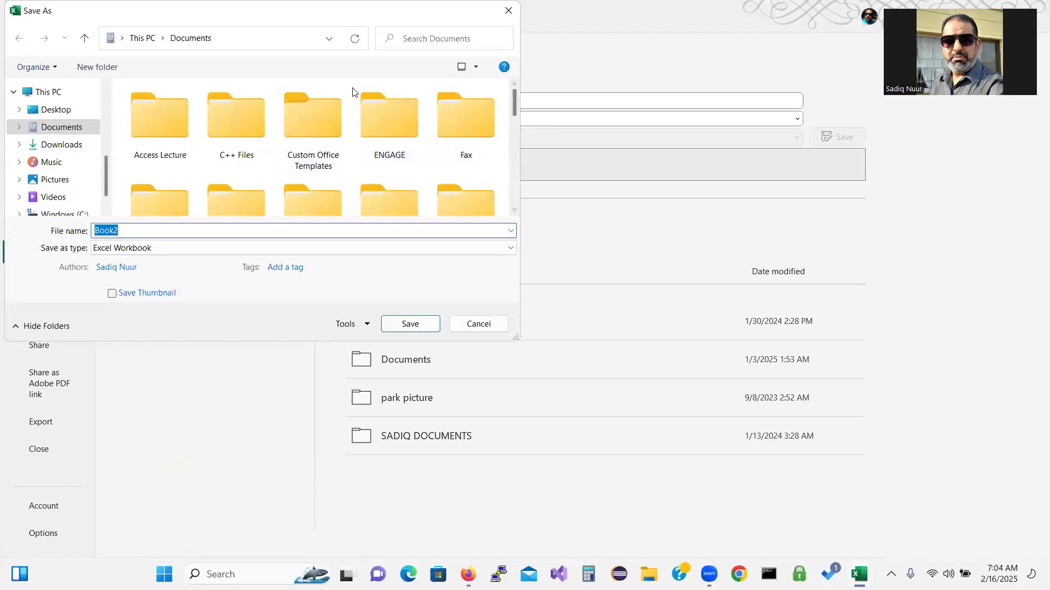
pyautogui.click(66, 112)
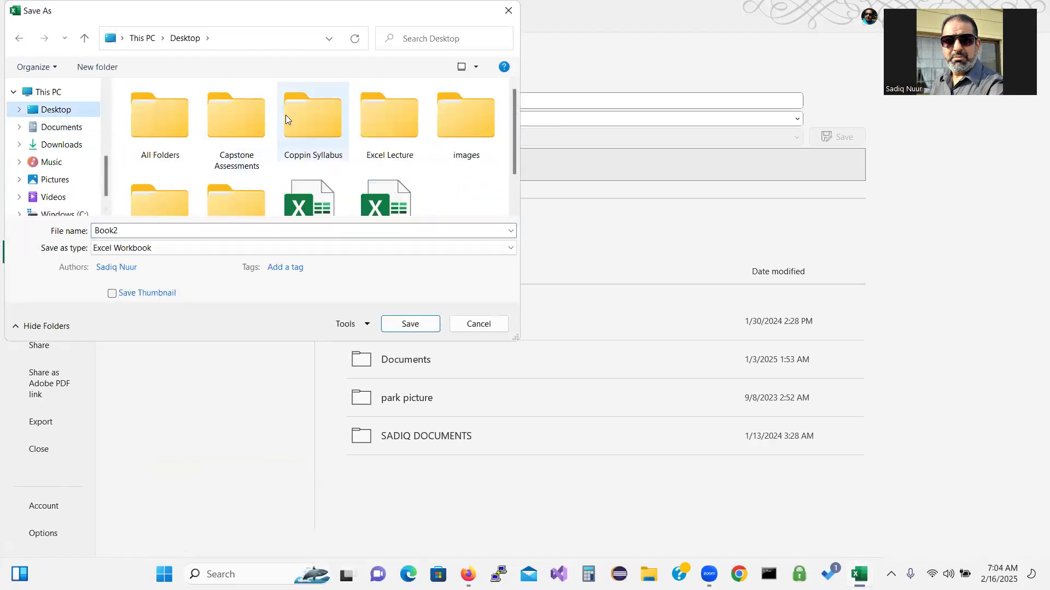
pyautogui.doubleClick(388, 127)
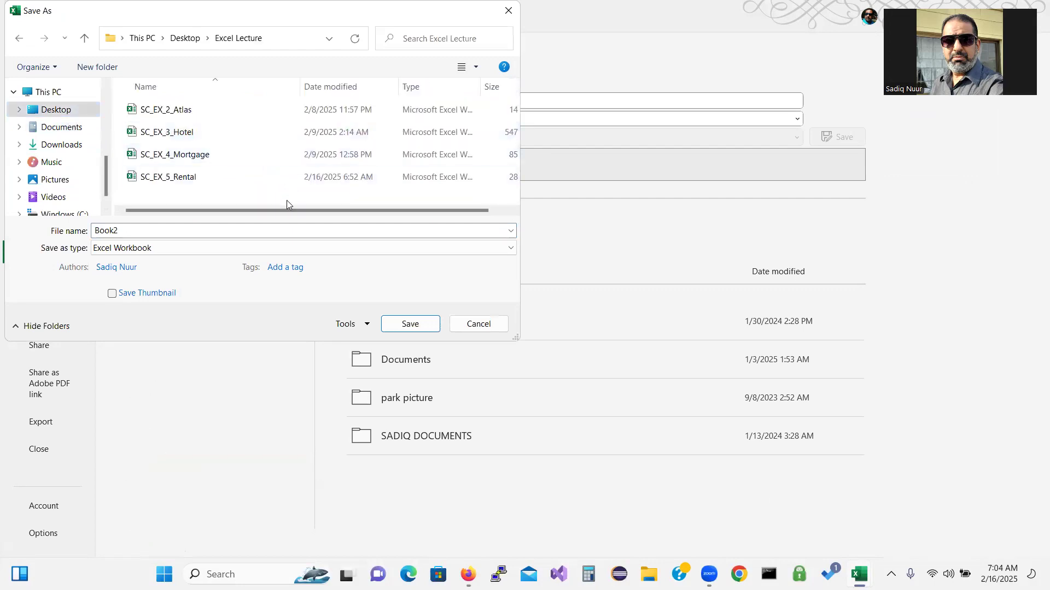
pyautogui.click(157, 232)
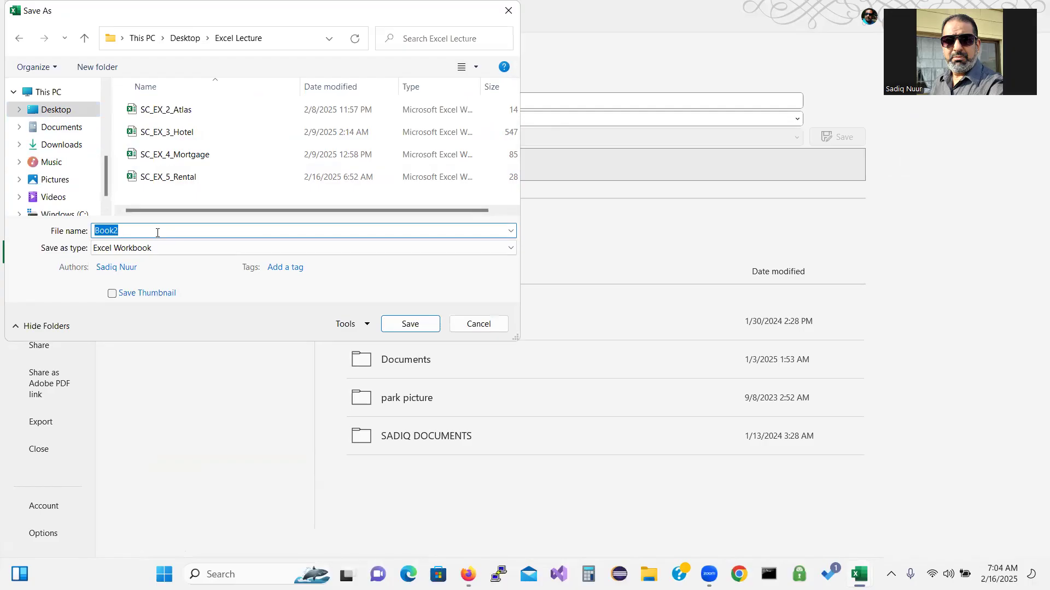
pyautogui.write('River')
pyautogui.write('North')
pyautogui.press('Return')
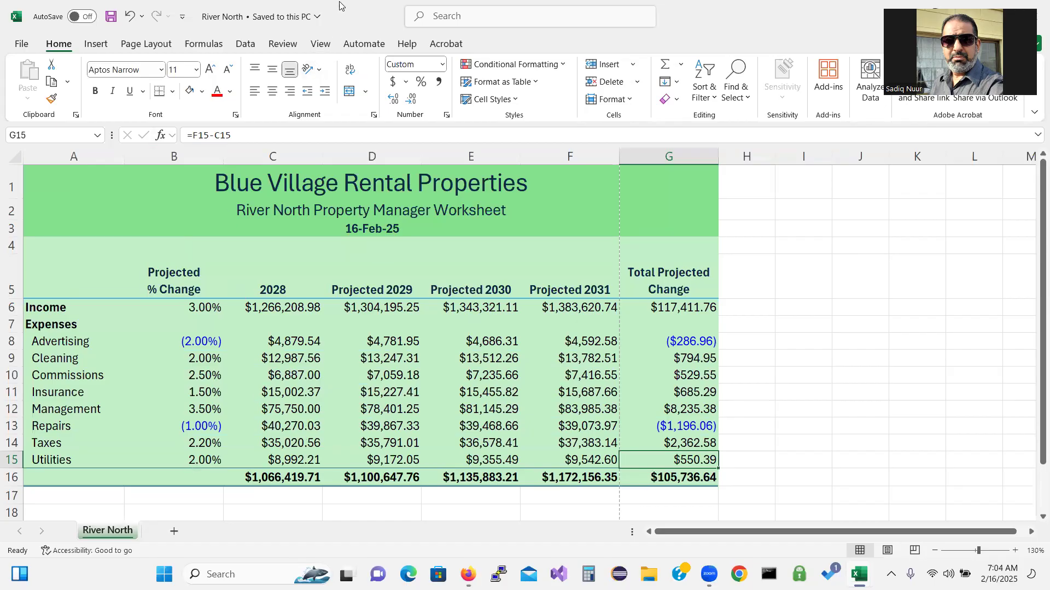
# Minimize River North and copy the River West sheet into a new workbook
pyautogui.doubleClick(347, 29)
pyautogui.click(696, 140)
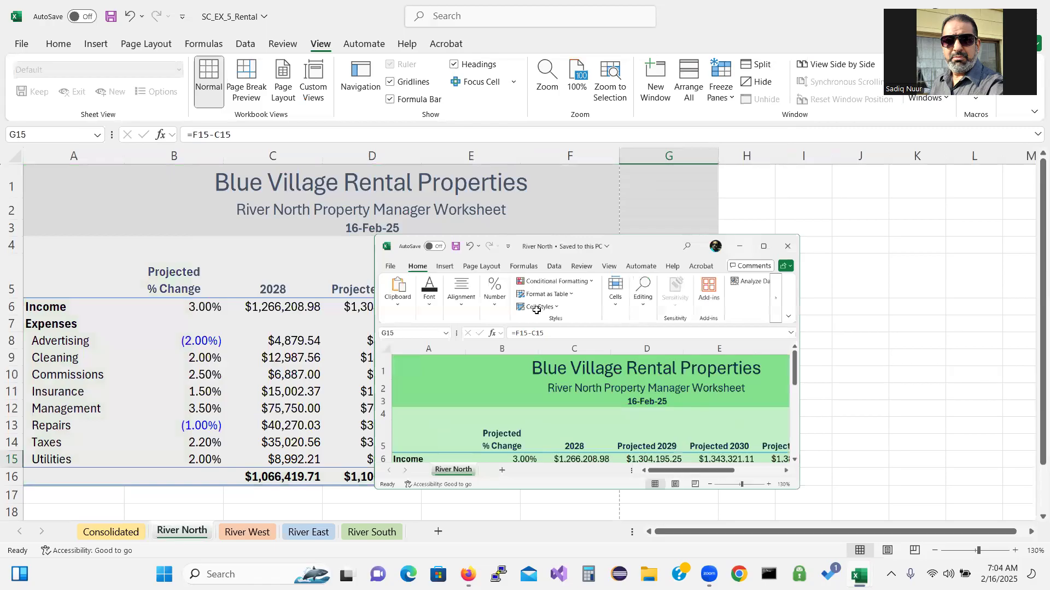
pyautogui.rightClick(245, 533)
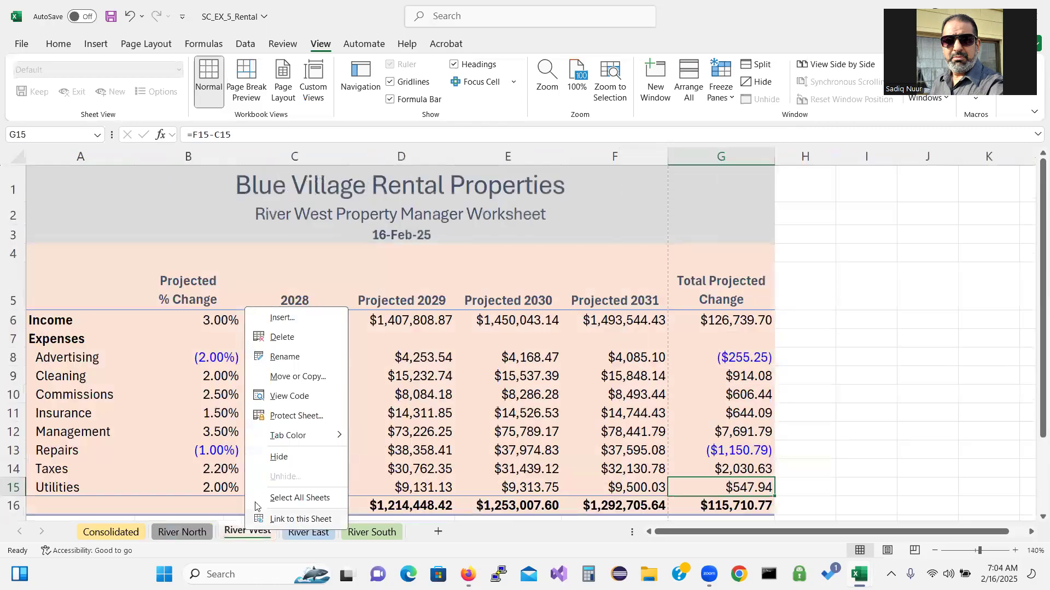
pyautogui.click(300, 377)
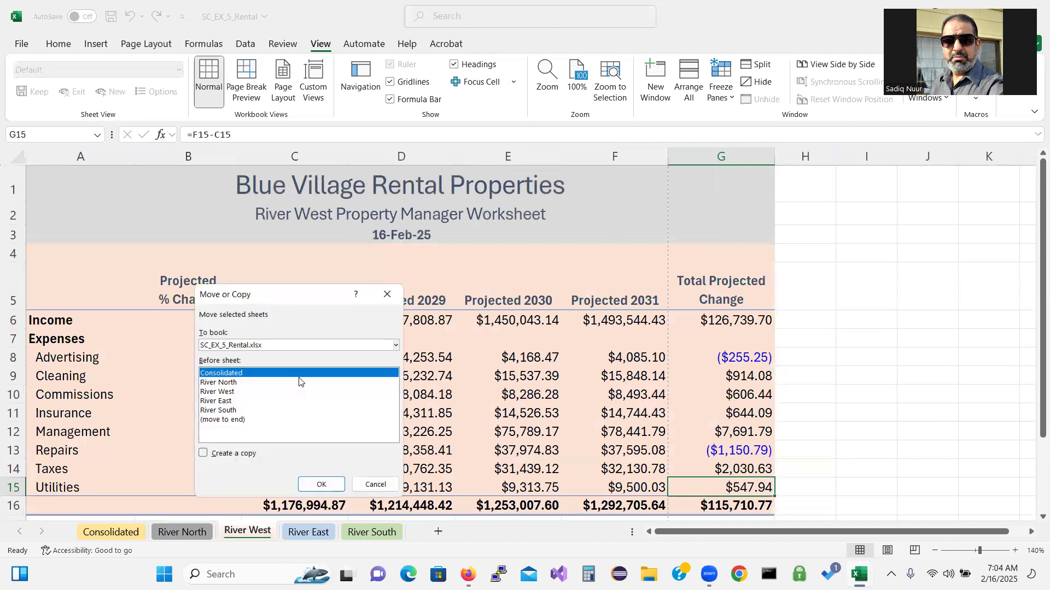
pyautogui.click(312, 350)
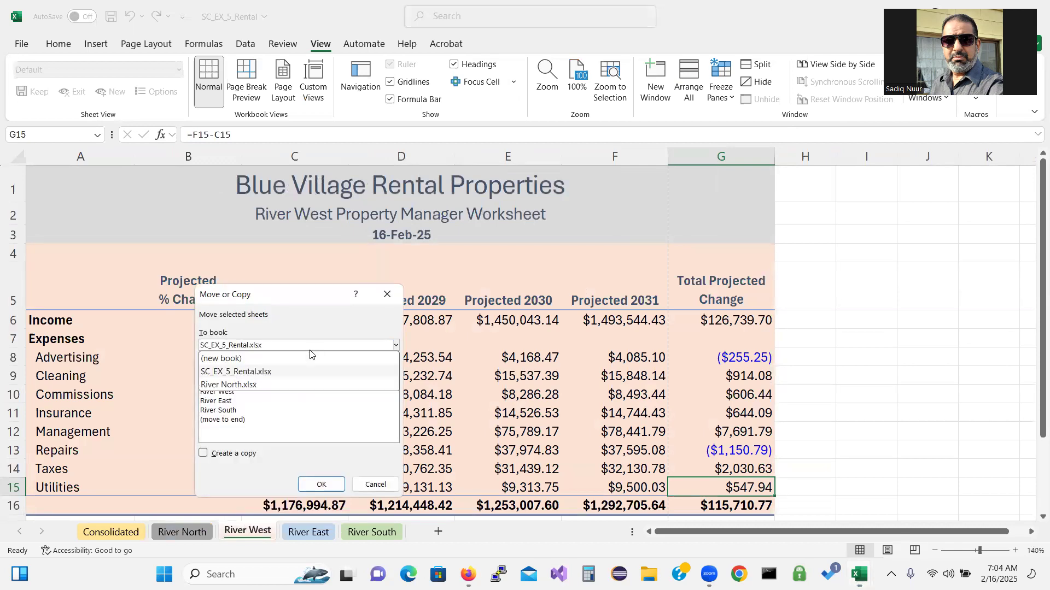
pyautogui.click(298, 357)
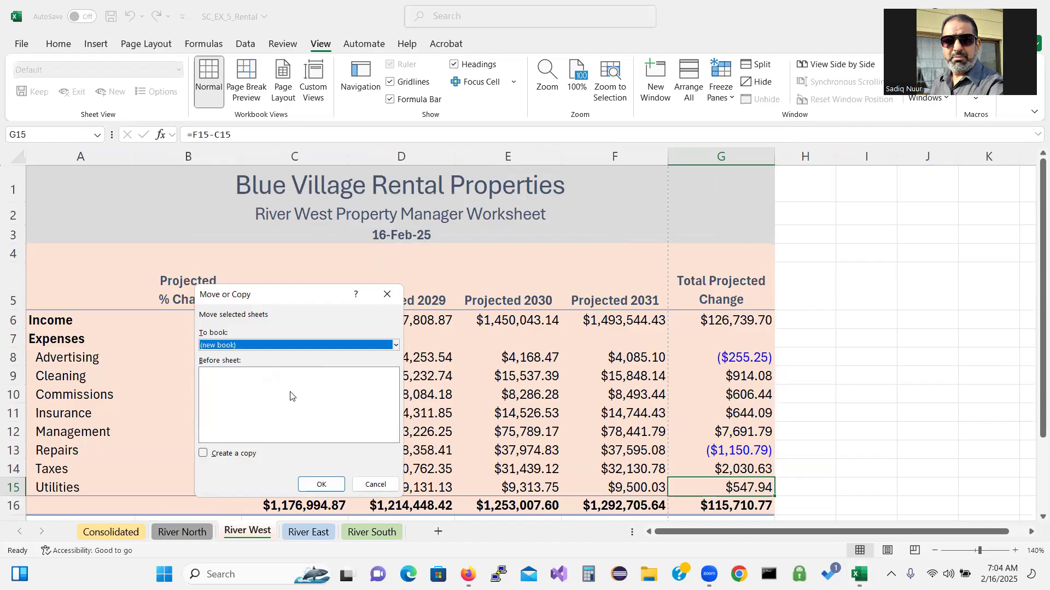
pyautogui.click(201, 455)
pyautogui.click(315, 485)
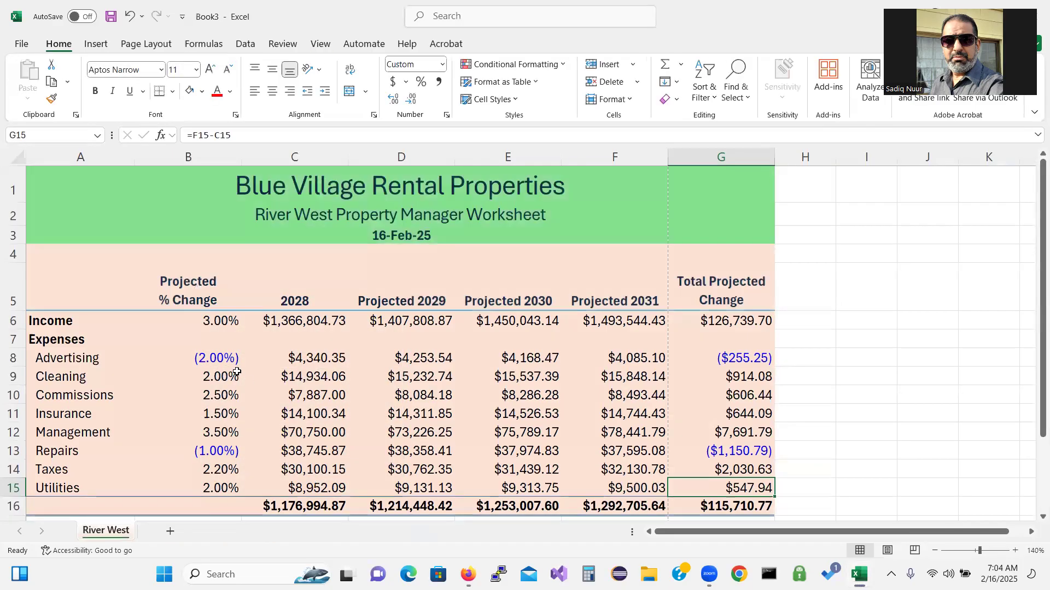
# Save the new workbook as 'River West' in Desktop\Excel Lecture
pyautogui.click(21, 44)
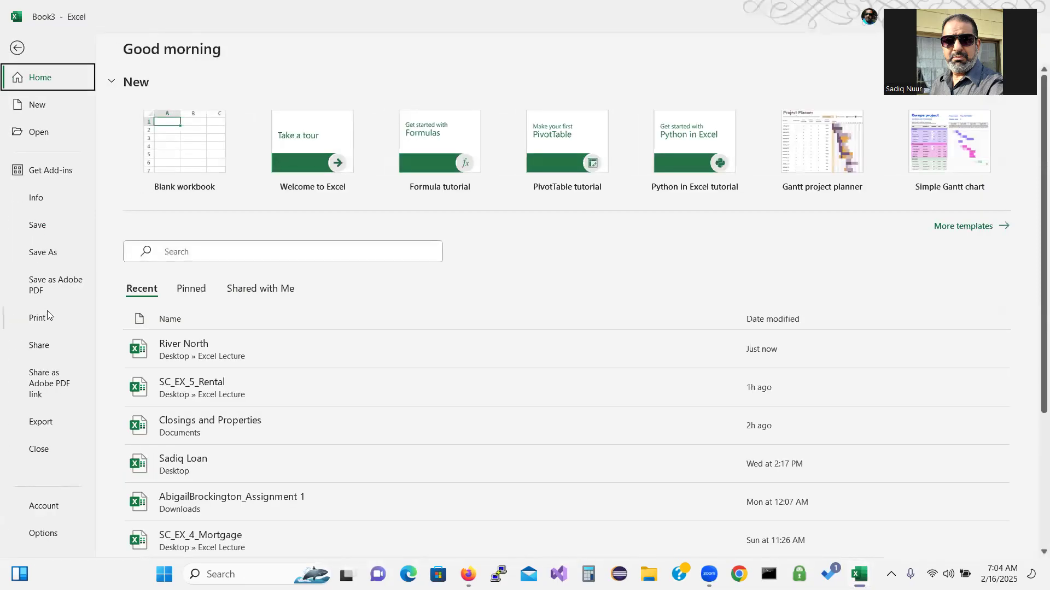
pyautogui.click(53, 255)
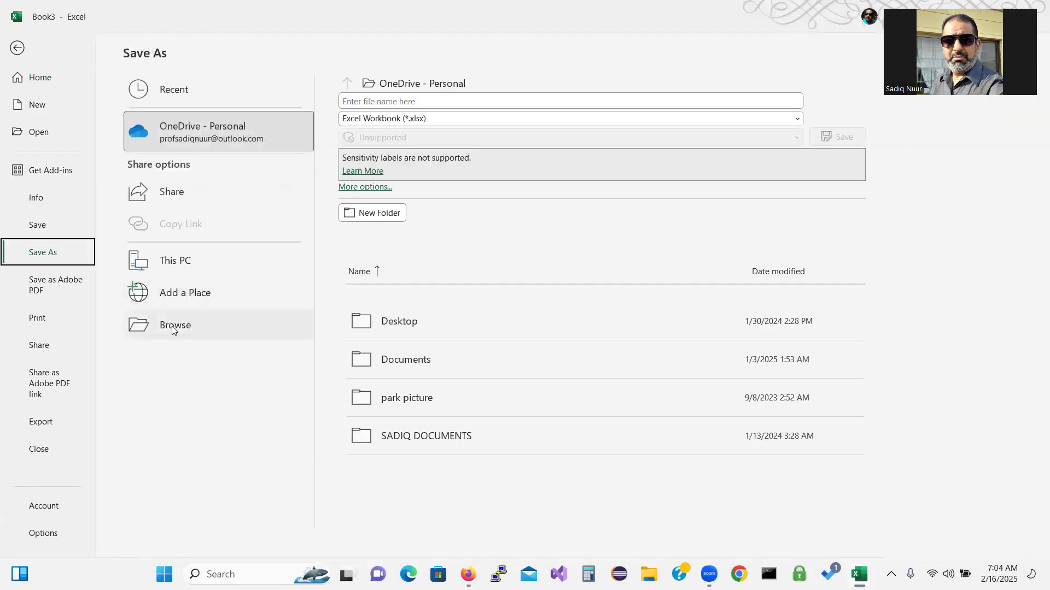
pyautogui.click(174, 325)
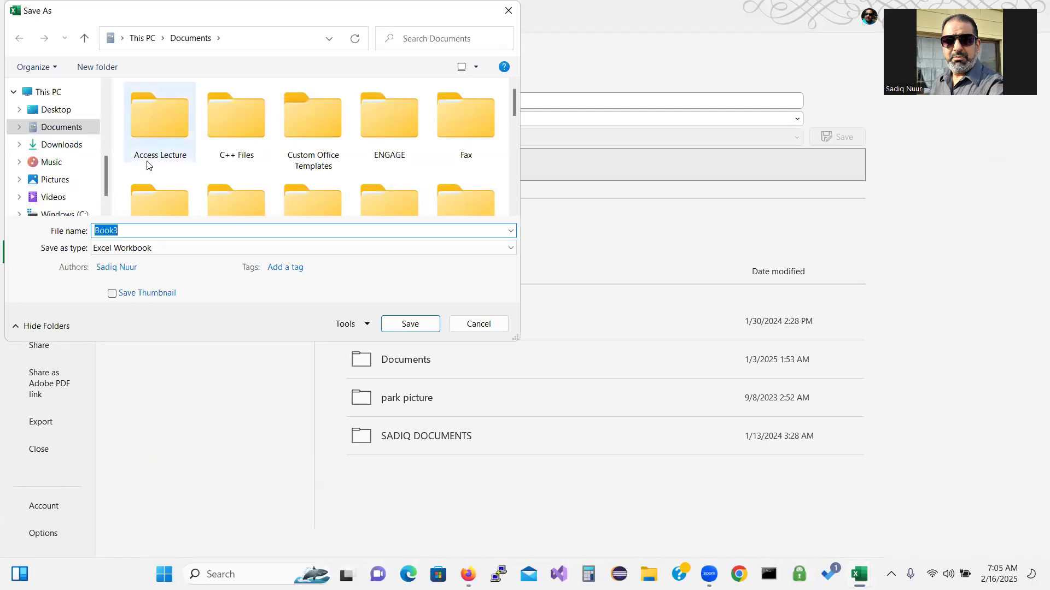
pyautogui.click(53, 109)
pyautogui.doubleClick(377, 136)
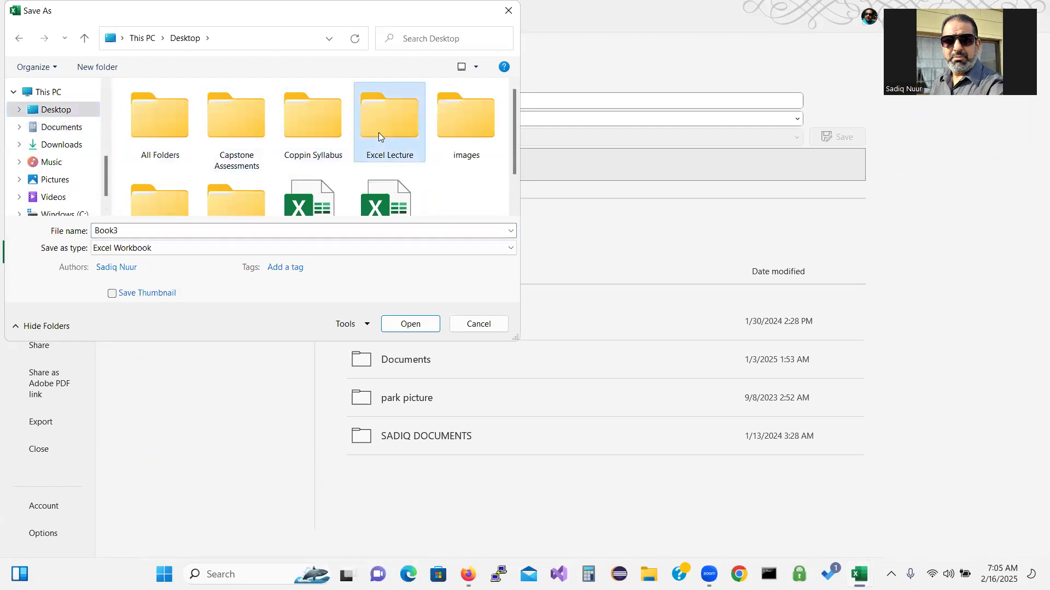
pyautogui.doubleClick(169, 228)
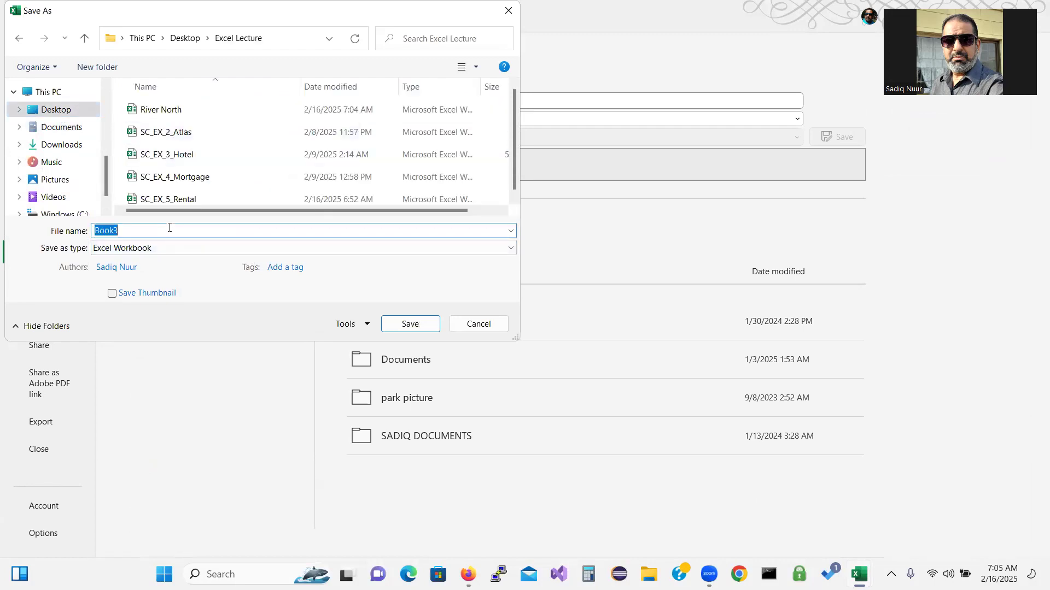
pyautogui.write('river')
pyautogui.press('BackSpace')
pyautogui.press('BackSpace')
pyautogui.press('BackSpace')
pyautogui.press('BackSpace')
pyautogui.write('Ri')
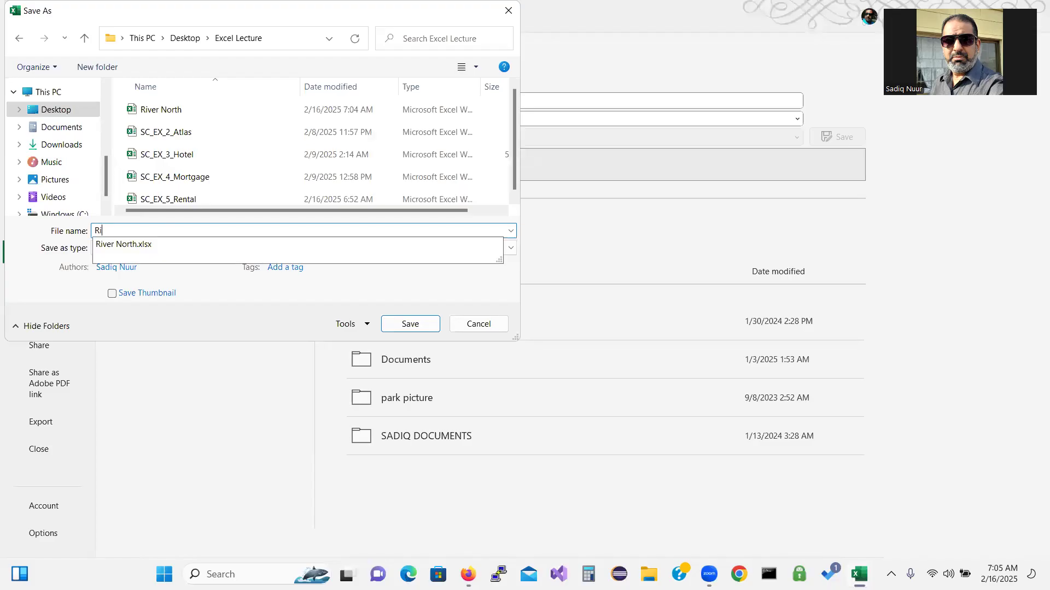
pyautogui.write('ver Ws')
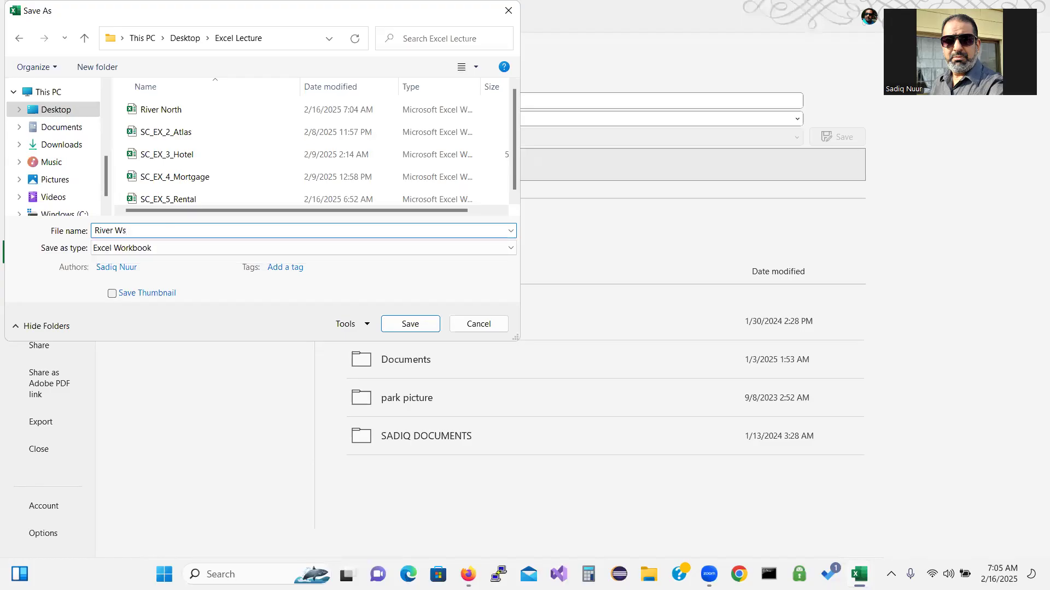
pyautogui.press('BackSpace')
pyautogui.write('est')
pyautogui.press('Return')
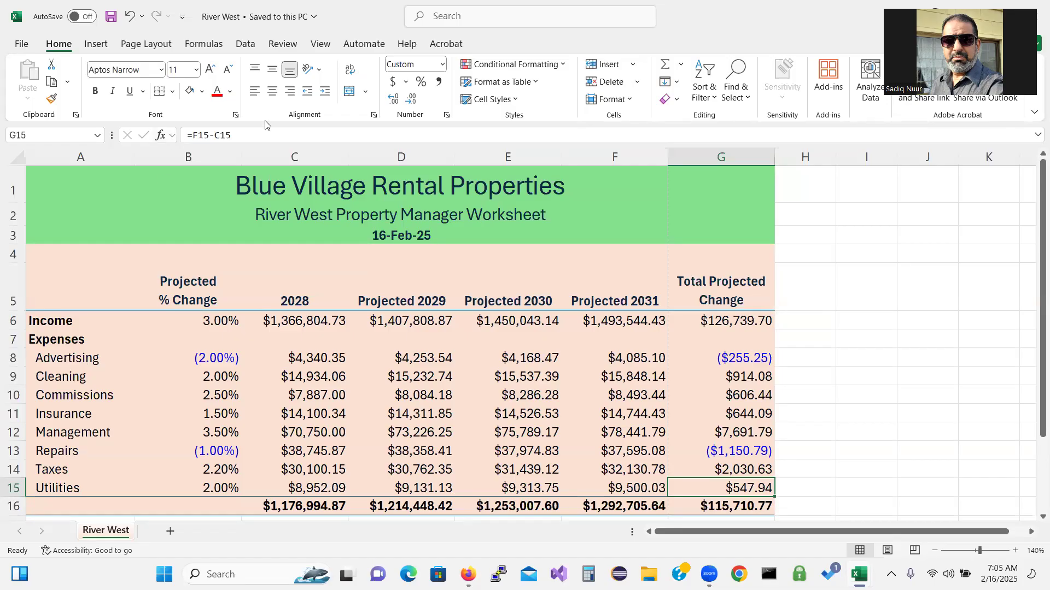
# Minimize River West and copy the River East sheet into a new workbook
pyautogui.moveTo(352, 27); pyautogui.dragTo(359, 143)
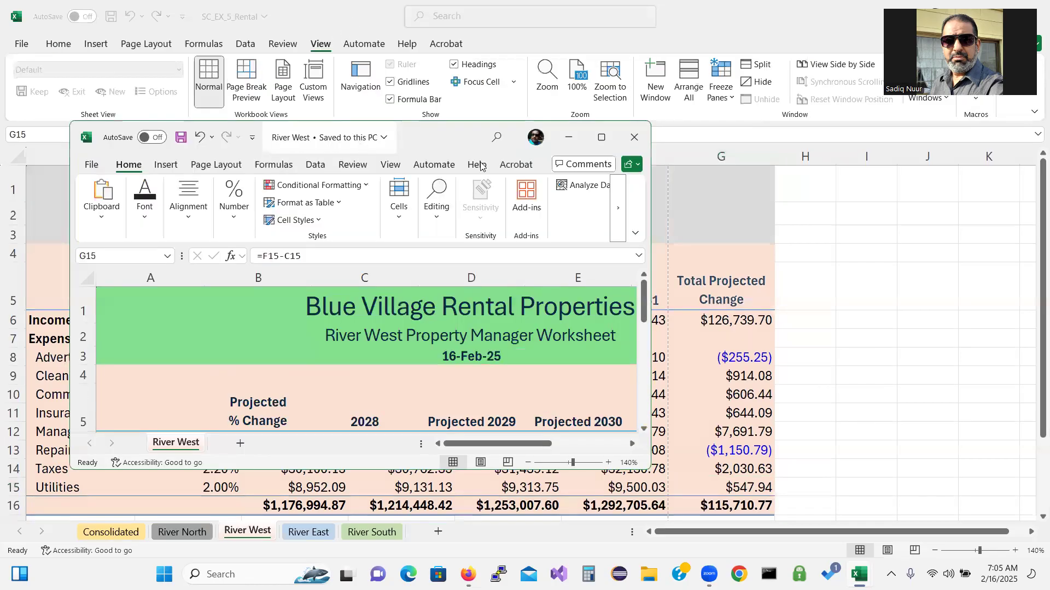
pyautogui.click(564, 136)
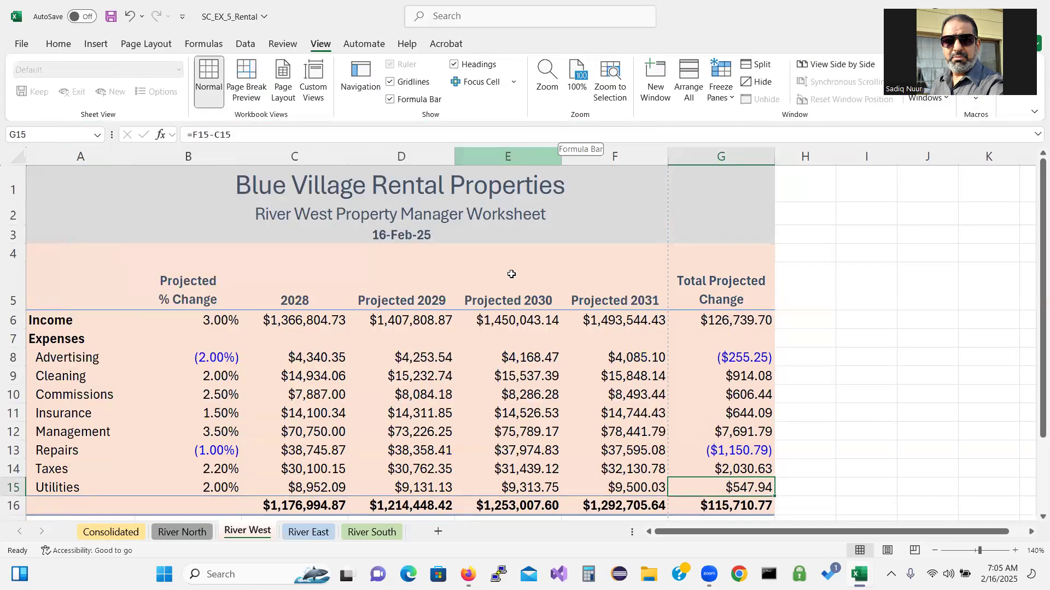
pyautogui.click(304, 533)
pyautogui.rightClick(304, 533)
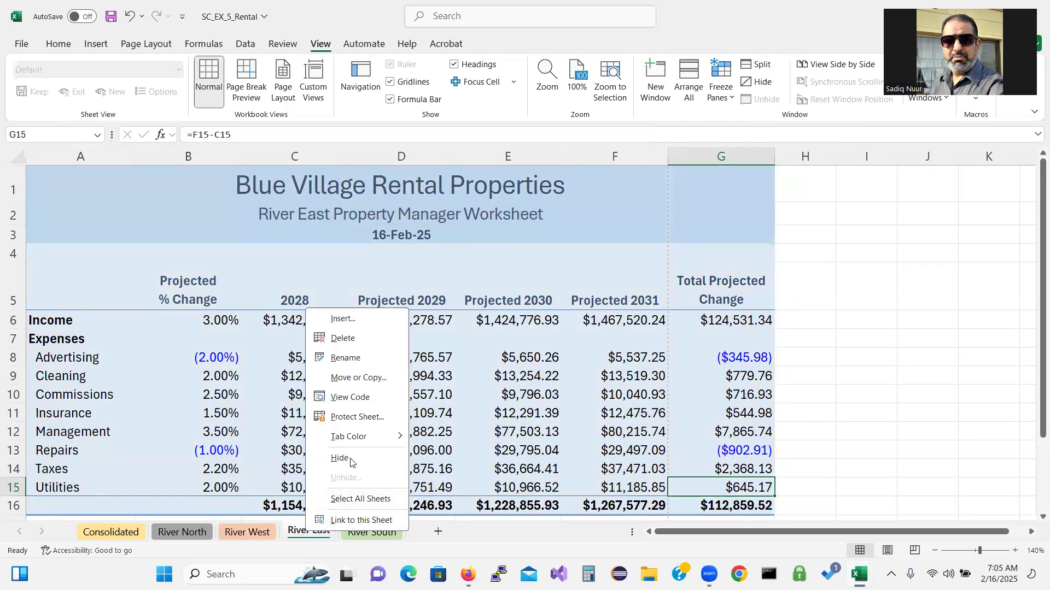
pyautogui.click(358, 379)
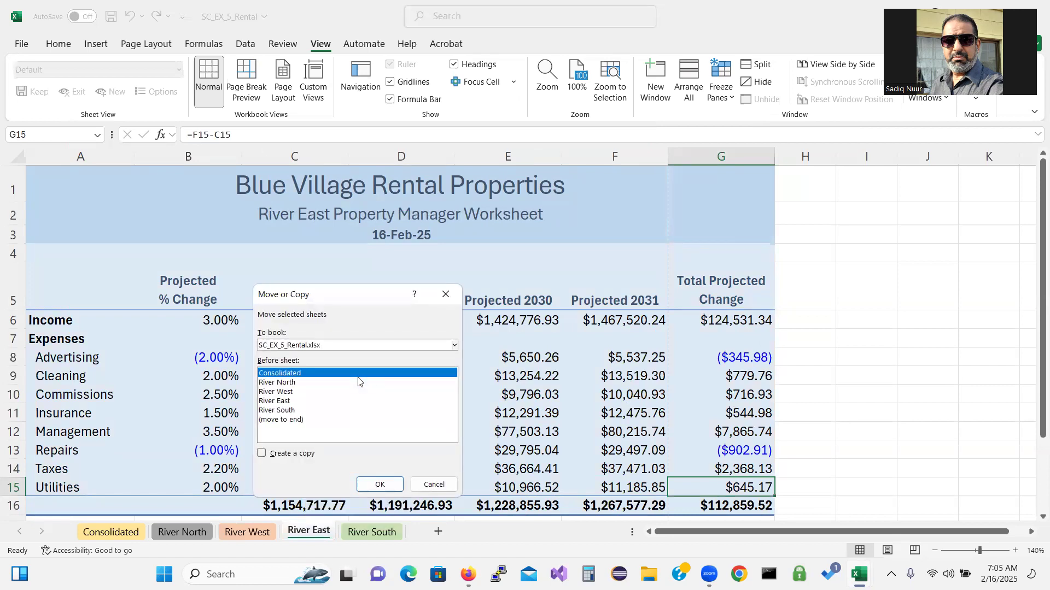
pyautogui.click(331, 345)
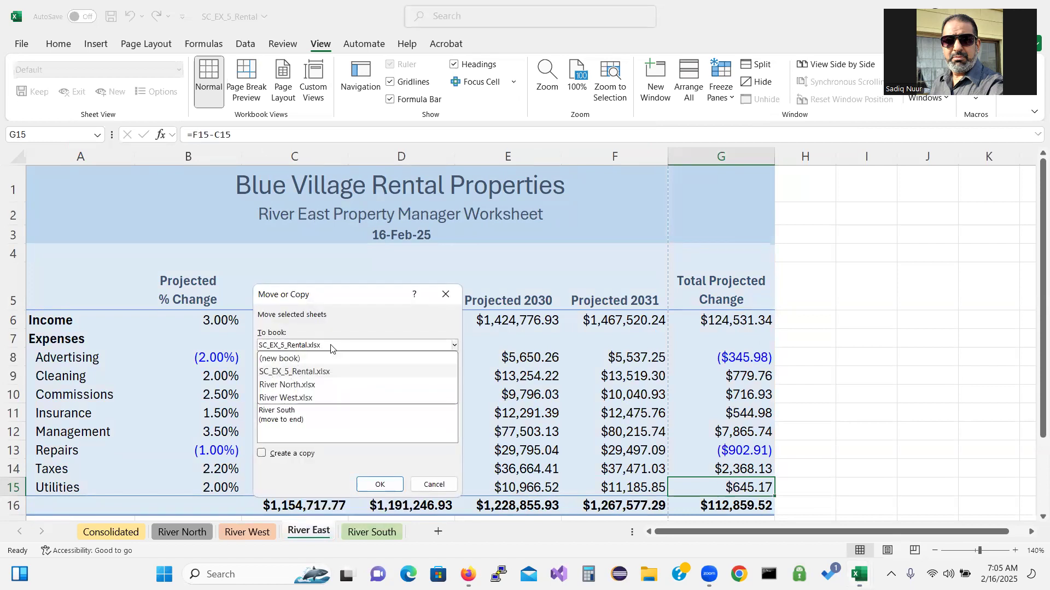
pyautogui.click(316, 361)
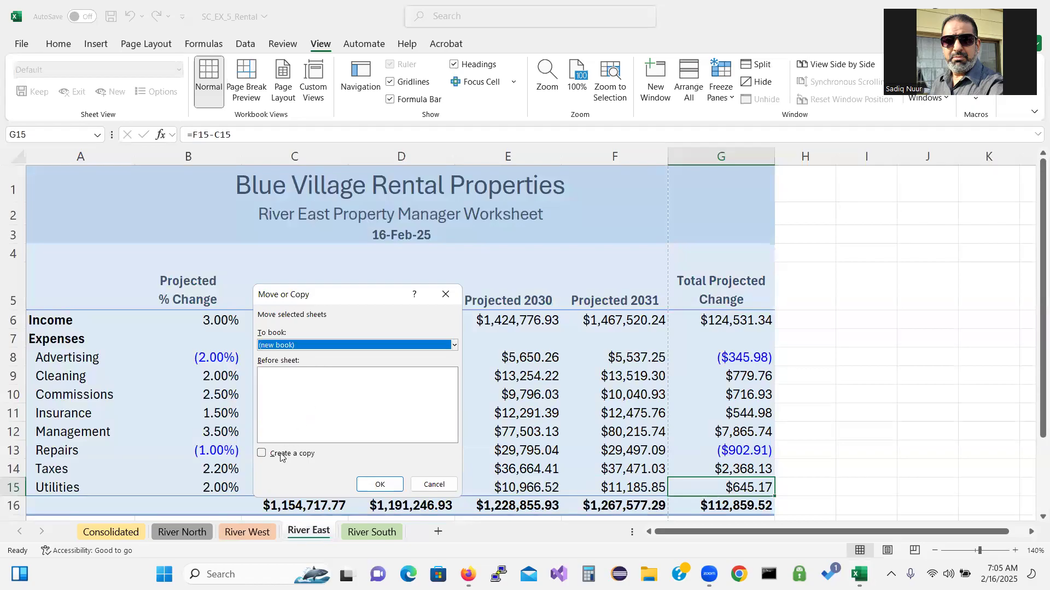
pyautogui.click(262, 453)
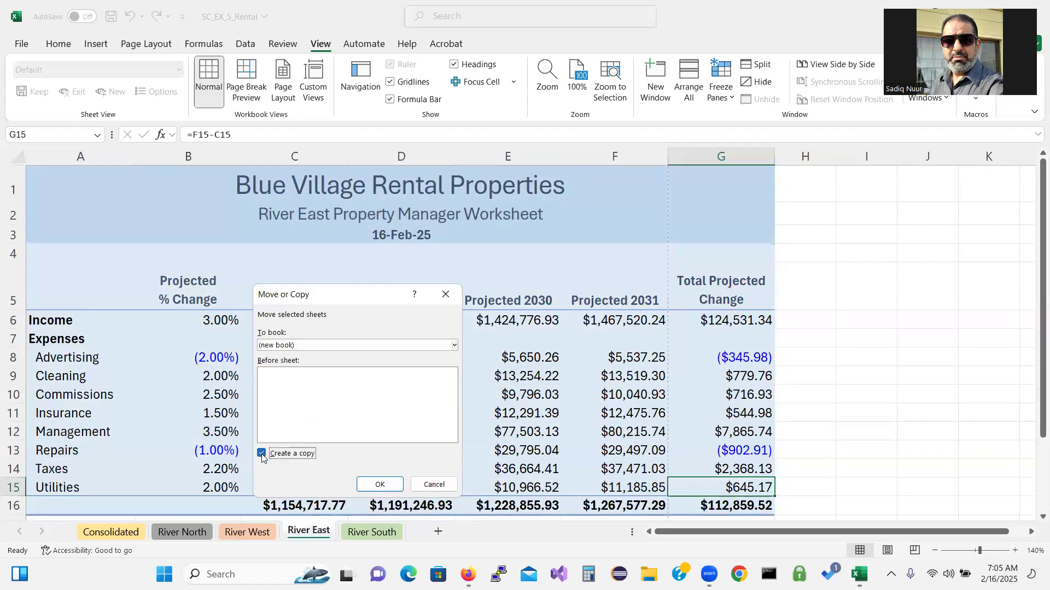
pyautogui.click(376, 483)
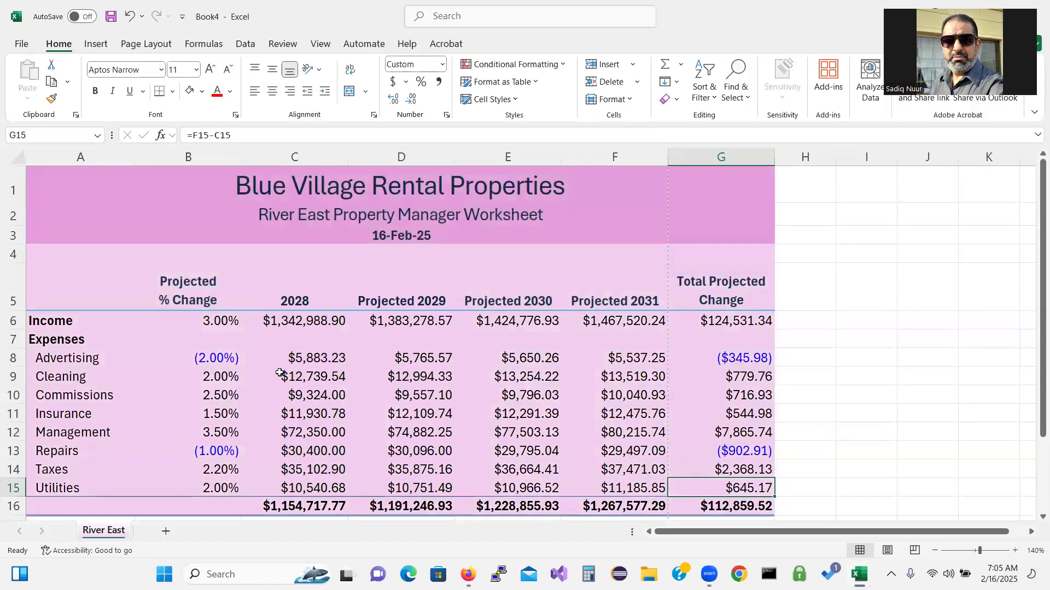
# Save the new workbook as 'River East' in Desktop\Excel Lecture
pyautogui.click(22, 49)
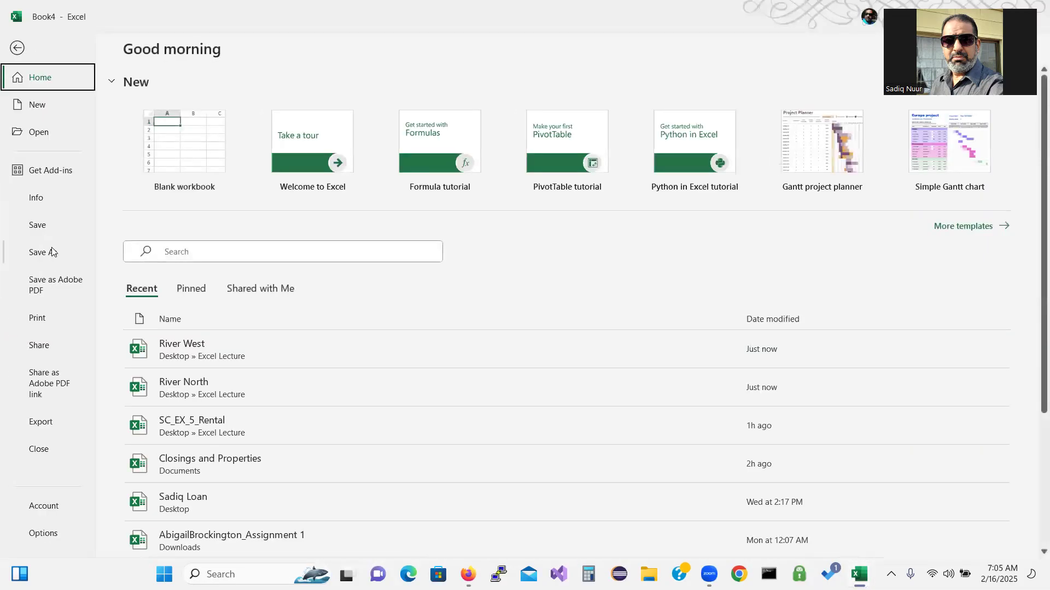
pyautogui.click(52, 252)
pyautogui.click(173, 331)
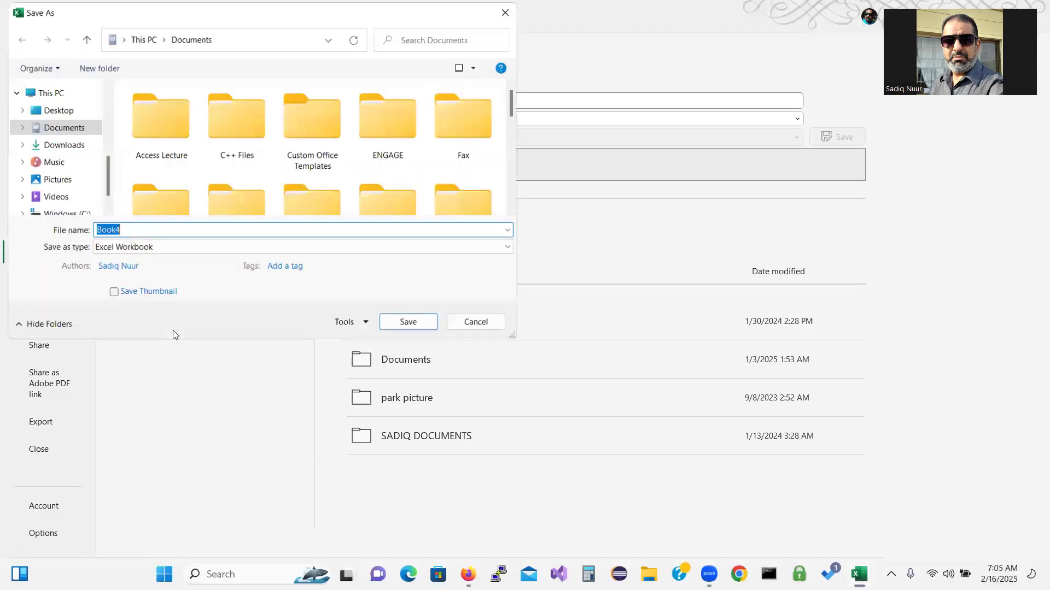
pyautogui.click(66, 110)
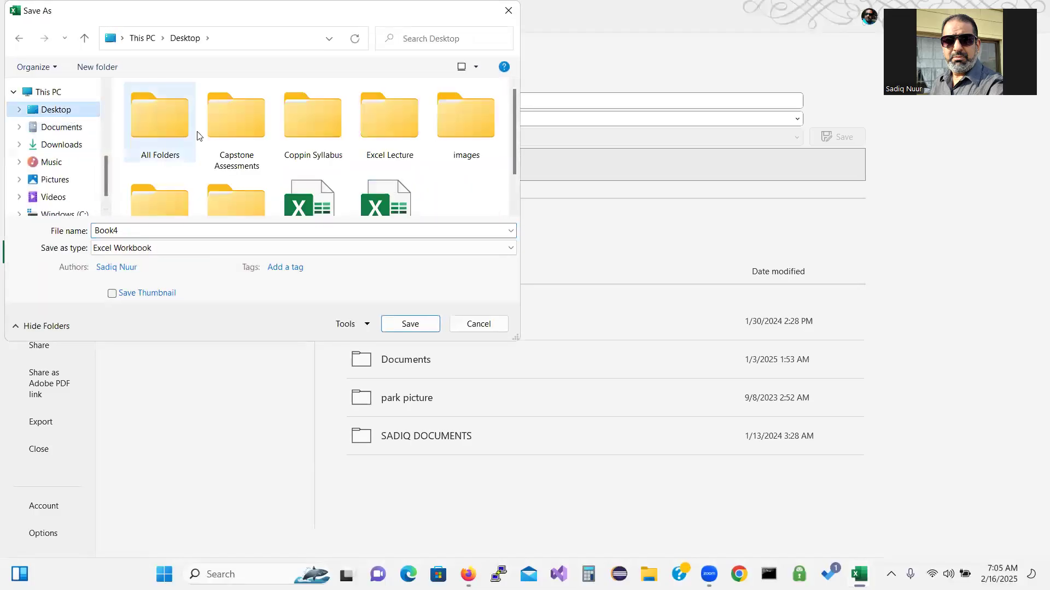
pyautogui.doubleClick(385, 131)
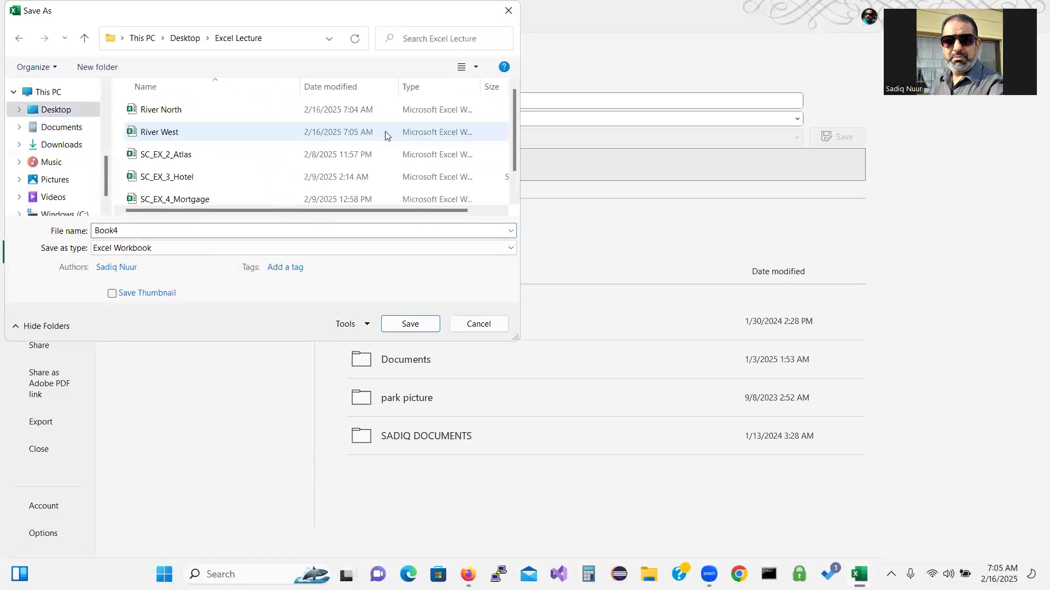
pyautogui.doubleClick(145, 231)
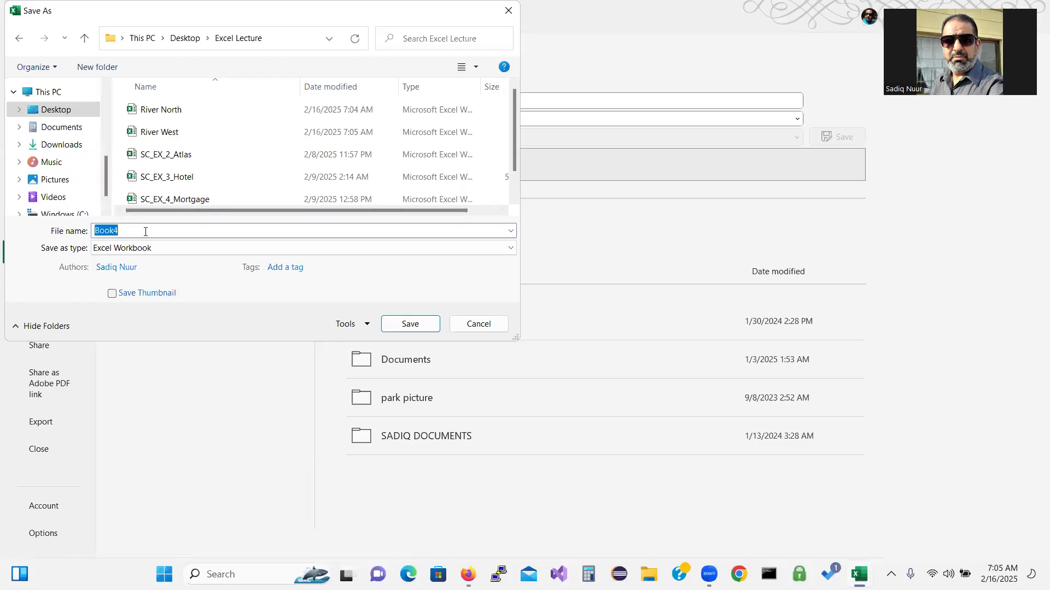
pyautogui.write('River')
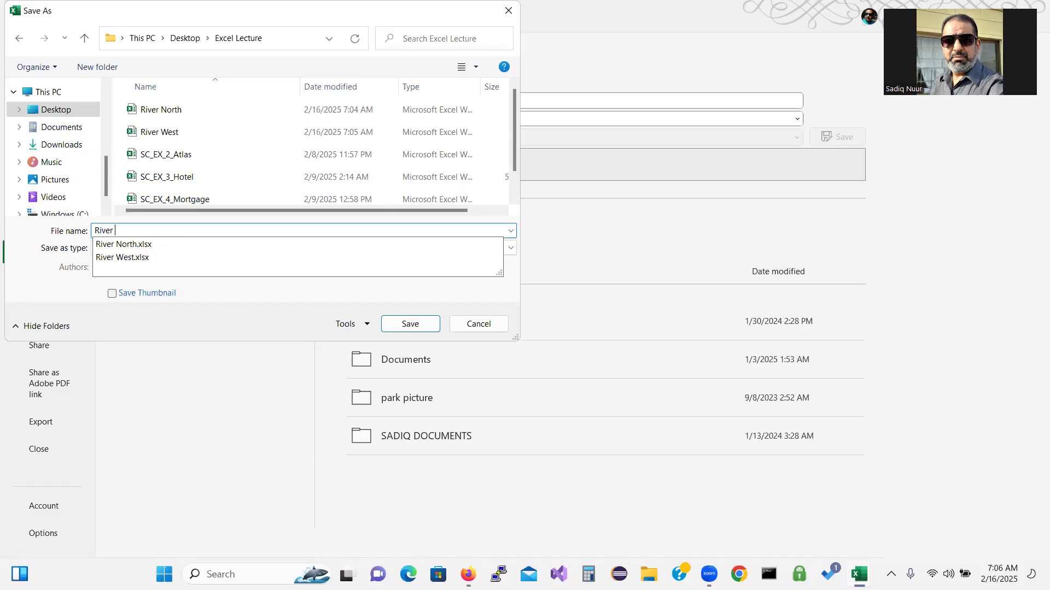
pyautogui.write('East')
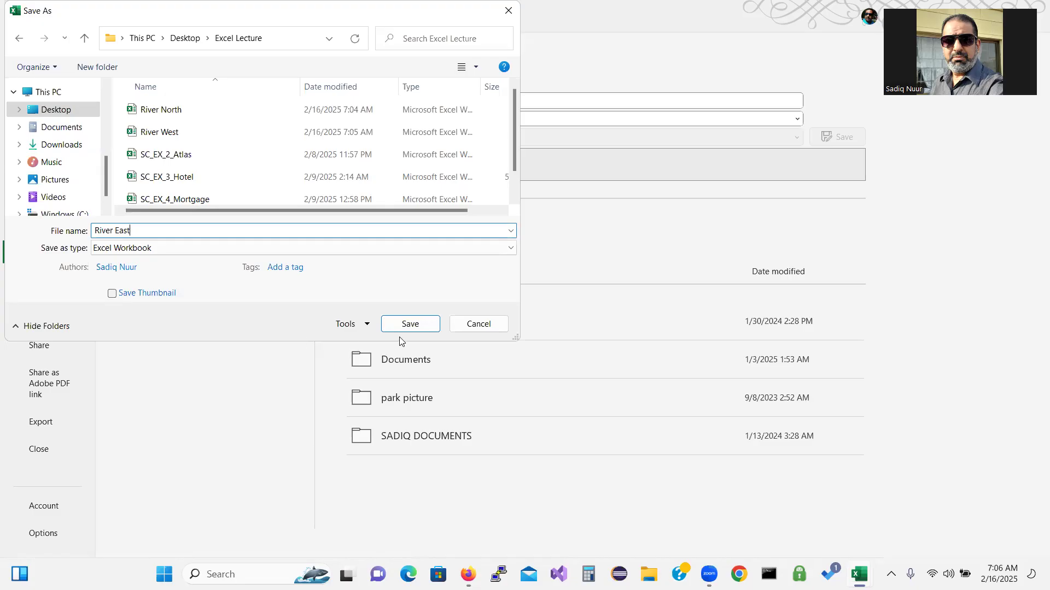
pyautogui.click(410, 324)
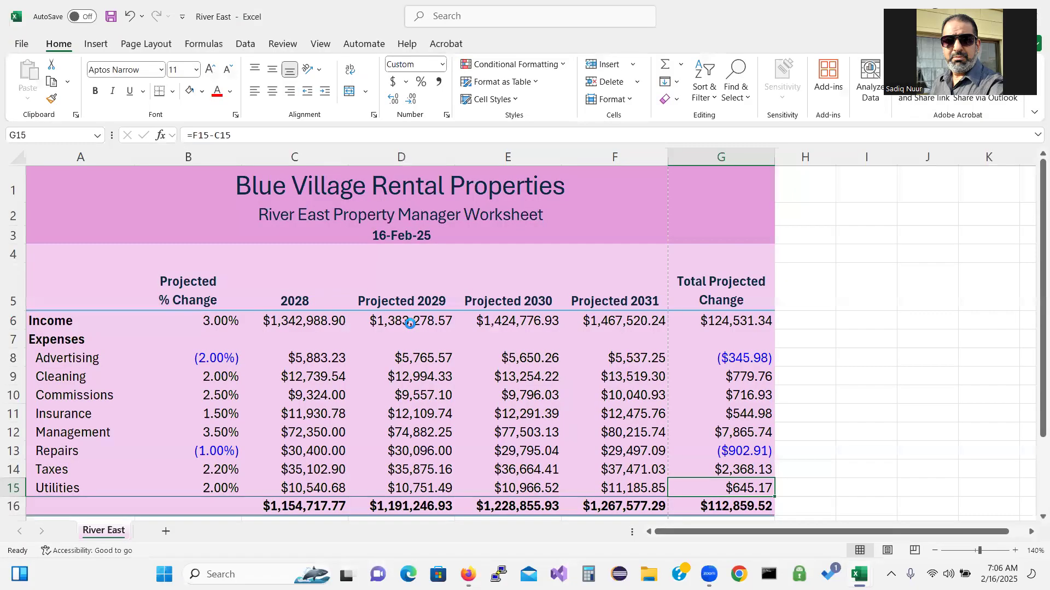
# Minimize River East and return to the River South sheet in SC_EX_5_Rental
pyautogui.doubleClick(354, 23)
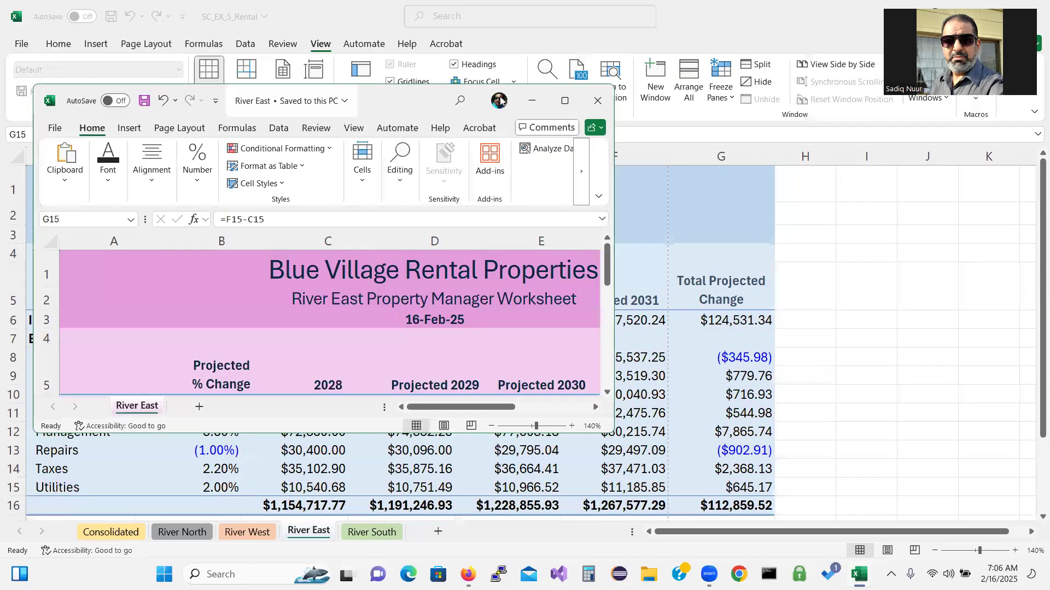
pyautogui.click(528, 103)
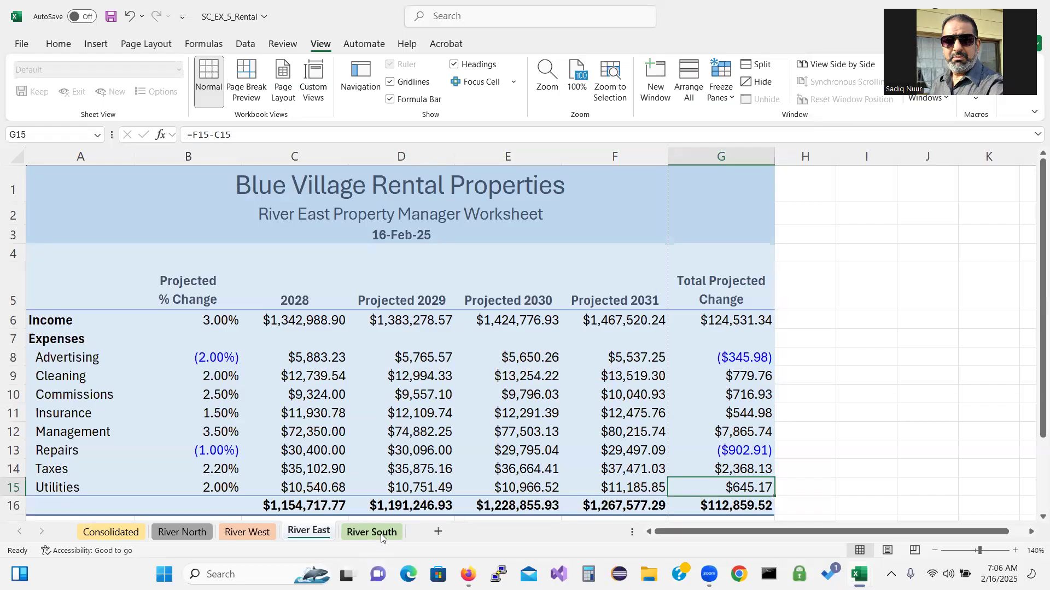
pyautogui.click(380, 533)
pyautogui.rightClick(380, 534)
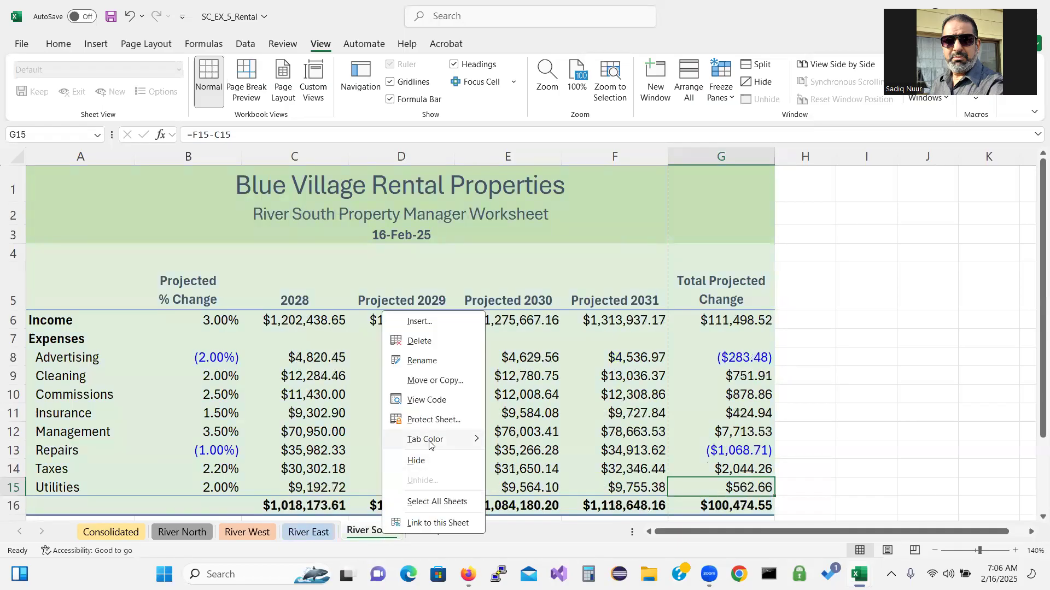
# Copy the River South sheet into a new workbook, keeping the original
pyautogui.click(447, 382)
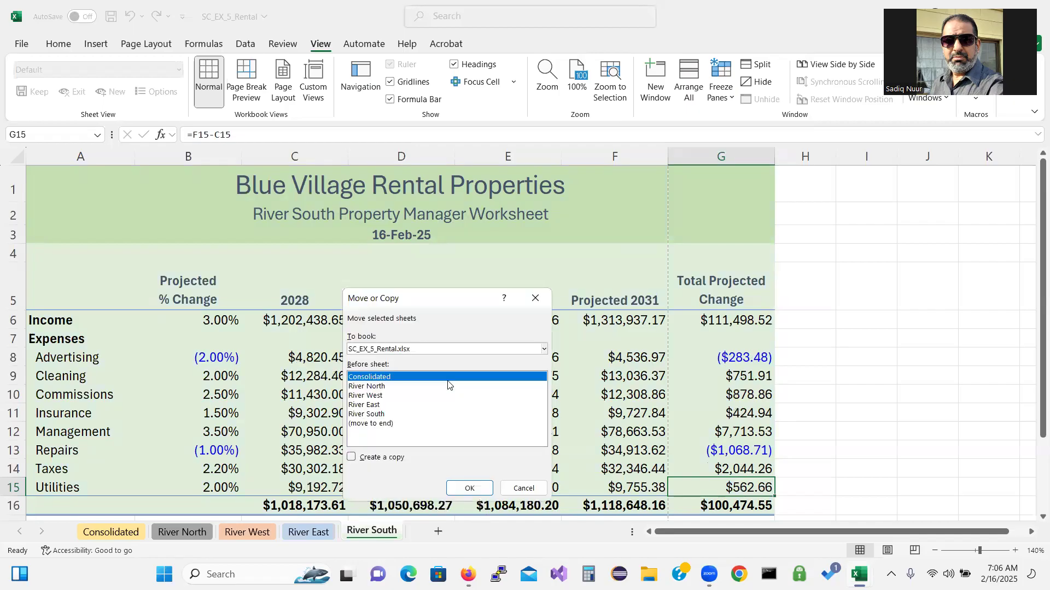
pyautogui.click(423, 350)
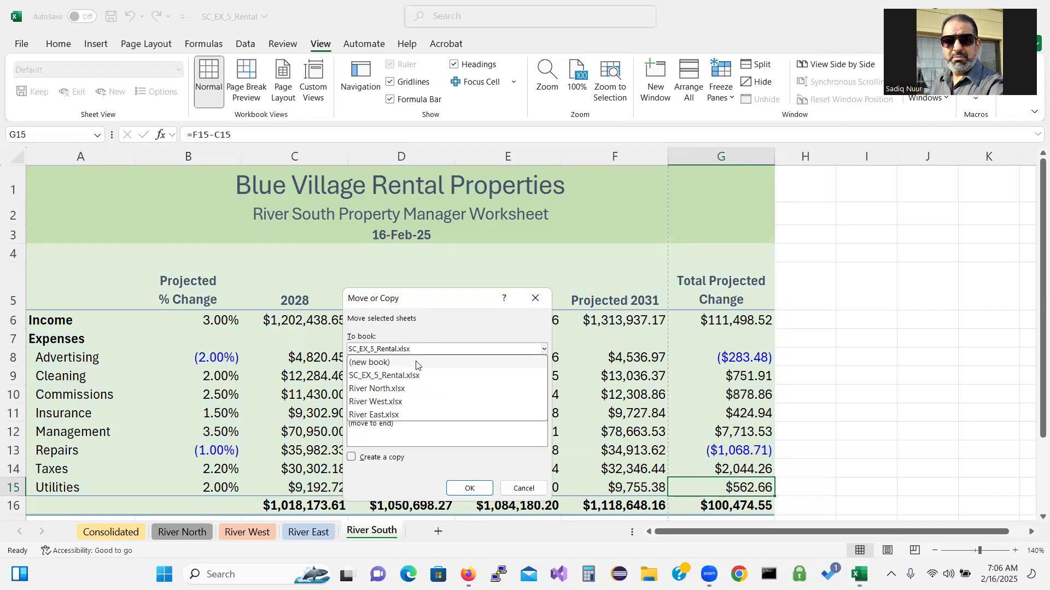
pyautogui.click(416, 363)
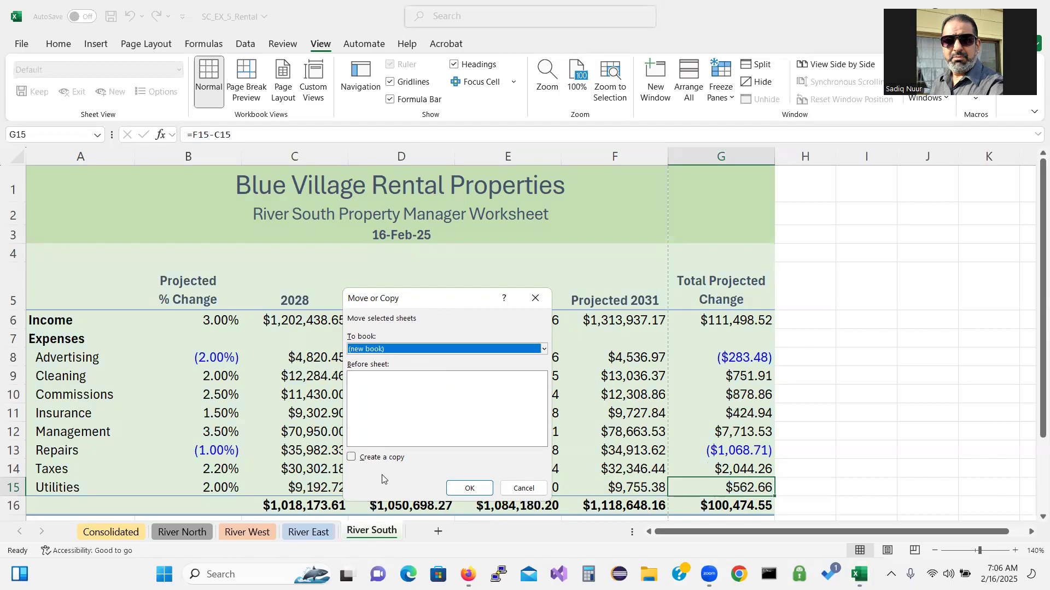
pyautogui.click(352, 458)
pyautogui.click(459, 490)
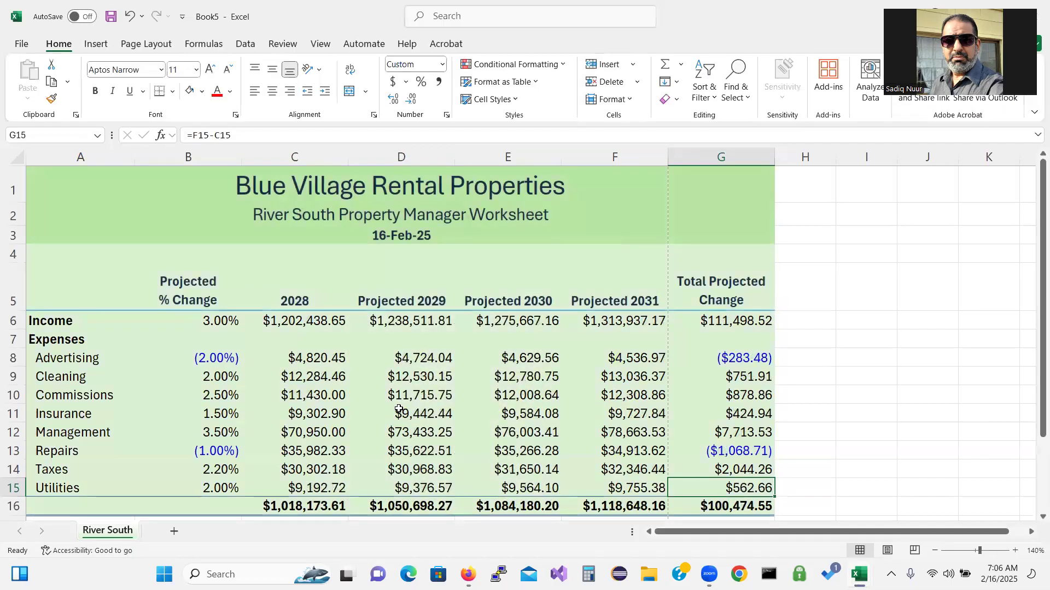
# Save it as 'River South' in Desktop\Excel Lecture, then minimize it to return to SC_EX_5_Rental
pyautogui.click(23, 45)
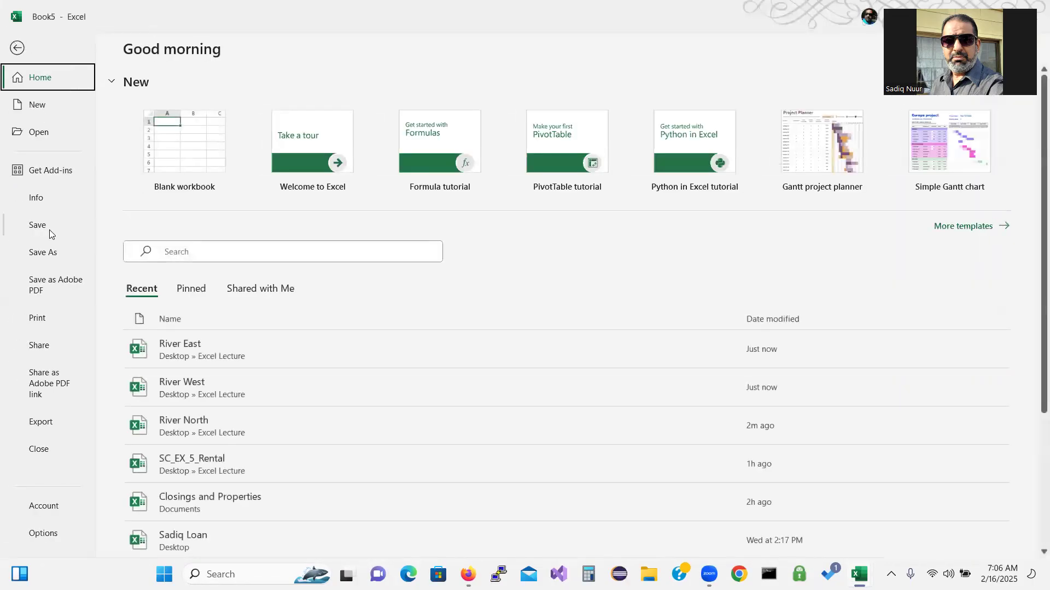
pyautogui.click(49, 229)
pyautogui.click(196, 323)
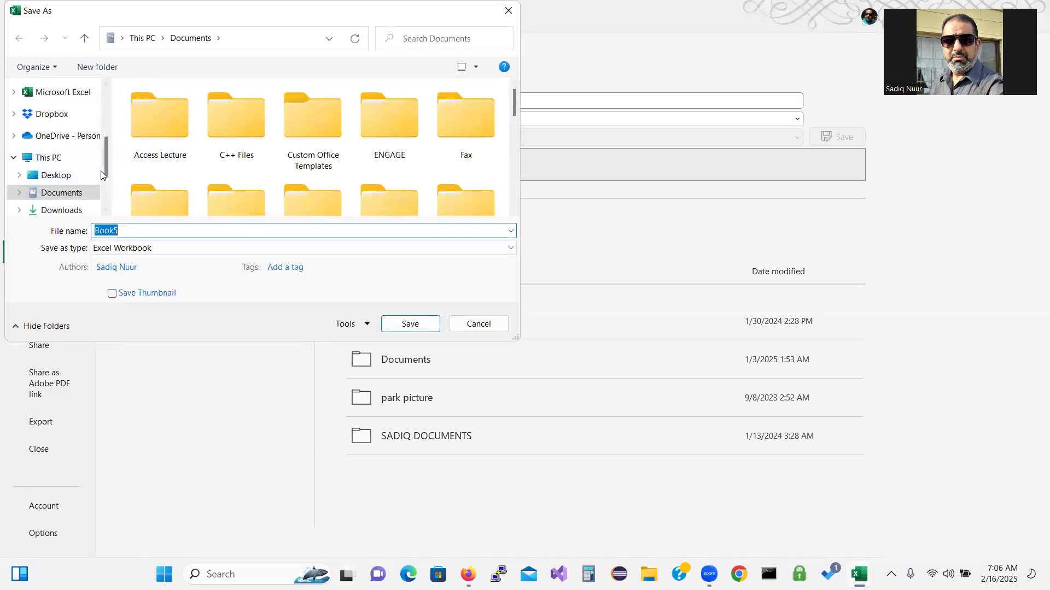
pyautogui.moveTo(106, 170); pyautogui.dragTo(107, 98)
pyautogui.click(56, 109)
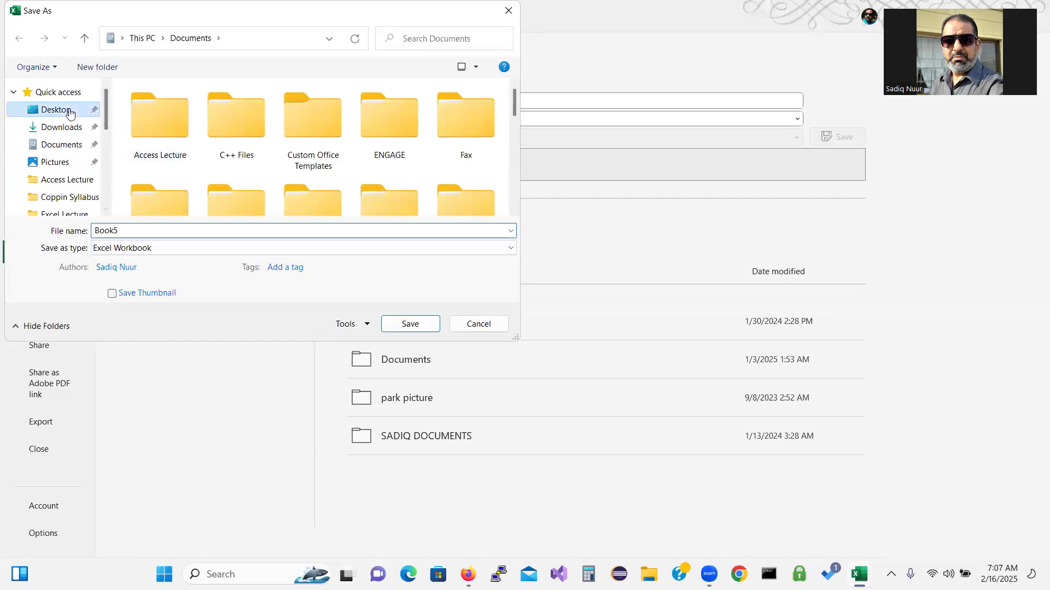
pyautogui.doubleClick(390, 131)
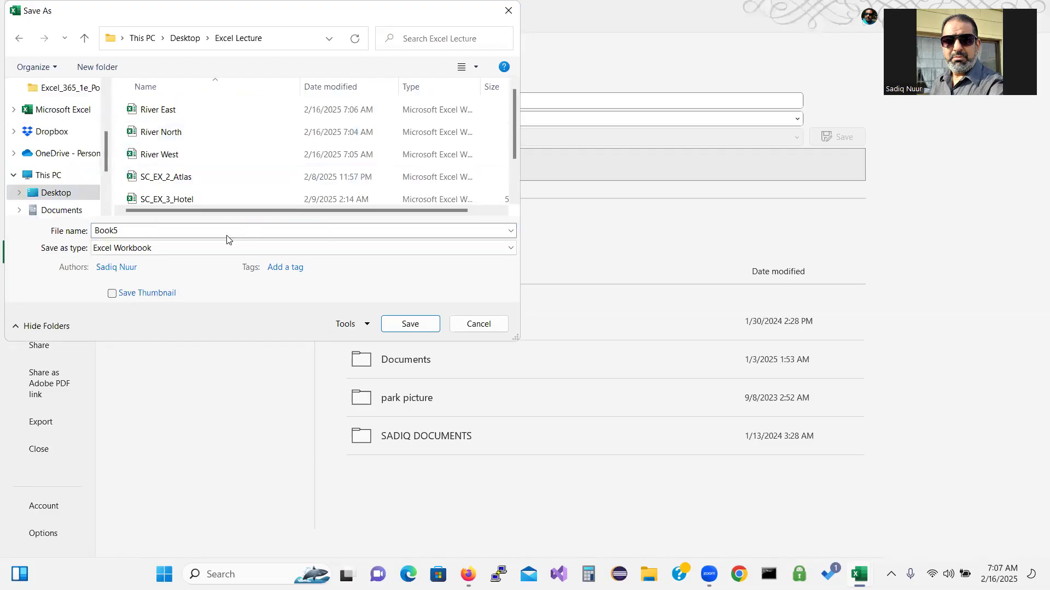
pyautogui.doubleClick(149, 227)
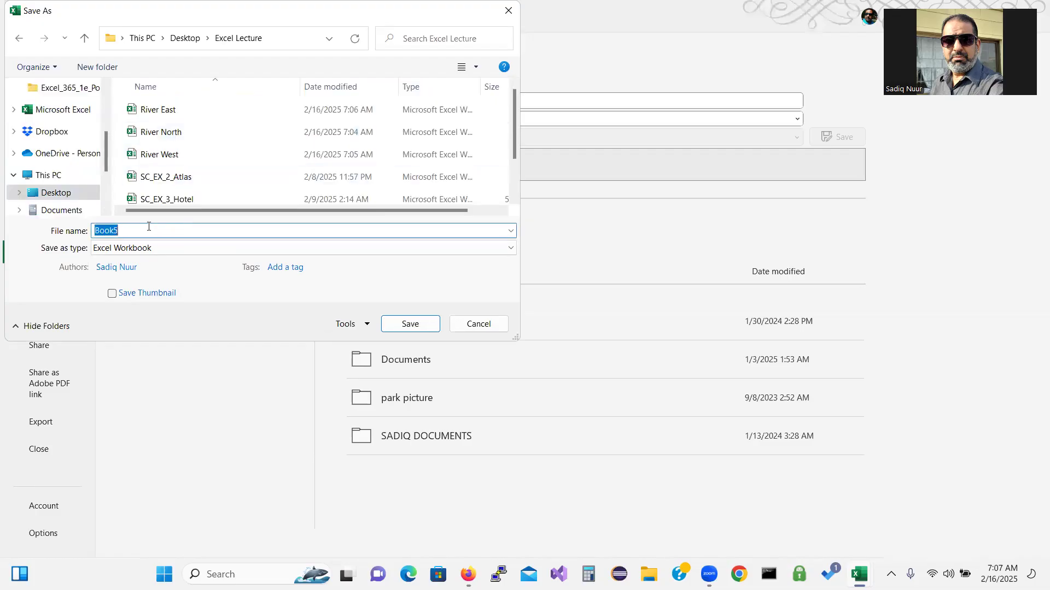
pyautogui.write('River')
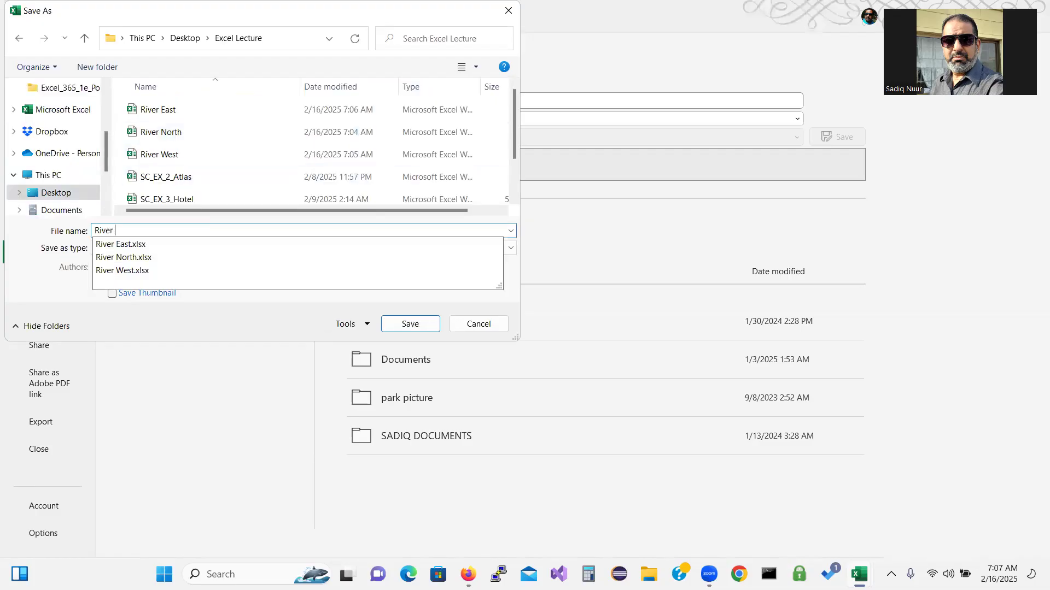
pyautogui.write(' South')
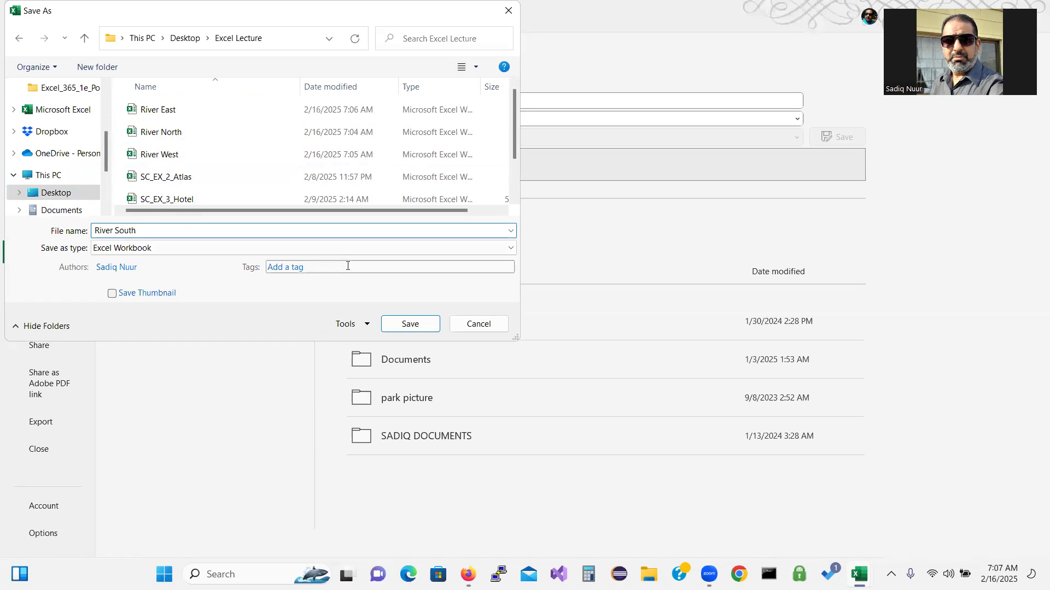
pyautogui.click(410, 324)
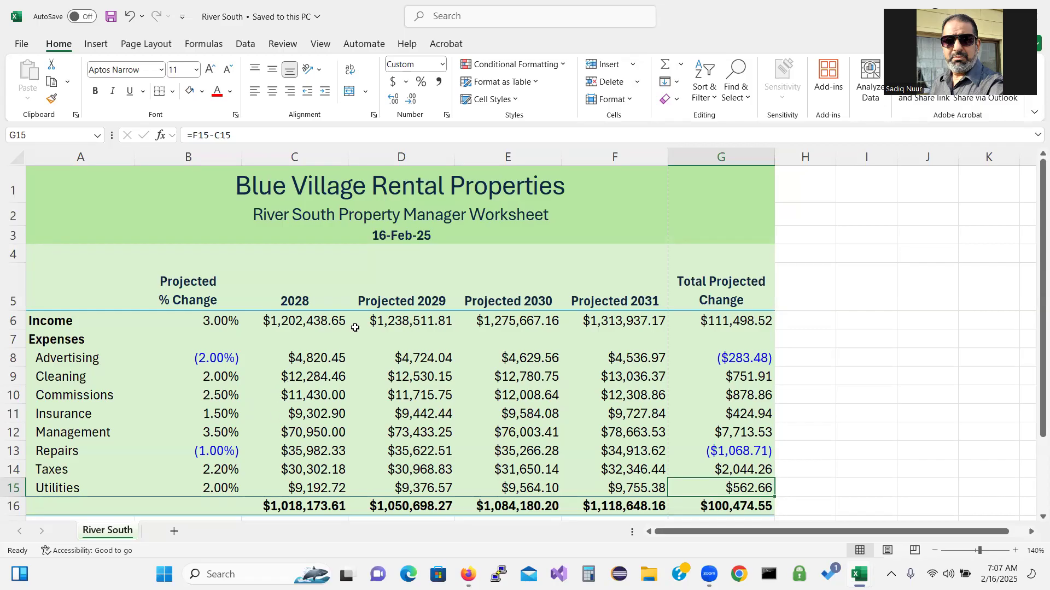
pyautogui.doubleClick(369, 17)
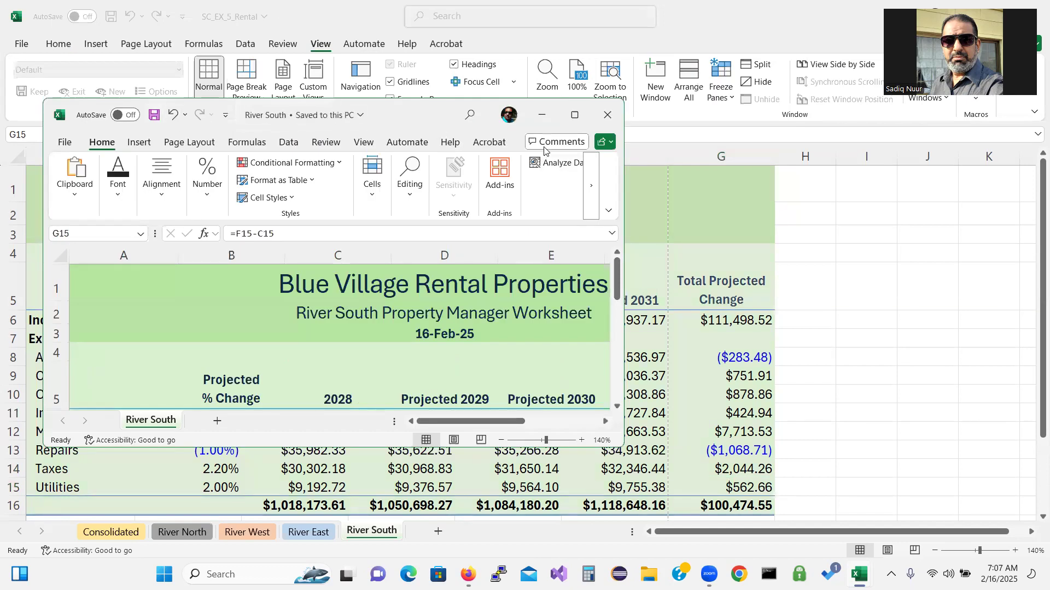
pyautogui.click(541, 115)
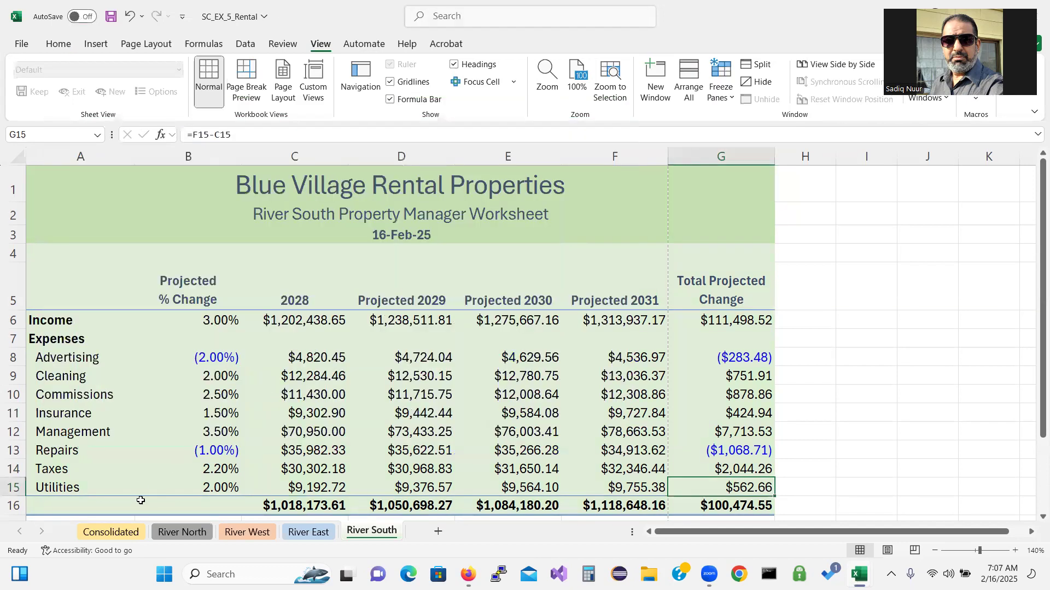
# Copy the Consolidated sheet and its 2029 expenses pie chart into a new workbook, Book6
pyautogui.click(119, 534)
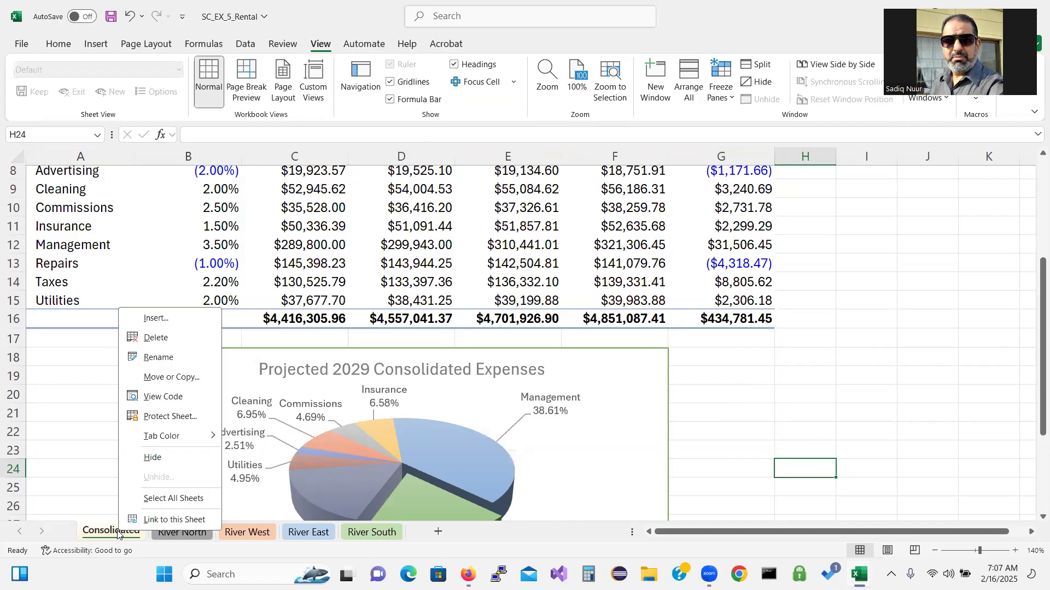
pyautogui.click(173, 380)
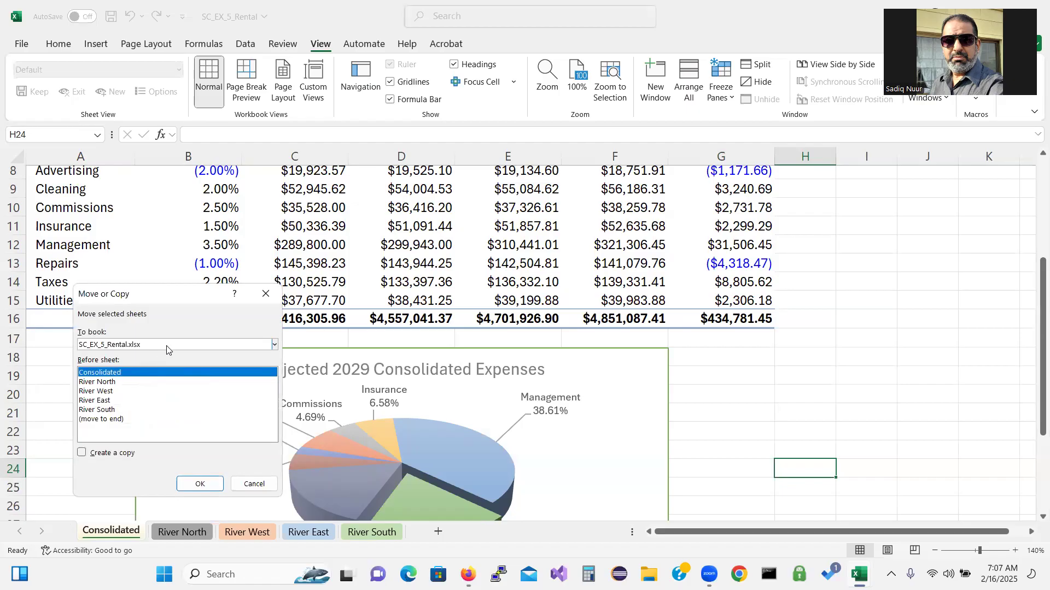
pyautogui.click(167, 344)
pyautogui.click(164, 355)
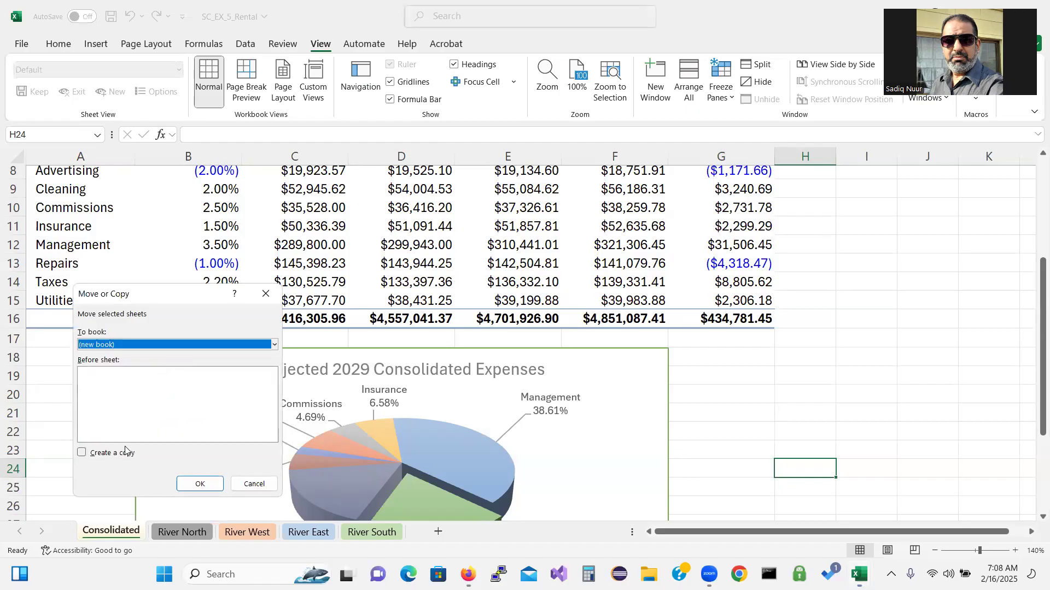
pyautogui.click(82, 452)
pyautogui.click(190, 484)
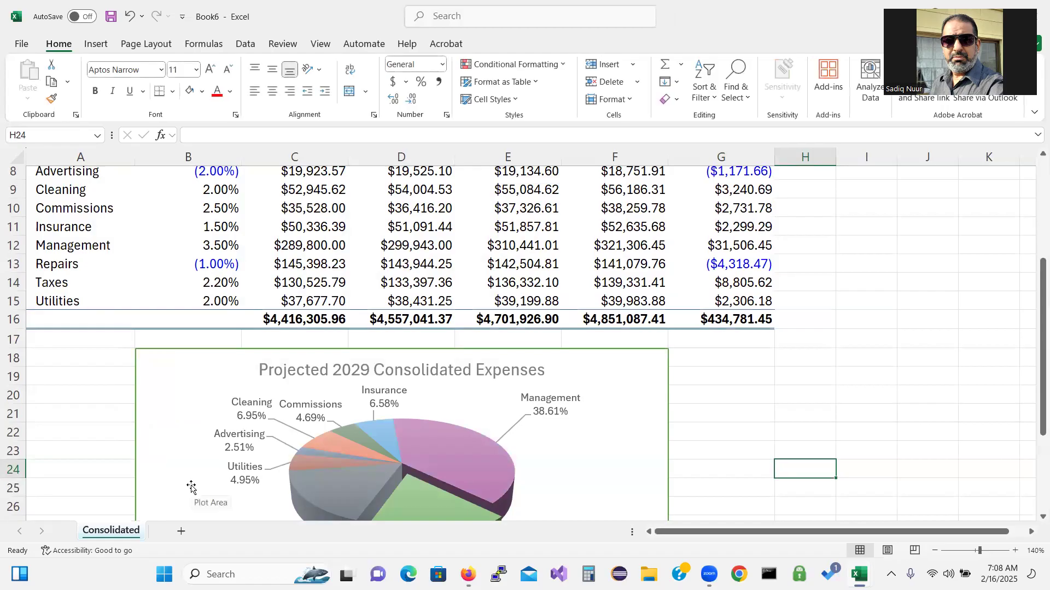
# Save Book6 as 'Consolidated Workbook' in Desktop\Excel Lecture
pyautogui.click(25, 45)
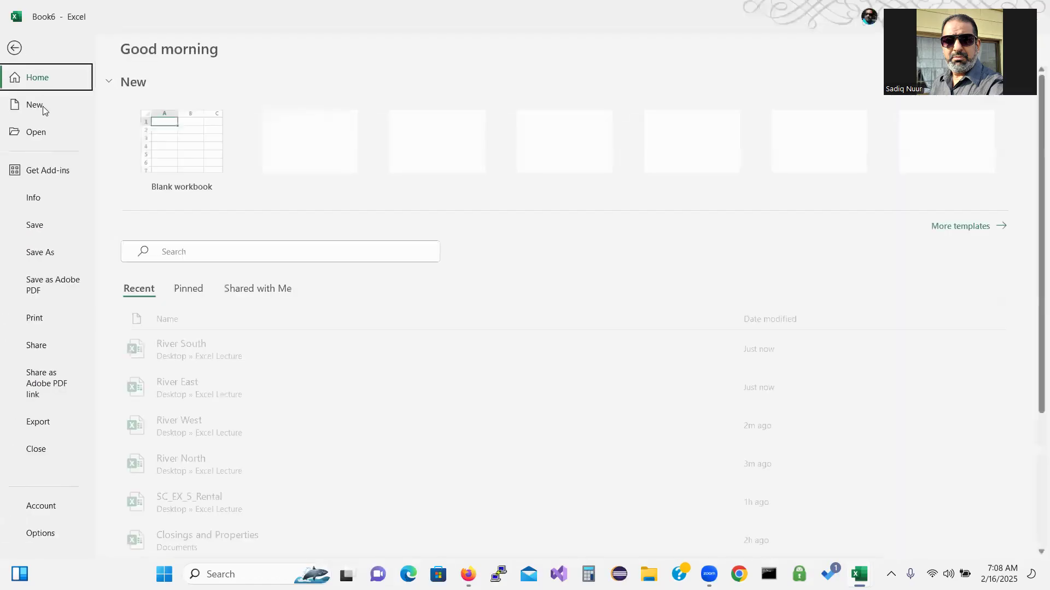
pyautogui.click(51, 253)
pyautogui.click(177, 328)
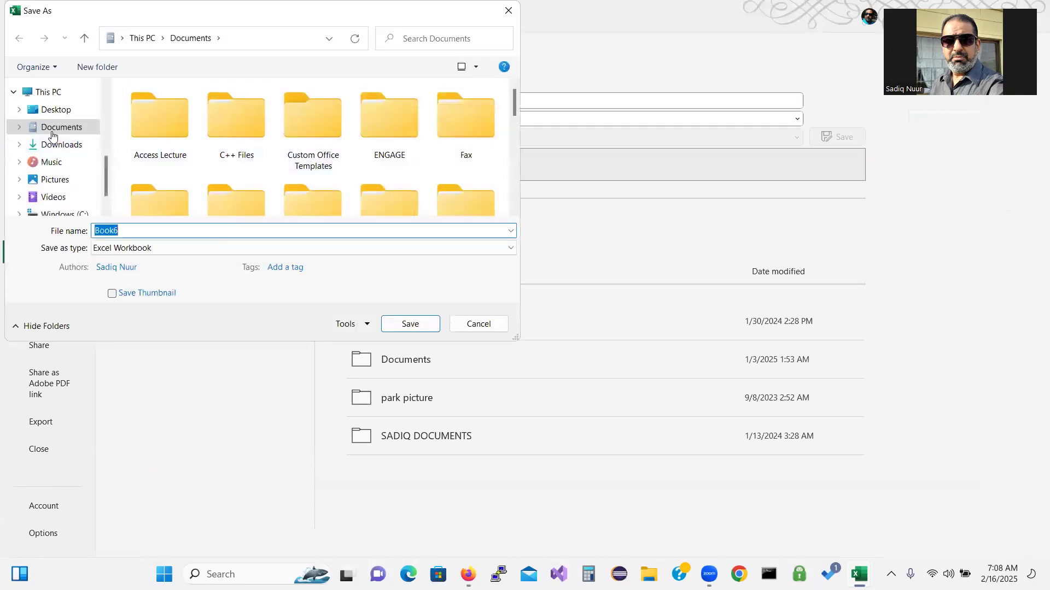
pyautogui.click(54, 109)
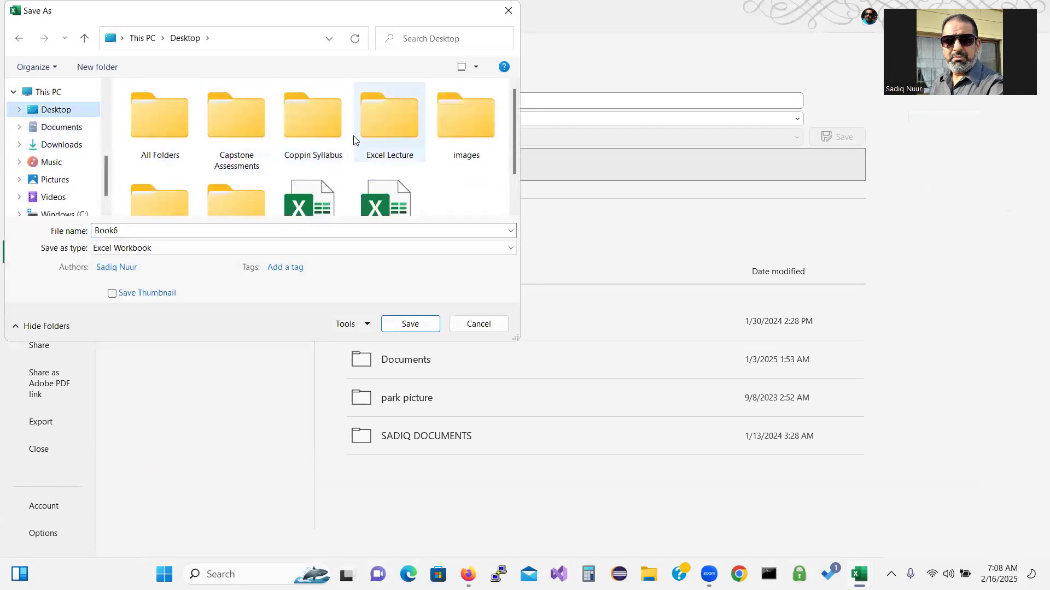
pyautogui.doubleClick(390, 134)
pyautogui.doubleClick(160, 231)
pyautogui.write('Co')
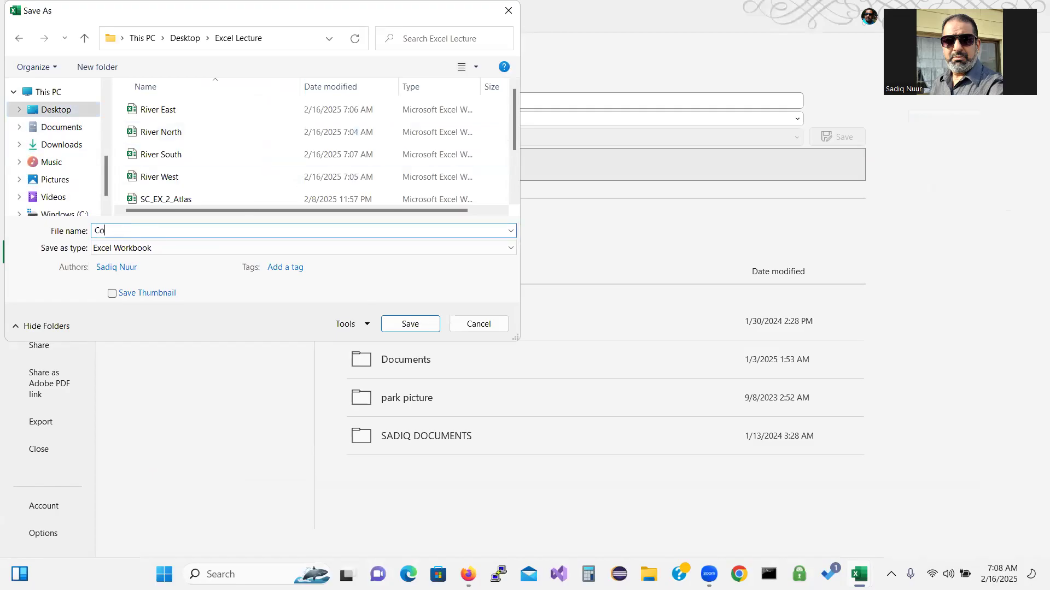
pyautogui.write('nsolidated Works')
pyautogui.press('BackSpace')
pyautogui.write('book')
pyautogui.click(410, 324)
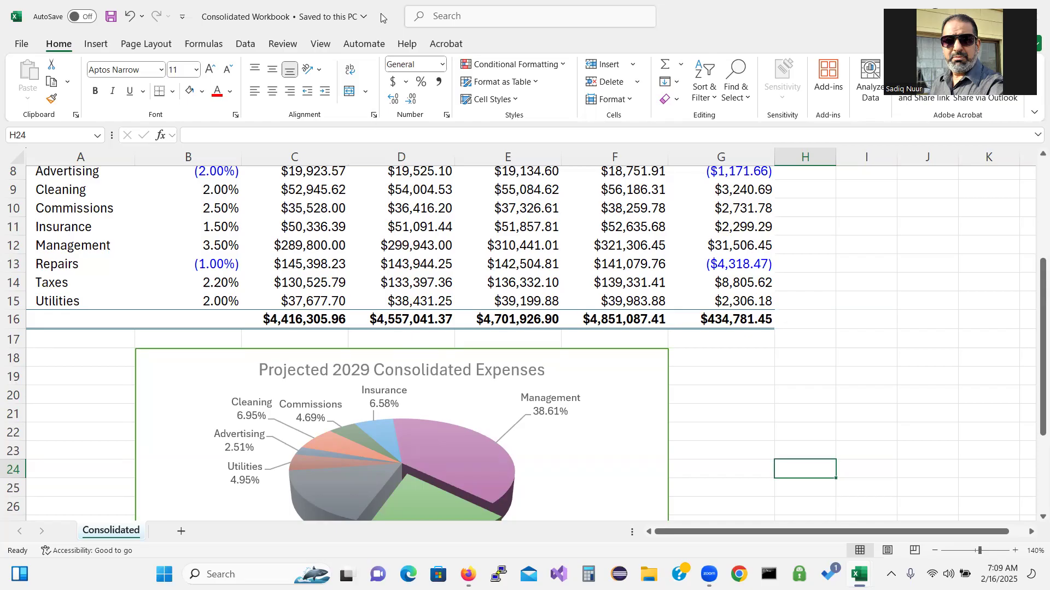
# Close Consolidated Workbook, then close all Excel windows, saving the rental workbook's changes
pyautogui.doubleClick(481, 8)
pyautogui.click(694, 127)
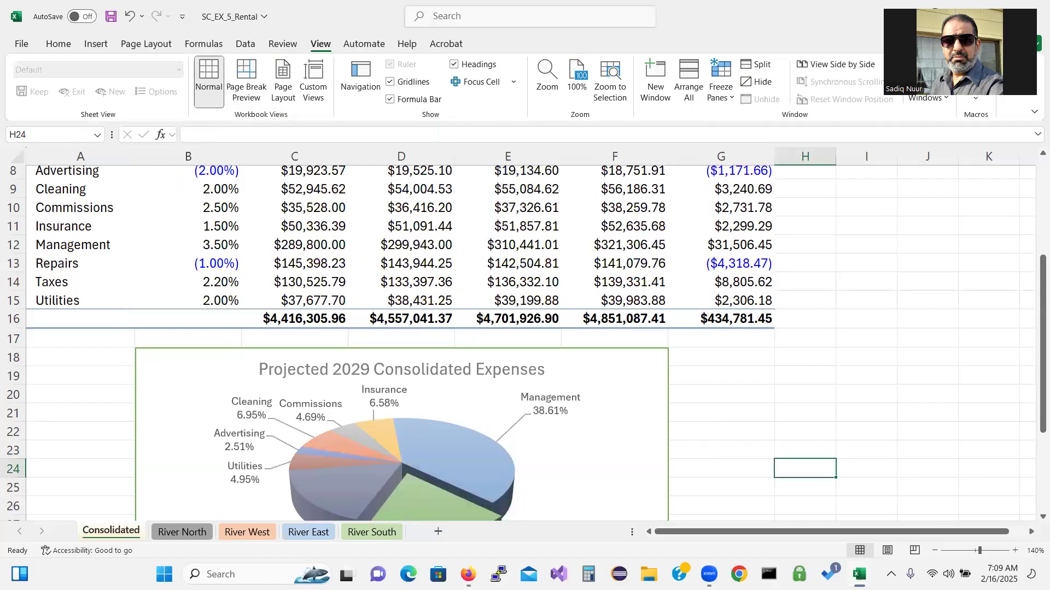
pyautogui.rightClick(859, 574)
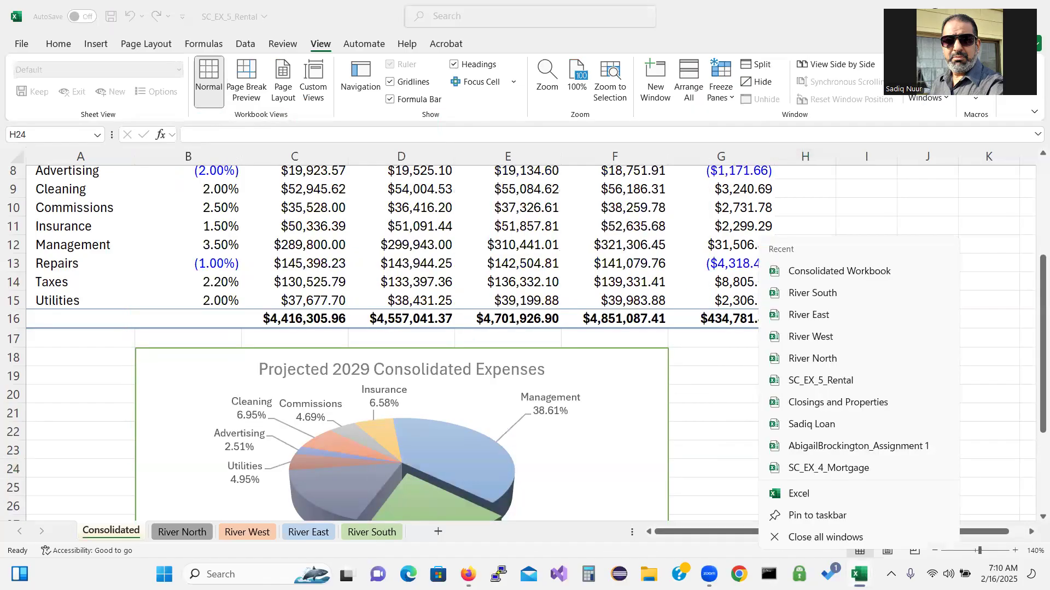
pyautogui.click(842, 537)
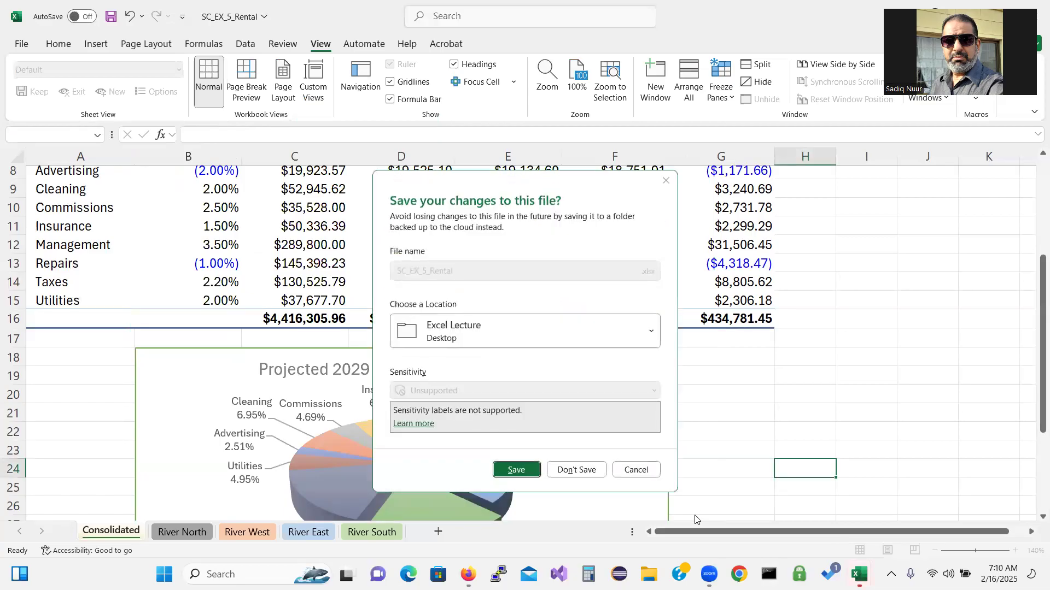
pyautogui.click(519, 471)
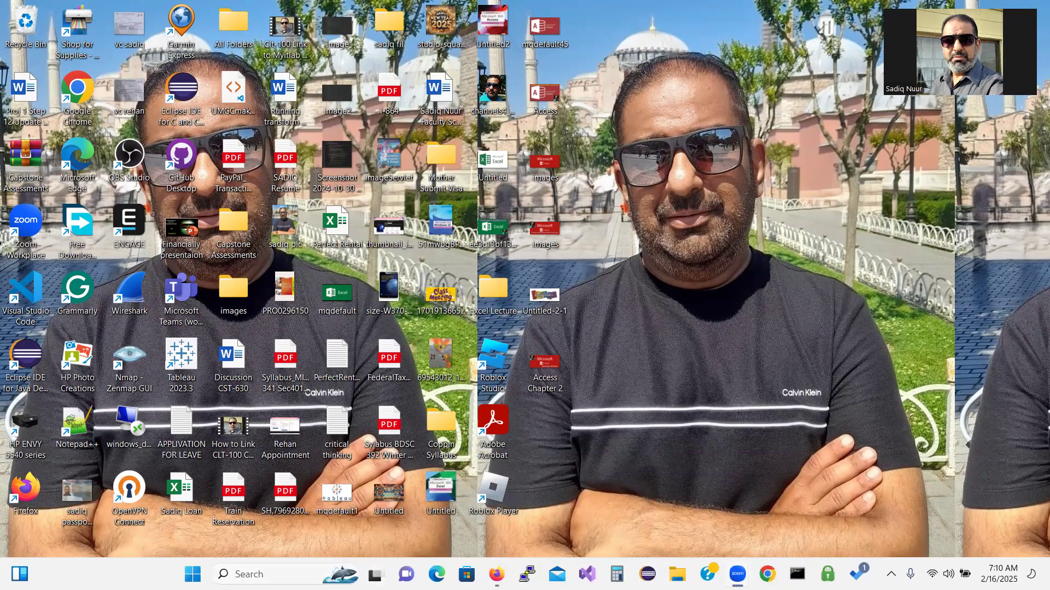
# Launch Excel and browse the Open dialog to Desktop\Excel Lecture
pyautogui.press('super+s')
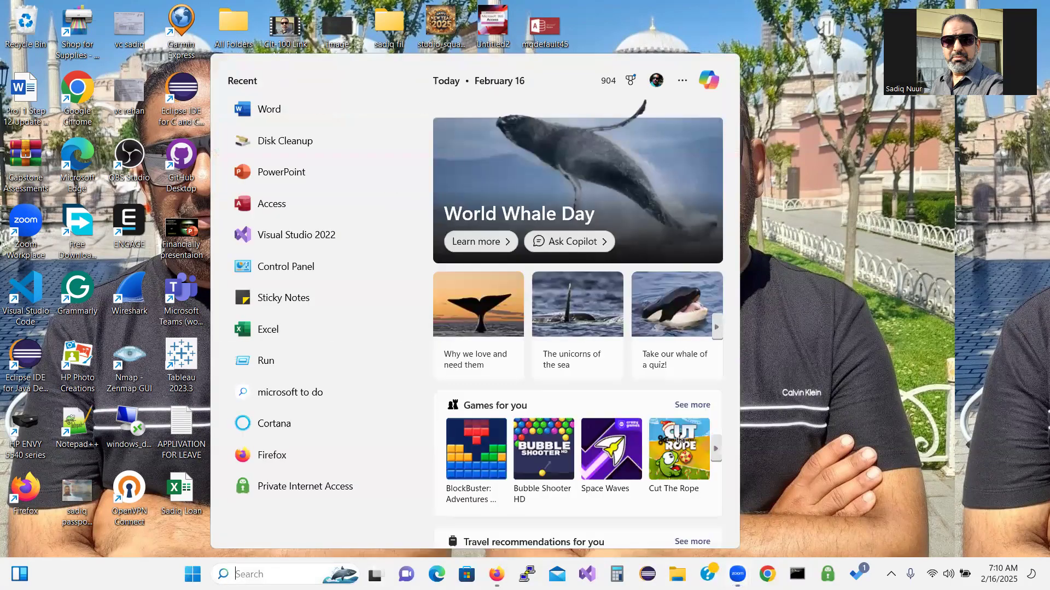
pyautogui.click(300, 330)
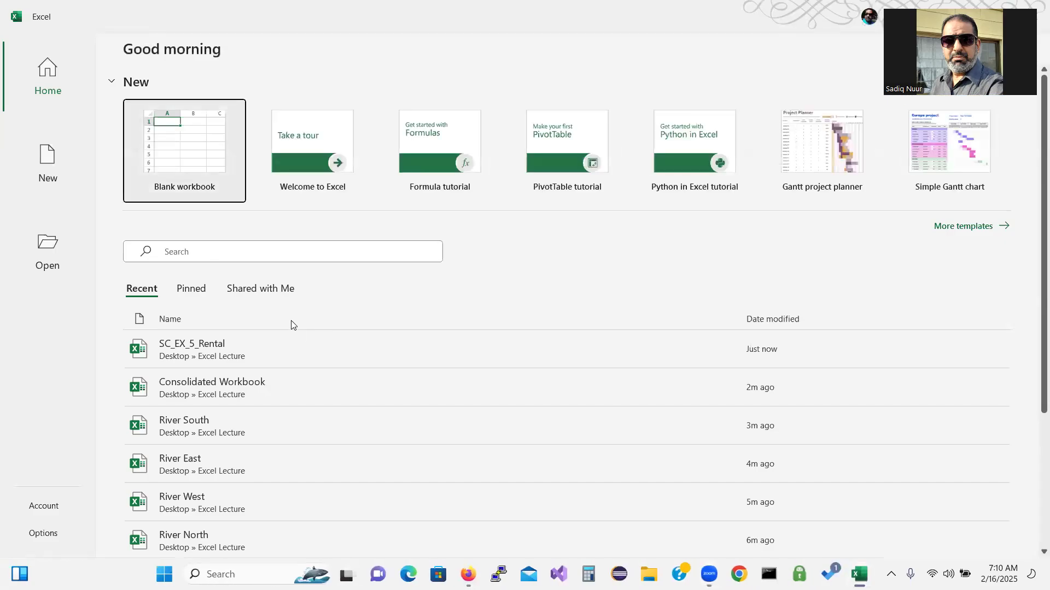
pyautogui.click(49, 251)
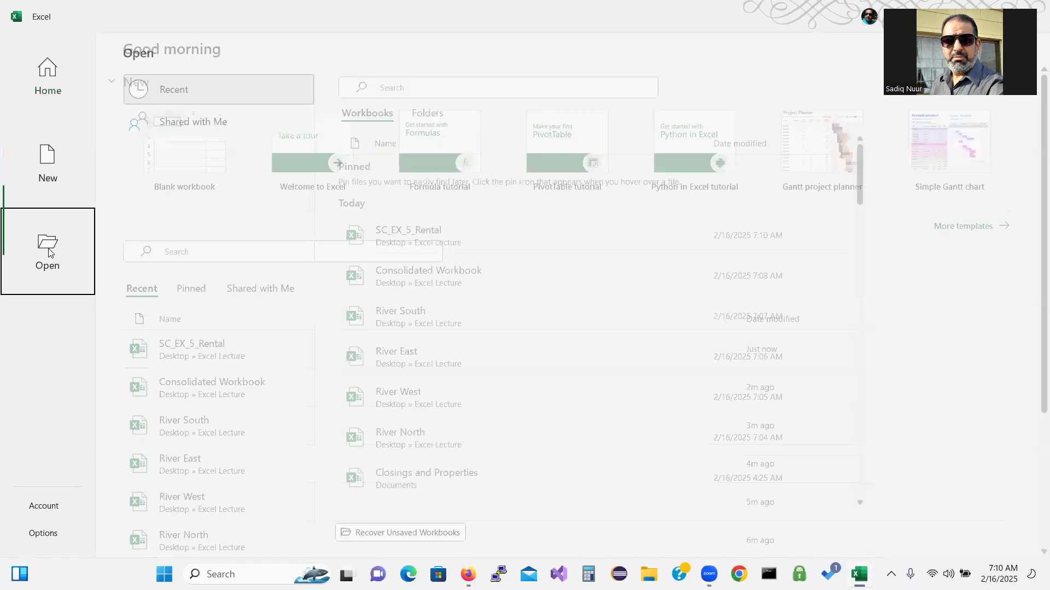
pyautogui.click(187, 269)
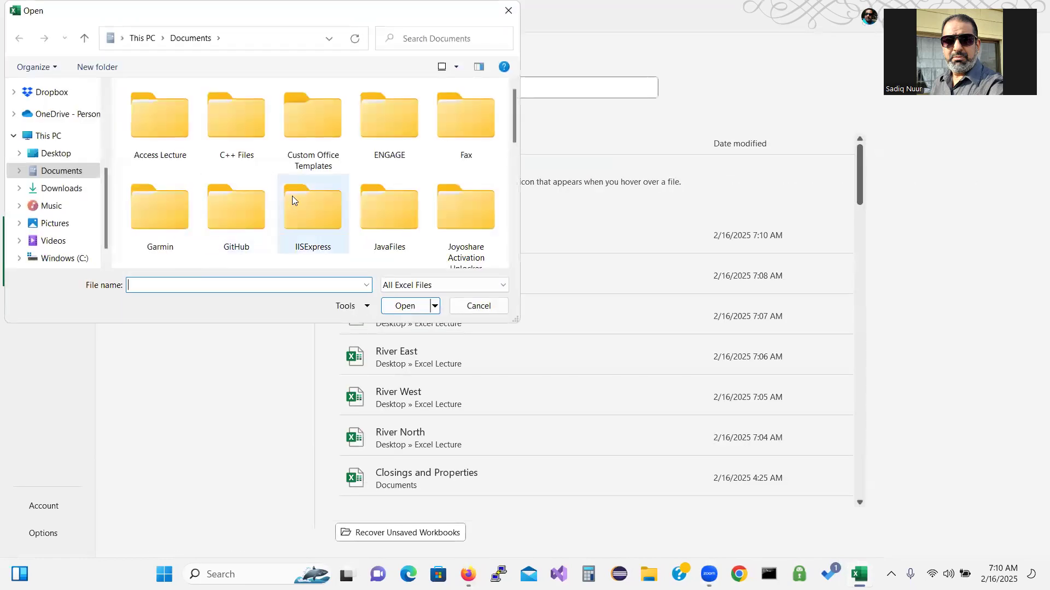
pyautogui.click(60, 153)
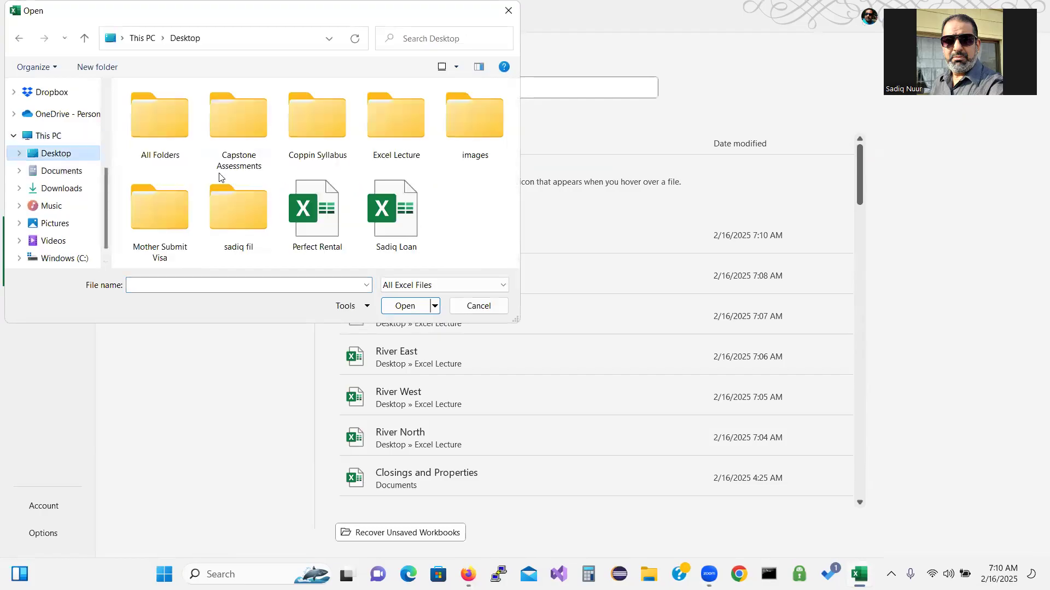
pyautogui.doubleClick(388, 124)
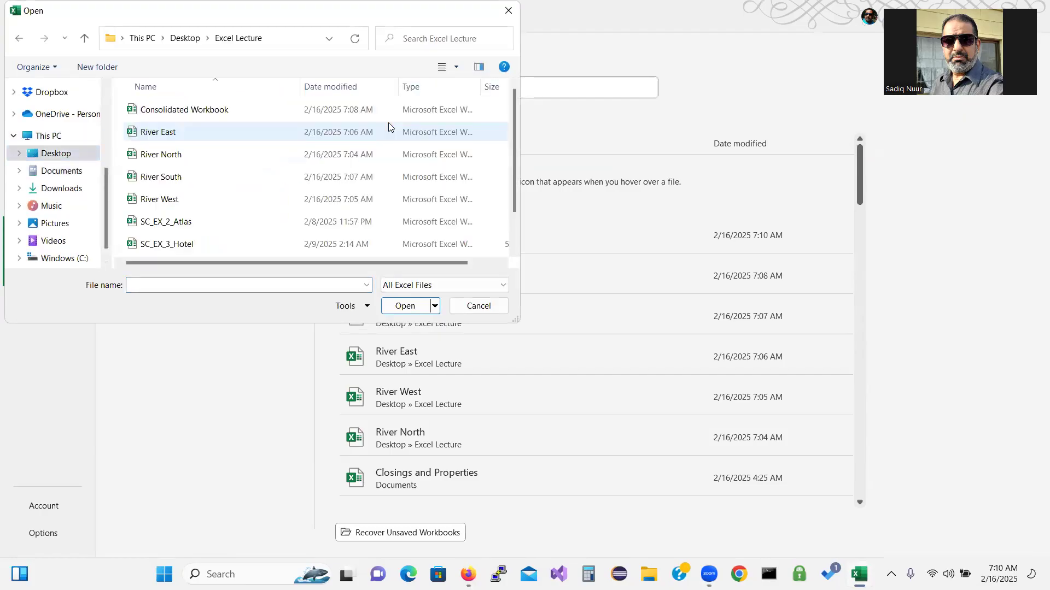
# Select Consolidated Workbook plus River East, River North, River South and River West
pyautogui.click(236, 111)
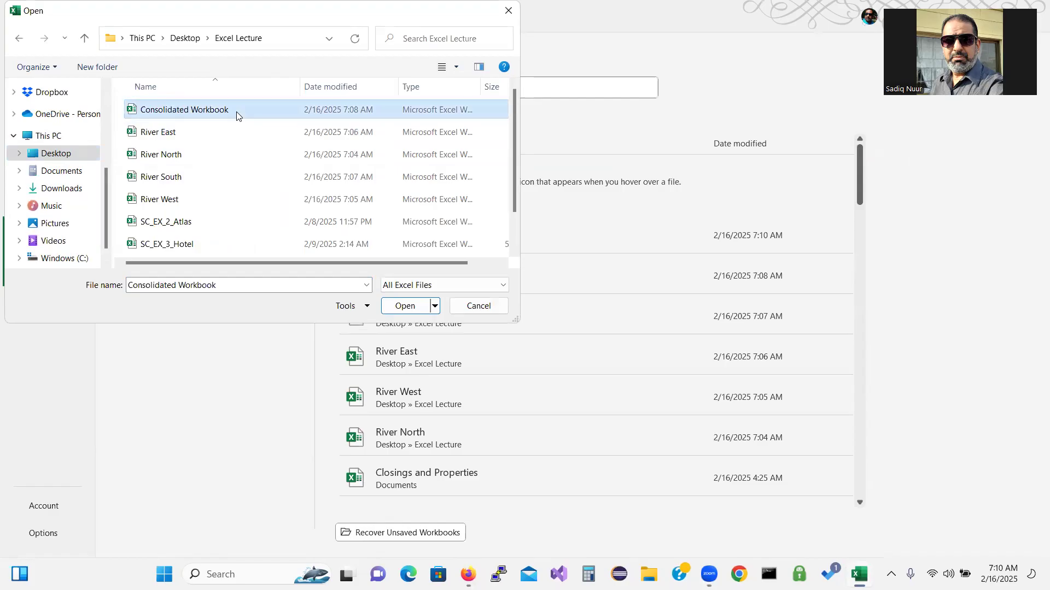
pyautogui.keyDown('ctrl'); pyautogui.click(208, 139); pyautogui.keyUp('ctrl')
pyautogui.keyDown('ctrl'); pyautogui.click(200, 159); pyautogui.keyUp('ctrl')
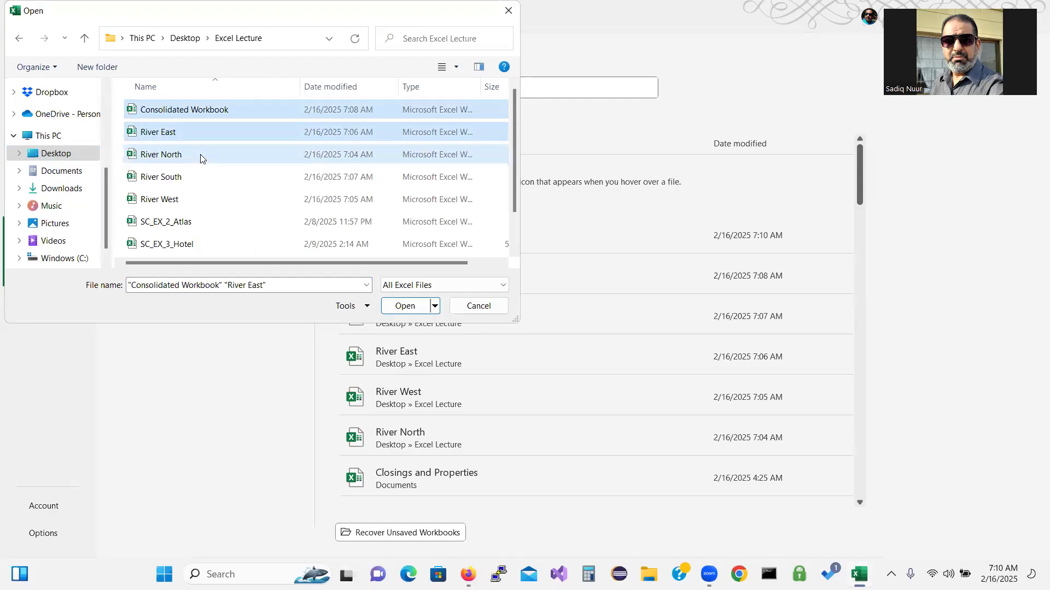
pyautogui.keyDown('ctrl'); pyautogui.click(196, 177); pyautogui.keyUp('ctrl')
pyautogui.keyDown('ctrl'); pyautogui.click(195, 198); pyautogui.keyUp('ctrl')
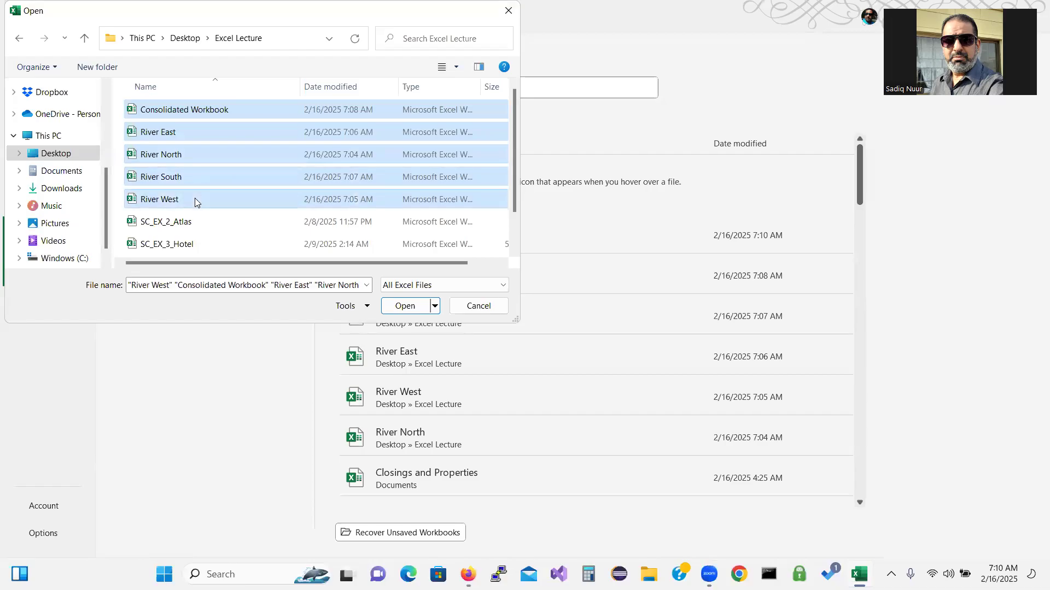
# Open all five workbooks and show the View tab's Switch Windows list
pyautogui.click(409, 308)
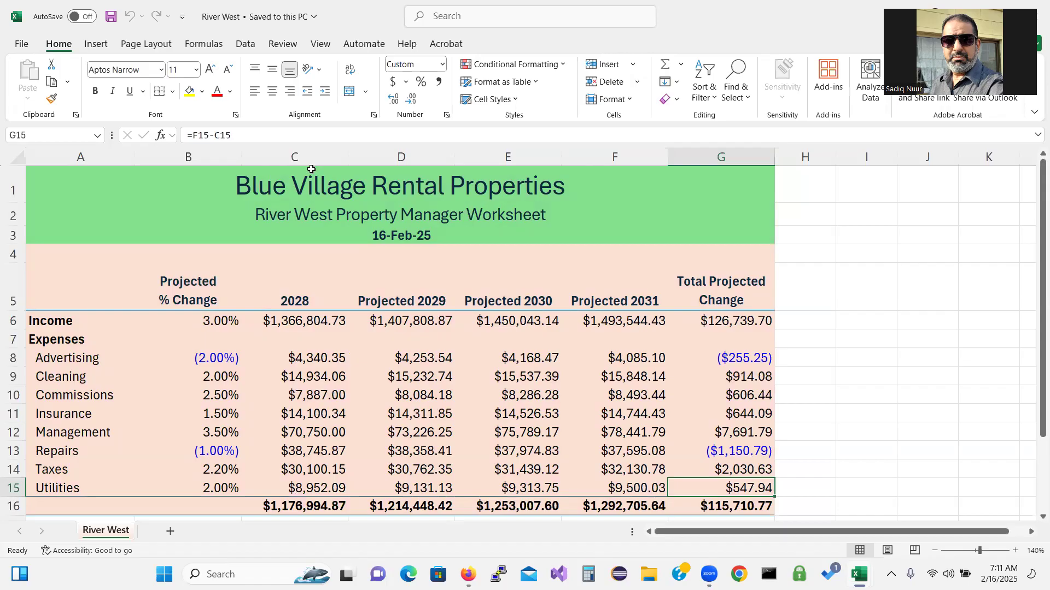
pyautogui.click(323, 44)
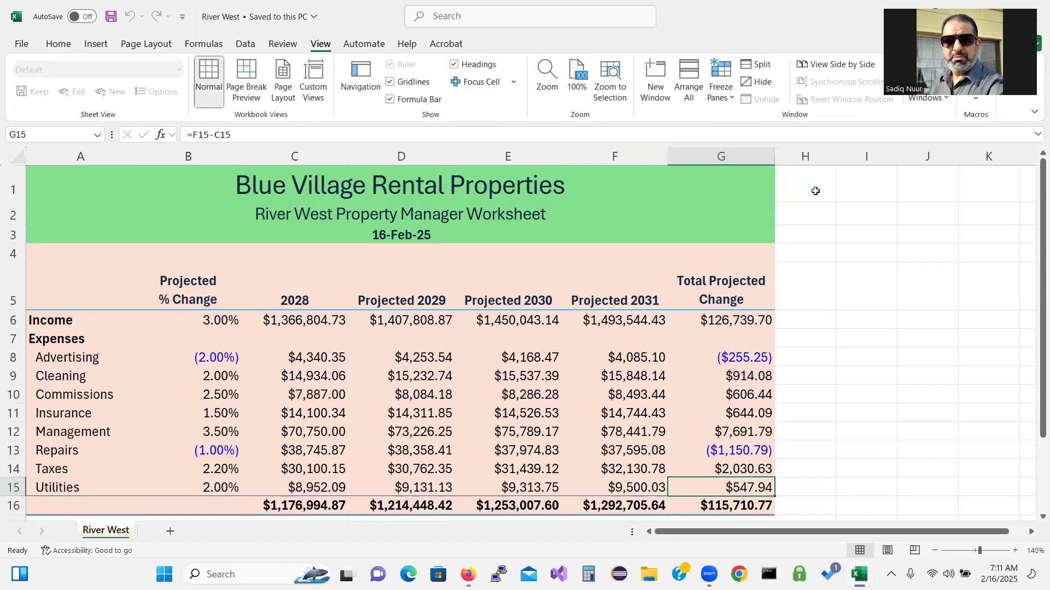
pyautogui.click(1012, 109)
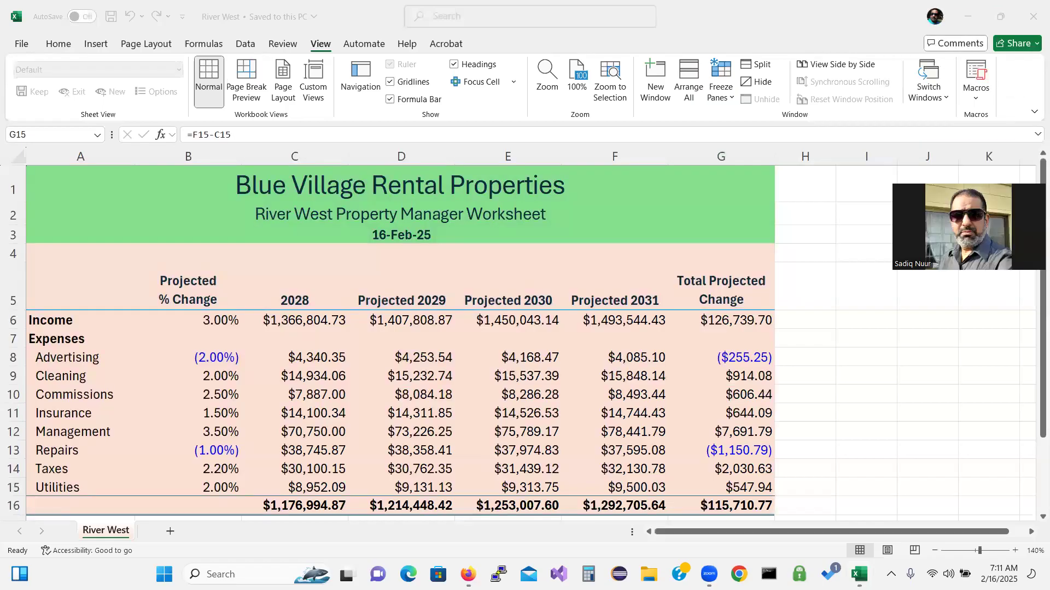
pyautogui.click(949, 99)
pyautogui.click(948, 99)
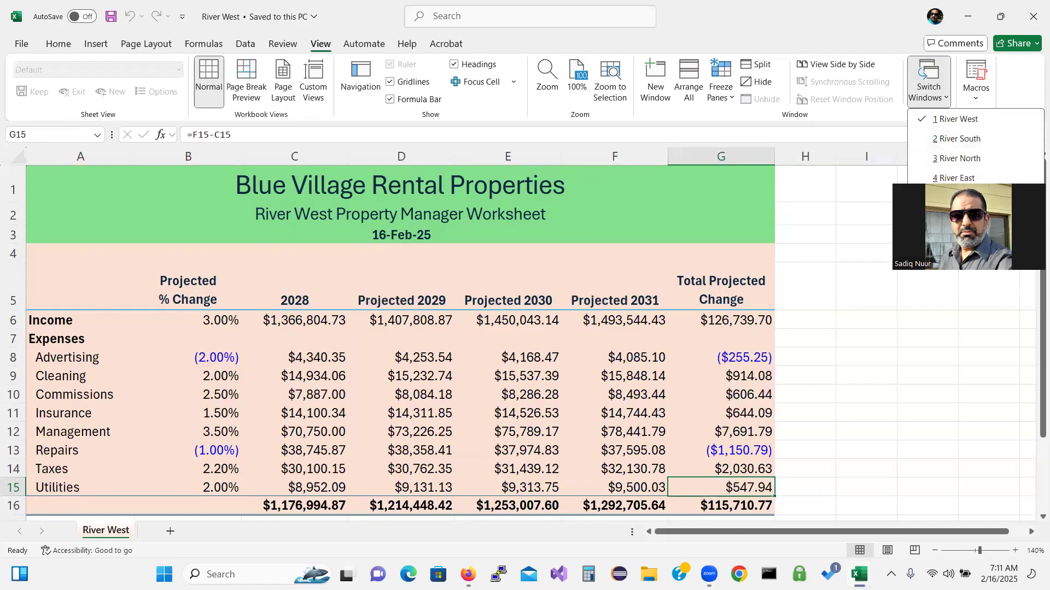
# Switch to Consolidated Workbook, allow its links to update, and clear the row 5 headings
pyautogui.click(964, 198)
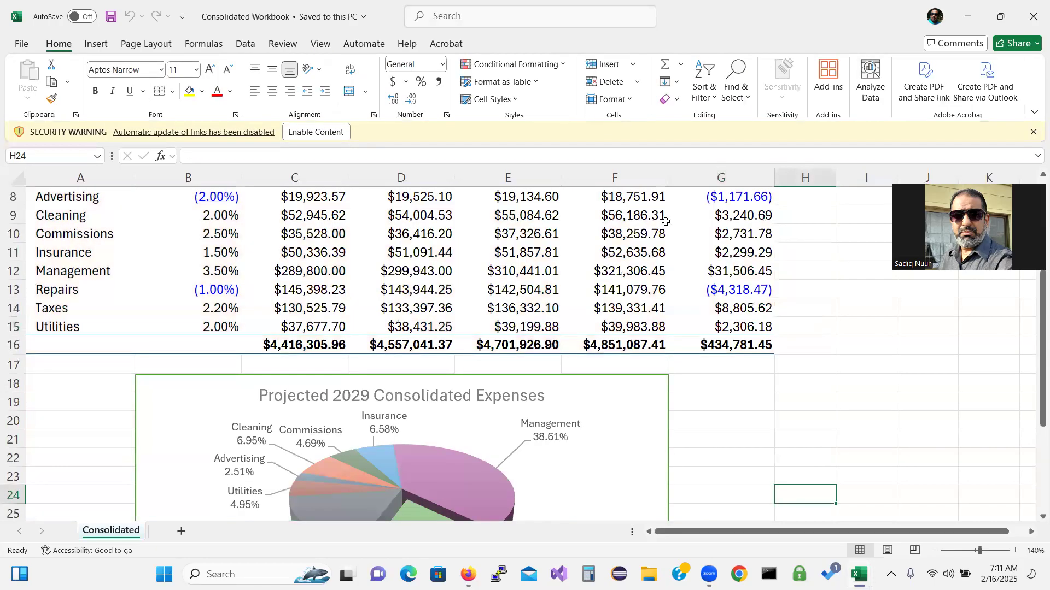
pyautogui.click(331, 135)
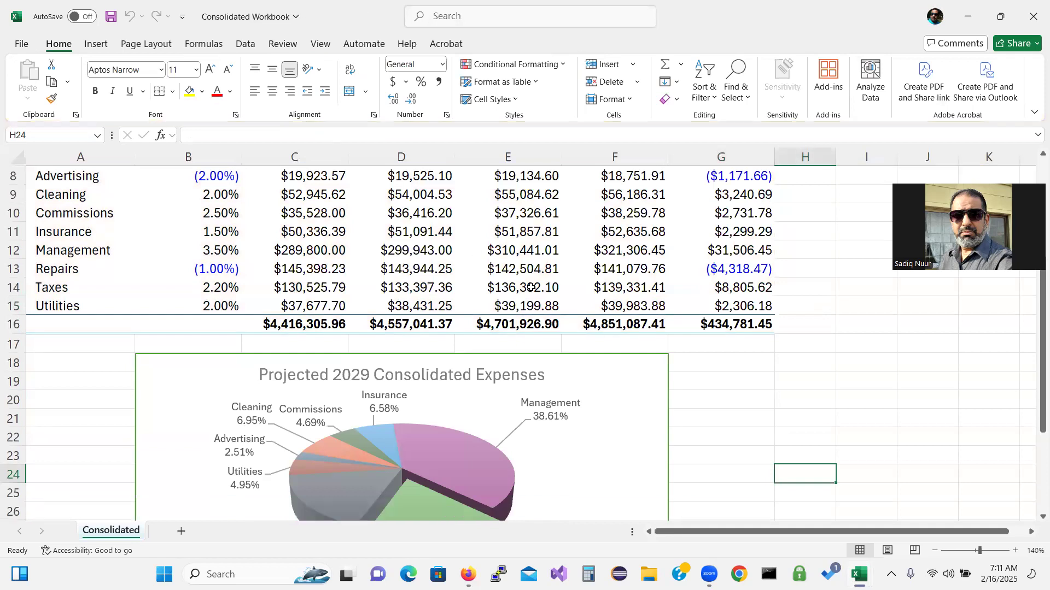
pyautogui.moveTo(1036, 393); pyautogui.dragTo(1035, 286)
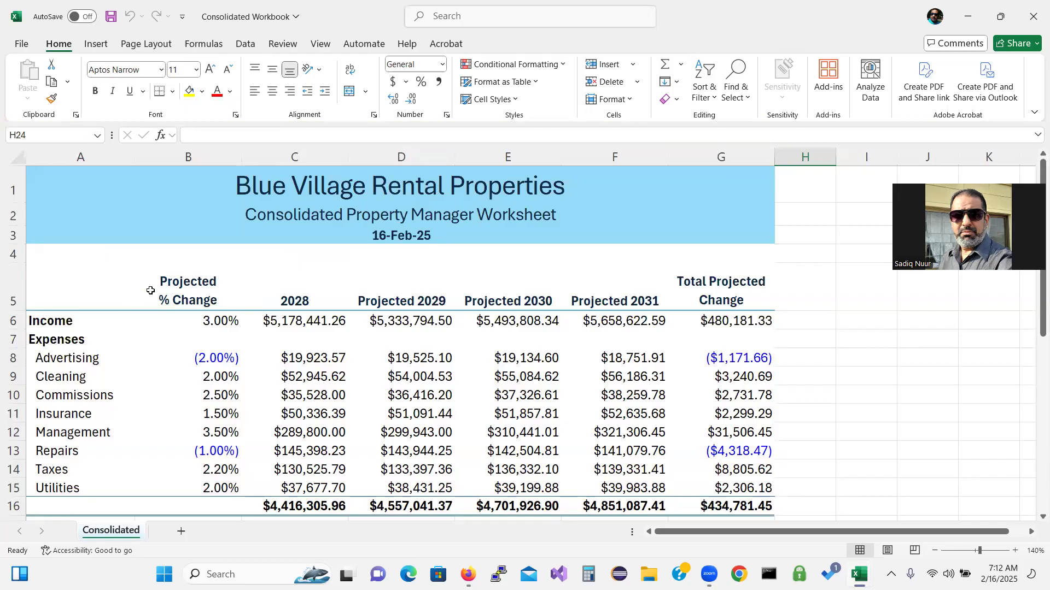
pyautogui.moveTo(147, 295); pyautogui.dragTo(704, 300)
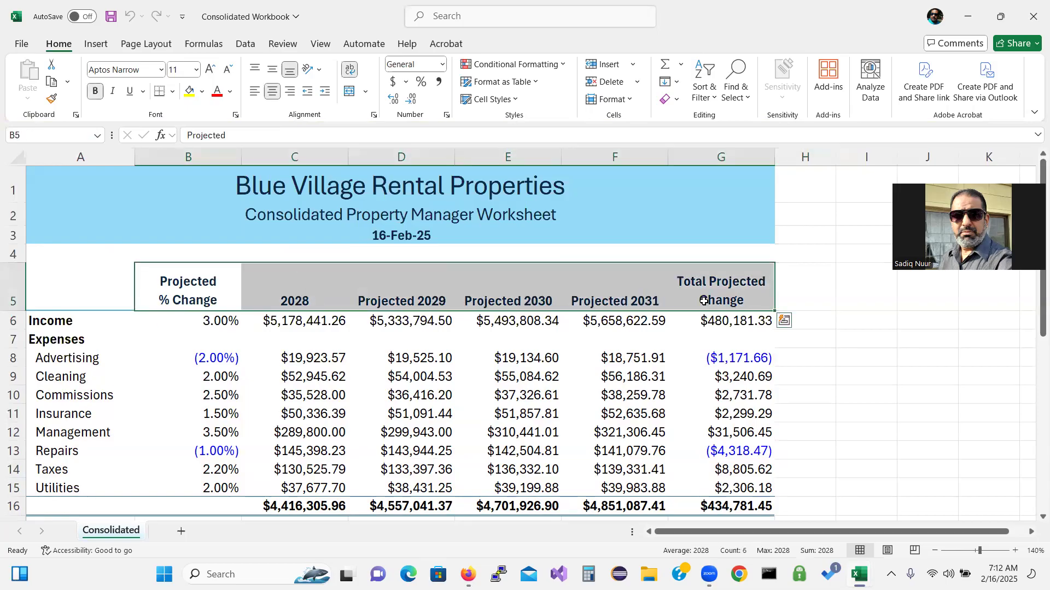
pyautogui.press('Delete')
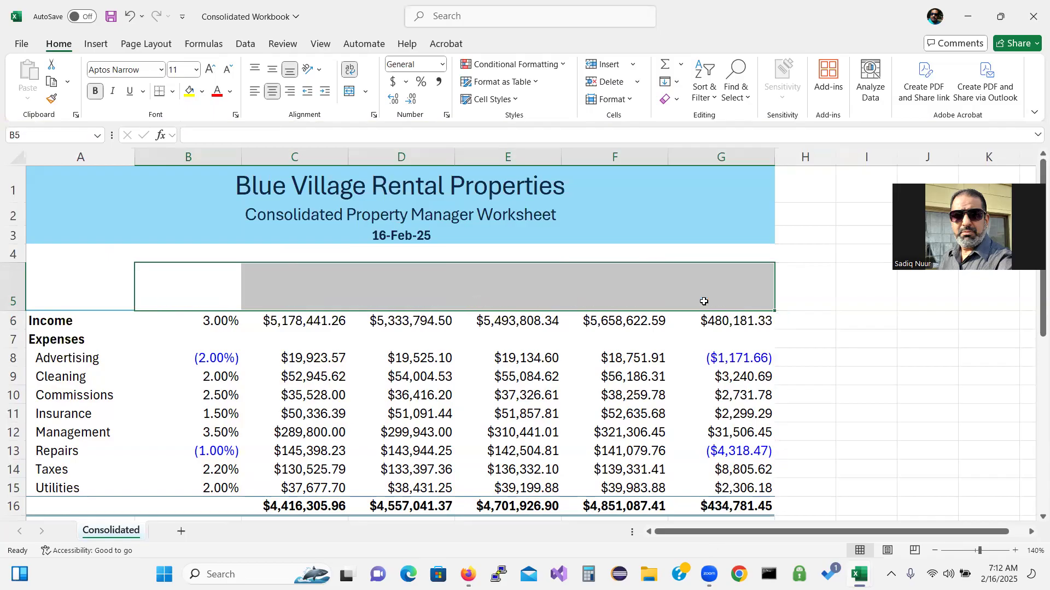
# Delete every figure in B6:G15 so the totals drop to $0.00
pyautogui.click(219, 320)
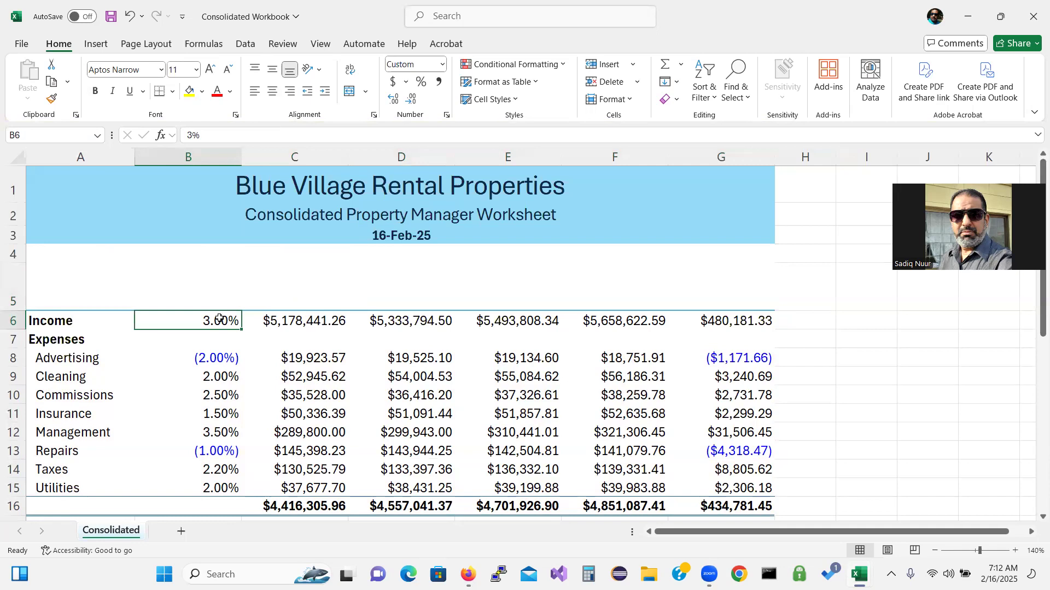
pyautogui.moveTo(219, 319); pyautogui.dragTo(728, 485)
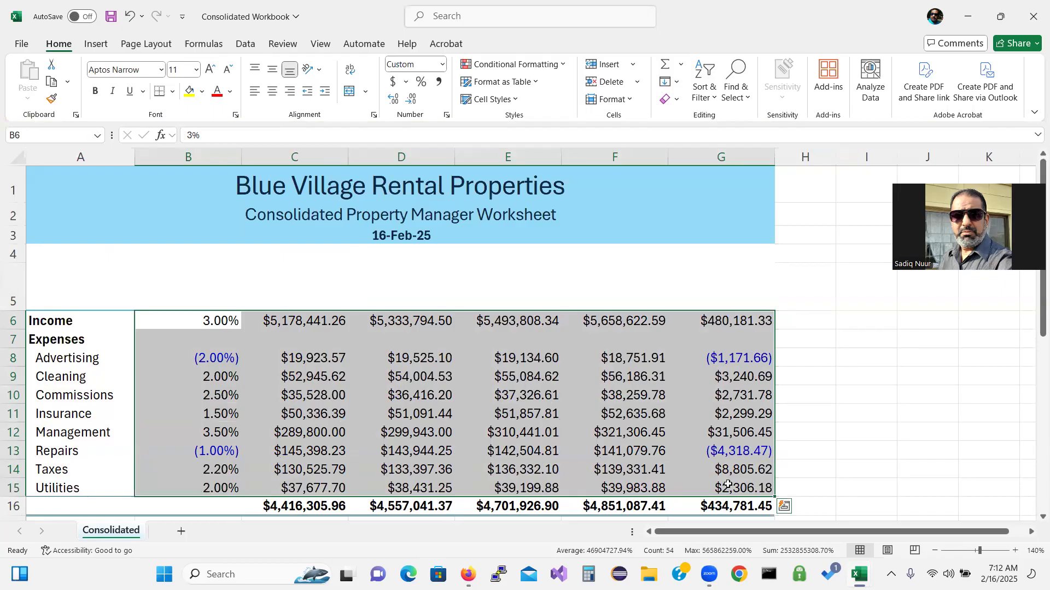
pyautogui.click(610, 450)
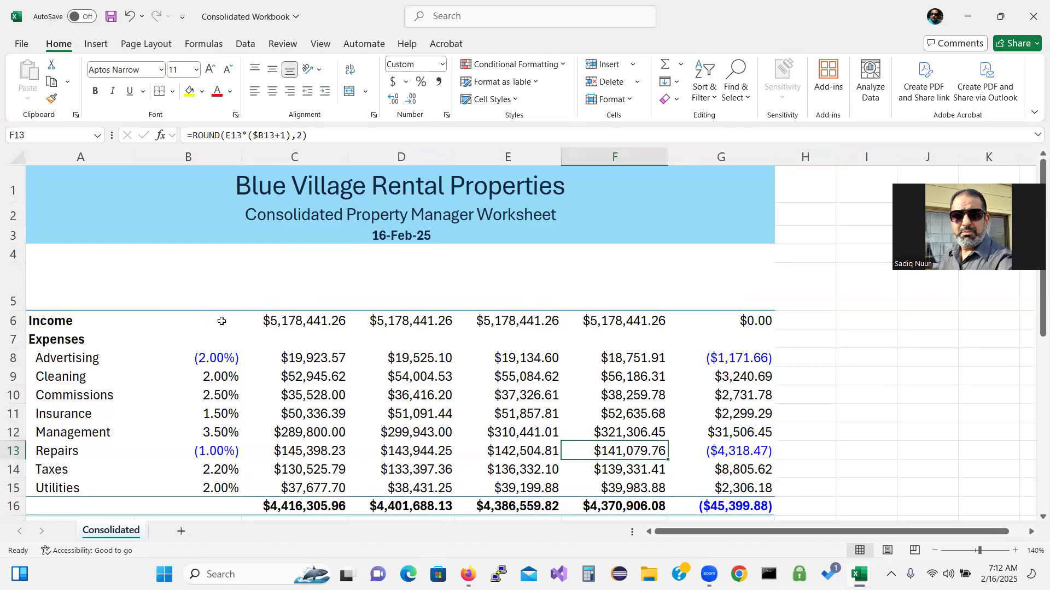
pyautogui.moveTo(221, 321); pyautogui.dragTo(722, 484)
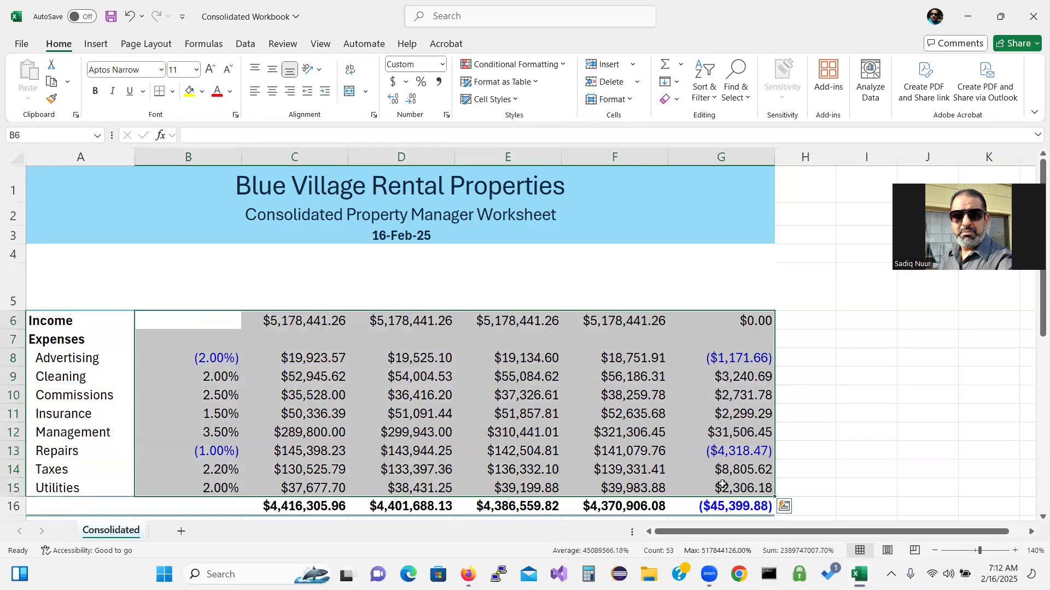
pyautogui.press('Delete')
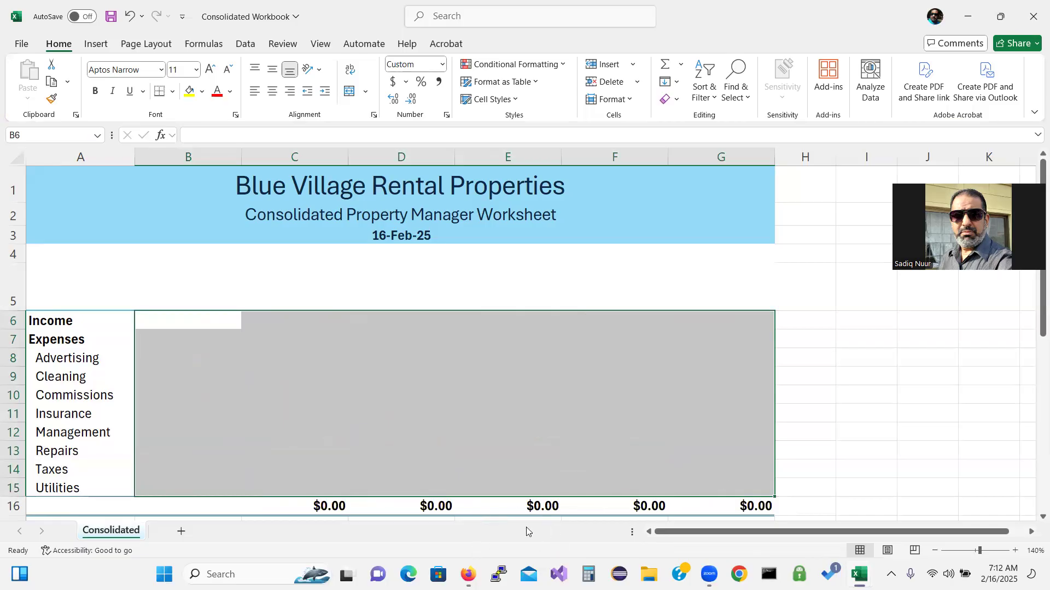
pyautogui.click(508, 386)
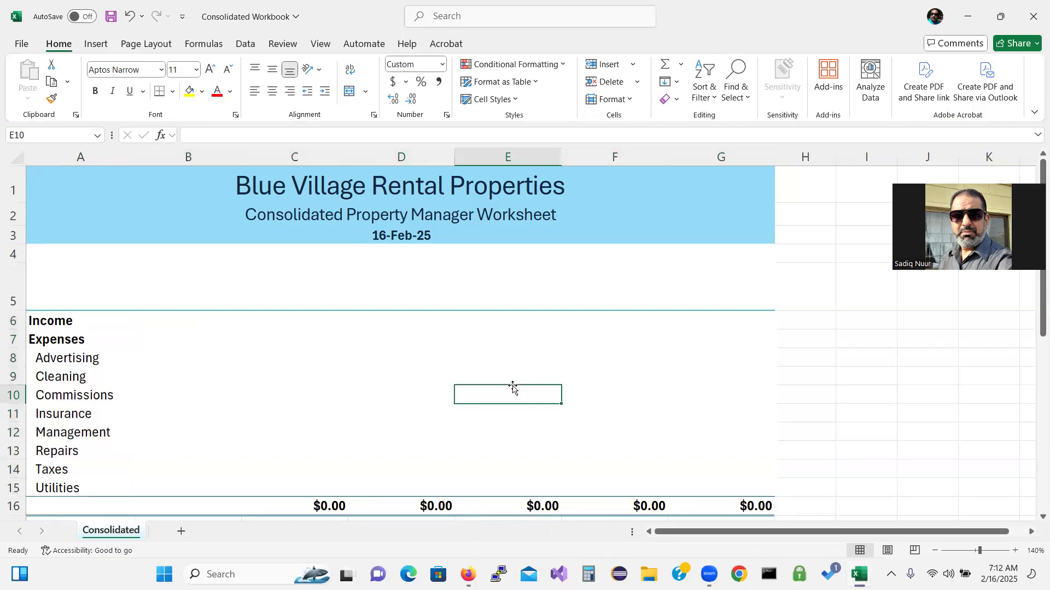
# Delete columns D, E, F and G together, accepting the formula-reference warning
pyautogui.click(431, 157)
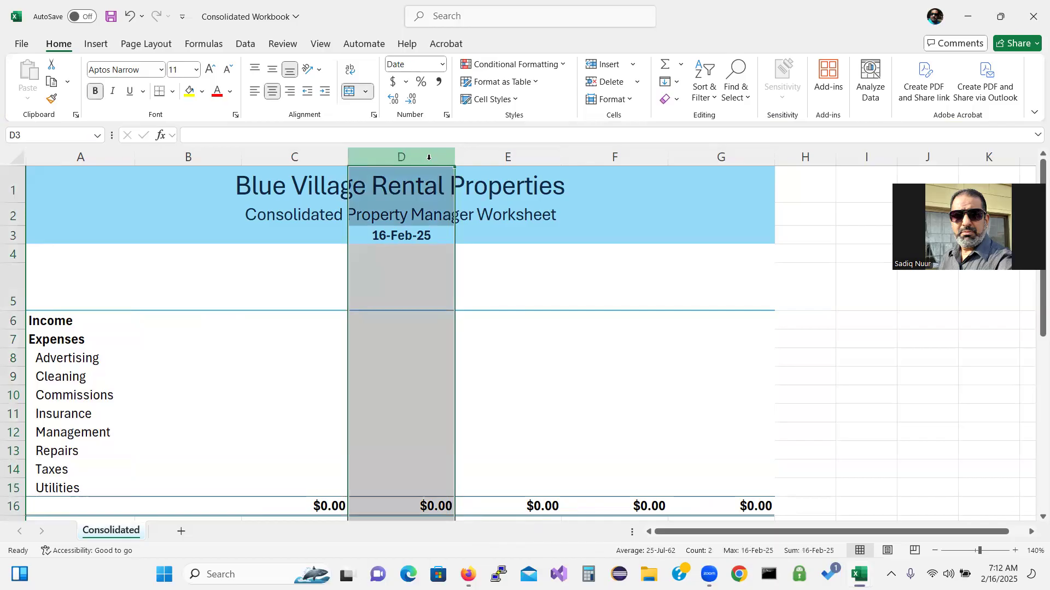
pyautogui.rightClick(518, 153)
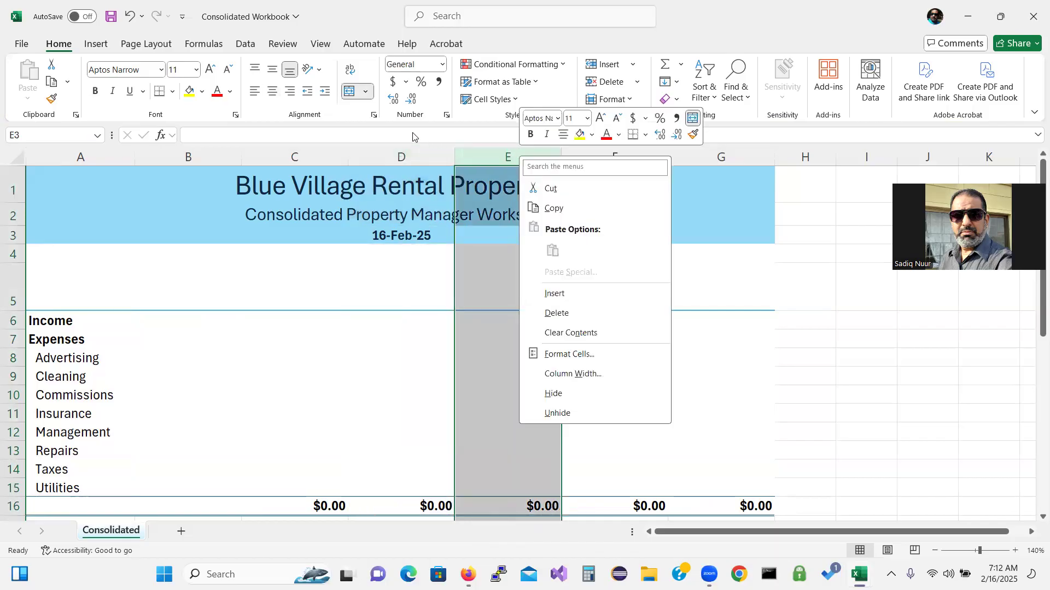
pyautogui.press('Escape')
pyautogui.click(406, 149)
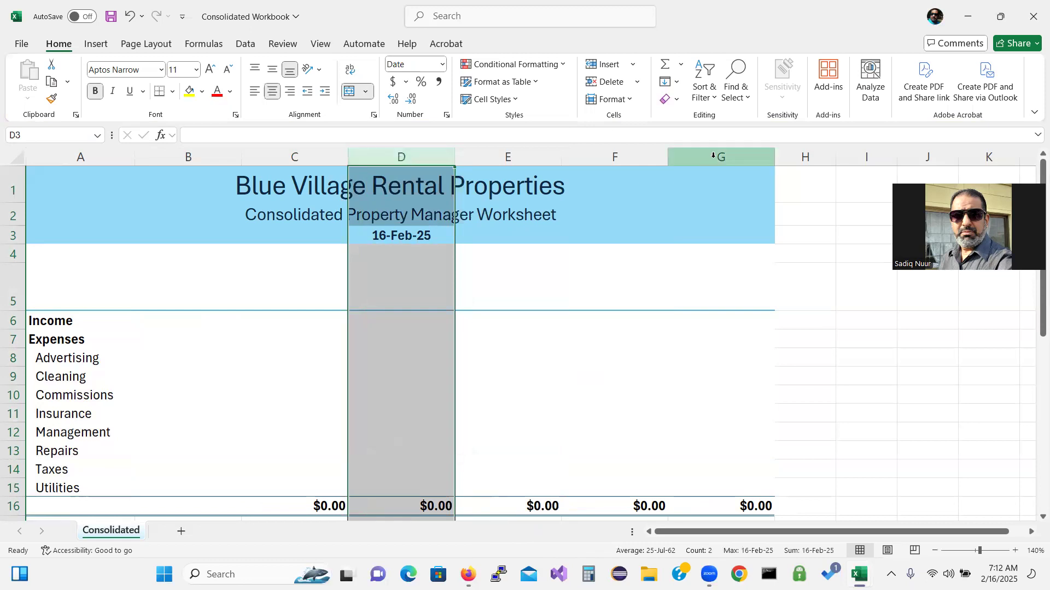
pyautogui.rightClick(731, 157)
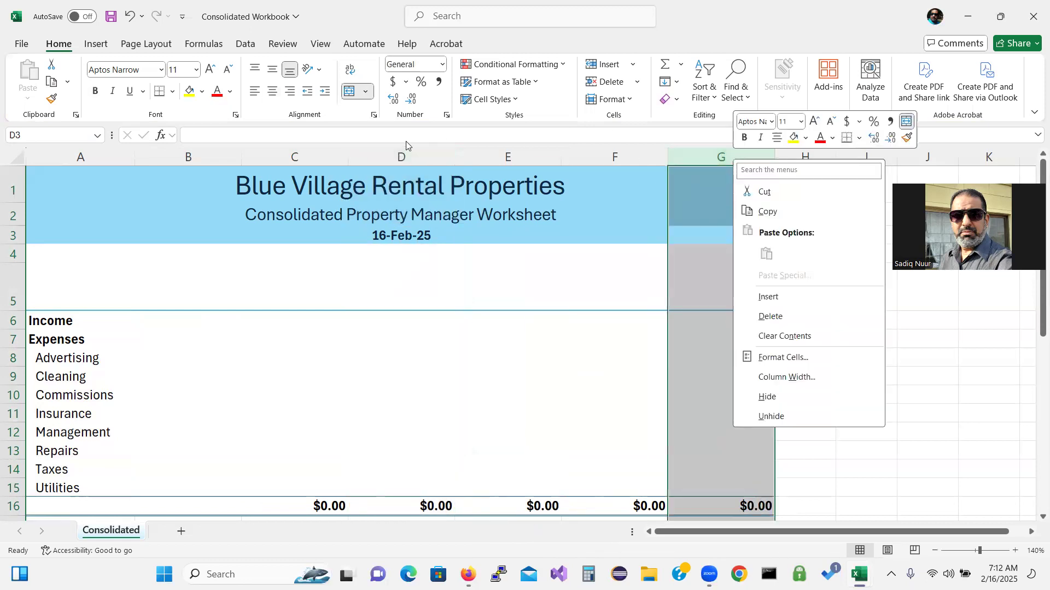
pyautogui.press('Escape')
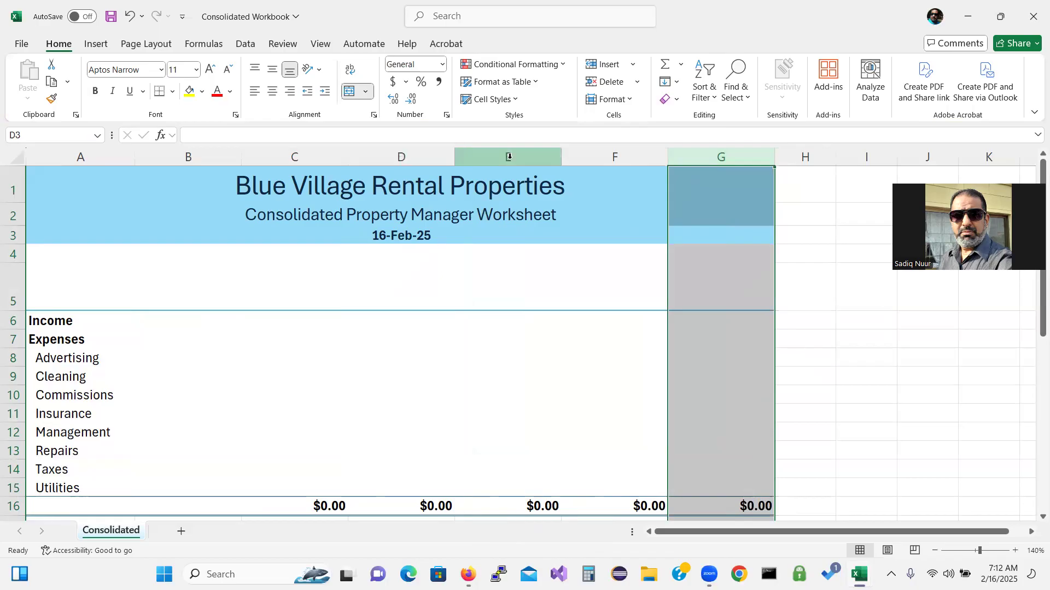
pyautogui.keyDown('ctrl'); pyautogui.click(405, 157); pyautogui.keyUp('ctrl')
pyautogui.keyDown('ctrl'); pyautogui.click(487, 154); pyautogui.keyUp('ctrl')
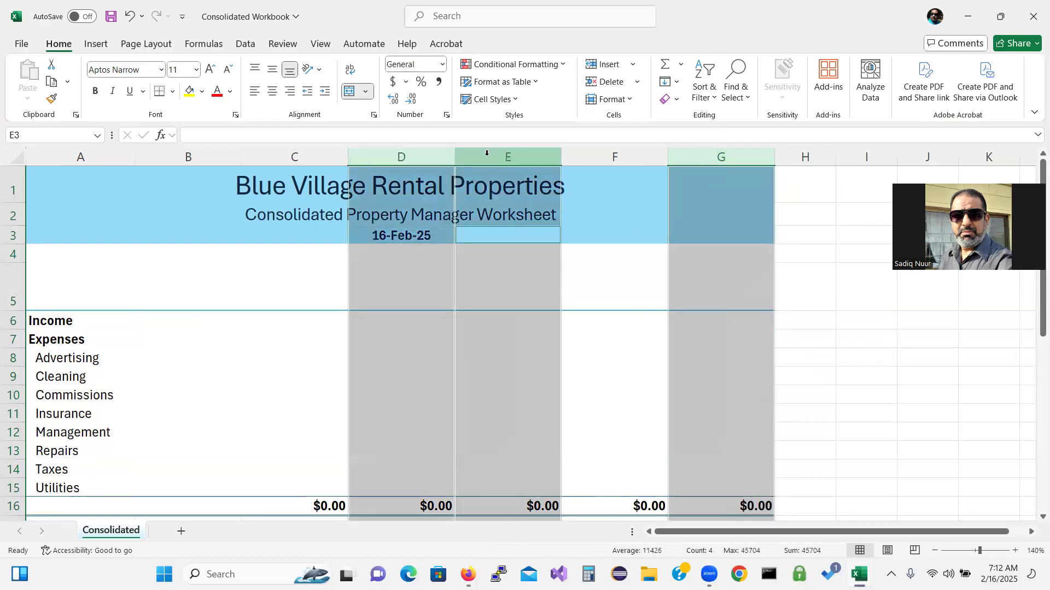
pyautogui.keyDown('ctrl'); pyautogui.click(604, 157); pyautogui.keyUp('ctrl')
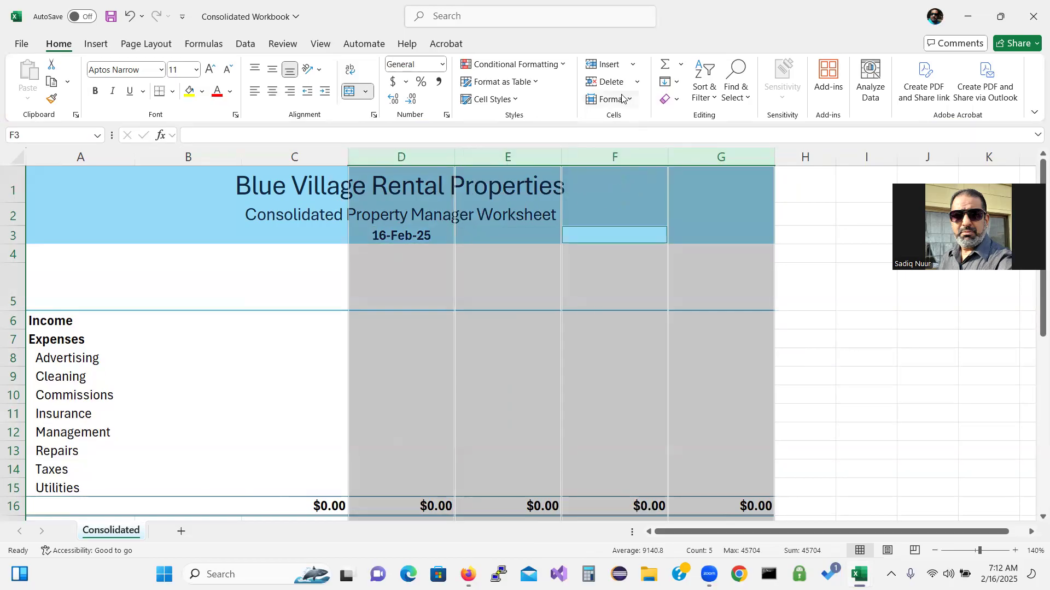
pyautogui.click(607, 82)
pyautogui.click(534, 328)
pyautogui.click(515, 350)
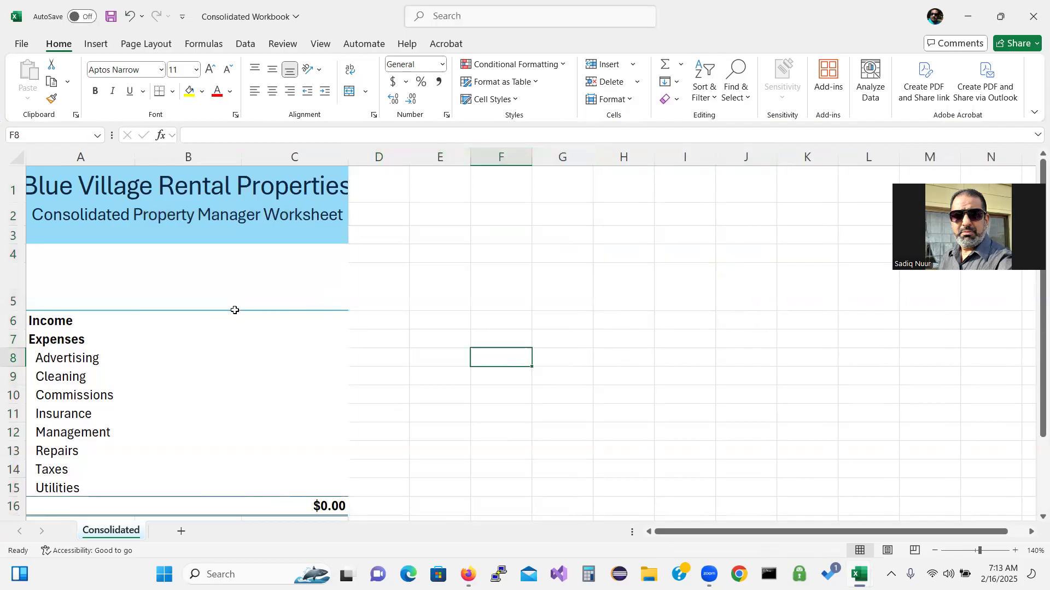
# Make column C narrower, dismissing the formula-reference warning
pyautogui.click(53, 190)
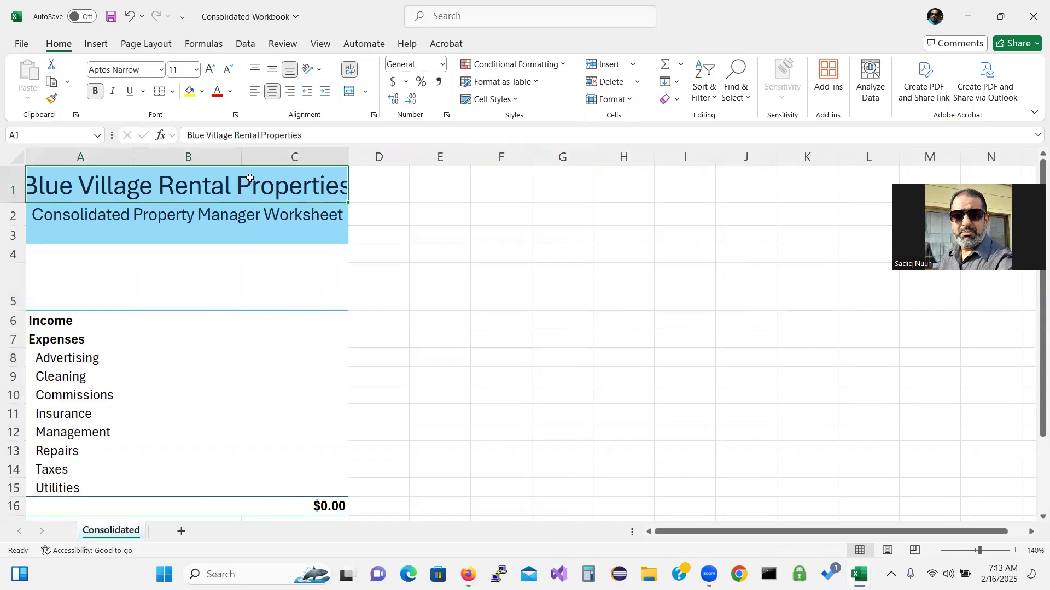
pyautogui.click(350, 92)
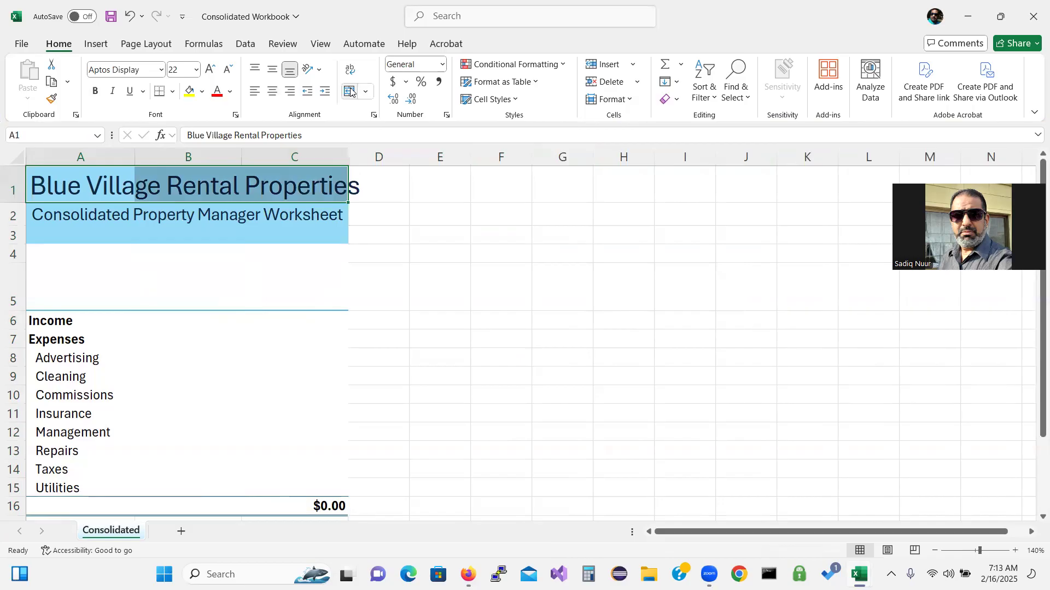
pyautogui.click(350, 91)
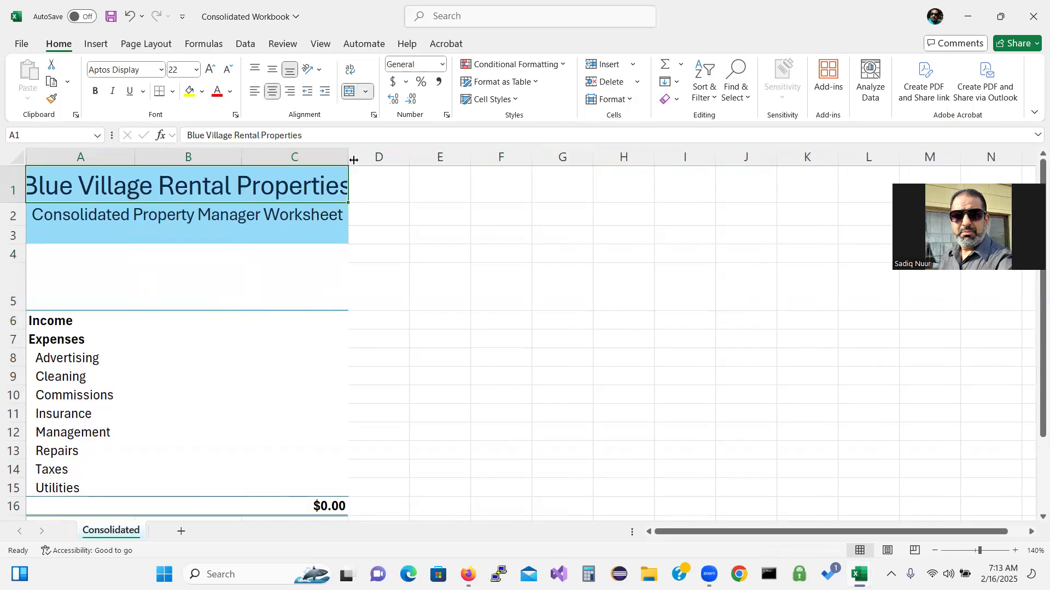
pyautogui.moveTo(349, 150); pyautogui.dragTo(280, 150)
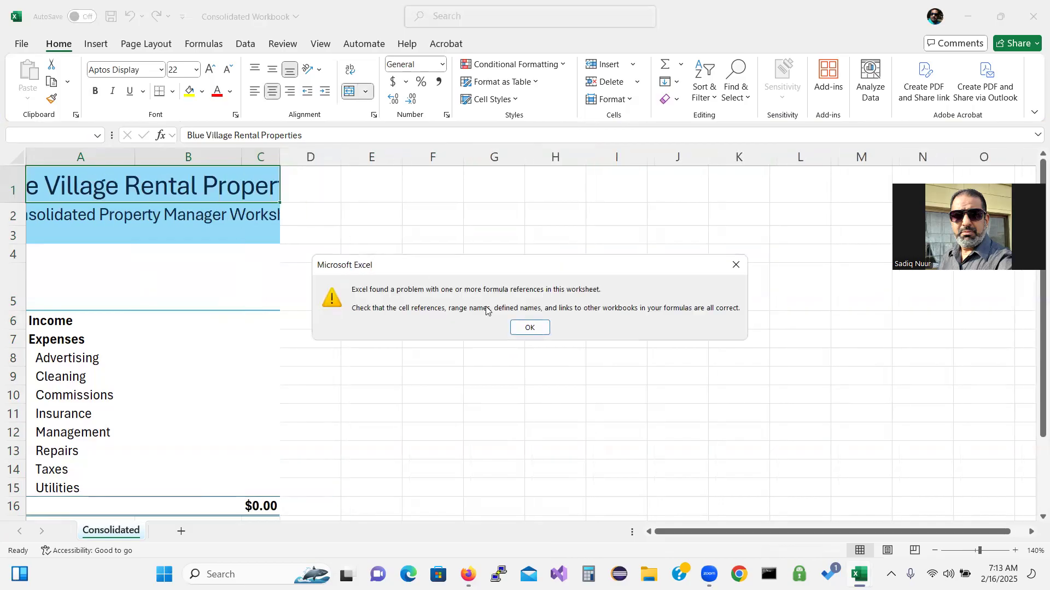
pyautogui.click(530, 327)
pyautogui.click(405, 316)
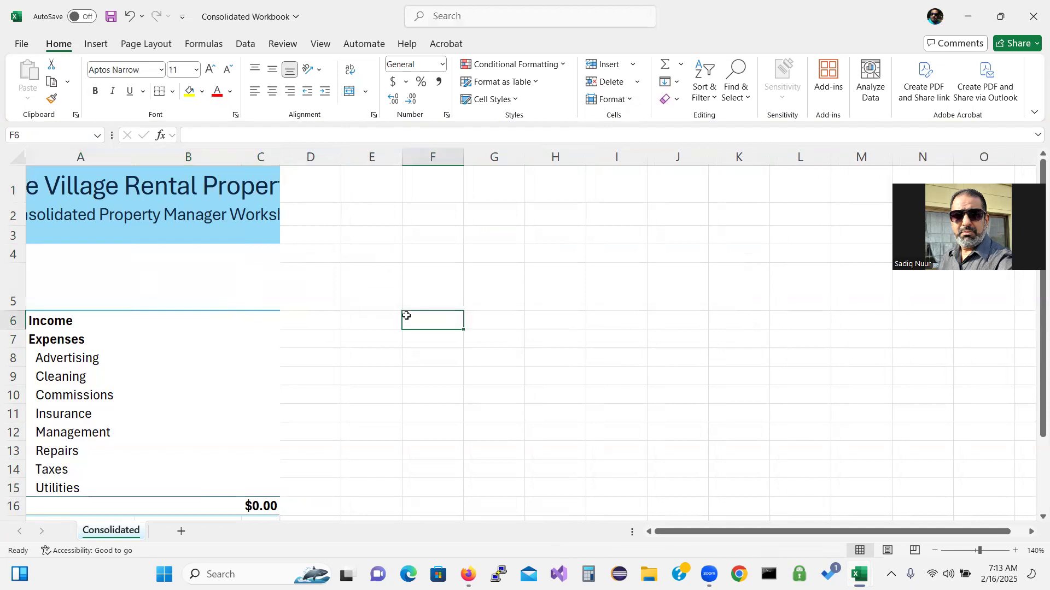
# Unmerge the title in A1 and the subtitle in A2 so both run left-aligned
pyautogui.click(211, 194)
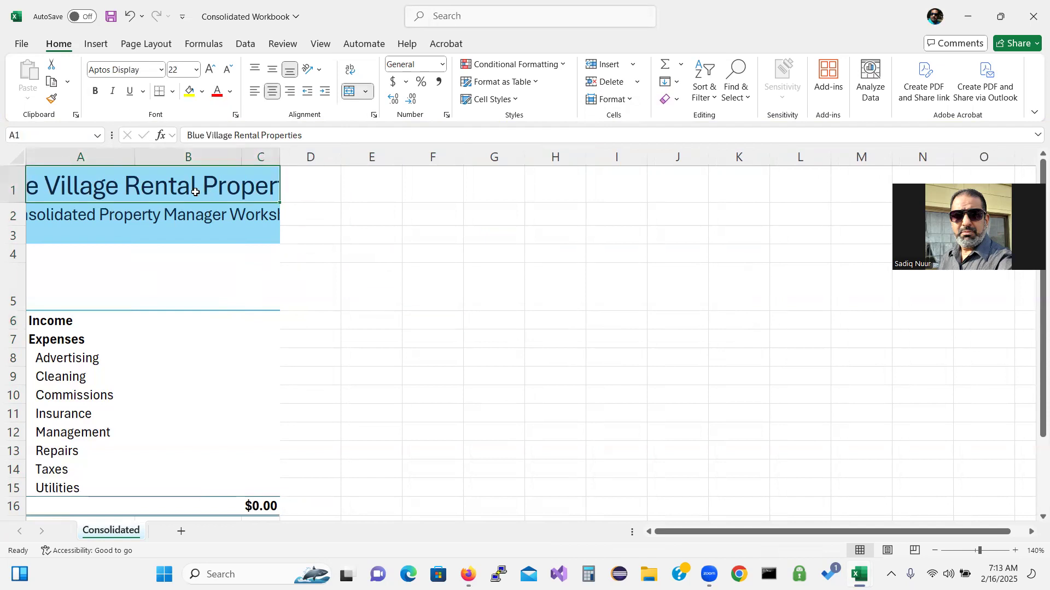
pyautogui.click(349, 91)
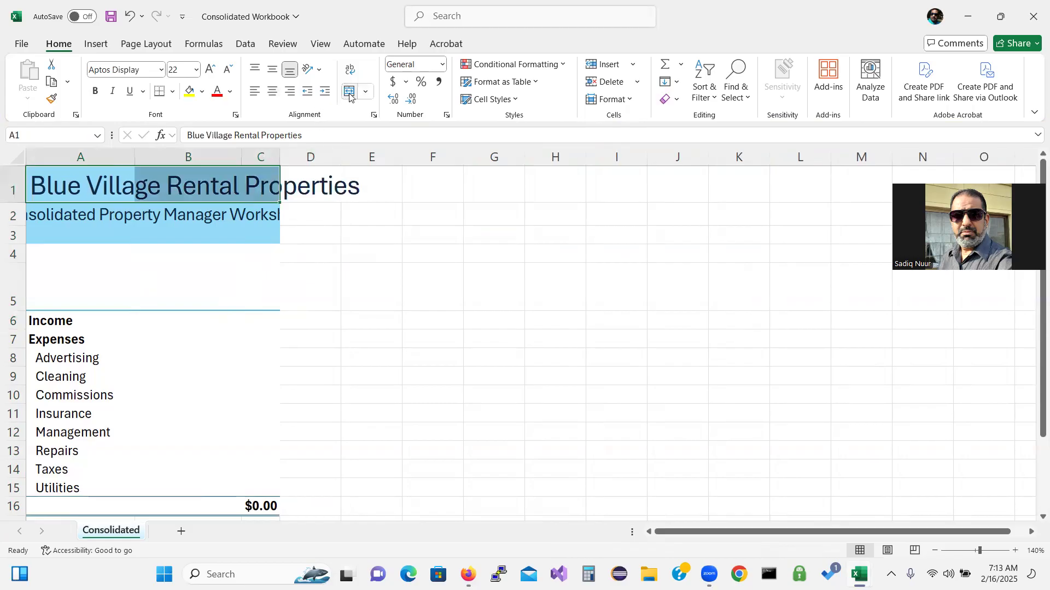
pyautogui.press('Return')
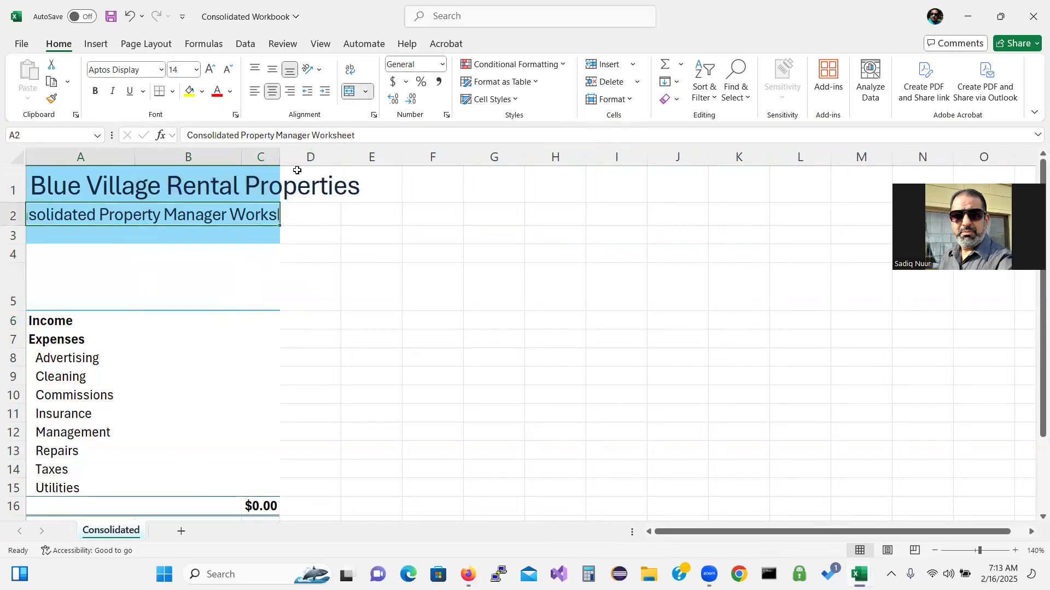
pyautogui.click(350, 92)
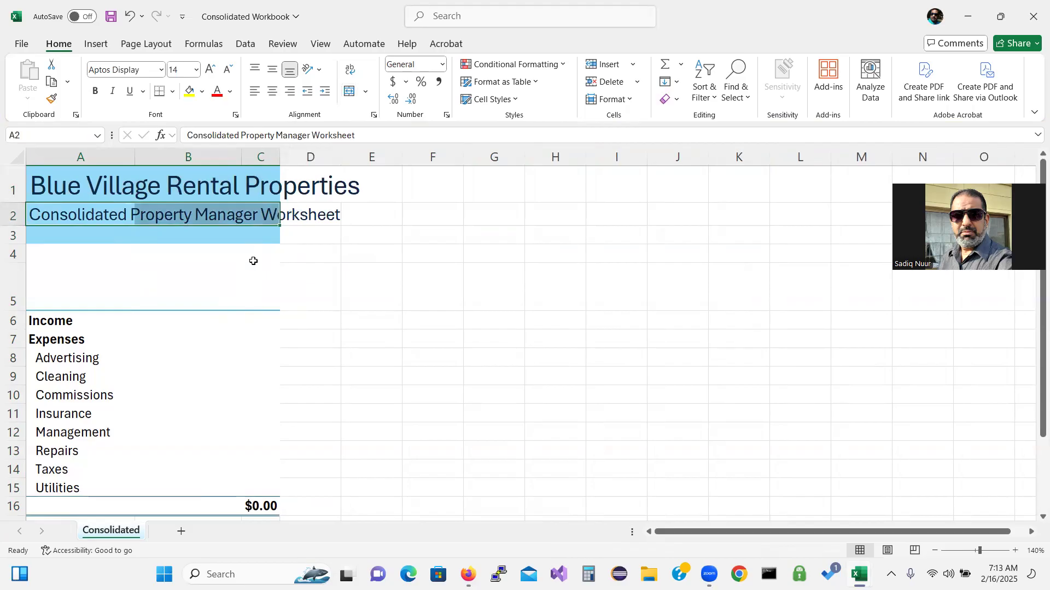
pyautogui.click(293, 300)
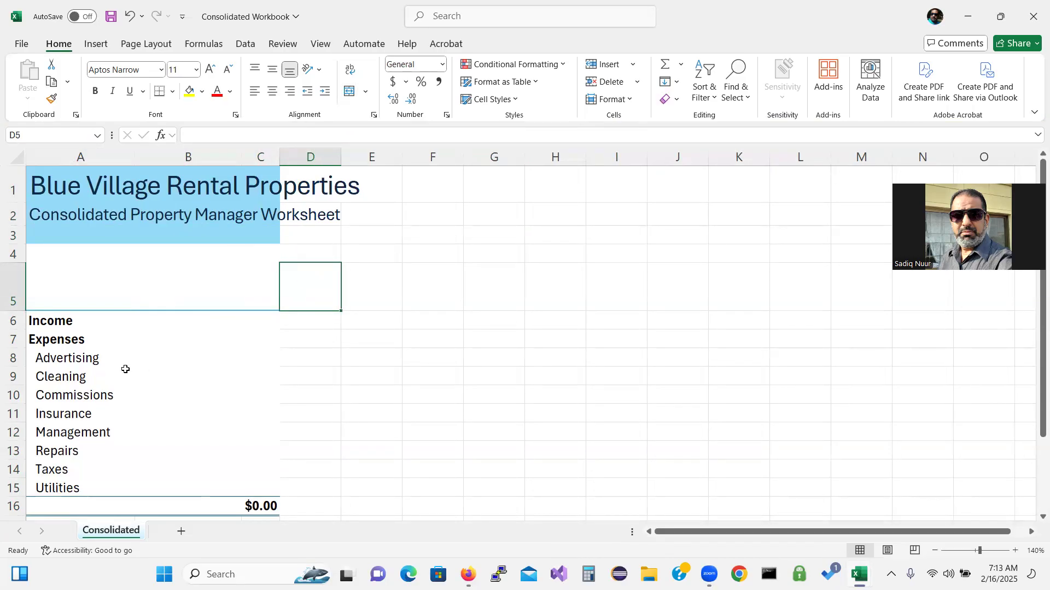
# Enter the headings 'Expenses Category' in A5 and 'Projected 2029' in B5
pyautogui.click(231, 291)
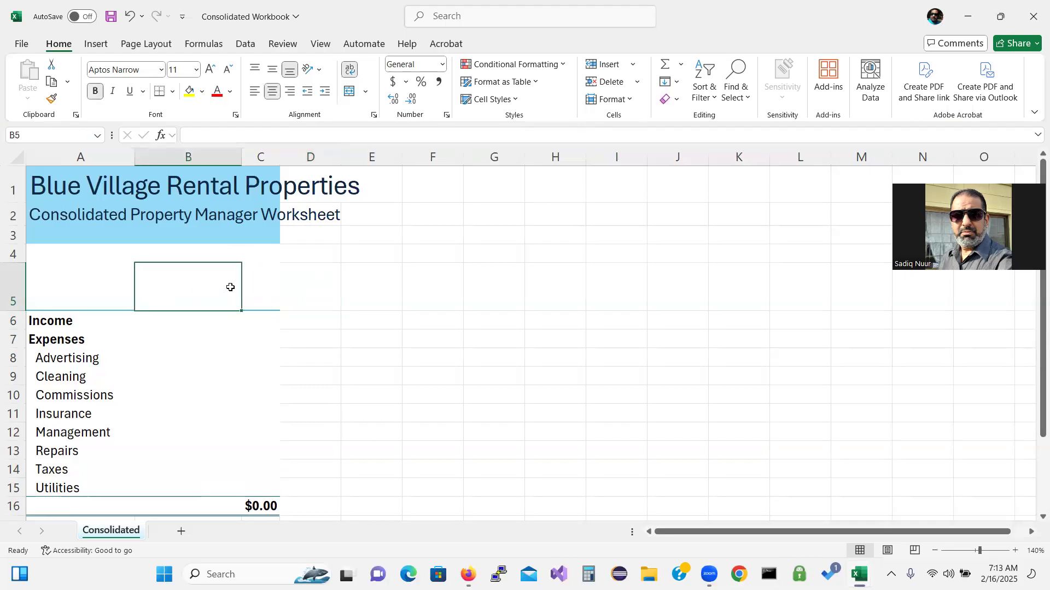
pyautogui.click(108, 287)
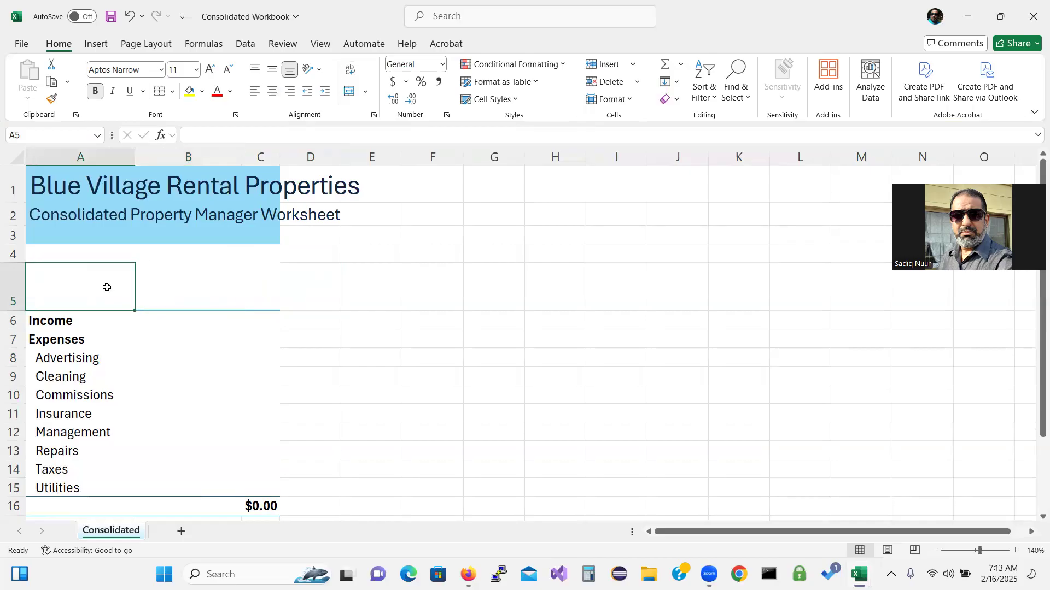
pyautogui.click(96, 251)
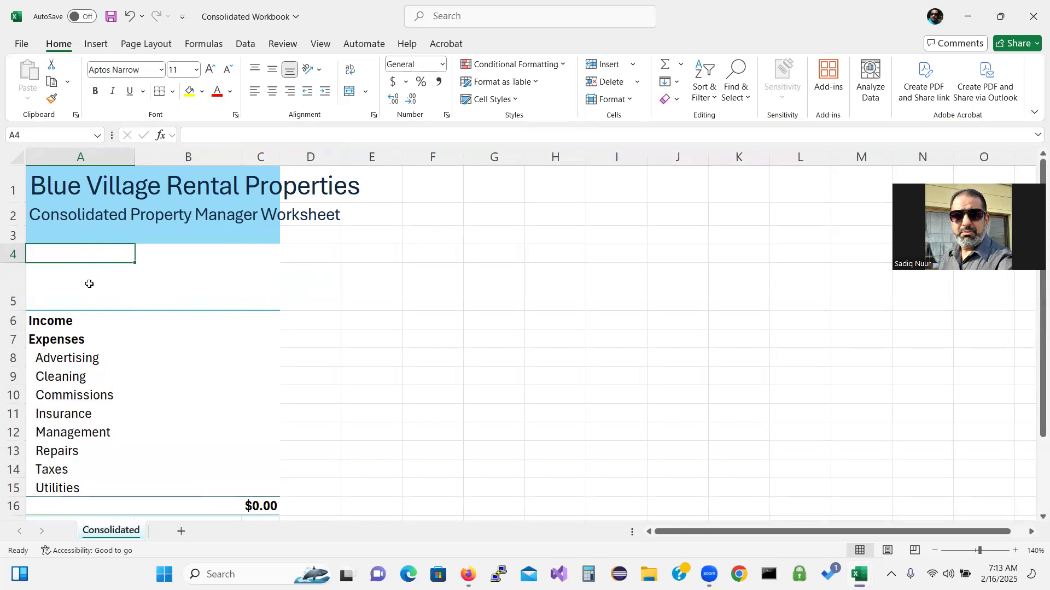
pyautogui.click(89, 283)
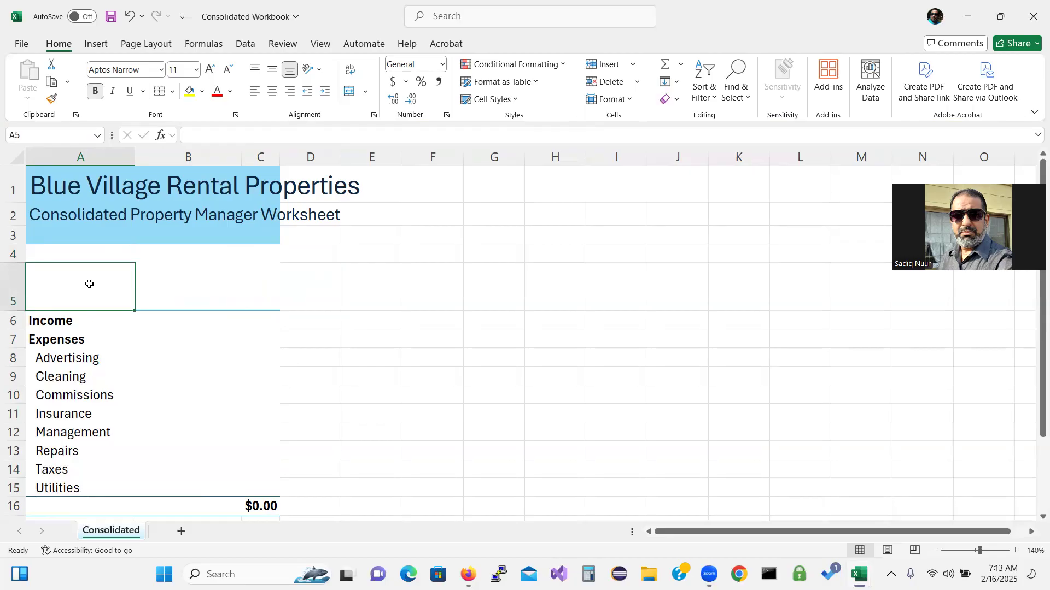
pyautogui.write('Expens')
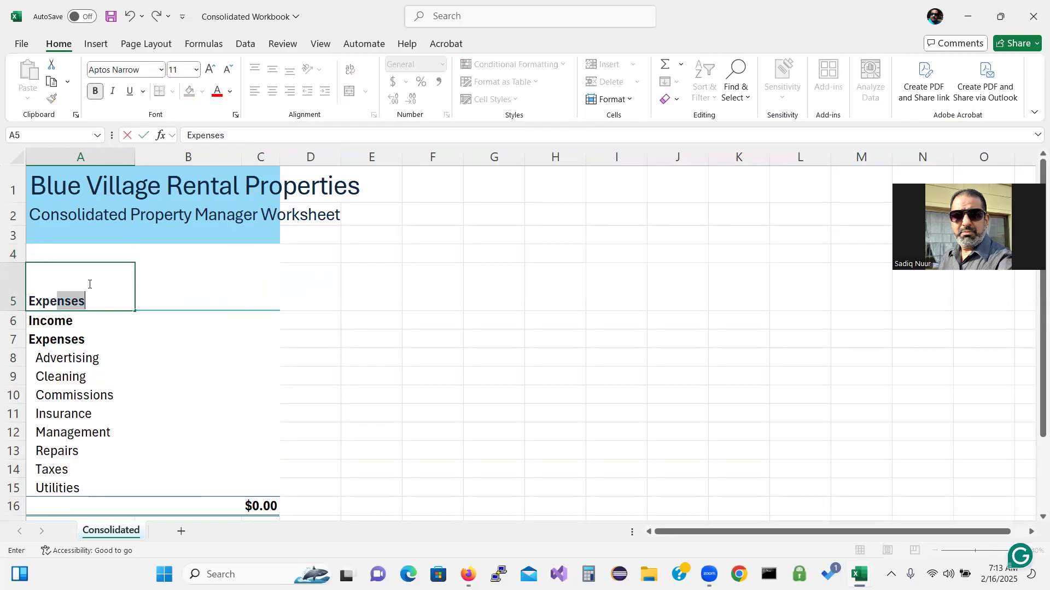
pyautogui.write('es Cat')
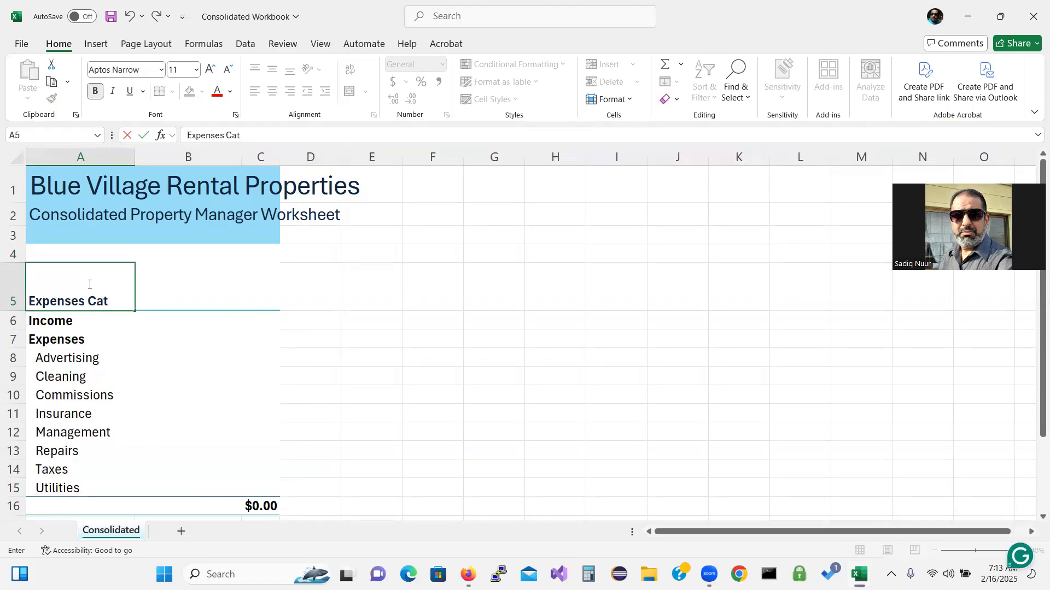
pyautogui.write('egory')
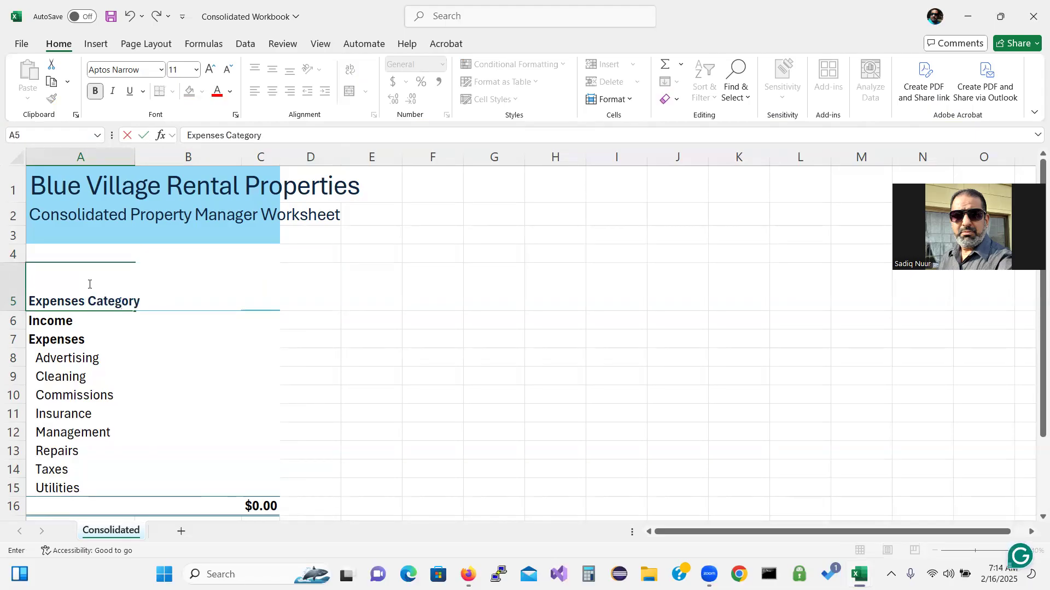
pyautogui.press('Return')
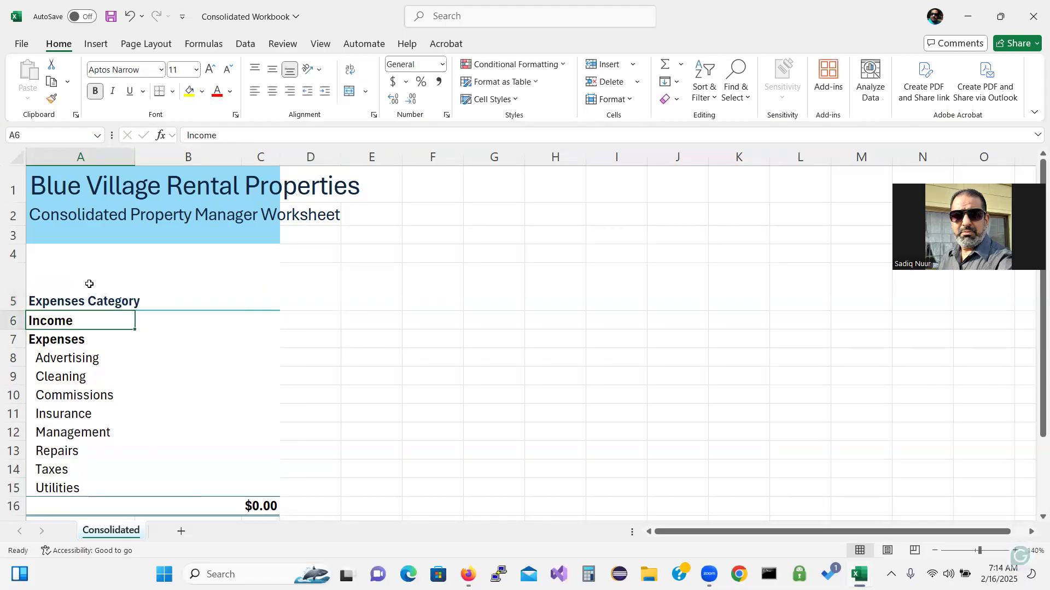
pyautogui.click(177, 295)
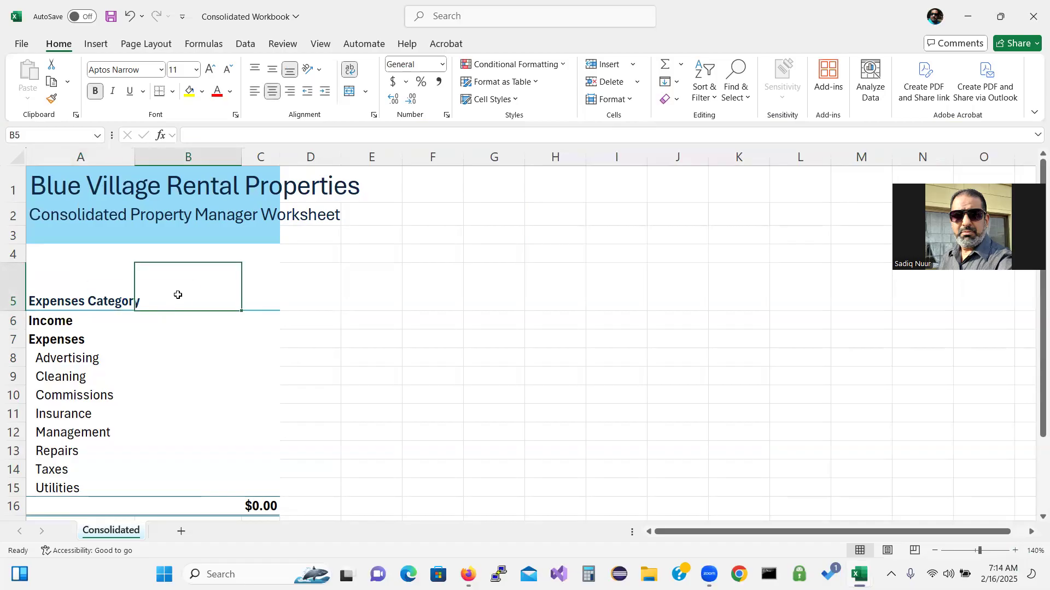
pyautogui.write('Pro')
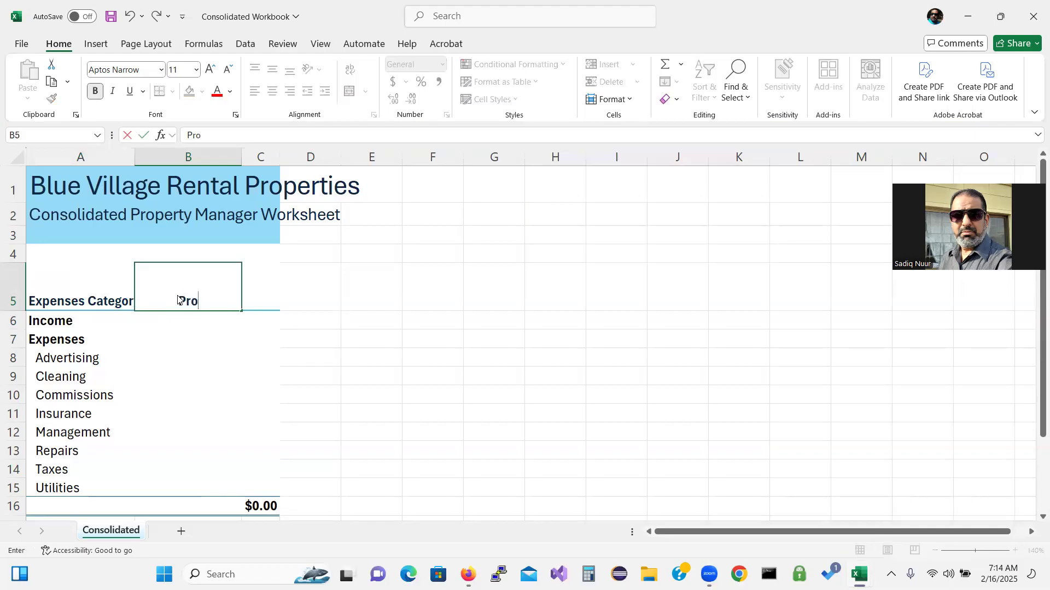
pyautogui.write('jected ')
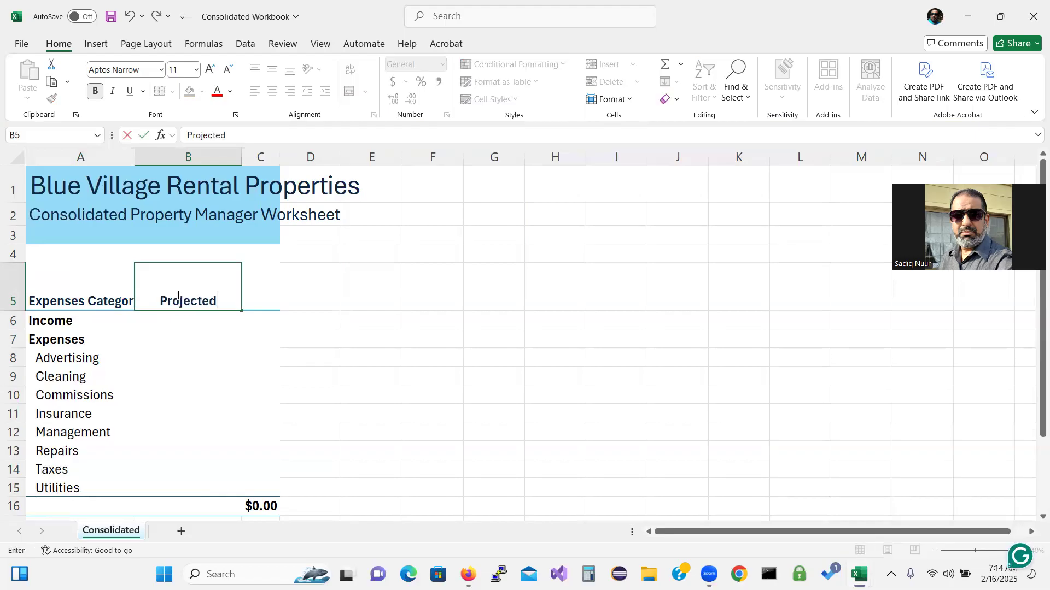
pyautogui.write('20')
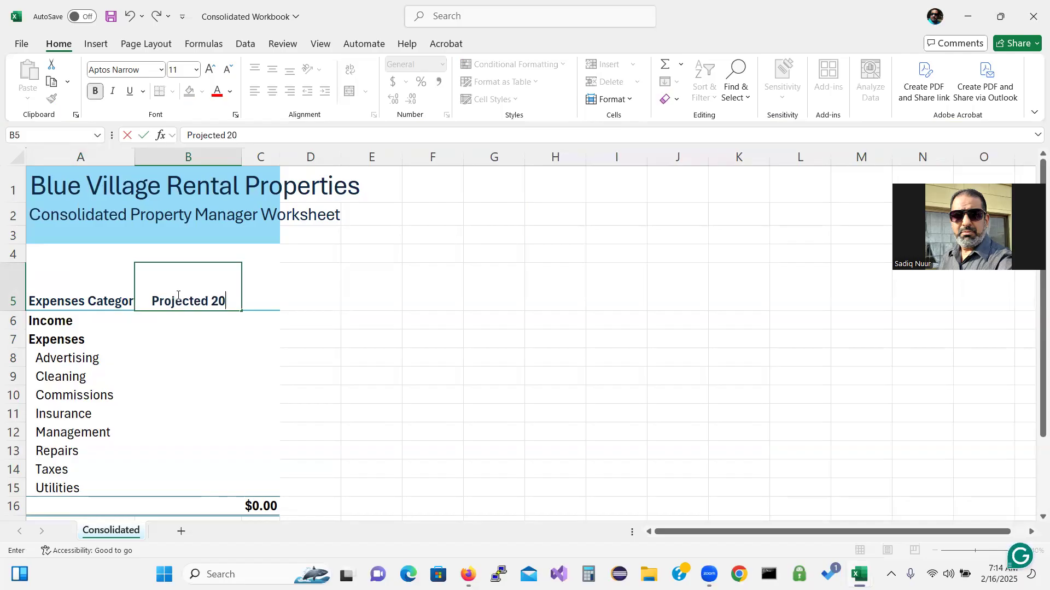
pyautogui.write('29')
pyautogui.press('Return')
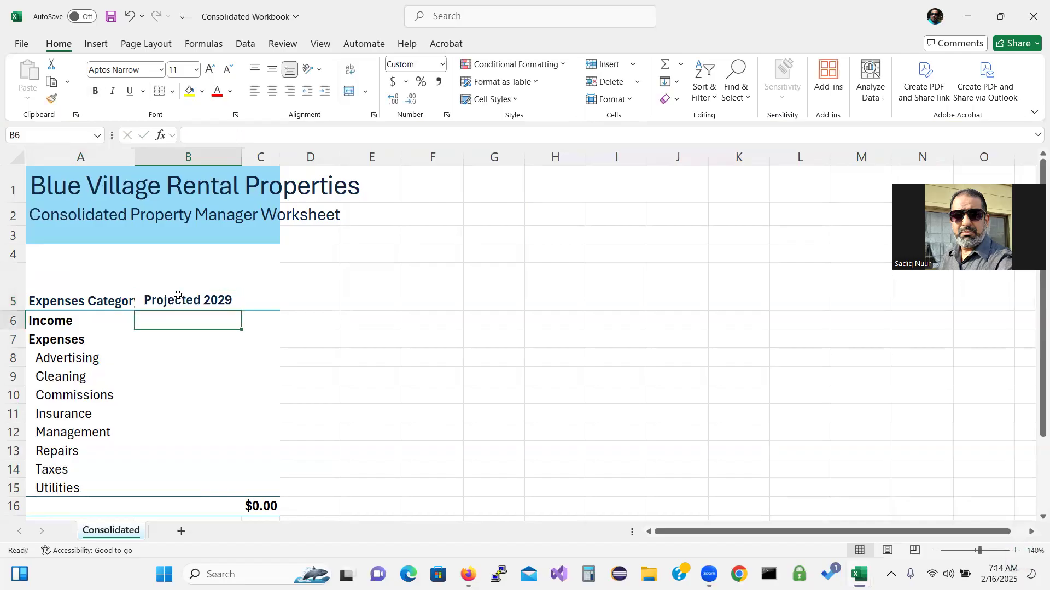
# Autofit column A, then set its width to 21.89 so every category label fits
pyautogui.doubleClick(134, 157)
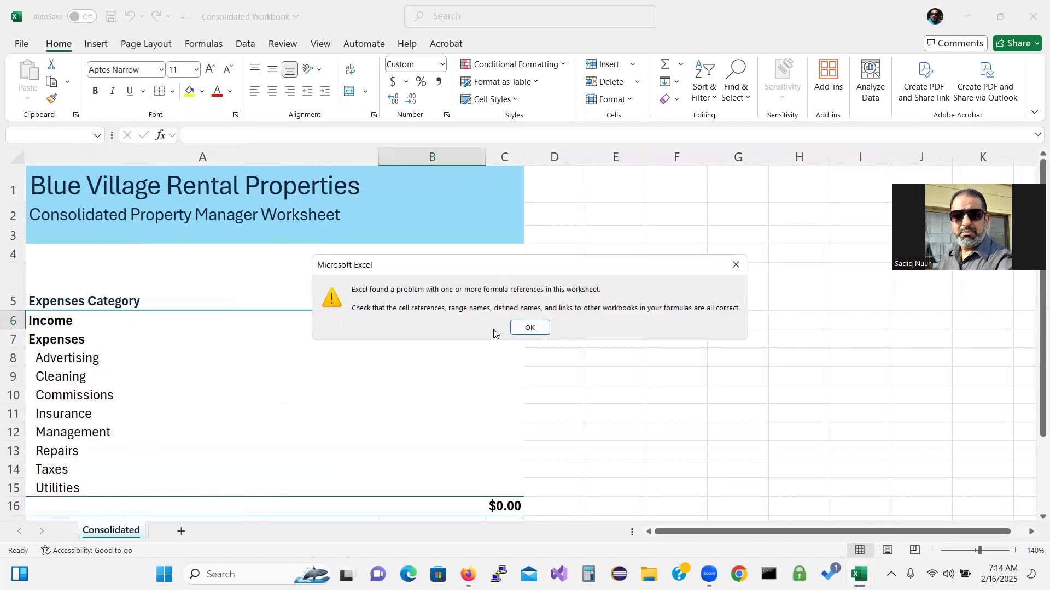
pyautogui.click(530, 328)
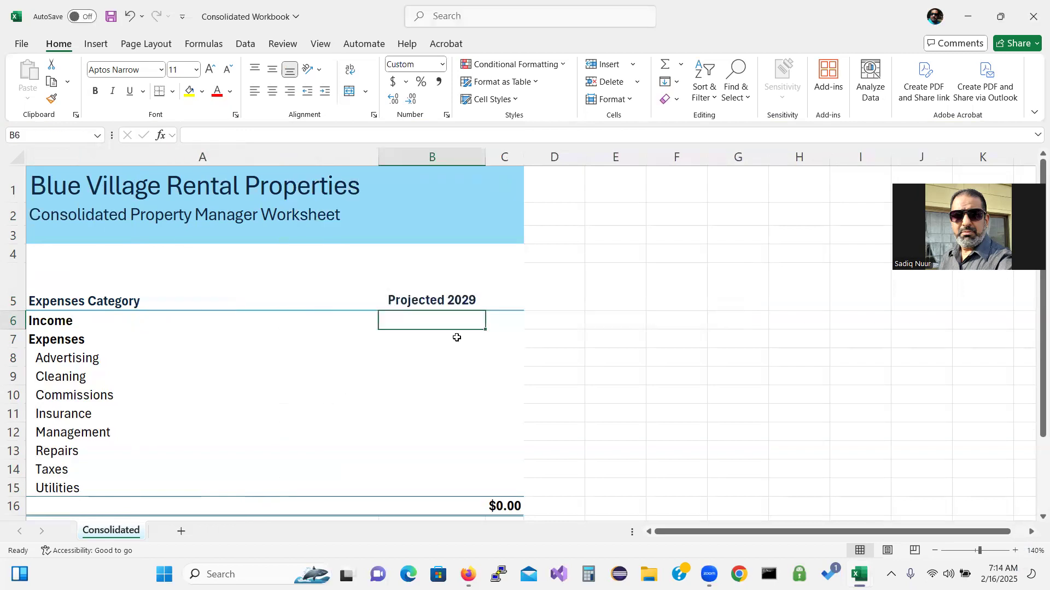
pyautogui.click(332, 356)
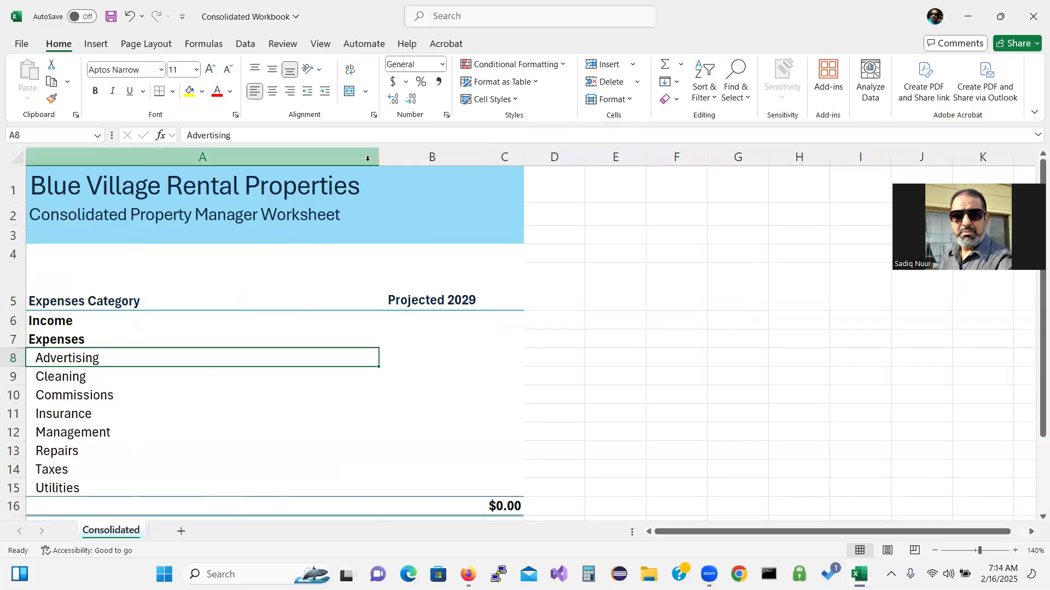
pyautogui.moveTo(379, 158); pyautogui.dragTo(182, 183)
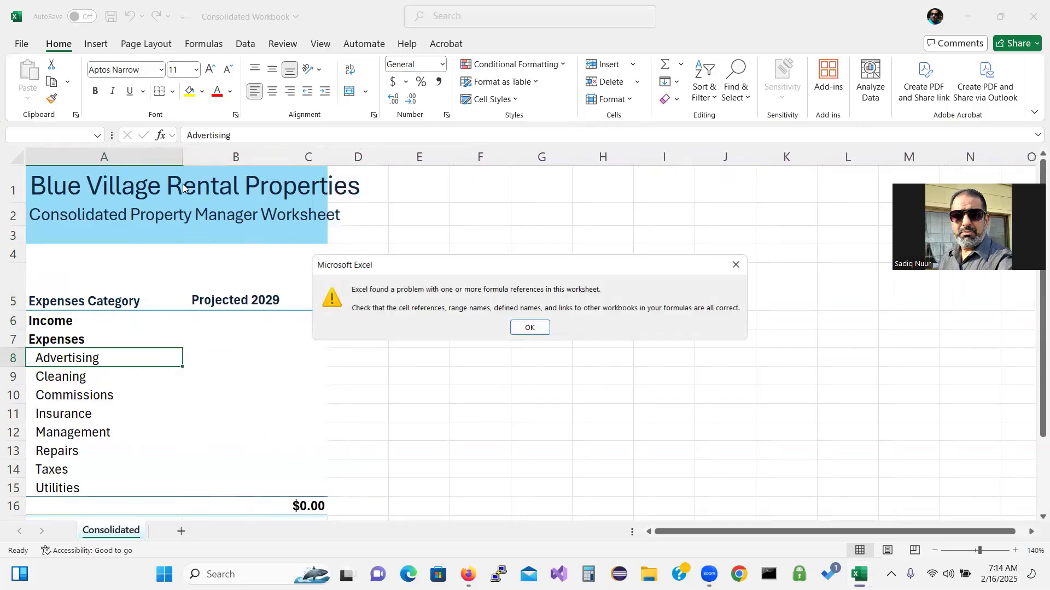
pyautogui.click(530, 327)
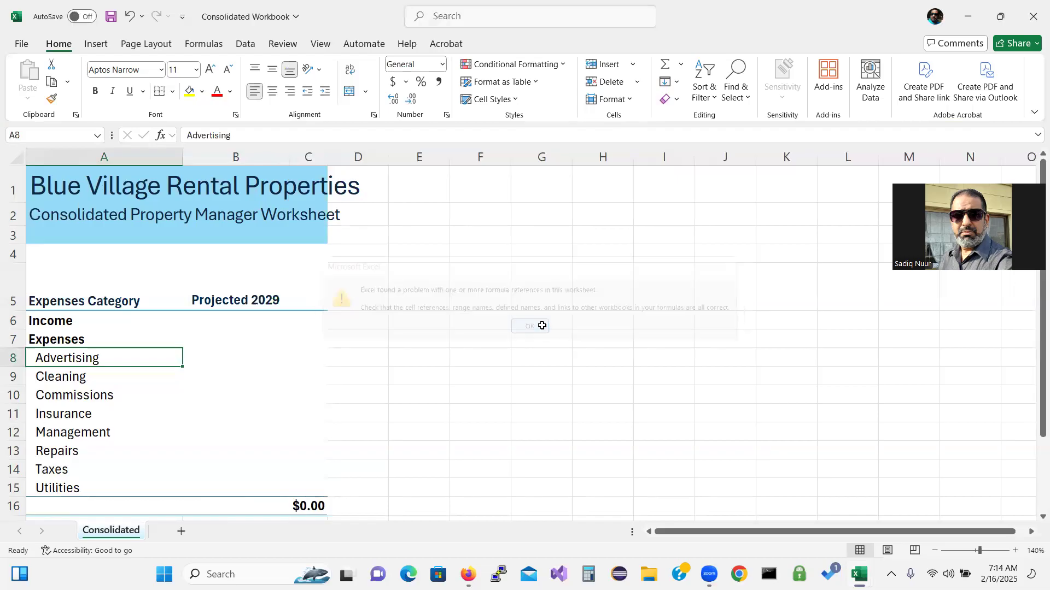
pyautogui.click(459, 372)
pyautogui.click(282, 326)
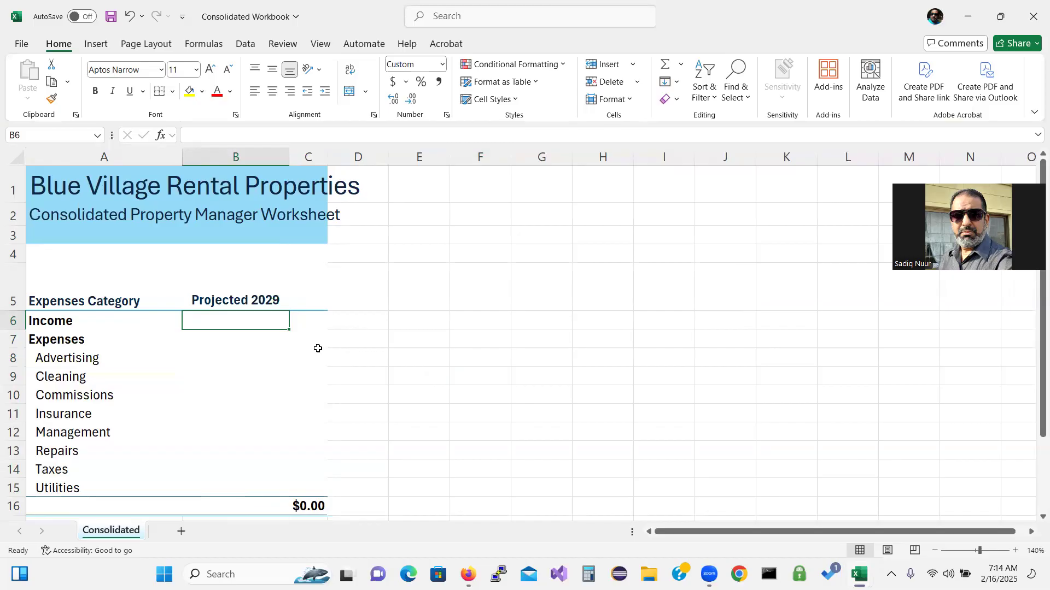
pyautogui.click(359, 444)
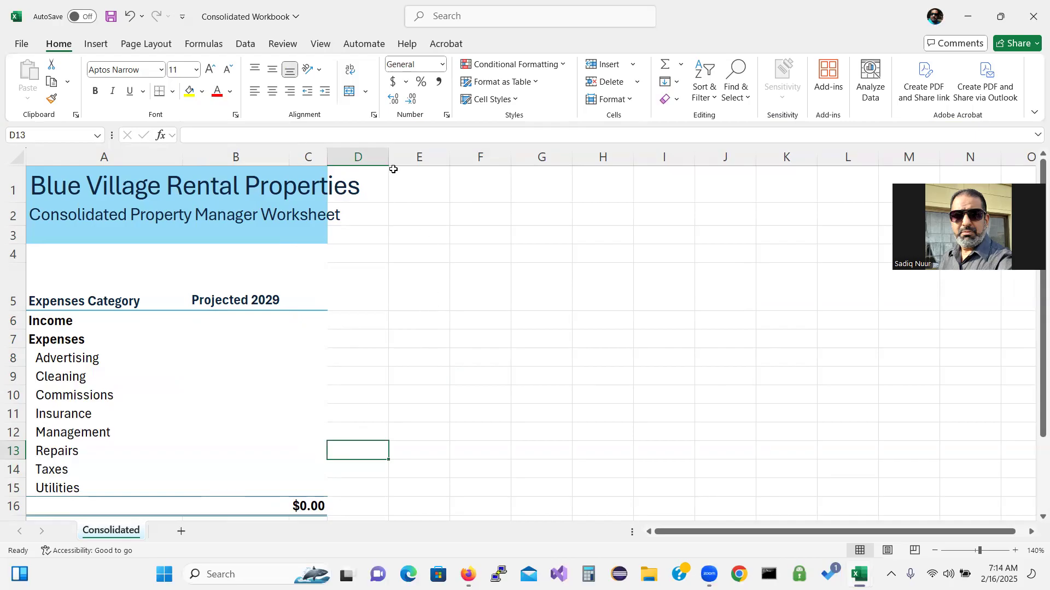
# Delete the Income and Expenses rows, accepting the formula-reference warning
pyautogui.moveTo(77, 358); pyautogui.dragTo(78, 487)
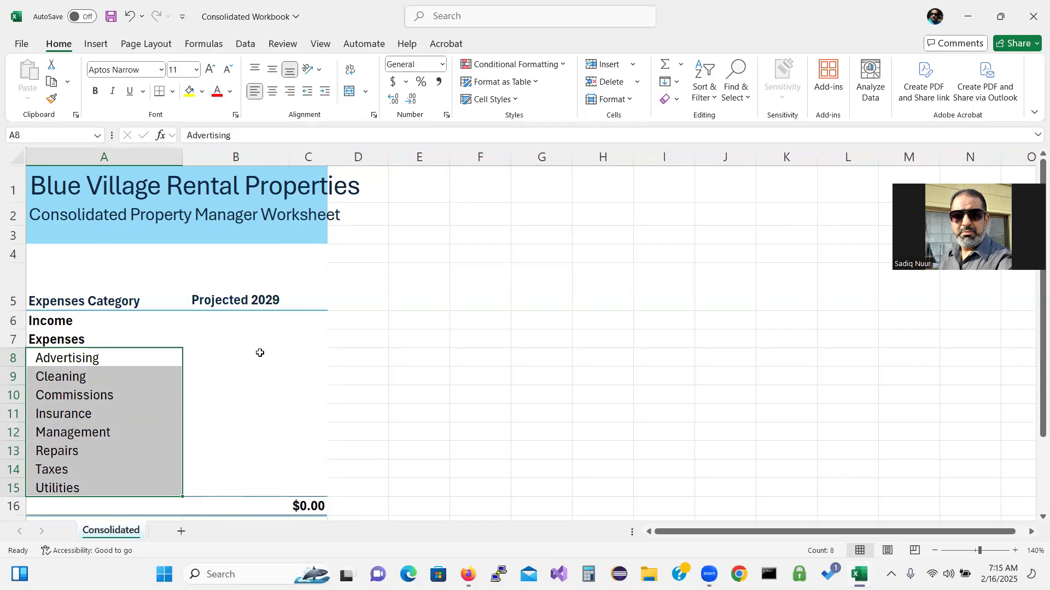
pyautogui.hotkey('ctrl', 'q')
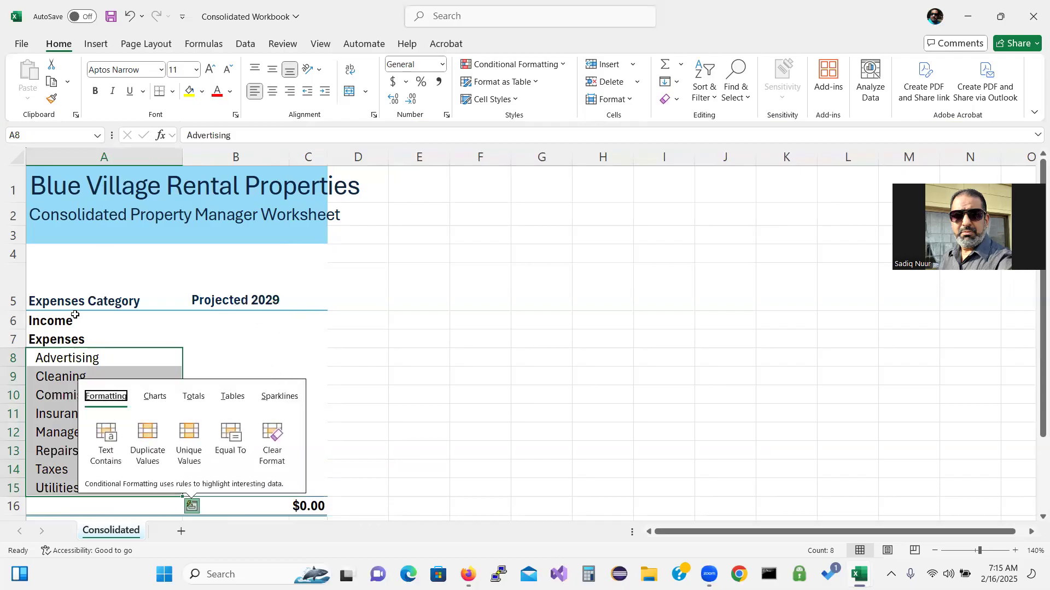
pyautogui.click(76, 316)
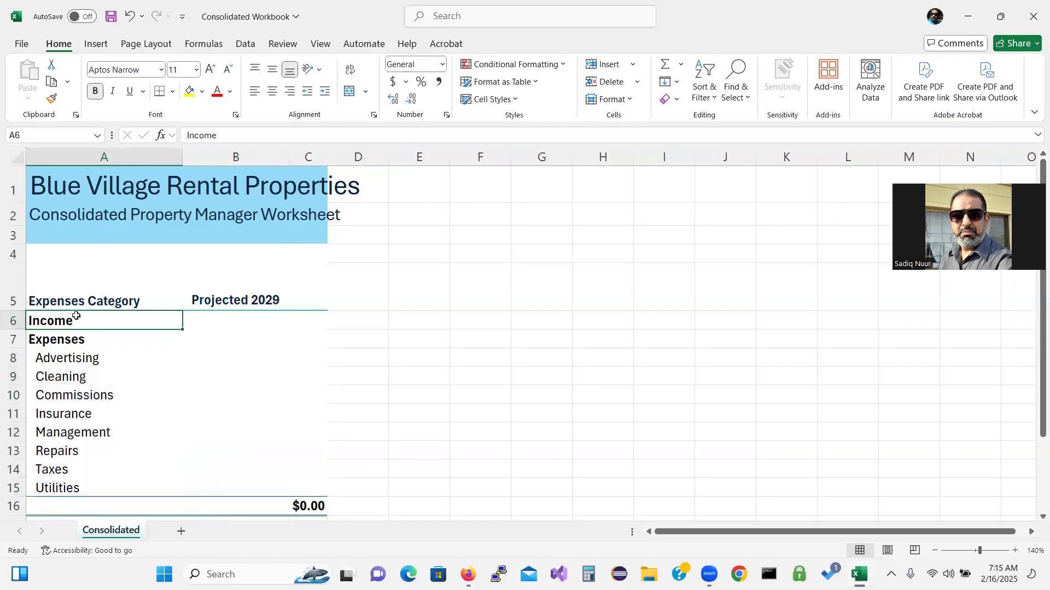
pyautogui.moveTo(76, 319); pyautogui.dragTo(77, 339)
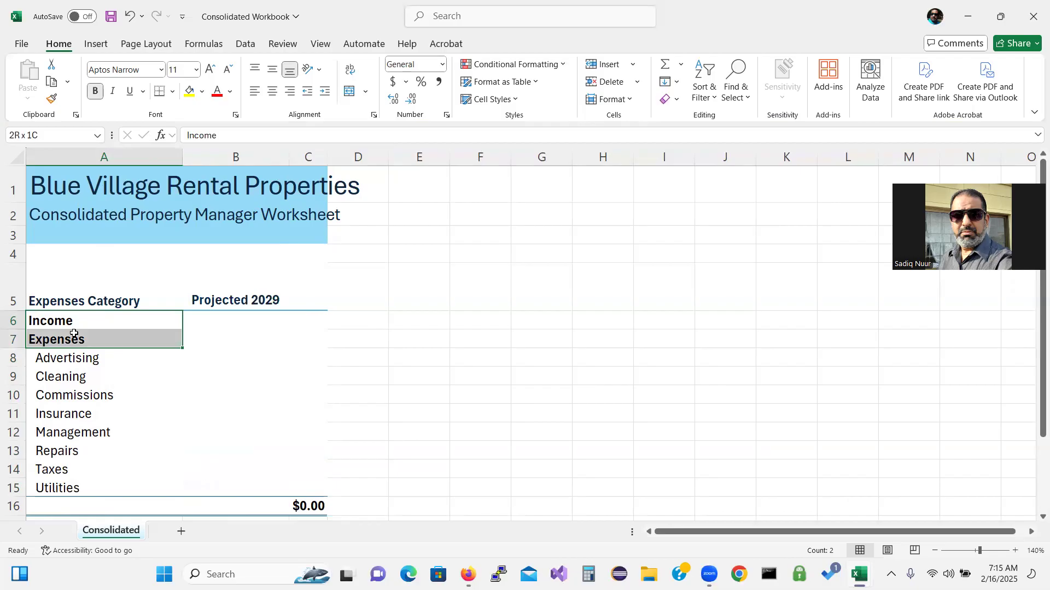
pyautogui.click(11, 323)
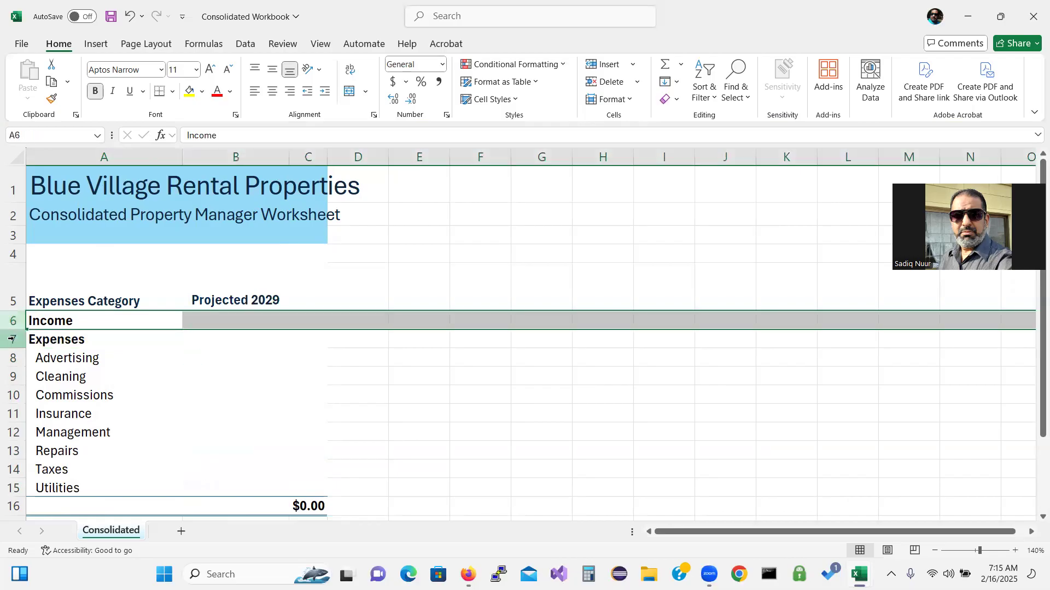
pyautogui.keyDown('ctrl'); pyautogui.click(11, 340); pyautogui.keyUp('ctrl')
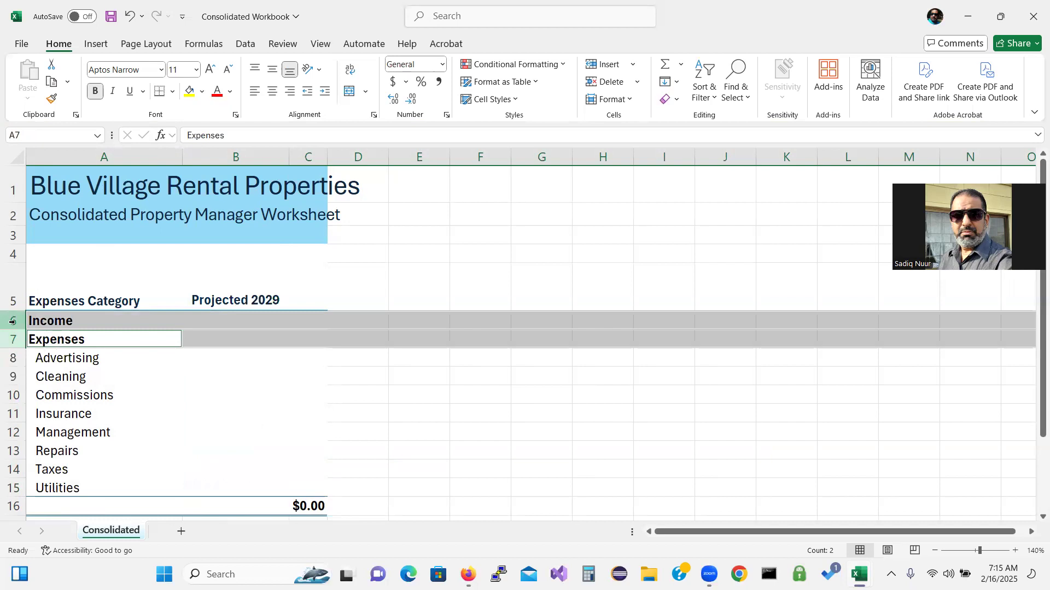
pyautogui.rightClick(12, 322)
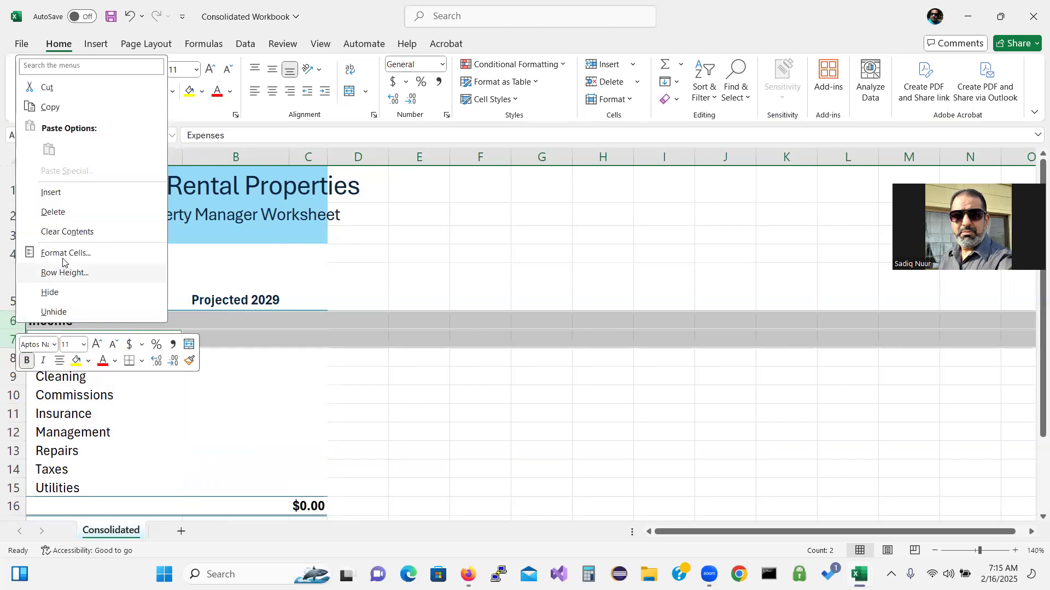
pyautogui.click(72, 213)
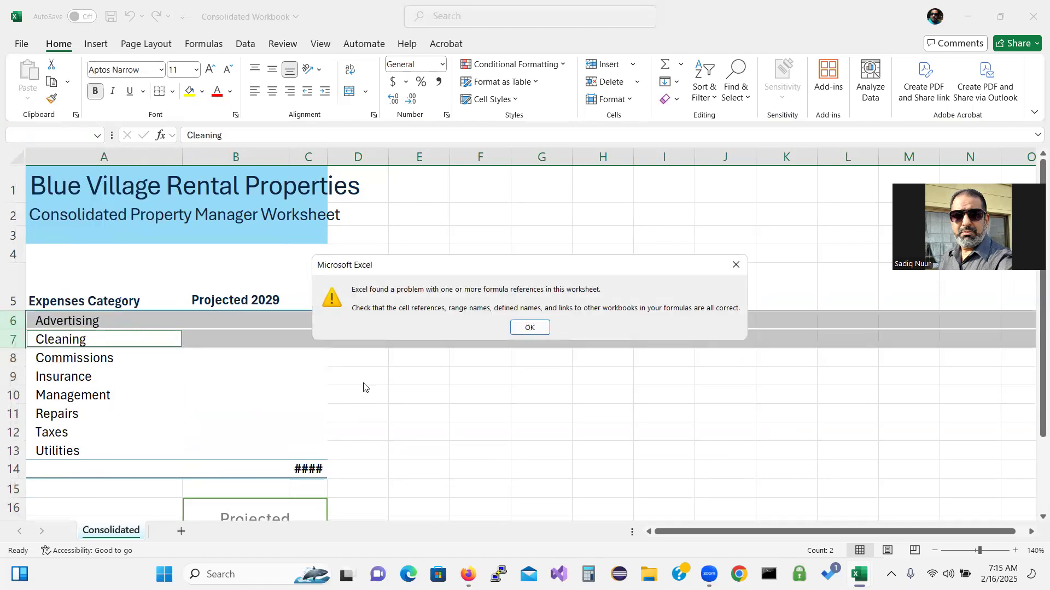
pyautogui.click(529, 328)
pyautogui.click(471, 407)
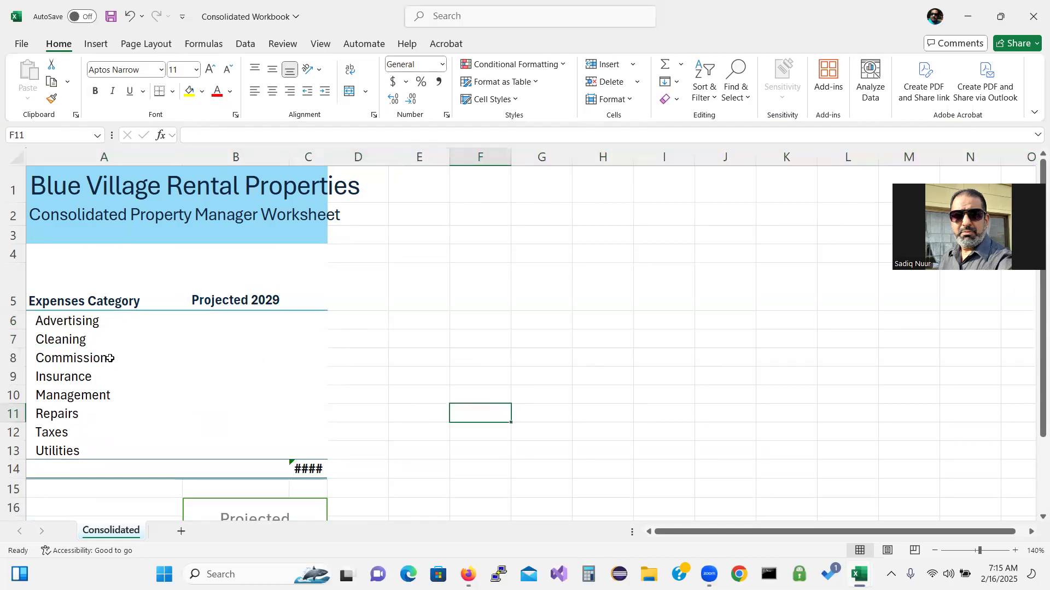
# Make the eight expense category labels in A6:A13 bold
pyautogui.moveTo(85, 327); pyautogui.dragTo(95, 448)
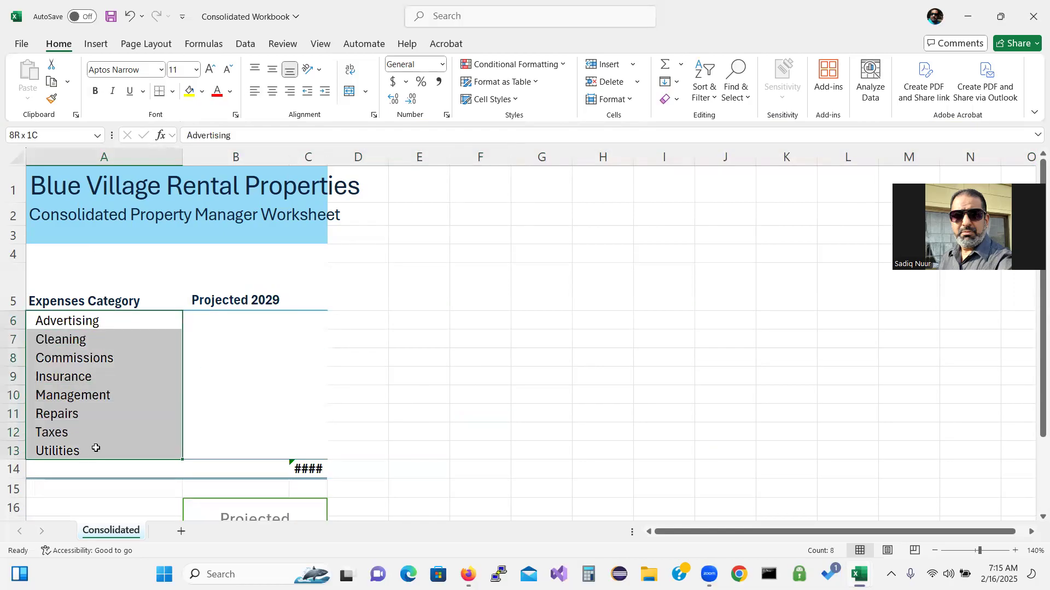
pyautogui.click(98, 95)
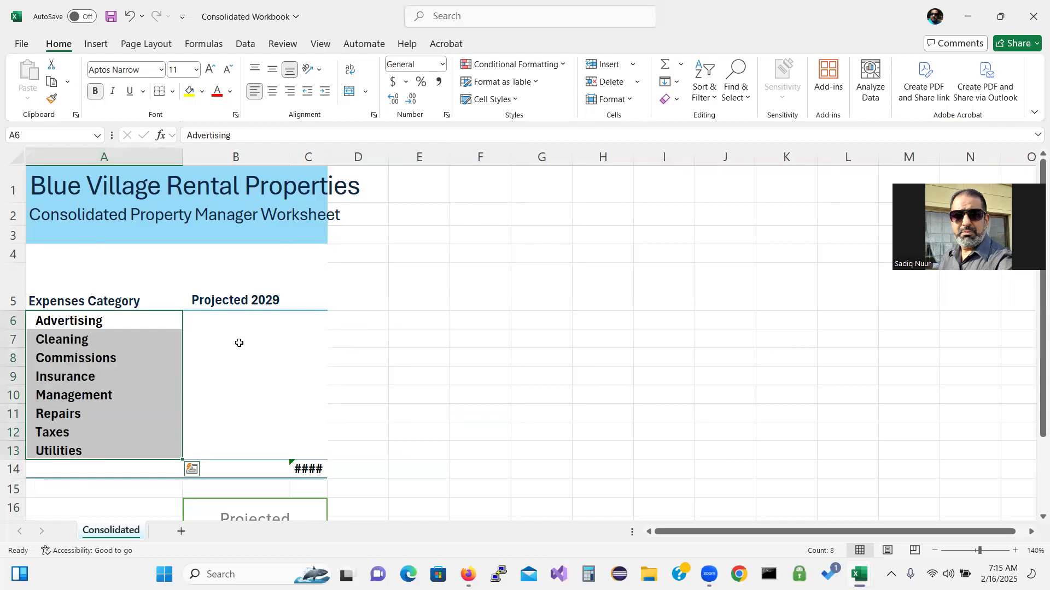
pyautogui.click(238, 342)
# Select the eight category labels together with their Projected 2029 values
pyautogui.moveTo(110, 324); pyautogui.dragTo(108, 445)
pyautogui.click(280, 321)
pyautogui.rightClick(279, 319)
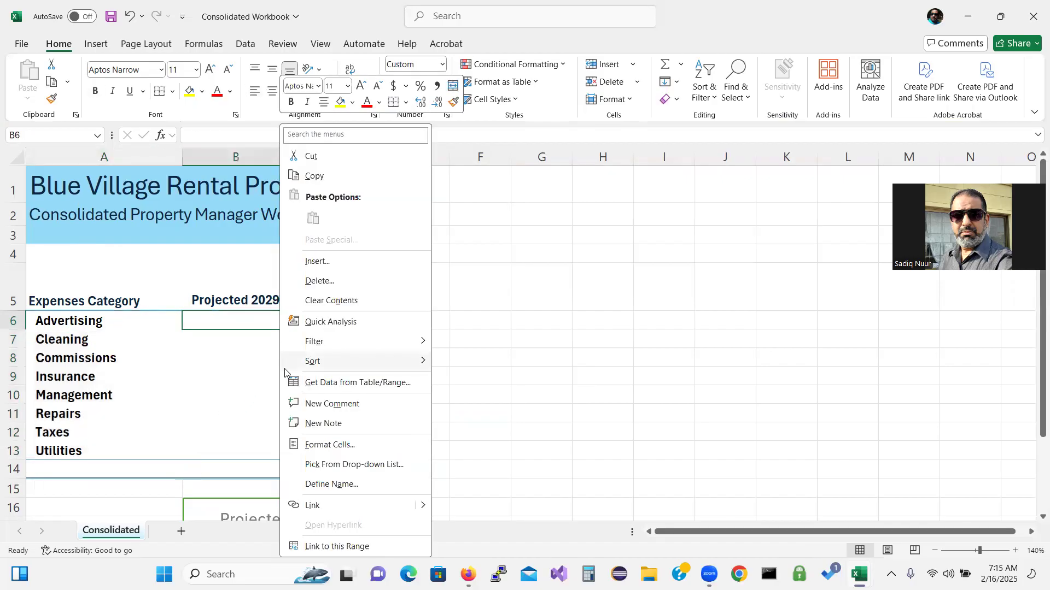
pyautogui.click(117, 318)
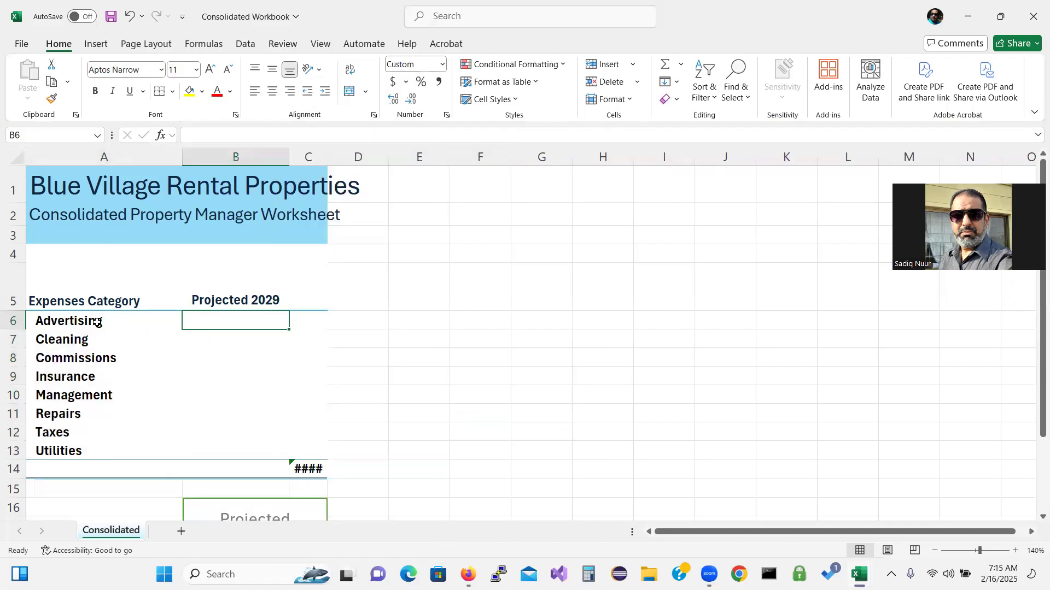
pyautogui.click(95, 322)
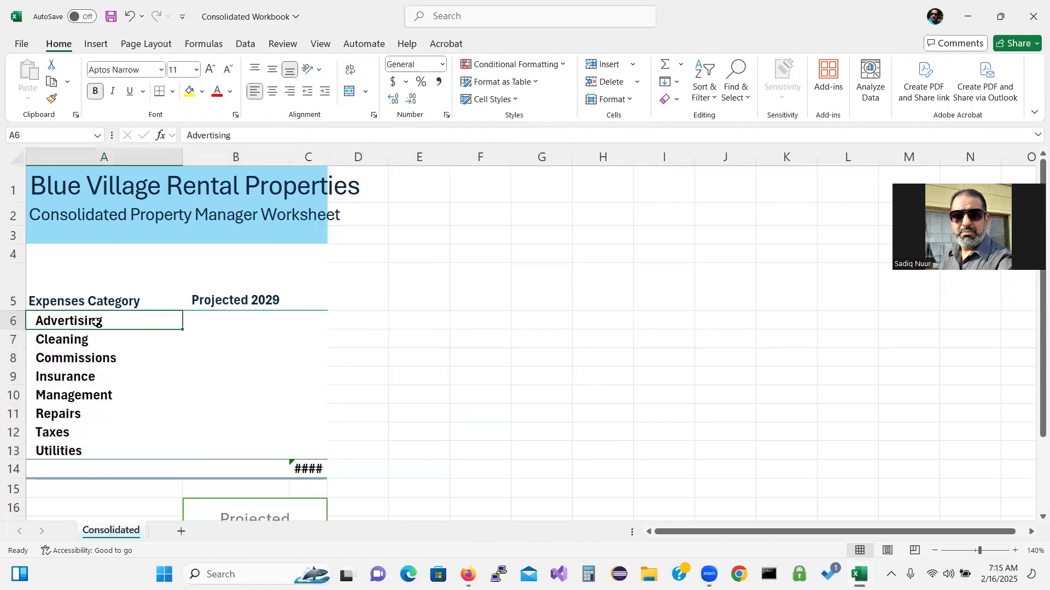
pyautogui.moveTo(96, 322); pyautogui.dragTo(223, 371)
pyautogui.moveTo(114, 321); pyautogui.dragTo(106, 447)
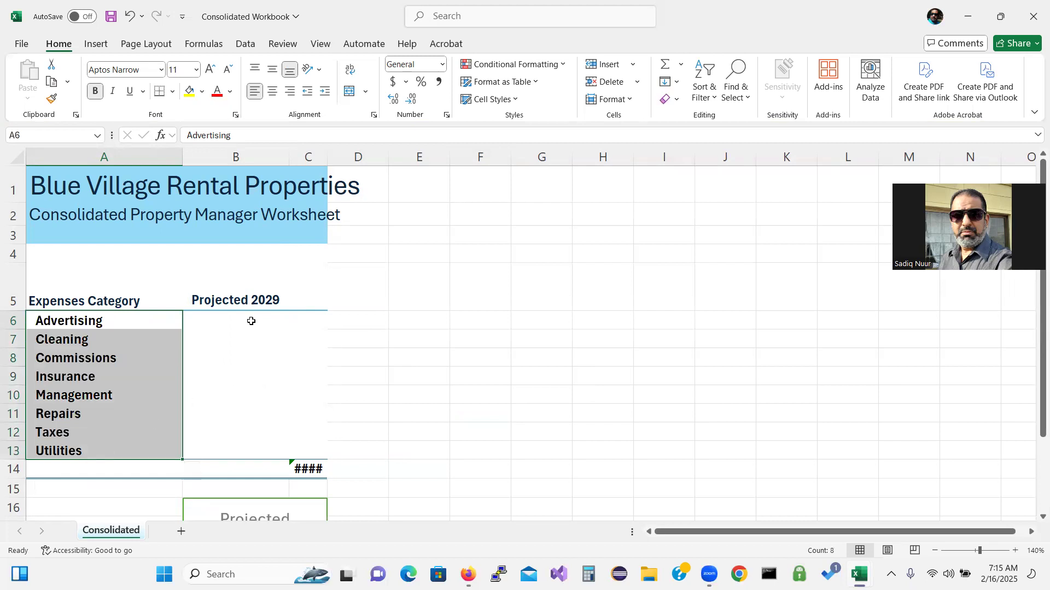
pyautogui.moveTo(251, 321); pyautogui.dragTo(244, 451)
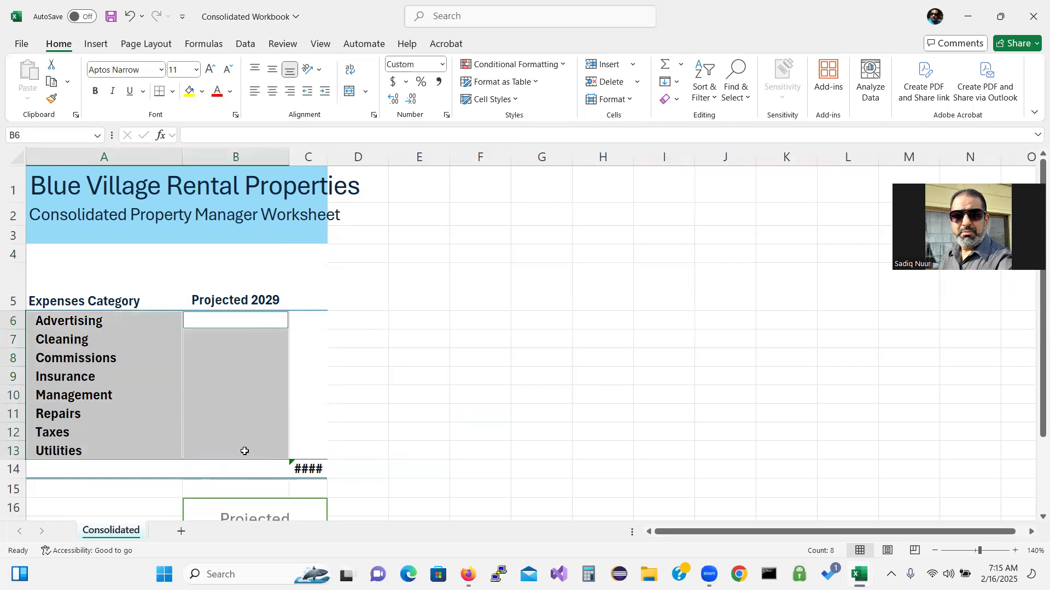
# Insert a 3-D pie chart of the expense categories and move it to the right
pyautogui.click(97, 45)
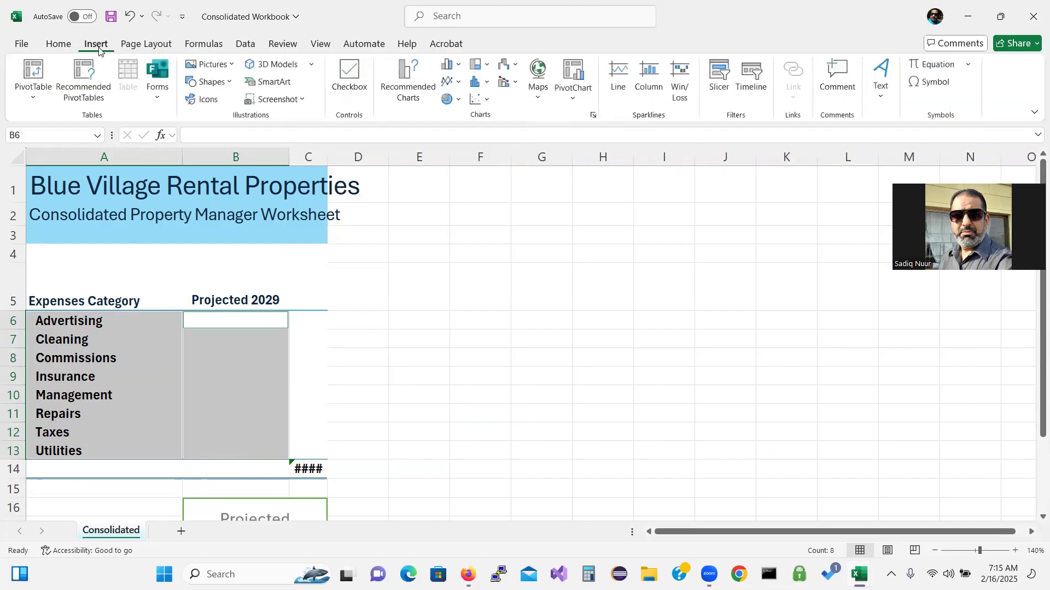
pyautogui.click(464, 102)
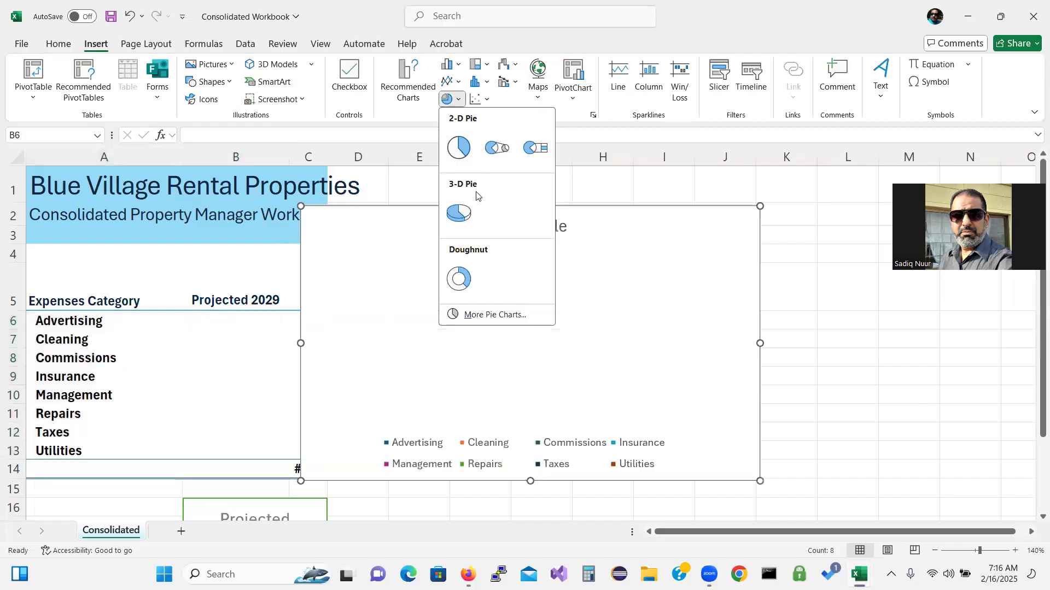
pyautogui.click(471, 210)
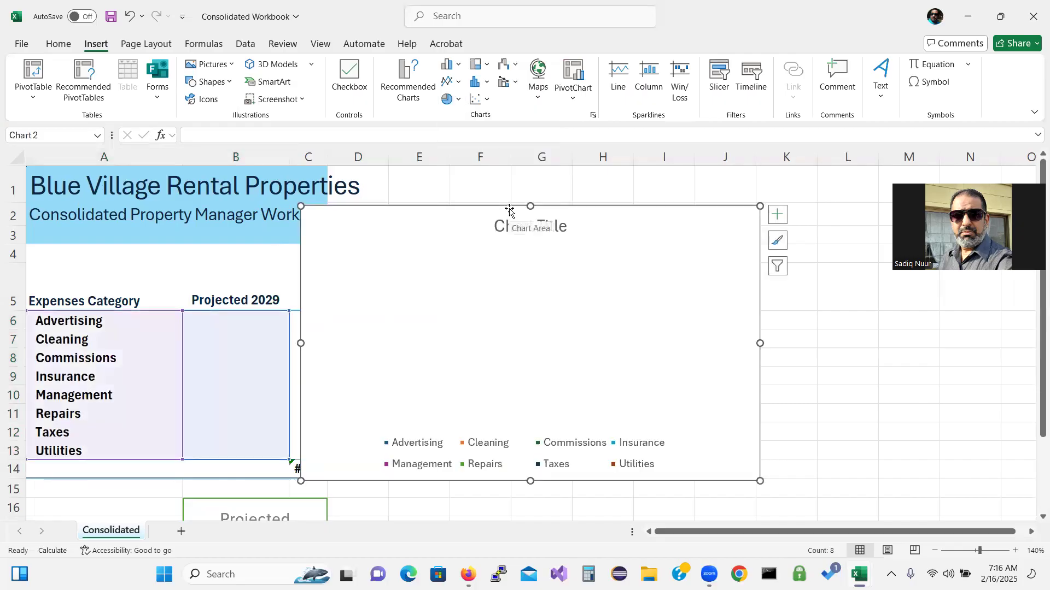
pyautogui.moveTo(550, 203); pyautogui.dragTo(597, 271)
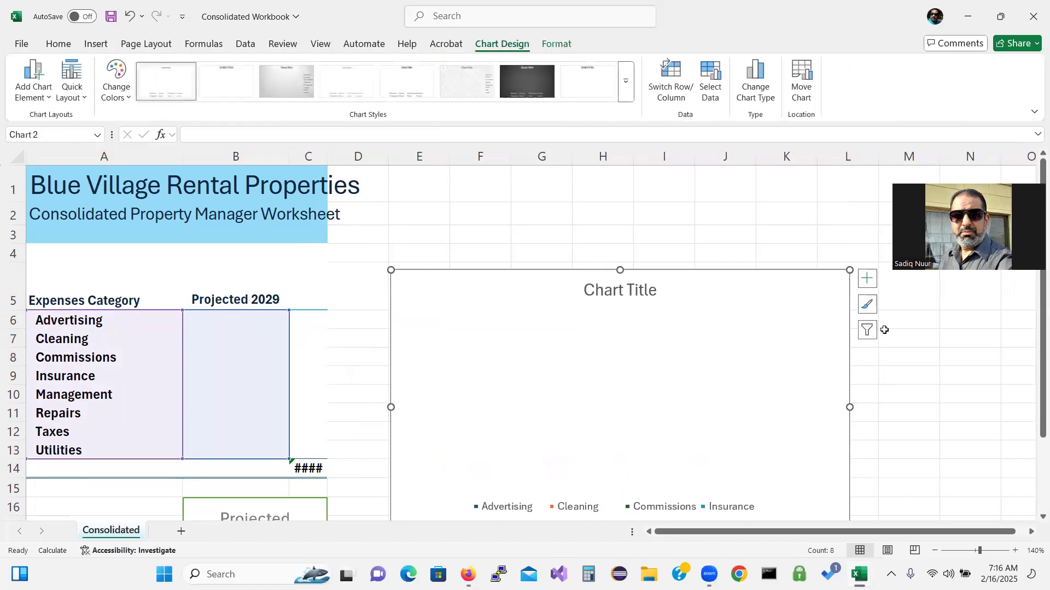
pyautogui.moveTo(1033, 349); pyautogui.dragTo(1035, 506)
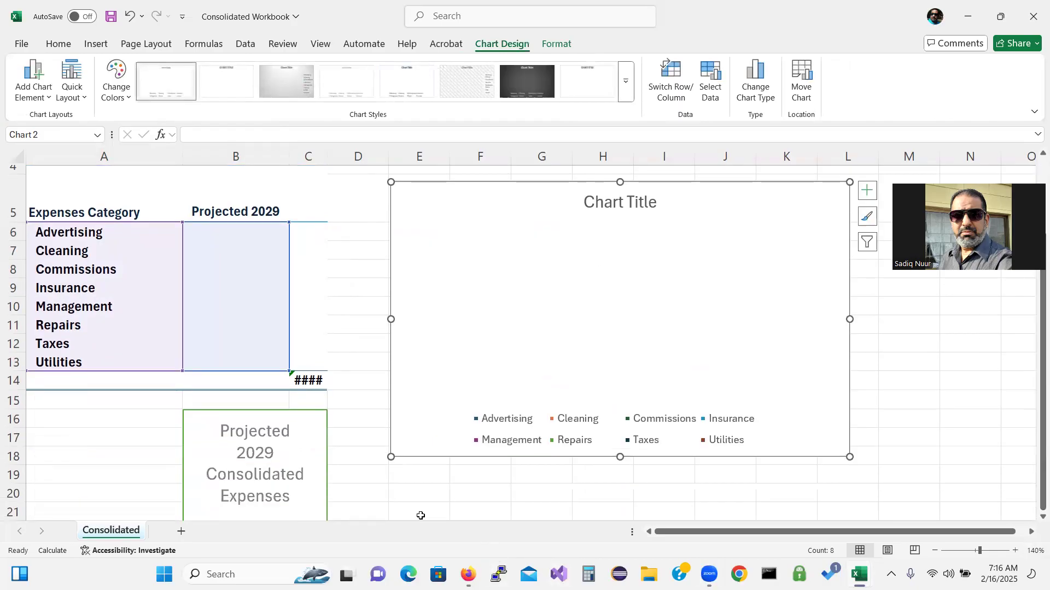
# Delete the old Projected 2029 chart and clear the #REF! total formula from C14
pyautogui.click(330, 474)
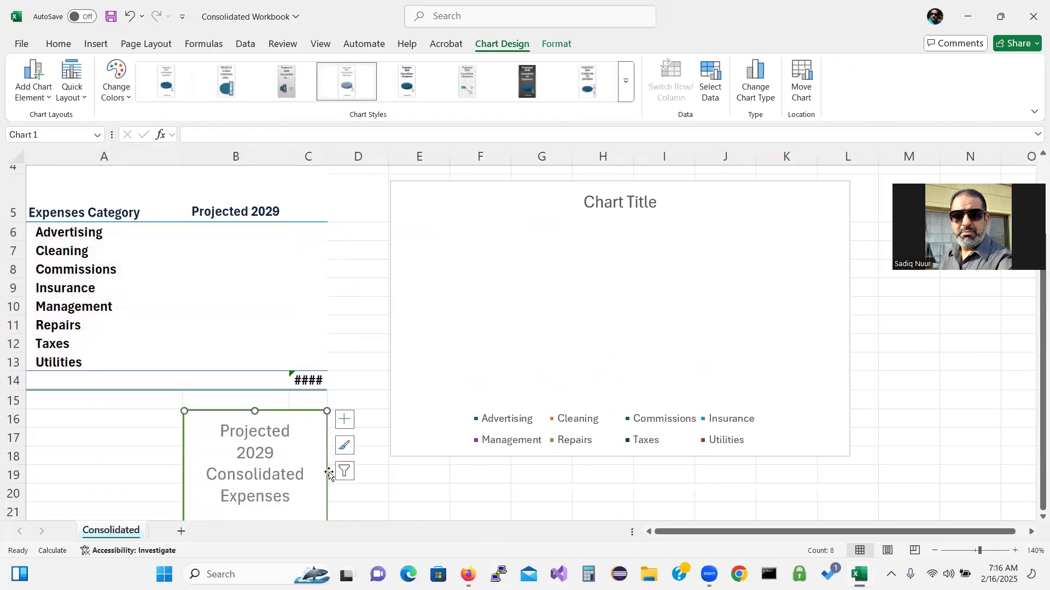
pyautogui.press('Delete')
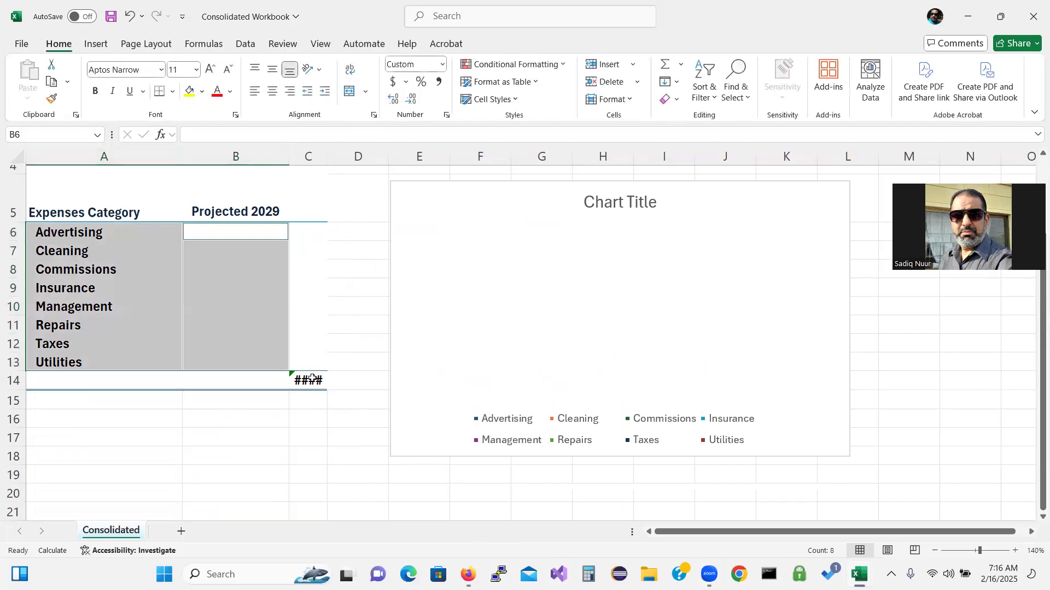
pyautogui.click(313, 378)
pyautogui.press('Delete')
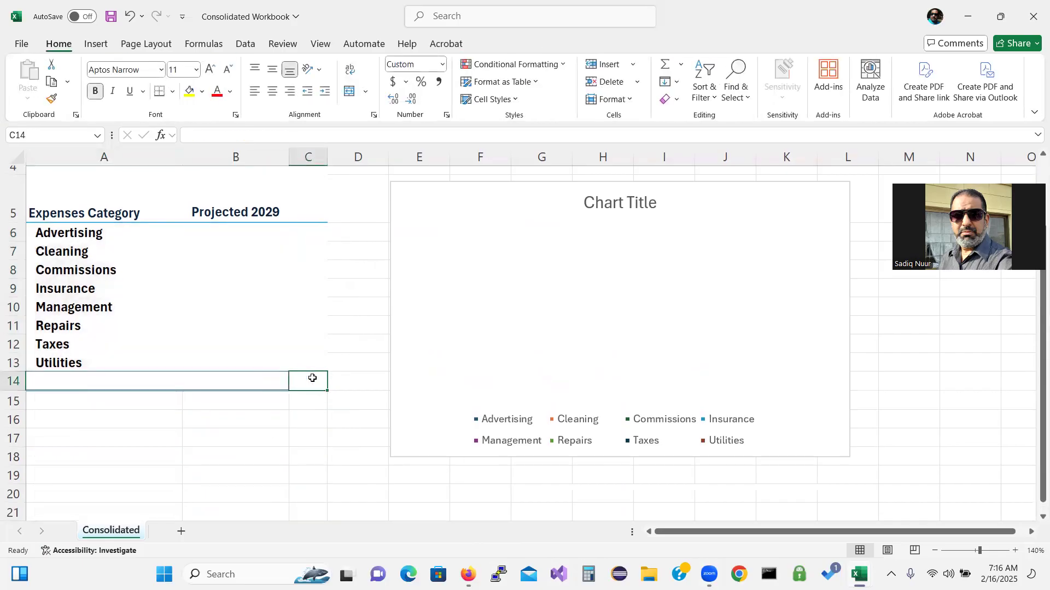
pyautogui.click(316, 451)
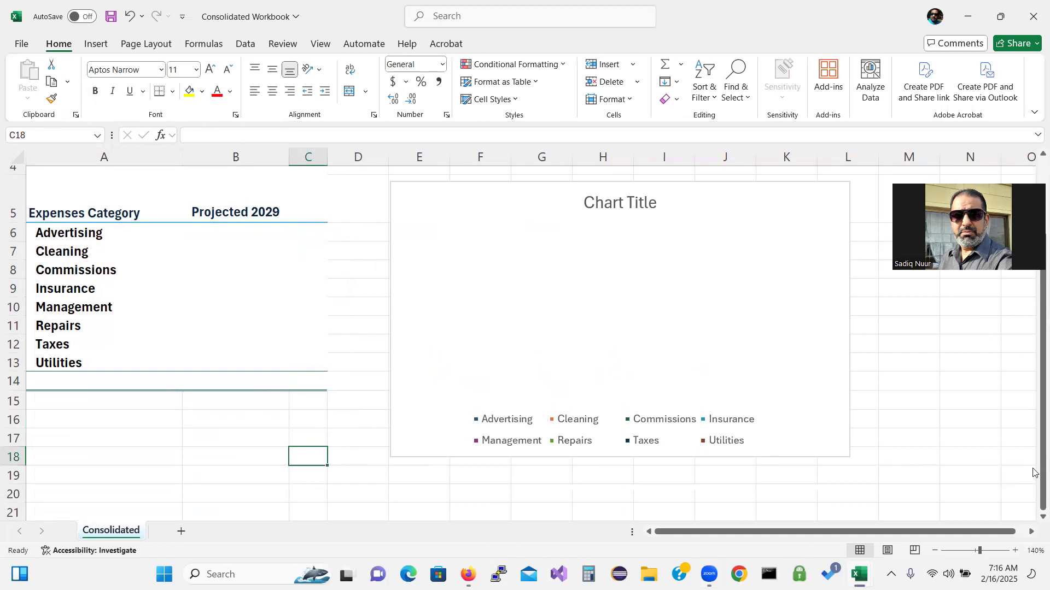
pyautogui.moveTo(1033, 473); pyautogui.dragTo(1034, 416)
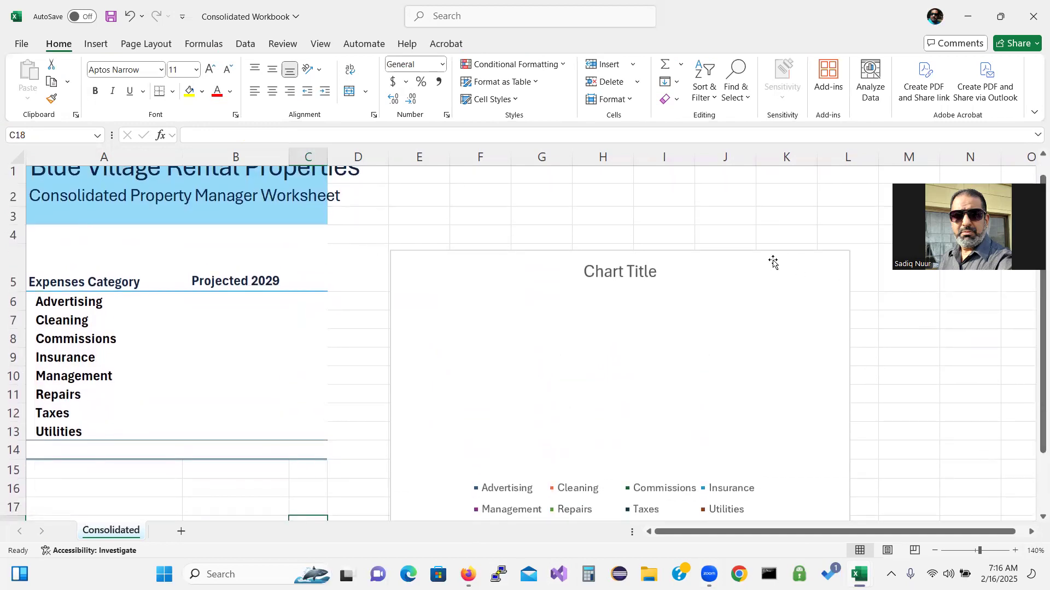
pyautogui.moveTo(763, 251); pyautogui.dragTo(764, 245)
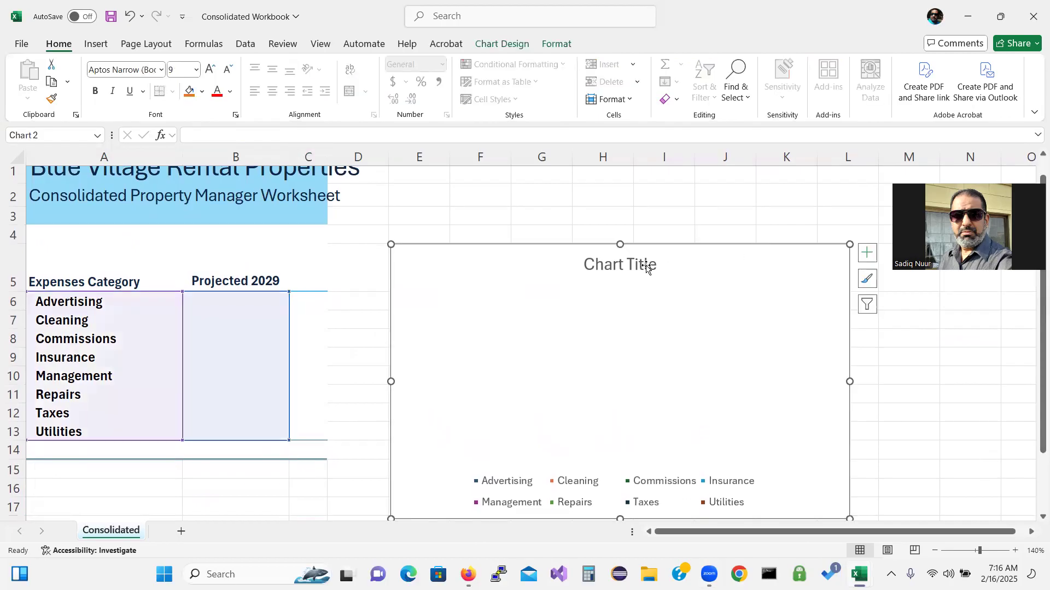
# Replace the chart title with 'Projected 2029 Consolidated Expenses'
pyautogui.click(588, 264)
pyautogui.moveTo(588, 265); pyautogui.dragTo(648, 271)
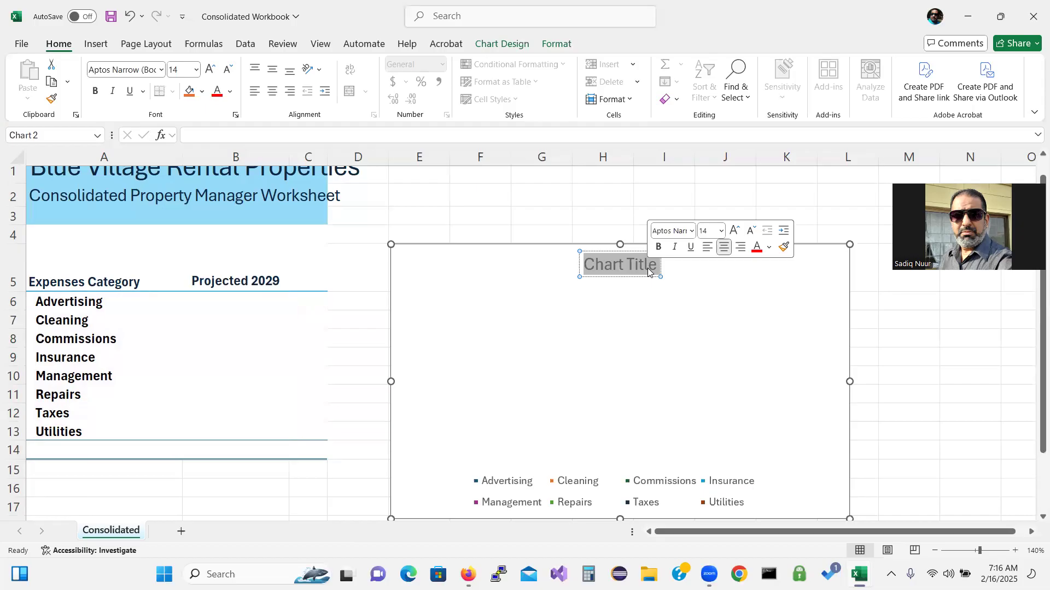
pyautogui.write('Projected')
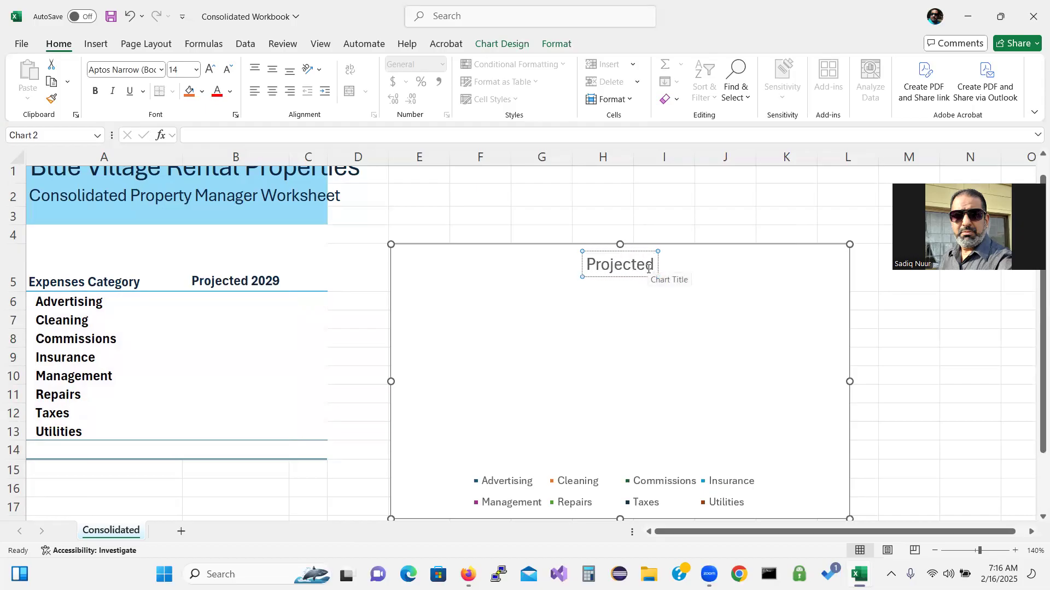
pyautogui.write(' 2029')
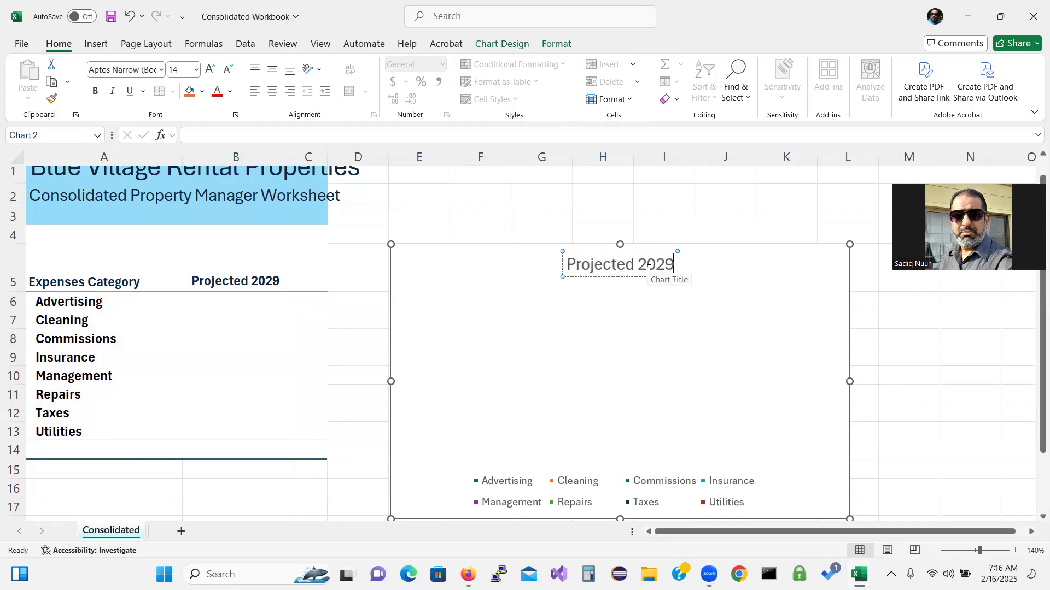
pyautogui.write(' Consolidated')
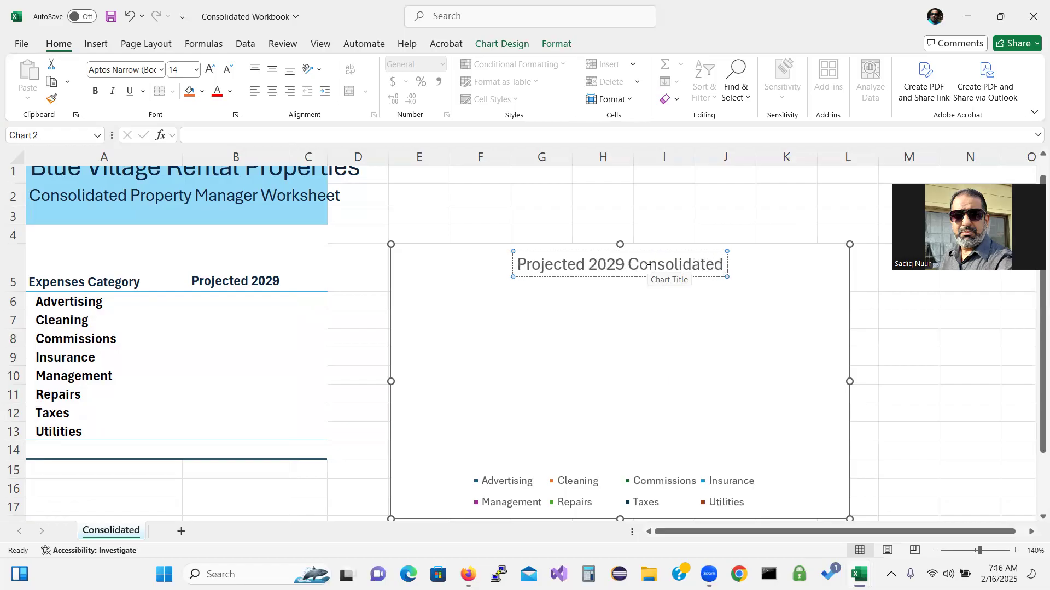
pyautogui.write(' Expenses')
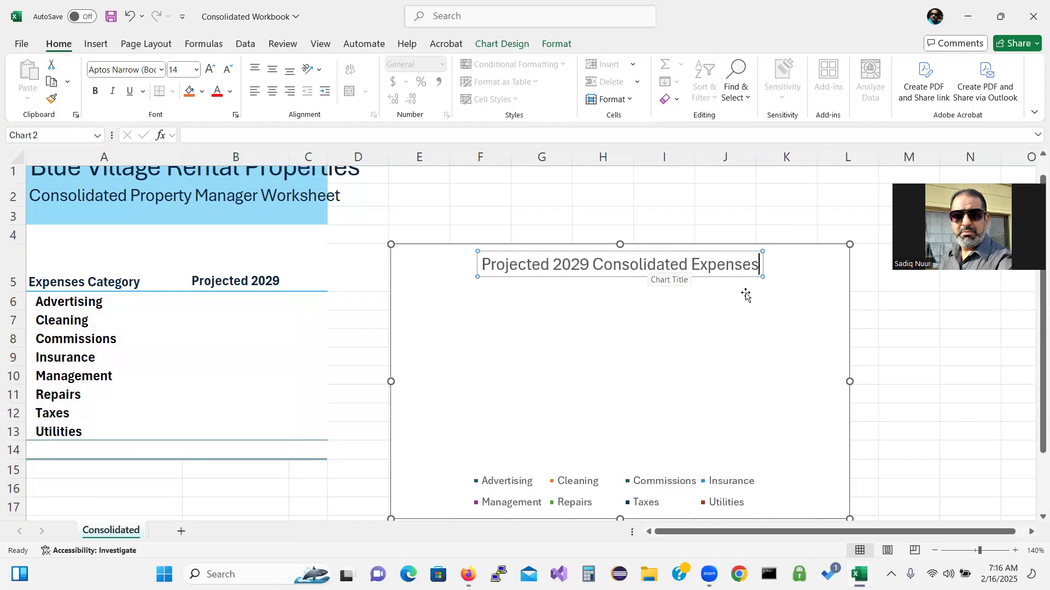
pyautogui.click(872, 362)
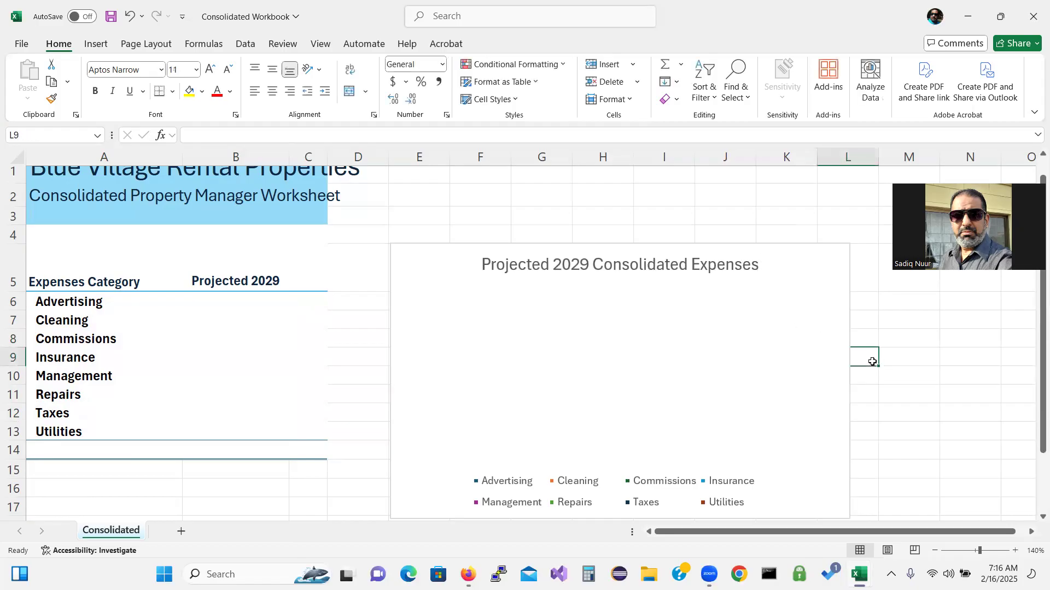
# Move the pie chart slightly higher on the sheet
pyautogui.click(714, 247)
pyautogui.moveTo(715, 247); pyautogui.dragTo(715, 227)
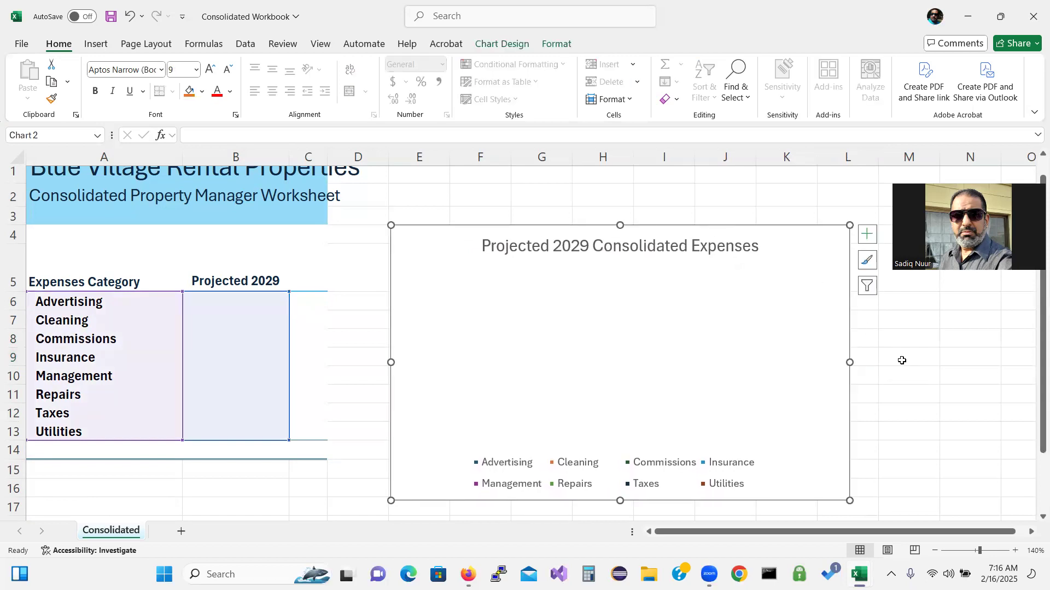
pyautogui.click(902, 361)
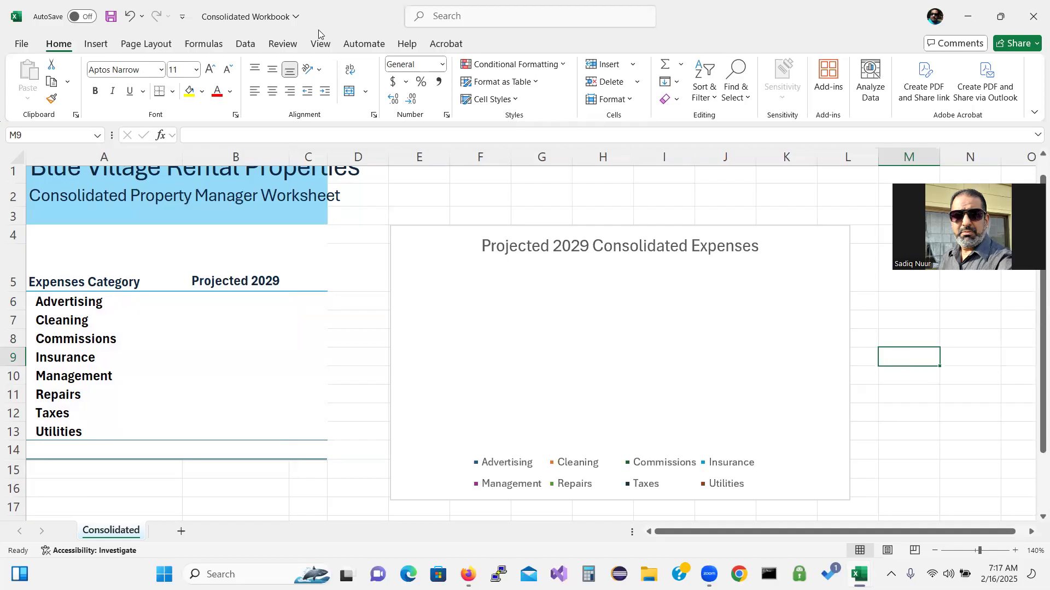
# Tile all five open workbooks side by side using Arrange All with the Vertical option
pyautogui.click(322, 48)
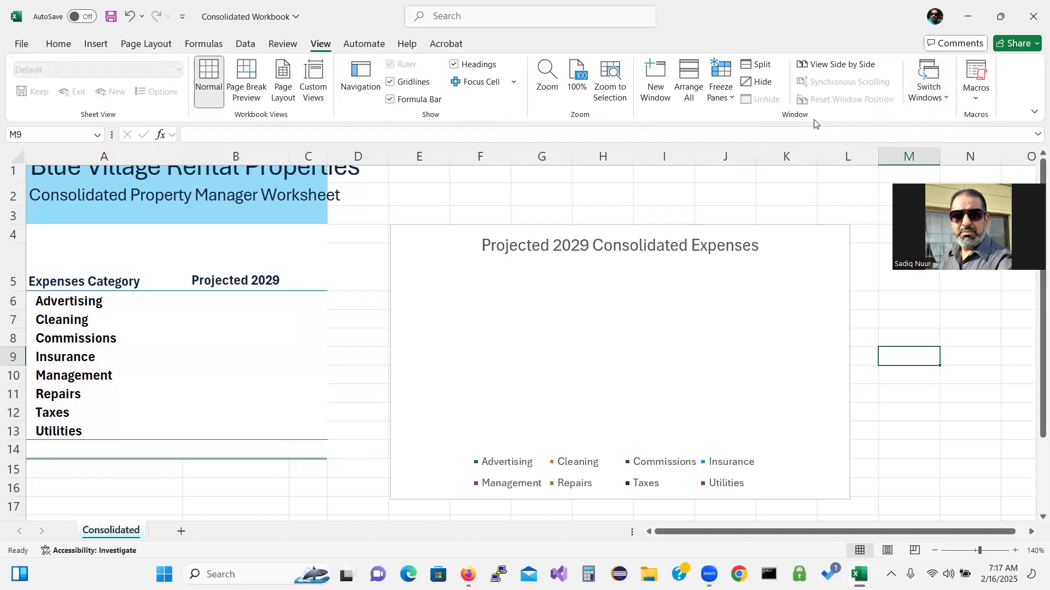
pyautogui.click(690, 83)
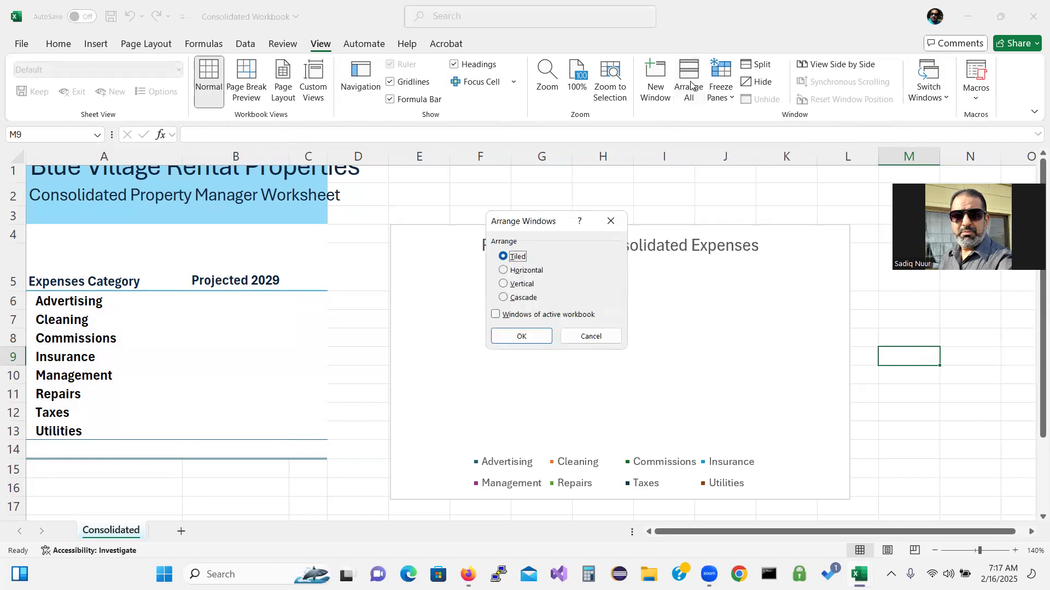
pyautogui.click(503, 284)
pyautogui.click(517, 337)
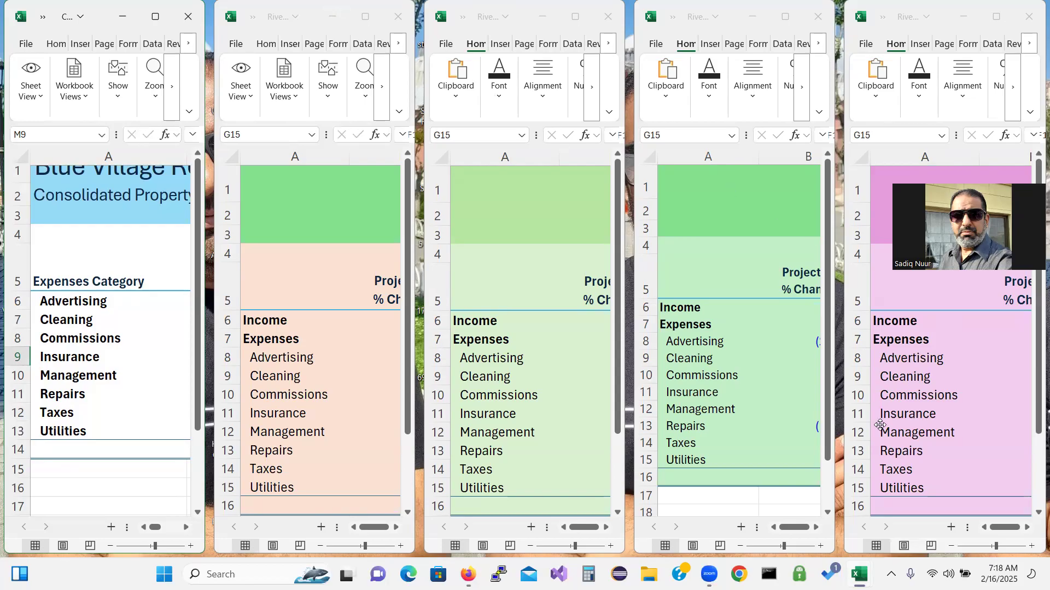
pyautogui.click(197, 484)
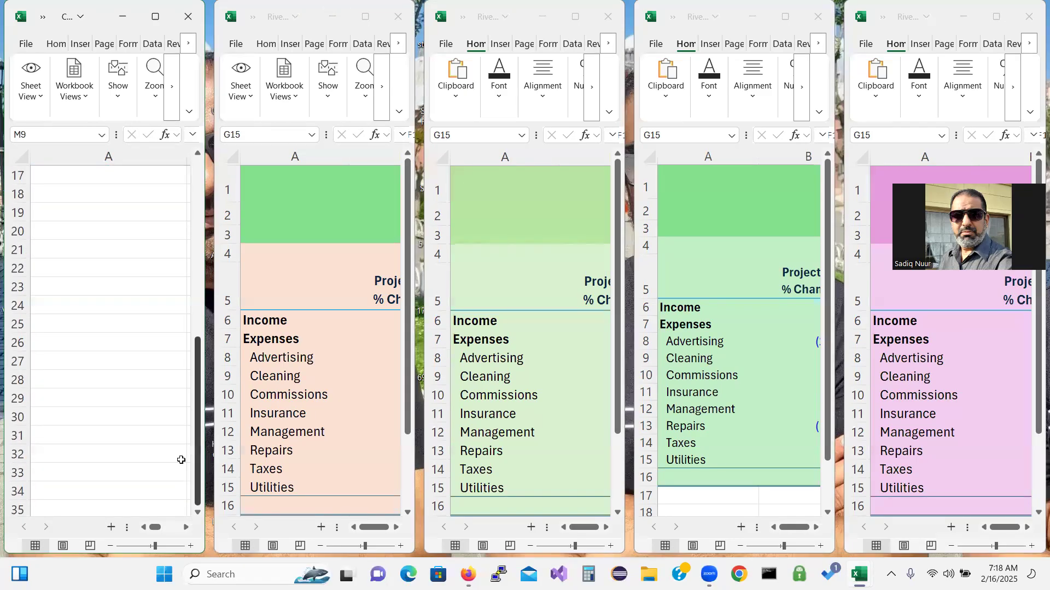
pyautogui.moveTo(198, 434); pyautogui.dragTo(210, 261)
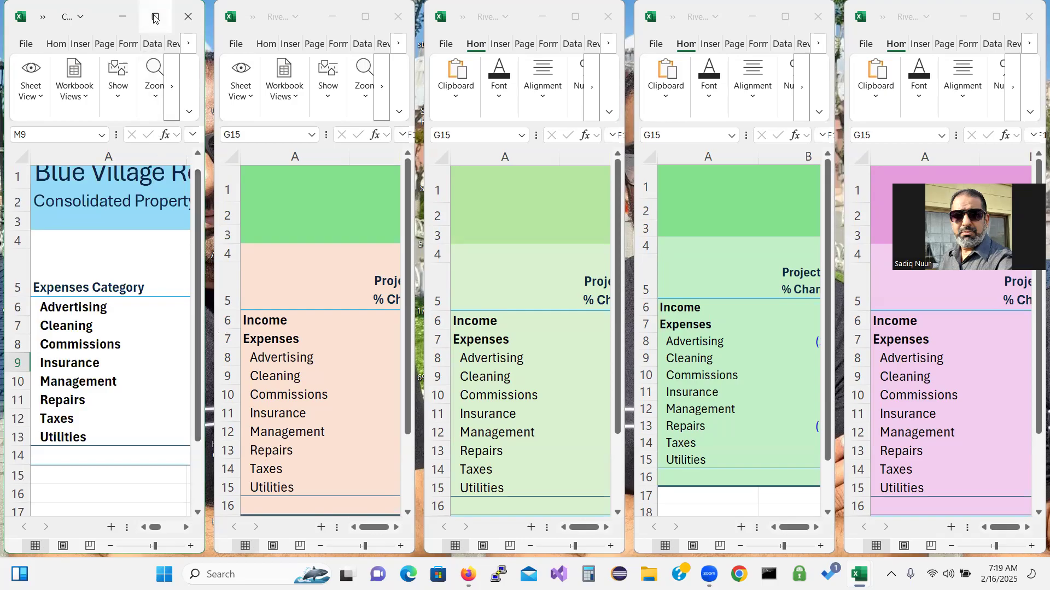
pyautogui.moveTo(156, 18)
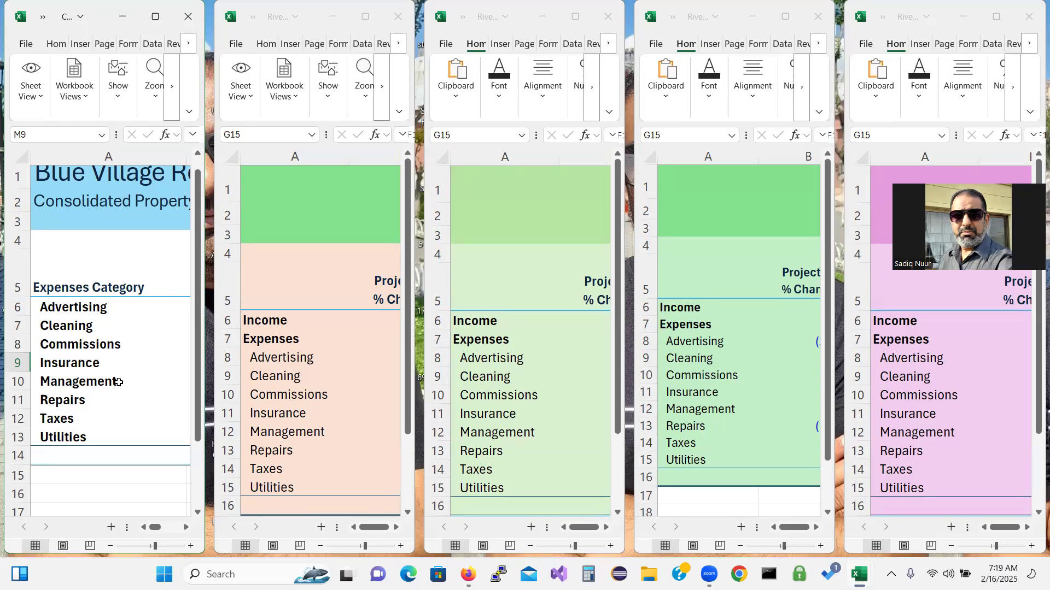
pyautogui.click(134, 306)
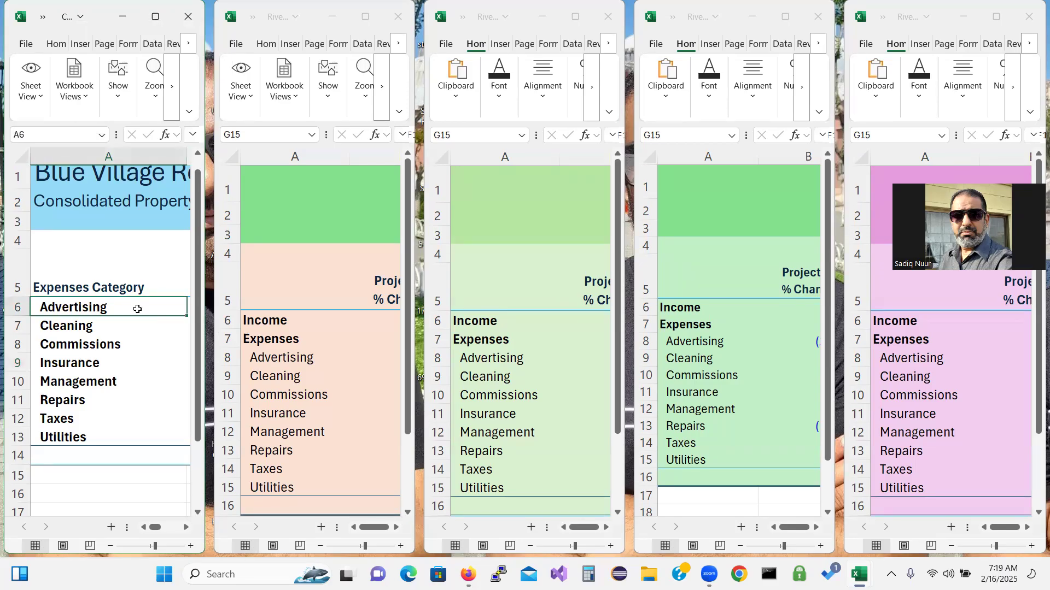
# Start a SUM formula in B6 and add River West's Advertising value from C8
pyautogui.click(187, 527)
pyautogui.click(104, 304)
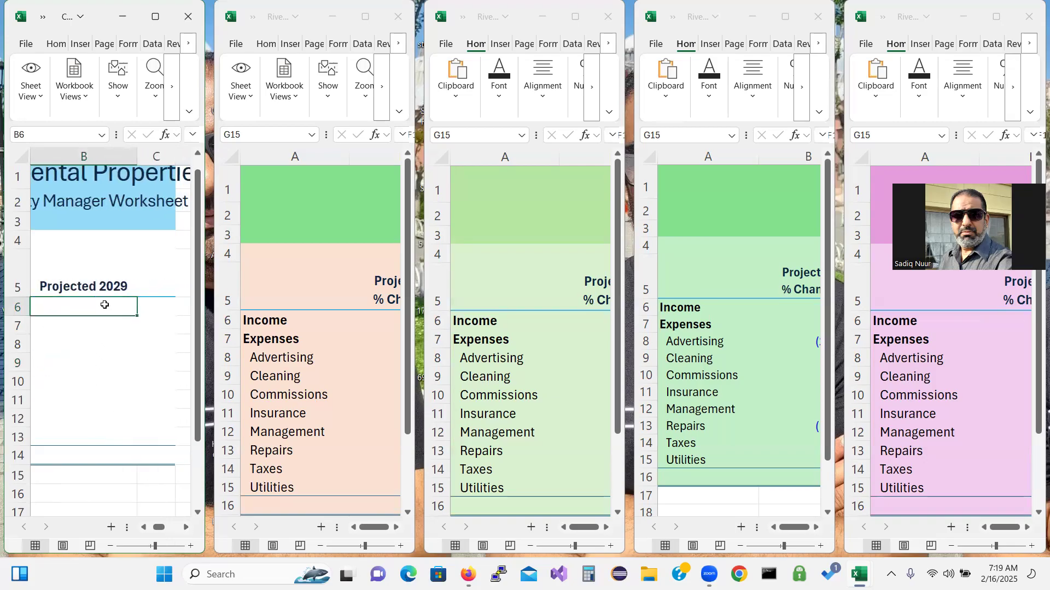
pyautogui.write('=')
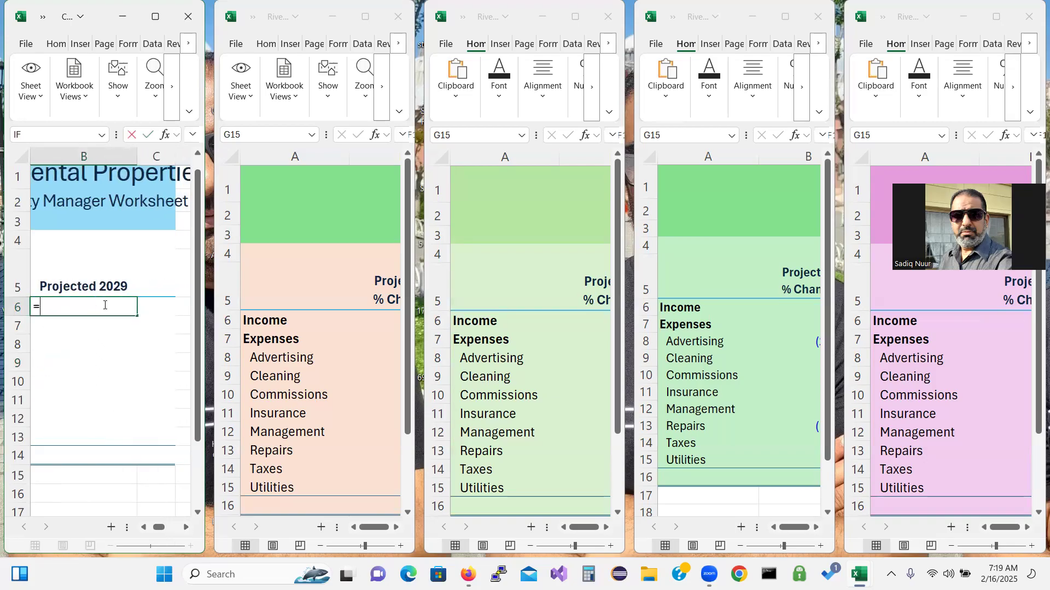
pyautogui.write('sum')
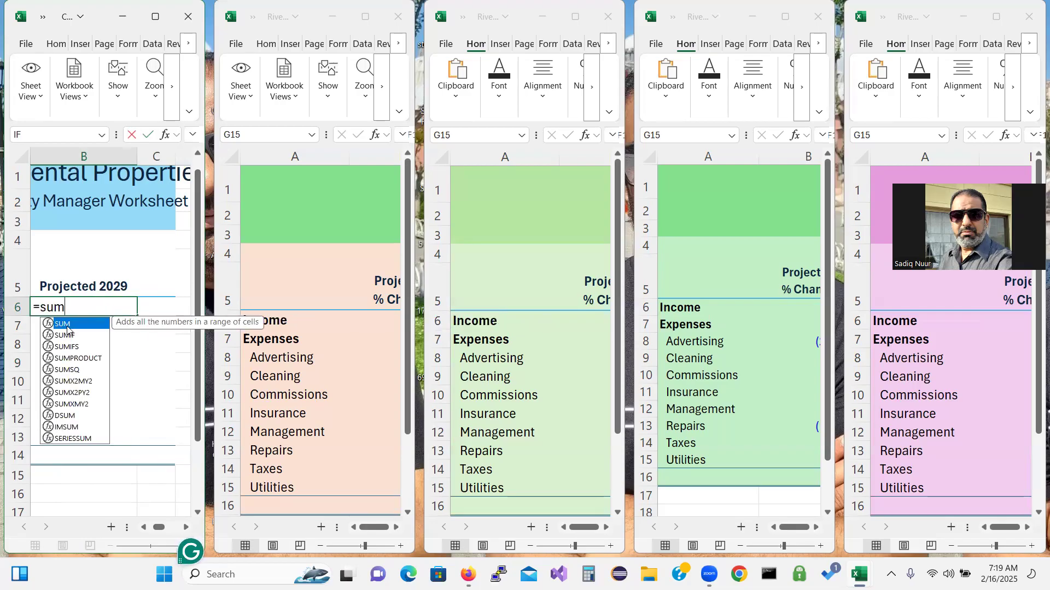
pyautogui.doubleClick(62, 324)
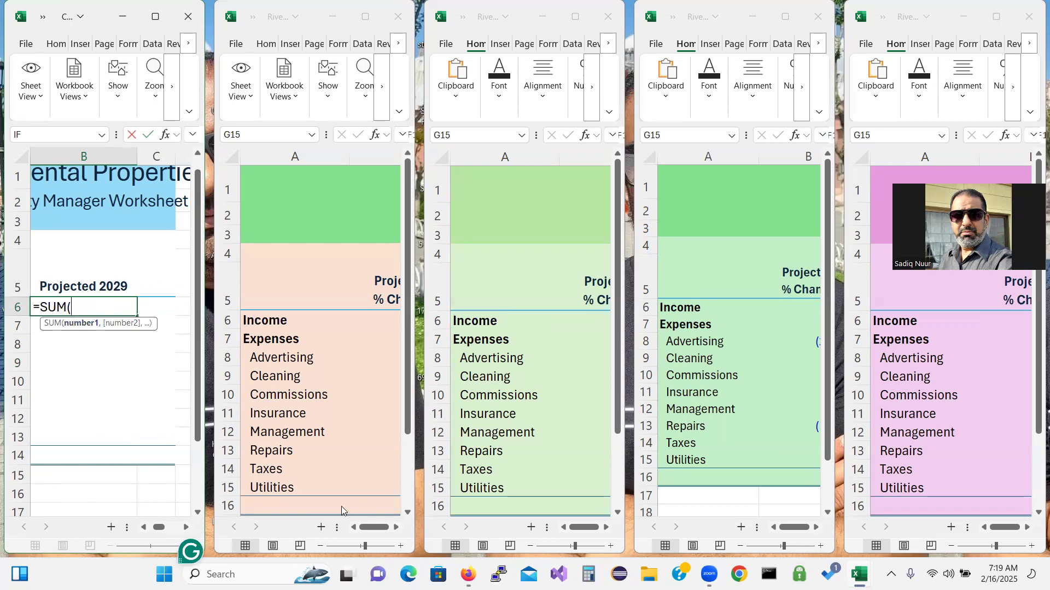
pyautogui.click(396, 528)
pyautogui.click(397, 528)
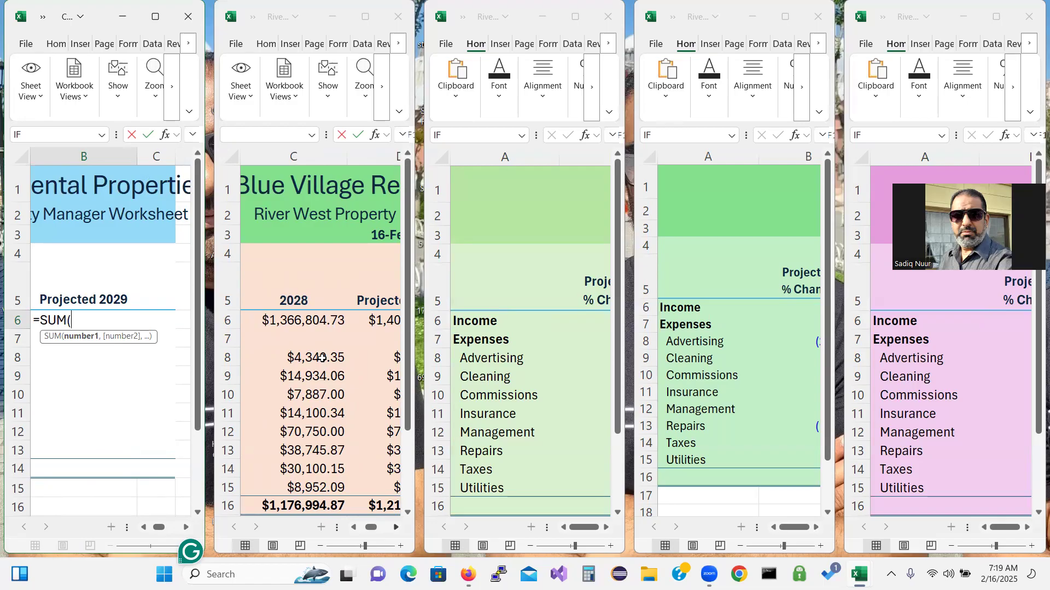
pyautogui.click(396, 528)
pyautogui.click(396, 528)
pyautogui.click(397, 529)
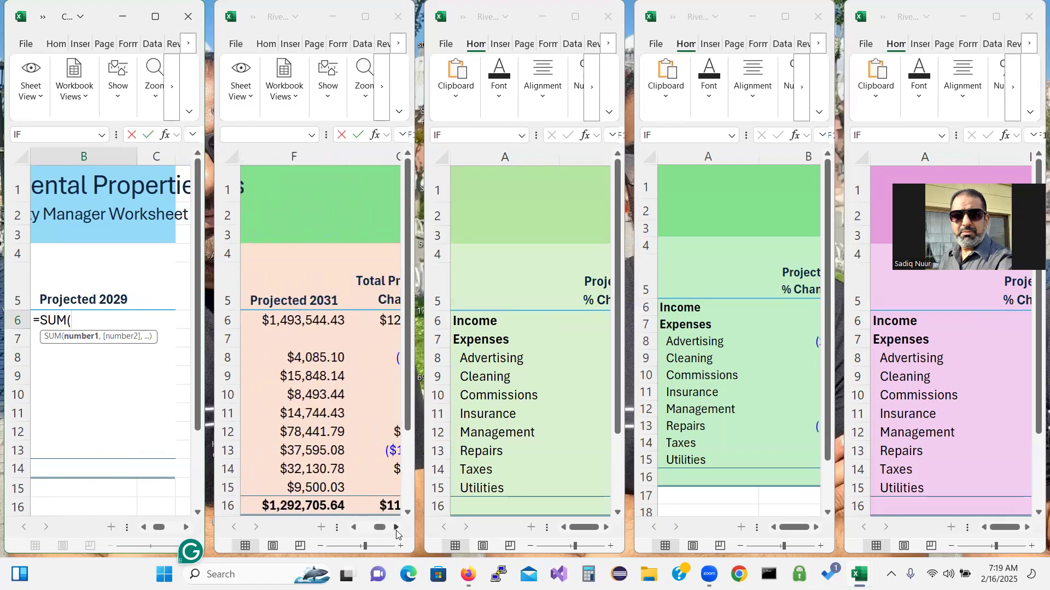
pyautogui.click(397, 528)
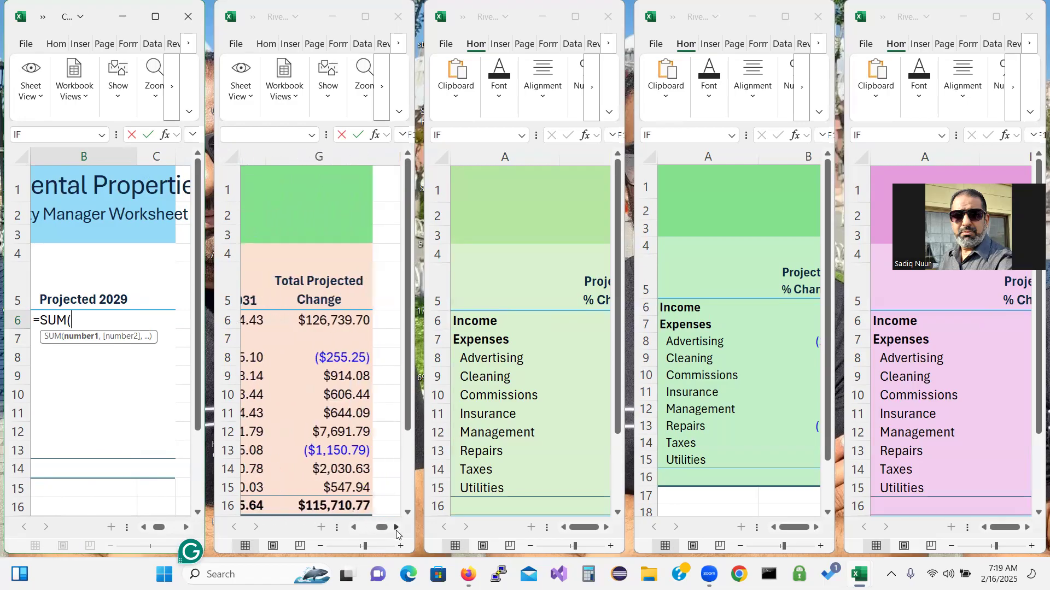
pyautogui.click(354, 528)
pyautogui.click(355, 528)
pyautogui.click(355, 528)
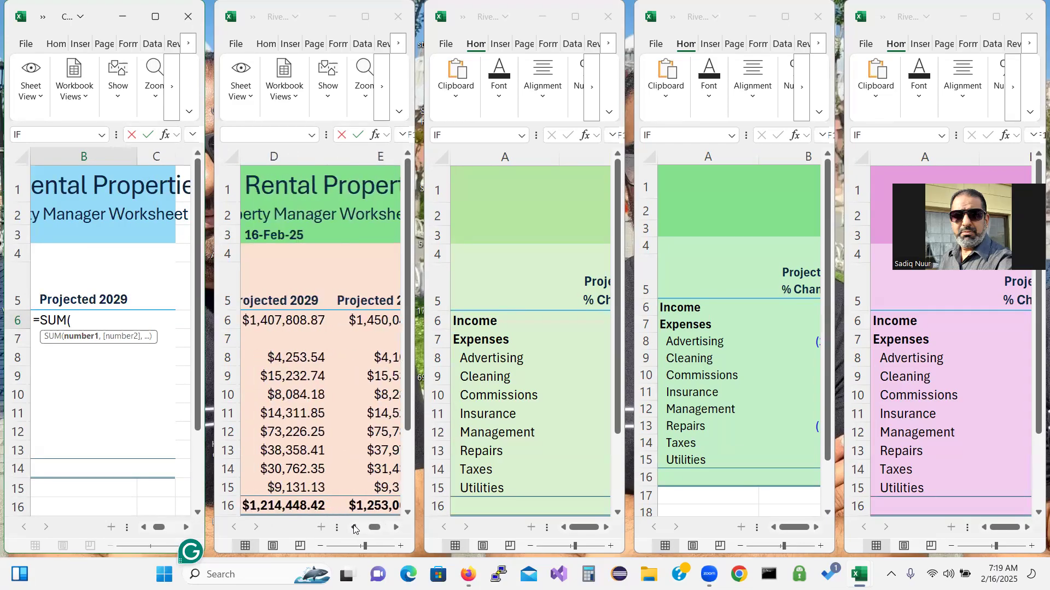
pyautogui.click(354, 528)
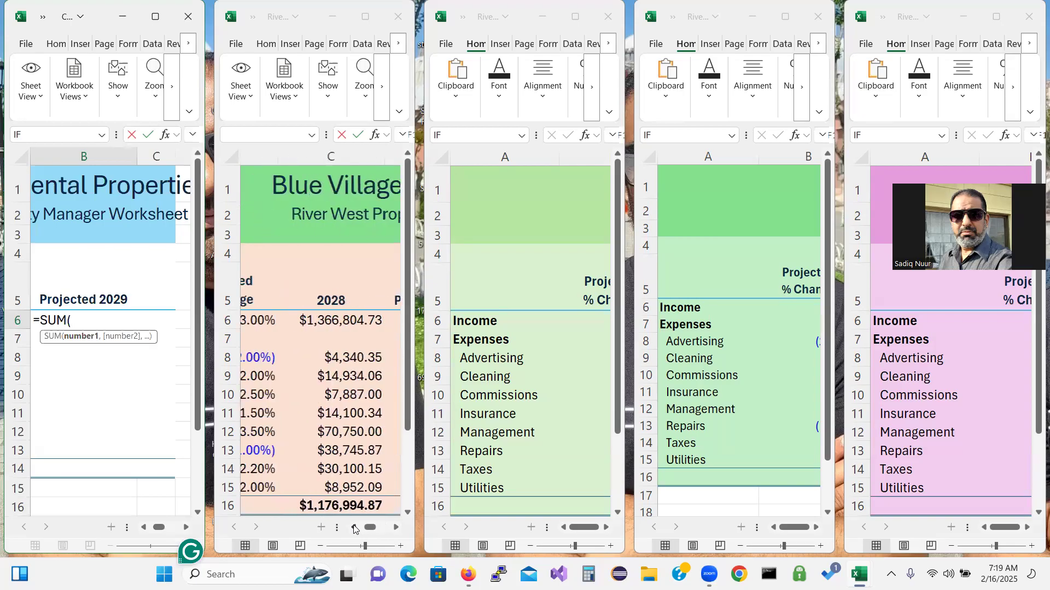
pyautogui.click(396, 528)
pyautogui.click(323, 358)
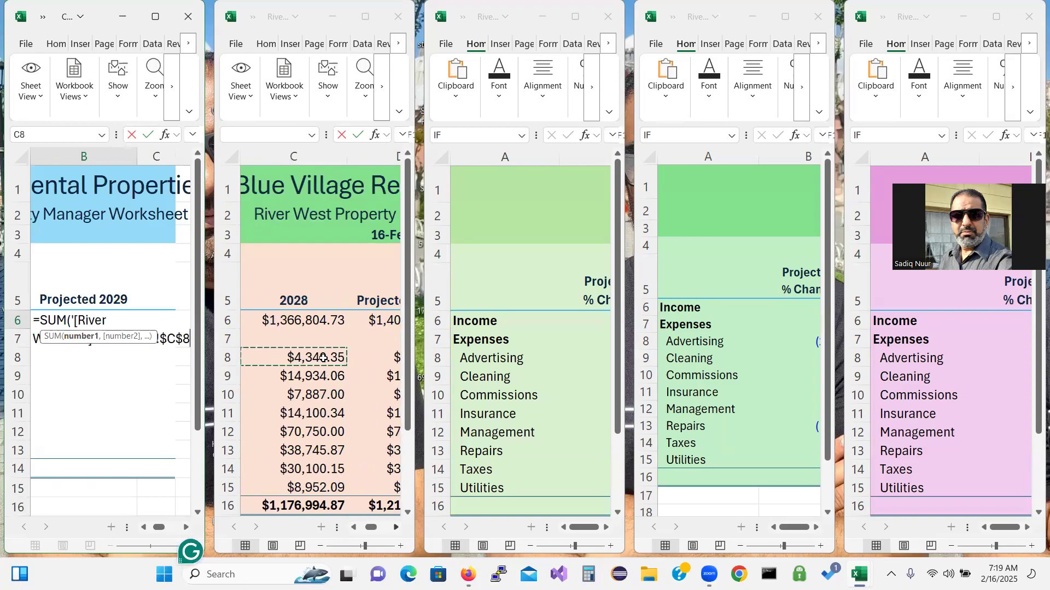
pyautogui.write(',')
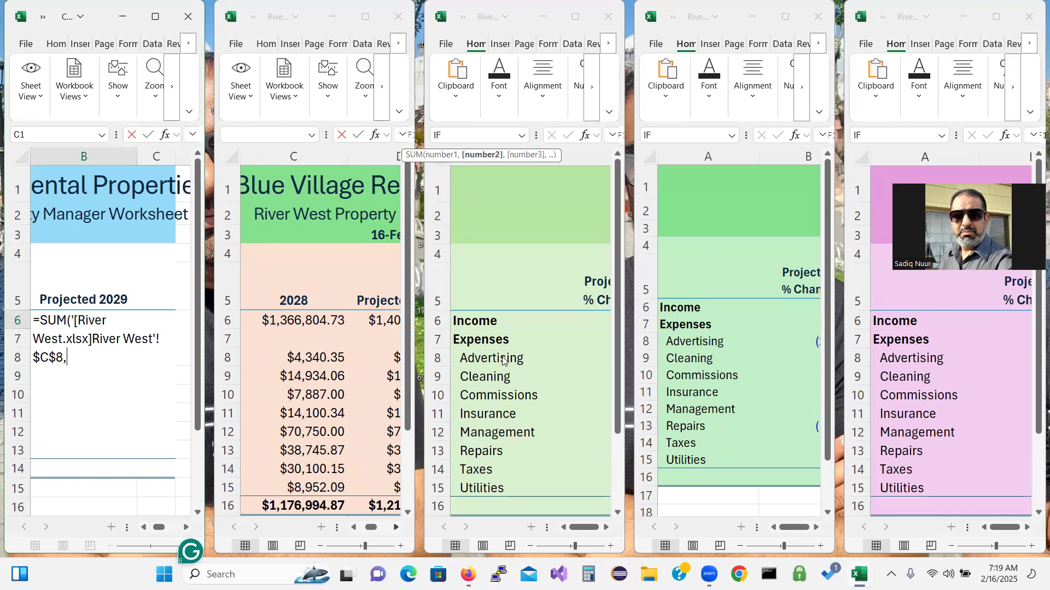
# Add River South's and River North's Advertising C8 values to the SUM
pyautogui.click(605, 527)
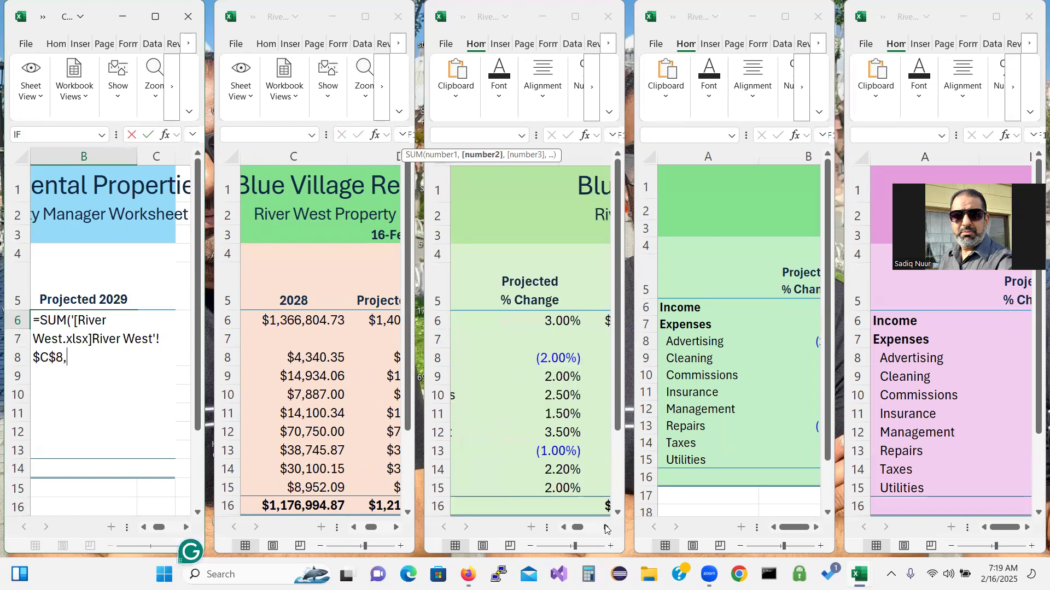
pyautogui.click(606, 528)
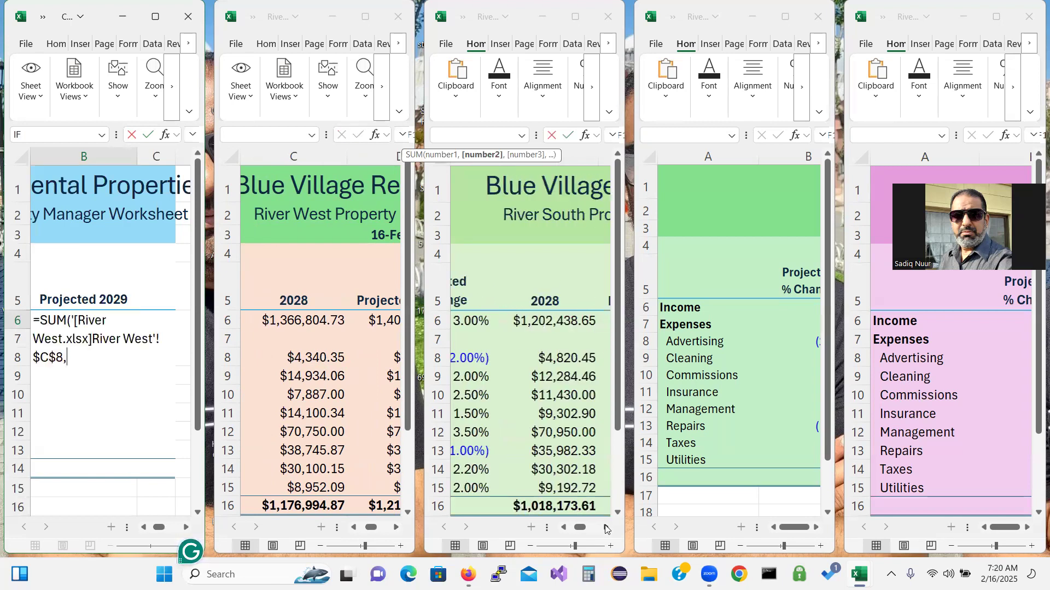
pyautogui.click(532, 359)
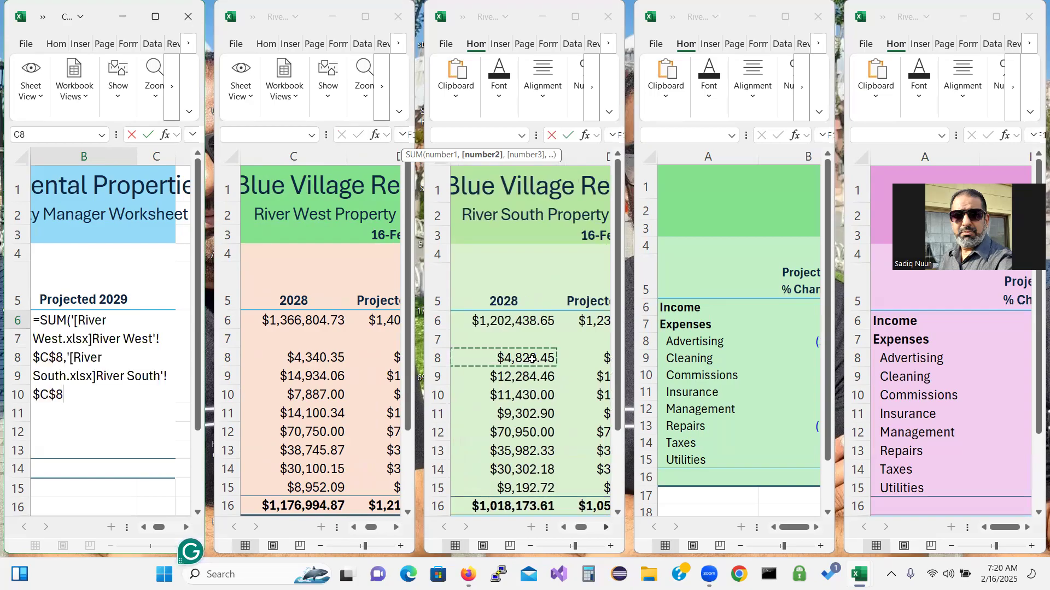
pyautogui.write(',')
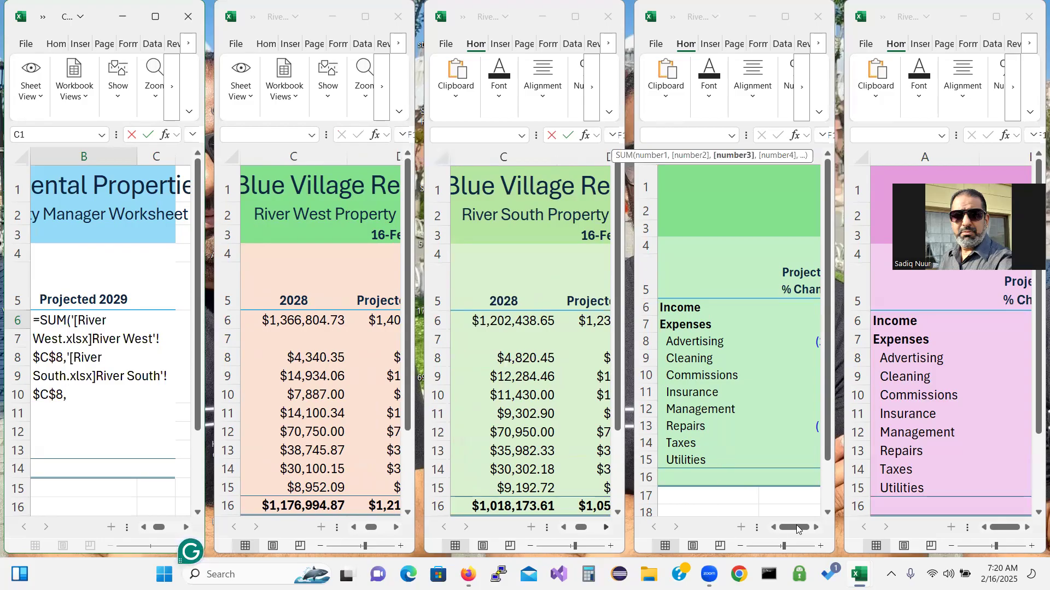
pyautogui.click(815, 528)
pyautogui.click(815, 528)
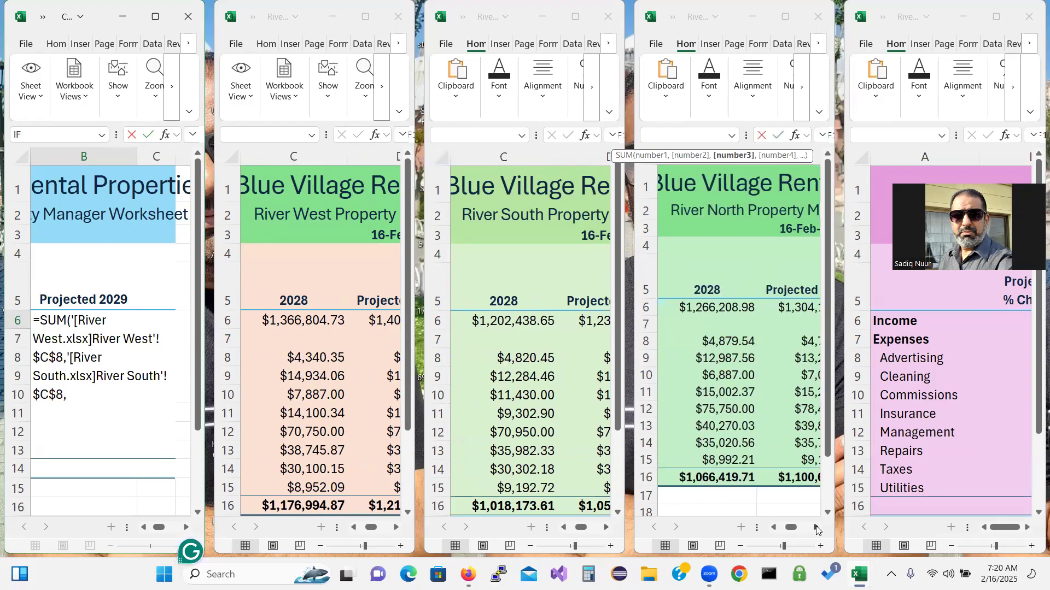
pyautogui.click(717, 342)
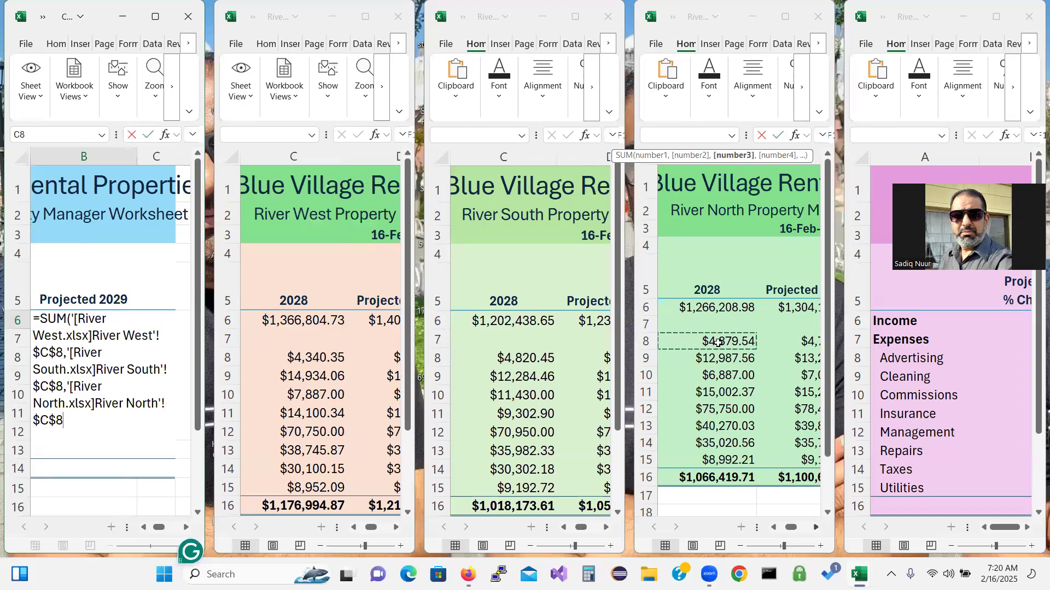
pyautogui.press('BackSpace')
pyautogui.write(',')
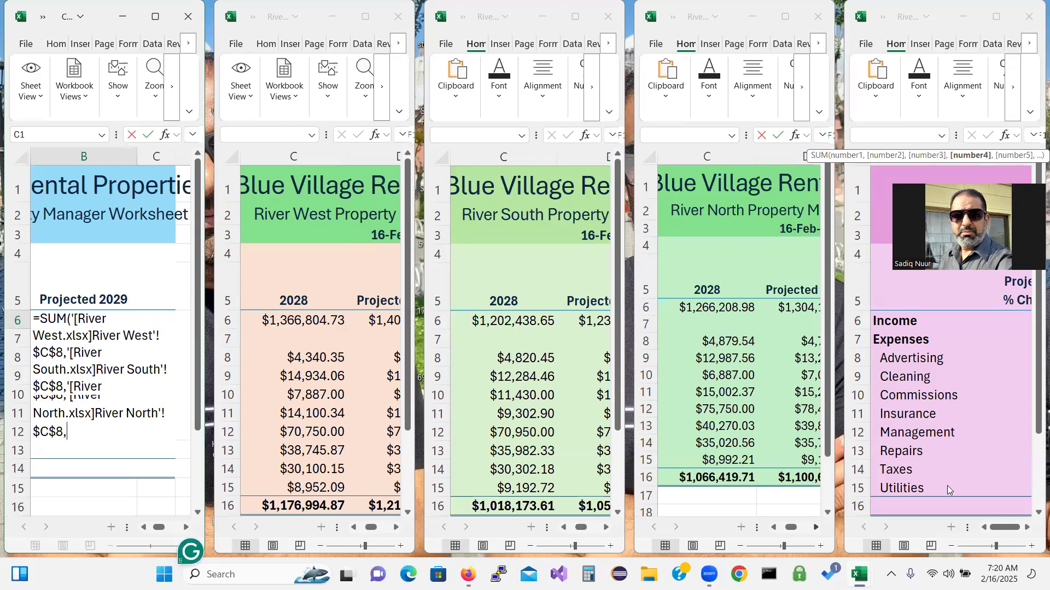
# Add River East's Advertising C8 value, then close and commit the formula
pyautogui.click(1027, 529)
pyautogui.click(1027, 528)
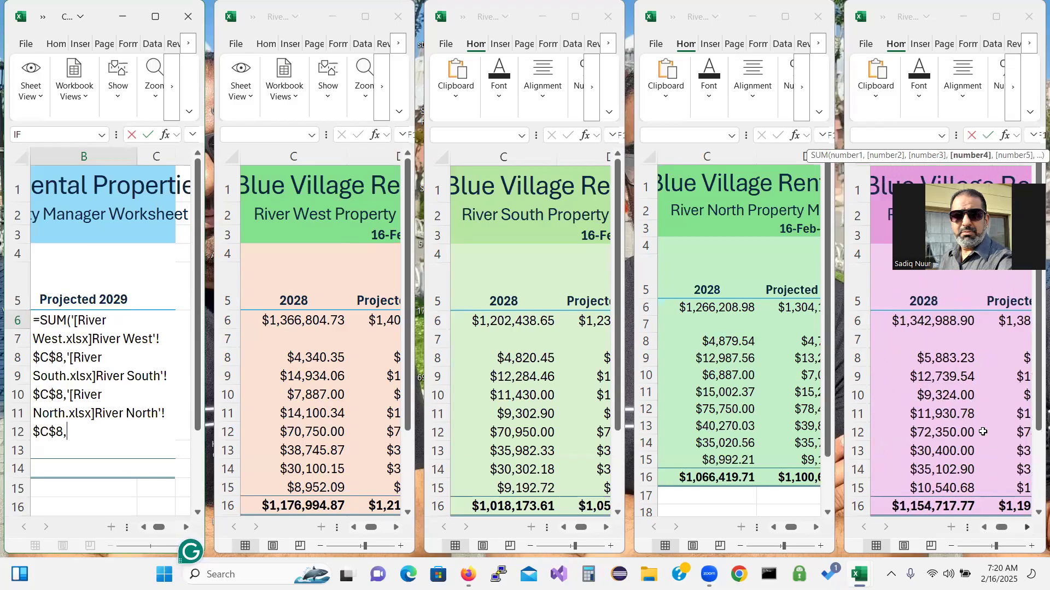
pyautogui.click(951, 359)
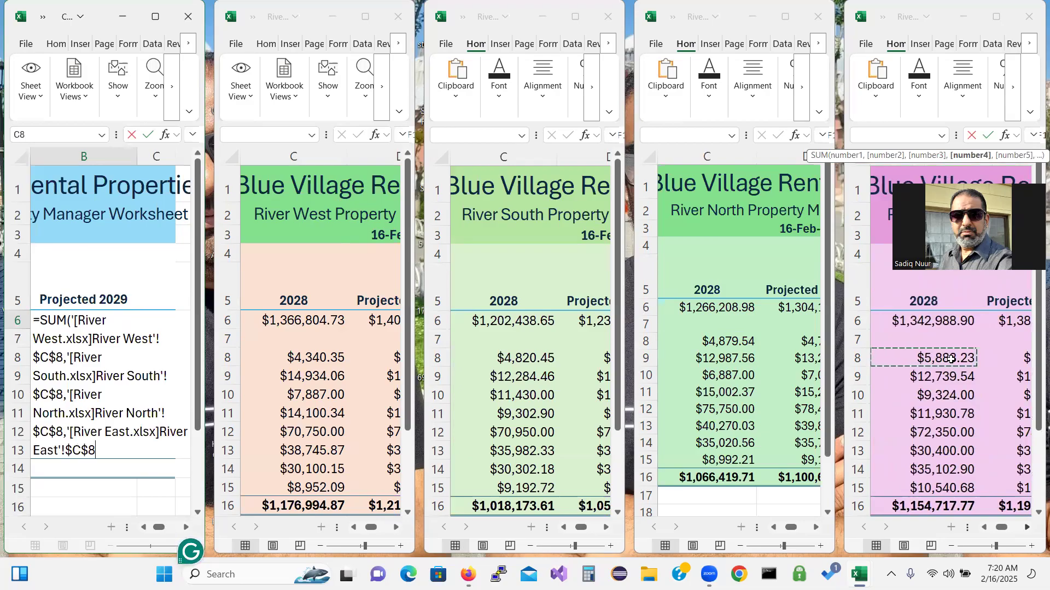
pyautogui.write(')')
pyautogui.press('Return')
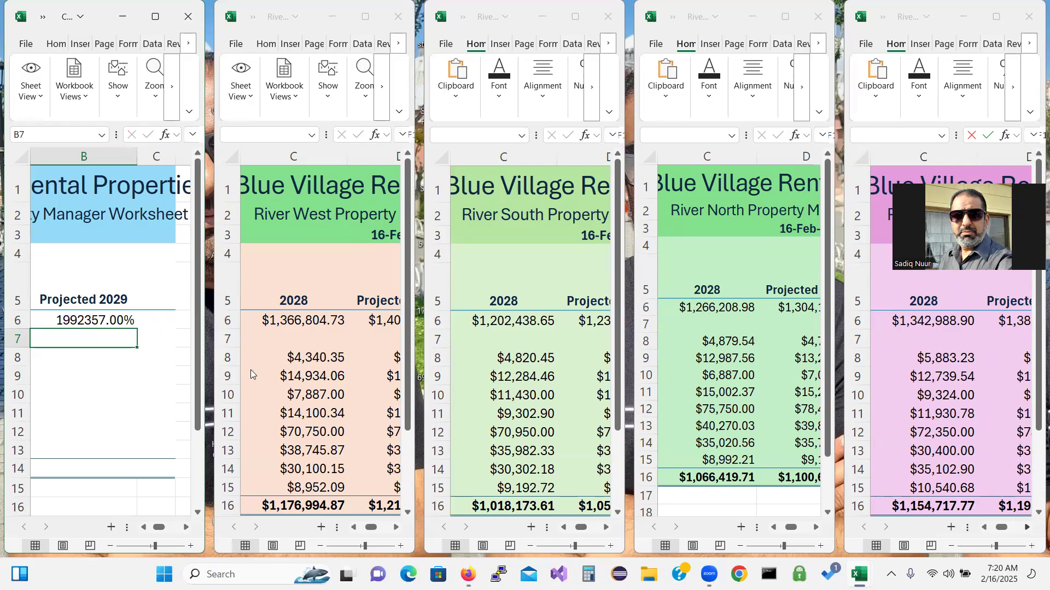
pyautogui.click(111, 316)
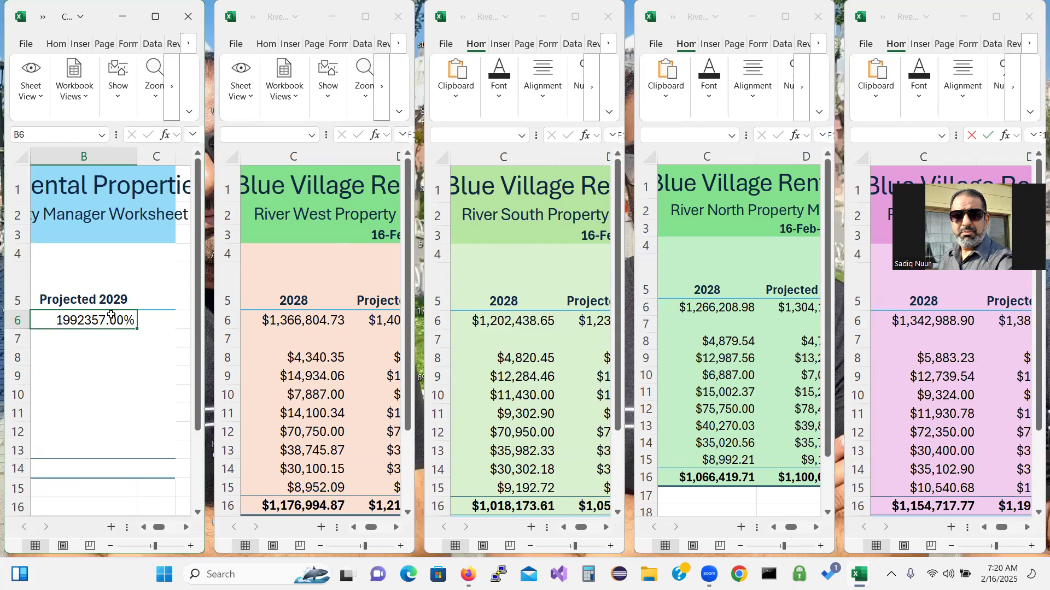
# Maximize the Consolidated window and format B6 as Currency, showing $19,923.57
pyautogui.click(156, 18)
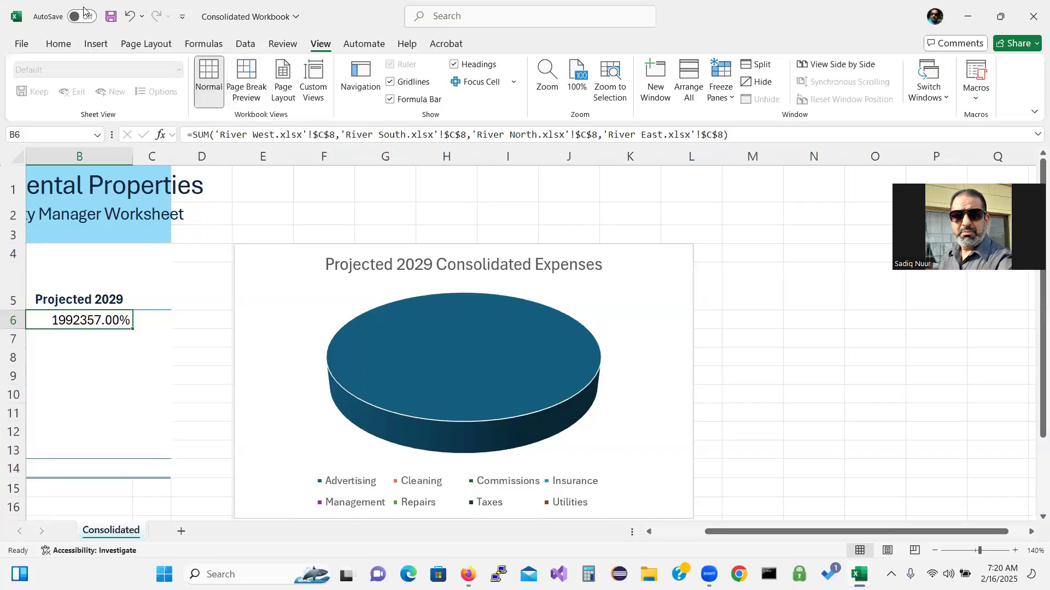
pyautogui.click(61, 45)
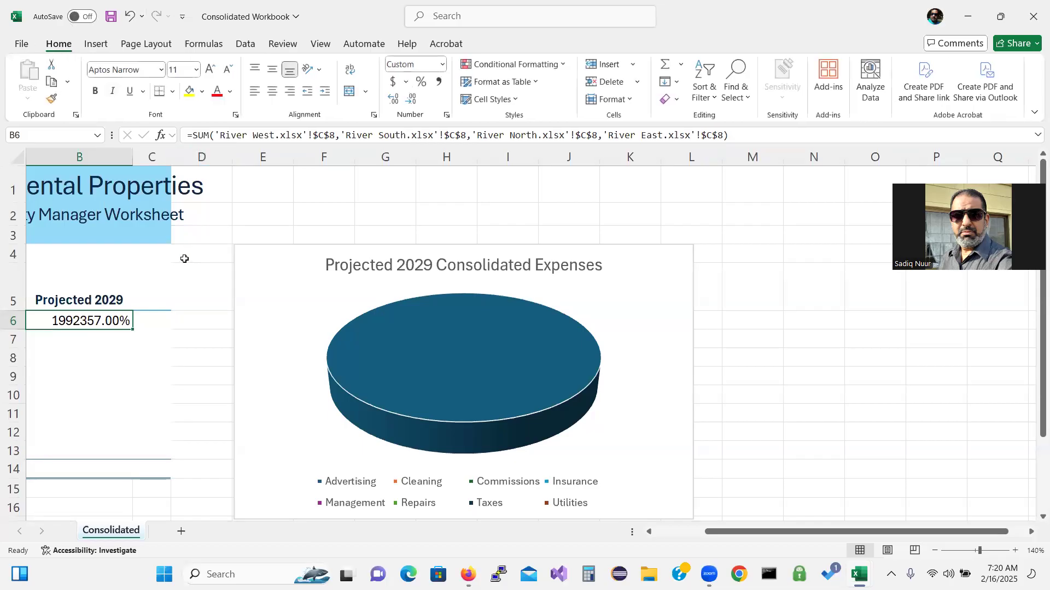
pyautogui.click(442, 65)
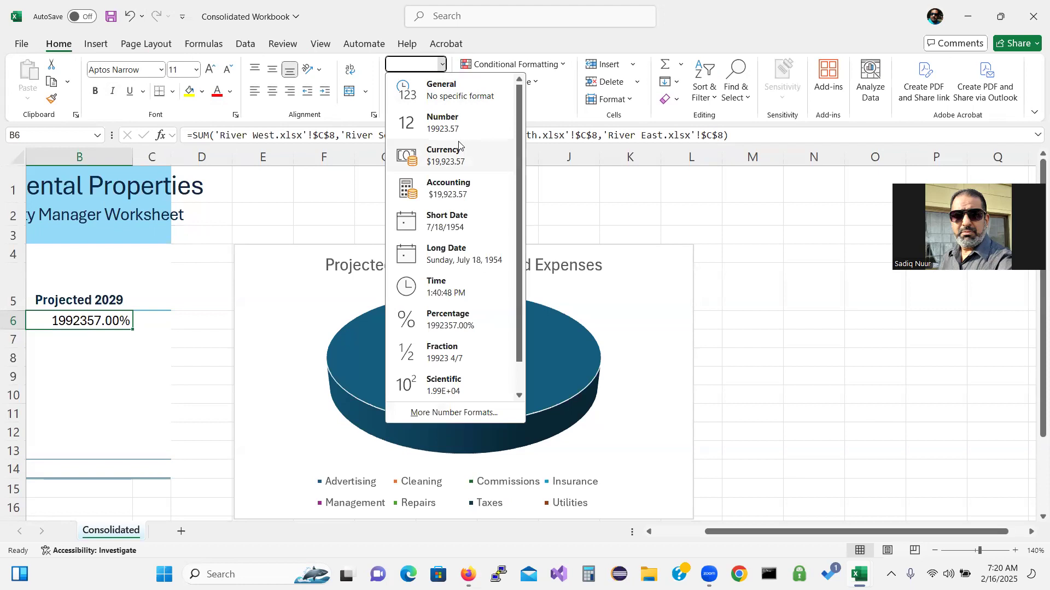
pyautogui.click(456, 158)
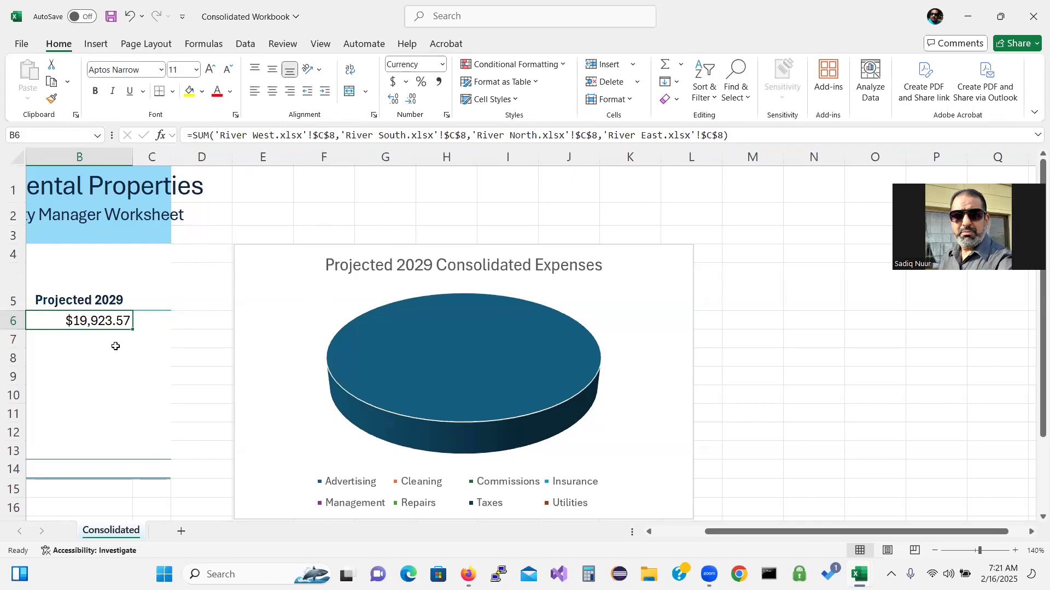
# Apply Currency format to the category total cells B7:B13
pyautogui.moveTo(111, 336); pyautogui.dragTo(113, 449)
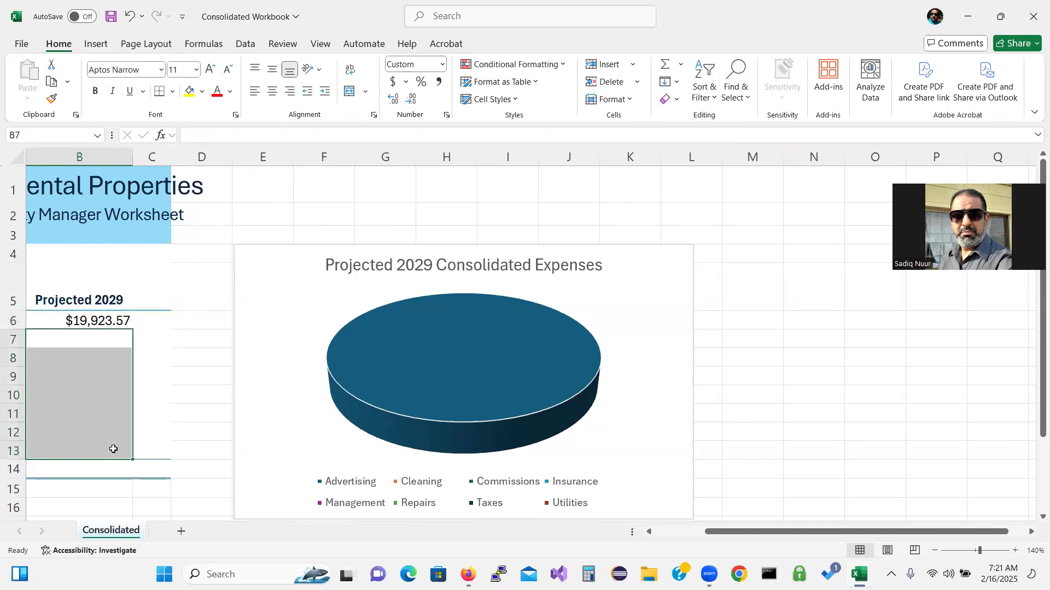
pyautogui.click(443, 65)
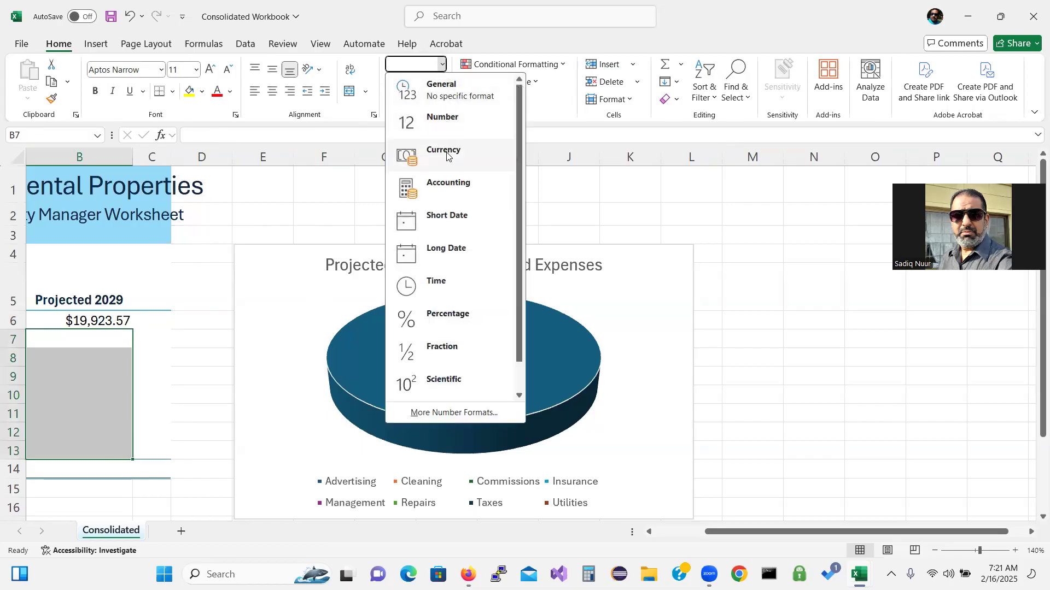
pyautogui.click(421, 155)
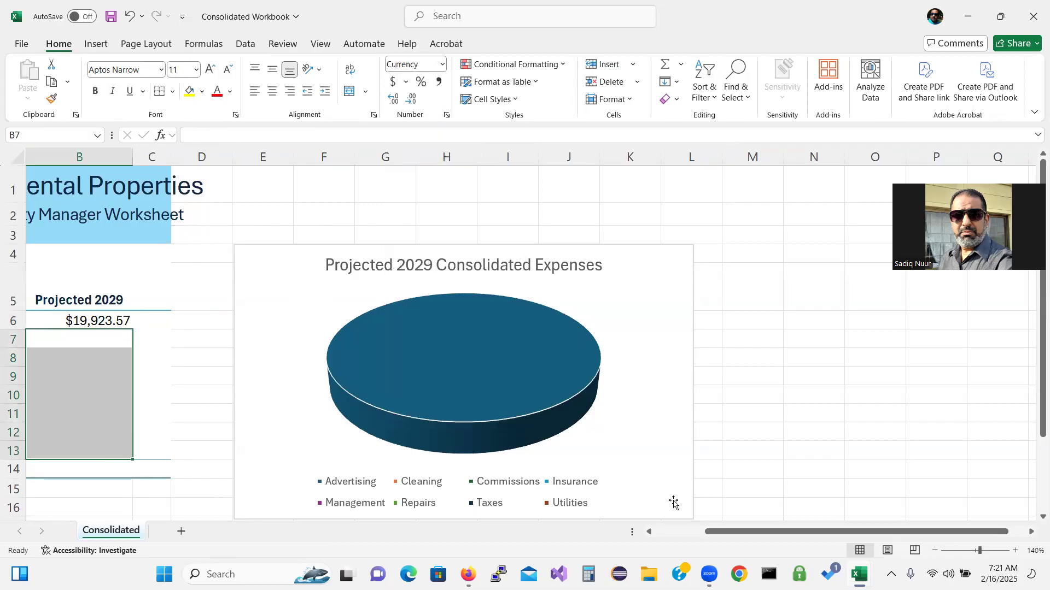
pyautogui.moveTo(709, 538); pyautogui.dragTo(656, 538)
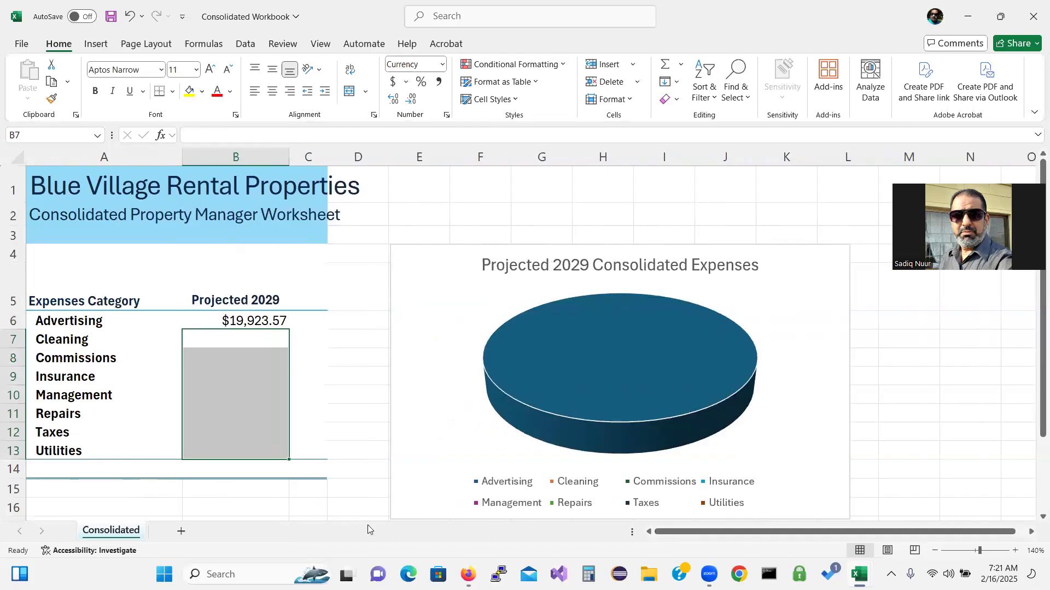
pyautogui.click(237, 339)
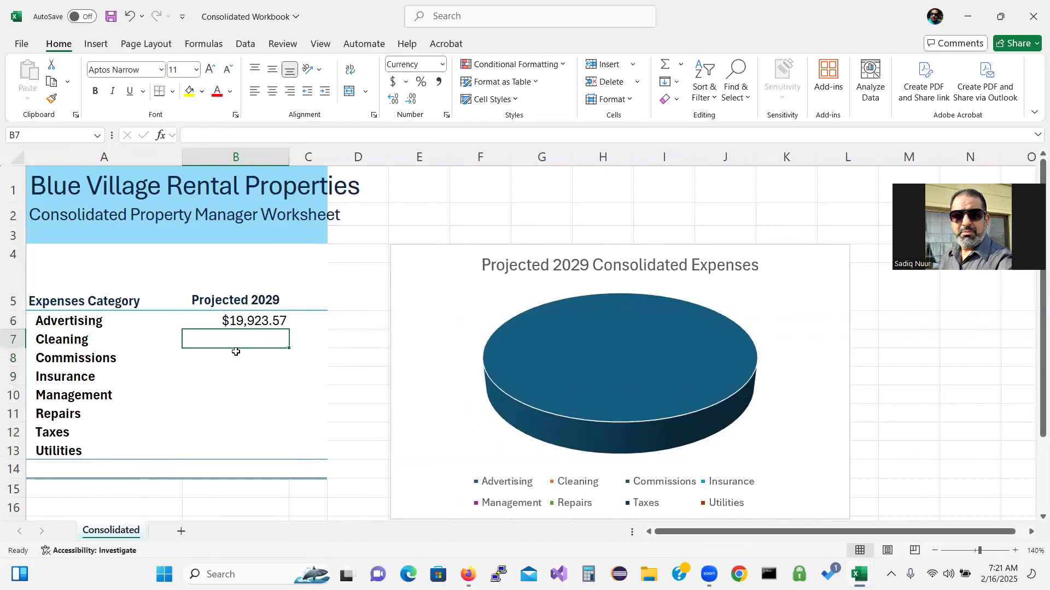
# Start a SUM formula in consolidated B7 and bring River West's Projected 2030 column into view
pyautogui.write('=')
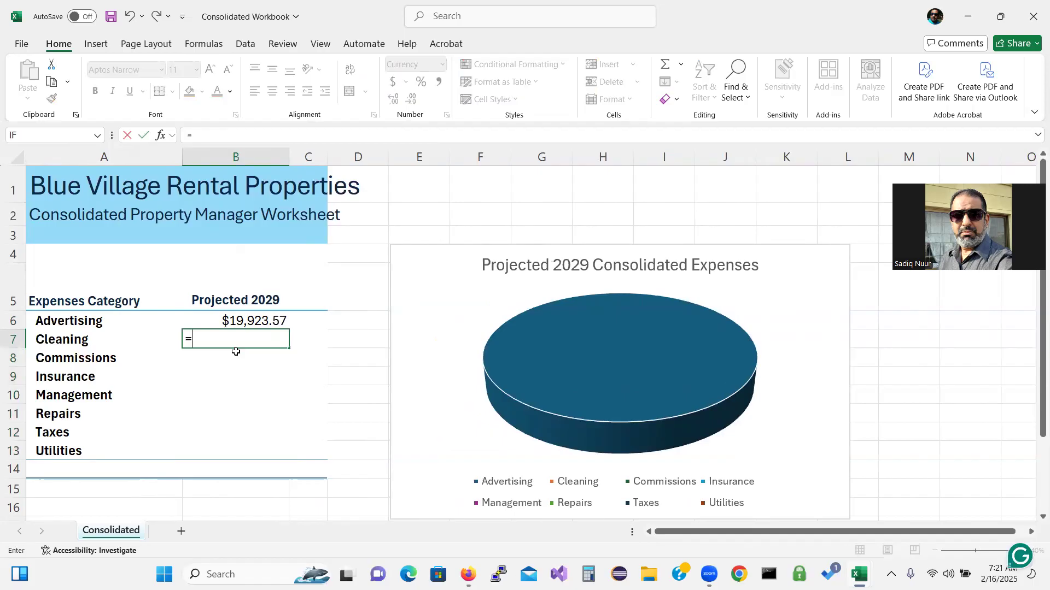
pyautogui.write('sum')
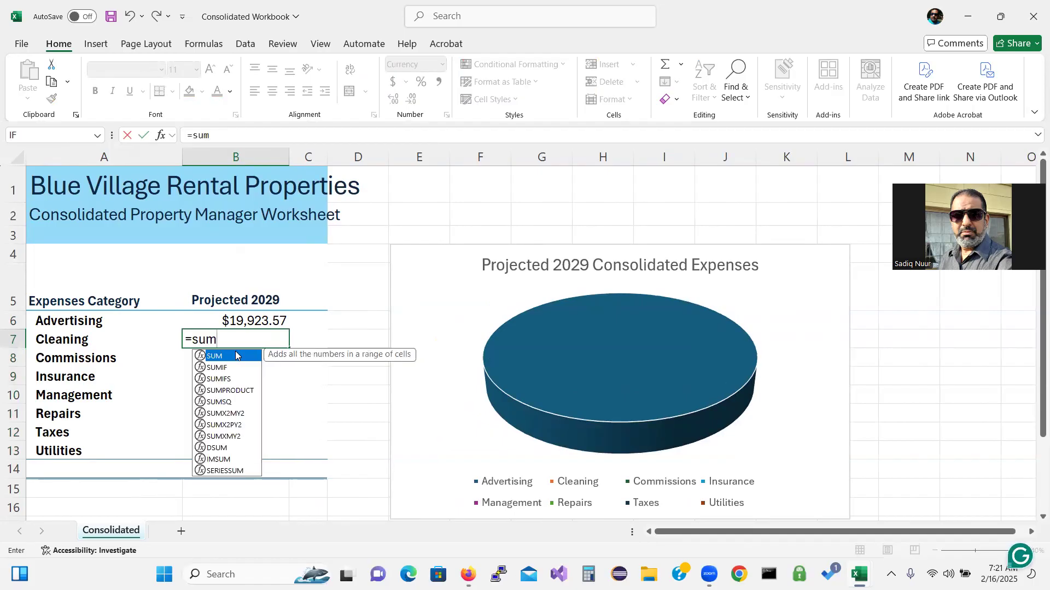
pyautogui.doubleClick(232, 361)
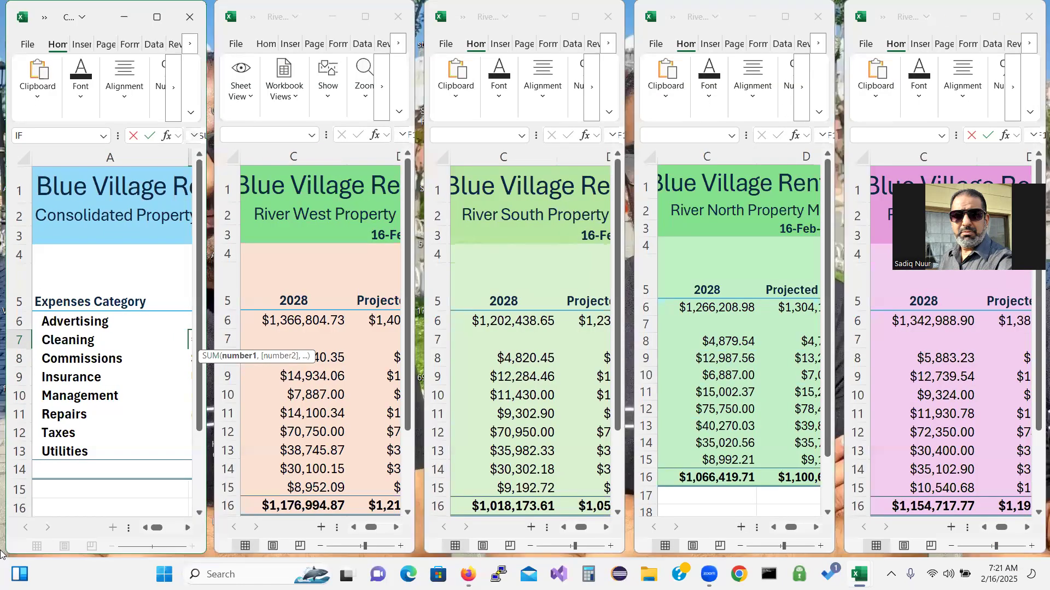
pyautogui.click(0, 551)
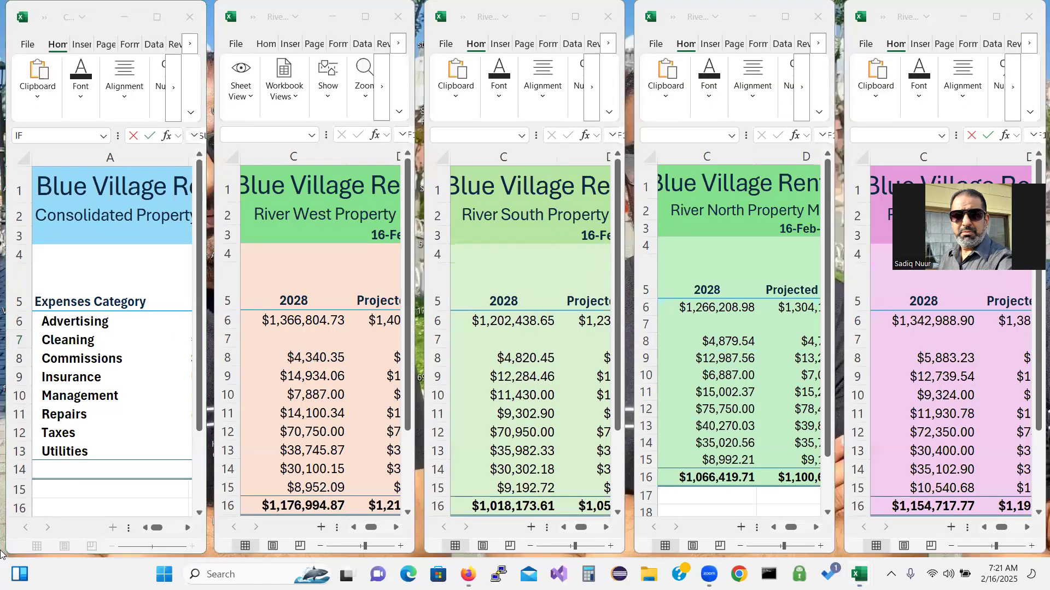
pyautogui.click(187, 529)
pyautogui.click(187, 529)
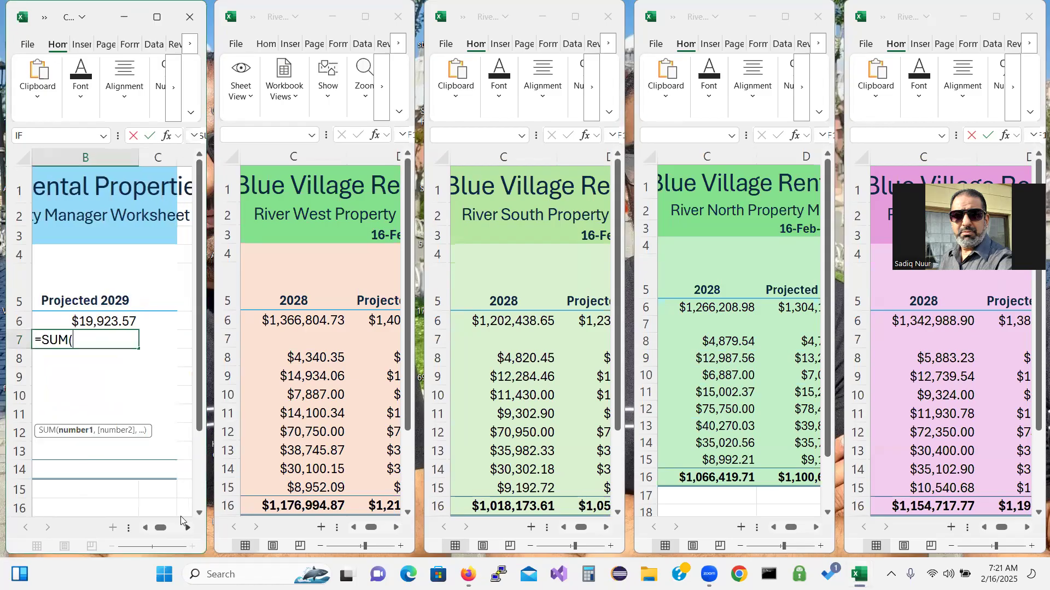
pyautogui.click(396, 528)
pyautogui.click(396, 527)
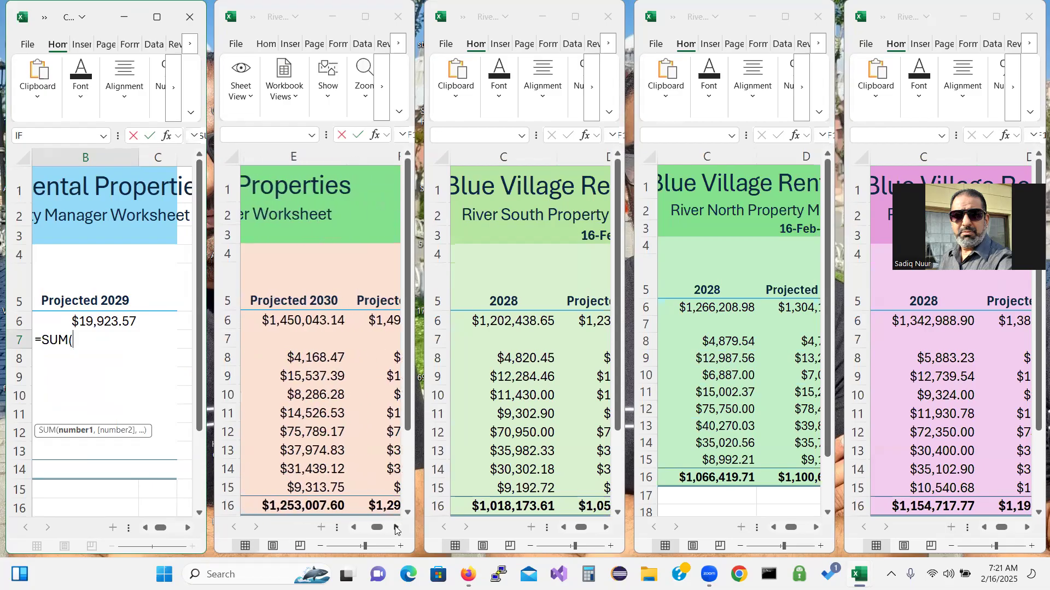
# Sum the Cleaning values from River West E9 and River South, North and East C9, giving $53,548.95
pyautogui.click(331, 377)
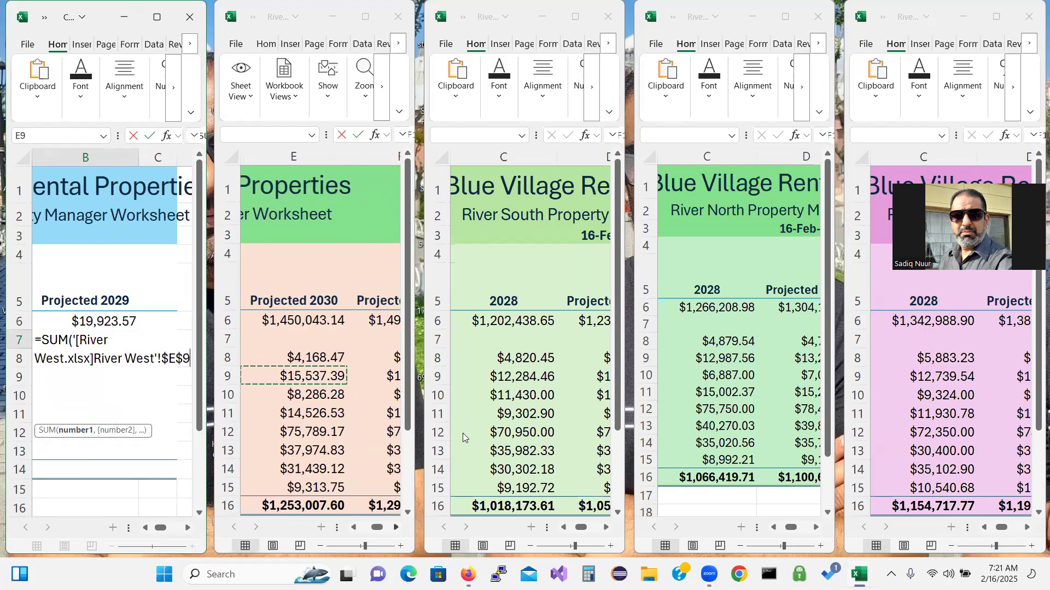
pyautogui.write(',')
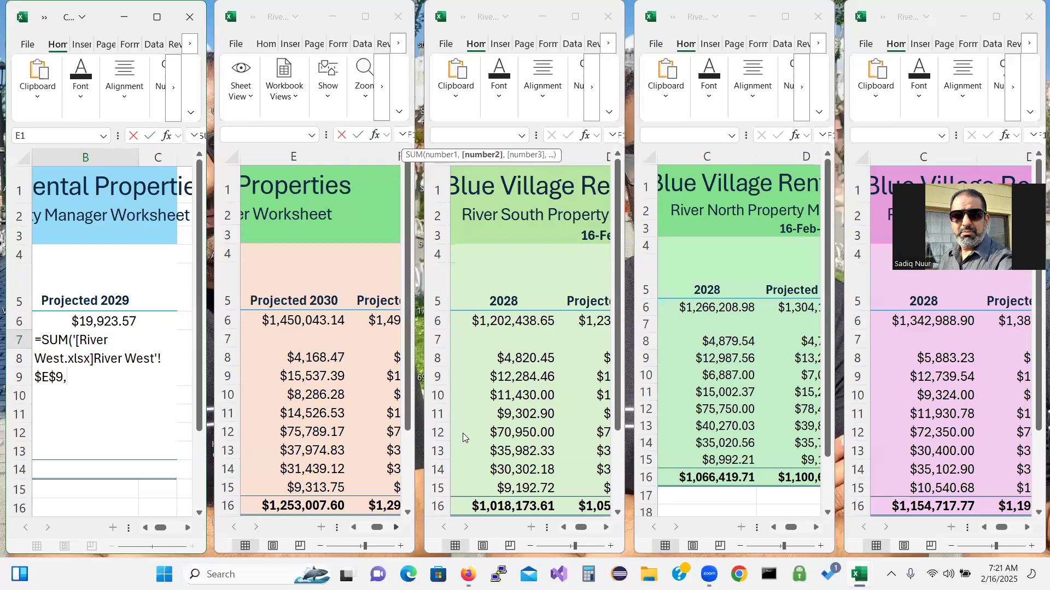
pyautogui.click(536, 375)
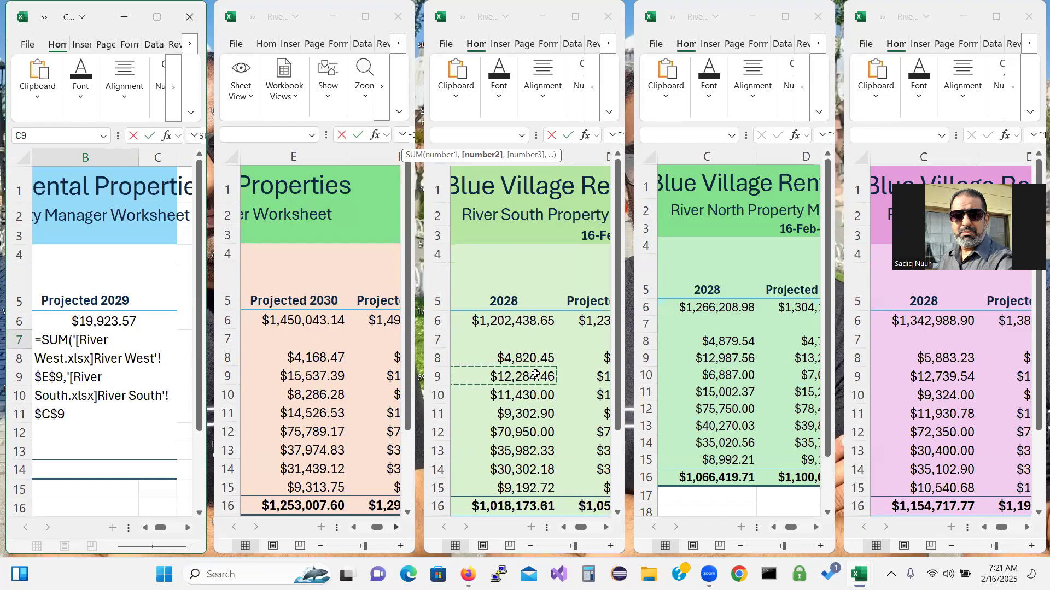
pyautogui.write(',')
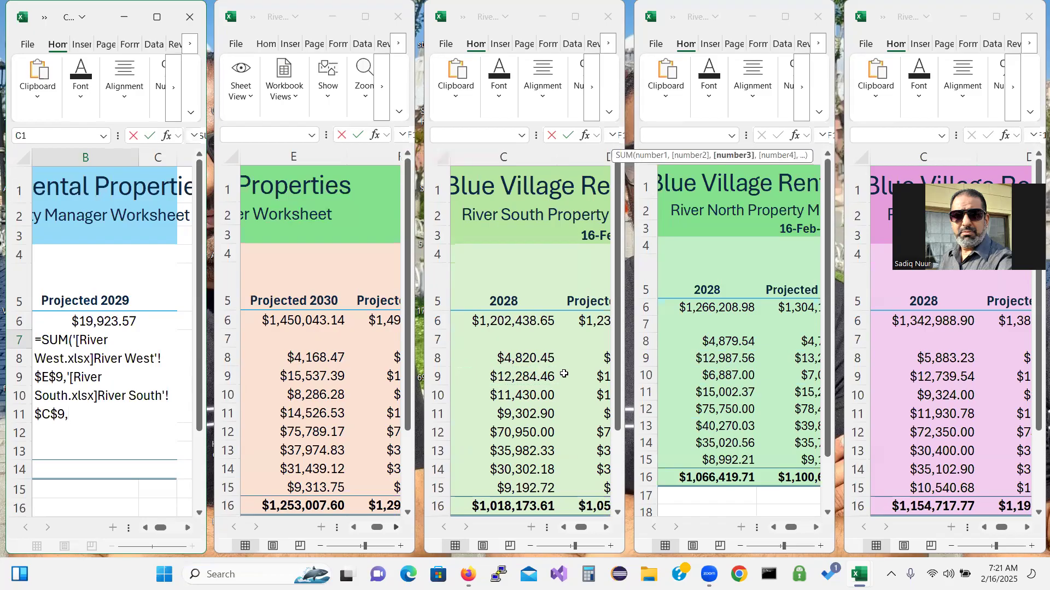
pyautogui.click(717, 360)
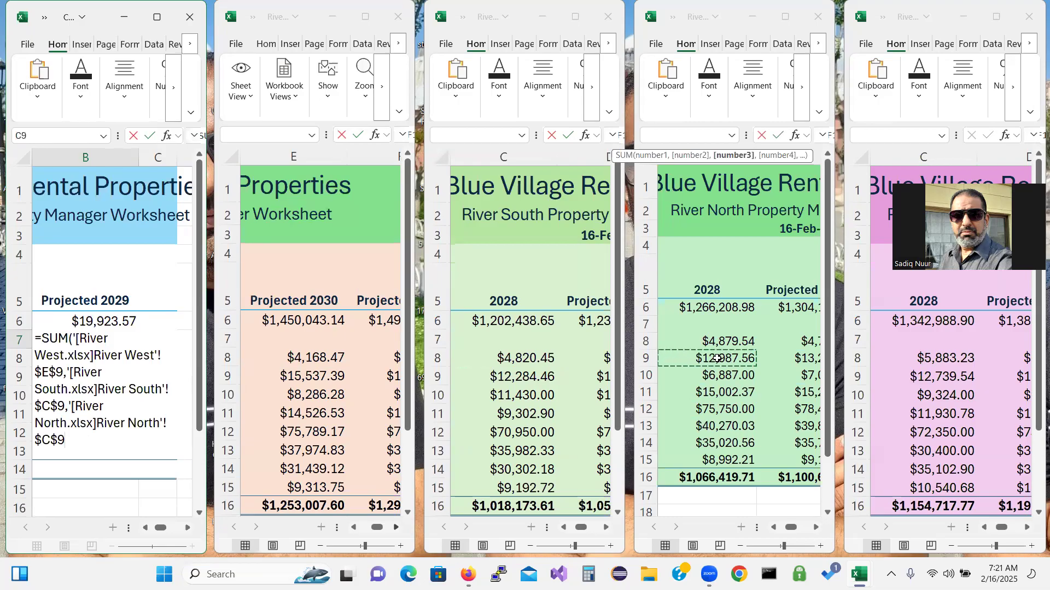
pyautogui.write(',')
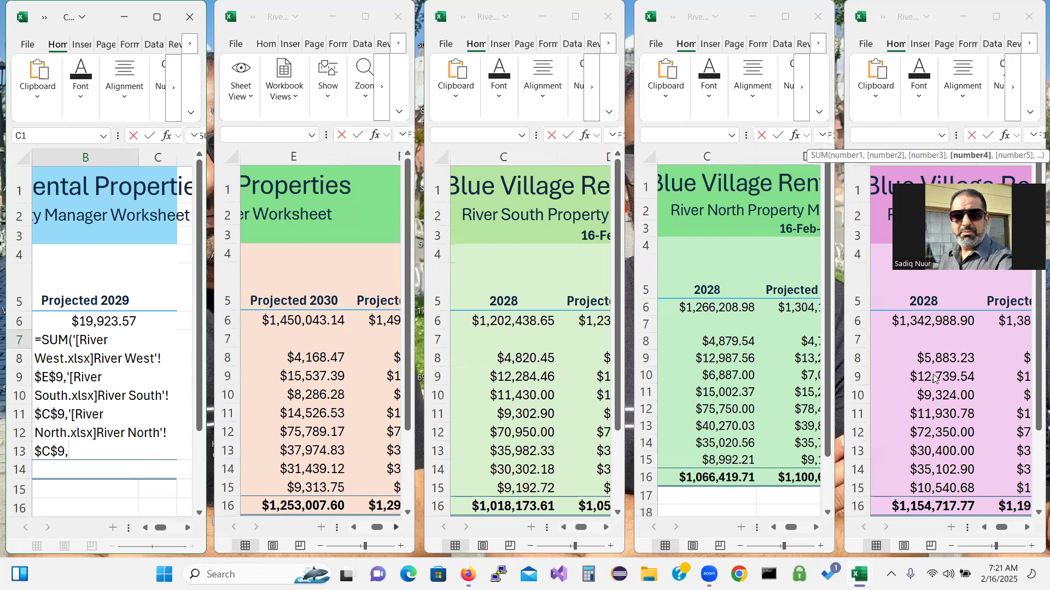
pyautogui.click(932, 374)
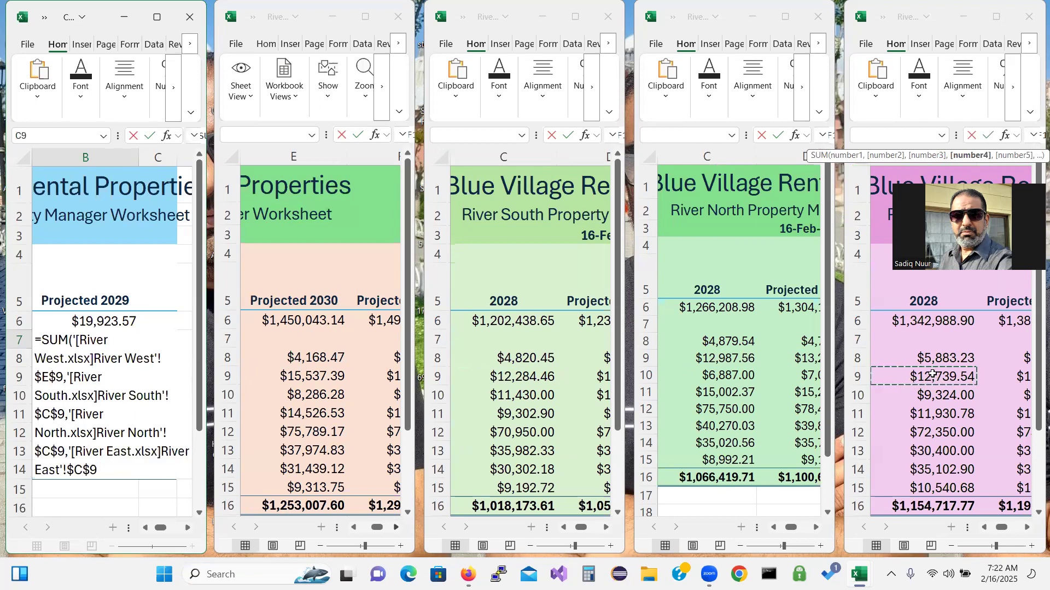
pyautogui.write(')')
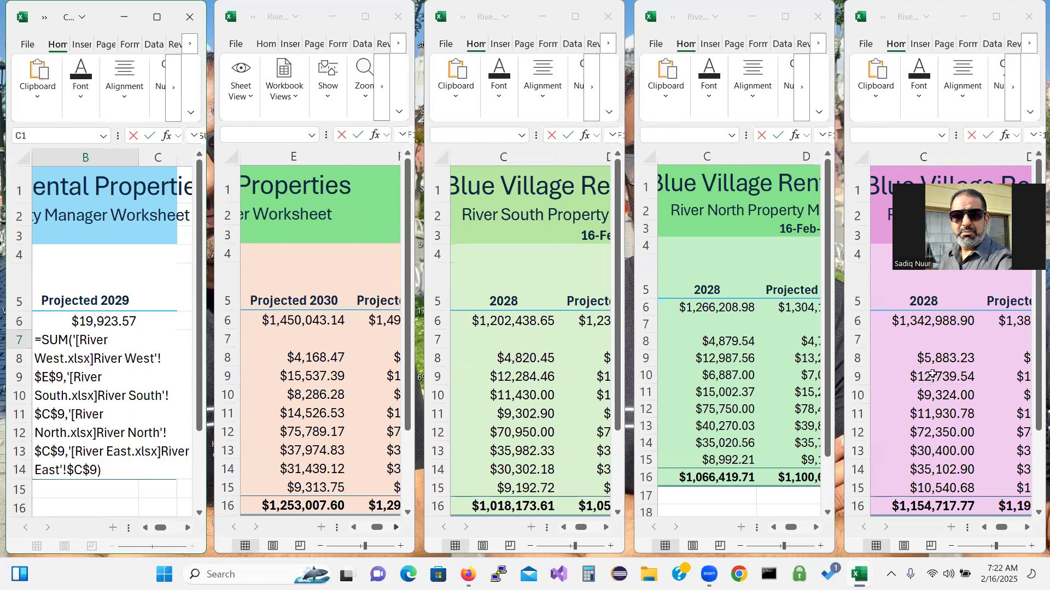
pyautogui.press('Return')
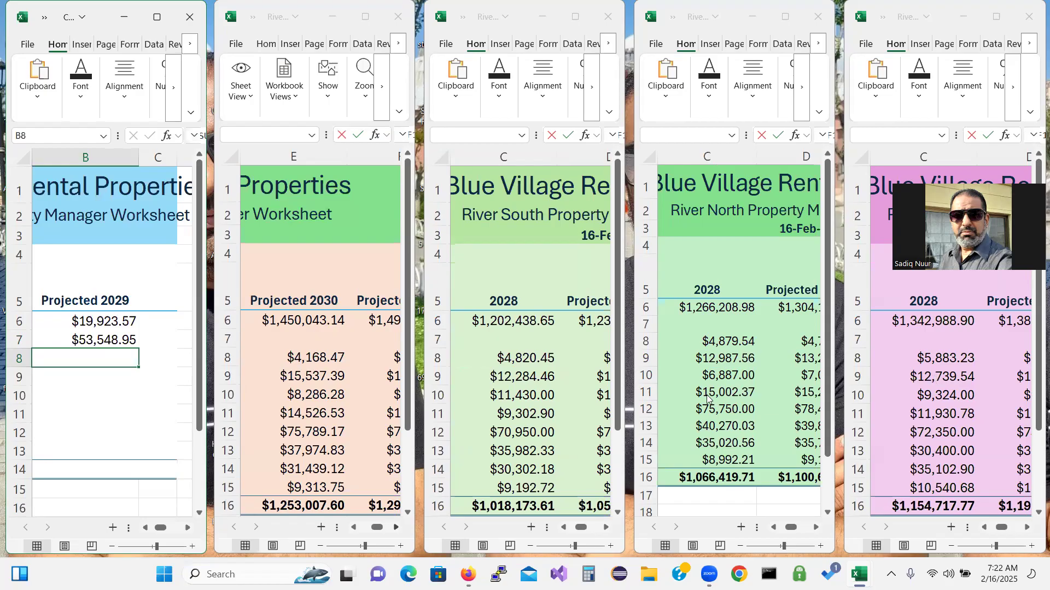
# Enter =SUM of River West E10 and River South, North and East C10 in B8, giving $35,927.28
pyautogui.write('=')
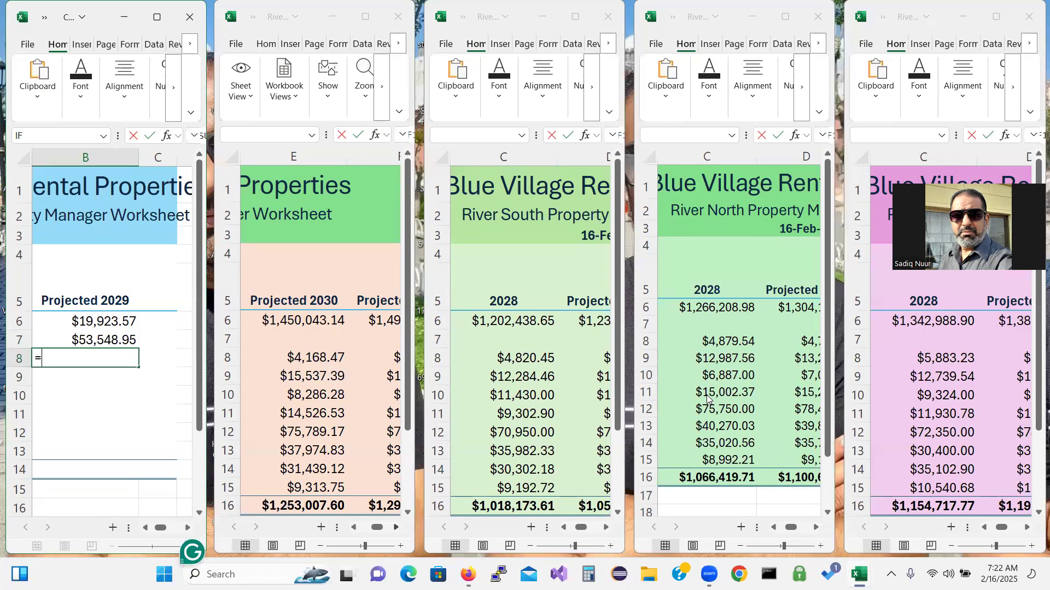
pyautogui.write('sum')
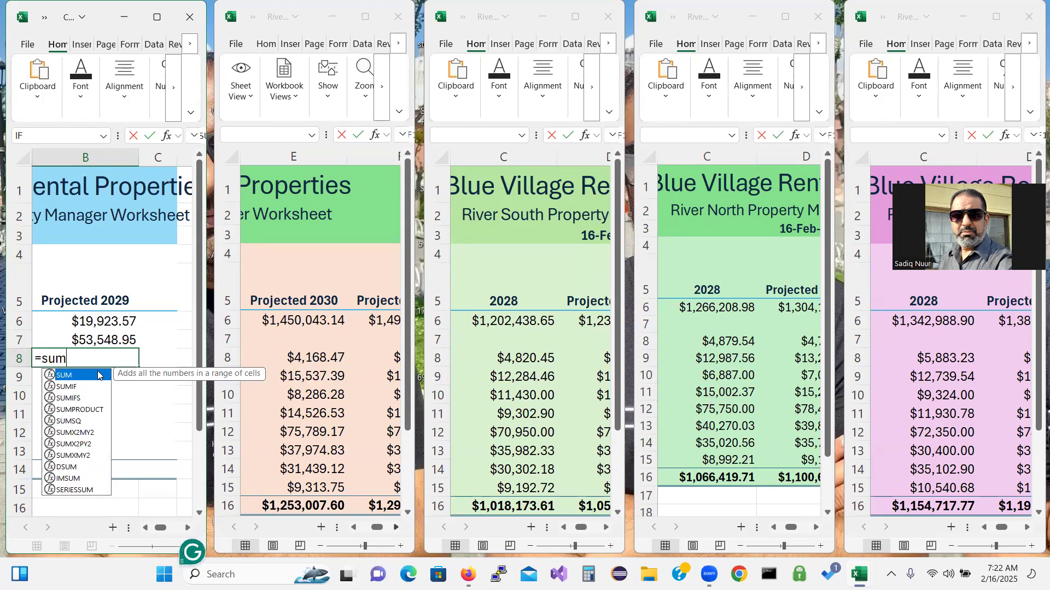
pyautogui.doubleClick(74, 377)
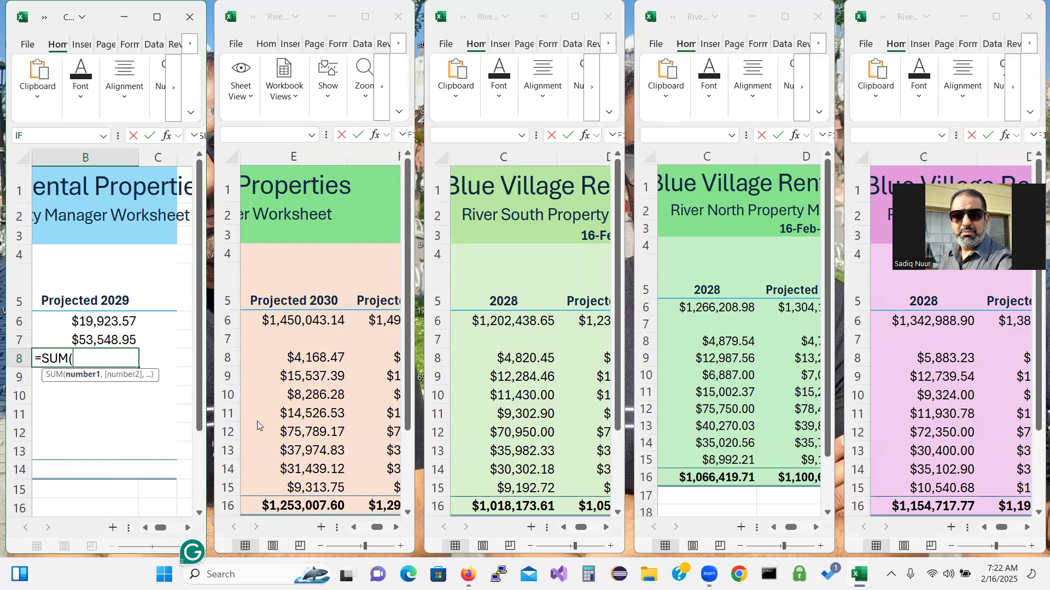
pyautogui.click(308, 394)
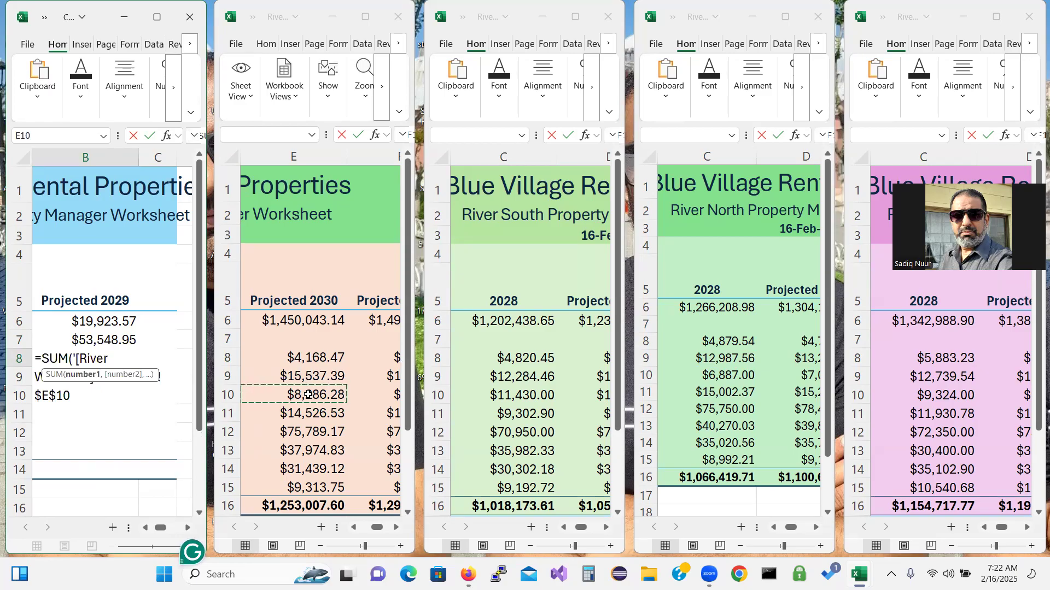
pyautogui.write(',')
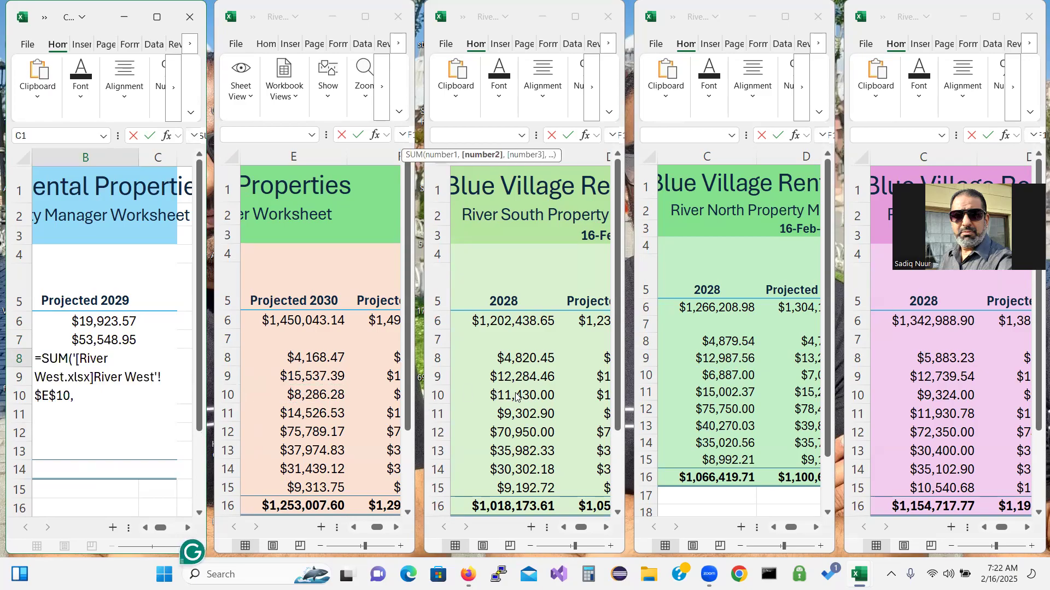
pyautogui.click(515, 393)
pyautogui.write(',')
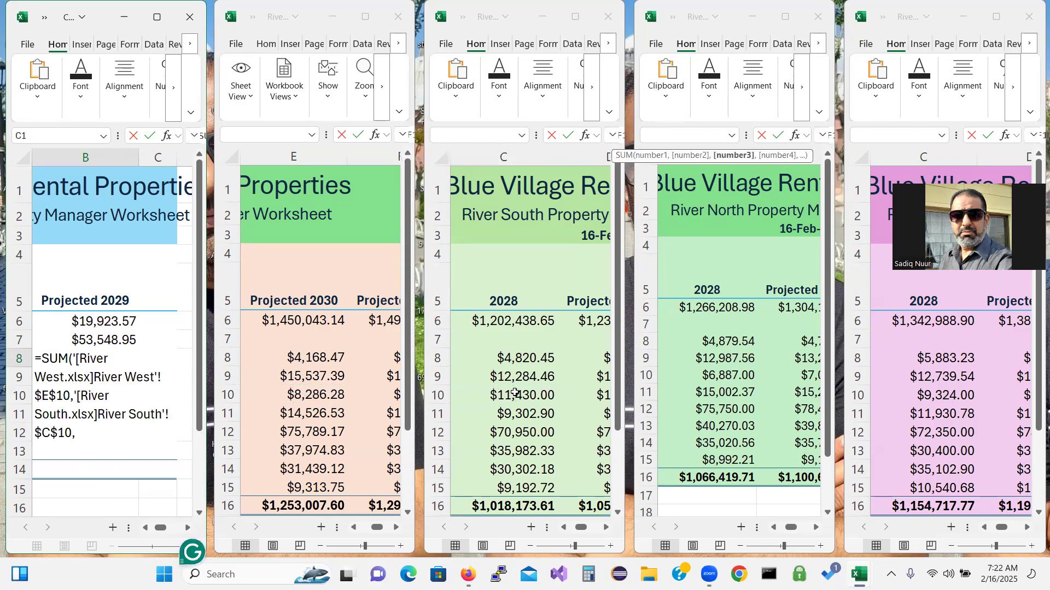
pyautogui.click(732, 377)
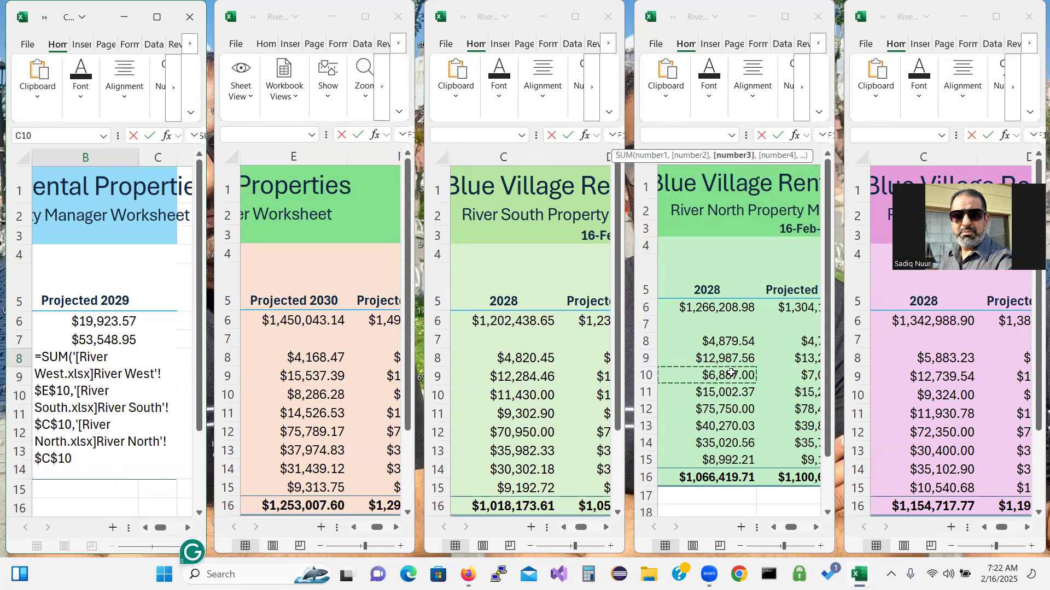
pyautogui.write(',')
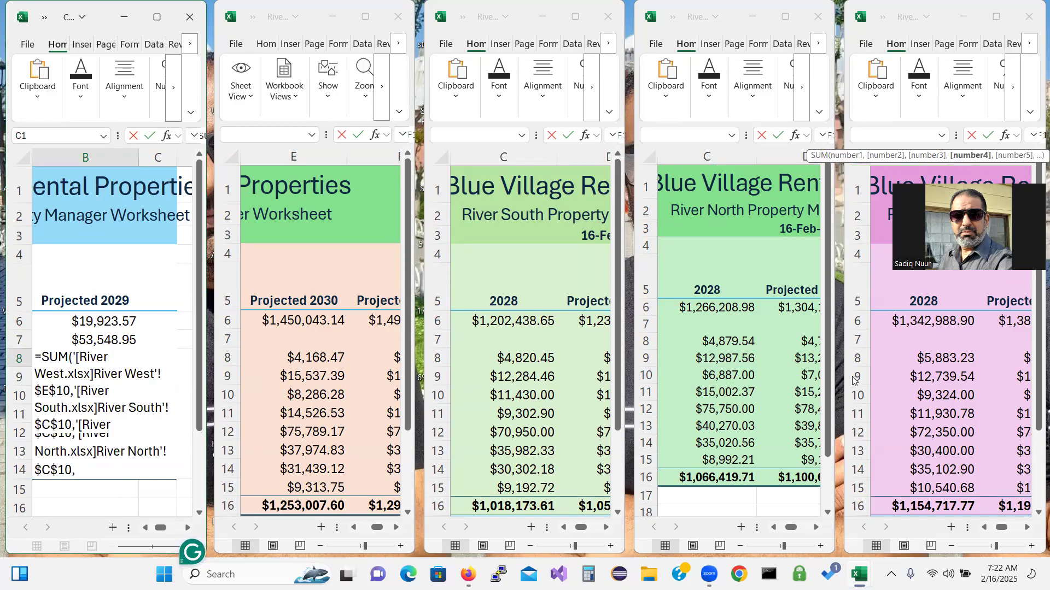
pyautogui.click(932, 398)
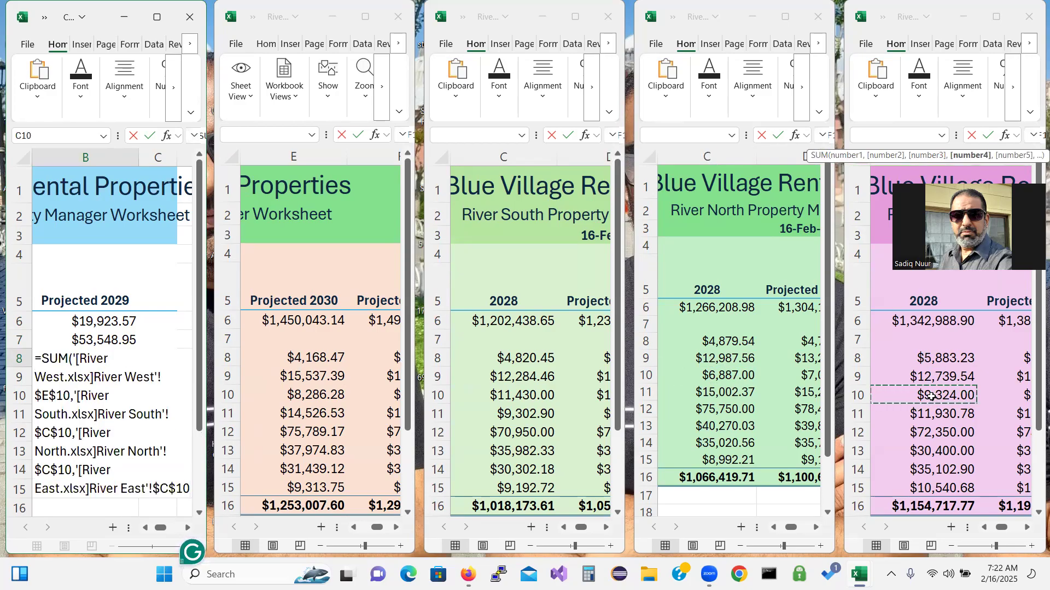
pyautogui.write(')')
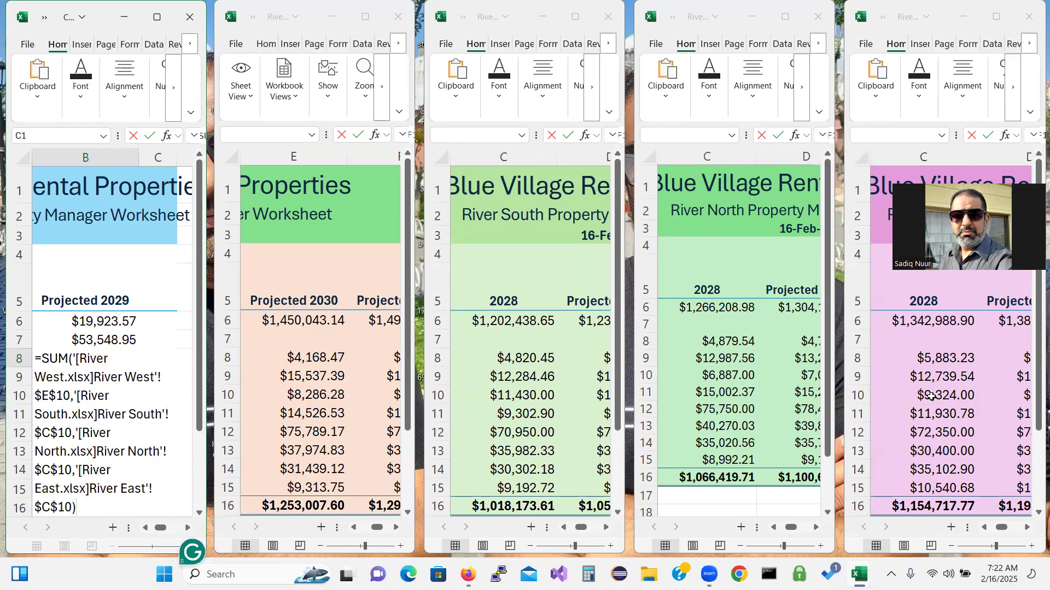
pyautogui.press('Return')
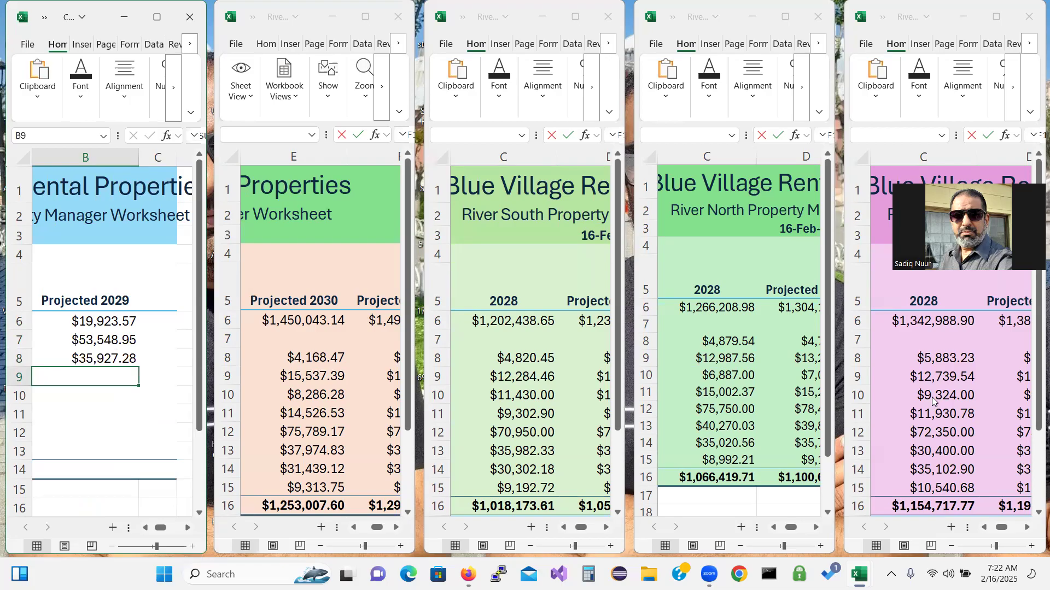
# Build a SUM in B9 of River West E11 and River South, North and East C11
pyautogui.write('=su')
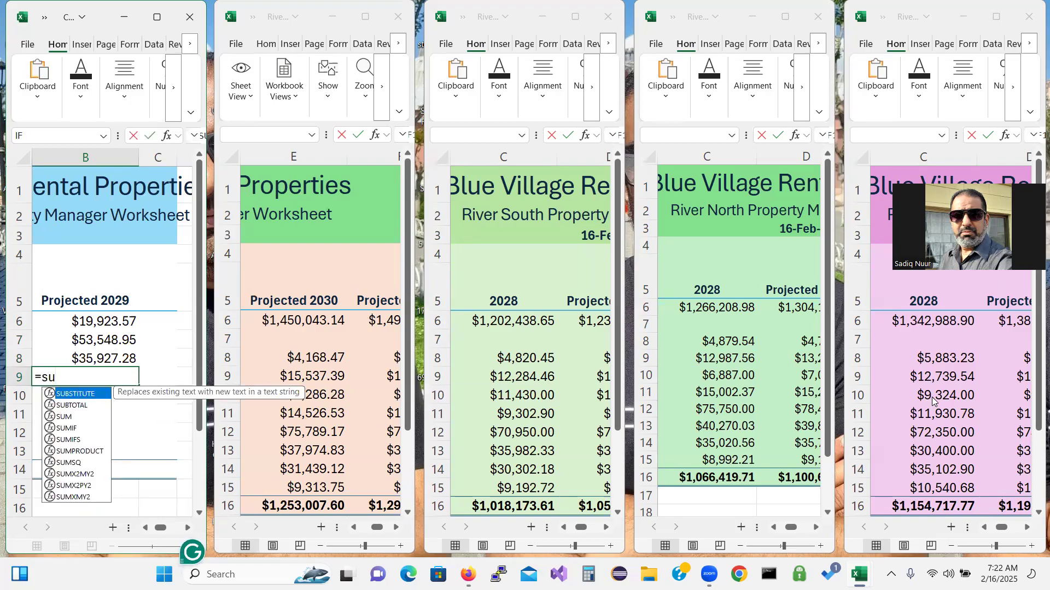
pyautogui.write('m')
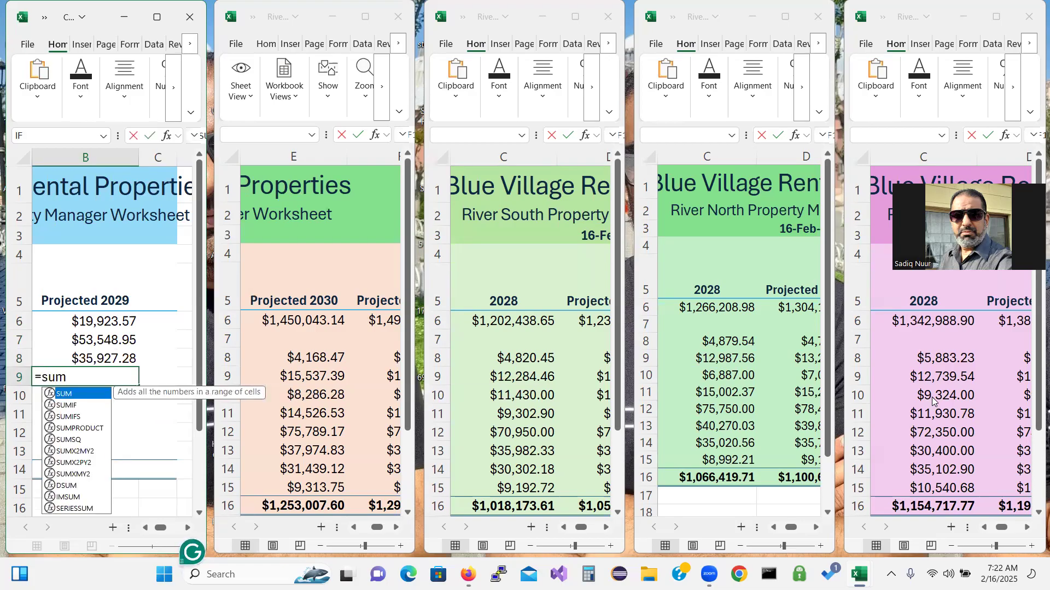
pyautogui.doubleClick(86, 394)
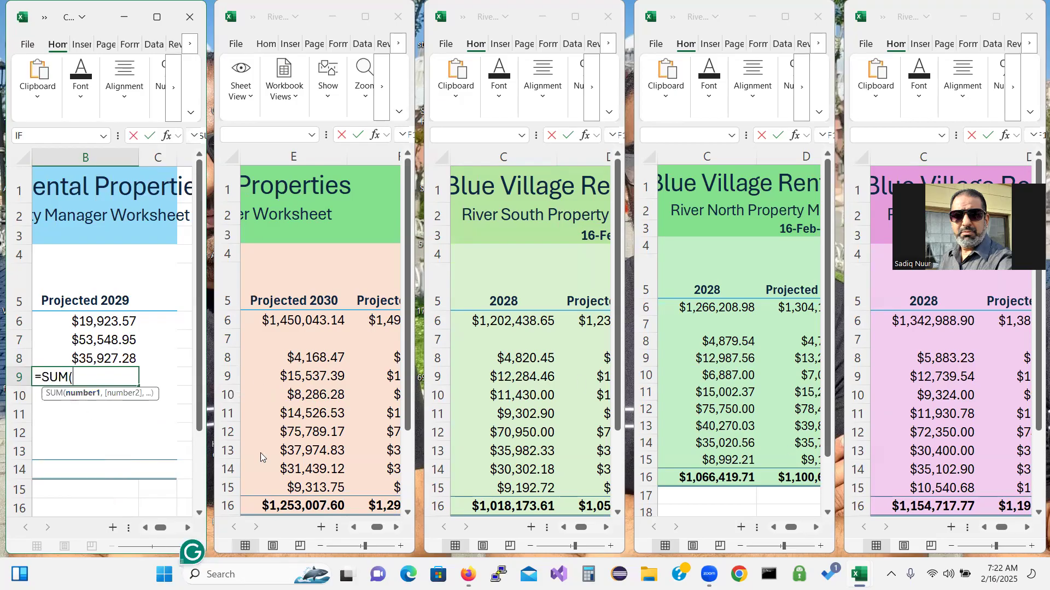
pyautogui.click(302, 415)
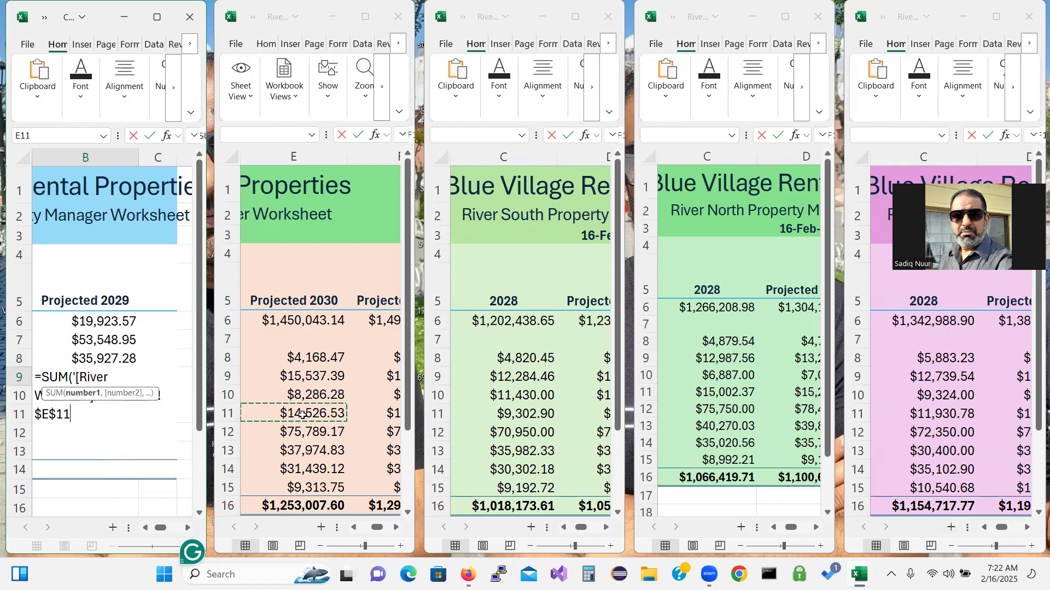
pyautogui.write(',')
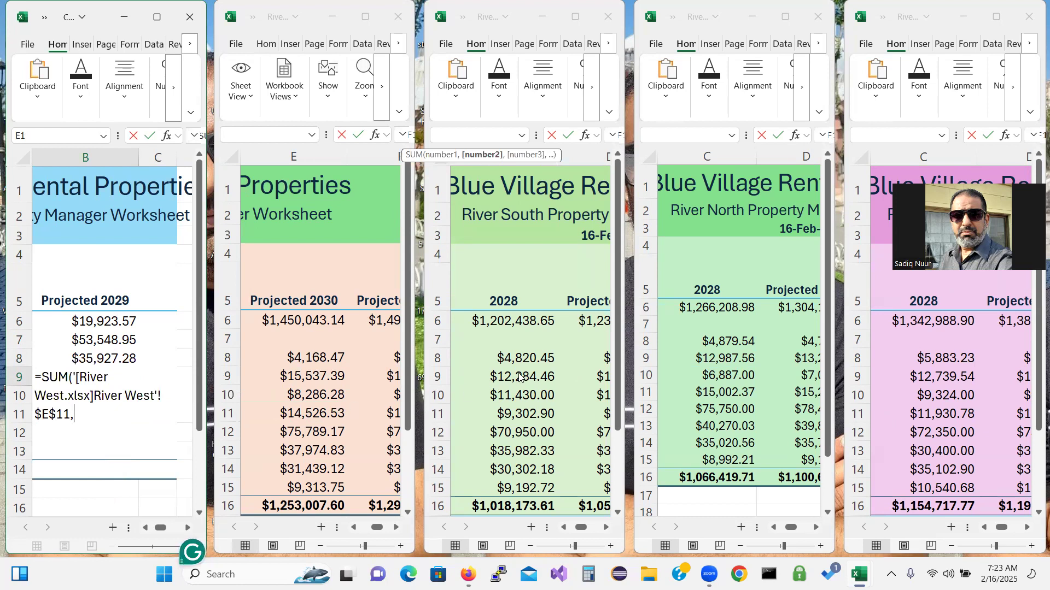
pyautogui.click(516, 417)
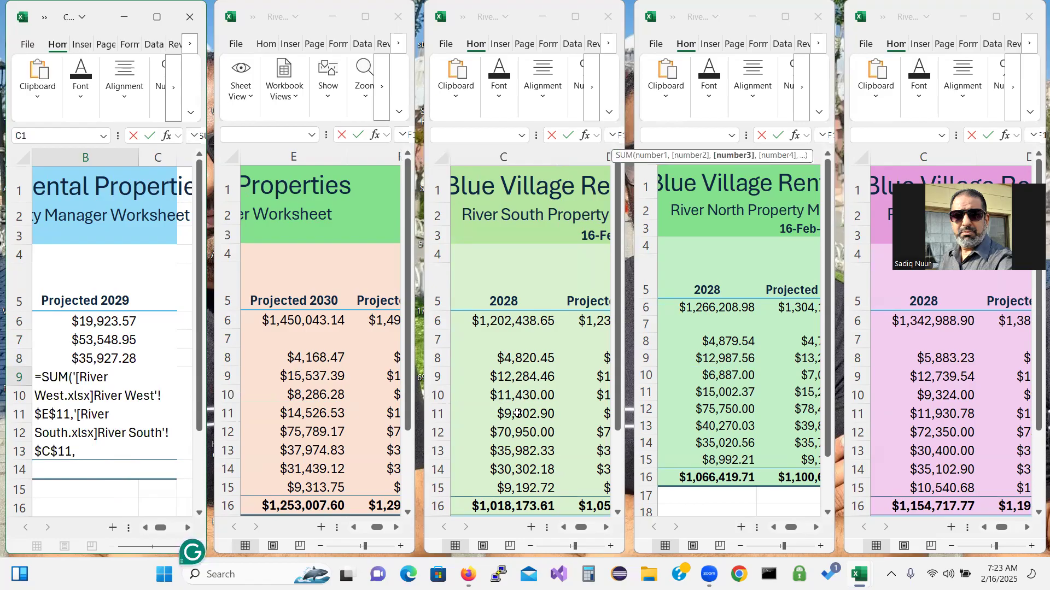
pyautogui.click(722, 392)
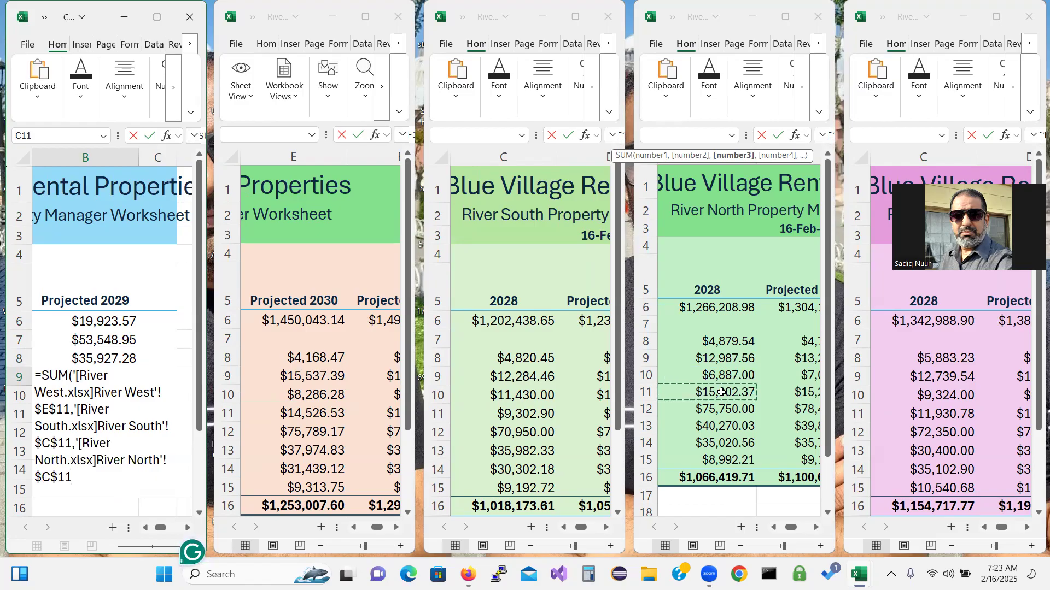
pyautogui.write(',')
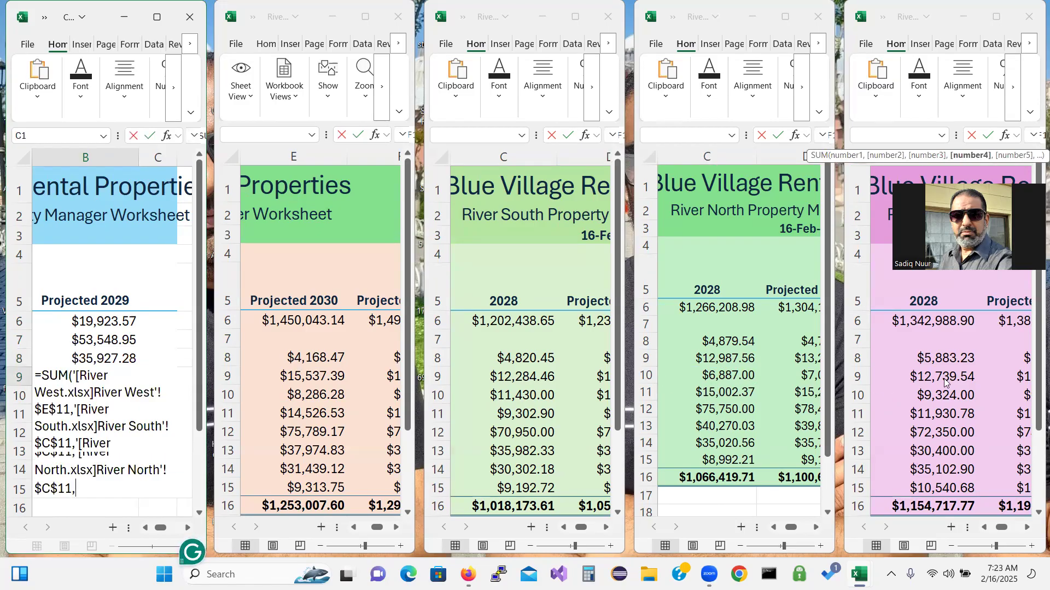
pyautogui.click(933, 414)
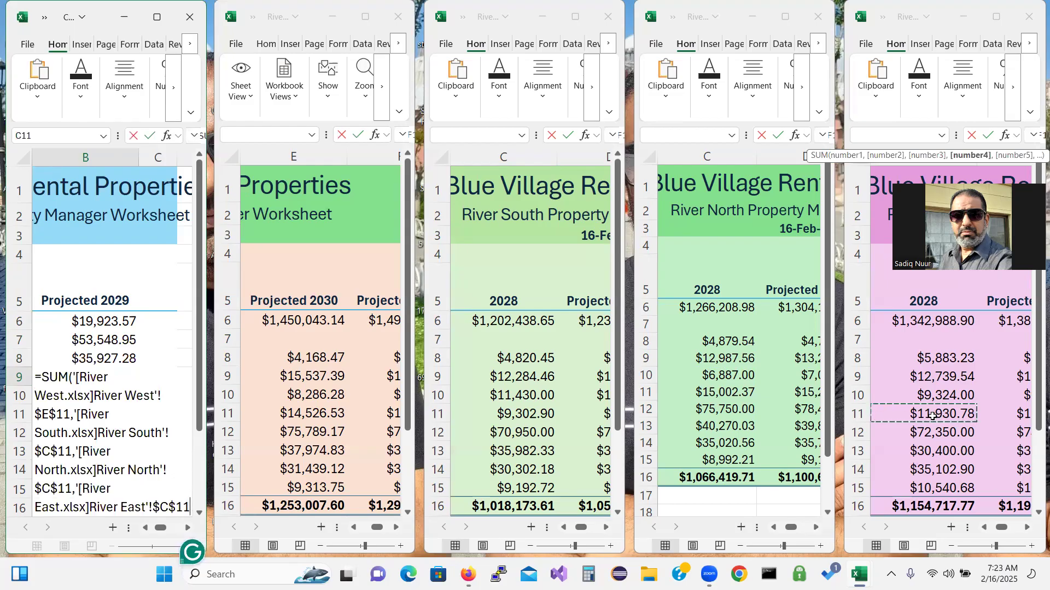
pyautogui.write(')')
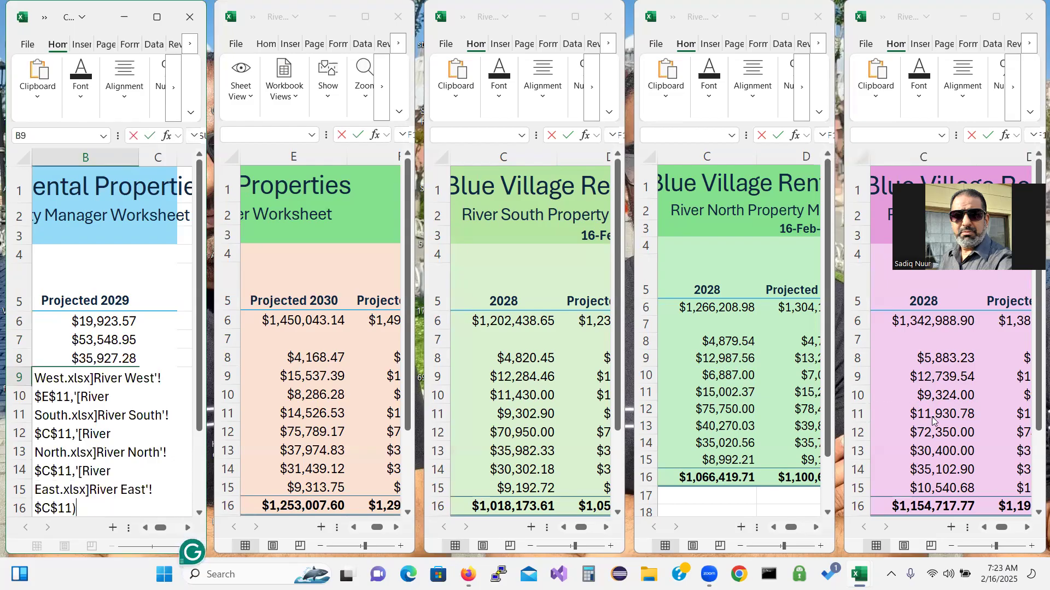
pyautogui.press('Return')
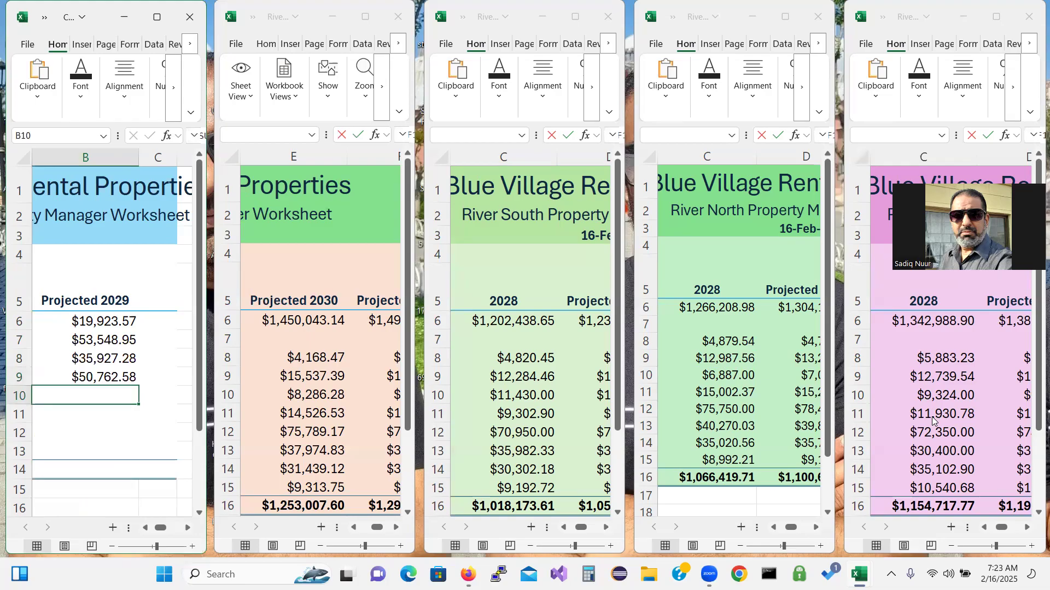
# Enter =SUM of River West E12 and River South, North and East C12 in B10, giving $294,839.17
pyautogui.write('=')
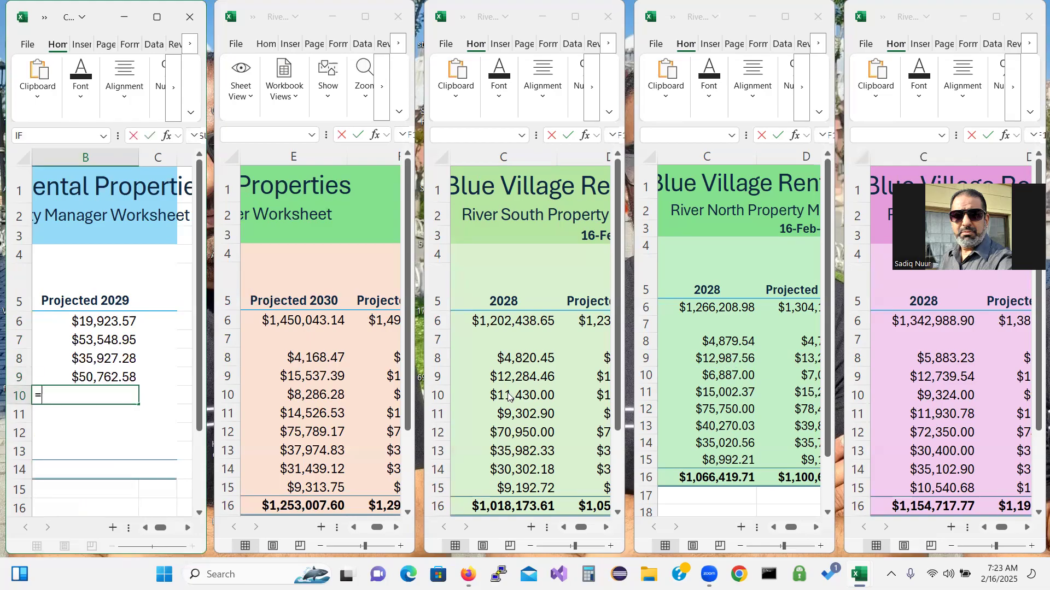
pyautogui.write('su')
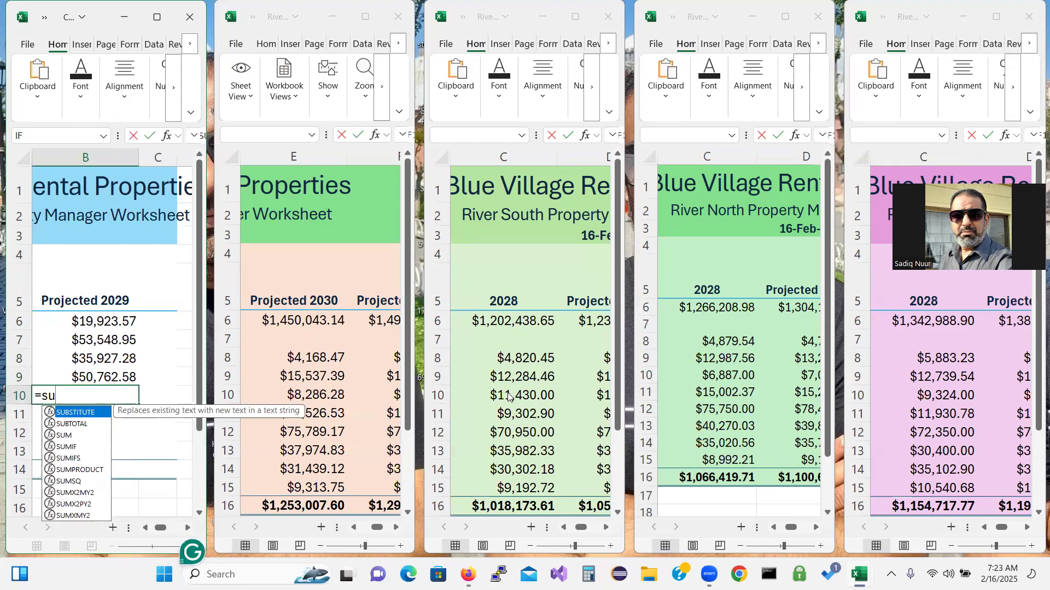
pyautogui.write('m')
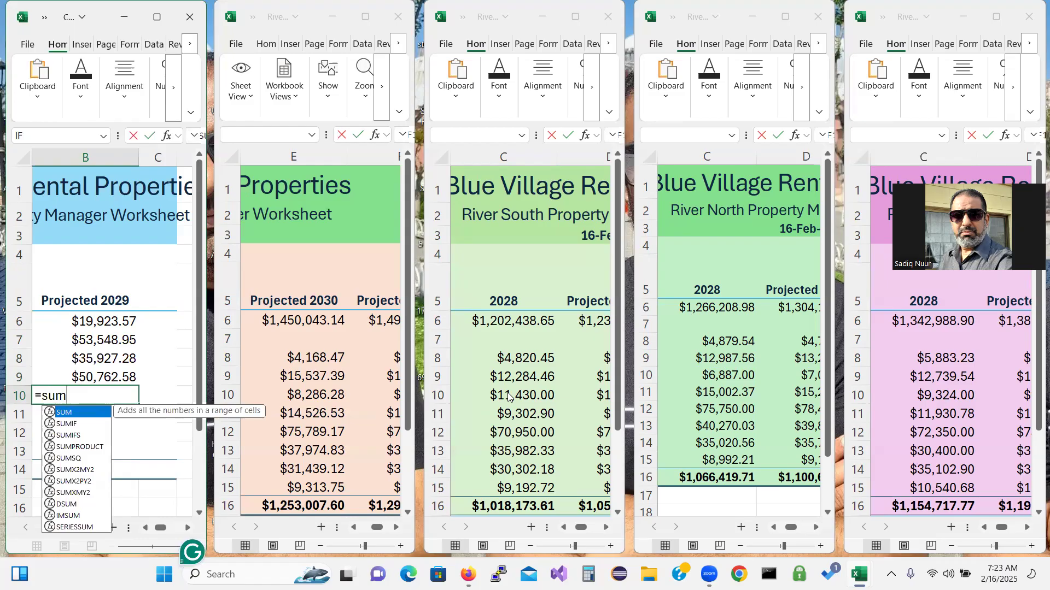
pyautogui.doubleClick(66, 413)
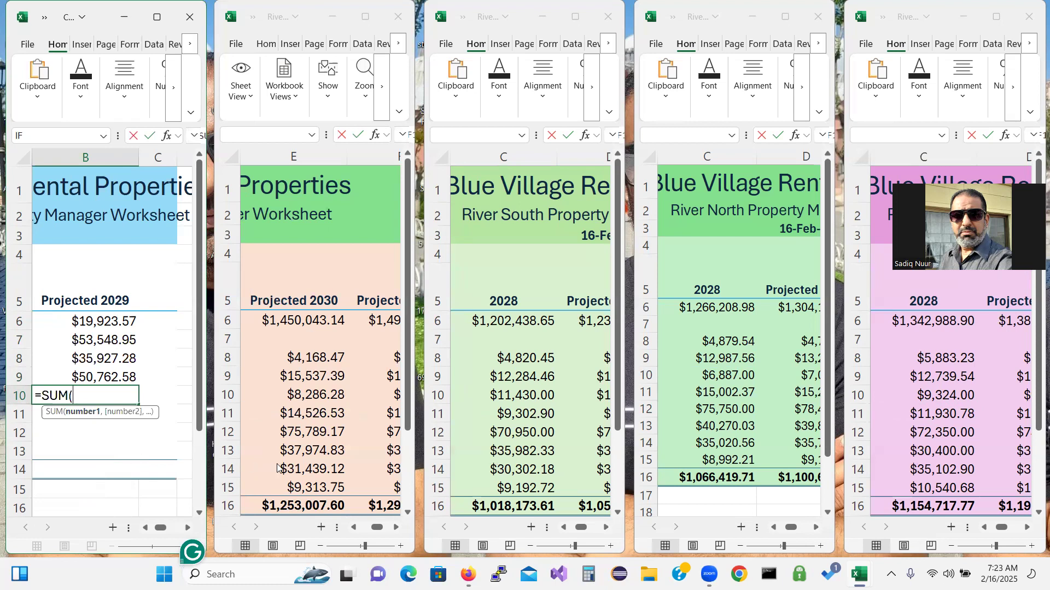
pyautogui.click(310, 433)
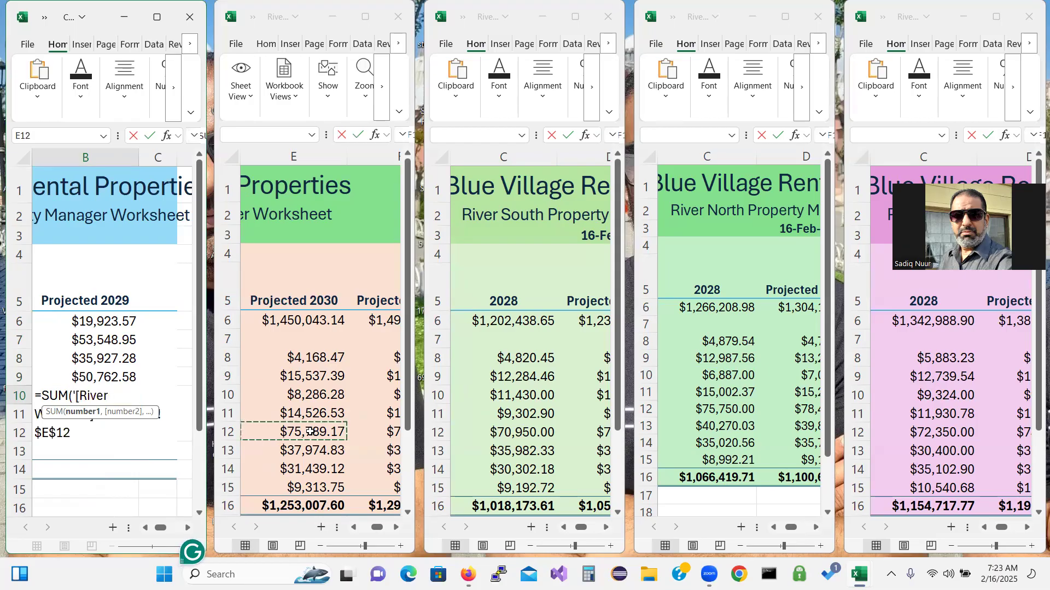
pyautogui.write(',')
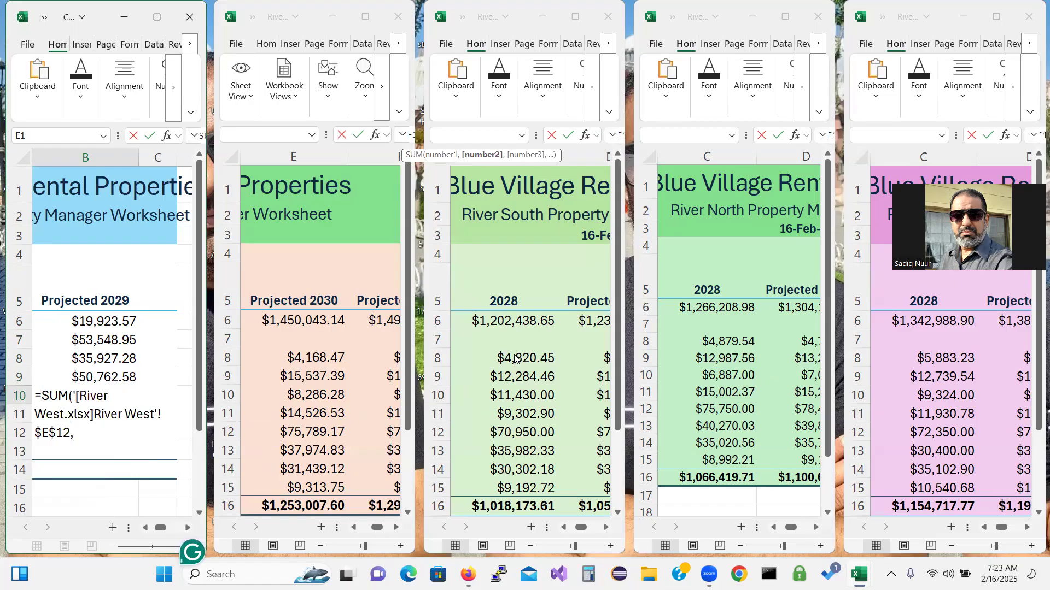
pyautogui.click(518, 437)
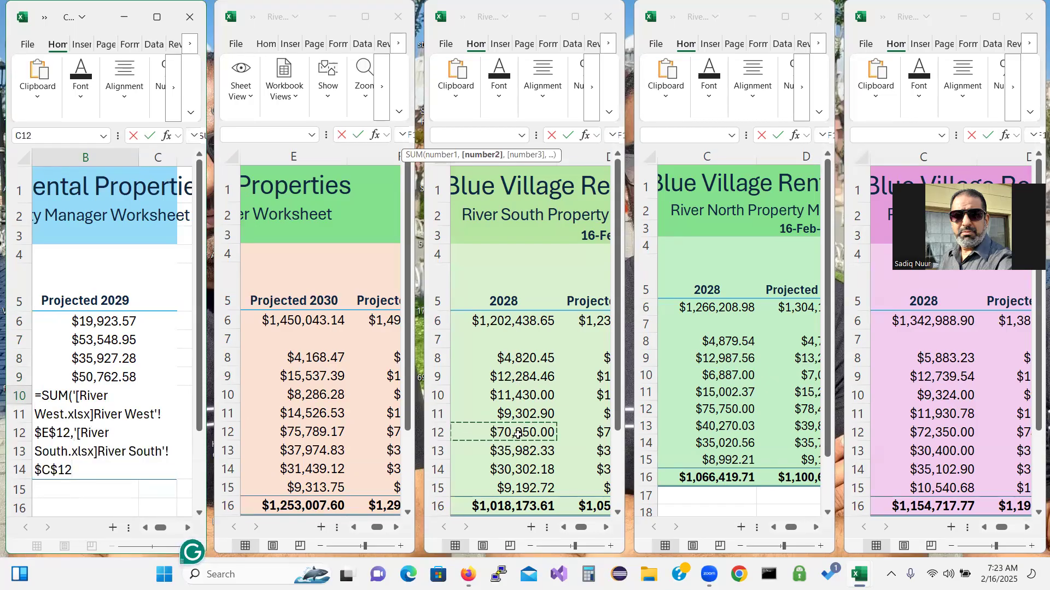
pyautogui.write(',')
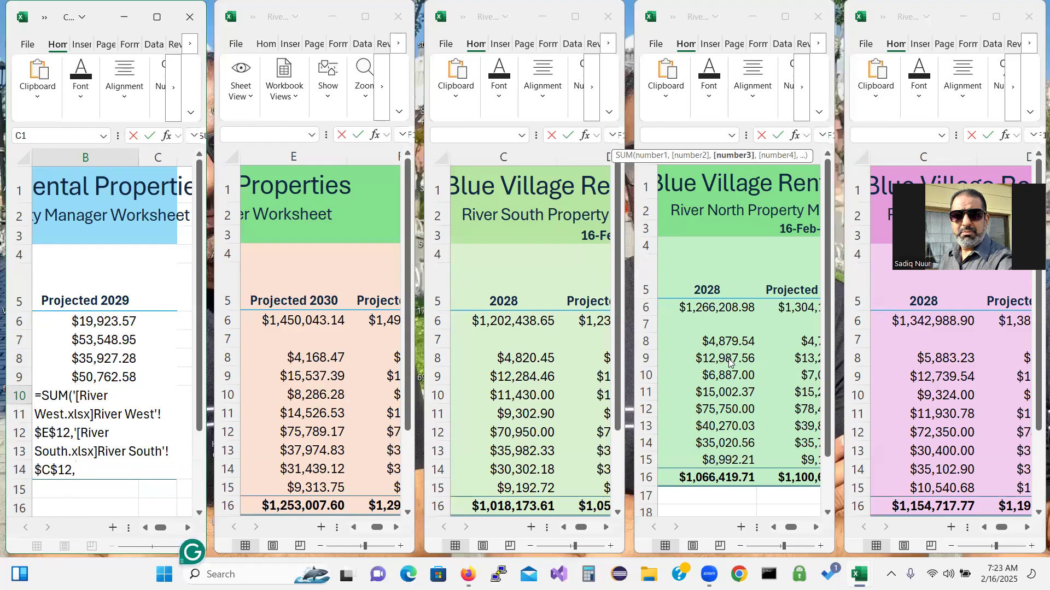
pyautogui.click(722, 410)
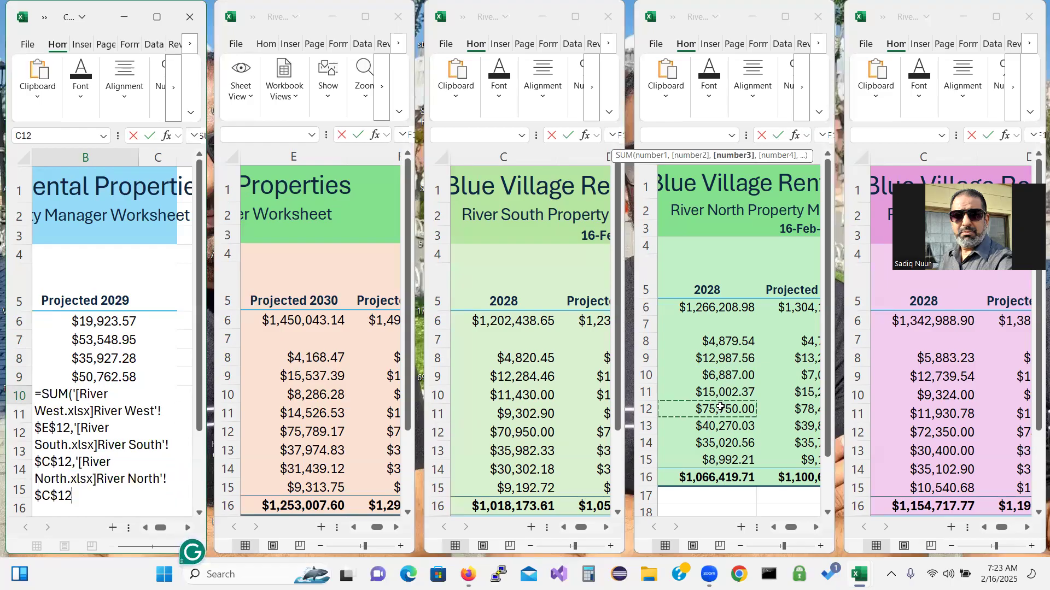
pyautogui.write(',')
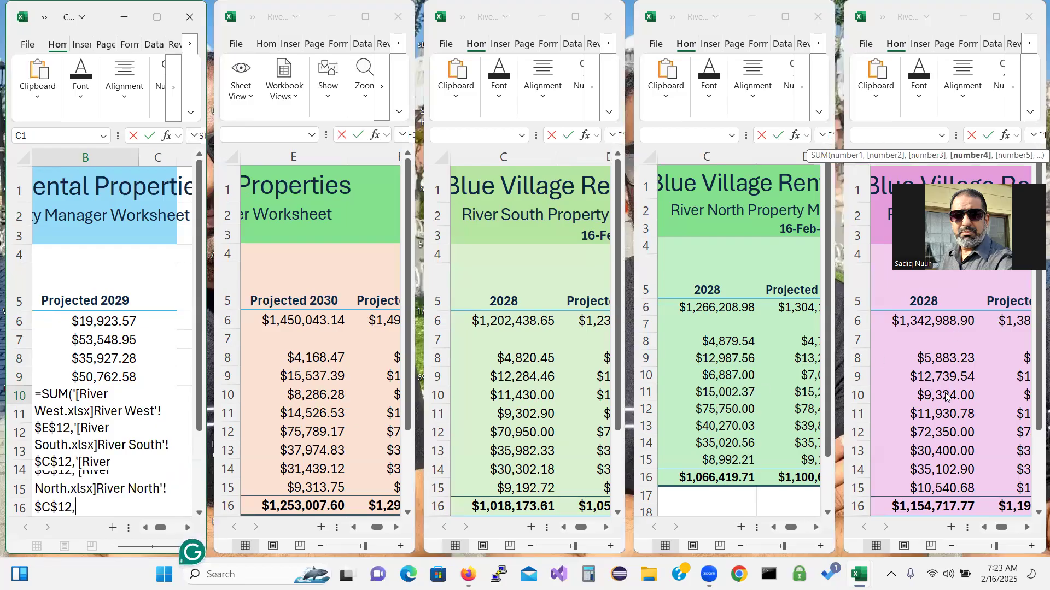
pyautogui.click(944, 435)
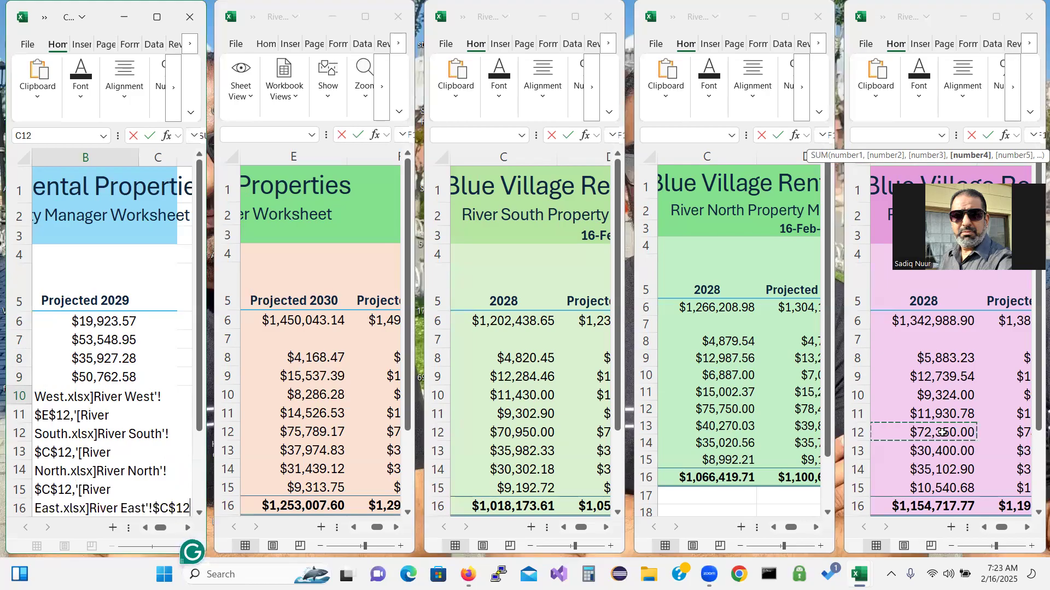
pyautogui.write(')')
pyautogui.press('Return')
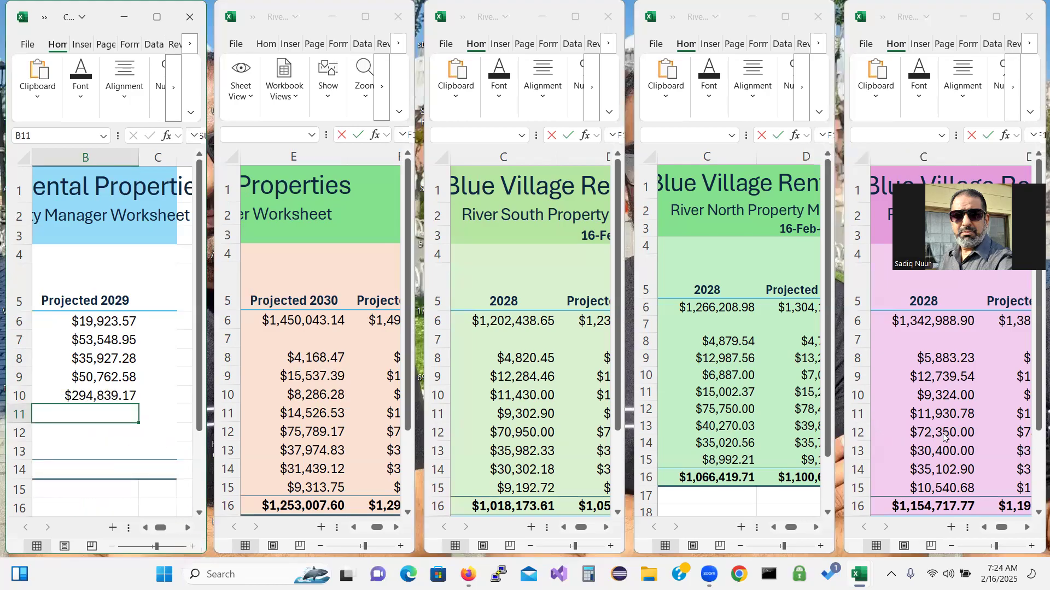
# Enter =SUM of River West E13 and River South, North and East C13 in B11, giving $144,627.19
pyautogui.write('=')
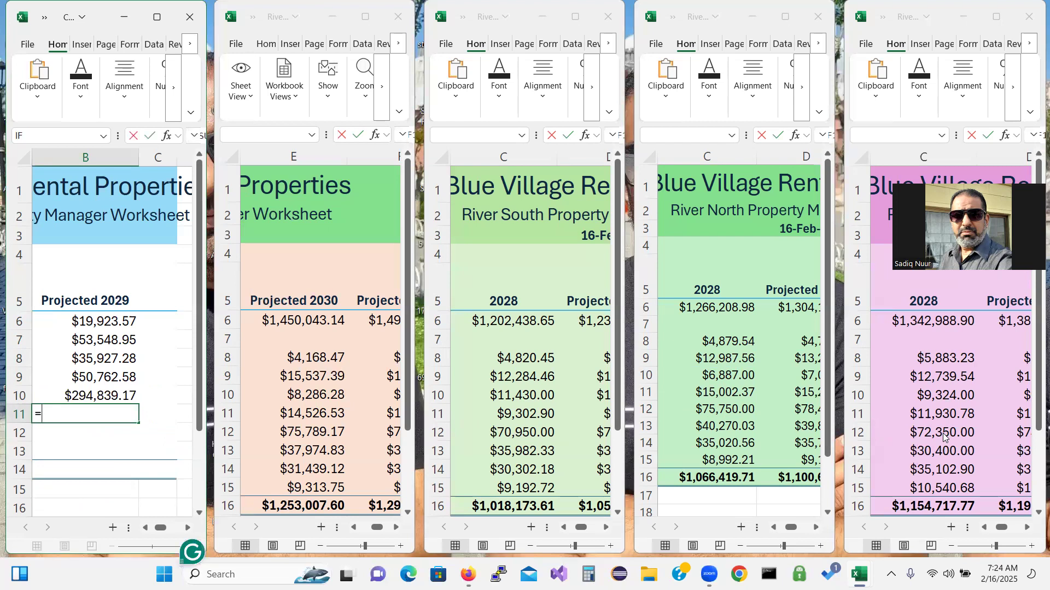
pyautogui.write('sum')
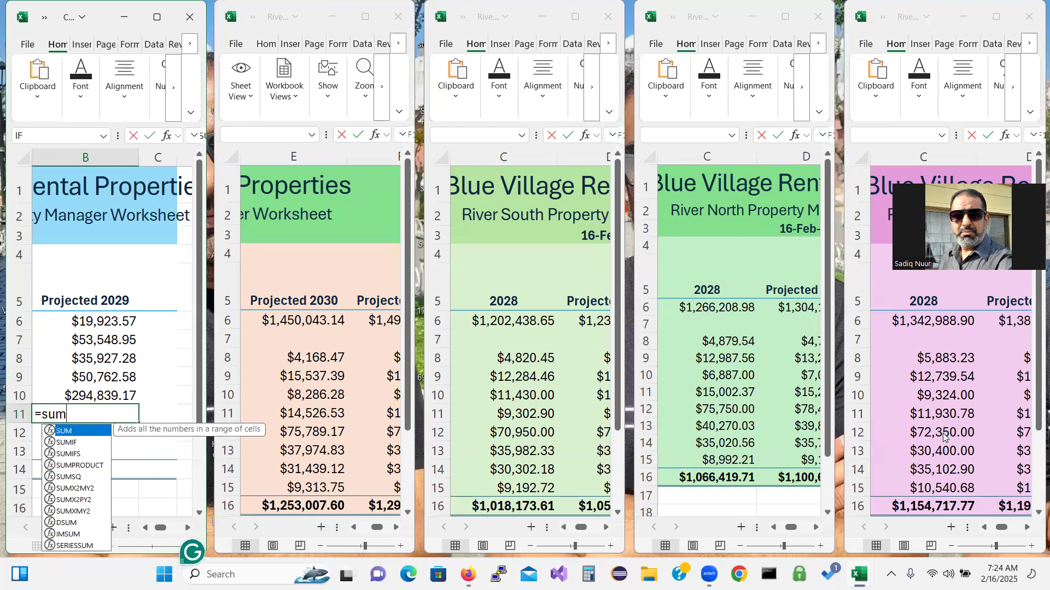
pyautogui.write('*')
pyautogui.press('BackSpace')
pyautogui.write('(')
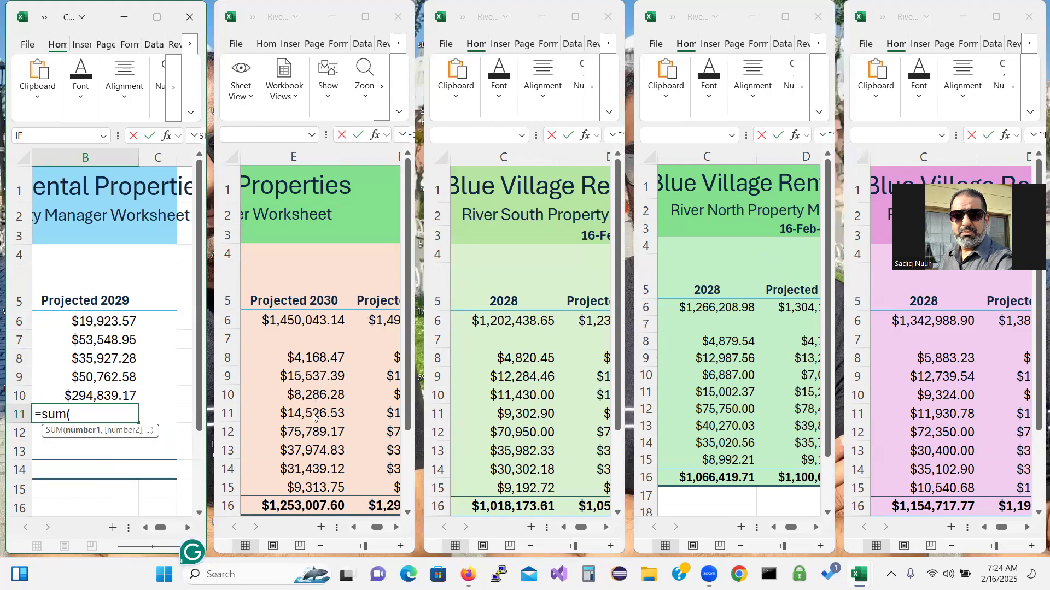
pyautogui.click(311, 453)
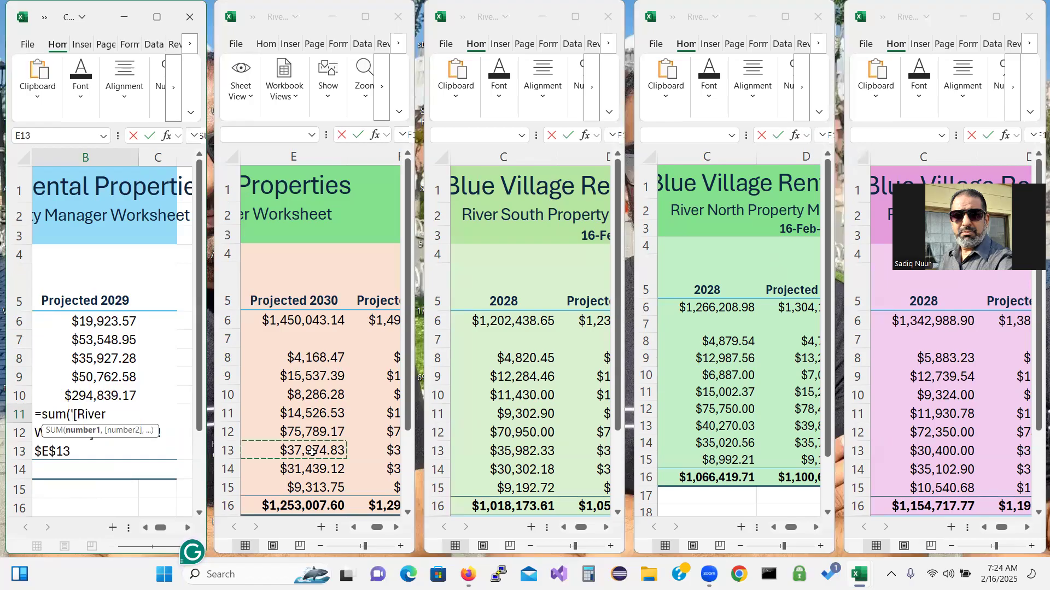
pyautogui.write(',')
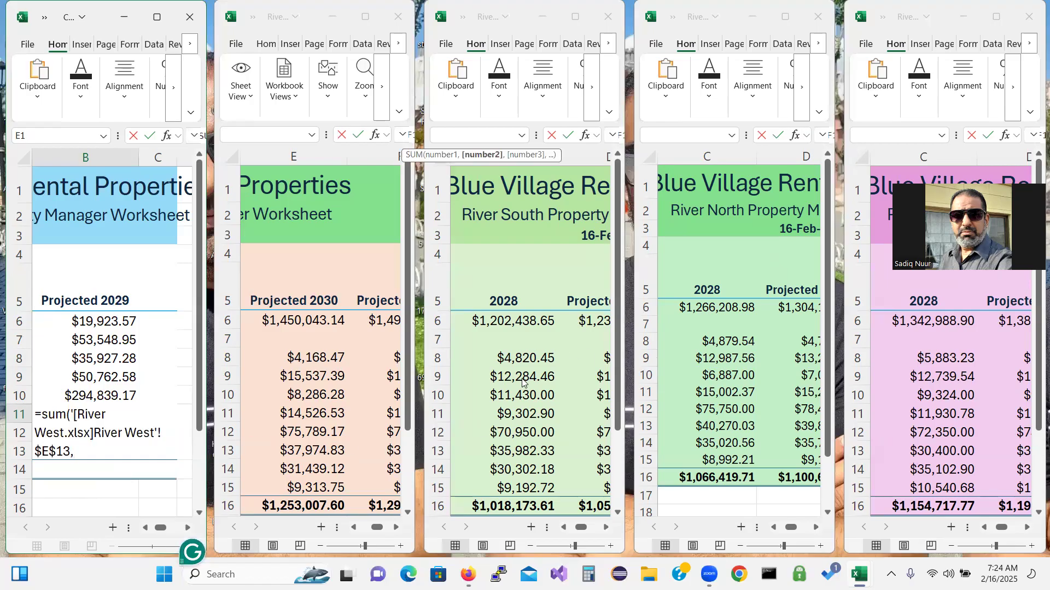
pyautogui.click(512, 458)
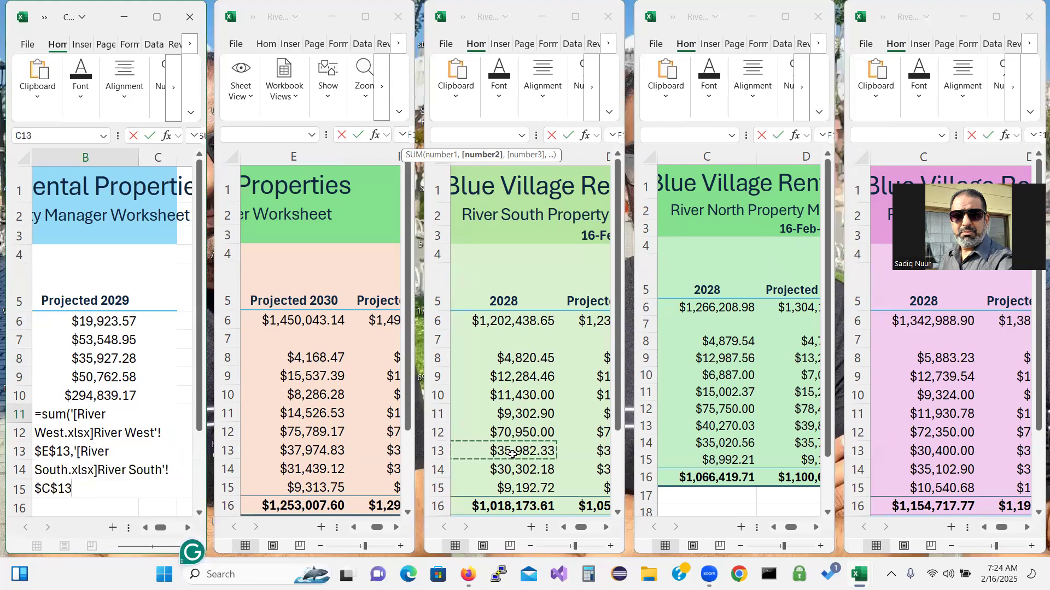
pyautogui.write(',')
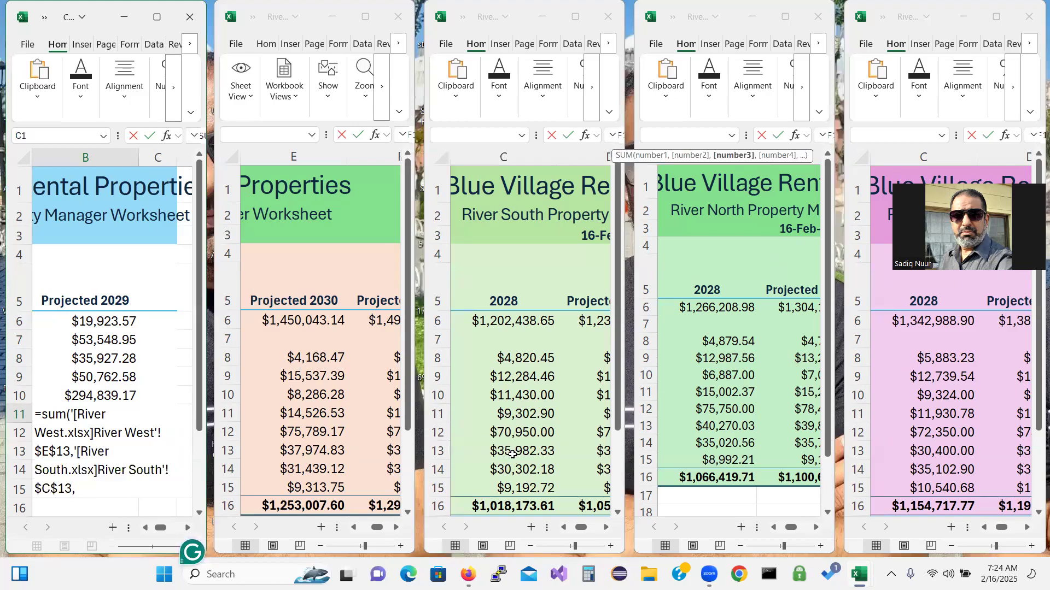
pyautogui.click(719, 429)
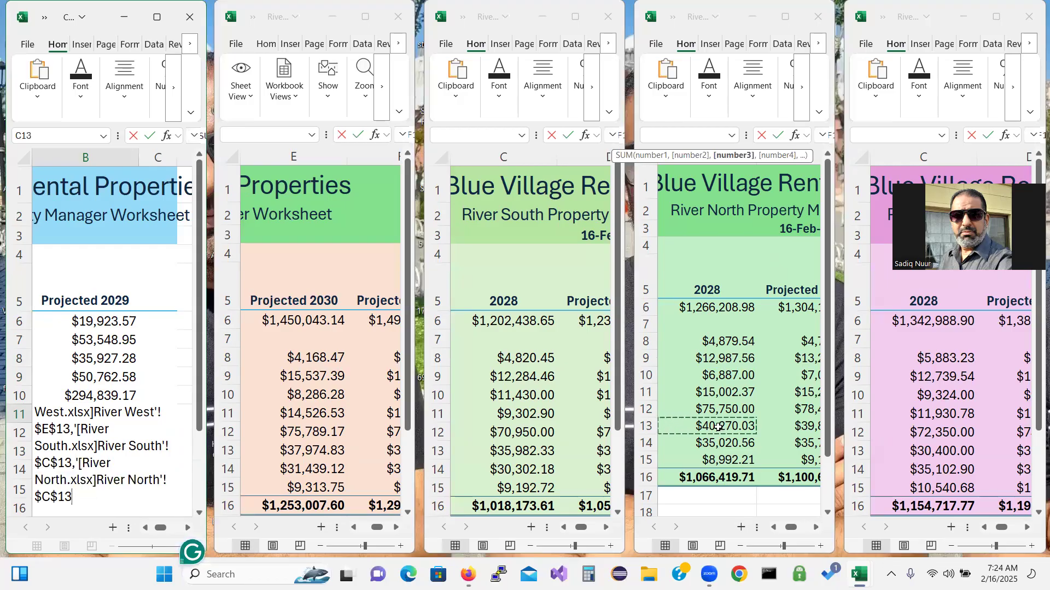
pyautogui.write(',')
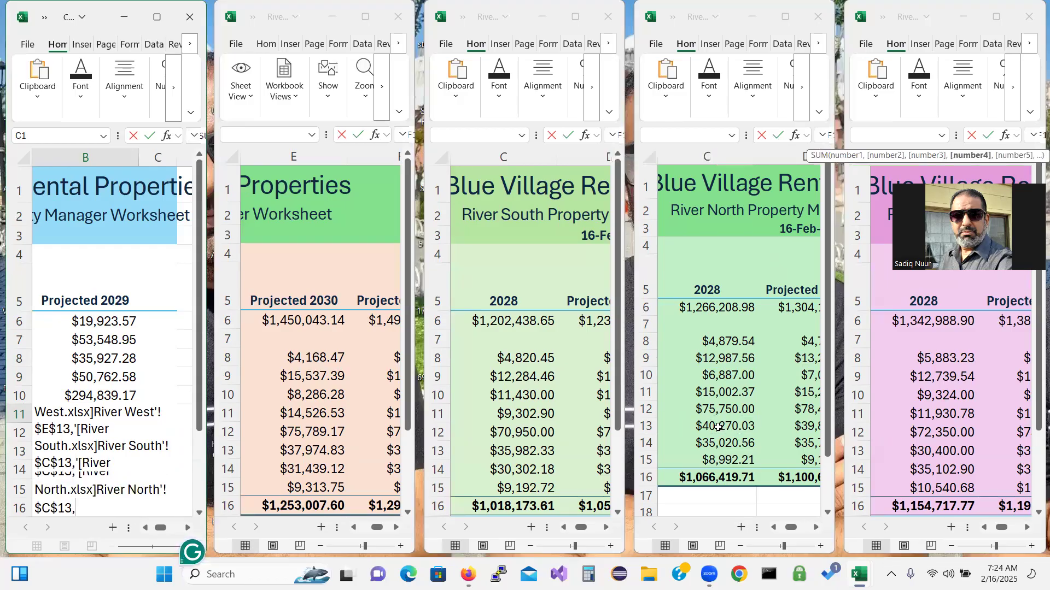
pyautogui.click(937, 455)
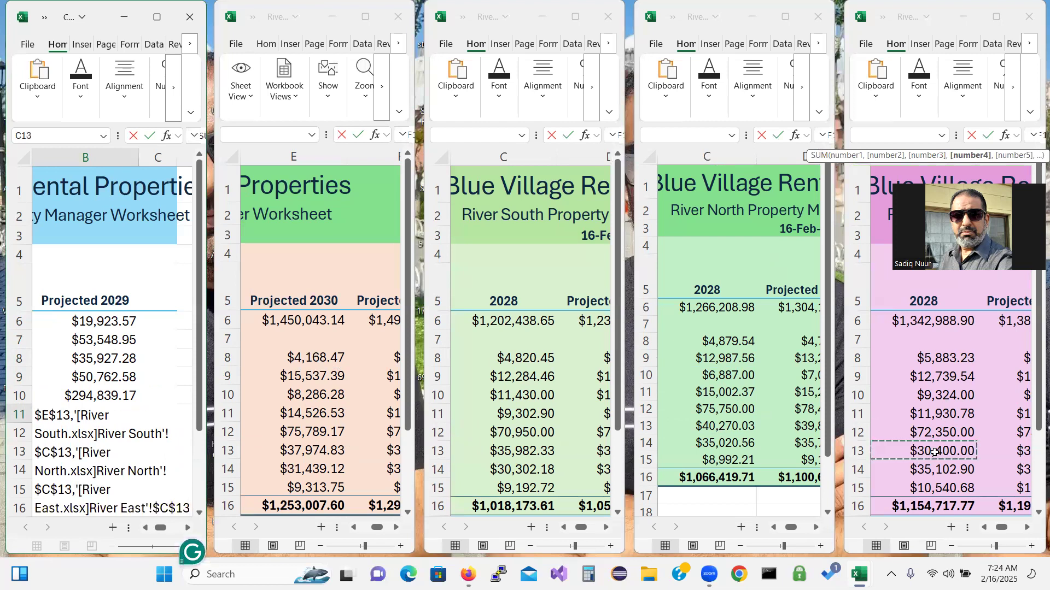
pyautogui.write(')')
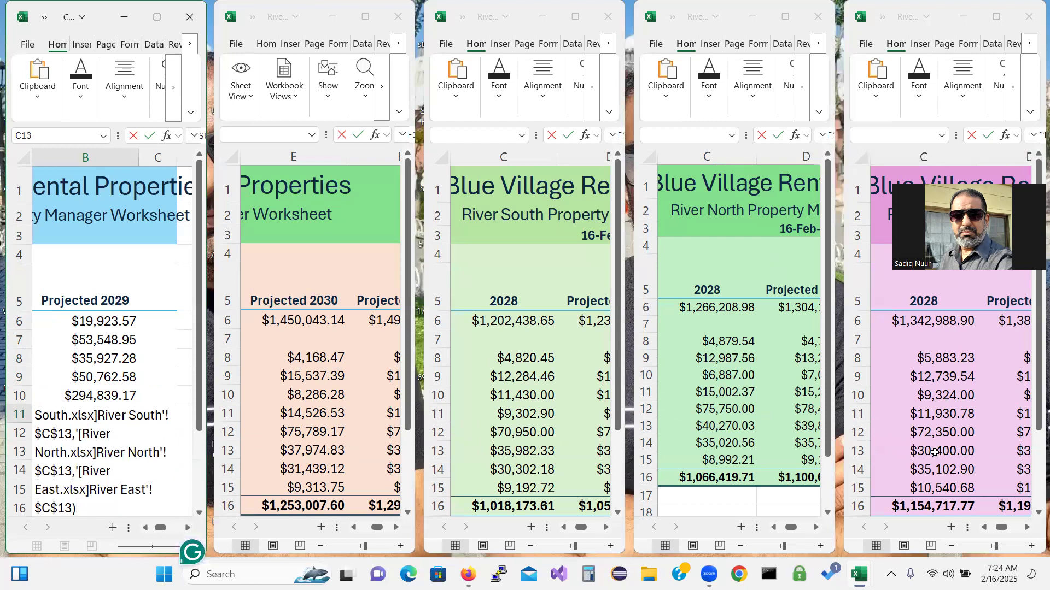
pyautogui.press('Return')
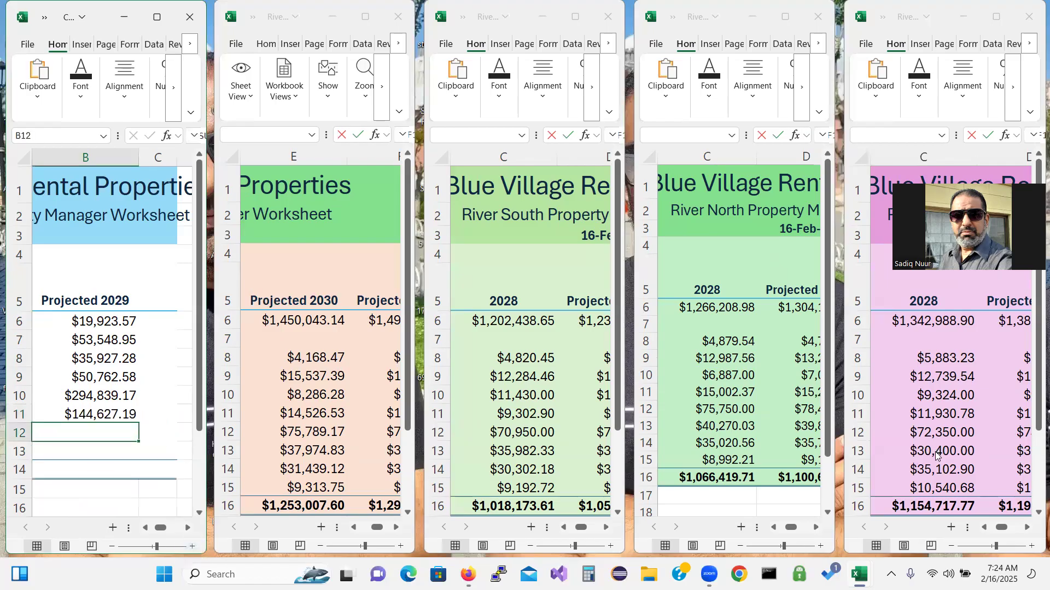
# Enter =SUM of River West E14 and River South, North and East C14 in B12, giving $131,864.76
pyautogui.write('=sum')
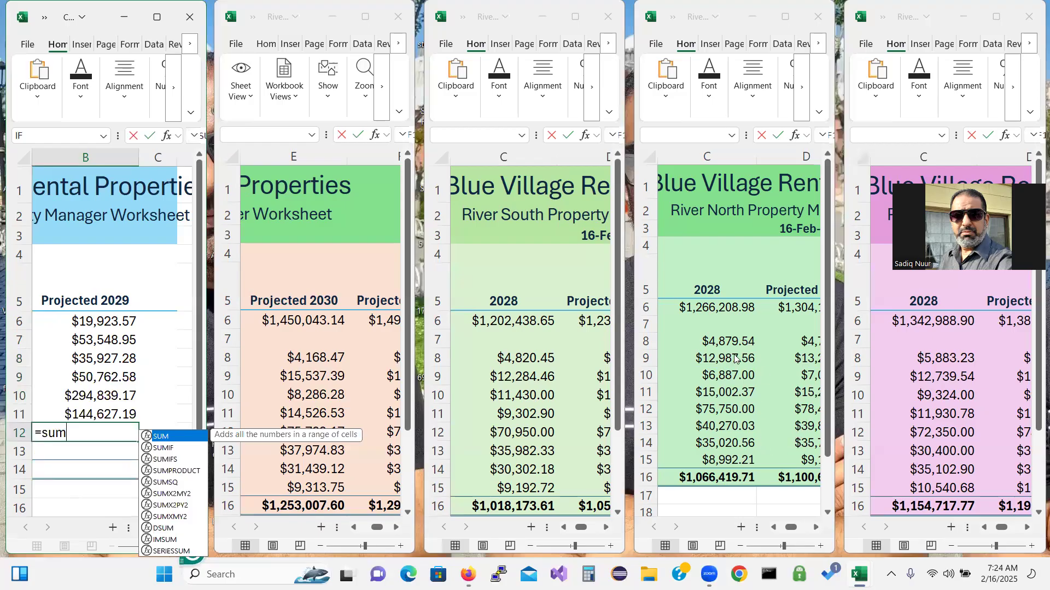
pyautogui.doubleClick(185, 437)
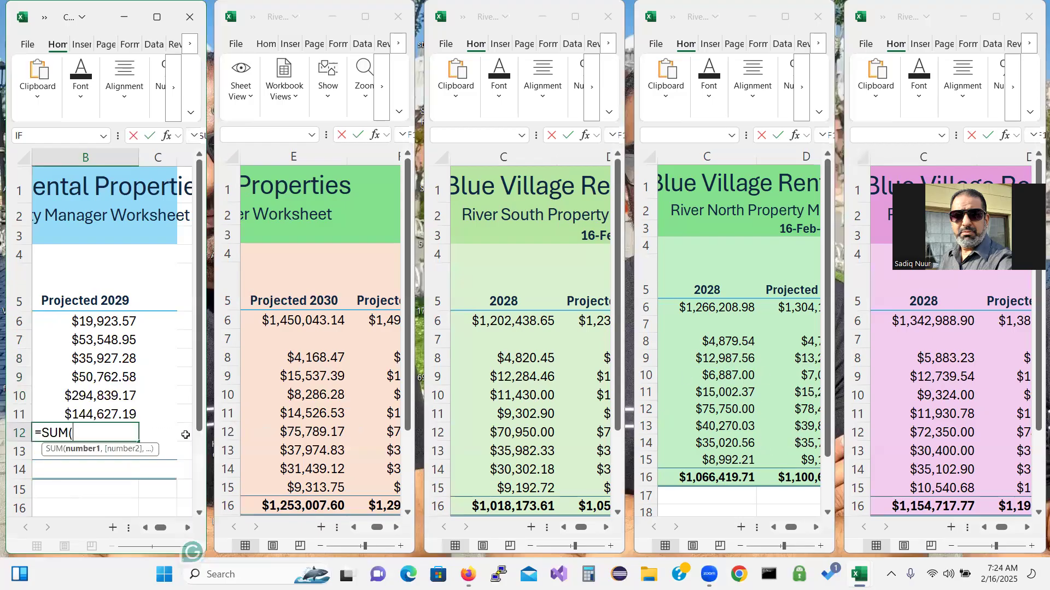
pyautogui.click(324, 471)
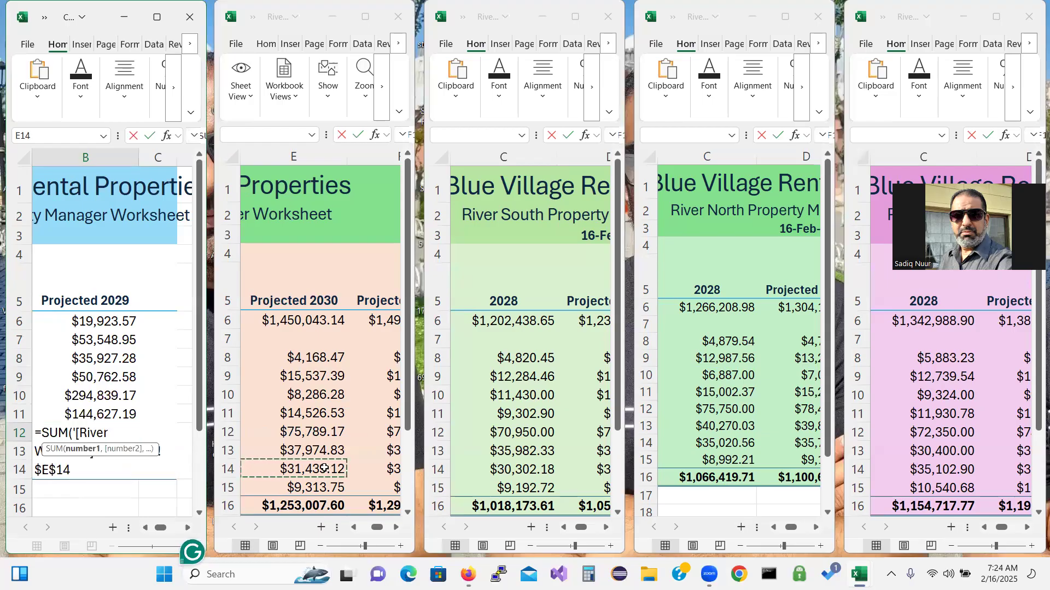
pyautogui.write(',')
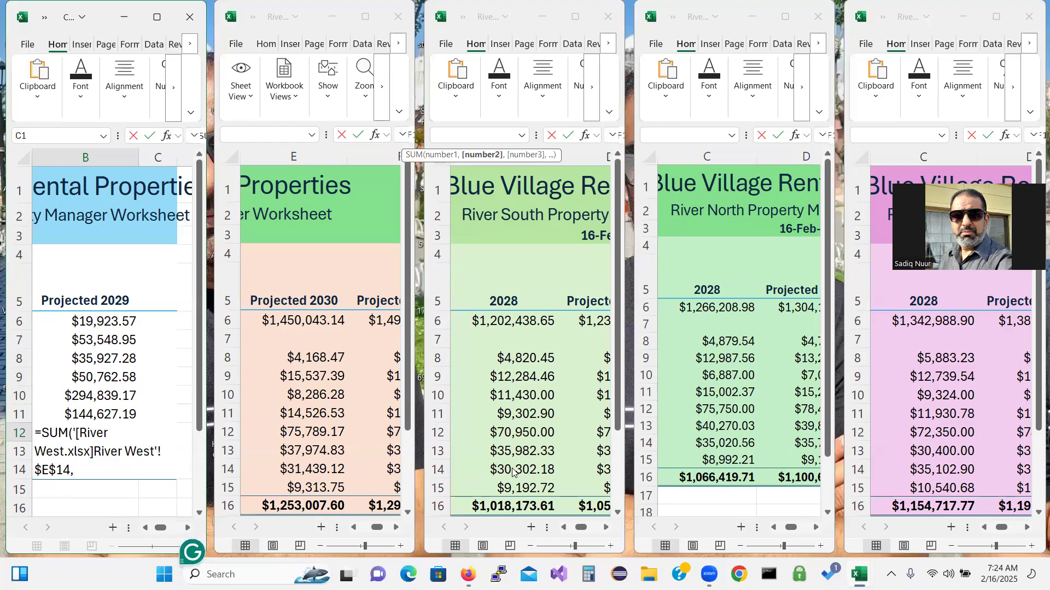
pyautogui.click(512, 471)
pyautogui.write(',')
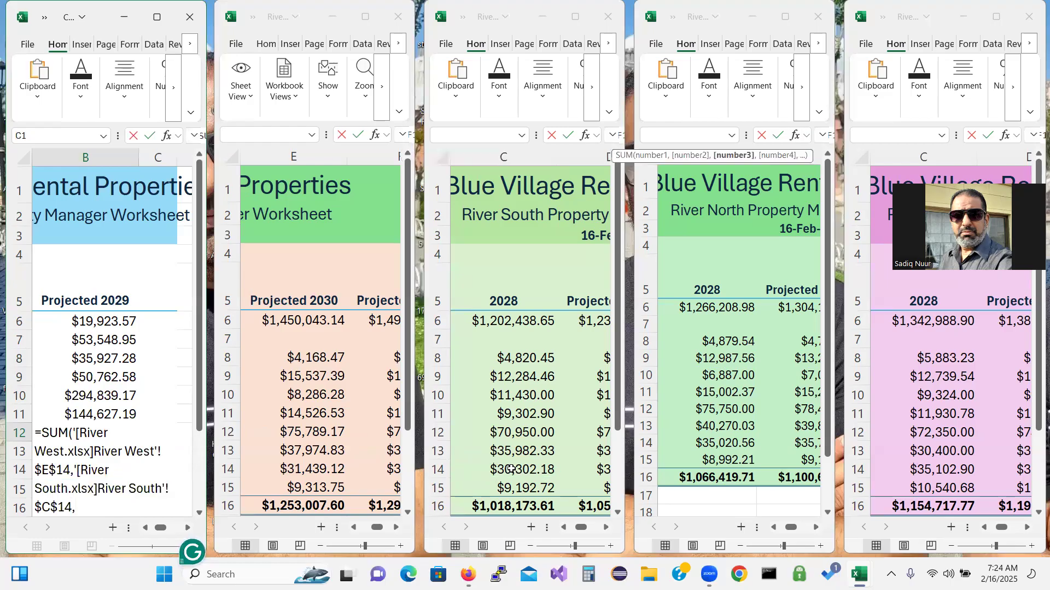
pyautogui.click(707, 443)
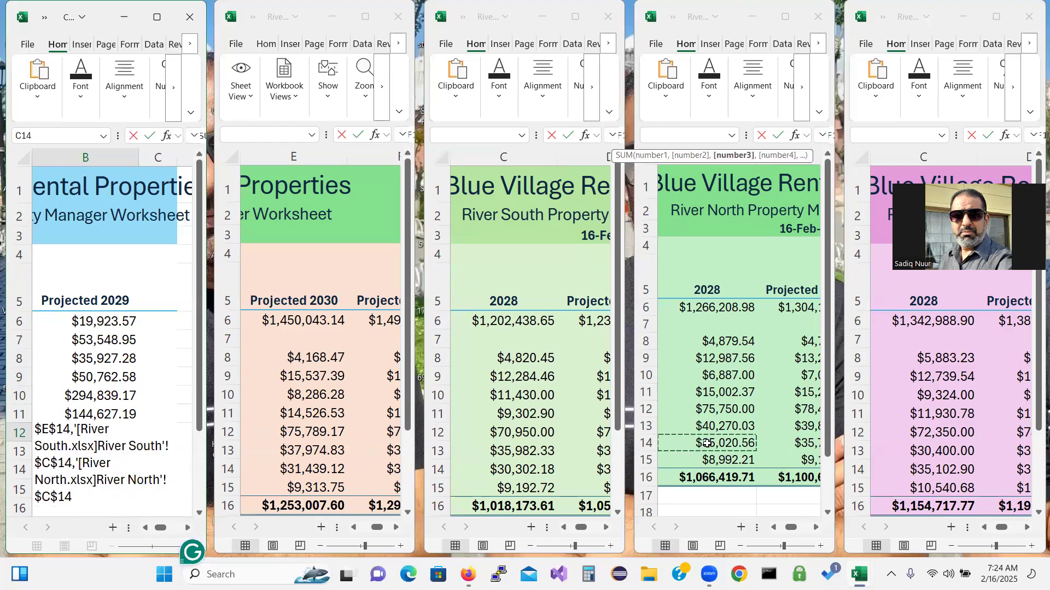
pyautogui.write(',')
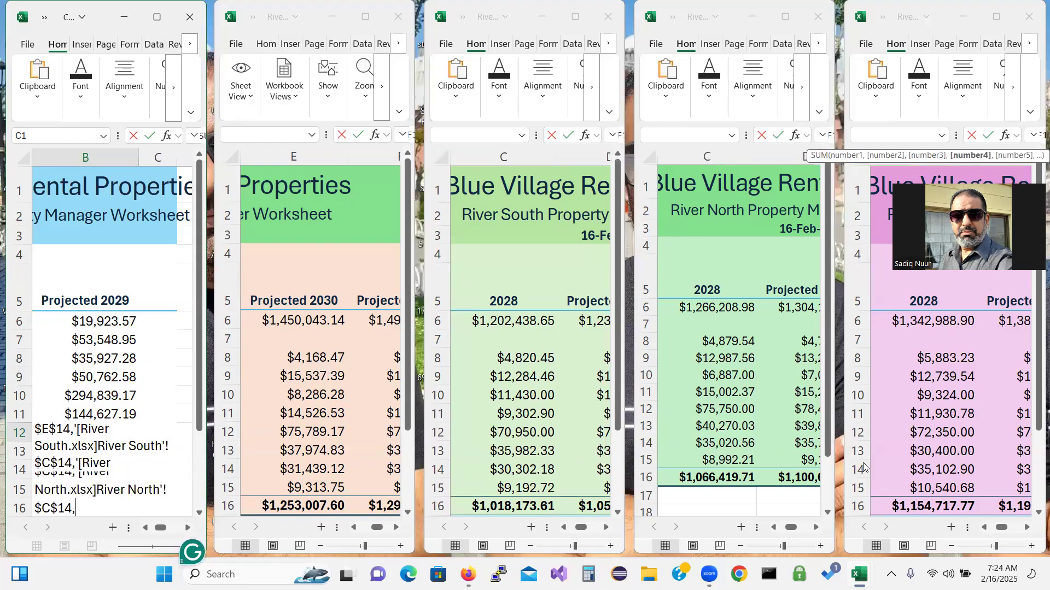
pyautogui.click(943, 470)
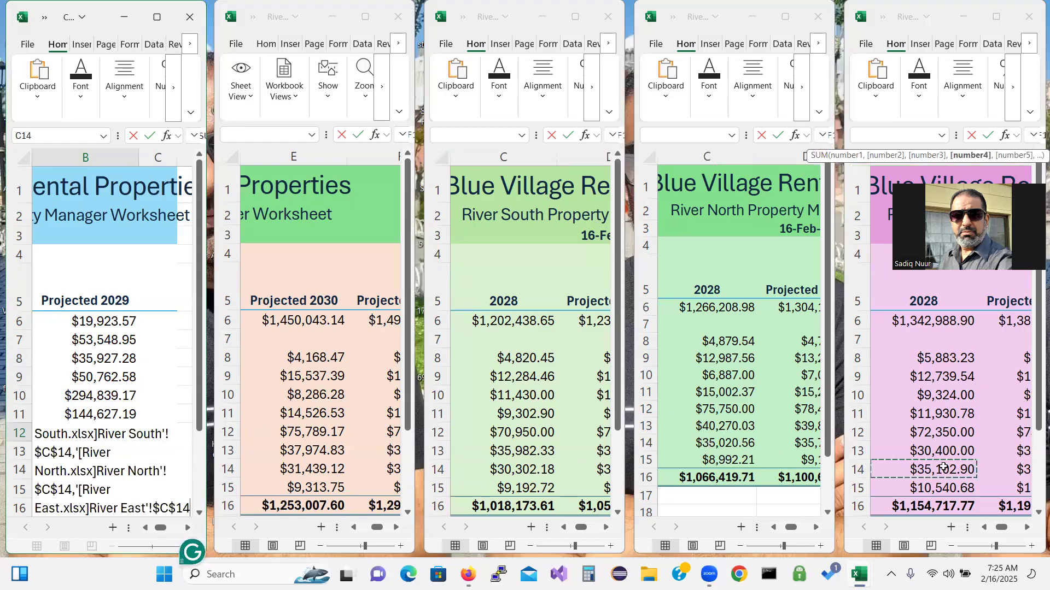
pyautogui.write(')')
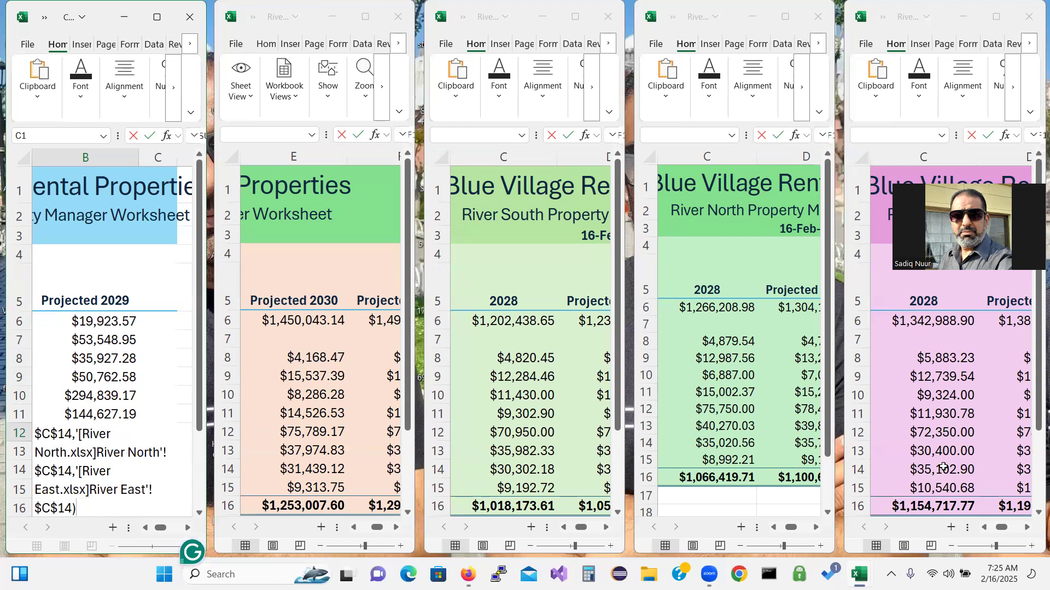
pyautogui.press('Return')
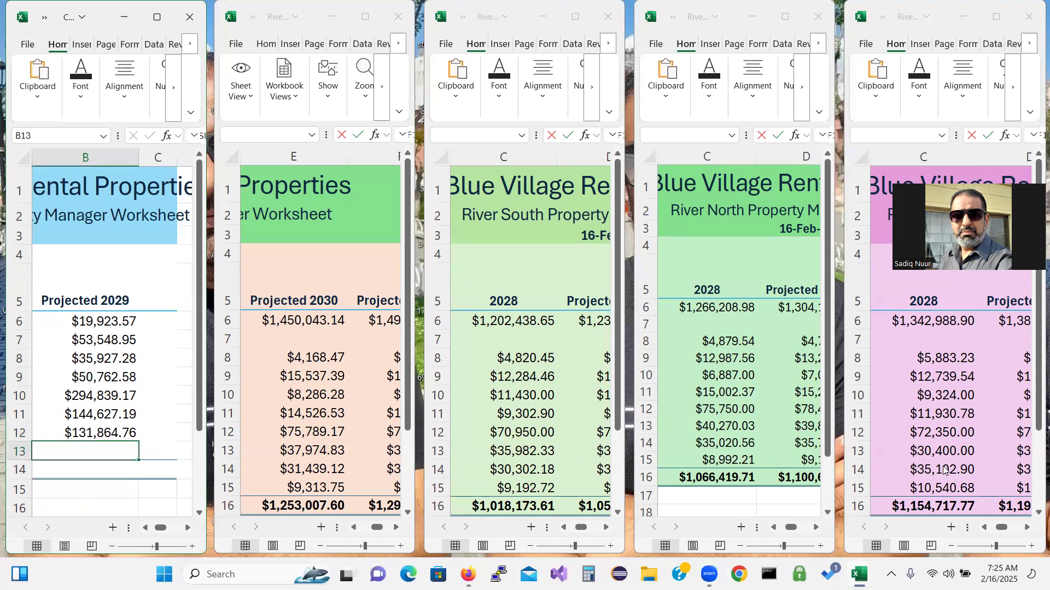
pyautogui.write('=')
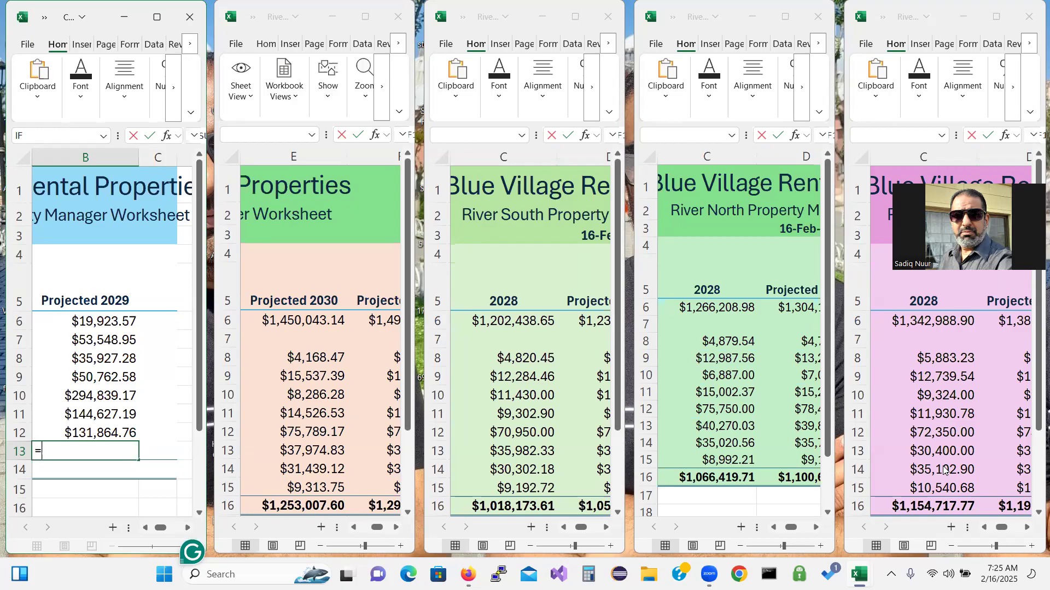
# Enter =SUM of River West E15 and River South, North and East C15 in B13, giving $38,039.36
pyautogui.write('sum')
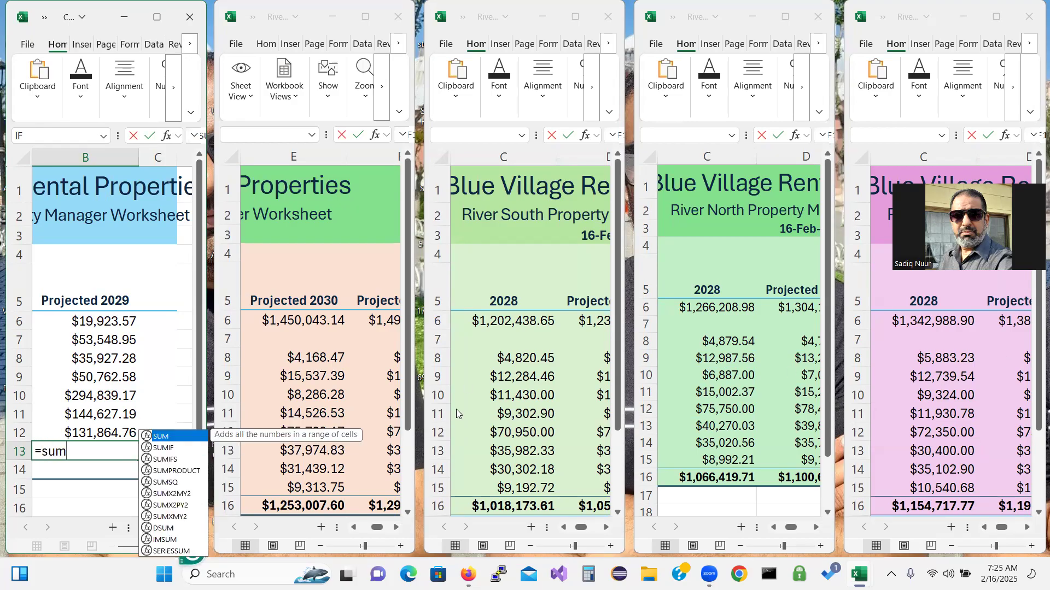
pyautogui.doubleClick(166, 437)
pyautogui.click(323, 487)
pyautogui.write(',')
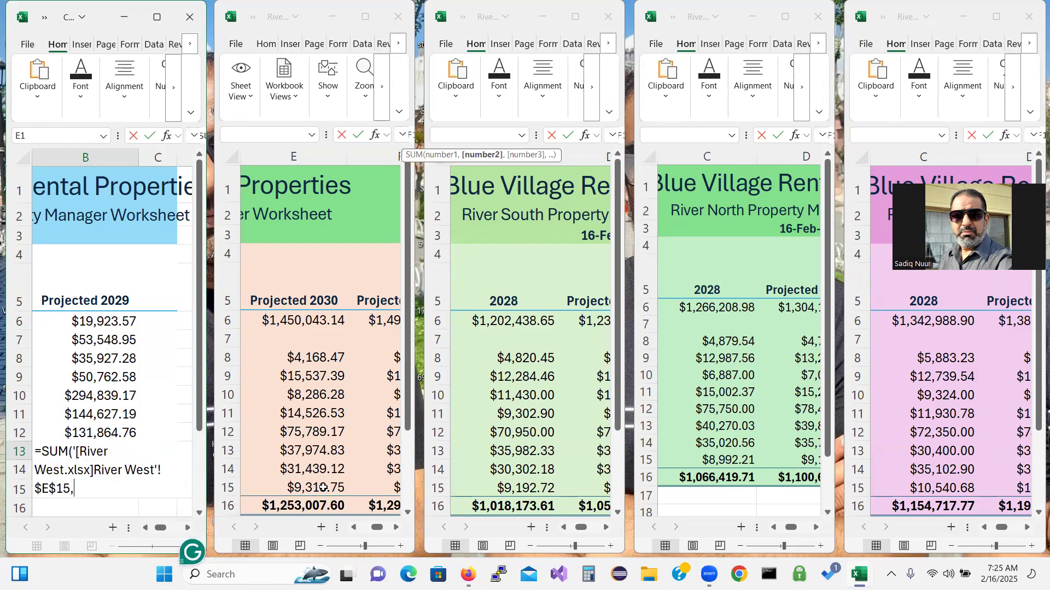
pyautogui.click(526, 487)
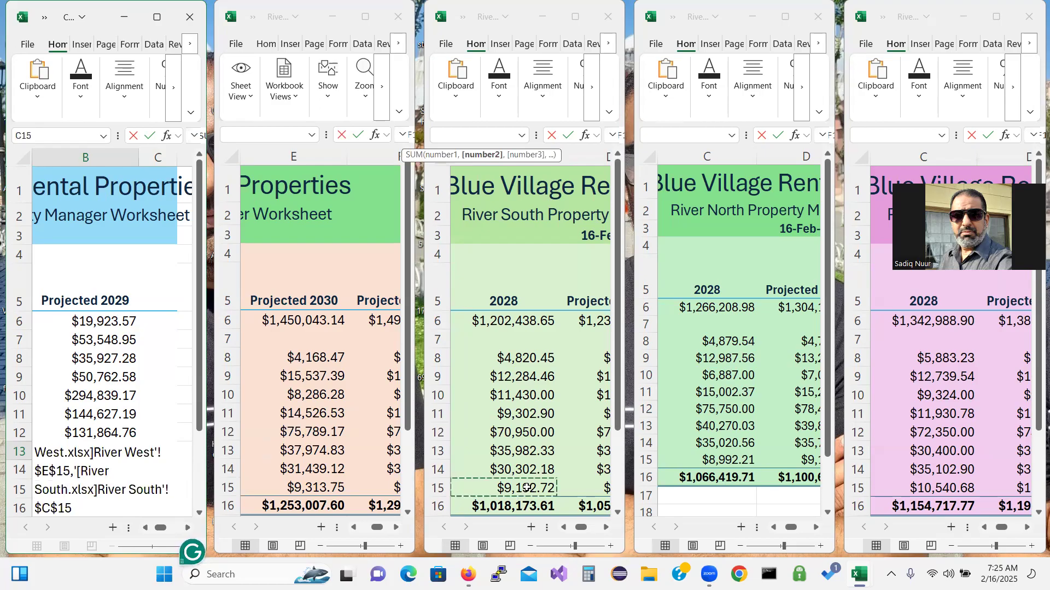
pyautogui.write(',')
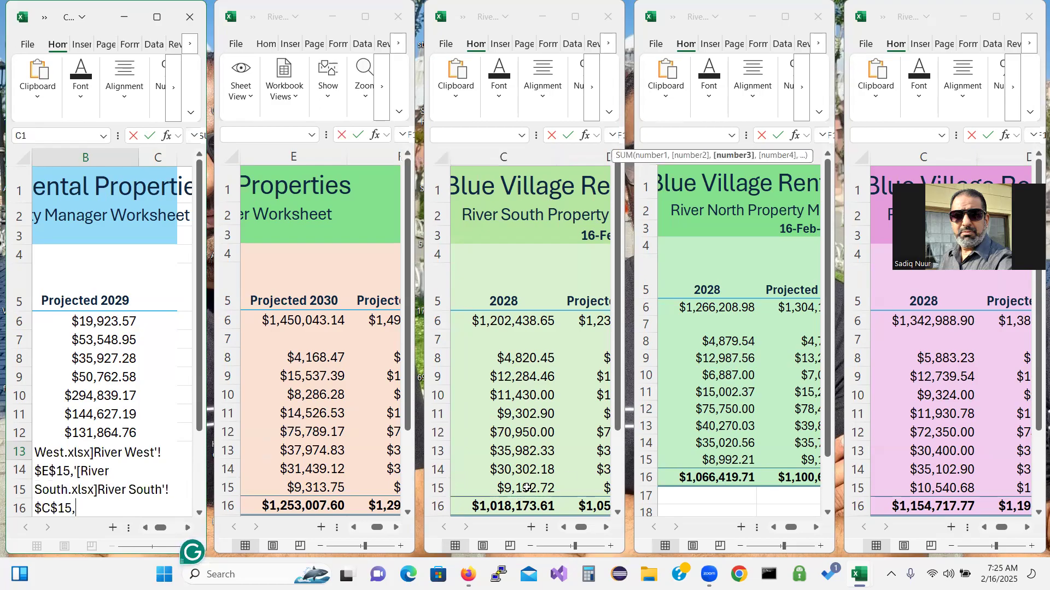
pyautogui.click(738, 458)
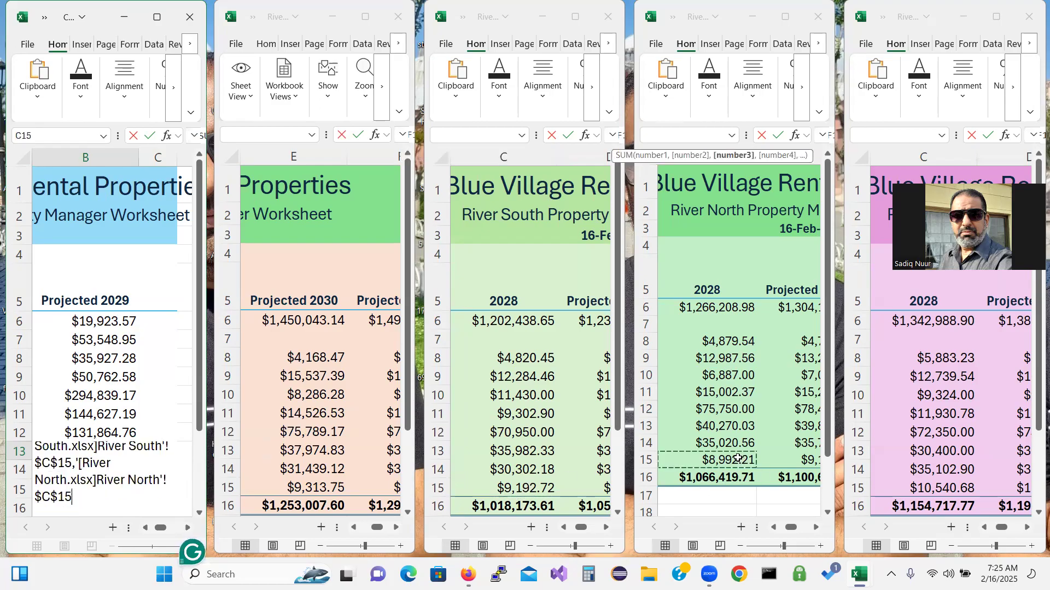
pyautogui.write(',')
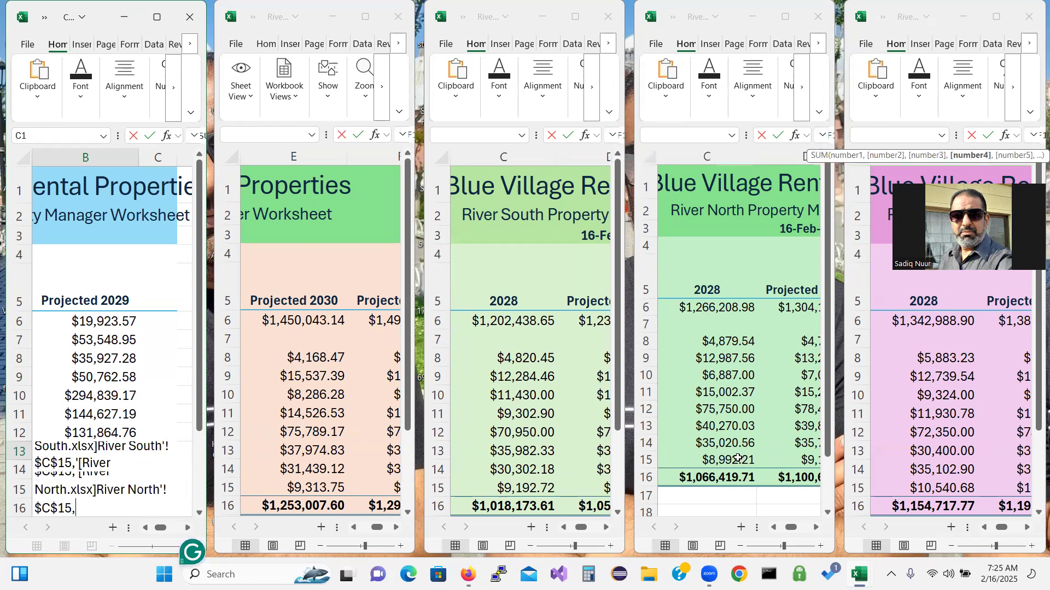
pyautogui.click(924, 488)
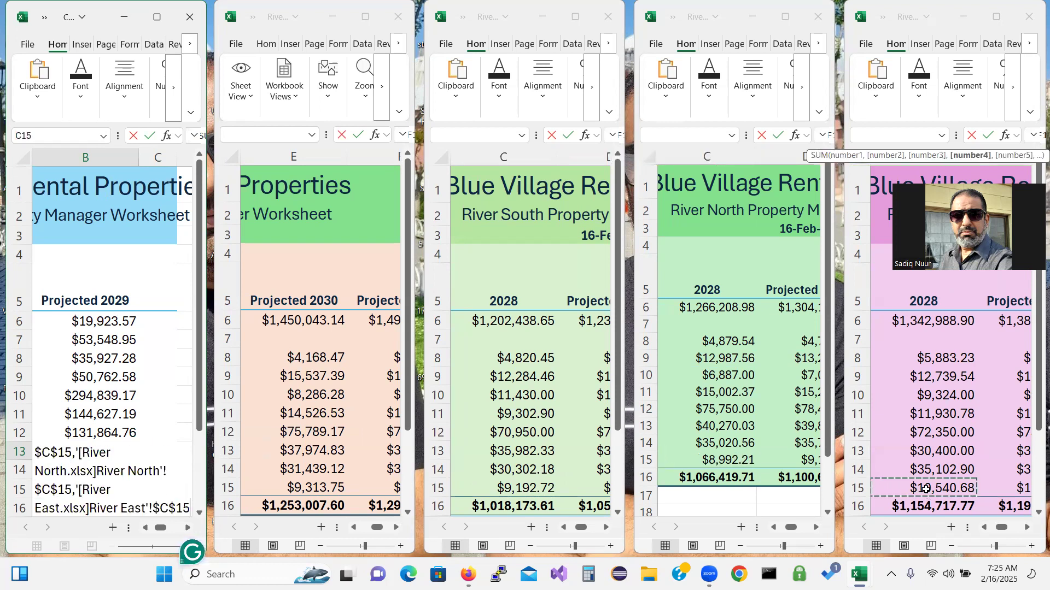
pyautogui.write(')')
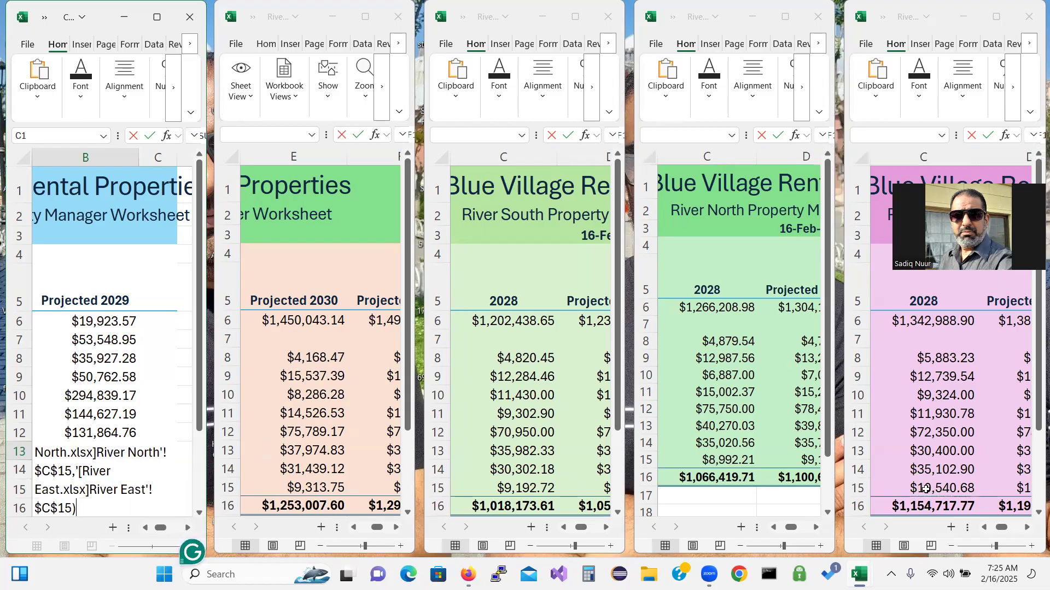
pyautogui.press('Return')
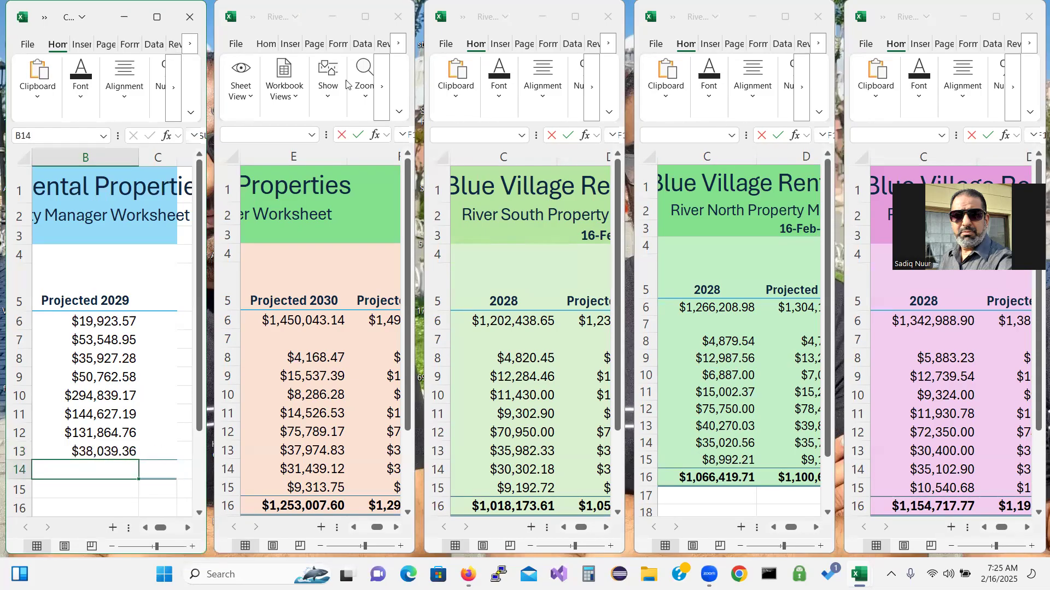
# AutoSum the Projected 2029 column into B14 for a grand total of $769,532.86
pyautogui.click(157, 18)
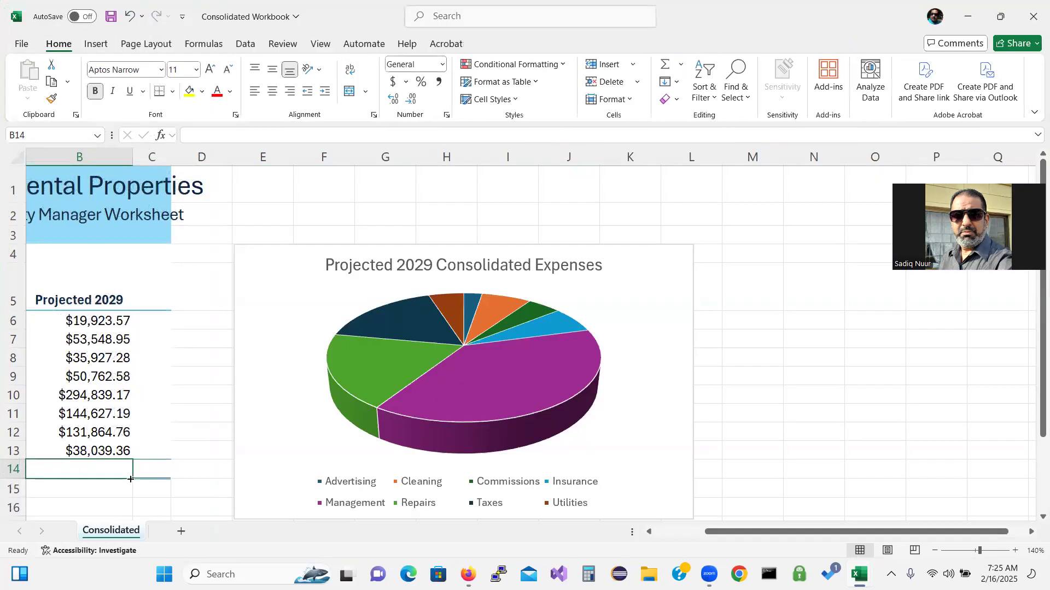
pyautogui.click(667, 67)
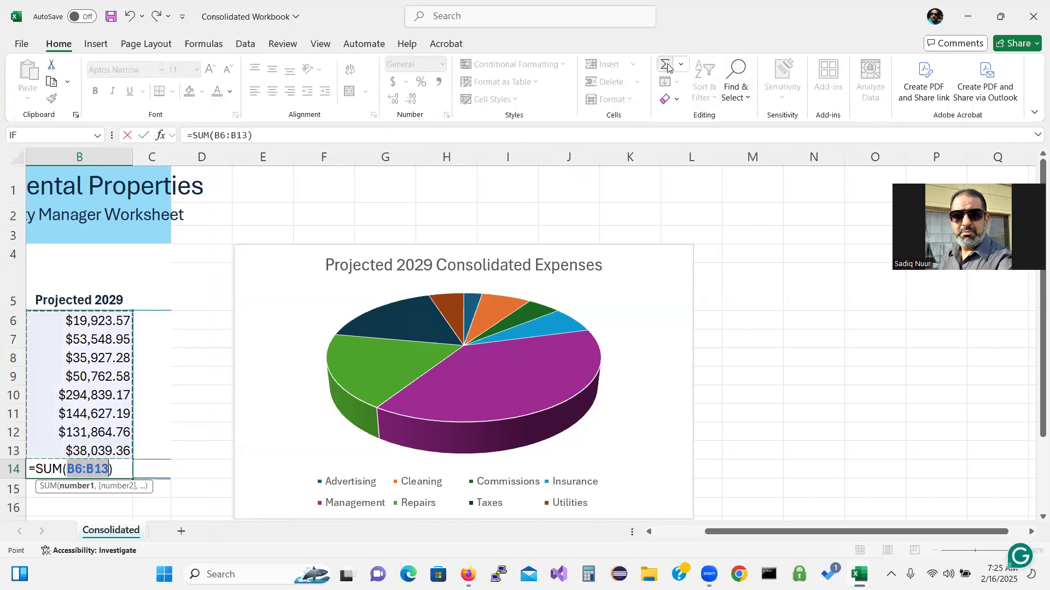
pyautogui.press('Return')
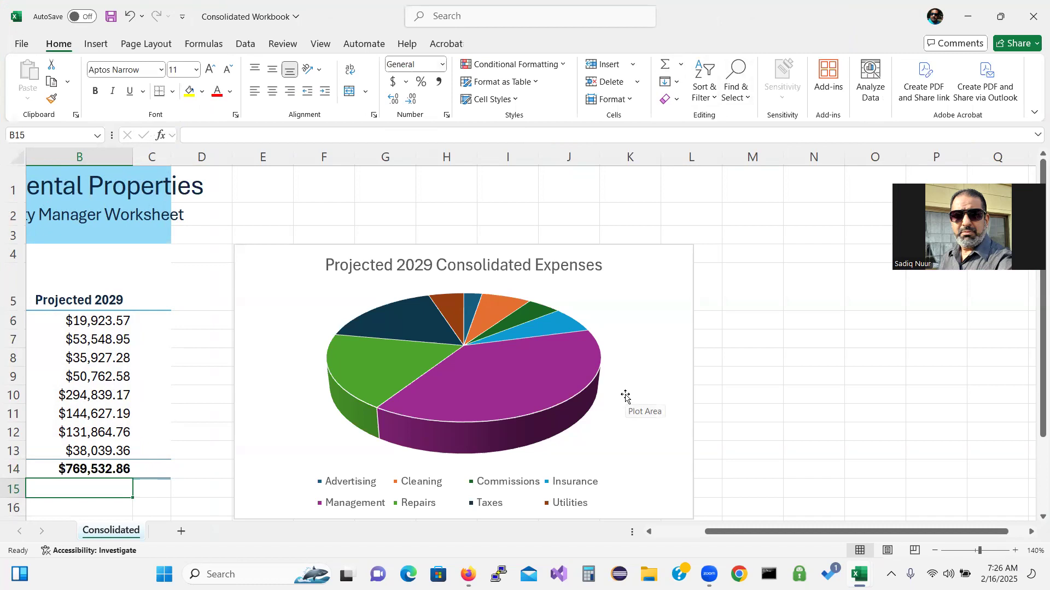
pyautogui.moveTo(861, 532); pyautogui.dragTo(687, 558)
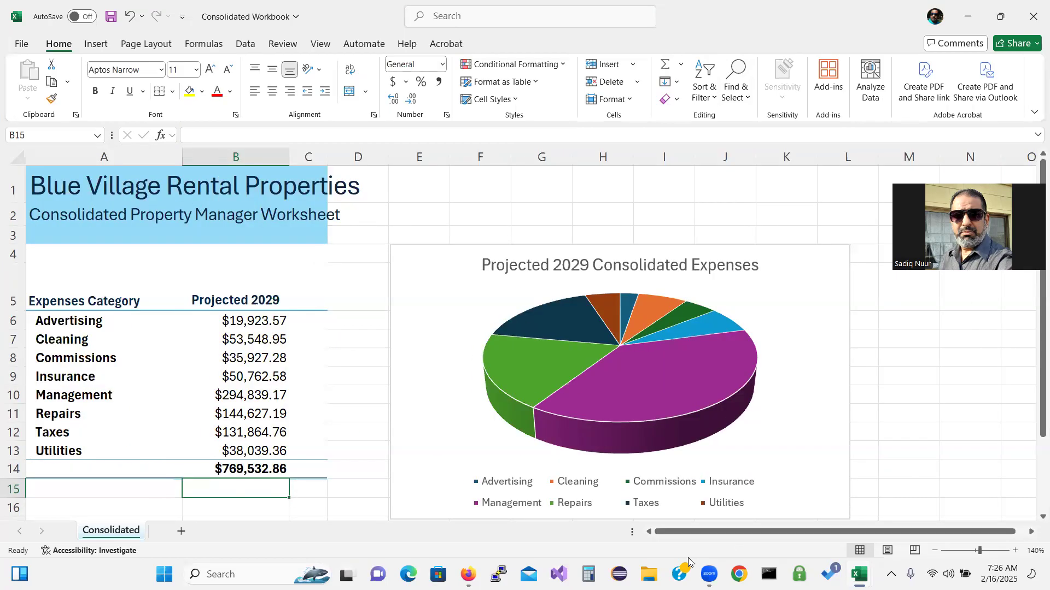
pyautogui.doubleClick(343, 20)
# Save and close the Consolidated Workbook, River West and River South workbooks
pyautogui.click(375, 101)
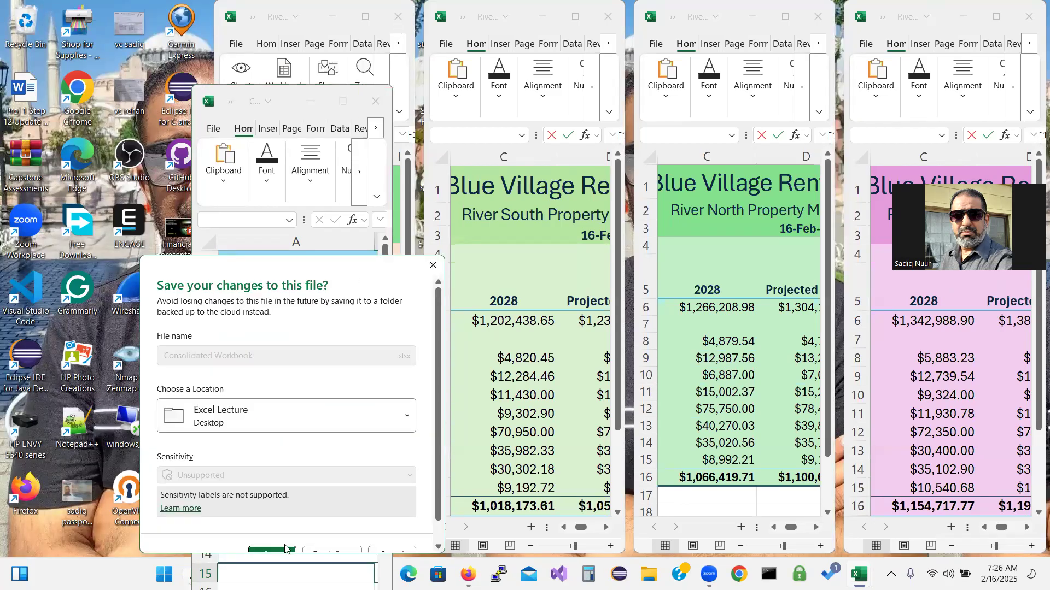
pyautogui.click(285, 548)
pyautogui.click(393, 17)
pyautogui.click(306, 469)
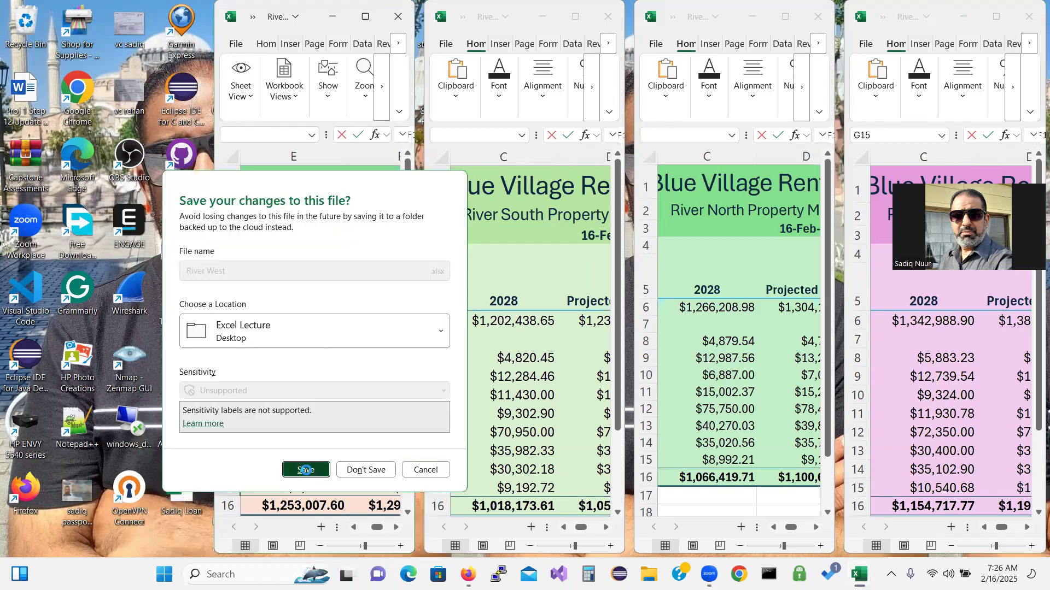
pyautogui.click(460, 6)
pyautogui.doubleClick(447, 4)
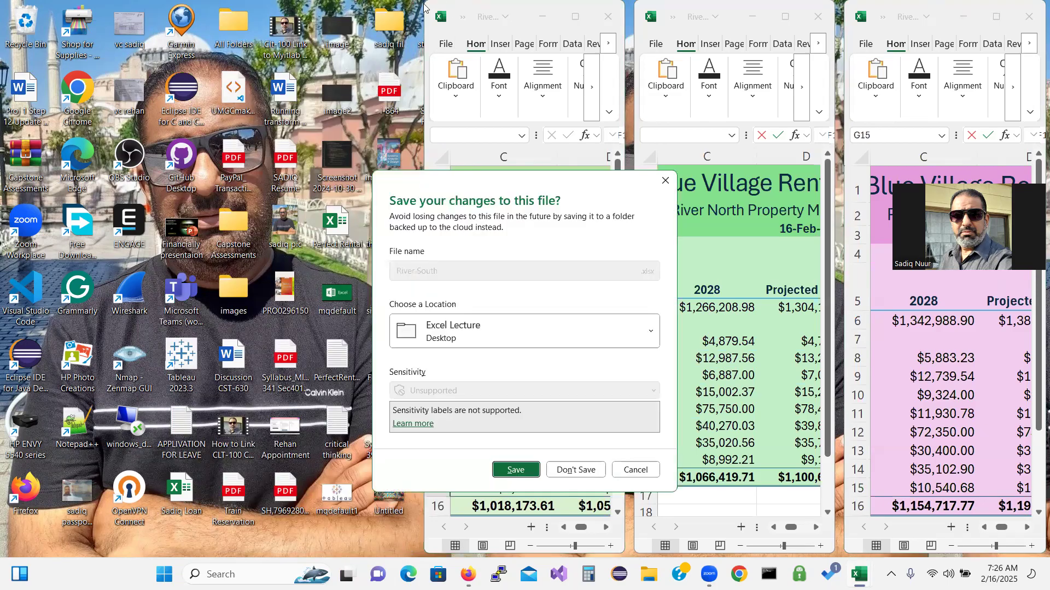
pyautogui.click(516, 470)
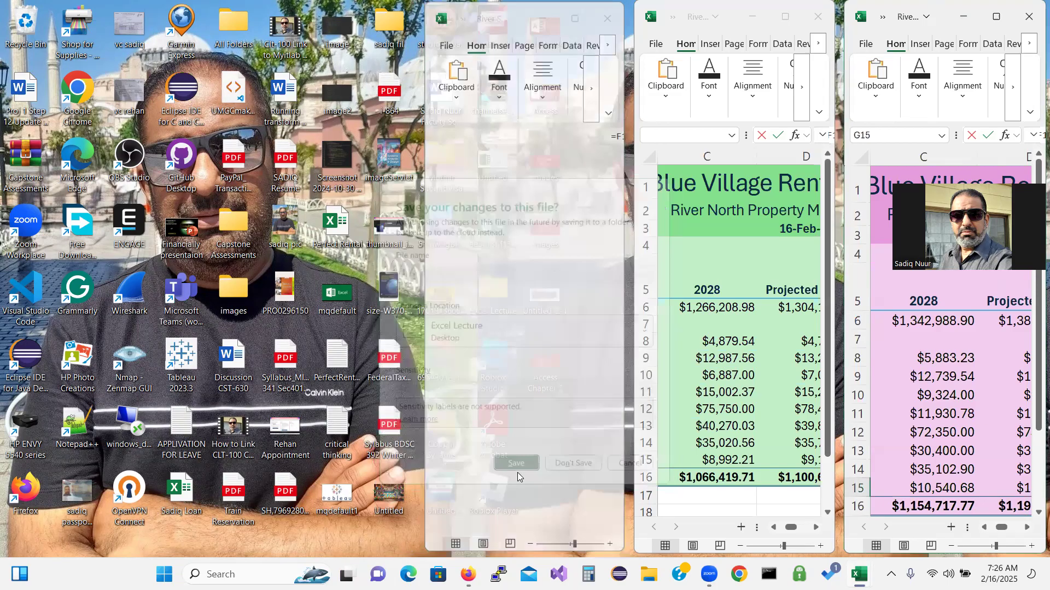
# Save and close the River North and River East workbooks
pyautogui.click(638, 84)
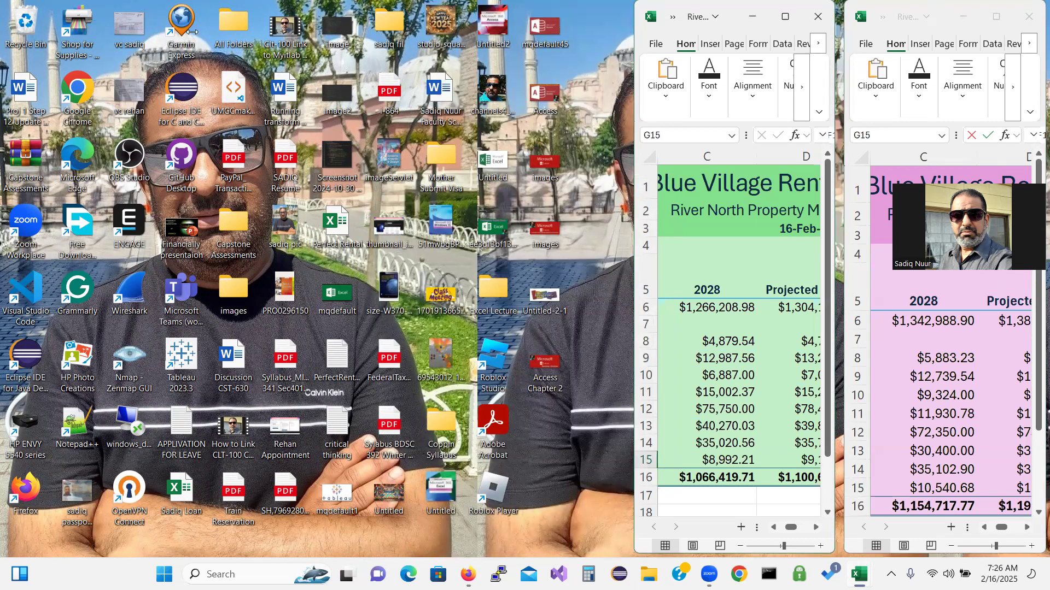
pyautogui.click(817, 16)
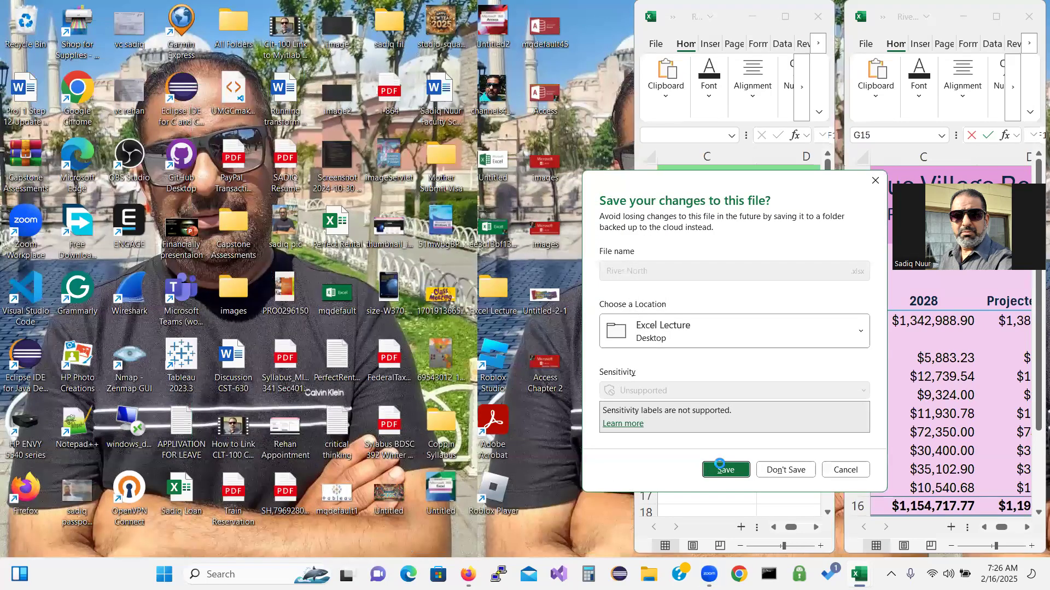
pyautogui.click(721, 469)
pyautogui.click(1032, 16)
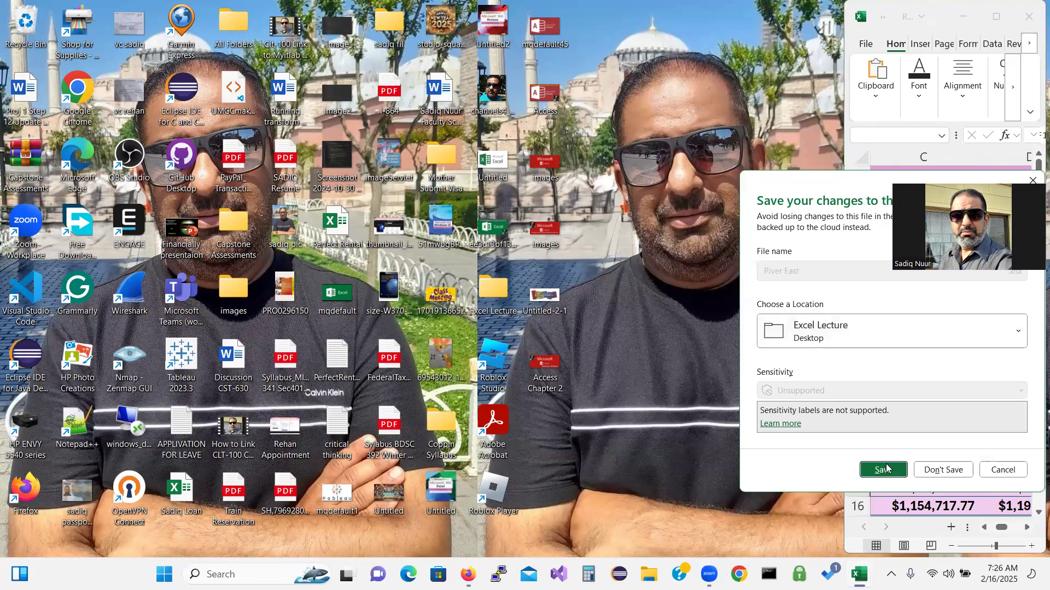
pyautogui.click(884, 469)
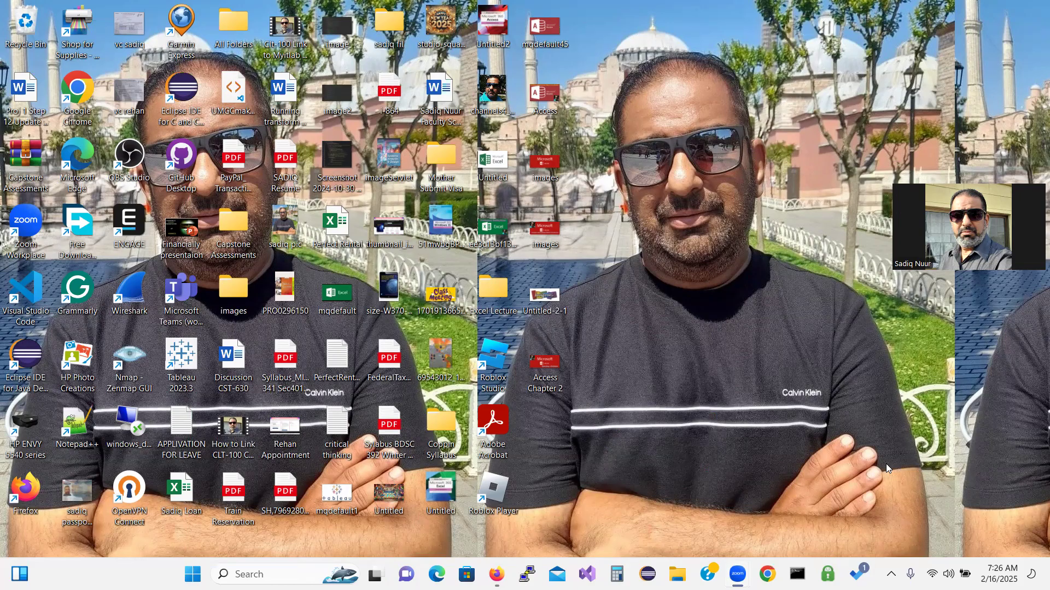
# Browse File Explorer to Desktop > Excel Lecture and open the River East workbook
pyautogui.click(677, 574)
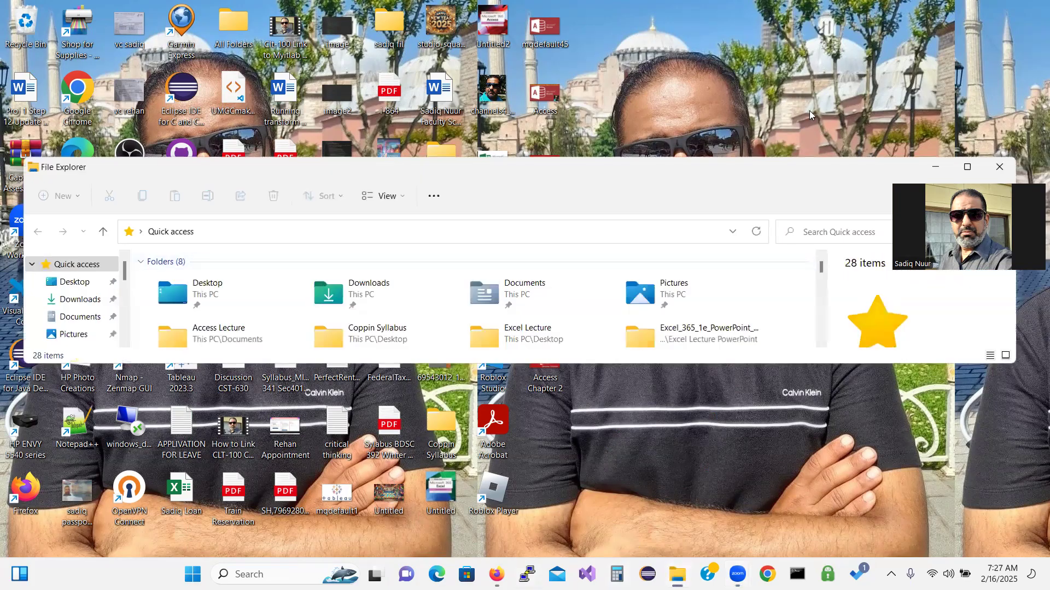
pyautogui.doubleClick(778, 173)
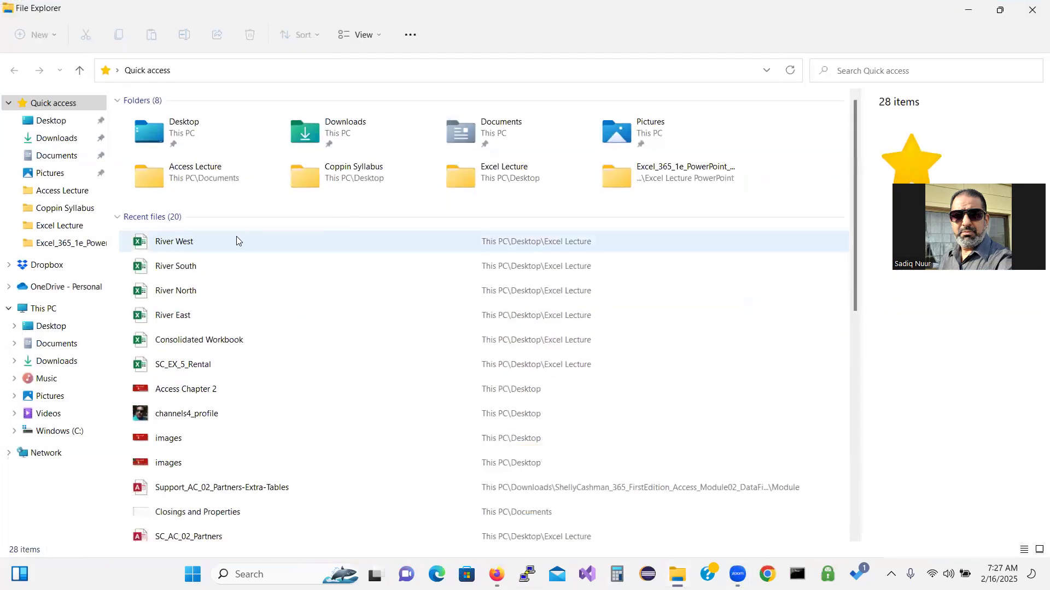
pyautogui.click(51, 121)
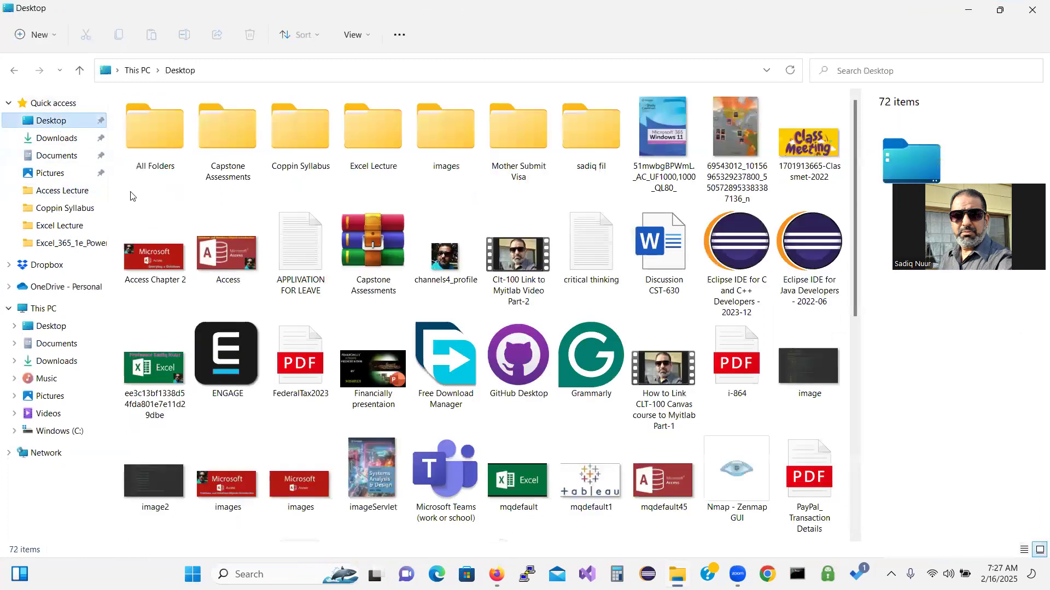
pyautogui.doubleClick(373, 132)
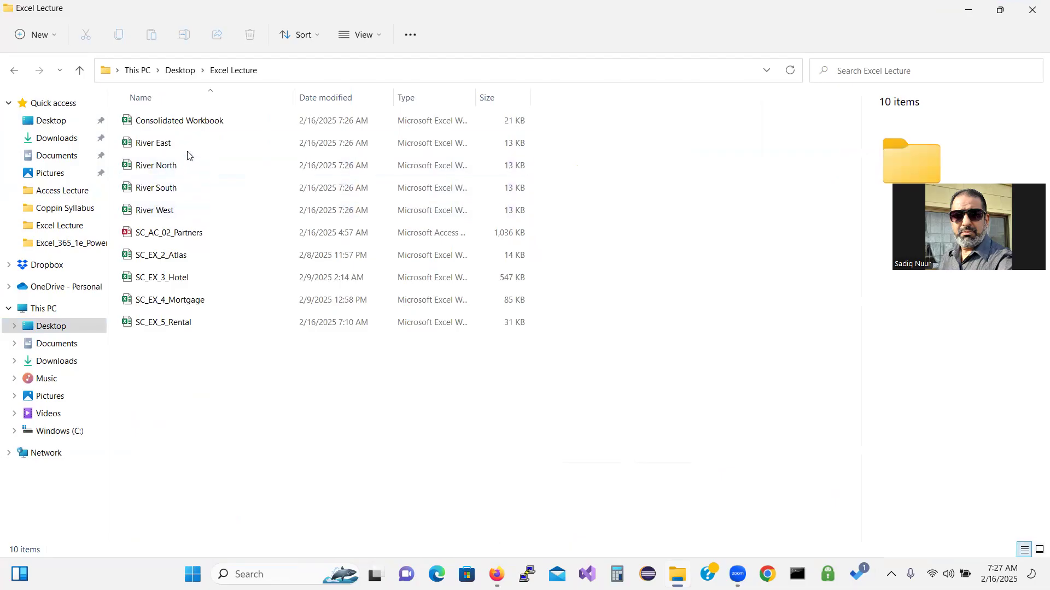
pyautogui.click(174, 146)
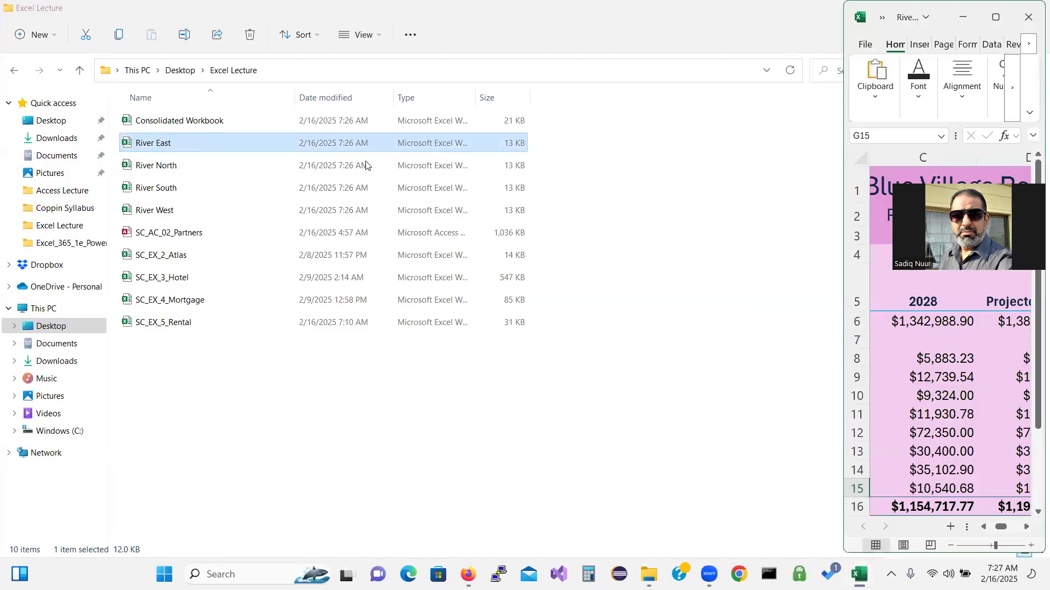
# Set River East's 2028 value in C6 to 20,000,000, then save and close it
pyautogui.click(995, 17)
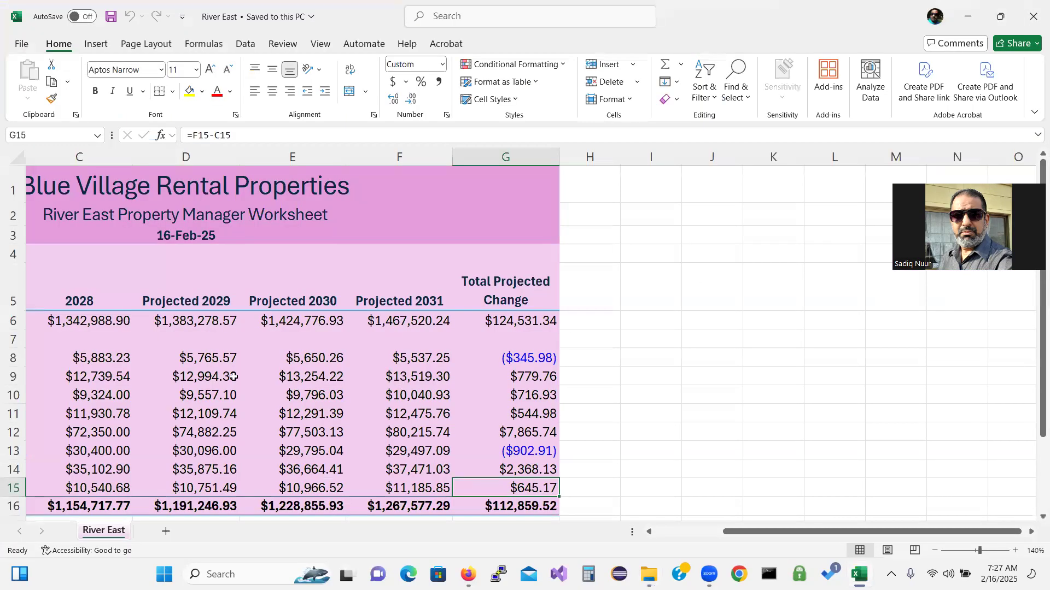
pyautogui.click(80, 321)
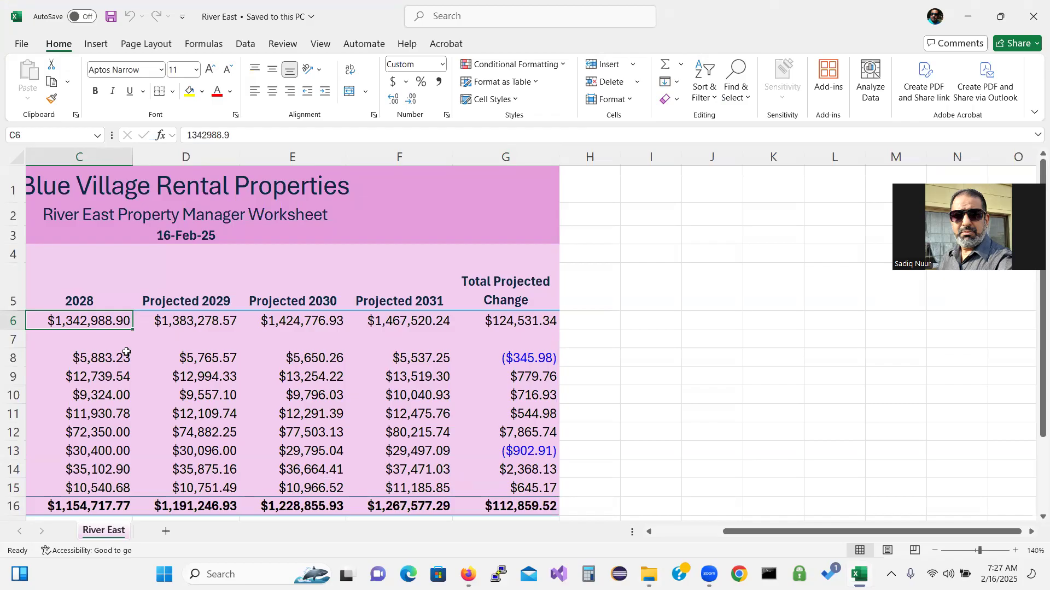
pyautogui.write('2')
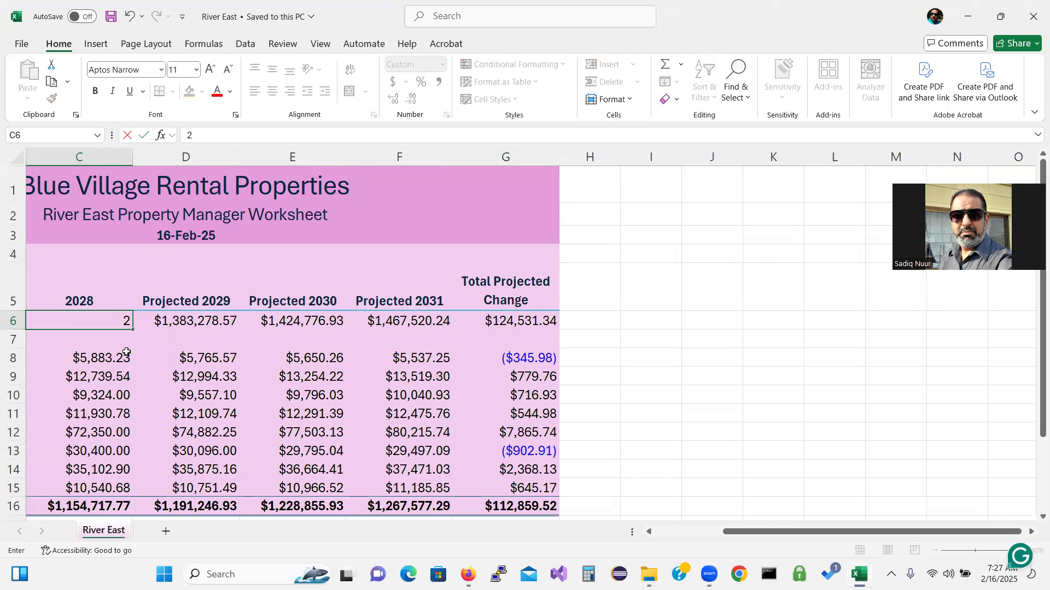
pyautogui.write('0,000,')
pyautogui.write('0000000')
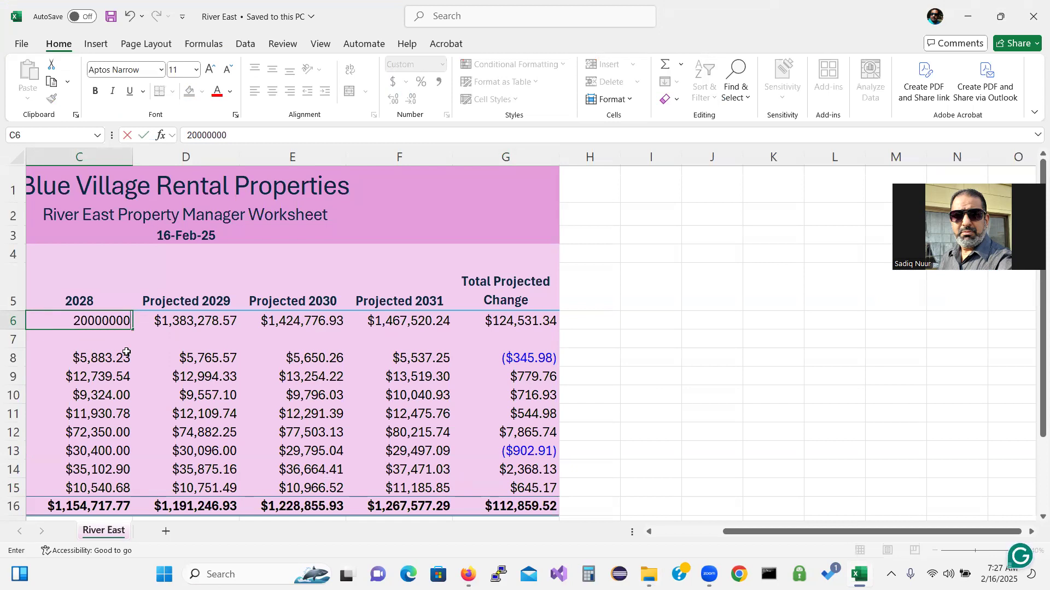
pyautogui.press('Return')
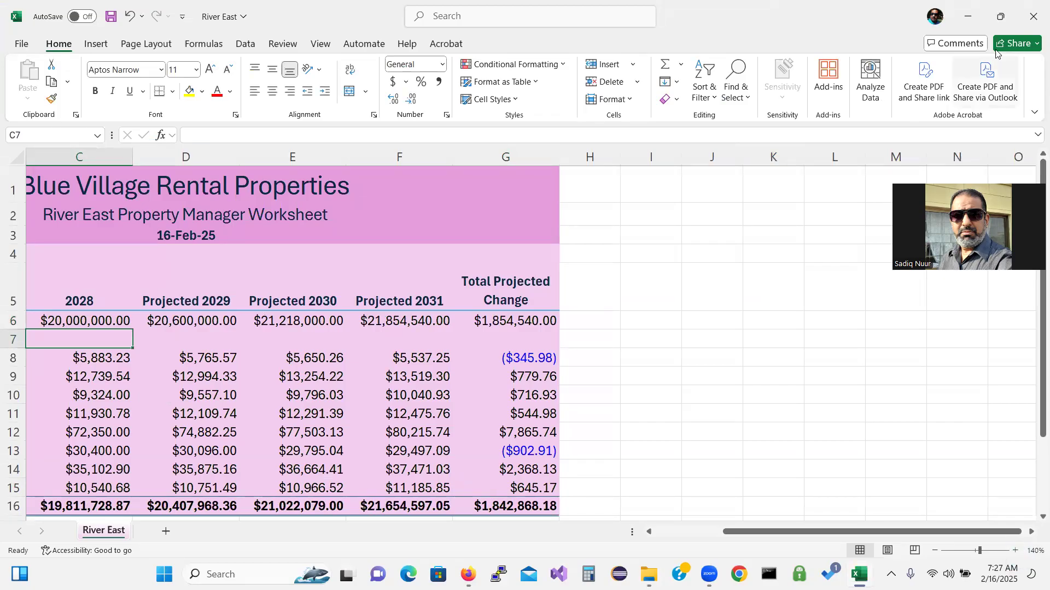
pyautogui.click(1033, 25)
pyautogui.click(516, 470)
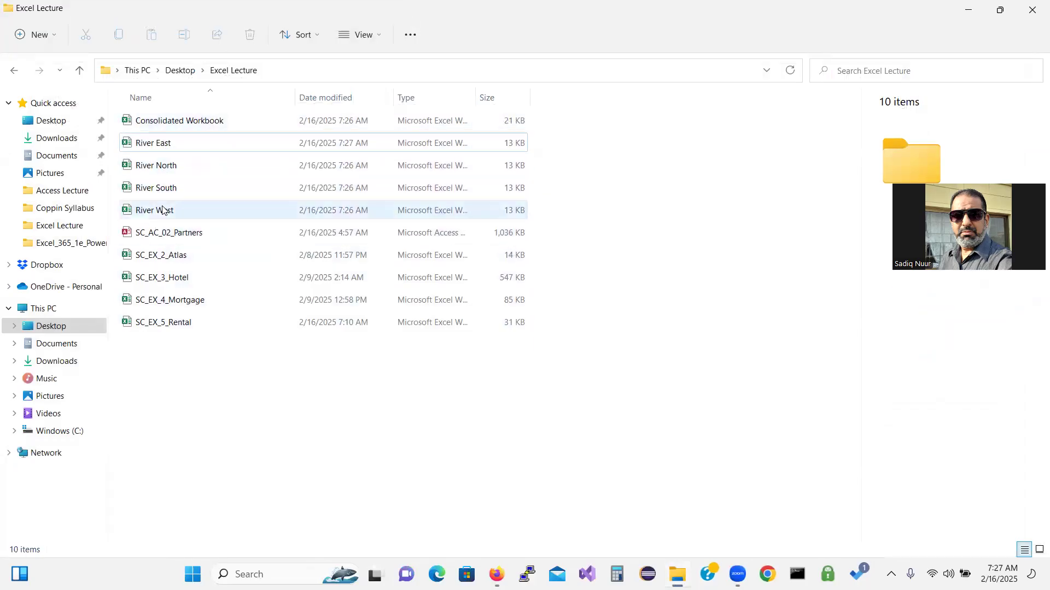
# Open the Consolidated Workbook and update its links to the property workbooks
pyautogui.click(188, 123)
pyautogui.doubleClick(189, 122)
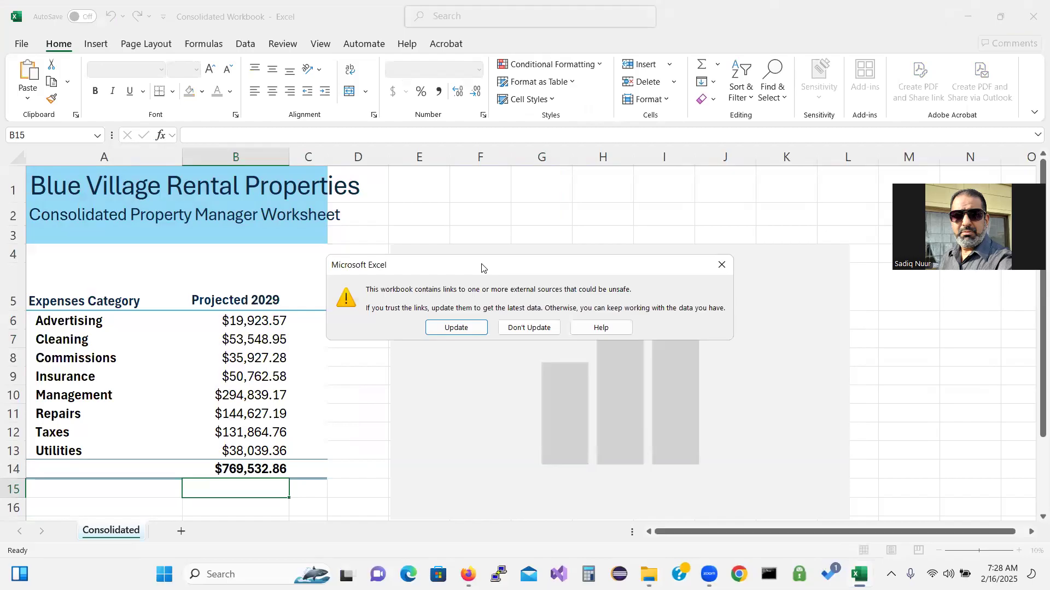
pyautogui.moveTo(482, 268); pyautogui.dragTo(472, 174)
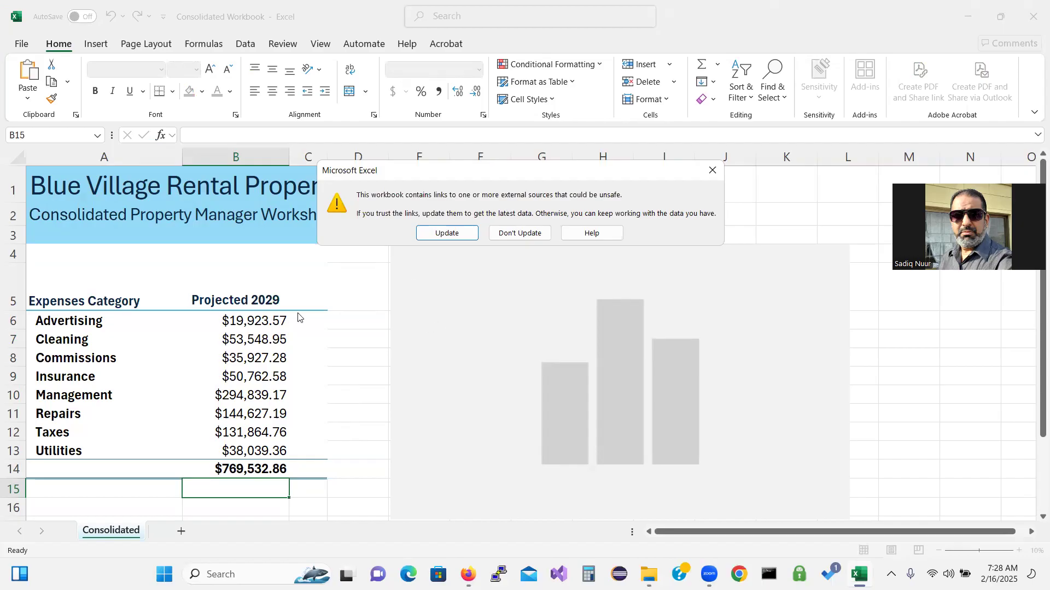
pyautogui.click(442, 234)
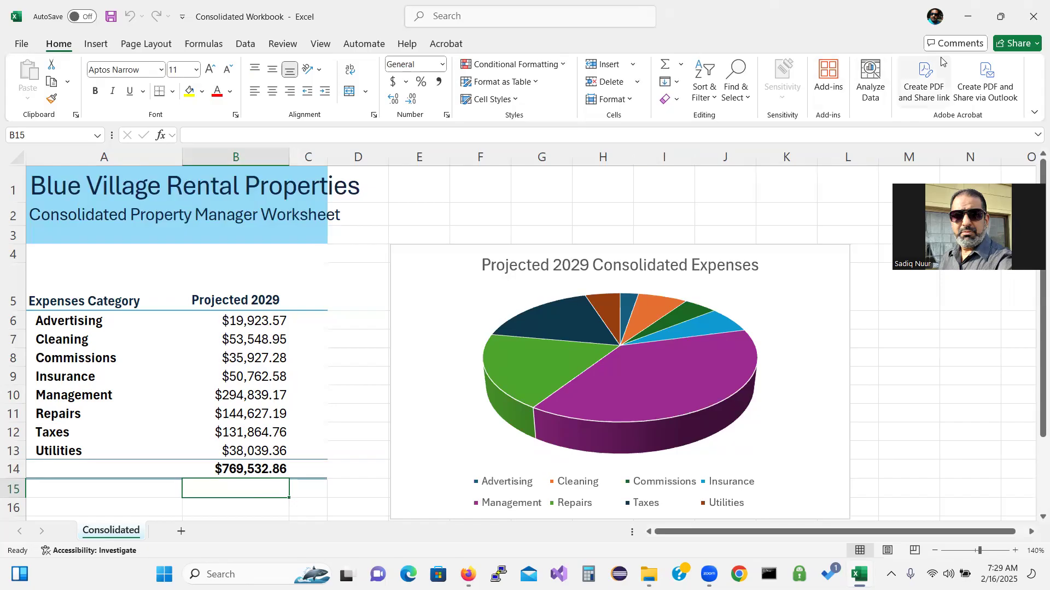
# Save and close the Consolidated Workbook, then close File Explorer
pyautogui.click(1033, 21)
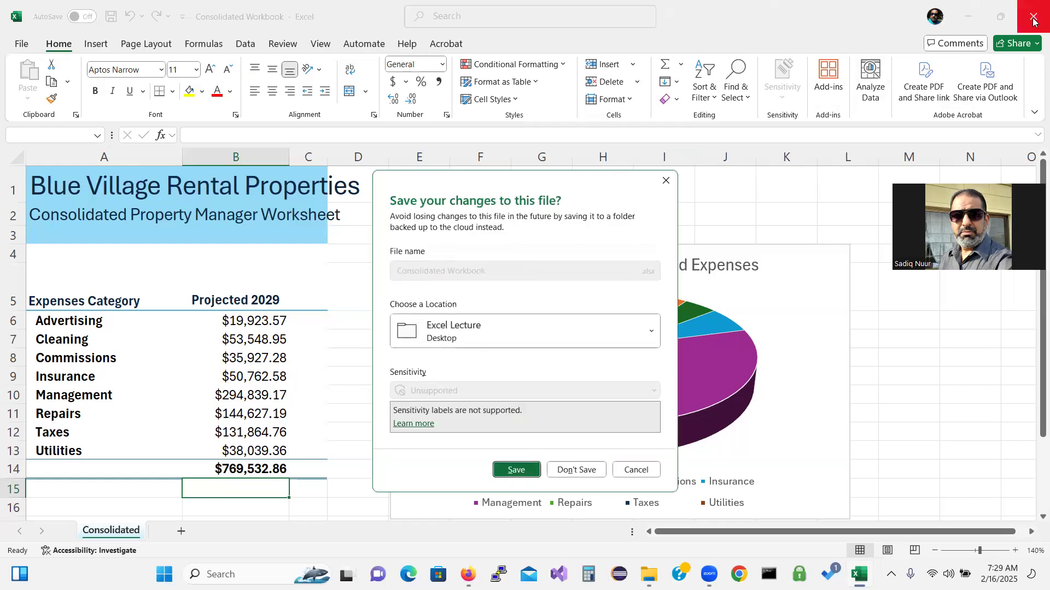
pyautogui.click(517, 470)
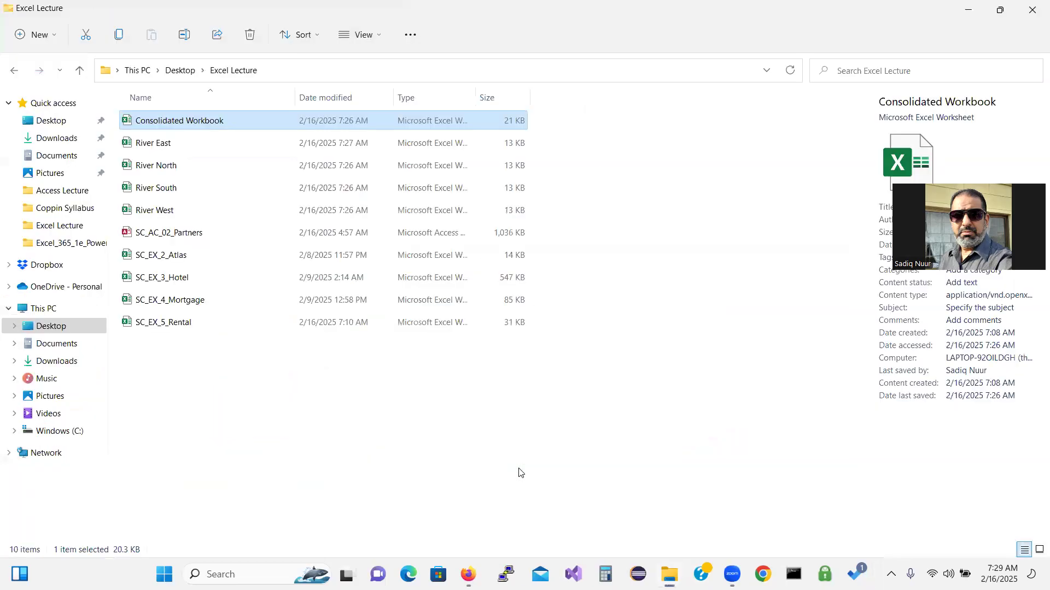
pyautogui.click(1028, 17)
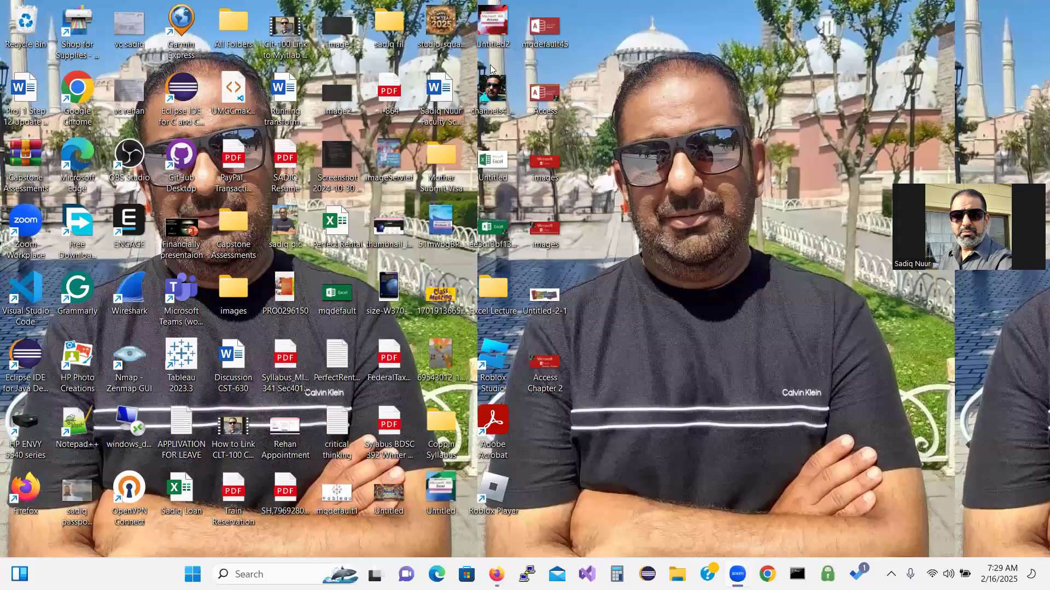